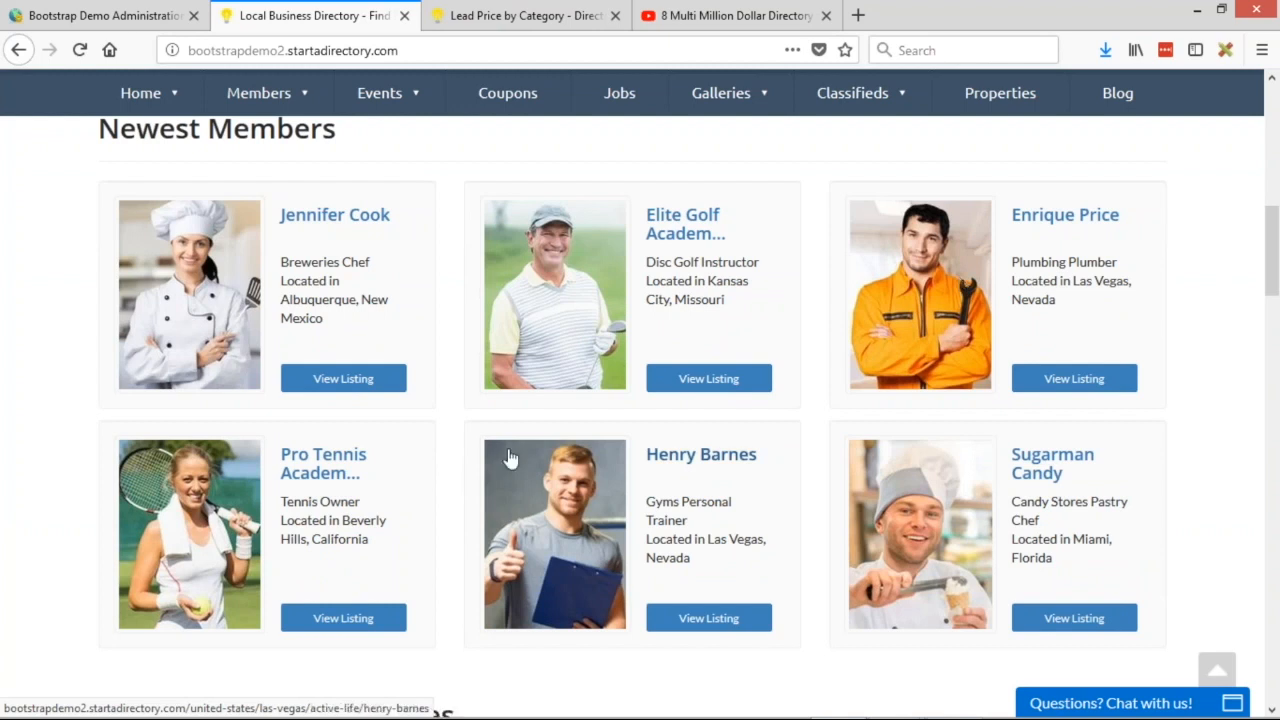
Return to the admin dashboard tab showing 10,699 total members.
{"action": "key", "text": "ctrl+shift+Tab"}
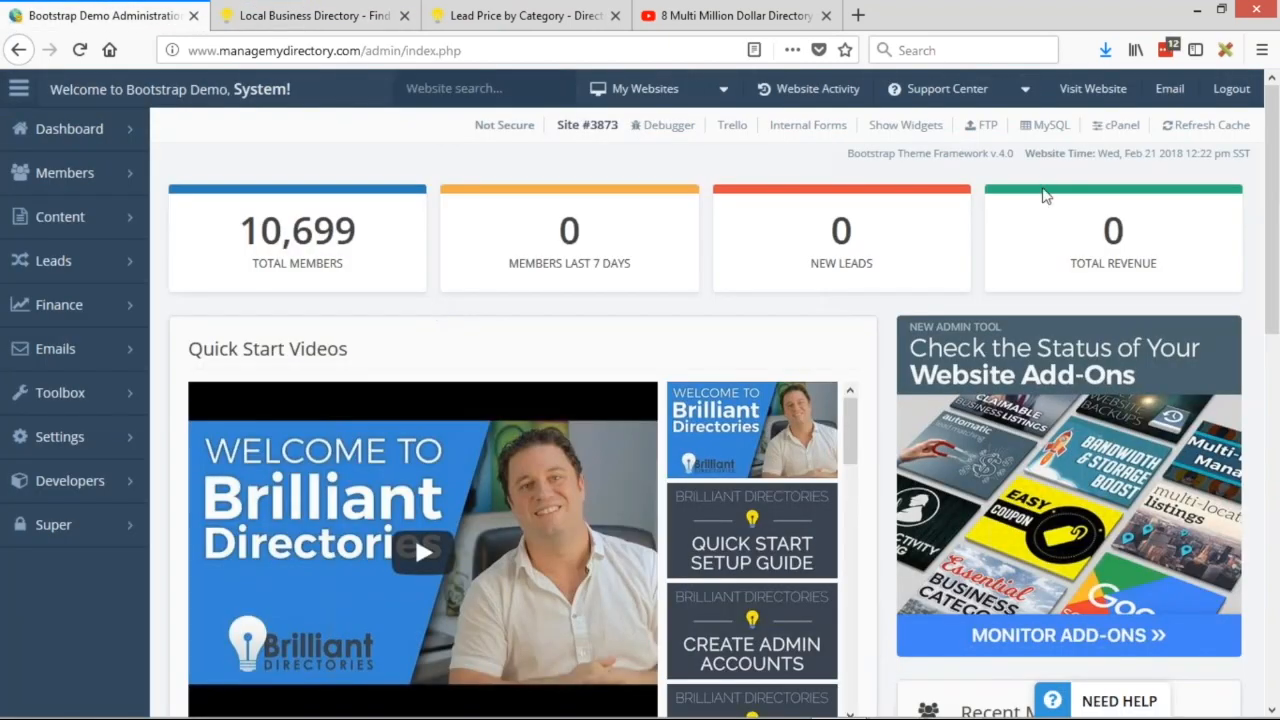
Open Settings > Design Settings and show the Homepage Layout tab.
{"action": "mouse_move", "coordinate": [65, 172]}
{"action": "mouse_move", "coordinate": [60, 436]}
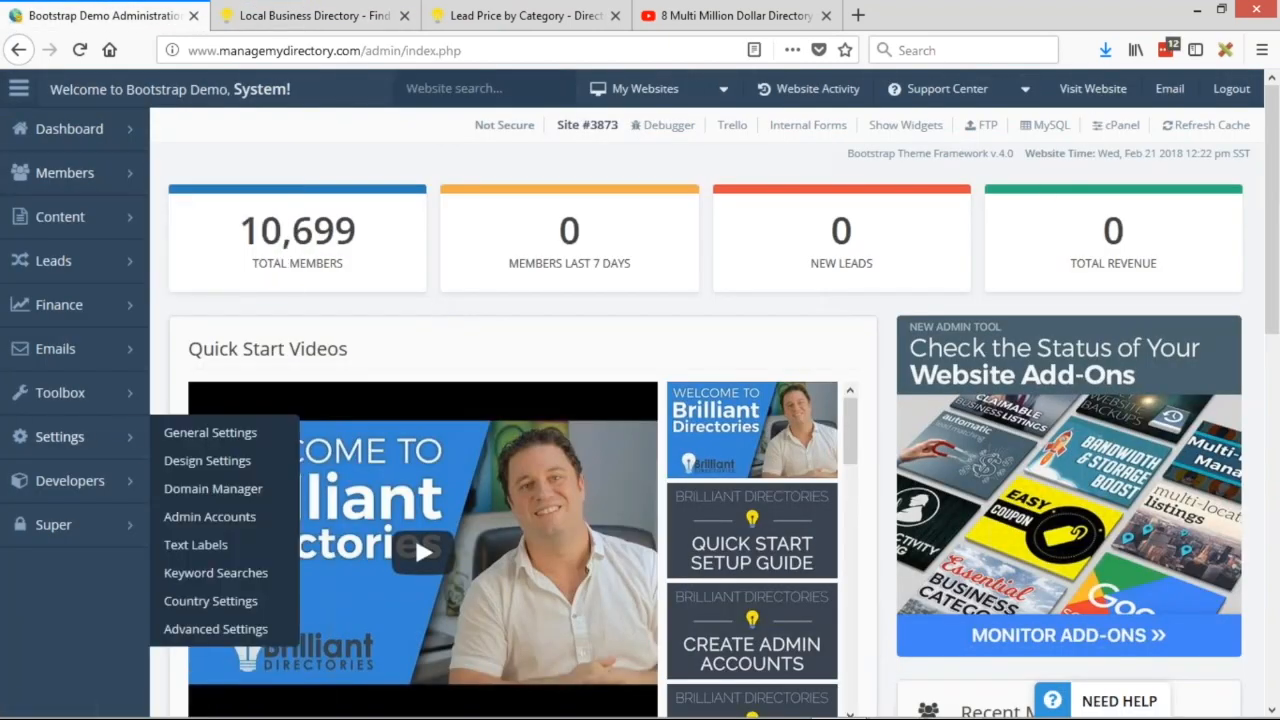
{"action": "left_click", "coordinate": [217, 474]}
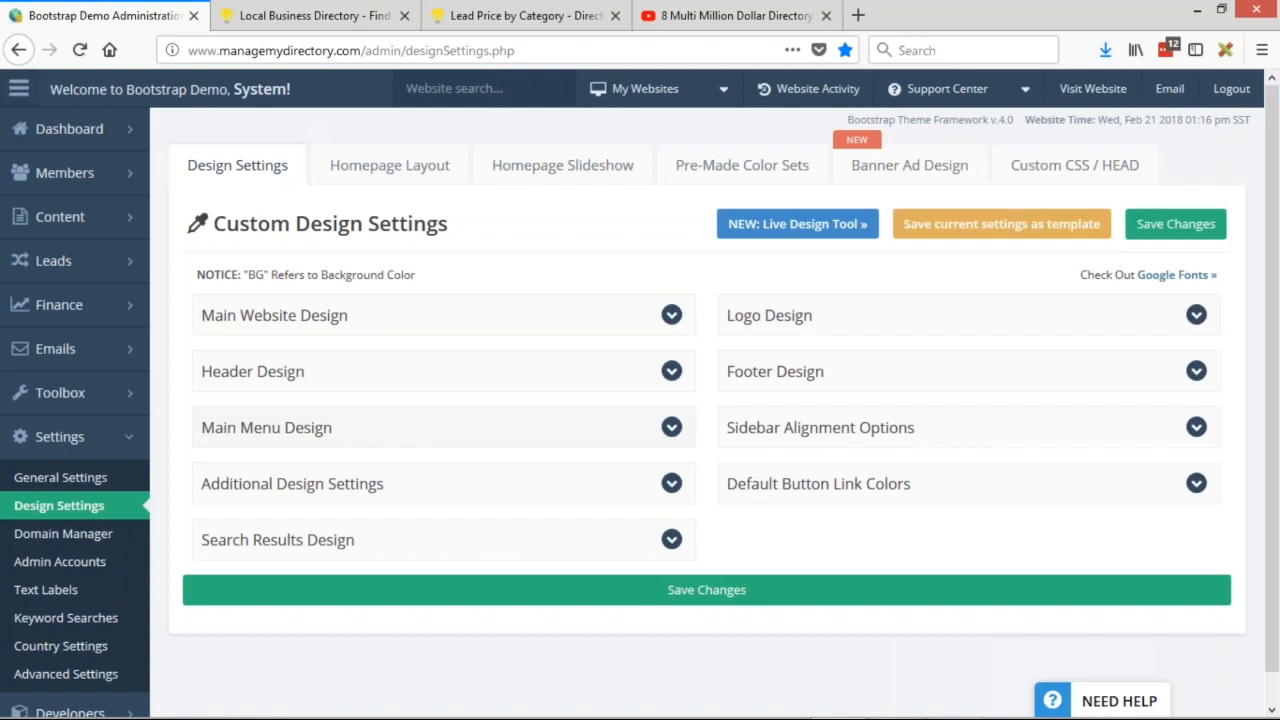
{"action": "left_click", "coordinate": [424, 176]}
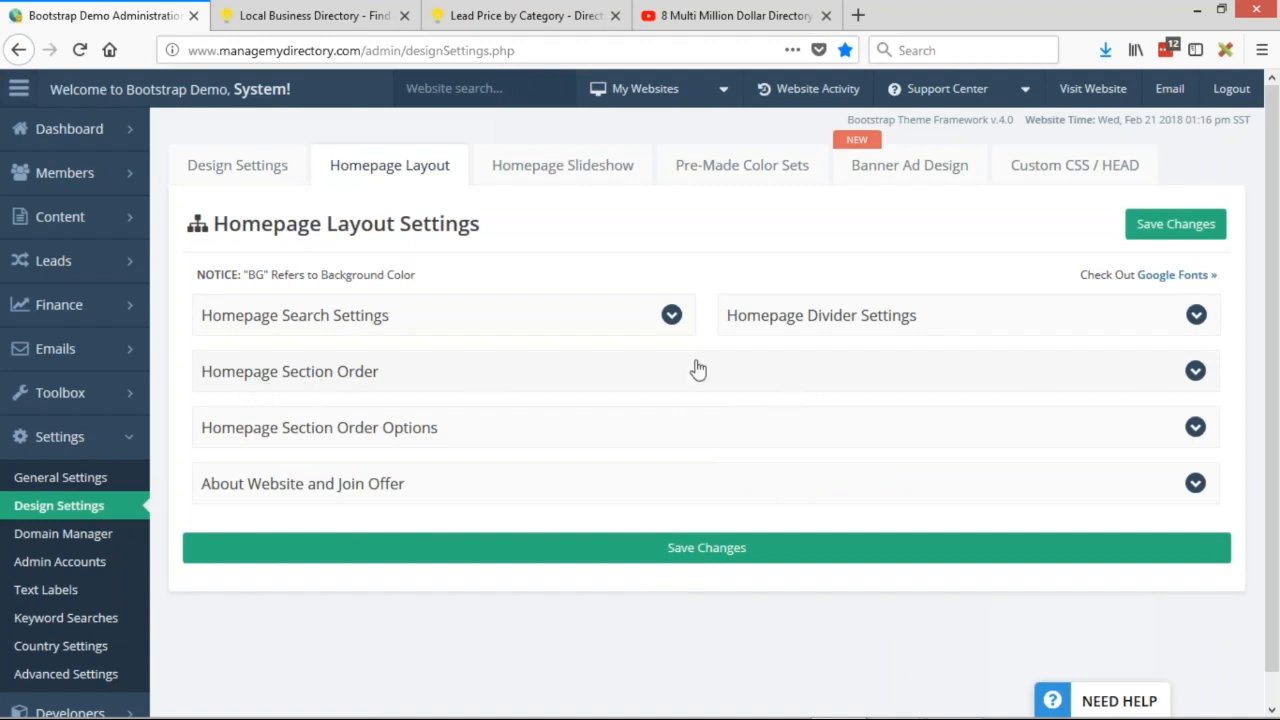
Set homepage Section 2 to None, save, and open the public website in a new tab.
{"action": "left_click", "coordinate": [665, 387]}
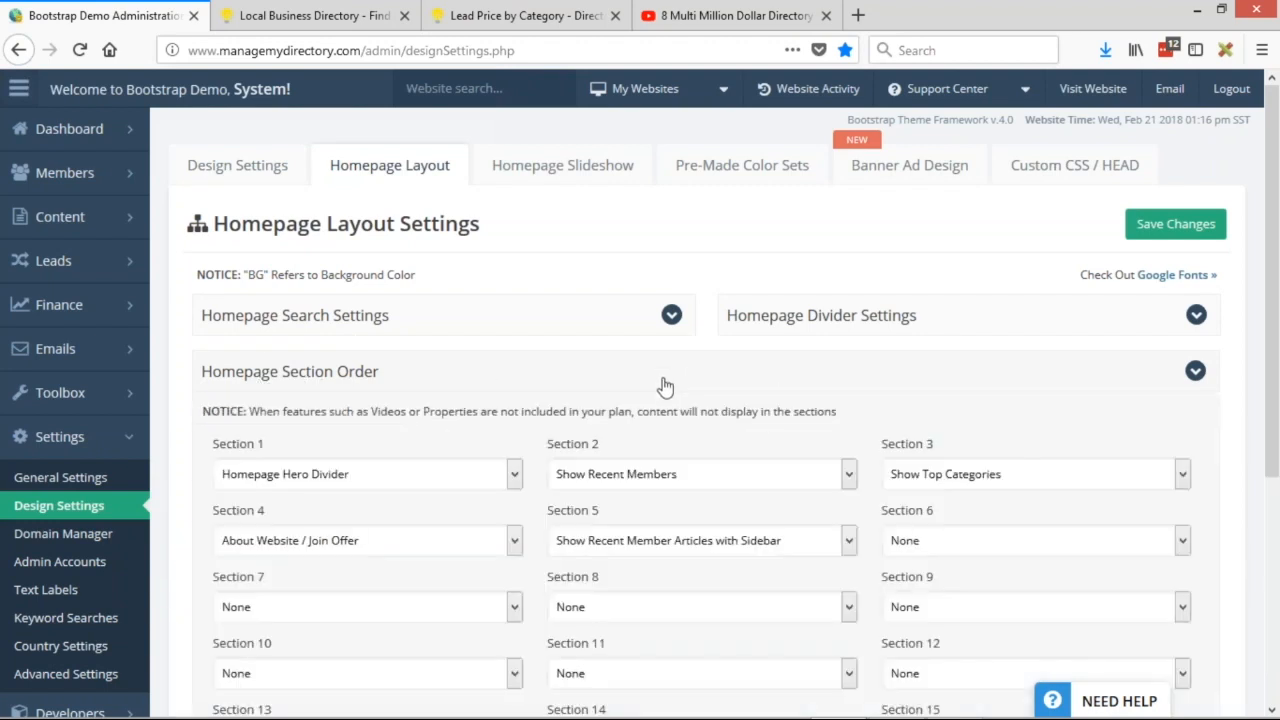
{"action": "scroll", "coordinate": [841, 392], "scroll_direction": "down", "scroll_amount": 2}
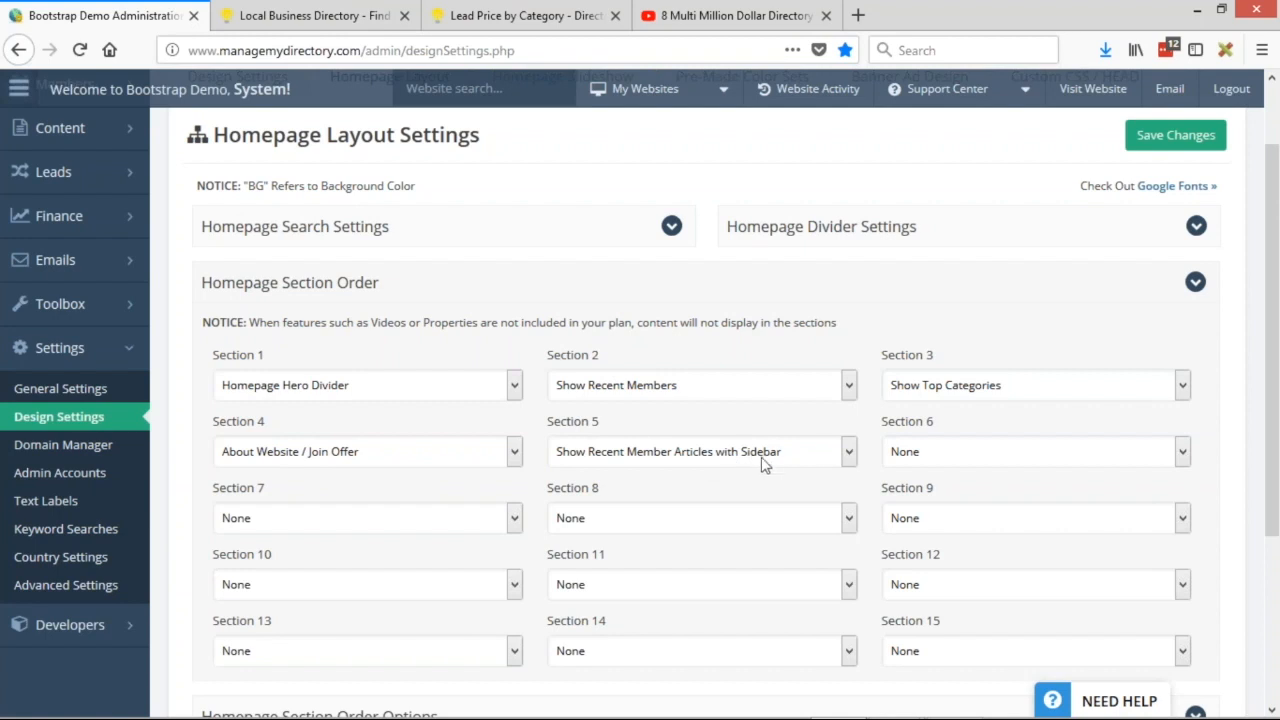
{"action": "left_click", "coordinate": [624, 388]}
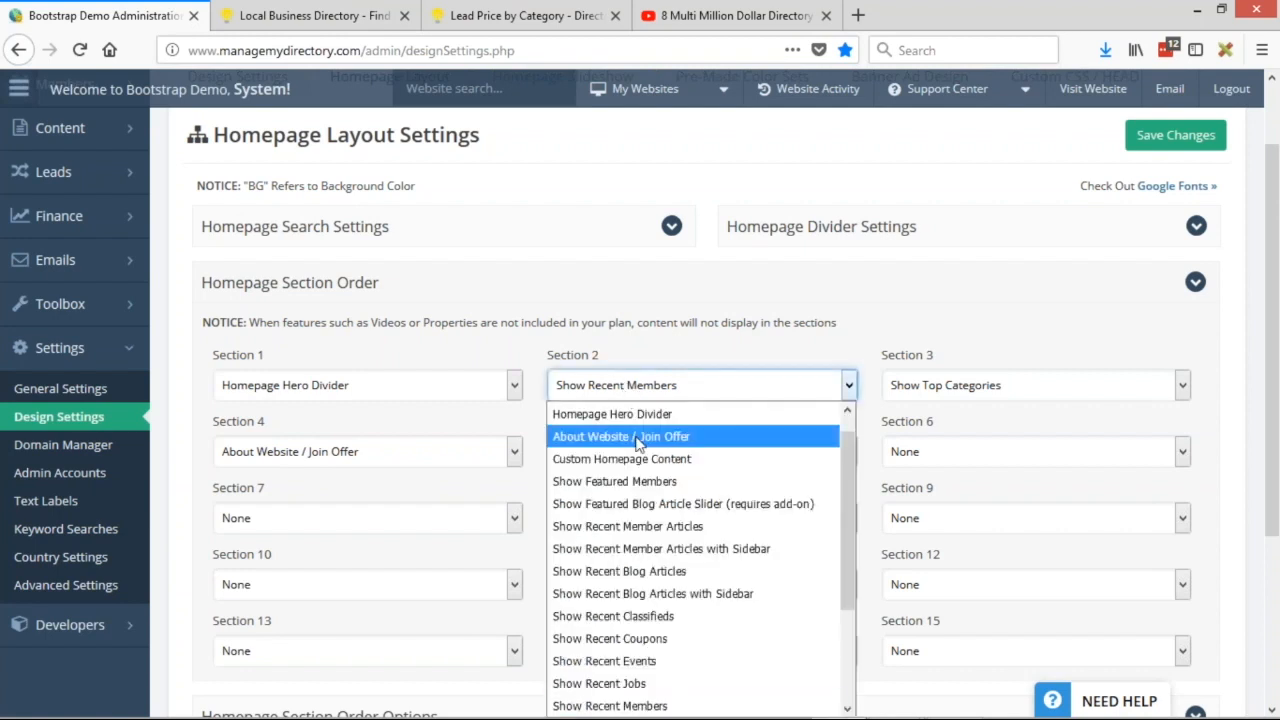
{"action": "scroll", "coordinate": [634, 440], "scroll_direction": "up", "scroll_amount": 1}
{"action": "left_click", "coordinate": [598, 414]}
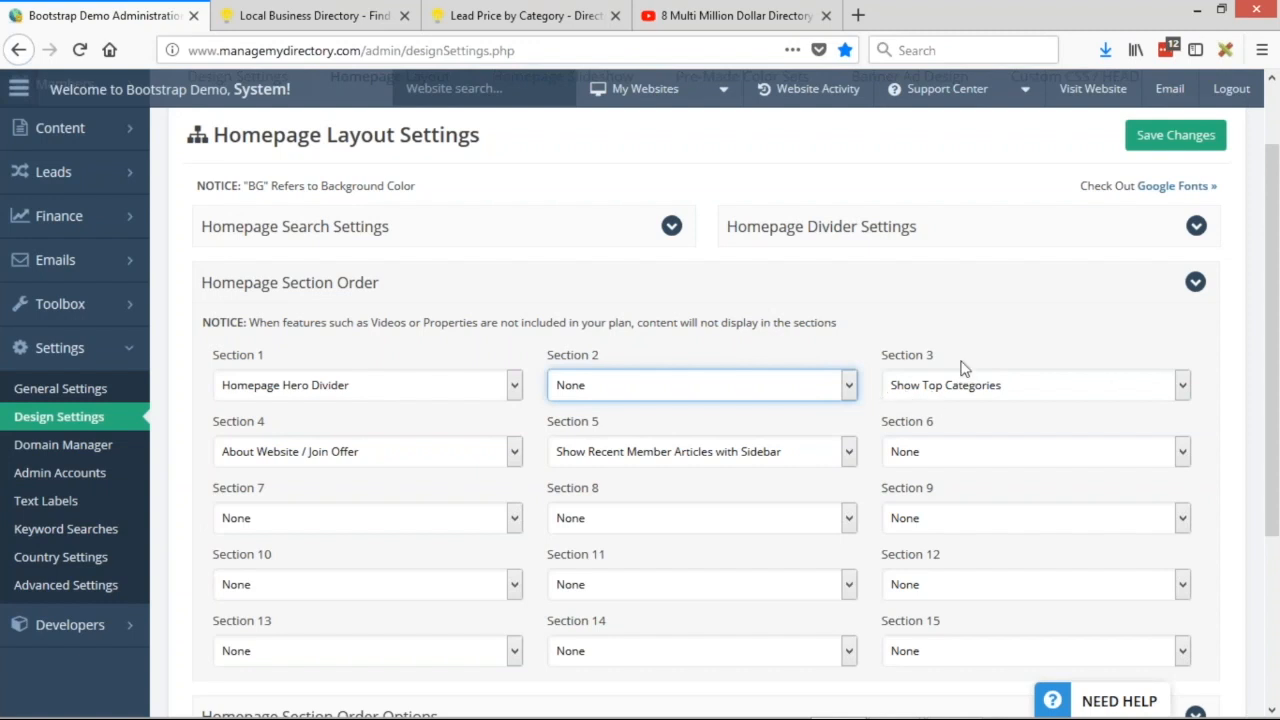
{"action": "left_click", "coordinate": [1156, 146]}
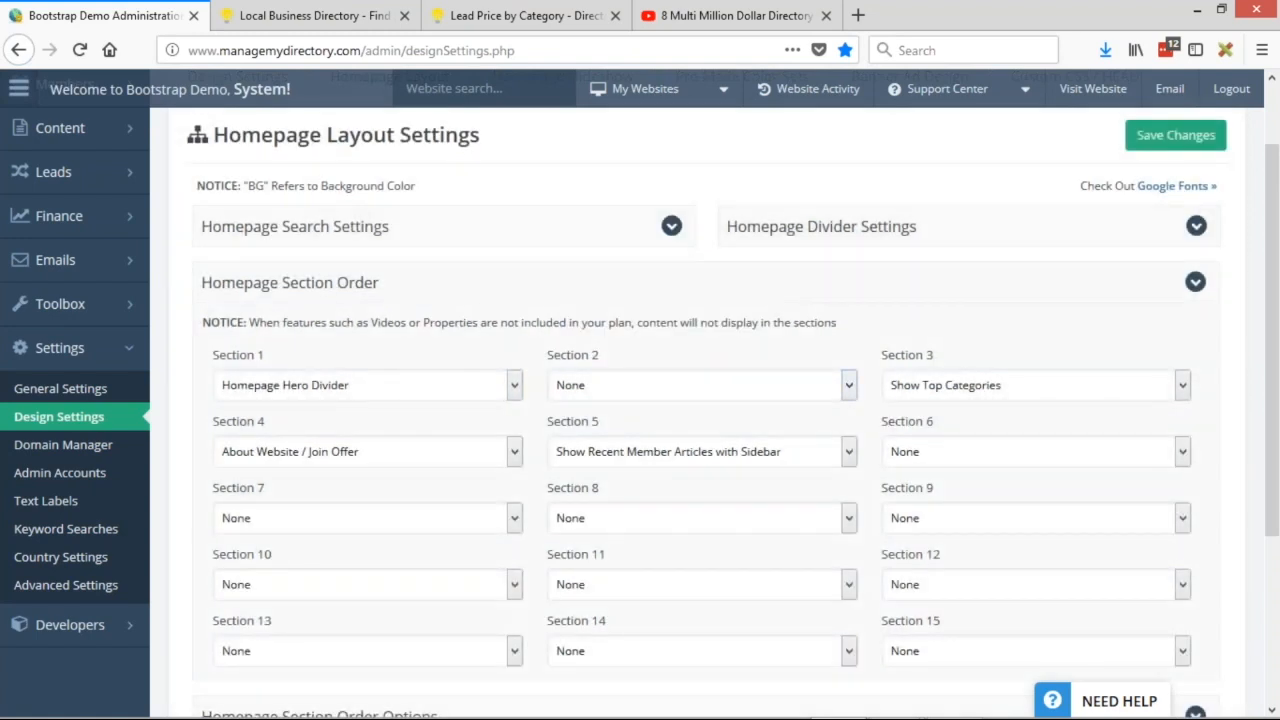
{"action": "middle_click", "coordinate": [1090, 89]}
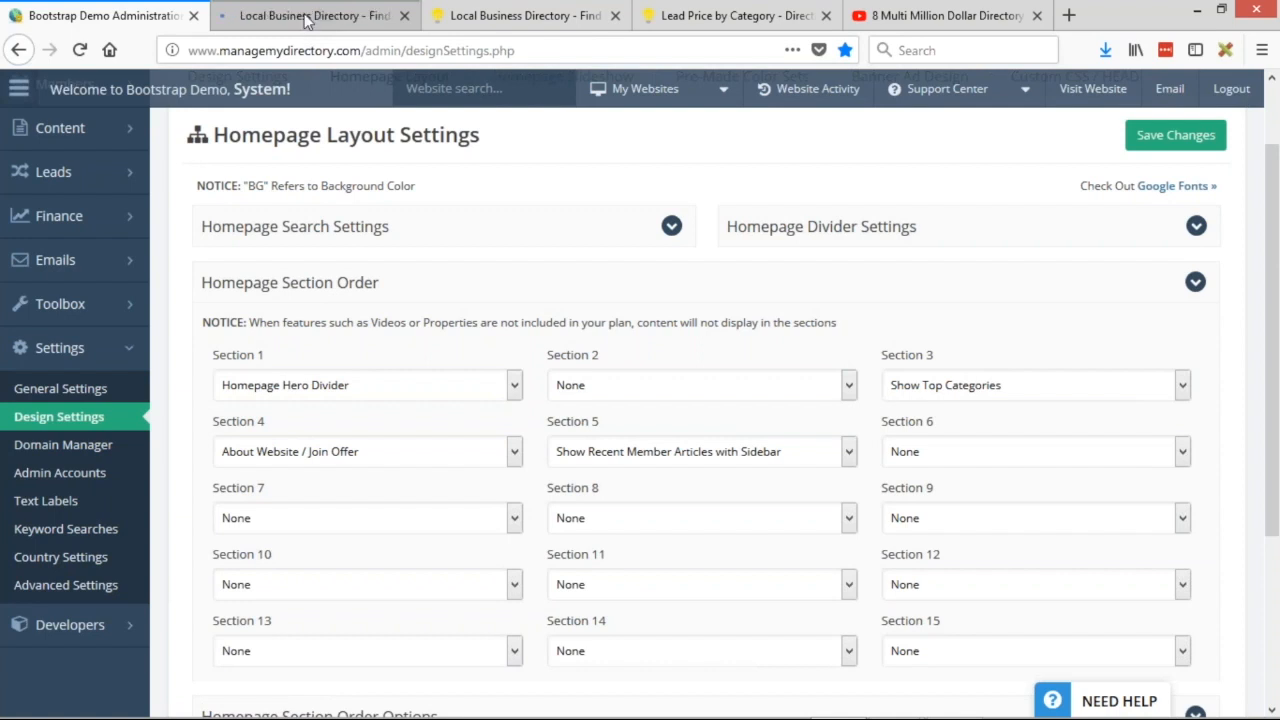
Inspect the public homepage with Section 2 removed.
{"action": "left_click", "coordinate": [307, 16]}
{"action": "scroll", "coordinate": [640, 393], "scroll_direction": "down", "scroll_amount": 3}
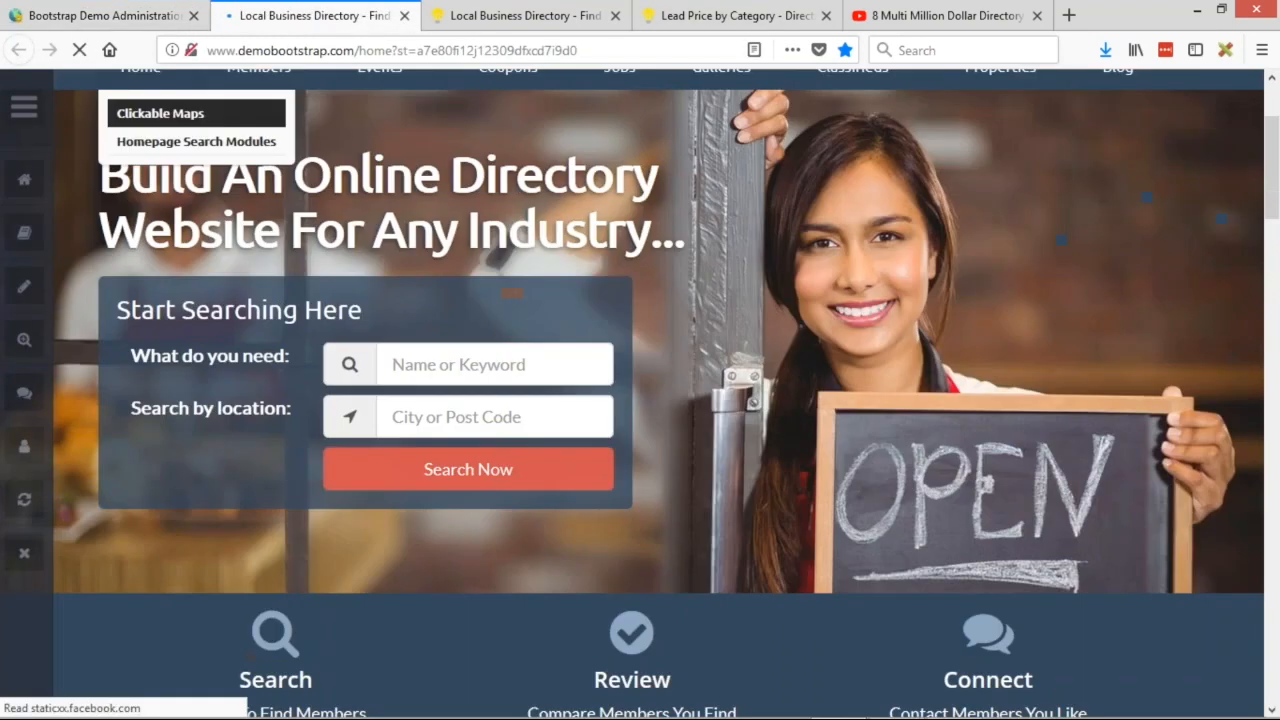
{"action": "scroll", "coordinate": [257, 278], "scroll_direction": "down", "scroll_amount": 6}
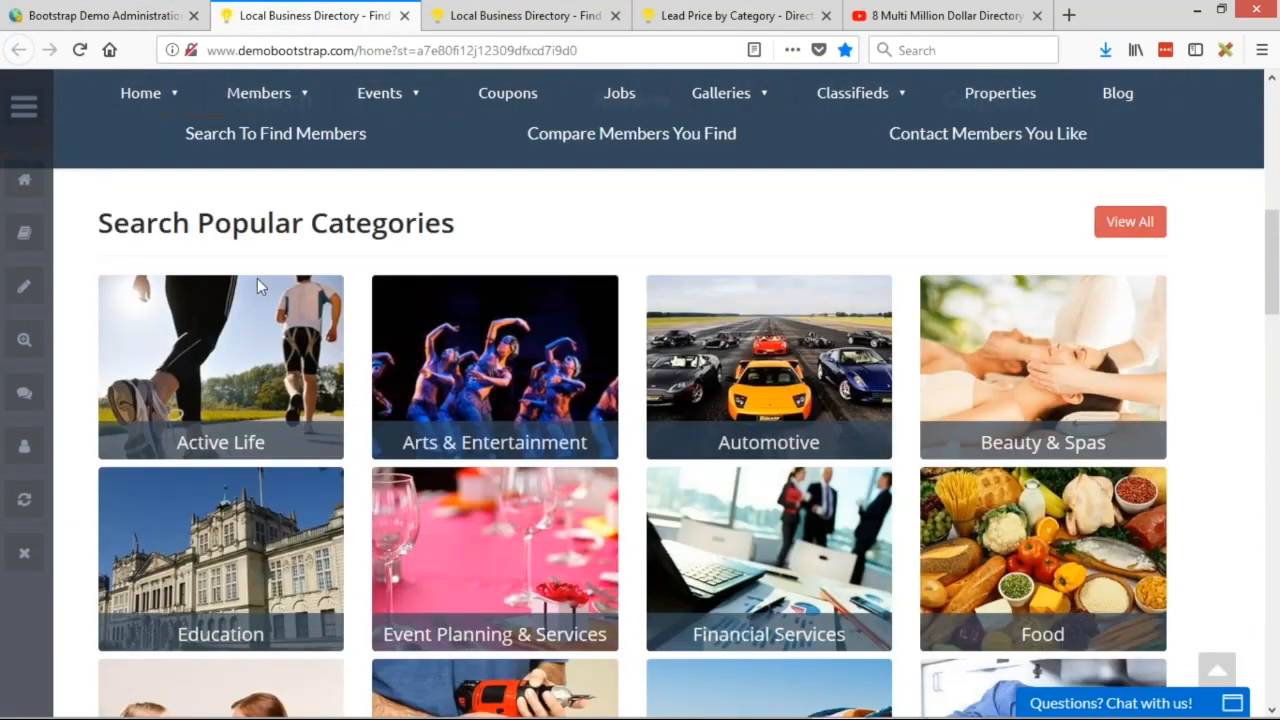
{"action": "scroll", "coordinate": [257, 278], "scroll_direction": "up", "scroll_amount": 2}
{"action": "left_click_drag", "start_coordinate": [98, 400], "coordinate": [475, 398]}
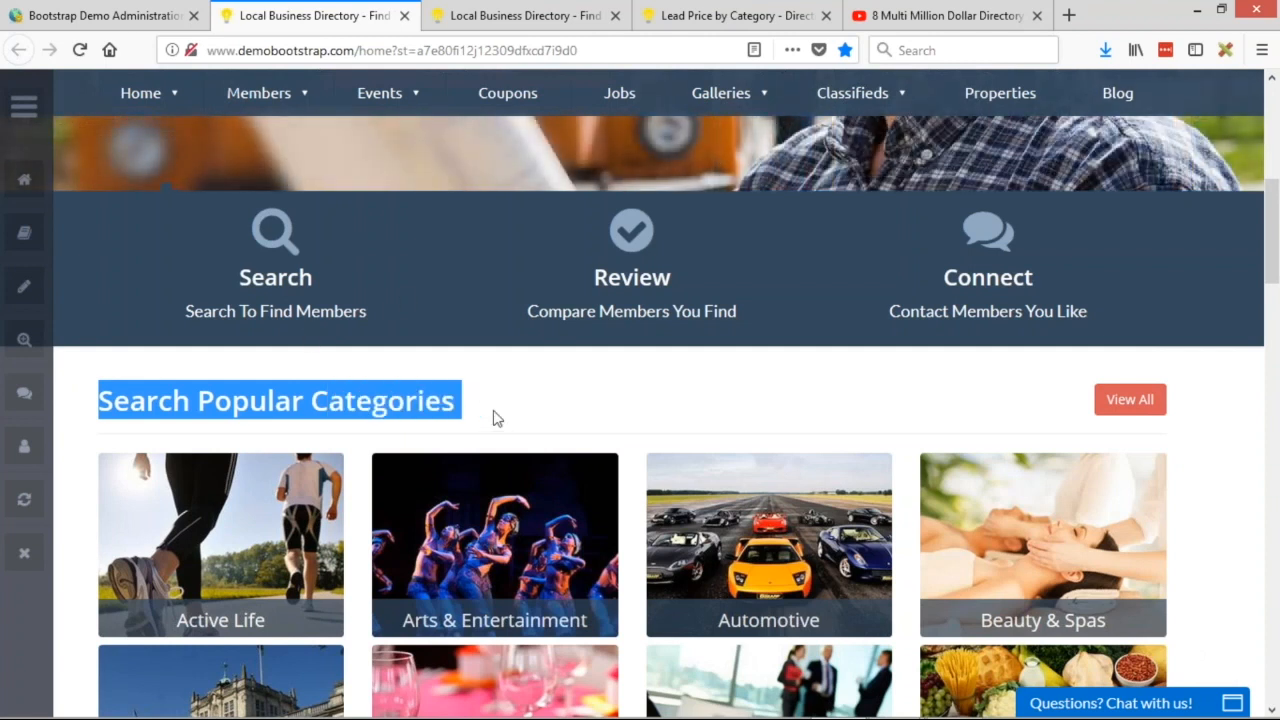
Set homepage Section 2 to Show Featured Members in the admin layout settings.
{"action": "left_click", "coordinate": [100, 15]}
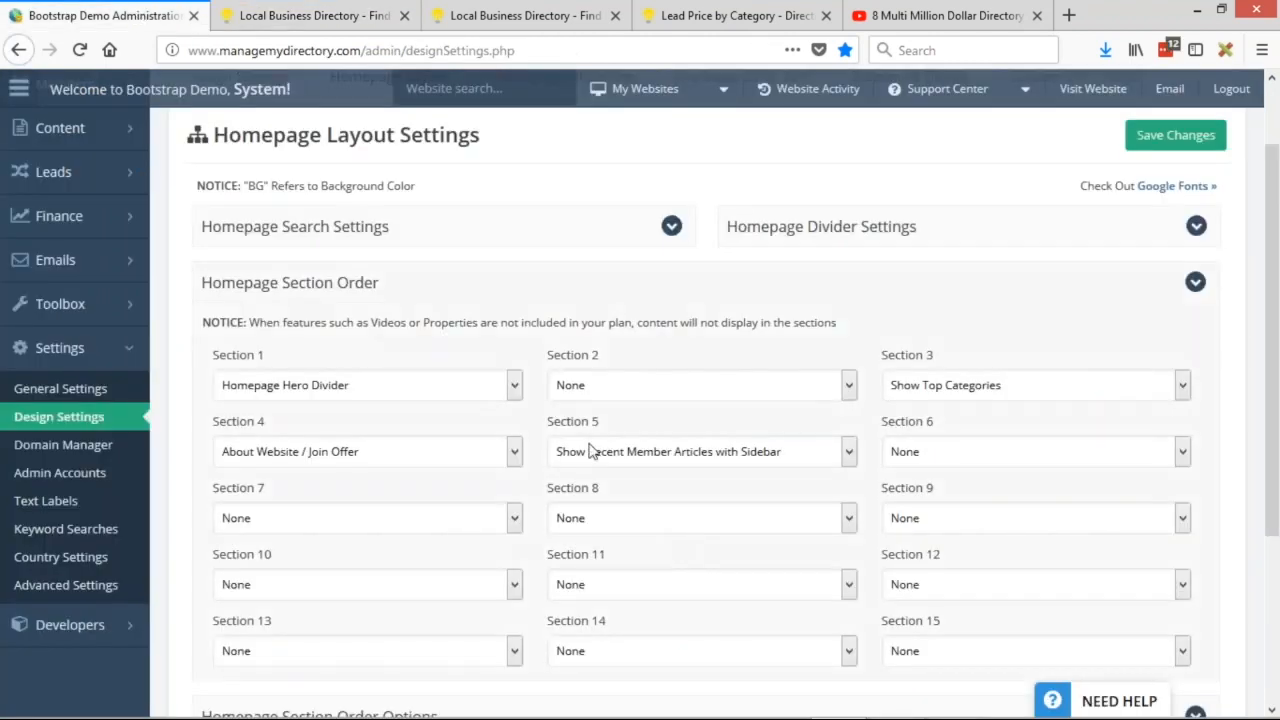
{"action": "left_click", "coordinate": [597, 386]}
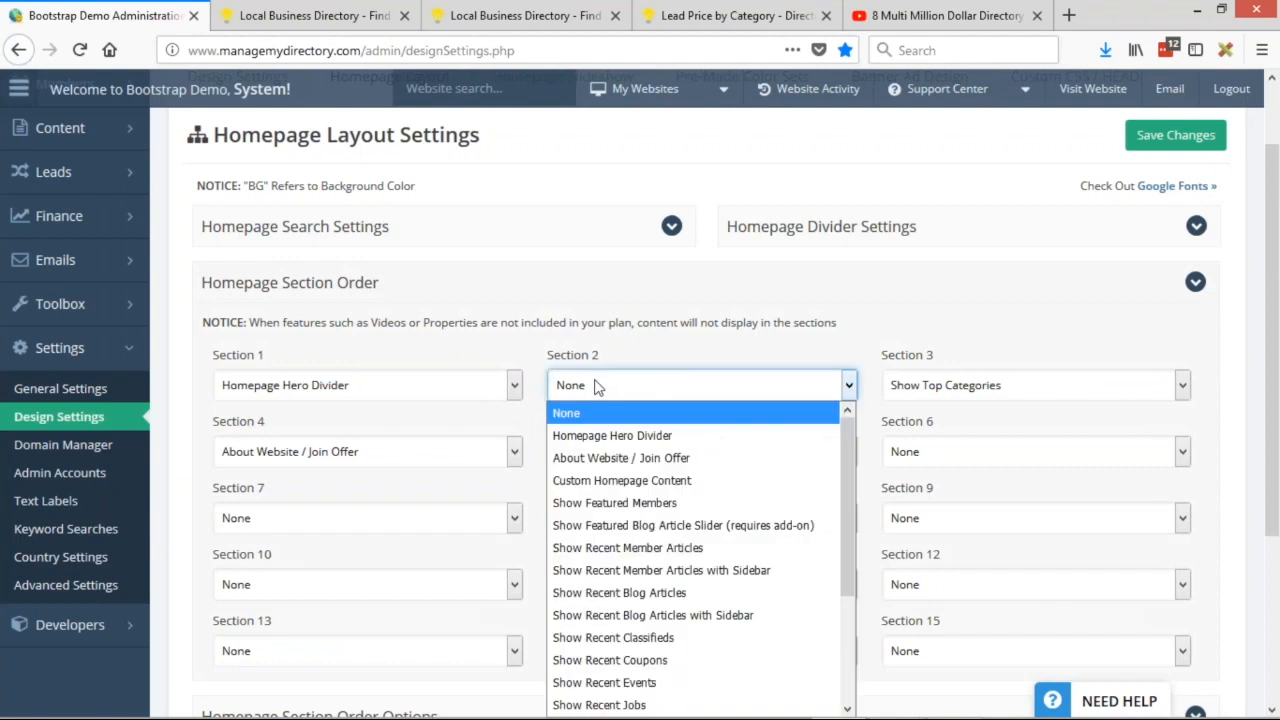
{"action": "left_click", "coordinate": [600, 513]}
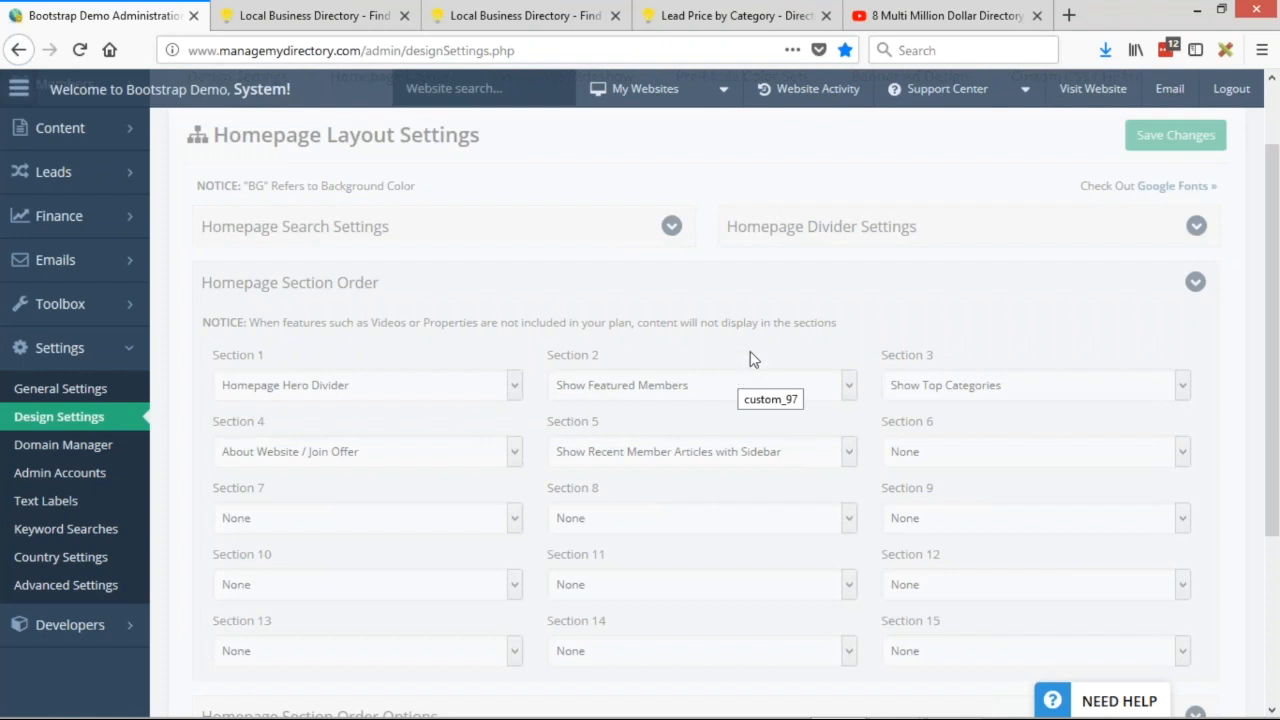
{"action": "left_click", "coordinate": [315, 15]}
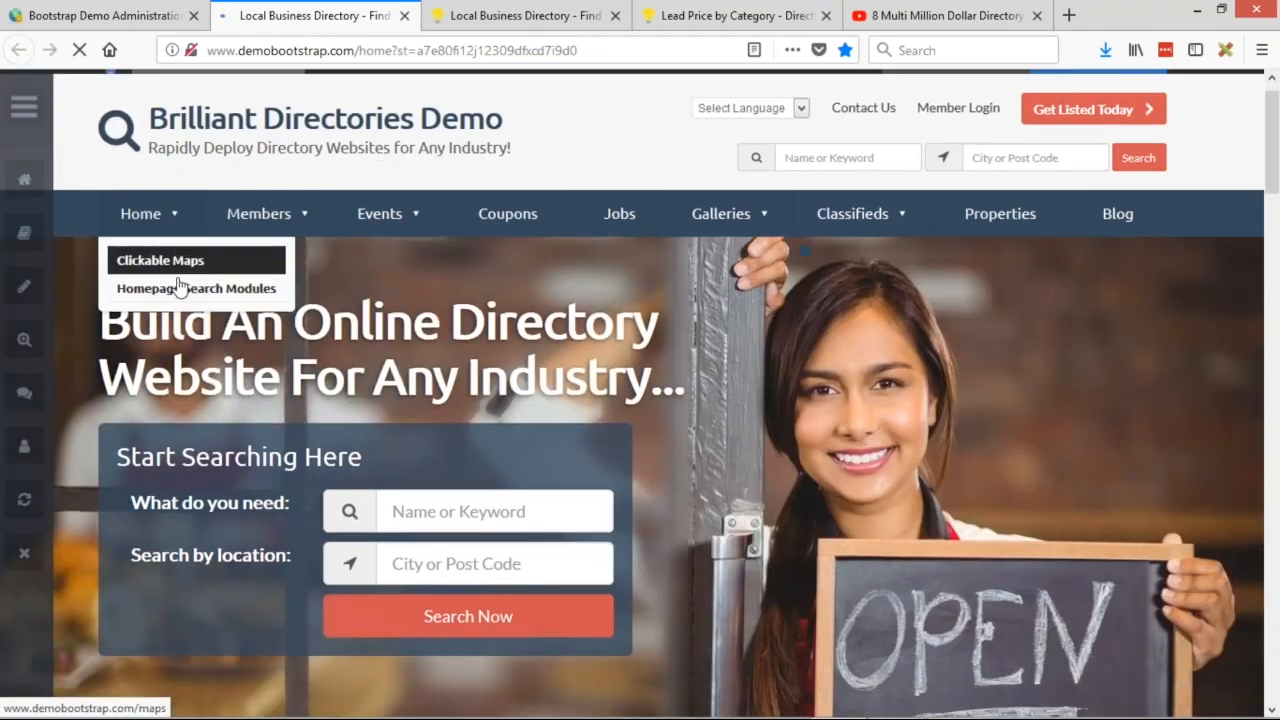
{"action": "scroll", "coordinate": [175, 253], "scroll_direction": "down", "scroll_amount": 5}
{"action": "scroll", "coordinate": [175, 253], "scroll_direction": "down", "scroll_amount": 3}
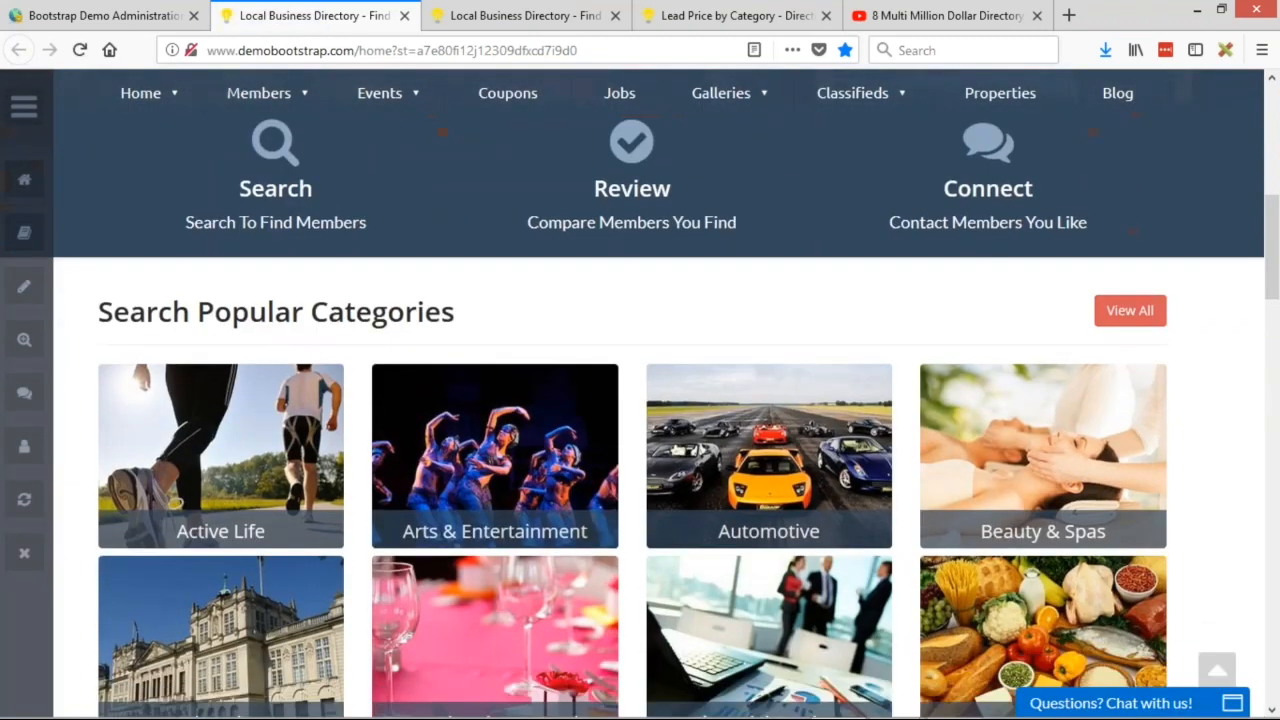
{"action": "left_click_drag", "start_coordinate": [108, 312], "coordinate": [423, 312]}
{"action": "left_click", "coordinate": [597, 320]}
{"action": "scroll", "coordinate": [237, 357], "scroll_direction": "up", "scroll_amount": 3}
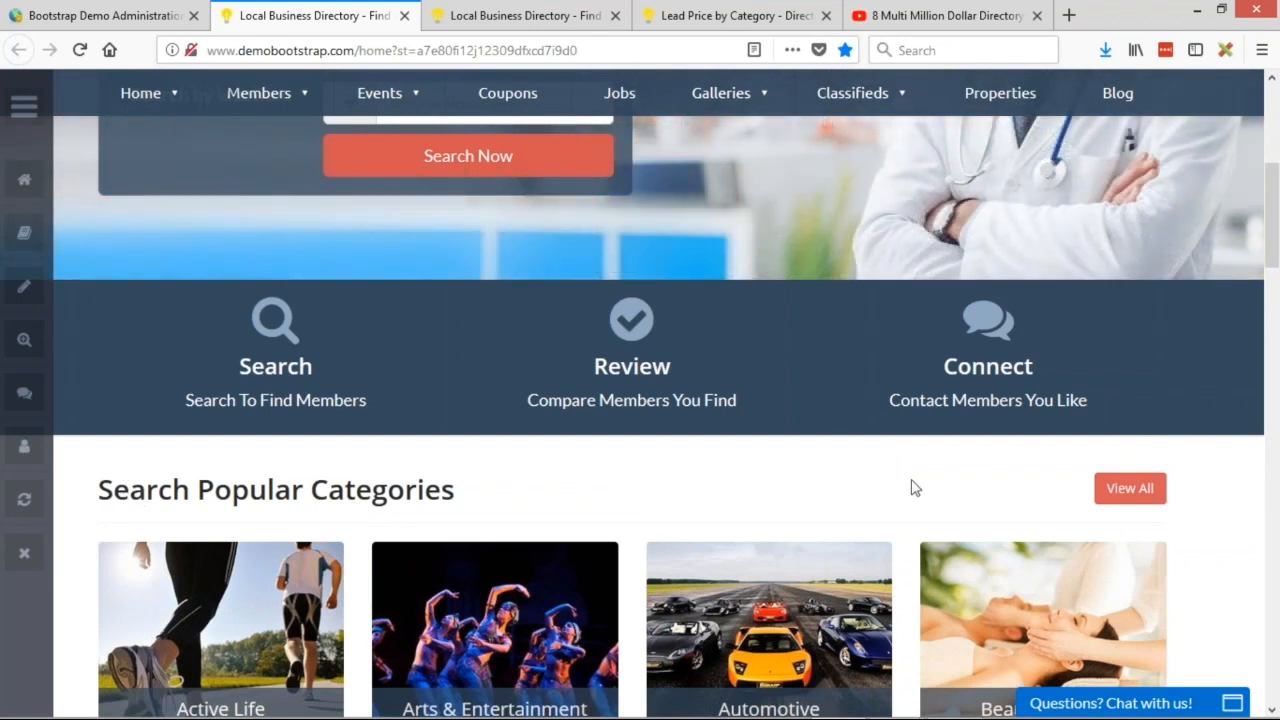
{"action": "scroll", "coordinate": [912, 488], "scroll_direction": "up", "scroll_amount": 1}
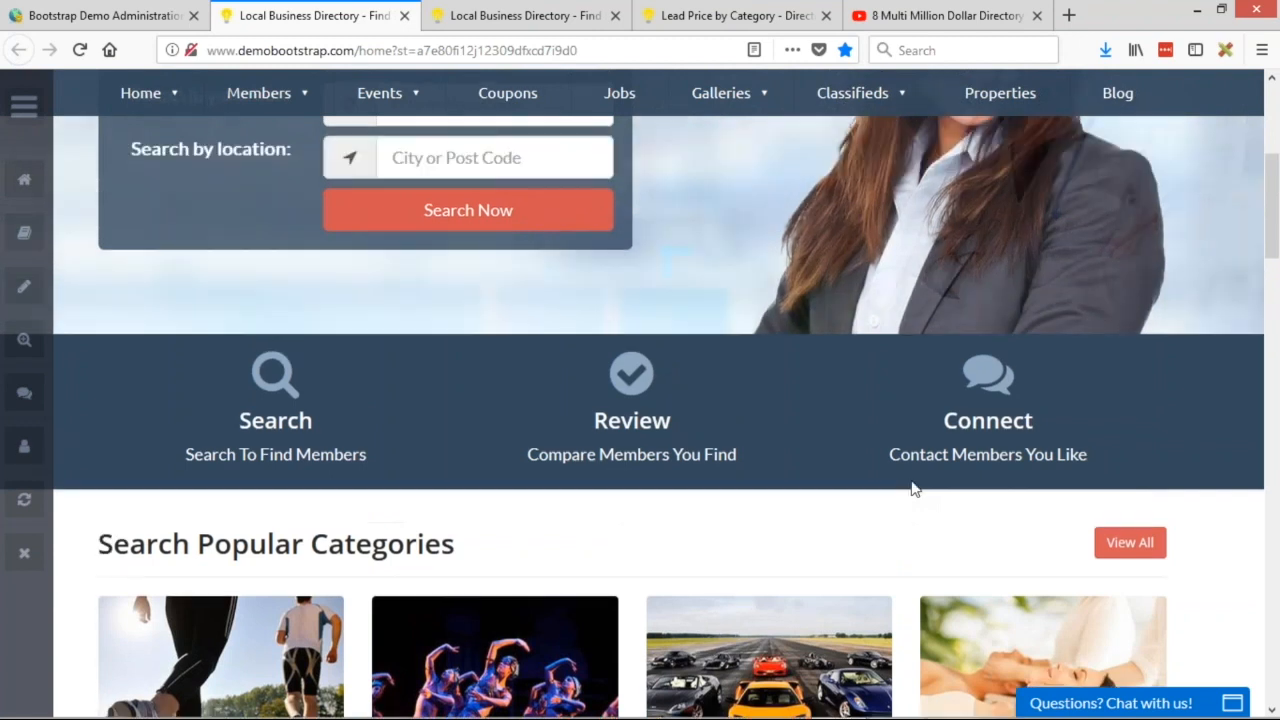
{"action": "scroll", "coordinate": [912, 488], "scroll_direction": "up", "scroll_amount": 2}
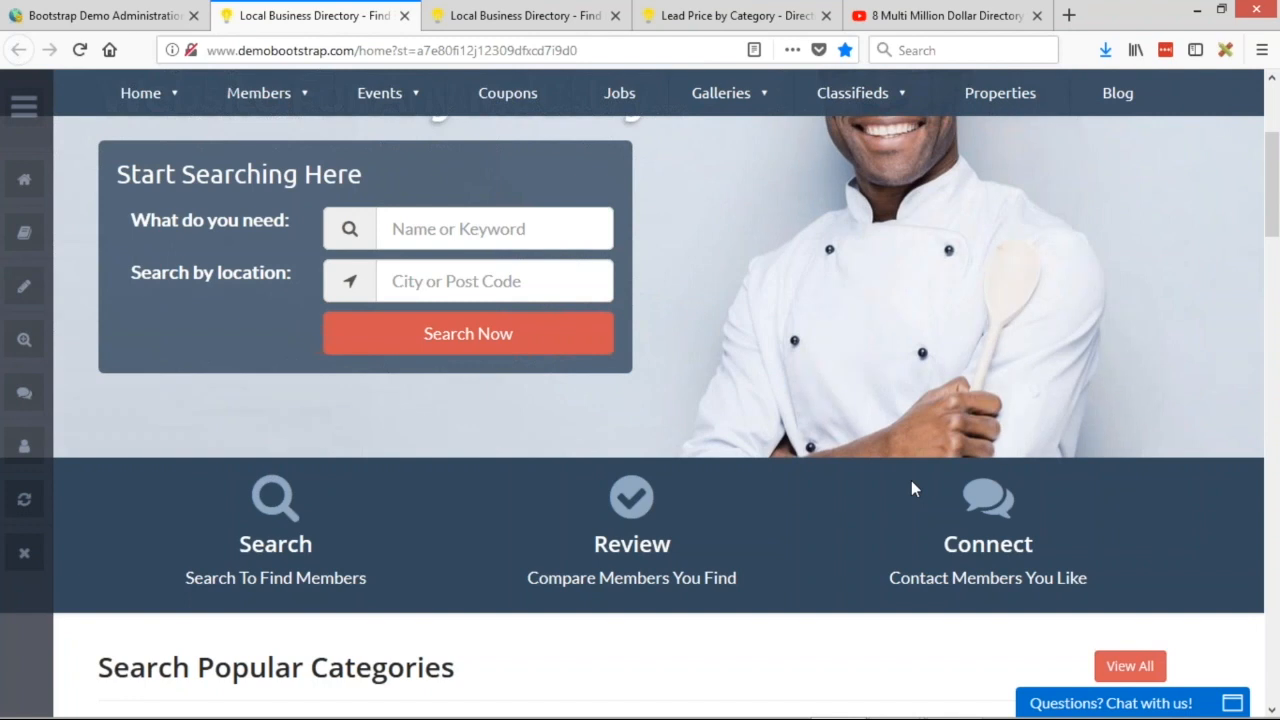
{"action": "scroll", "coordinate": [911, 483], "scroll_direction": "up", "scroll_amount": 5}
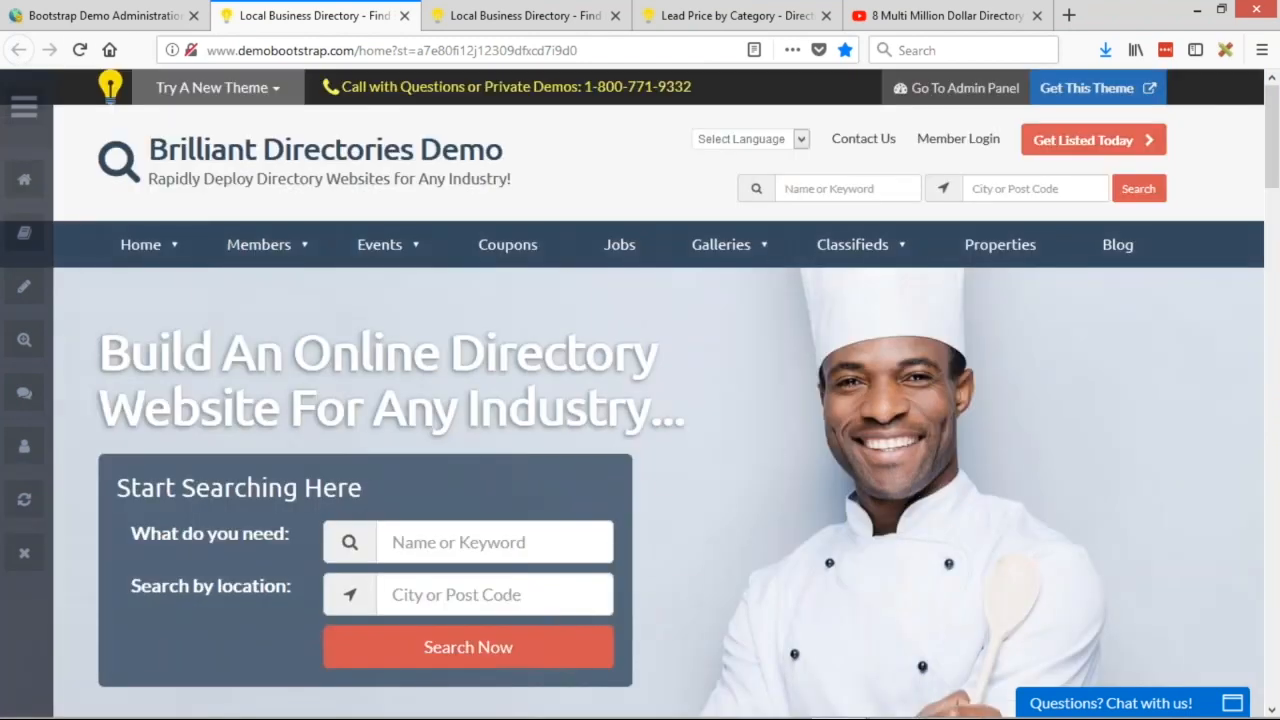
{"action": "left_click", "coordinate": [80, 20]}
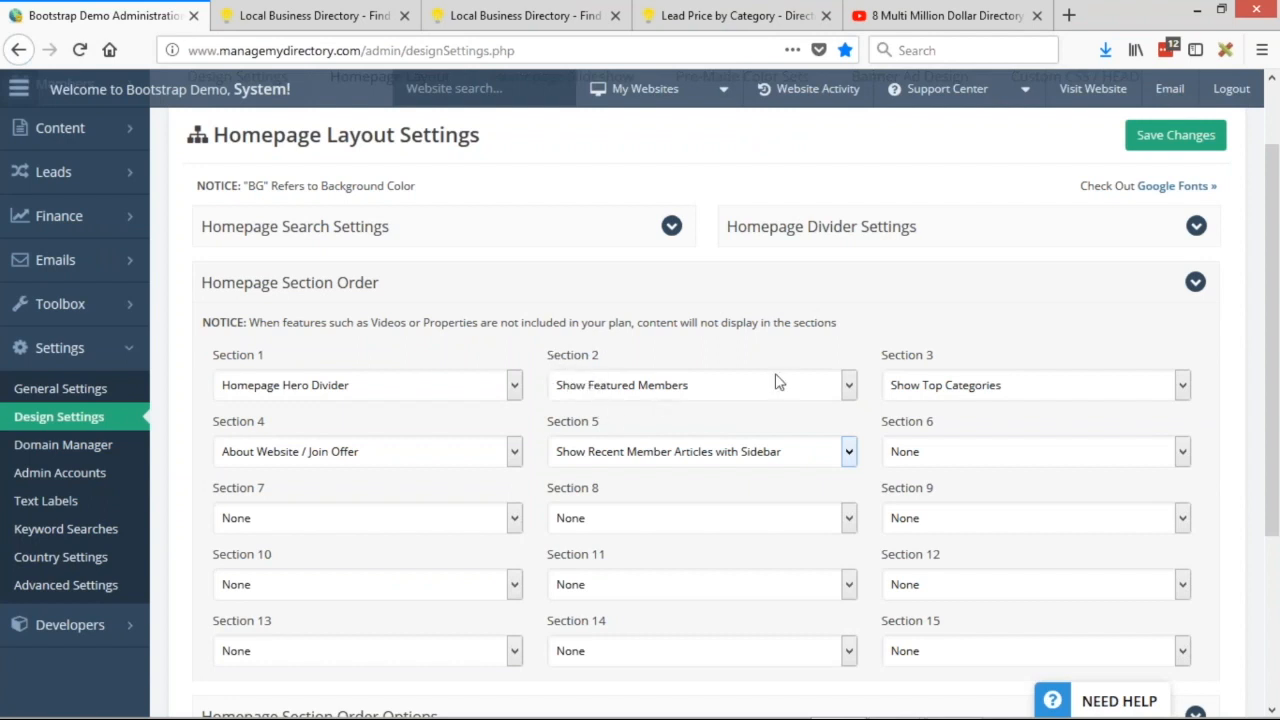
Open Members > Search Members in a new tab and browse the member list.
{"action": "scroll", "coordinate": [837, 400], "scroll_direction": "up", "scroll_amount": 2}
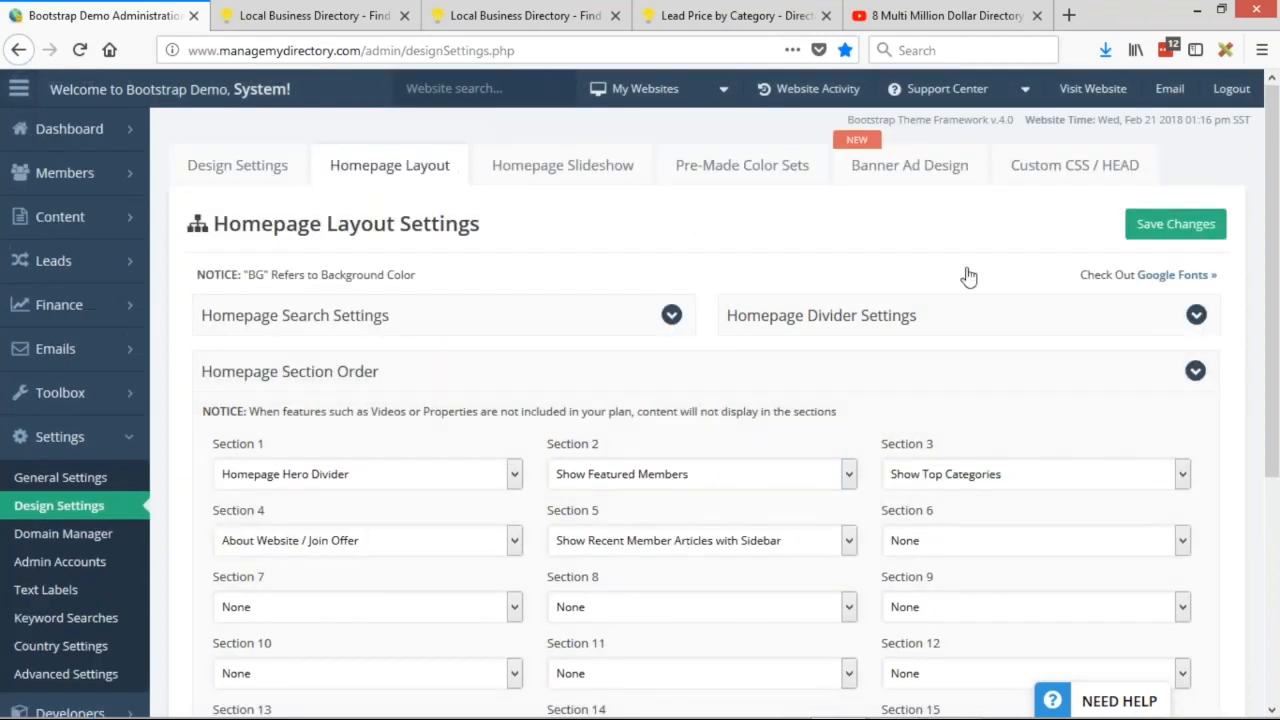
{"action": "mouse_move", "coordinate": [41, 174]}
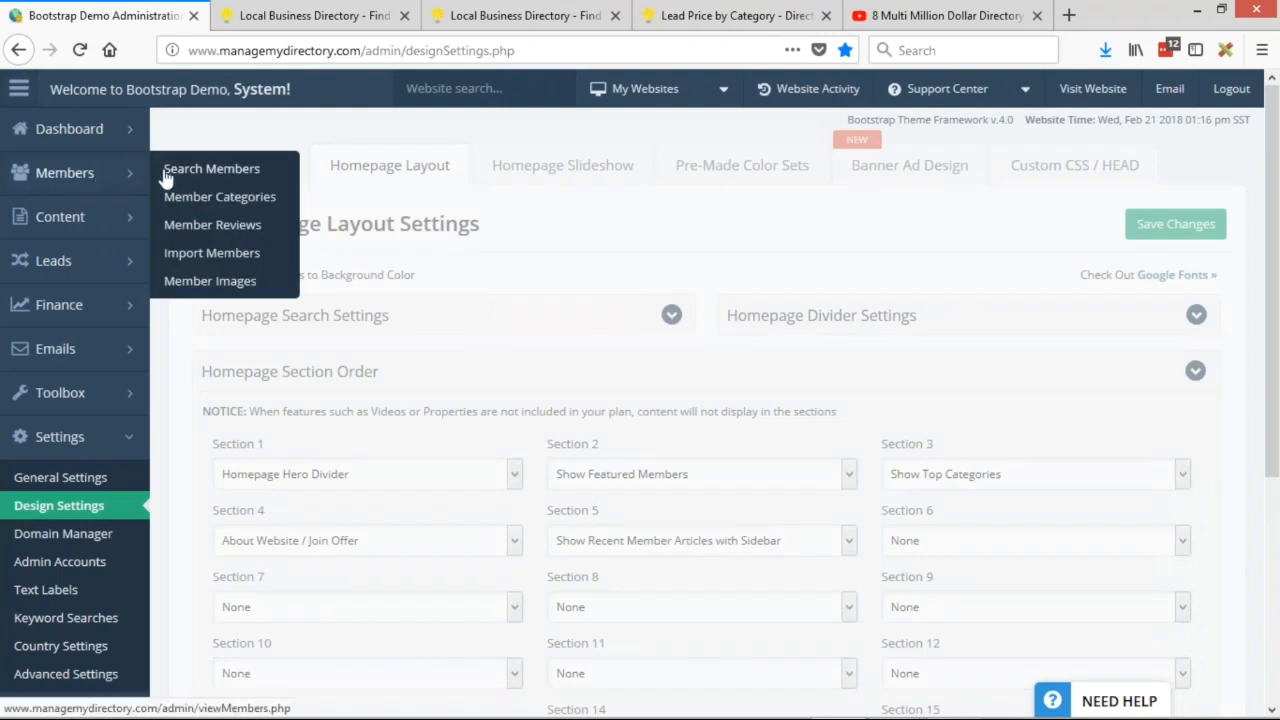
{"action": "left_click", "coordinate": [140, 188]}
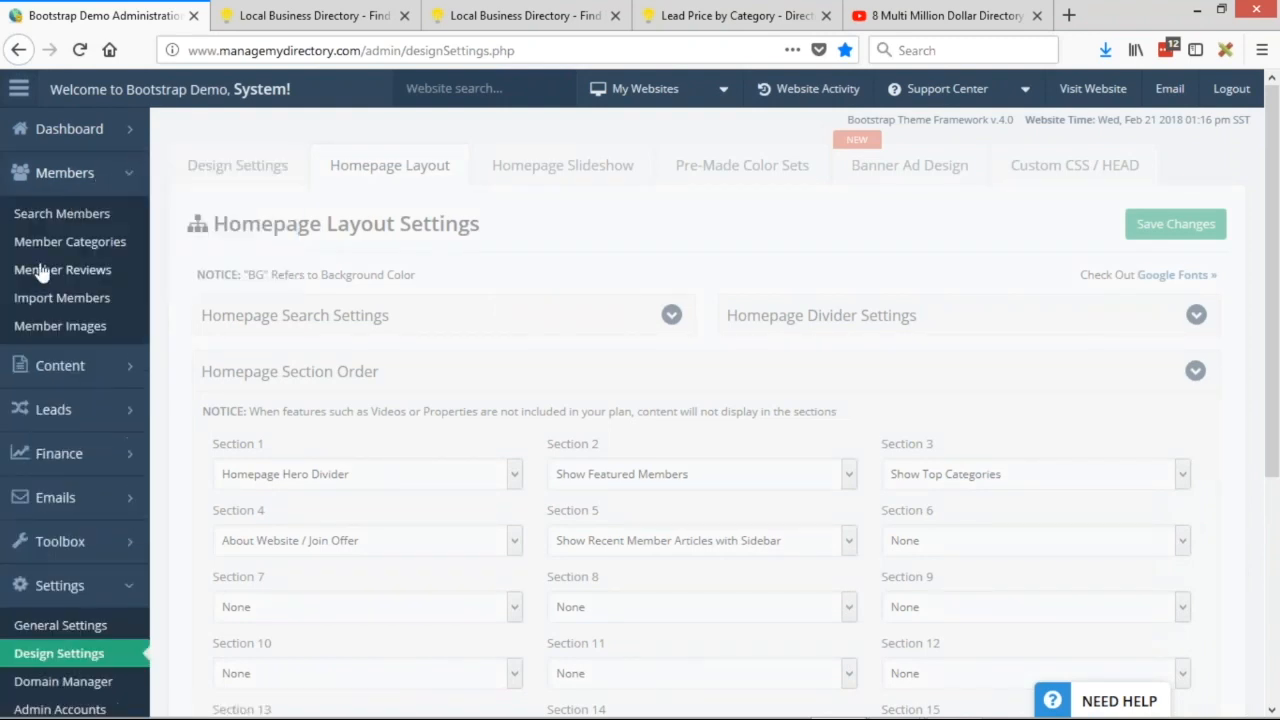
{"action": "middle_click", "coordinate": [22, 215]}
{"action": "left_click", "coordinate": [308, 25]}
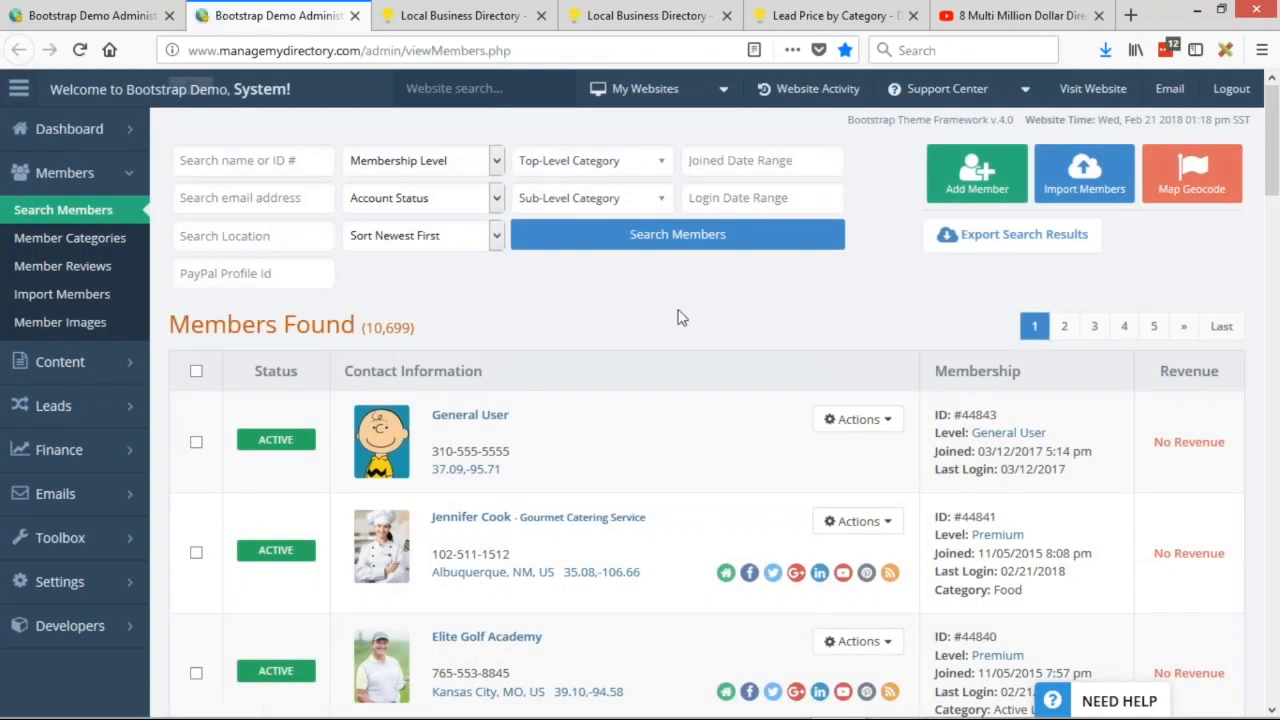
{"action": "scroll", "coordinate": [679, 315], "scroll_direction": "down", "scroll_amount": 3}
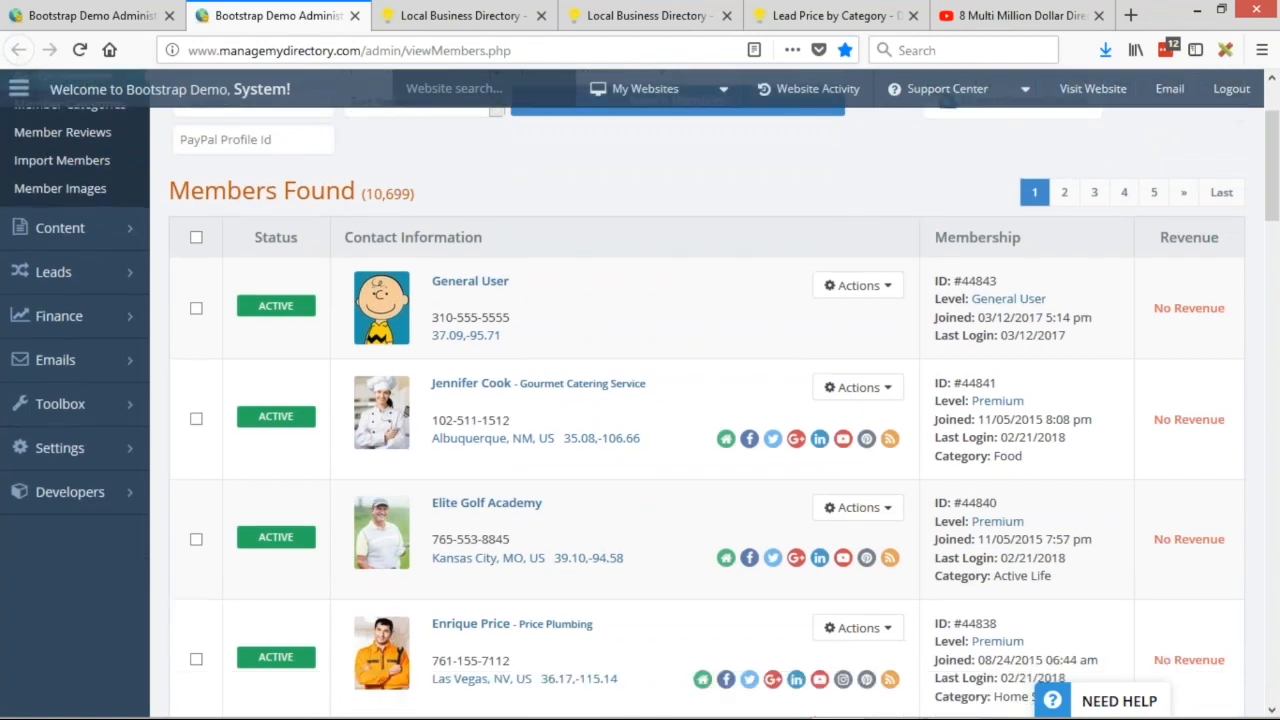
{"action": "scroll", "coordinate": [600, 583], "scroll_direction": "down", "scroll_amount": 2}
{"action": "scroll", "coordinate": [600, 583], "scroll_direction": "up", "scroll_amount": 5}
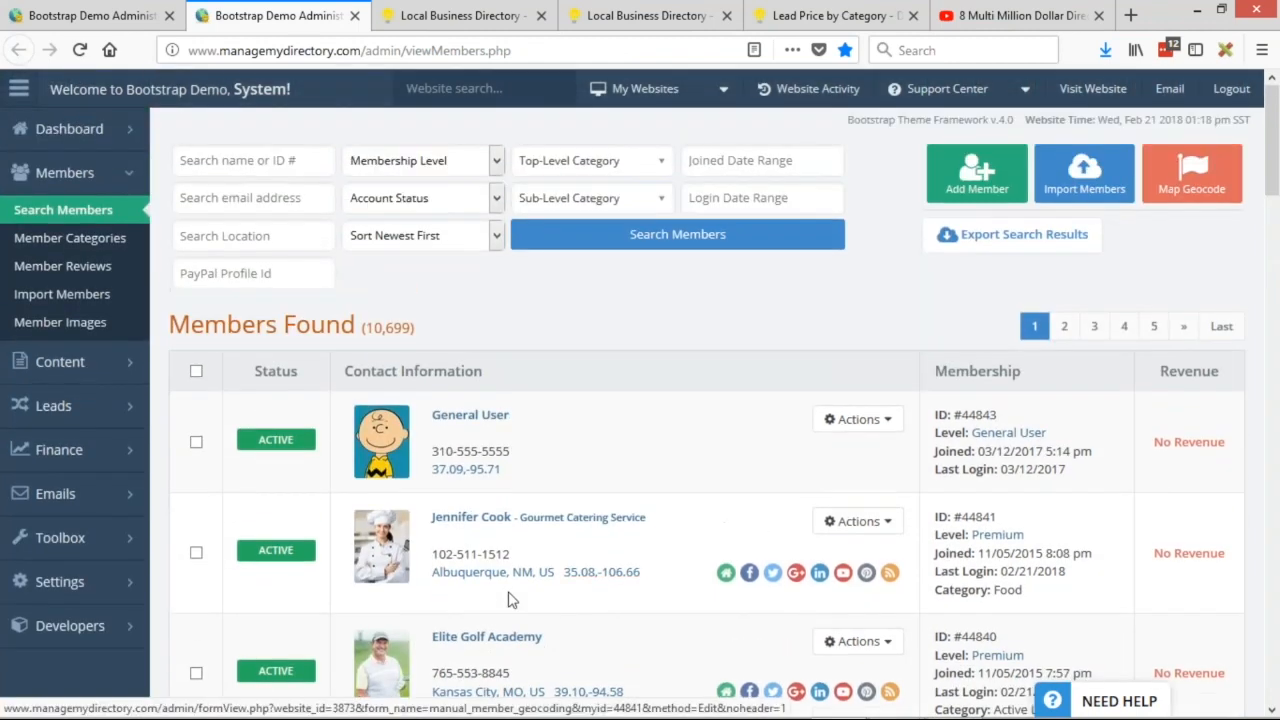
{"action": "scroll", "coordinate": [457, 480], "scroll_direction": "down", "scroll_amount": 2}
{"action": "scroll", "coordinate": [540, 550], "scroll_direction": "up", "scroll_amount": 2}
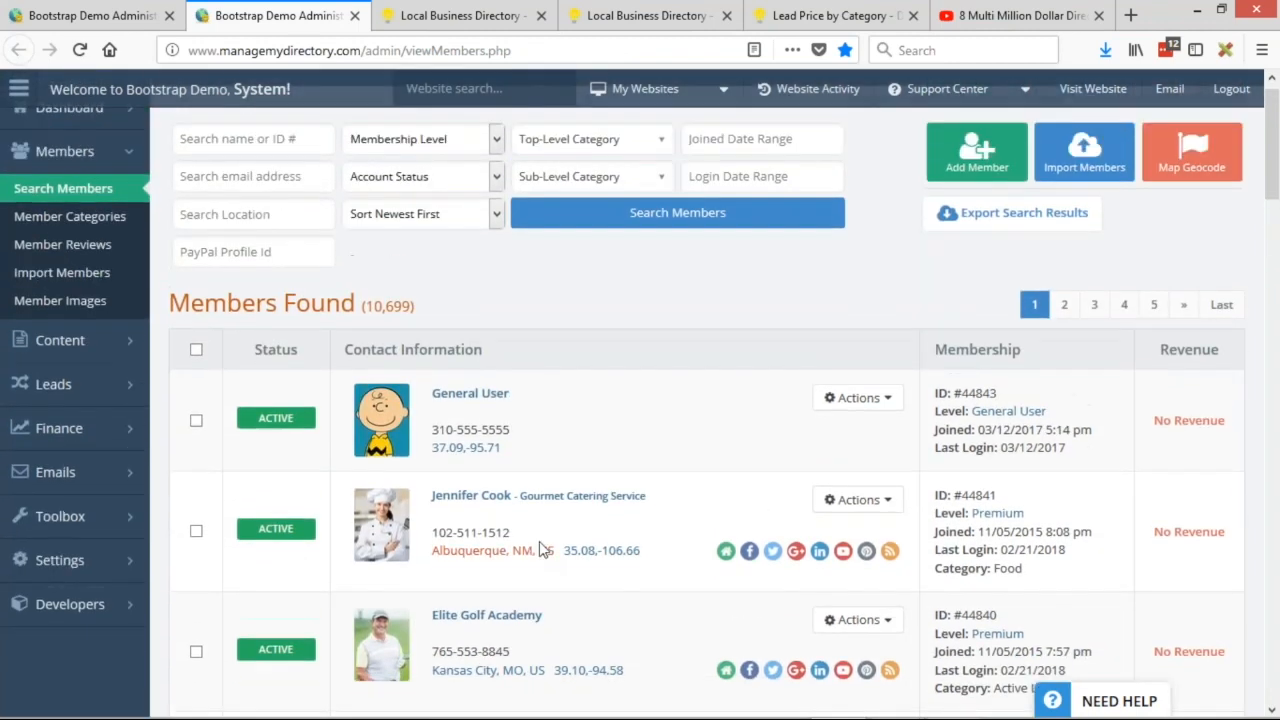
{"action": "scroll", "coordinate": [500, 500], "scroll_direction": "down", "scroll_amount": 3}
{"action": "scroll", "coordinate": [457, 466], "scroll_direction": "up", "scroll_amount": 4}
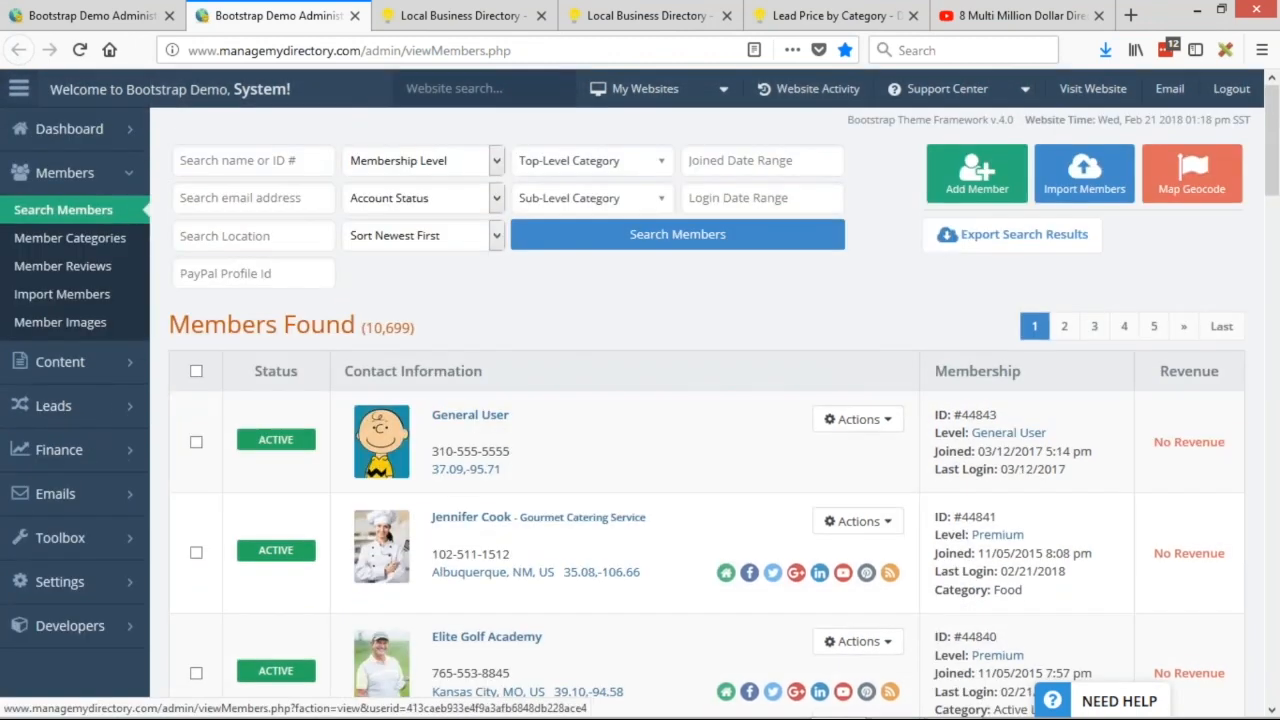
Search members by name for 'elite', listing 15 results led by Elite Golf Academy.
{"action": "left_click", "coordinate": [234, 162]}
{"action": "type", "text": "elite"}
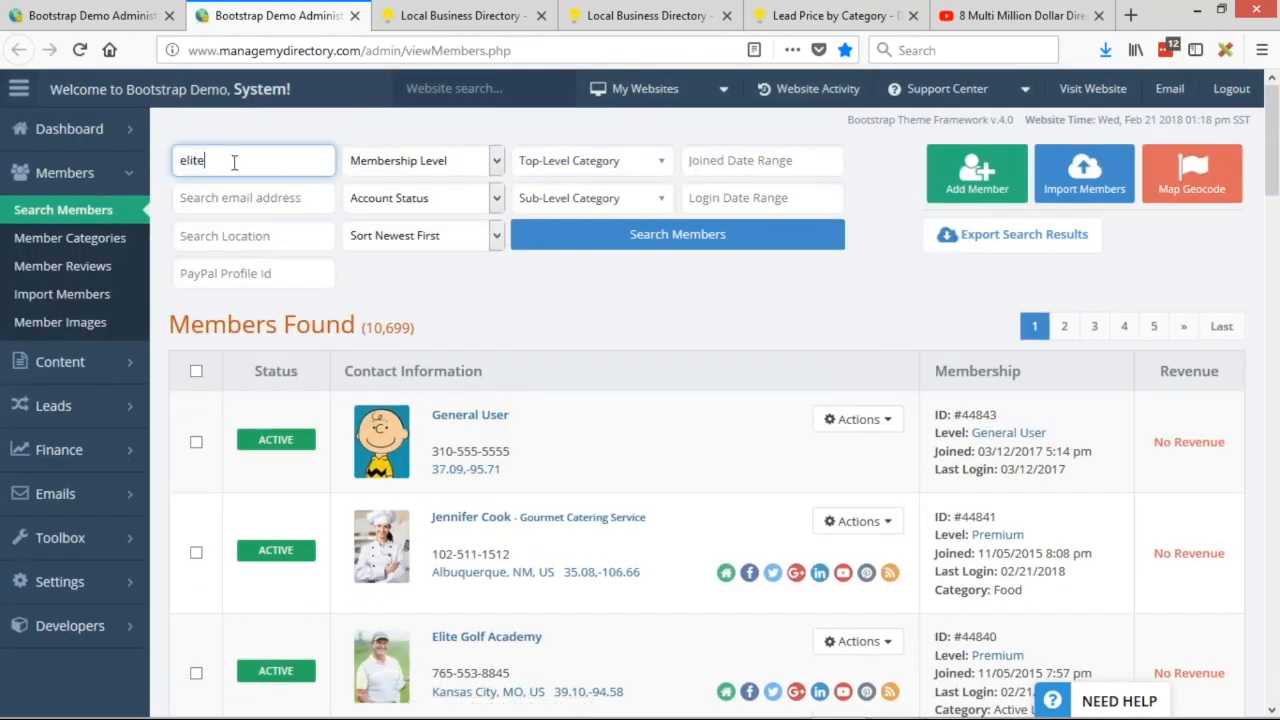
{"action": "key", "text": "Return"}
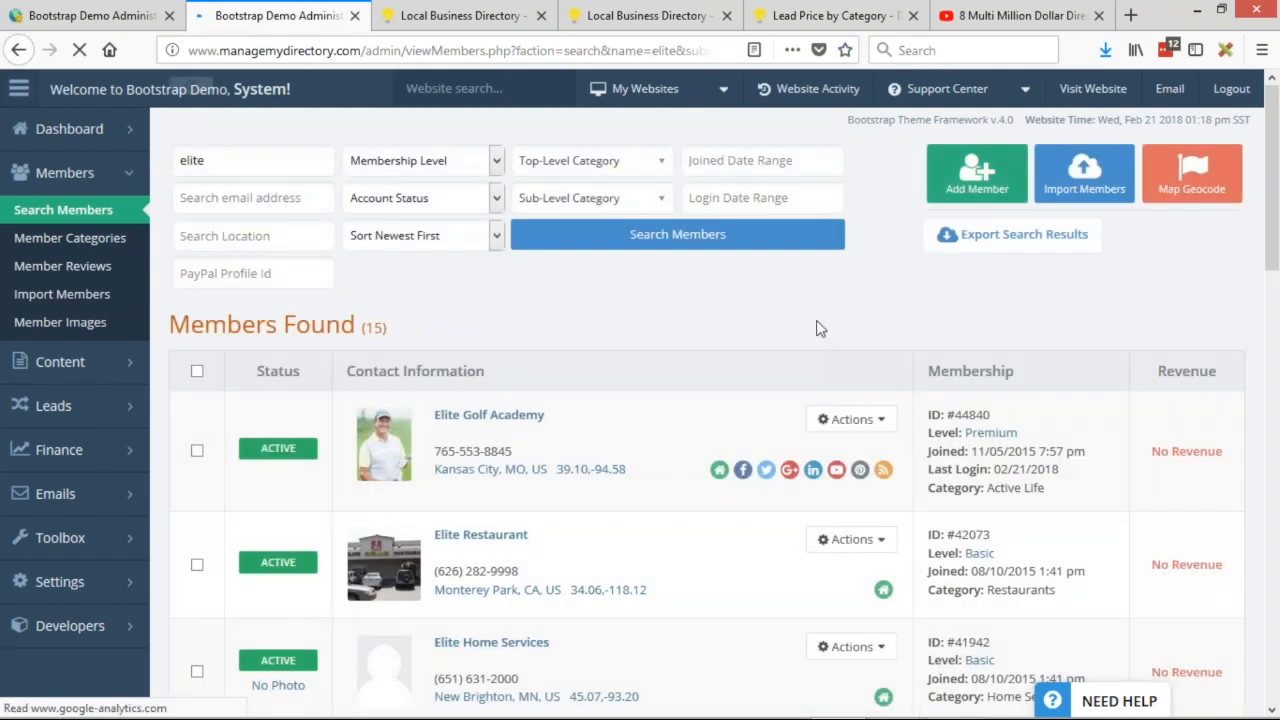
{"action": "scroll", "coordinate": [816, 329], "scroll_direction": "down", "scroll_amount": 2}
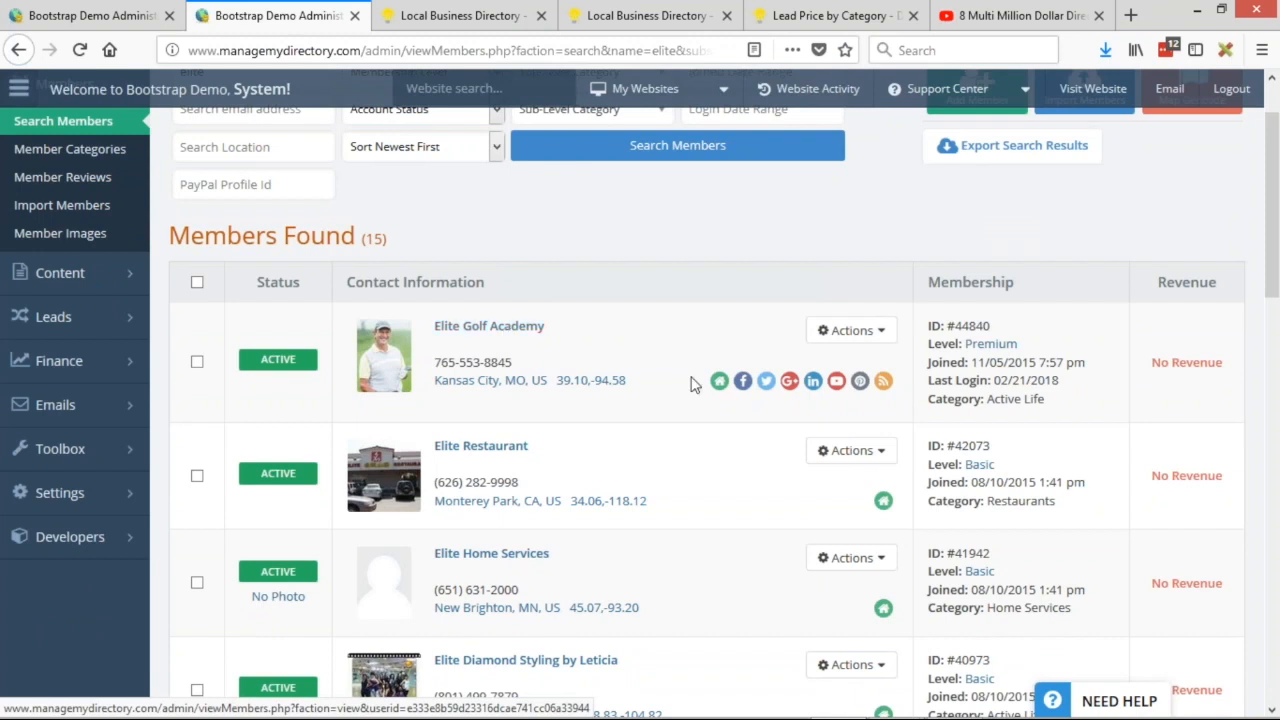
{"action": "mouse_move", "coordinate": [851, 330]}
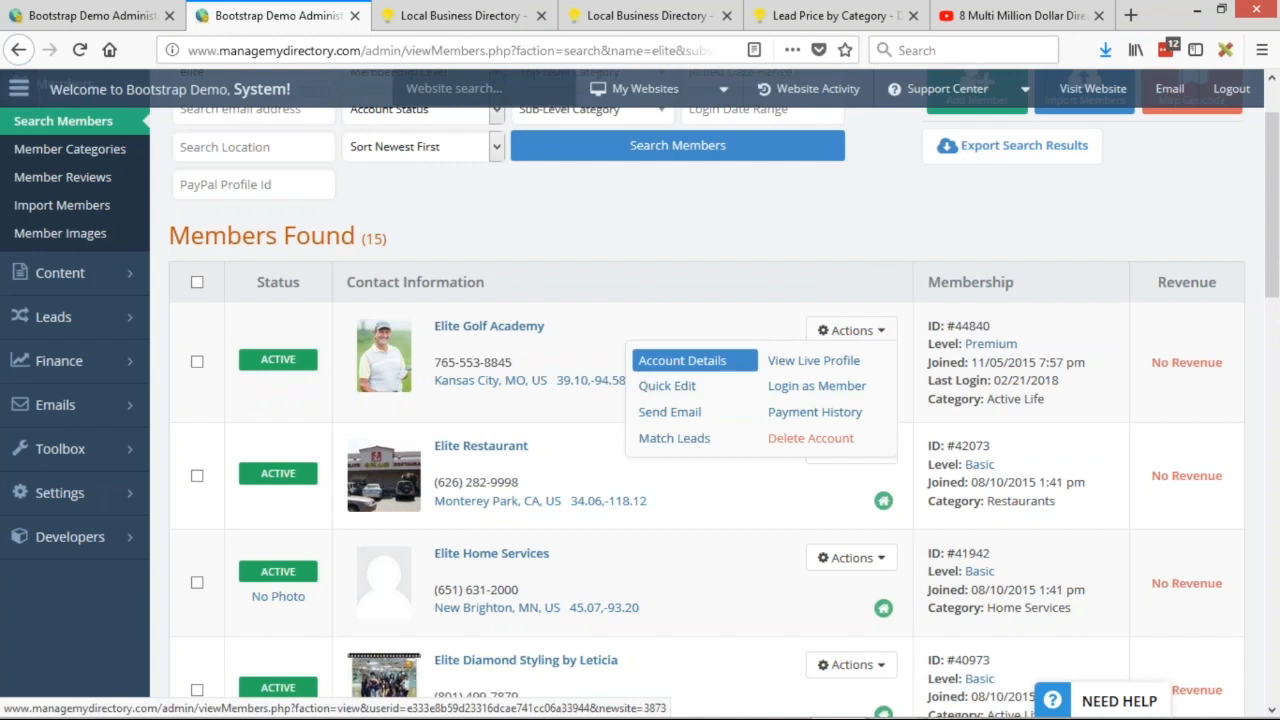
Open Quick Edit for Elite Golf Academy and show its Listing Settings.
{"action": "mouse_move", "coordinate": [670, 375]}
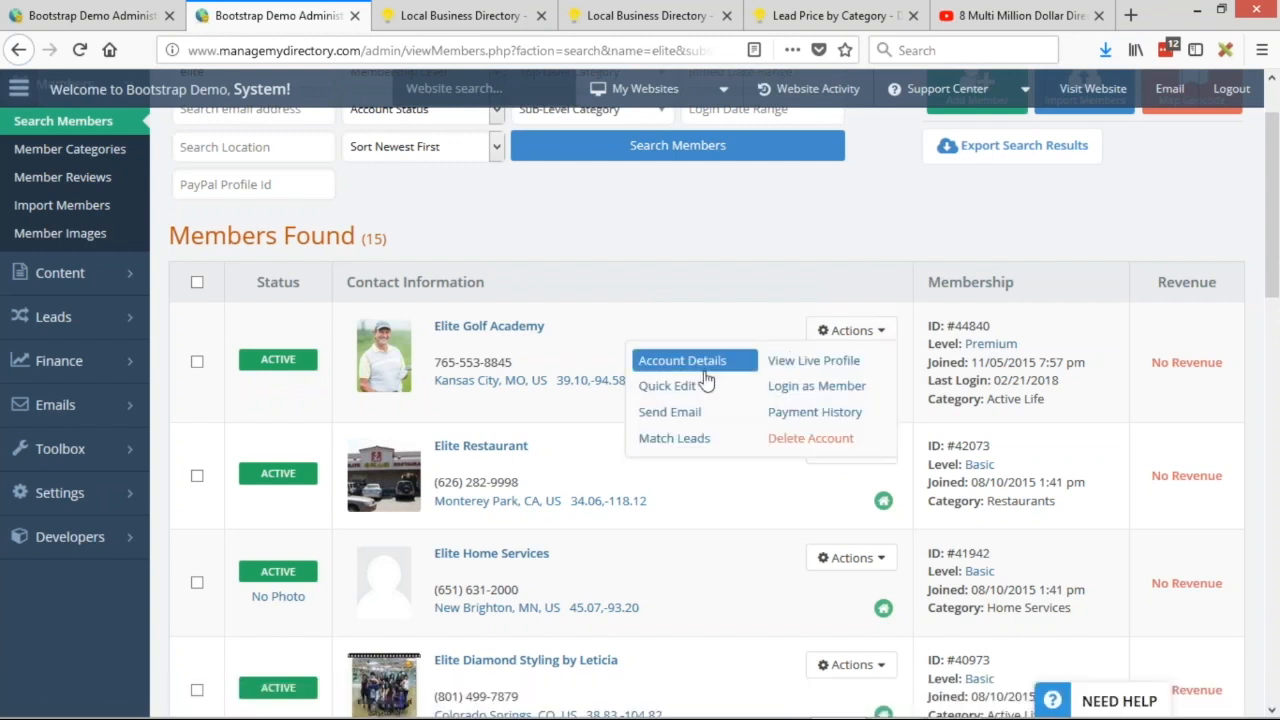
{"action": "left_click", "coordinate": [680, 390]}
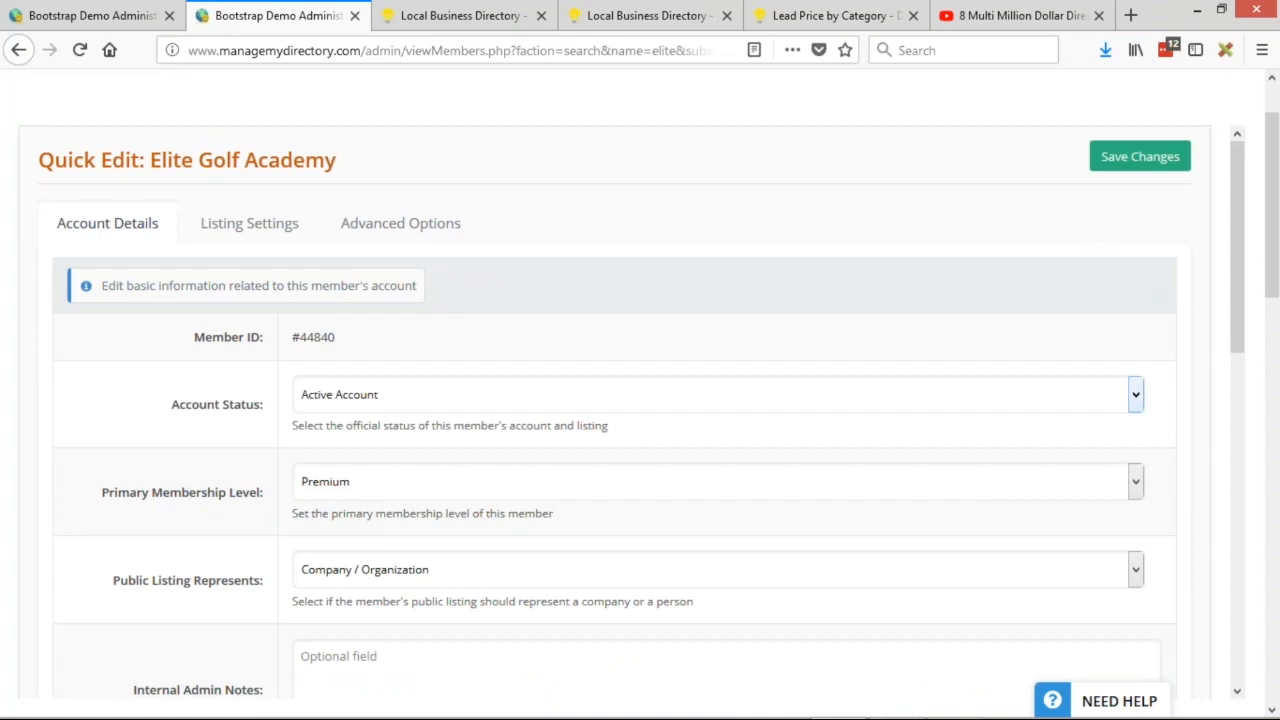
{"action": "left_click", "coordinate": [1236, 91]}
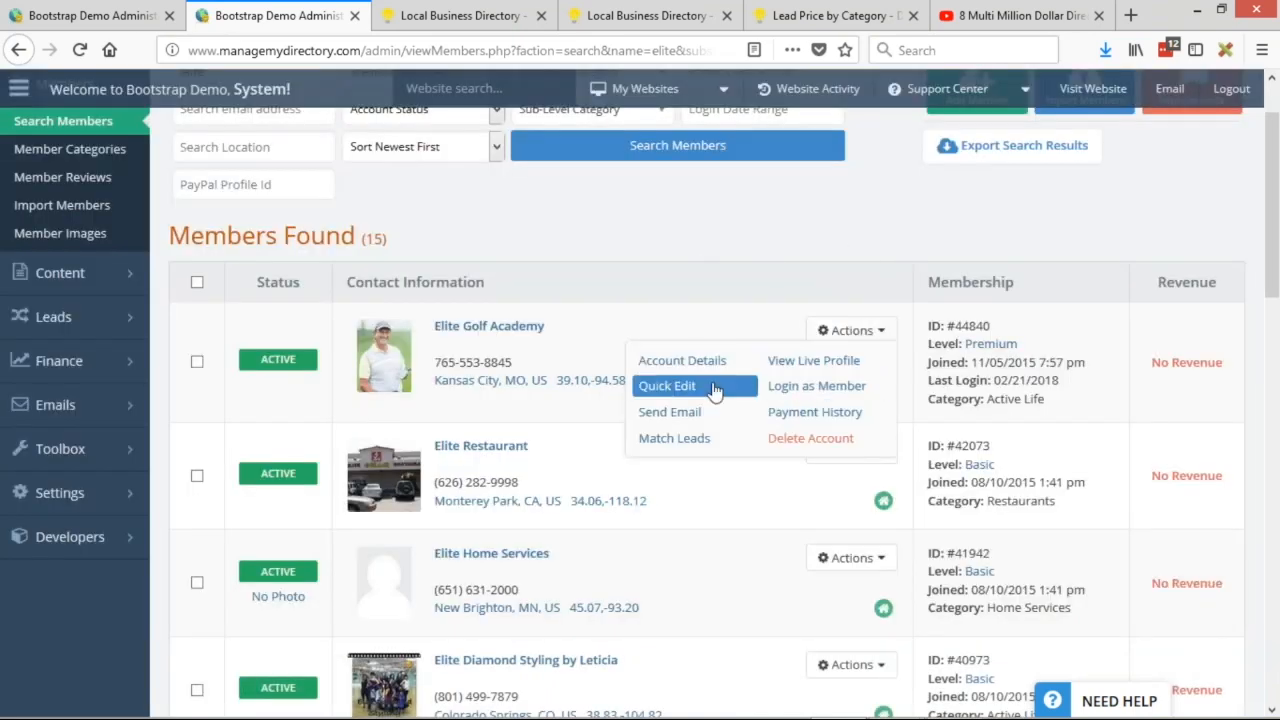
{"action": "left_click", "coordinate": [667, 386]}
{"action": "mouse_move", "coordinate": [700, 382]}
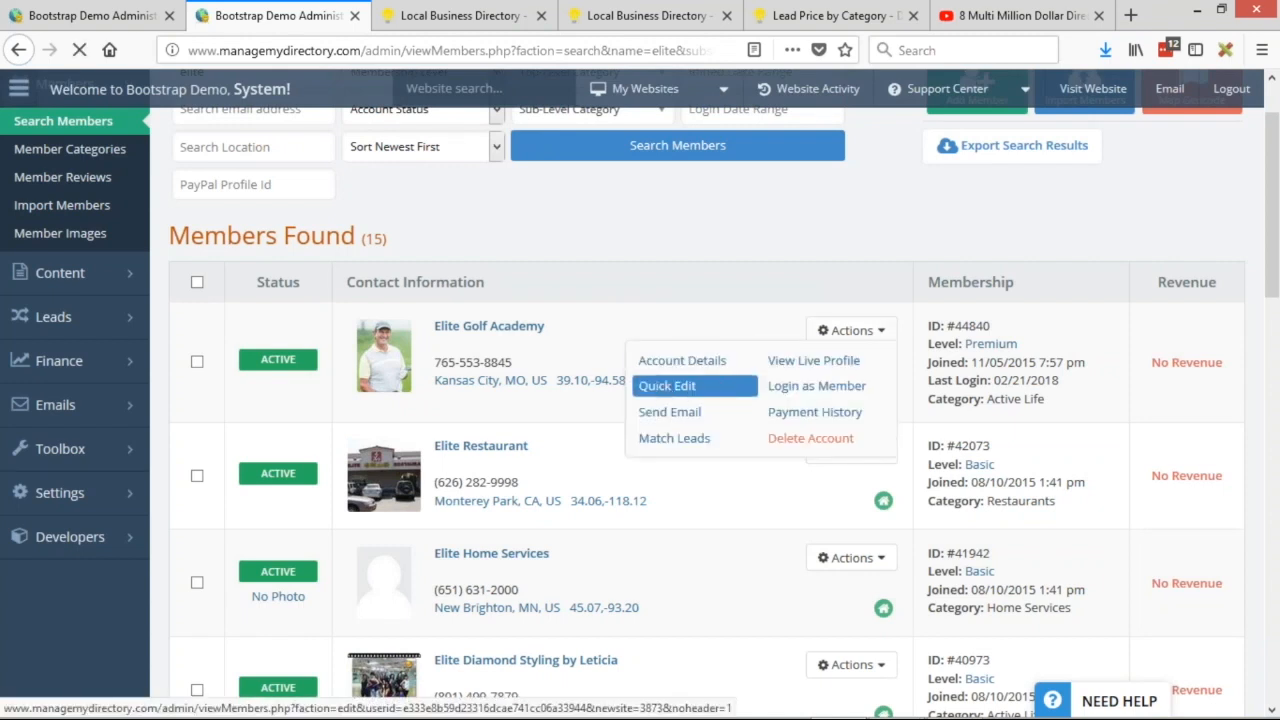
{"action": "left_click", "coordinate": [722, 390]}
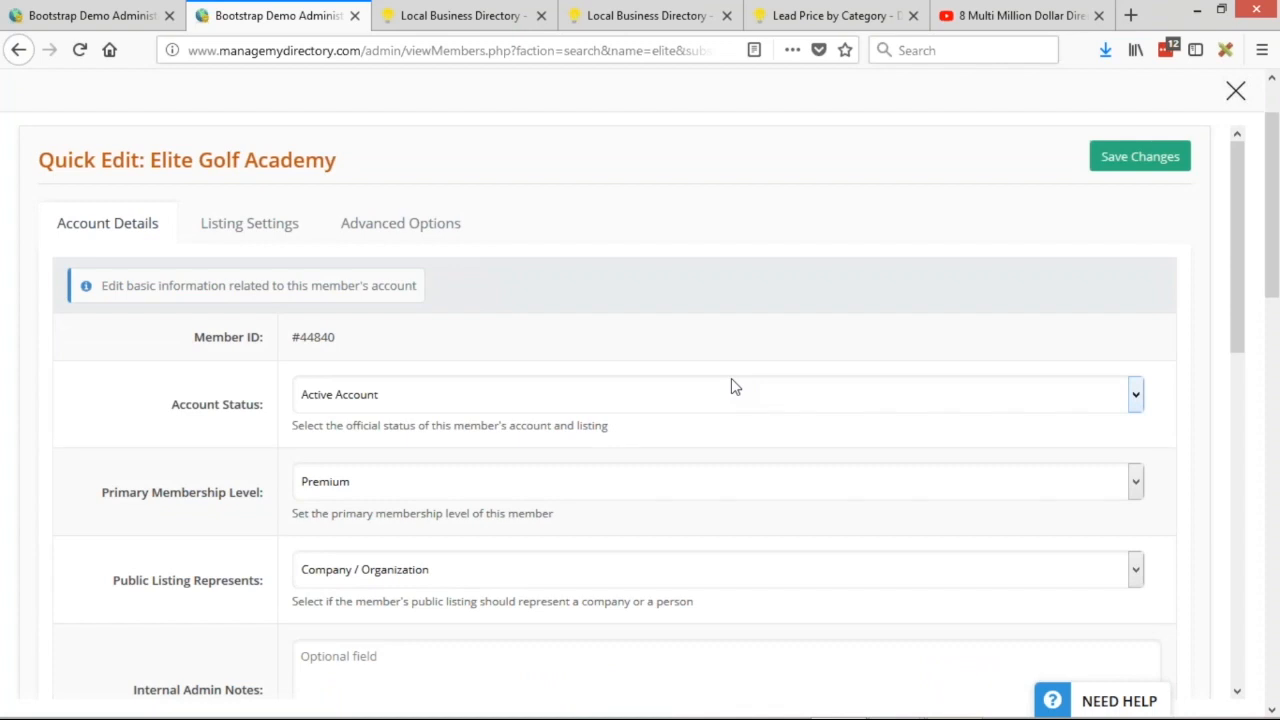
{"action": "scroll", "coordinate": [180, 428], "scroll_direction": "down", "scroll_amount": 3}
{"action": "scroll", "coordinate": [209, 369], "scroll_direction": "down", "scroll_amount": 3}
{"action": "scroll", "coordinate": [163, 380], "scroll_direction": "up", "scroll_amount": 5}
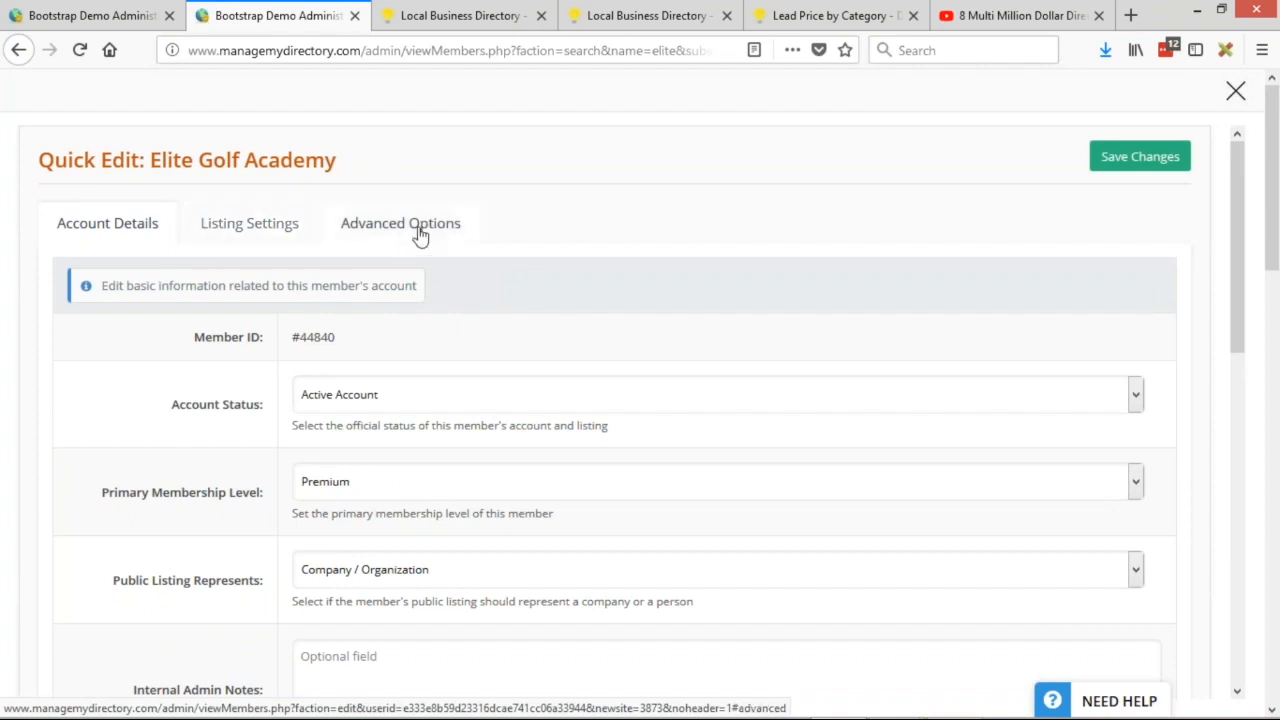
{"action": "left_click", "coordinate": [249, 226]}
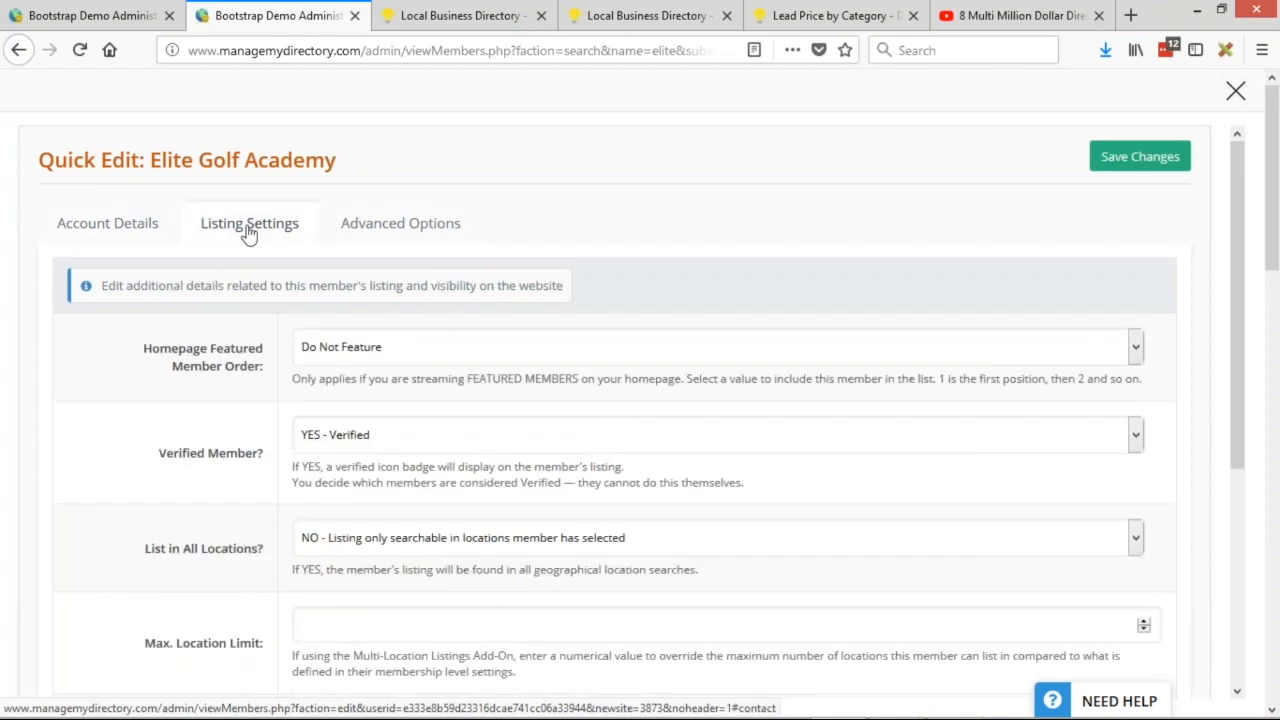
Set Homepage Featured Member Order to Position 1, save, and close the modal.
{"action": "left_click_drag", "start_coordinate": [140, 349], "coordinate": [205, 352]}
{"action": "left_click", "coordinate": [246, 367]}
{"action": "double_click", "coordinate": [207, 372]}
{"action": "left_click", "coordinate": [230, 366]}
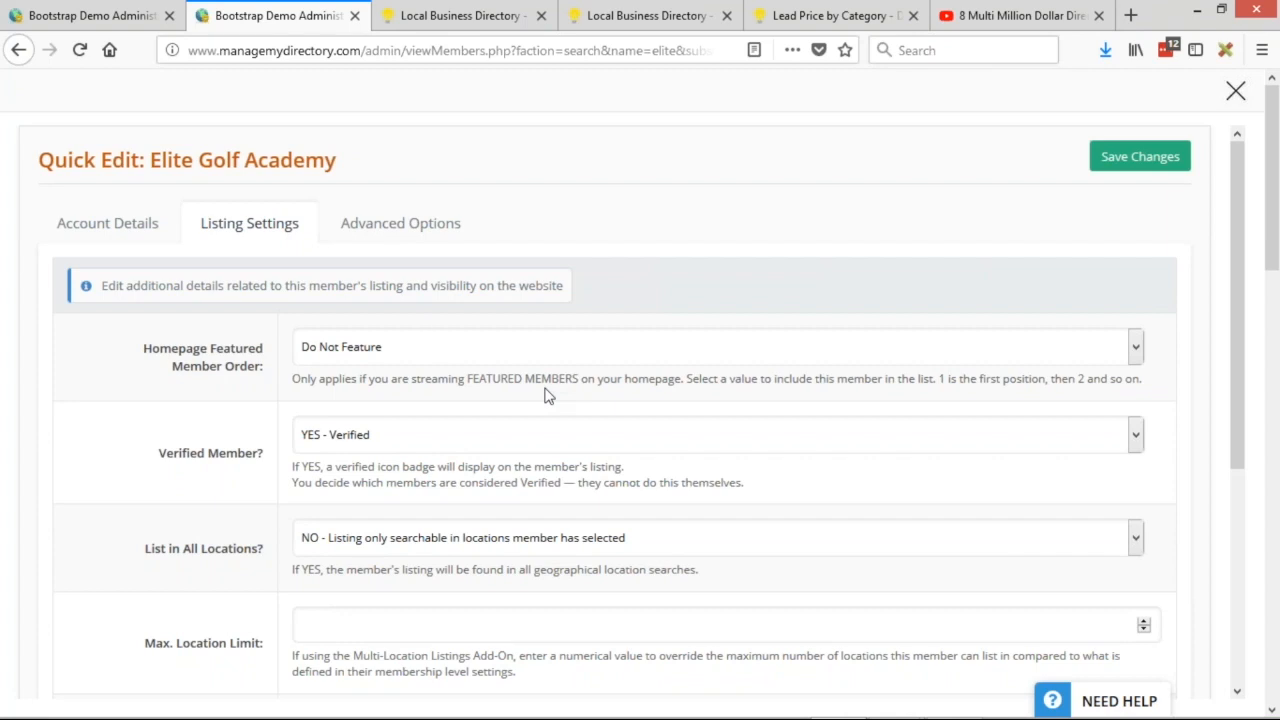
{"action": "left_click", "coordinate": [548, 347]}
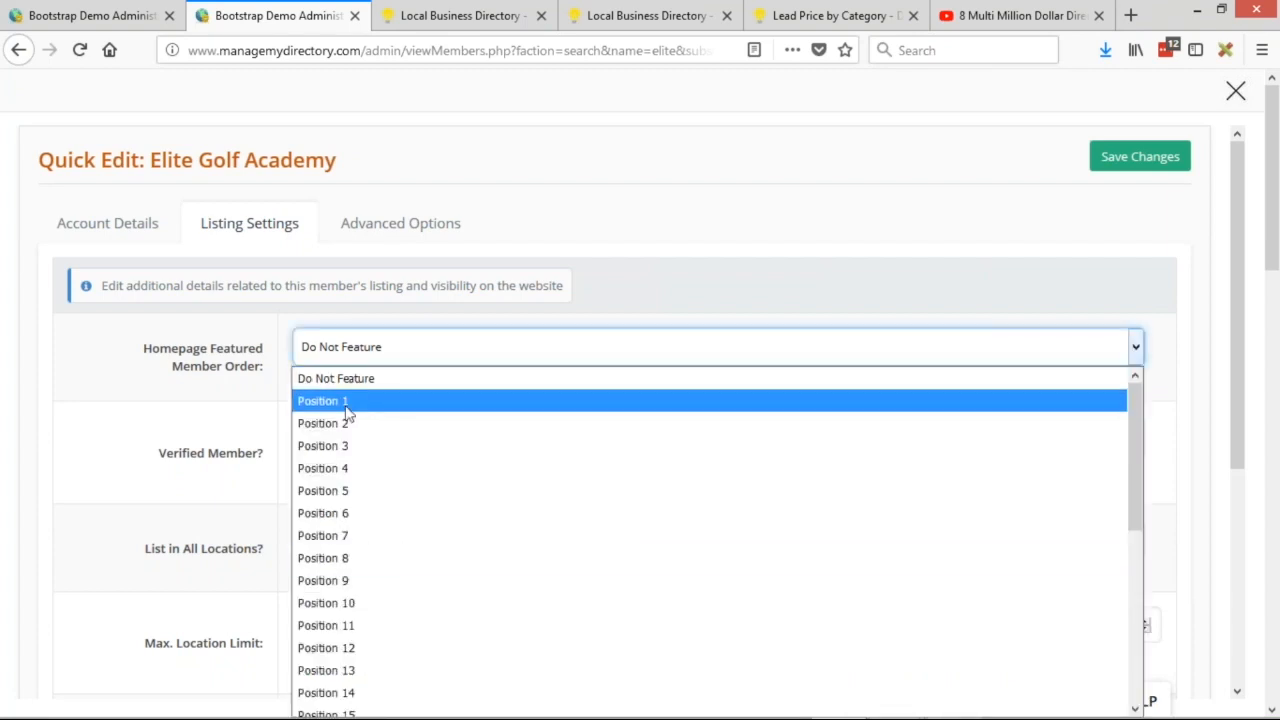
{"action": "left_click", "coordinate": [347, 404]}
{"action": "left_click", "coordinate": [1137, 160]}
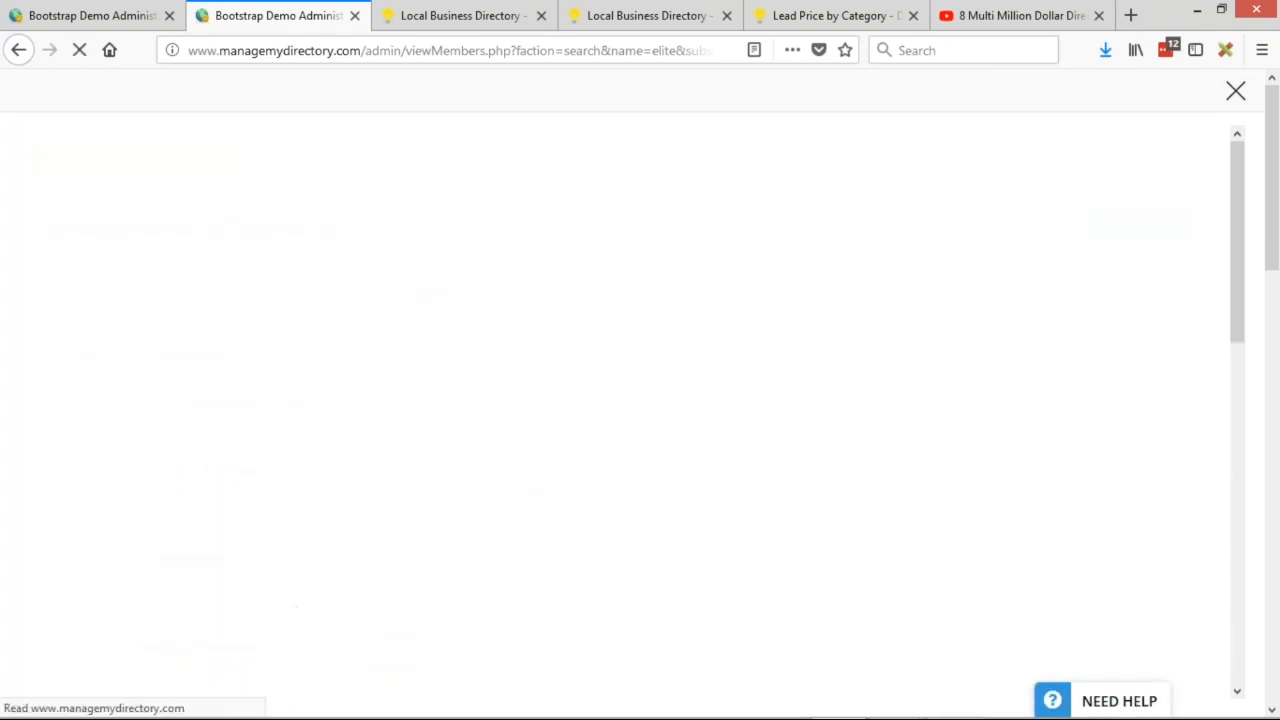
{"action": "left_click", "coordinate": [1233, 96]}
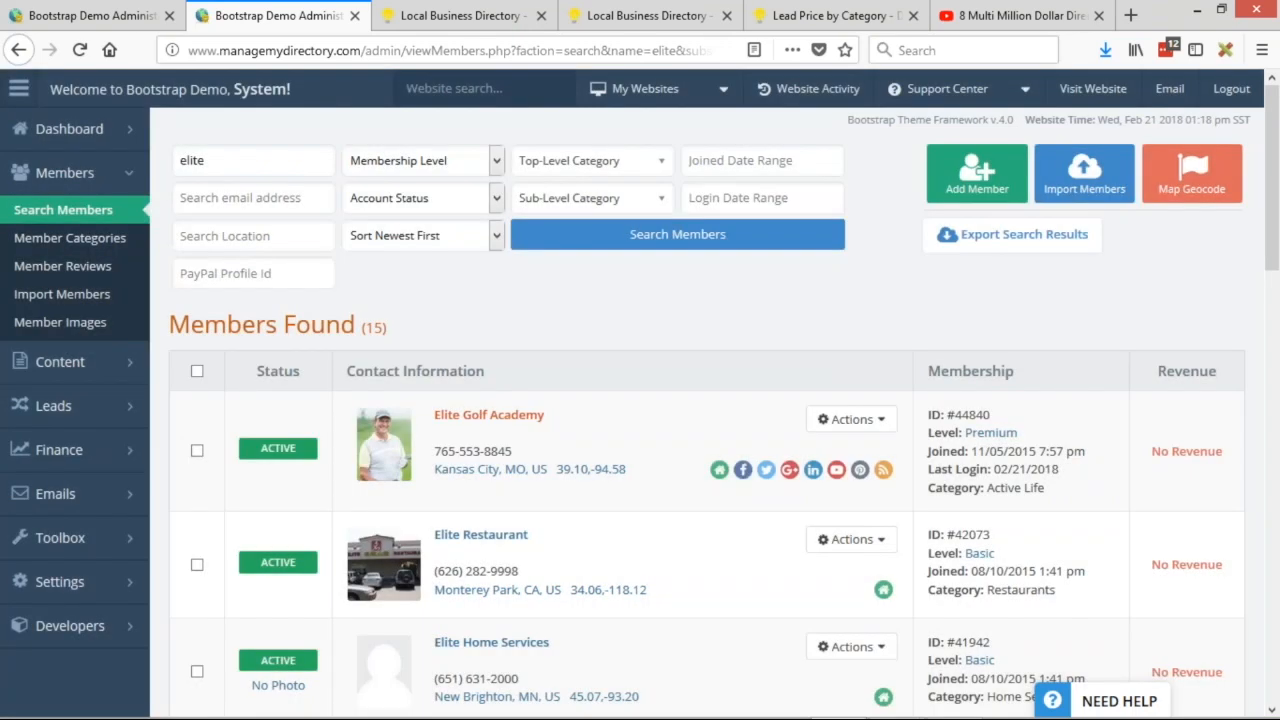
Reload the public homepage to confirm Elite Golf Academy appears as a featured member.
{"action": "left_click", "coordinate": [440, 16]}
{"action": "scroll", "coordinate": [590, 140], "scroll_direction": "down", "scroll_amount": 7}
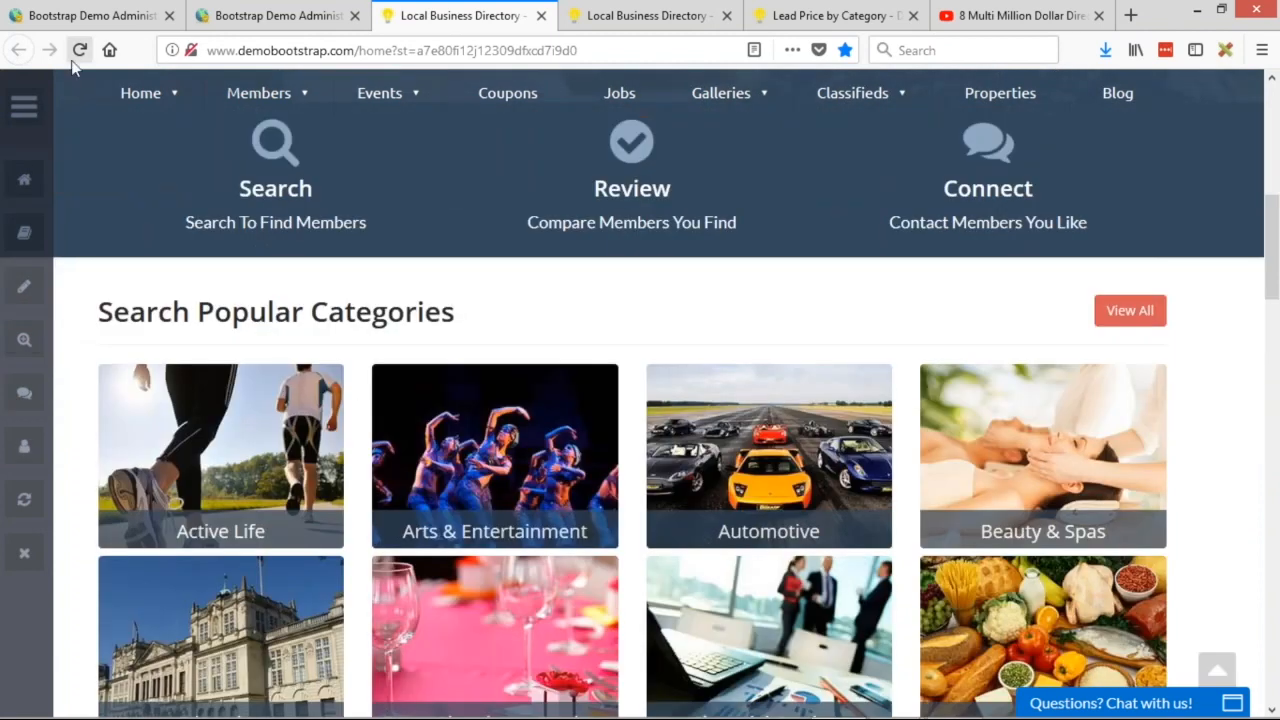
{"action": "left_click", "coordinate": [79, 50]}
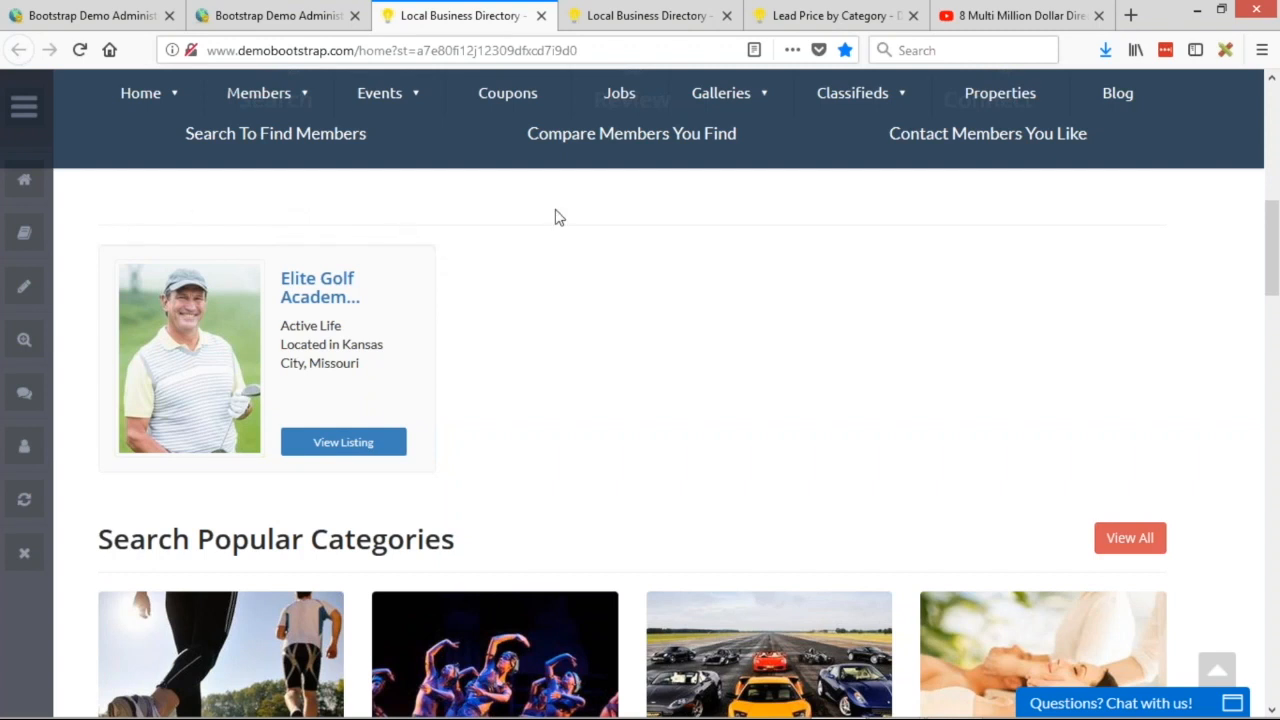
{"action": "left_click", "coordinate": [80, 17]}
{"action": "scroll", "coordinate": [252, 390], "scroll_direction": "down", "scroll_amount": 2}
Enable Only Show Active Sections in the Homepage Section Order Options.
{"action": "scroll", "coordinate": [380, 337], "scroll_direction": "up", "scroll_amount": 2}
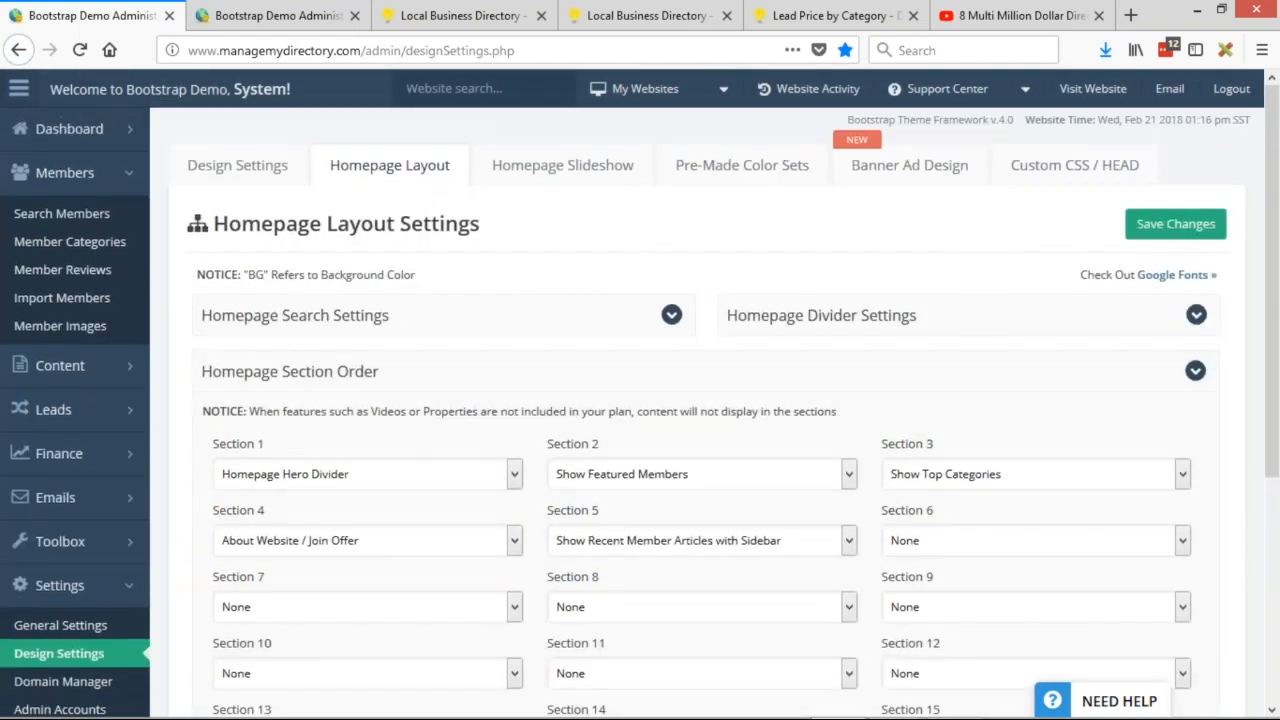
{"action": "scroll", "coordinate": [218, 215], "scroll_direction": "down", "scroll_amount": 2}
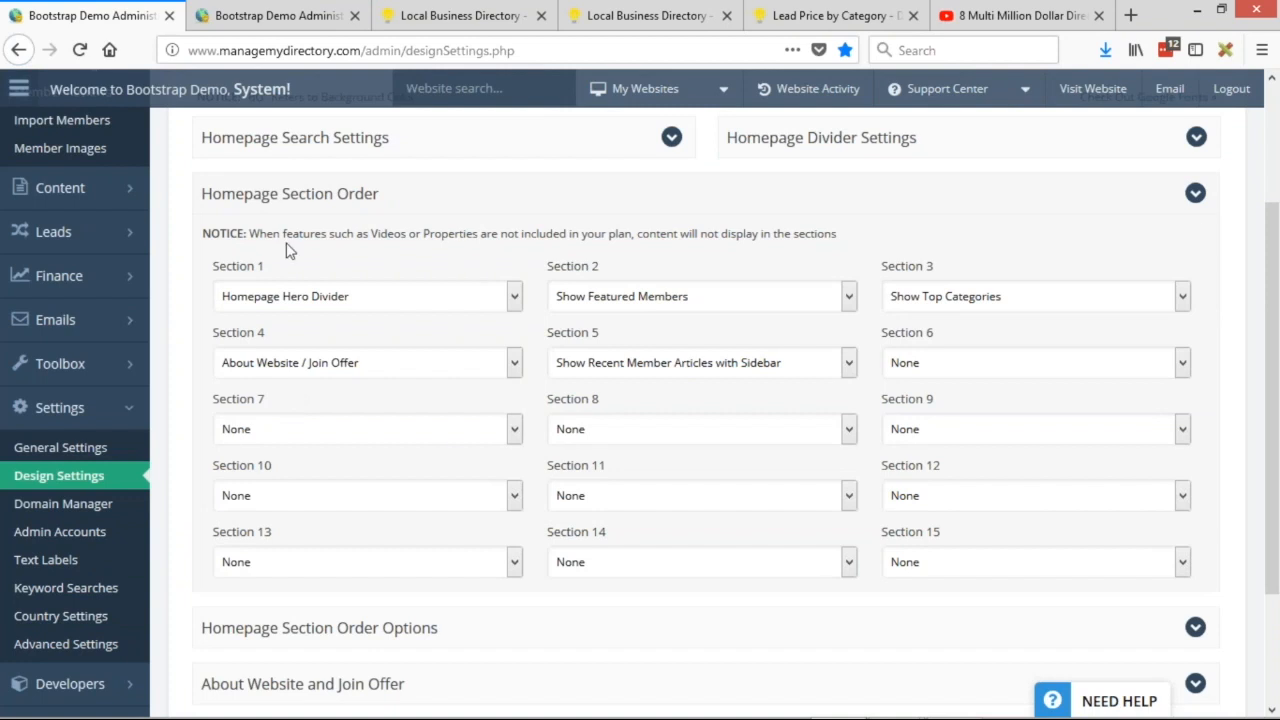
{"action": "left_click", "coordinate": [1196, 200]}
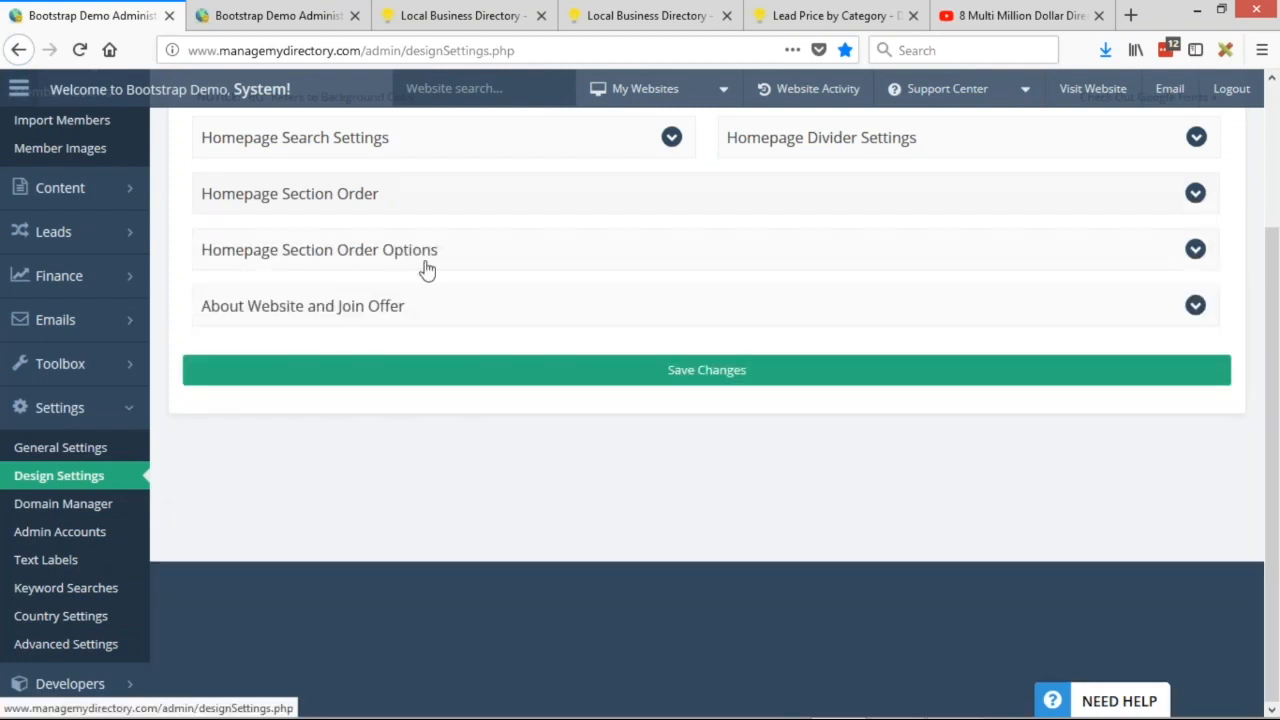
{"action": "left_click", "coordinate": [680, 257]}
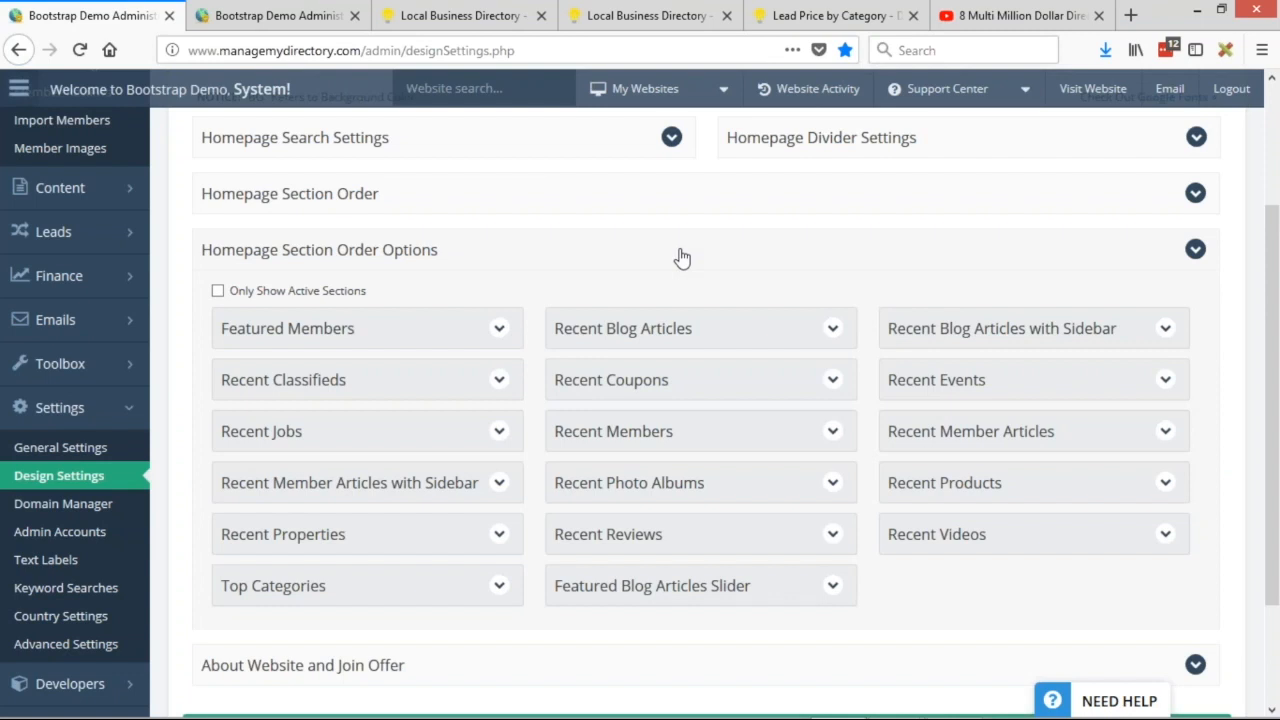
{"action": "left_click", "coordinate": [218, 291]}
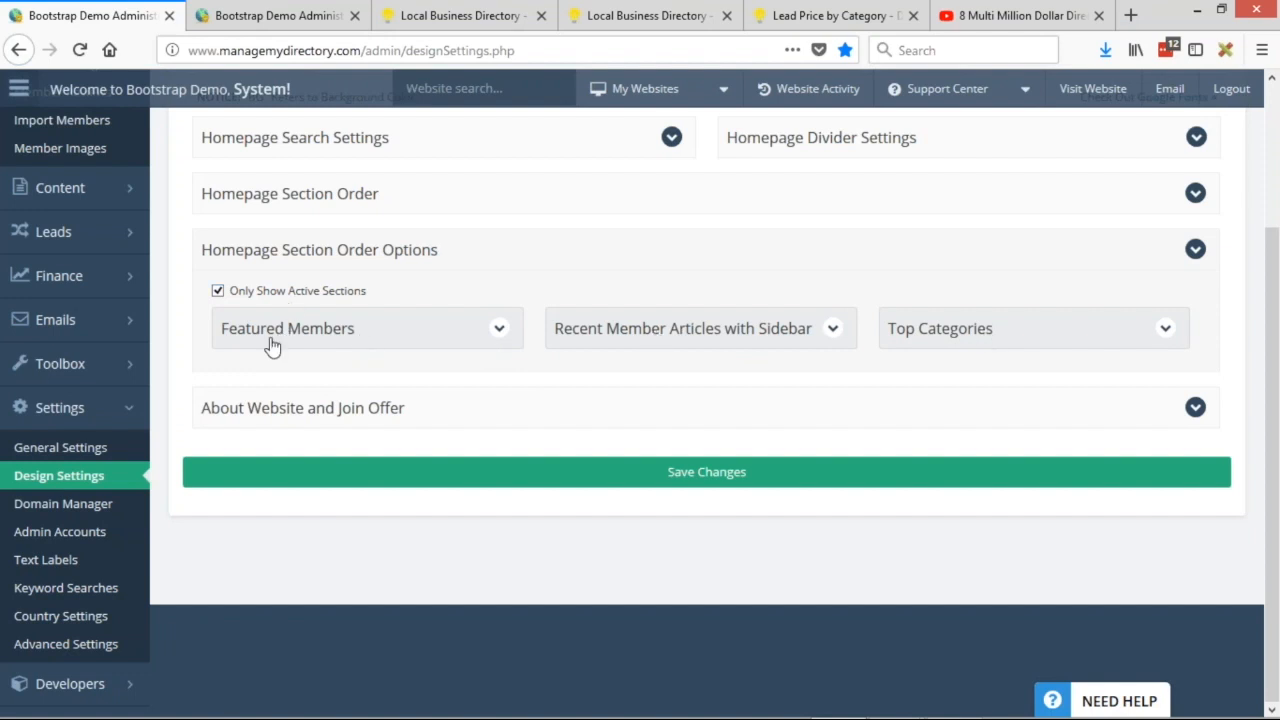
Title the Featured Members section 'Our Most Trusted Members' and save the layout.
{"action": "left_click", "coordinate": [502, 333]}
{"action": "left_click", "coordinate": [237, 392]}
{"action": "type", "text": "Our Most "}
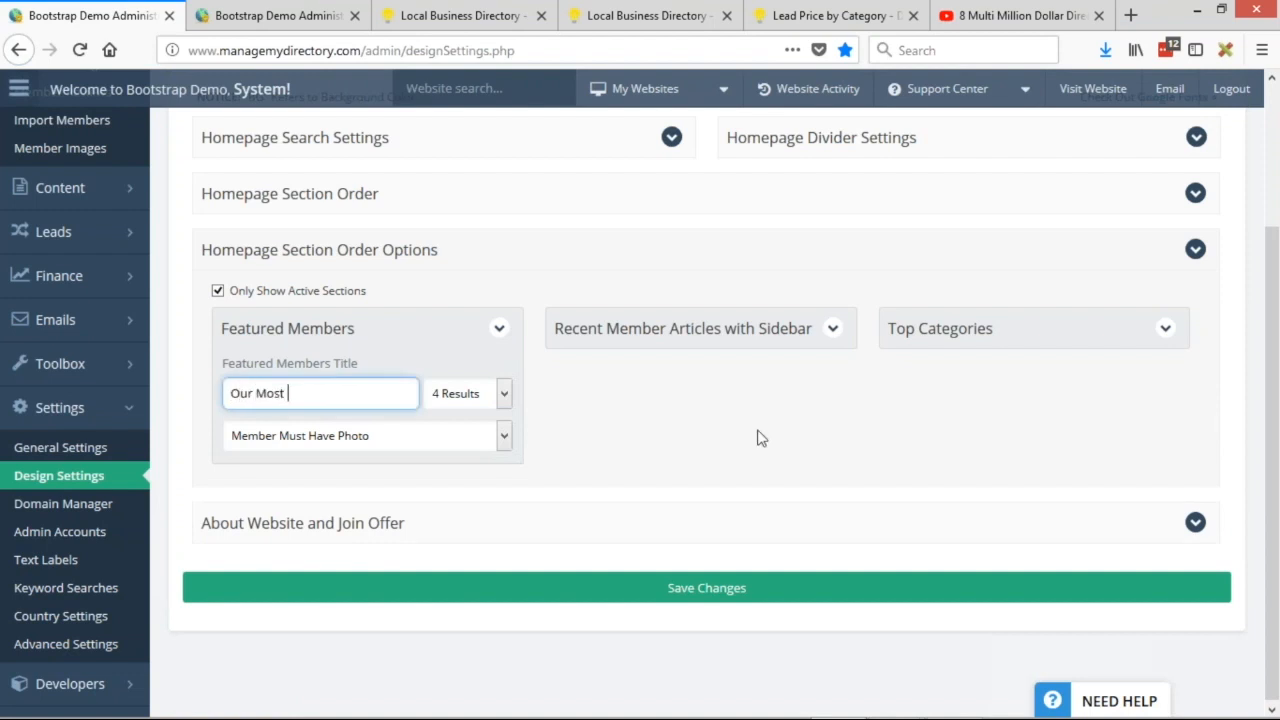
{"action": "type", "text": "Trusted Members"}
{"action": "left_click", "coordinate": [659, 595]}
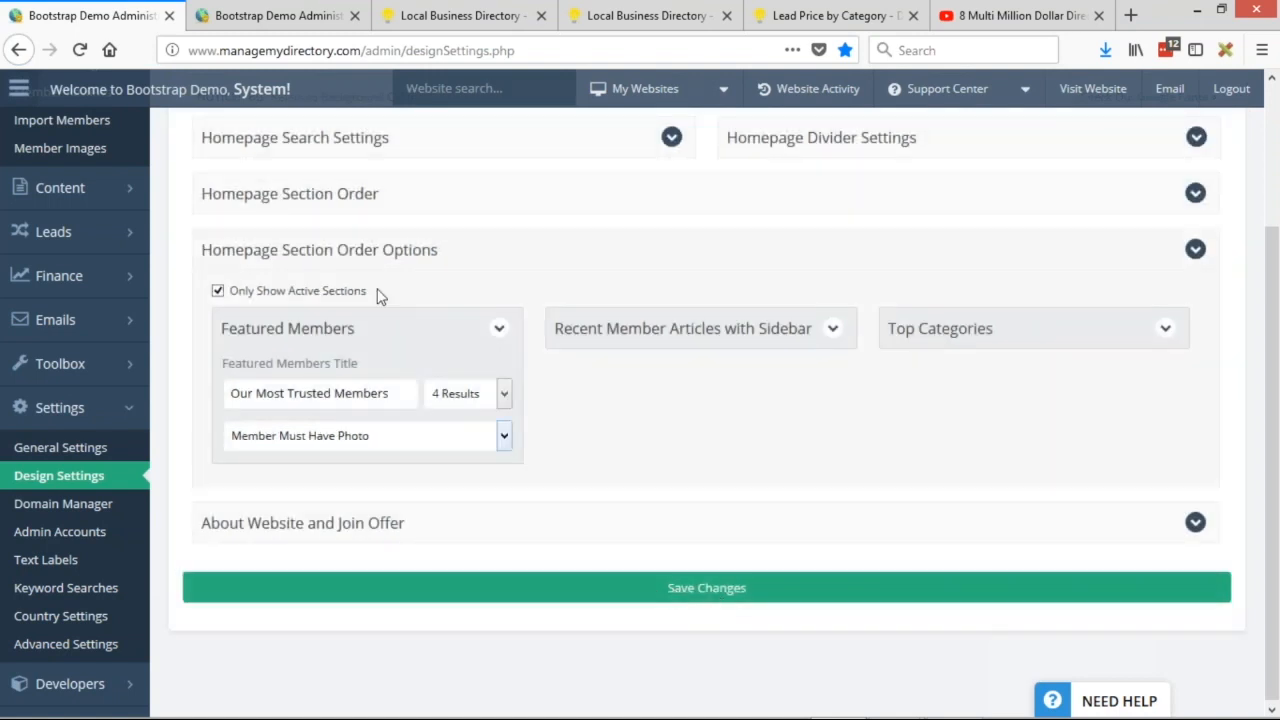
Check the public homepage for the 'Our Most Trusted Members' heading above Elite Golf Academy.
{"action": "left_click", "coordinate": [460, 15]}
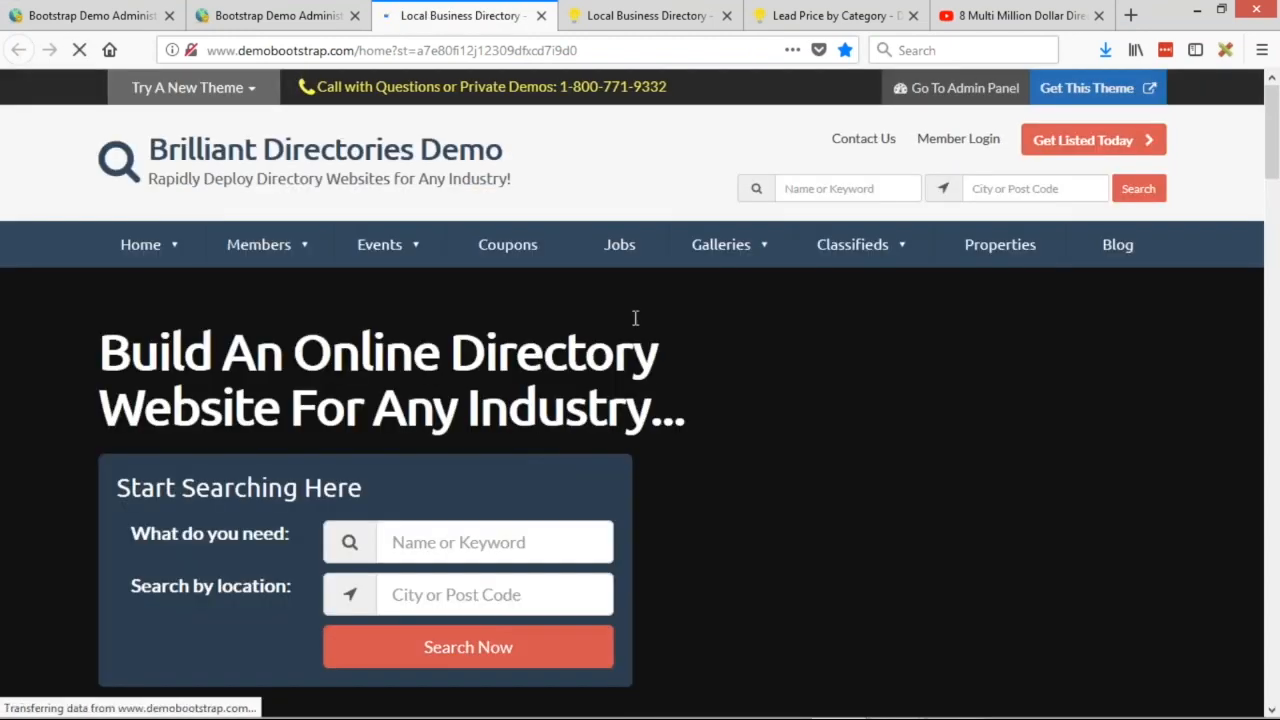
{"action": "scroll", "coordinate": [743, 280], "scroll_direction": "down", "scroll_amount": 4}
{"action": "scroll", "coordinate": [743, 280], "scroll_direction": "down", "scroll_amount": 3}
{"action": "left_click_drag", "start_coordinate": [98, 310], "coordinate": [468, 308]}
{"action": "left_click", "coordinate": [500, 318]}
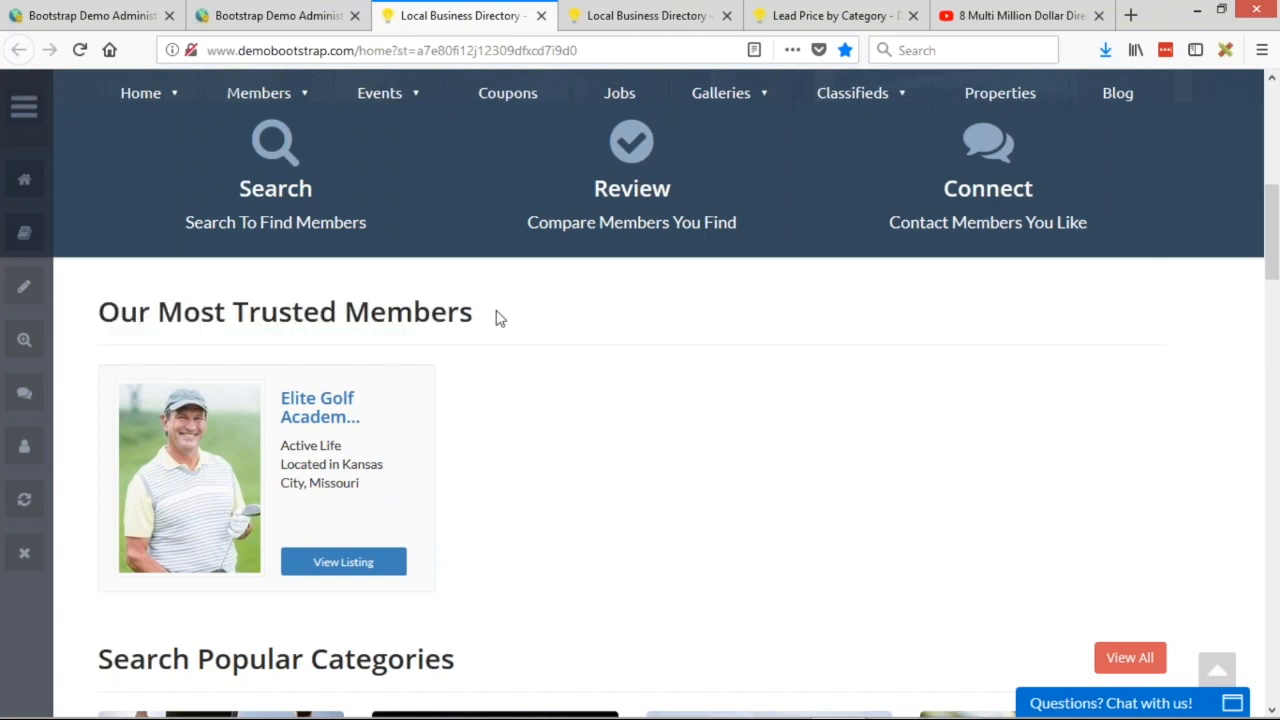
{"action": "scroll", "coordinate": [889, 386], "scroll_direction": "down", "scroll_amount": 1}
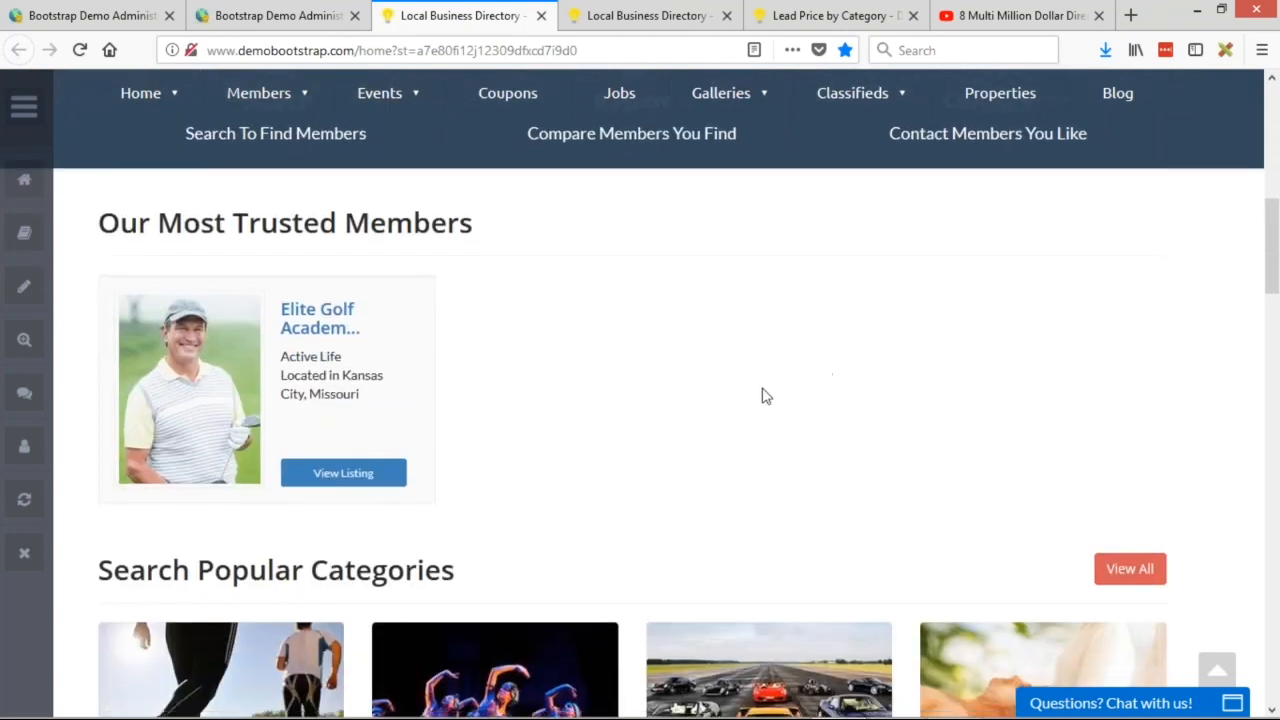
{"action": "scroll", "coordinate": [700, 420], "scroll_direction": "up", "scroll_amount": 1}
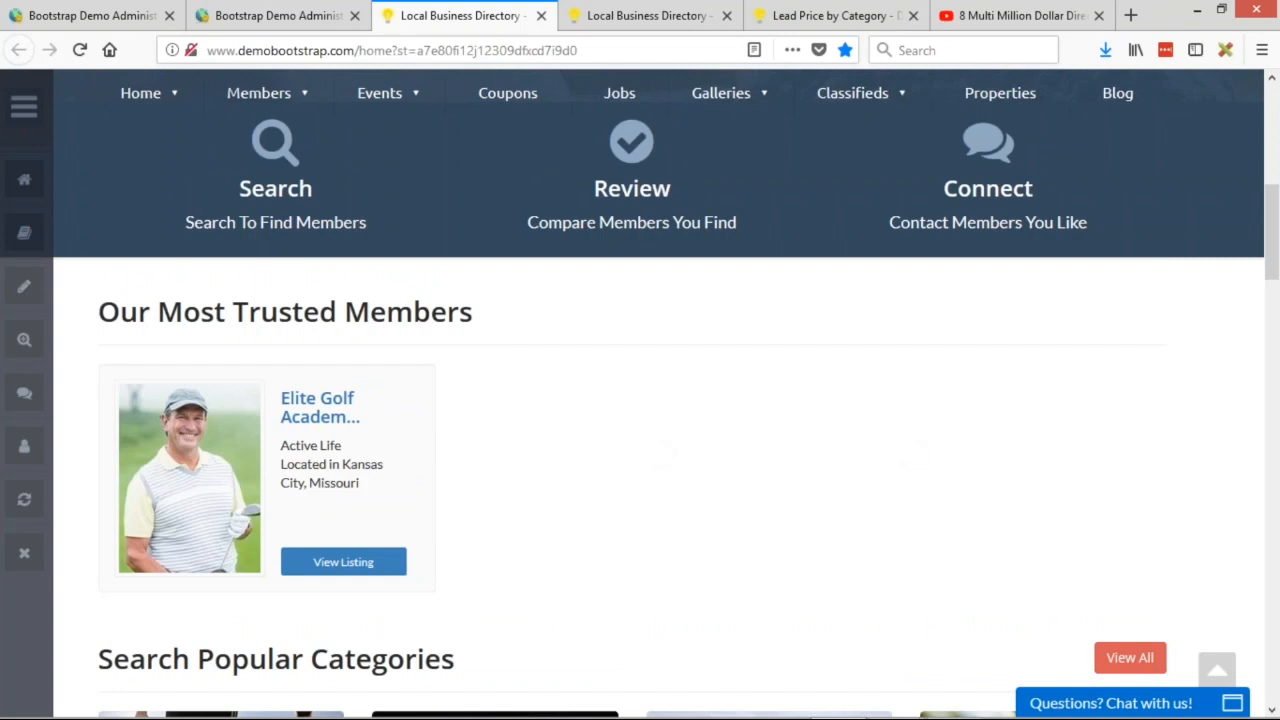
{"action": "left_click", "coordinate": [250, 22]}
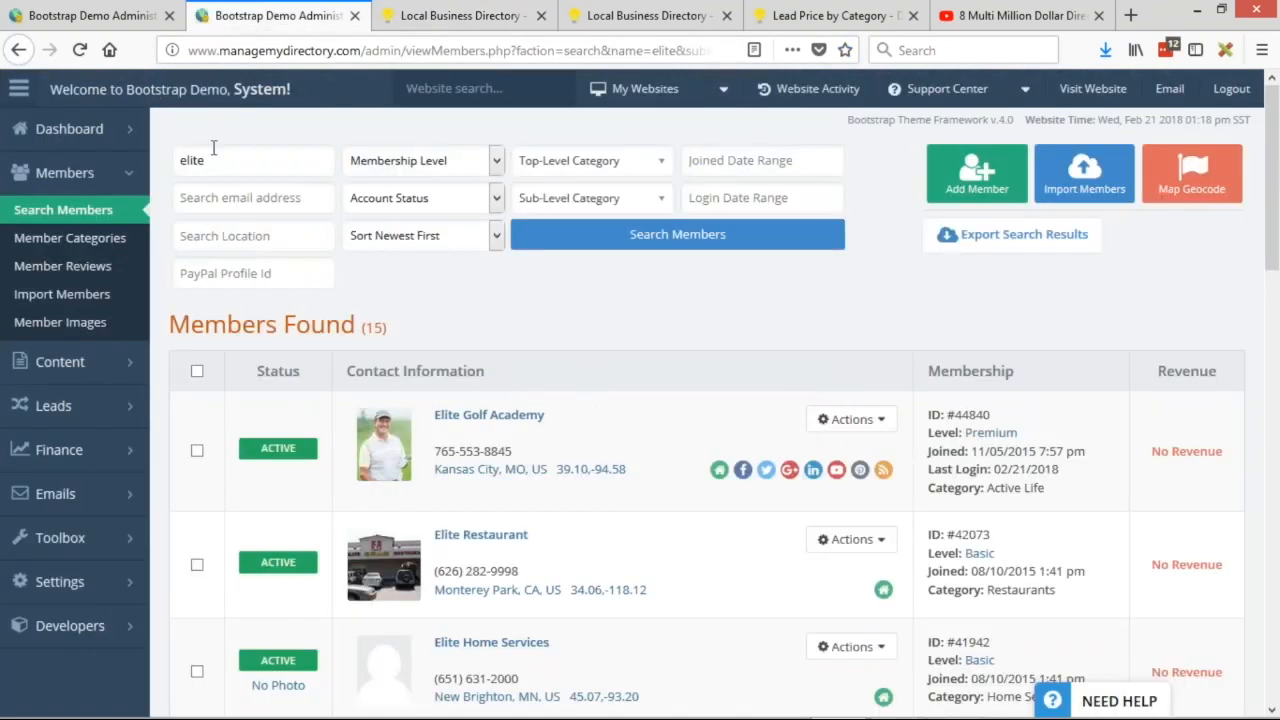
Clear the search and set Pro Tennis Academy's homepage featured order to Position 2.
{"action": "left_click", "coordinate": [70, 218]}
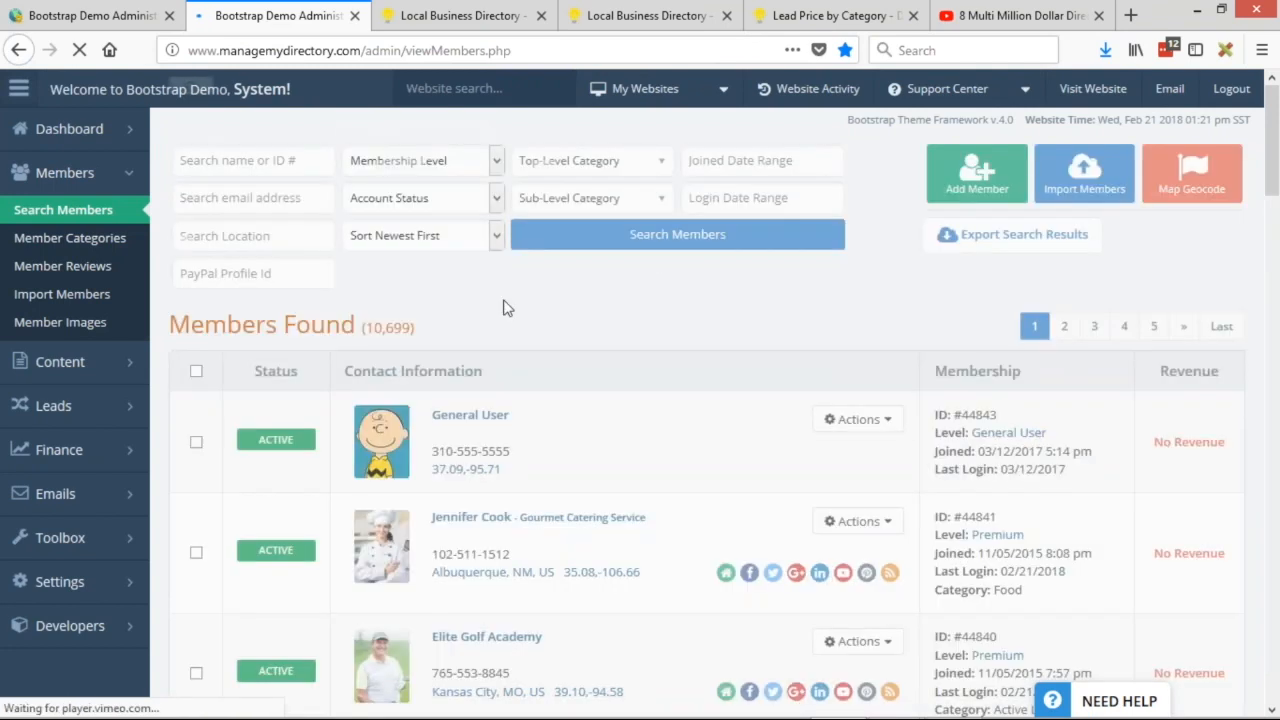
{"action": "scroll", "coordinate": [575, 320], "scroll_direction": "down", "scroll_amount": 3}
{"action": "scroll", "coordinate": [586, 314], "scroll_direction": "down", "scroll_amount": 2}
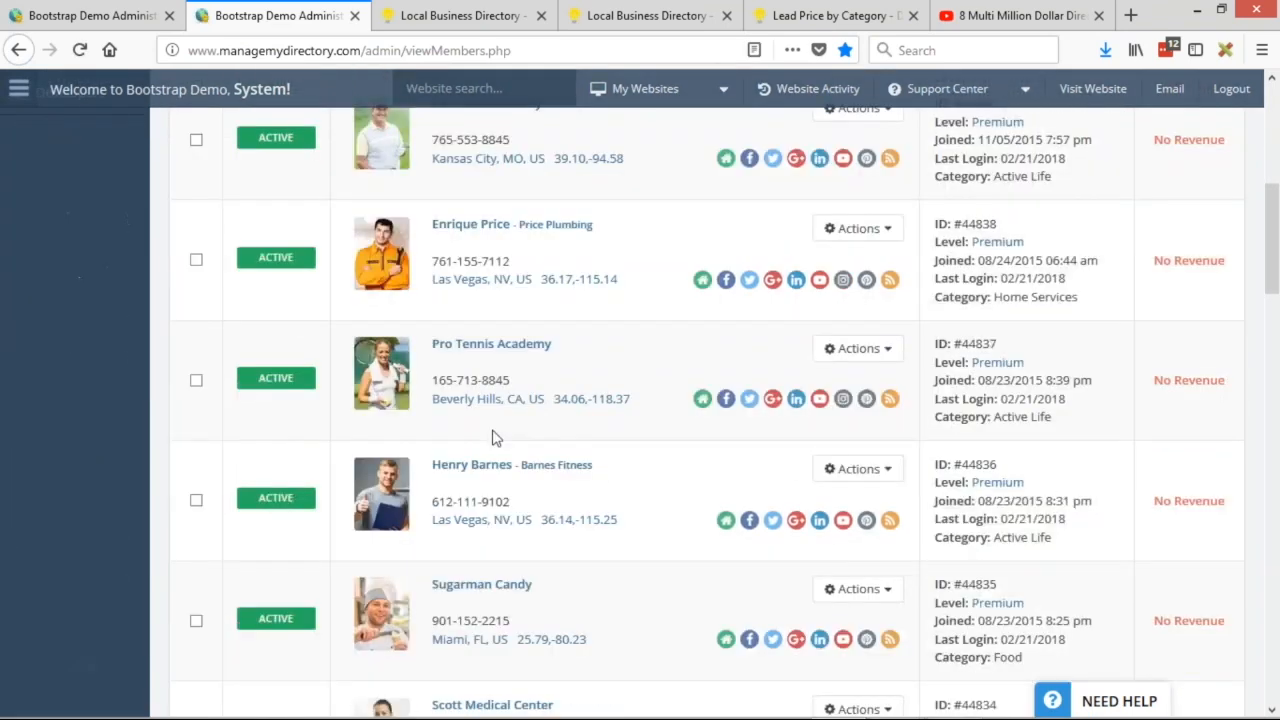
{"action": "left_click", "coordinate": [852, 350]}
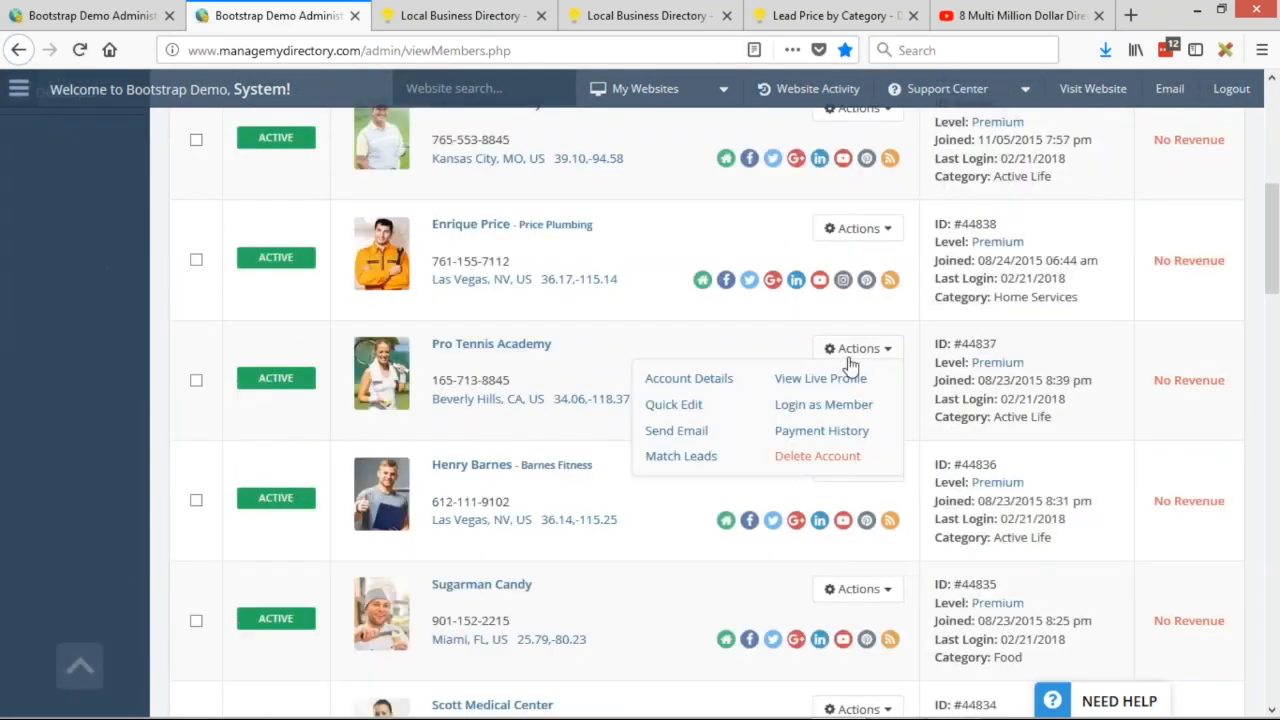
{"action": "left_click", "coordinate": [693, 405]}
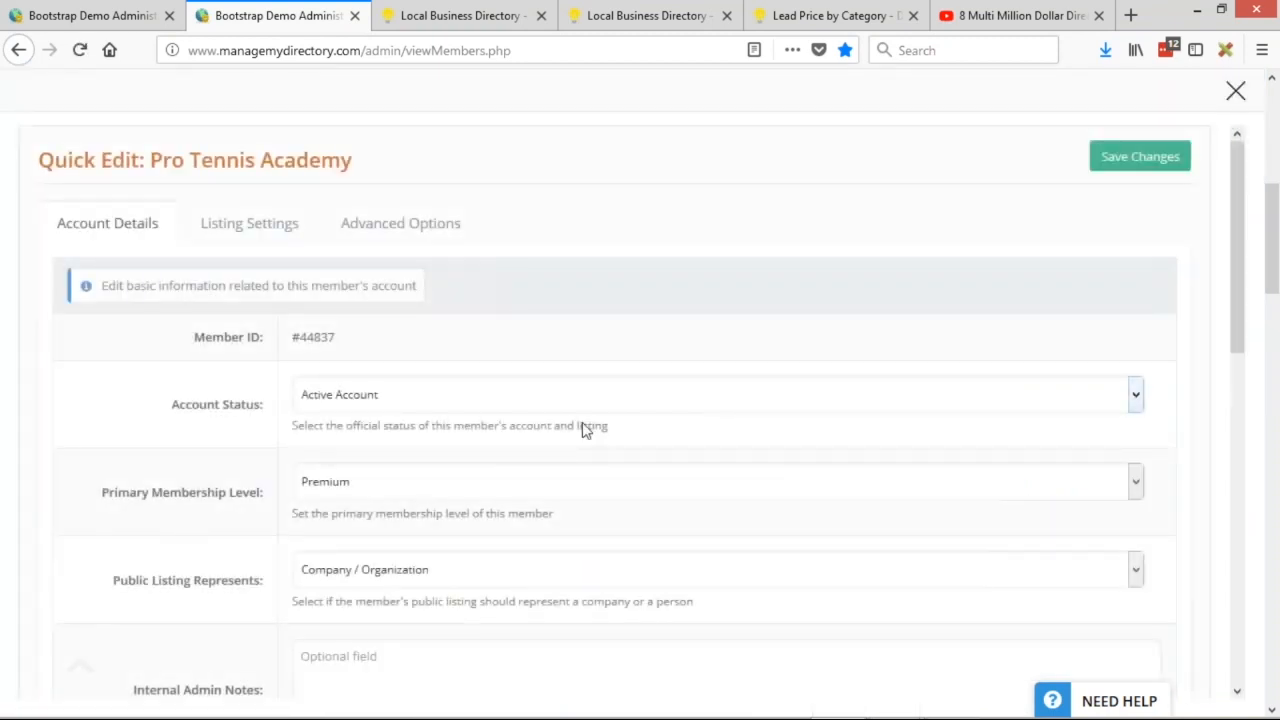
{"action": "left_click", "coordinate": [243, 232]}
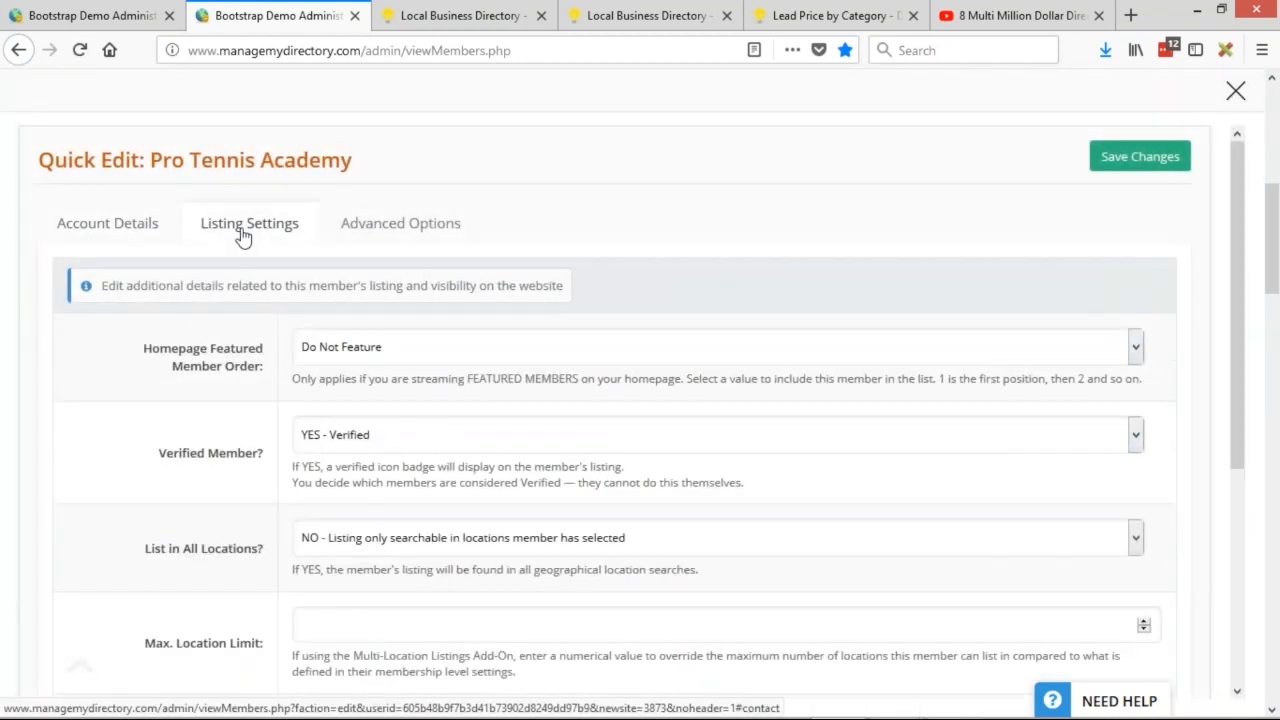
{"action": "left_click", "coordinate": [335, 352]}
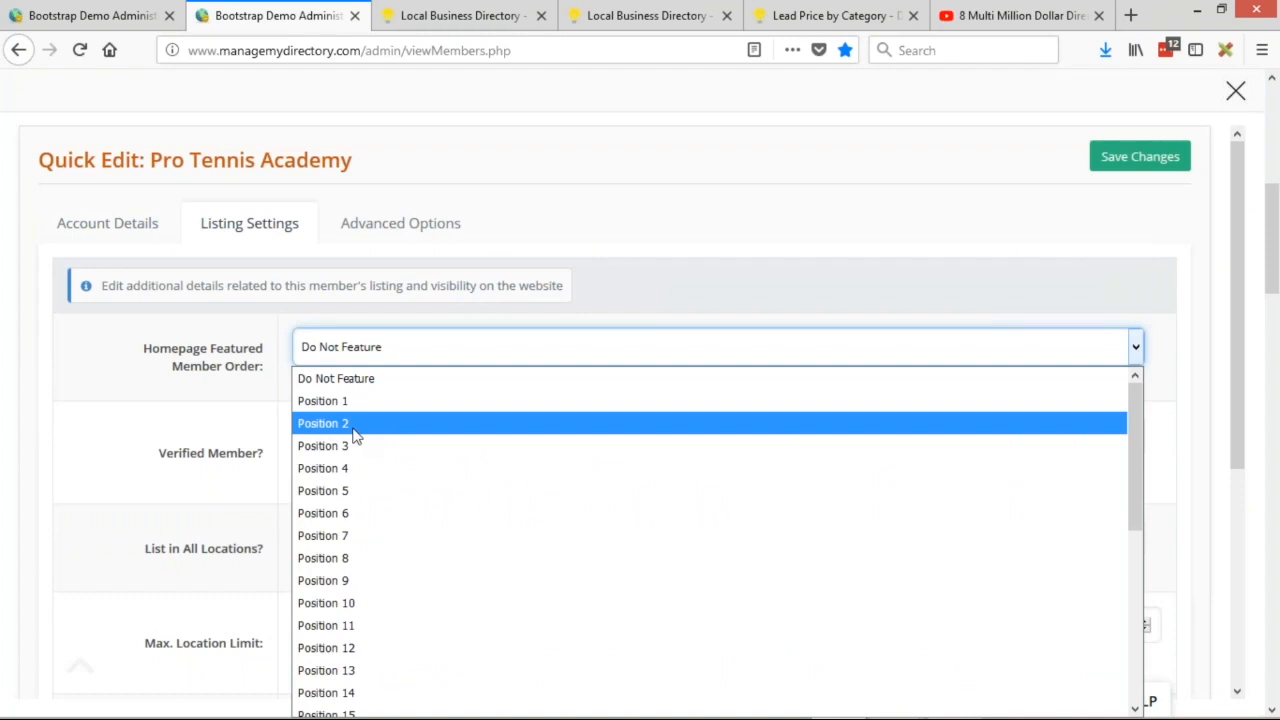
{"action": "left_click", "coordinate": [355, 423]}
{"action": "left_click", "coordinate": [1135, 157]}
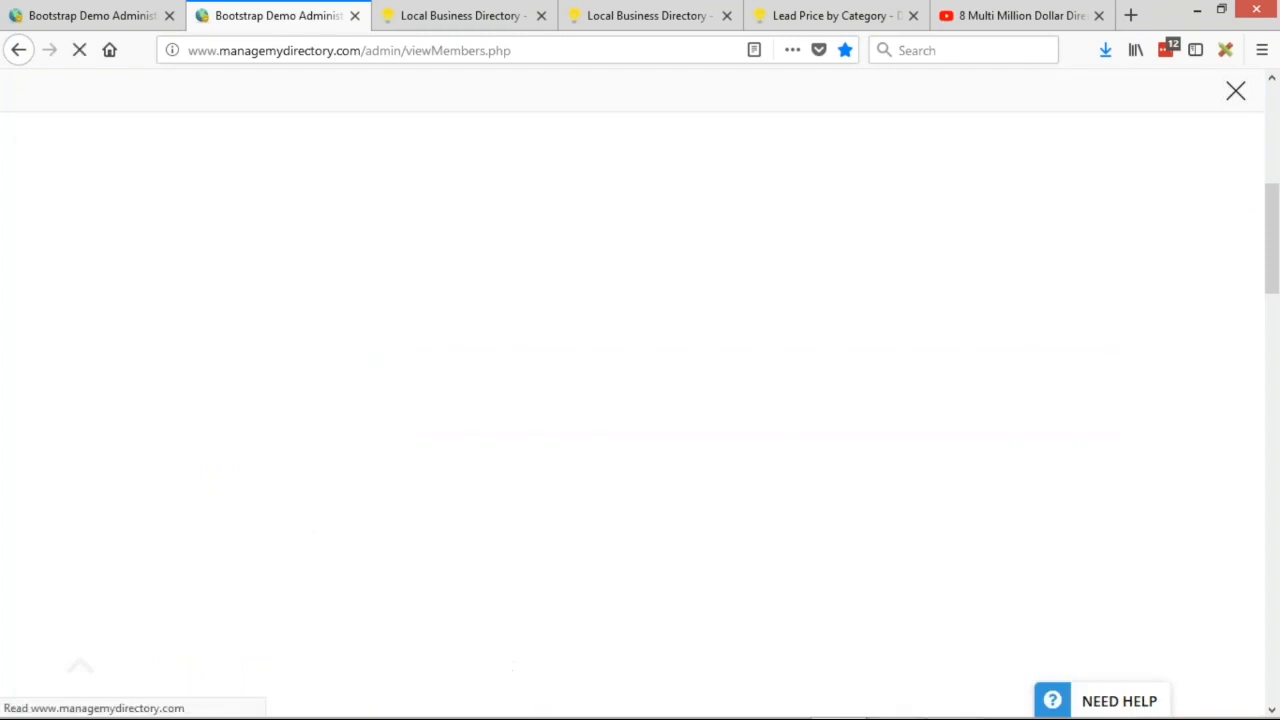
{"action": "left_click", "coordinate": [1236, 91]}
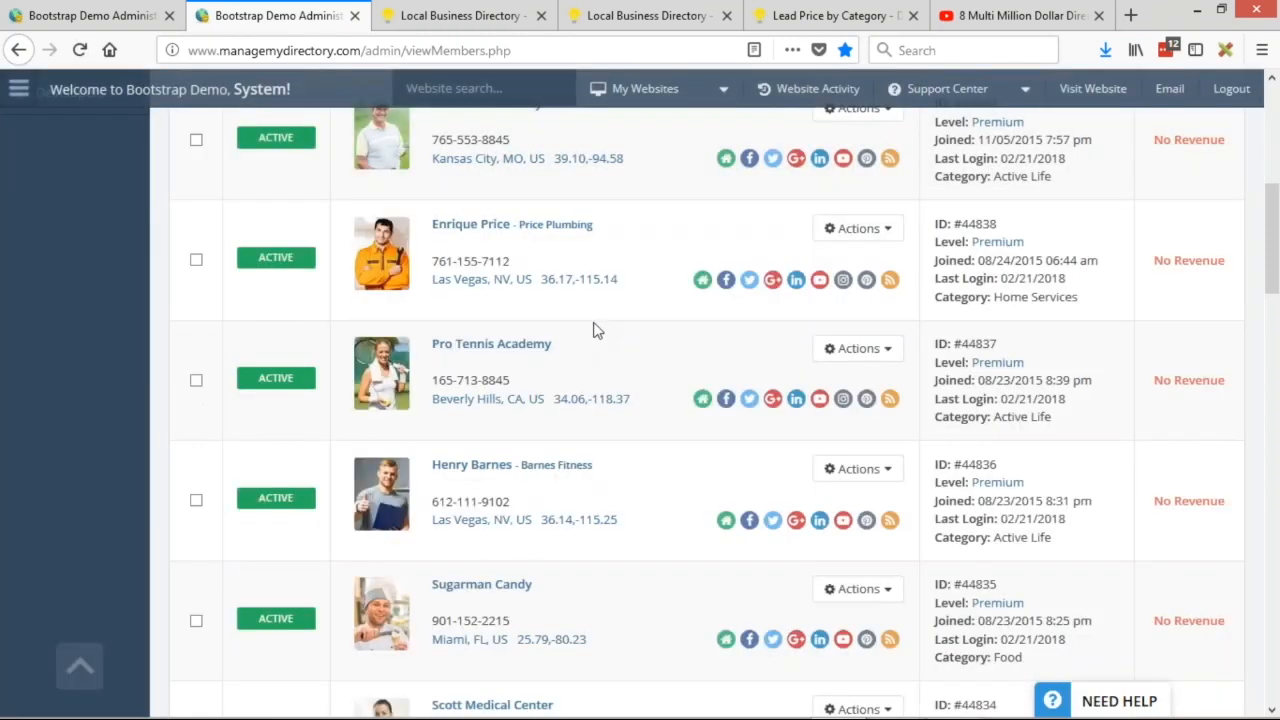
Set Sugarman Candy's homepage featured order to Position 3 and save.
{"action": "scroll", "coordinate": [593, 330], "scroll_direction": "down", "scroll_amount": 3}
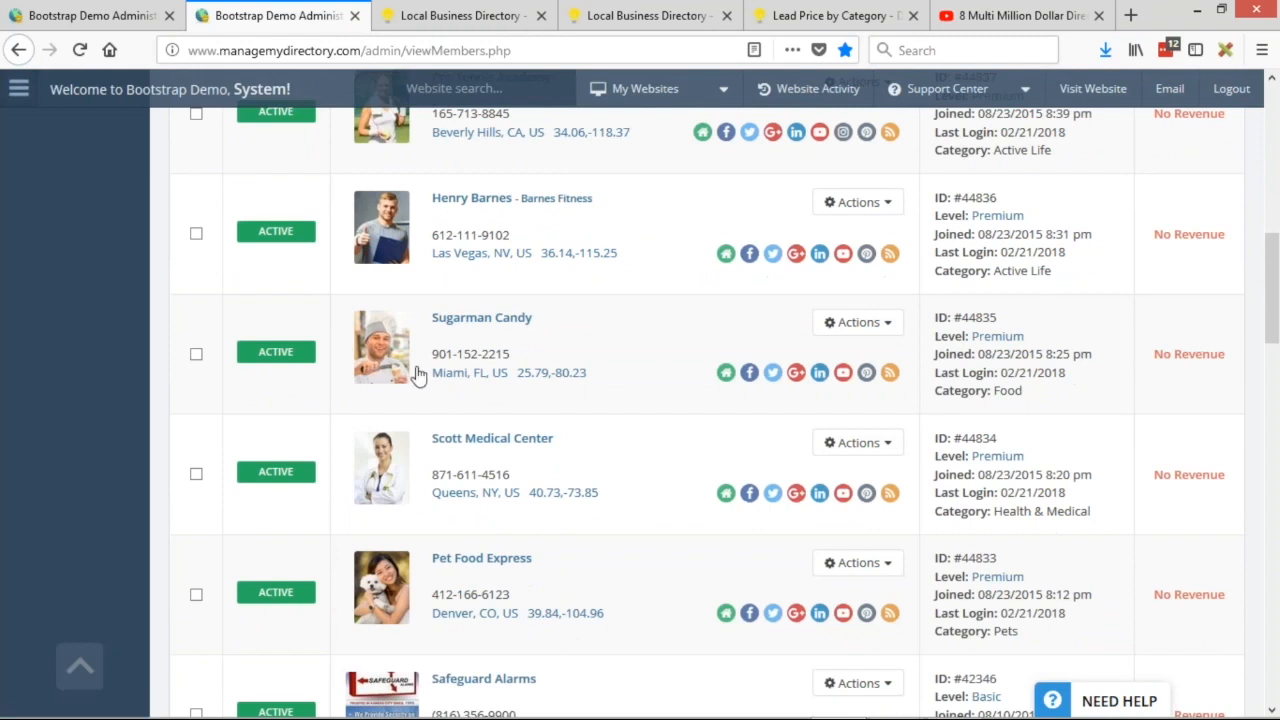
{"action": "left_click", "coordinate": [858, 322]}
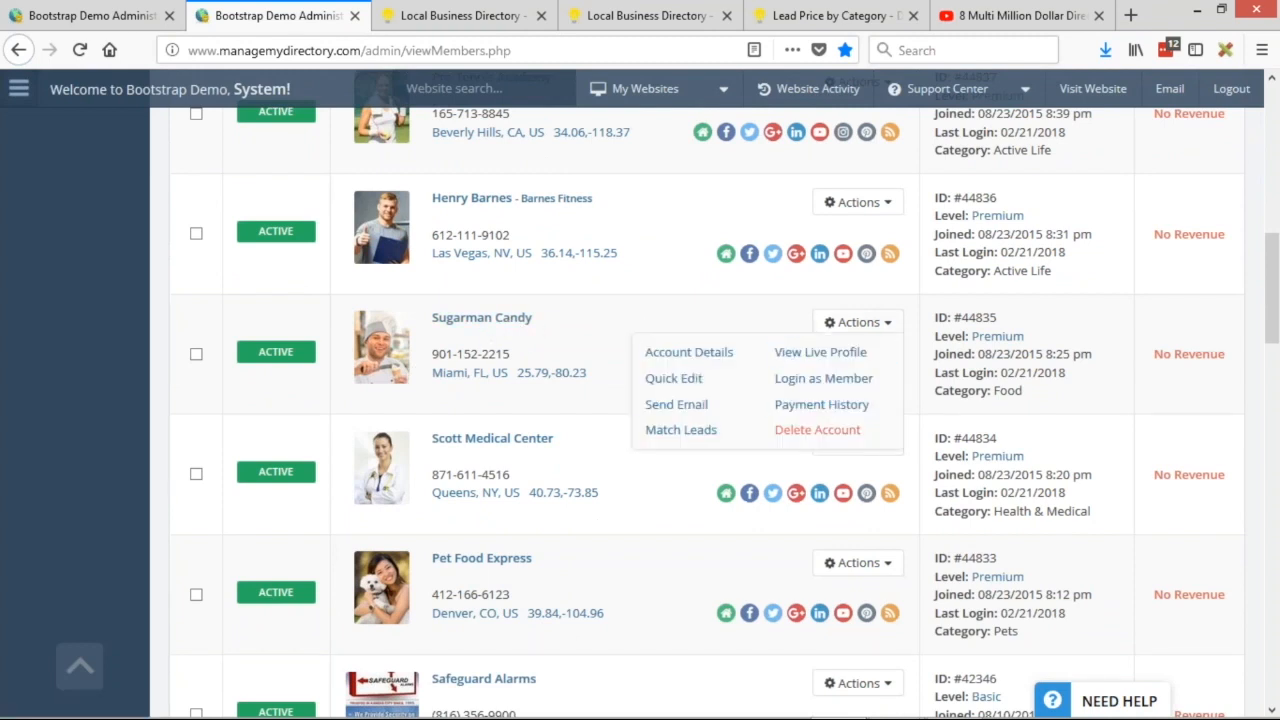
{"action": "left_click", "coordinate": [662, 378]}
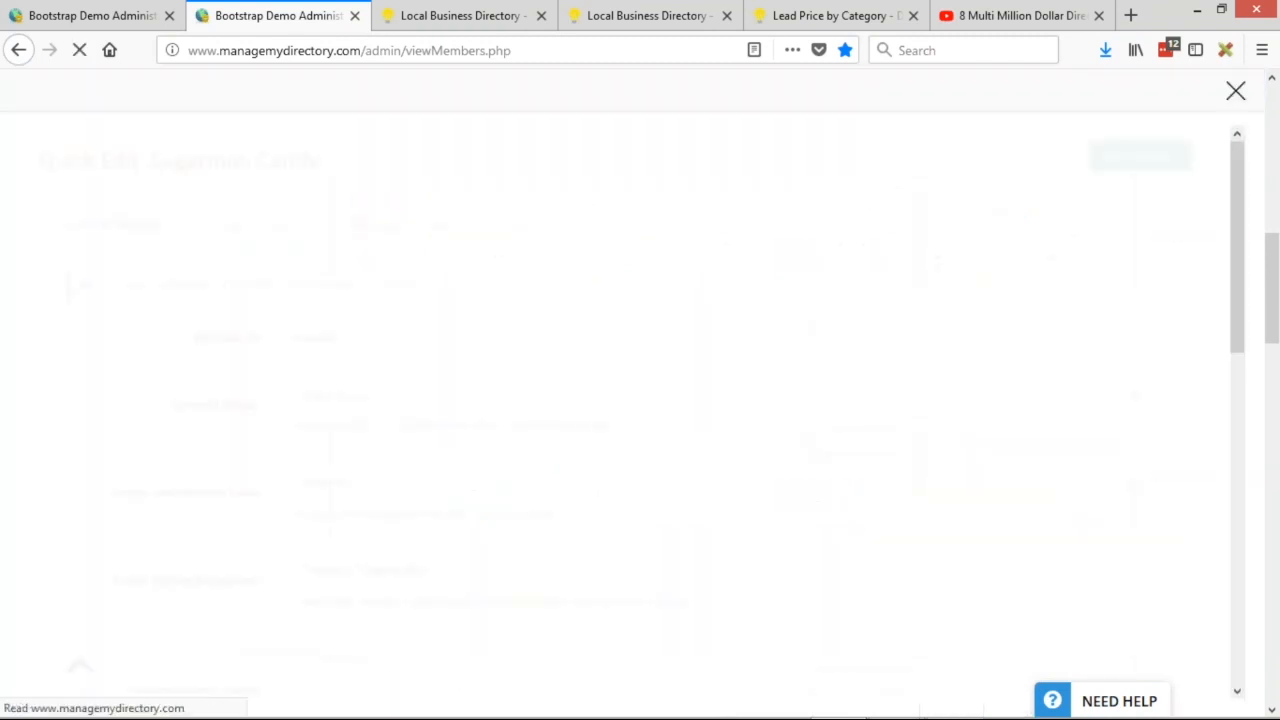
{"action": "left_click", "coordinate": [249, 223]}
{"action": "left_click", "coordinate": [373, 350]}
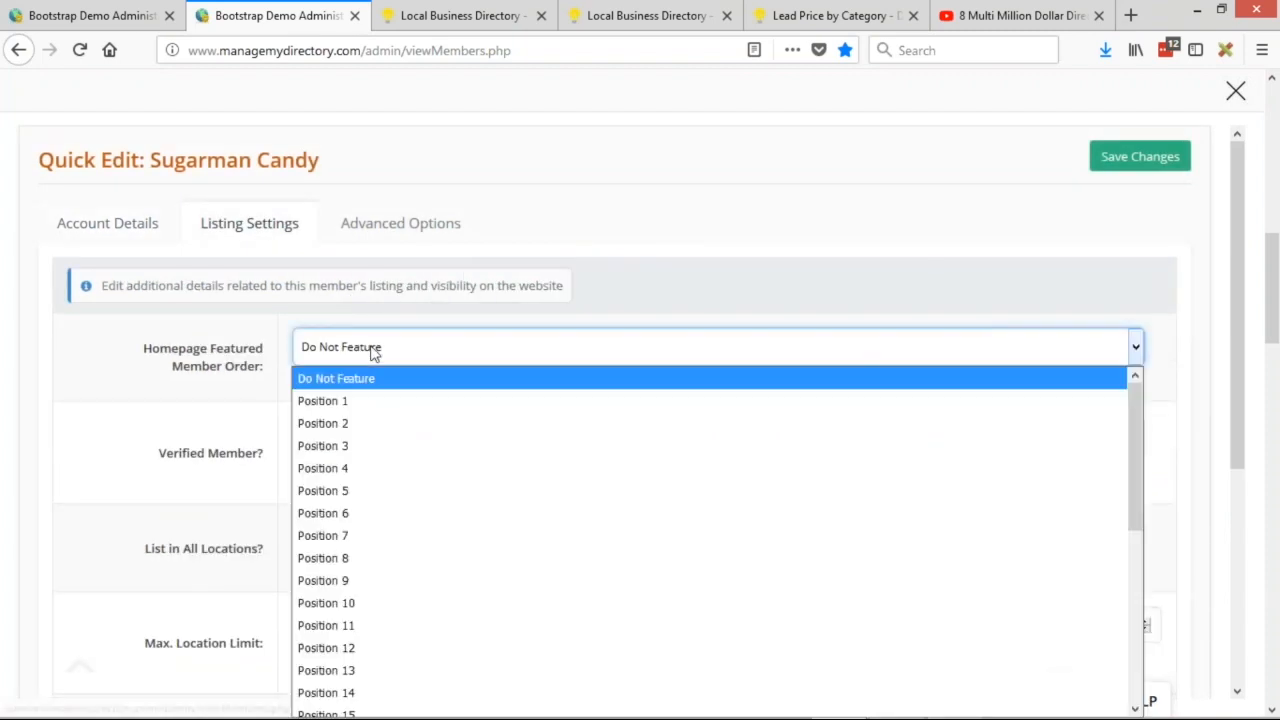
{"action": "left_click", "coordinate": [368, 446]}
{"action": "left_click", "coordinate": [1143, 155]}
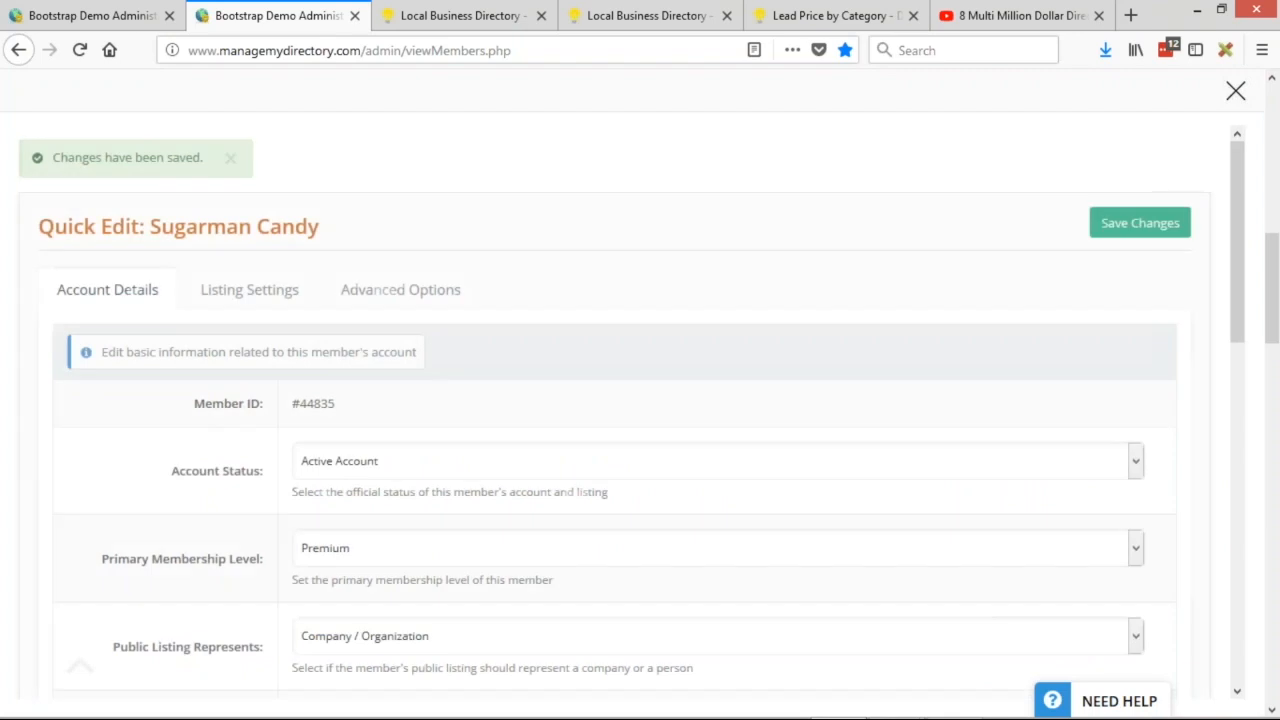
{"action": "left_click", "coordinate": [1236, 91]}
Reload the public homepage to see all three featured members under Our Most Trusted Members.
{"action": "key", "text": "ctrl+Tab"}
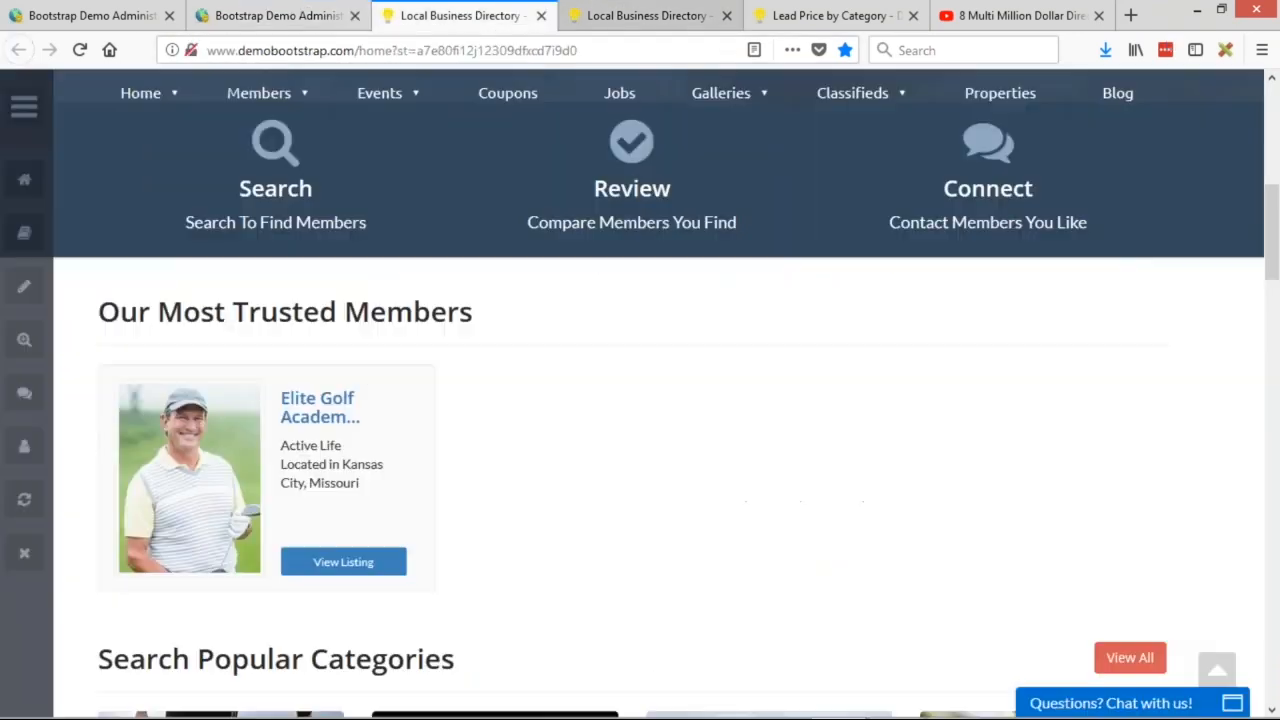
{"action": "key", "text": "F5"}
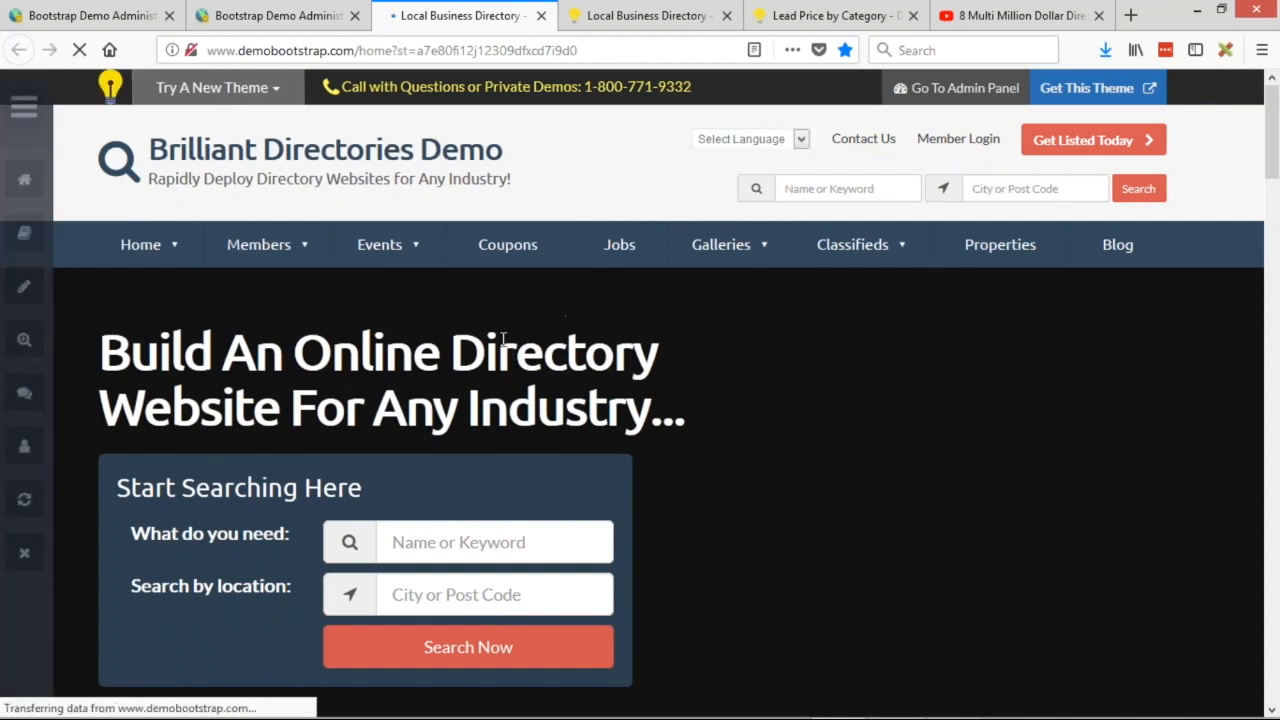
{"action": "scroll", "coordinate": [875, 224], "scroll_direction": "down", "scroll_amount": 5}
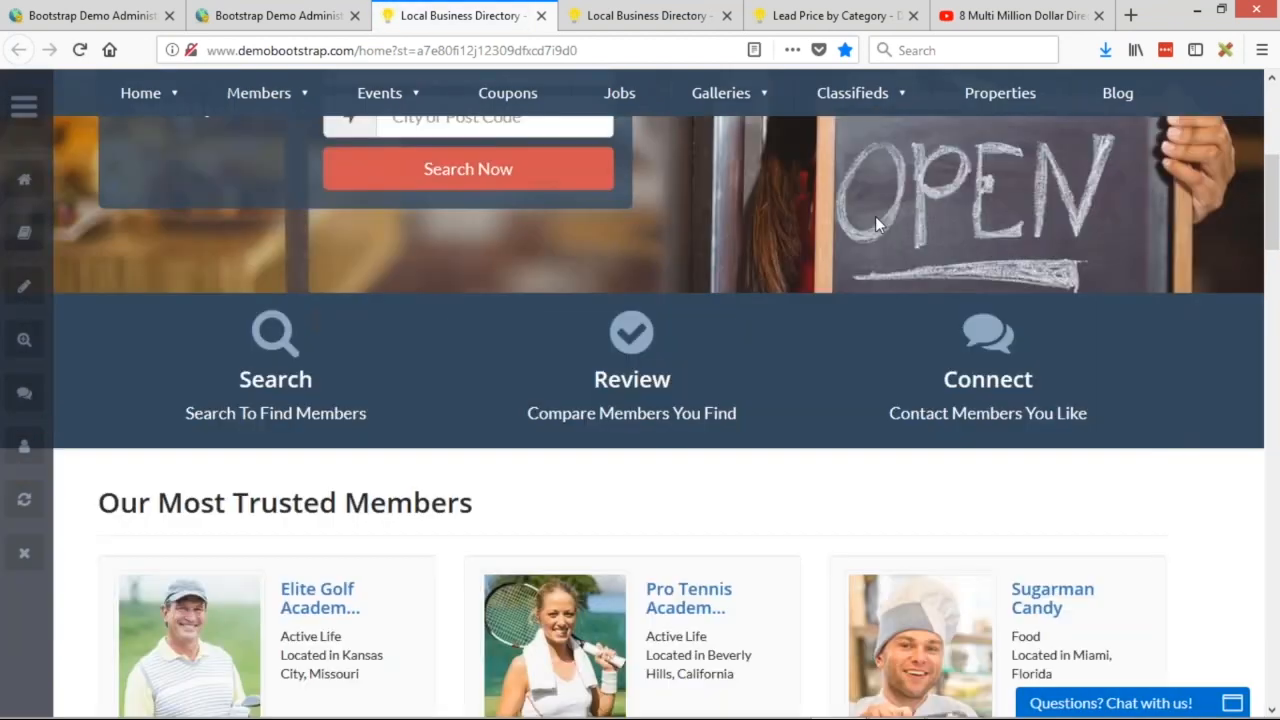
{"action": "scroll", "coordinate": [880, 215], "scroll_direction": "down", "scroll_amount": 3}
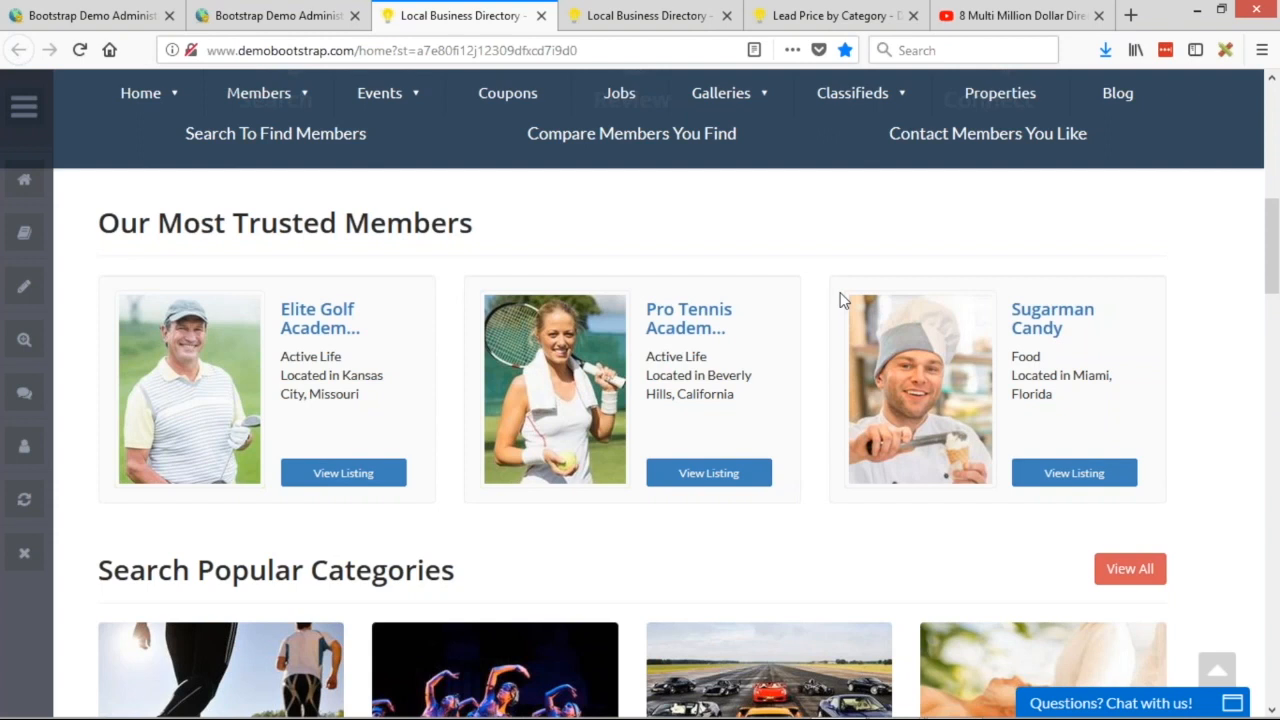
{"action": "left_click", "coordinate": [88, 14]}
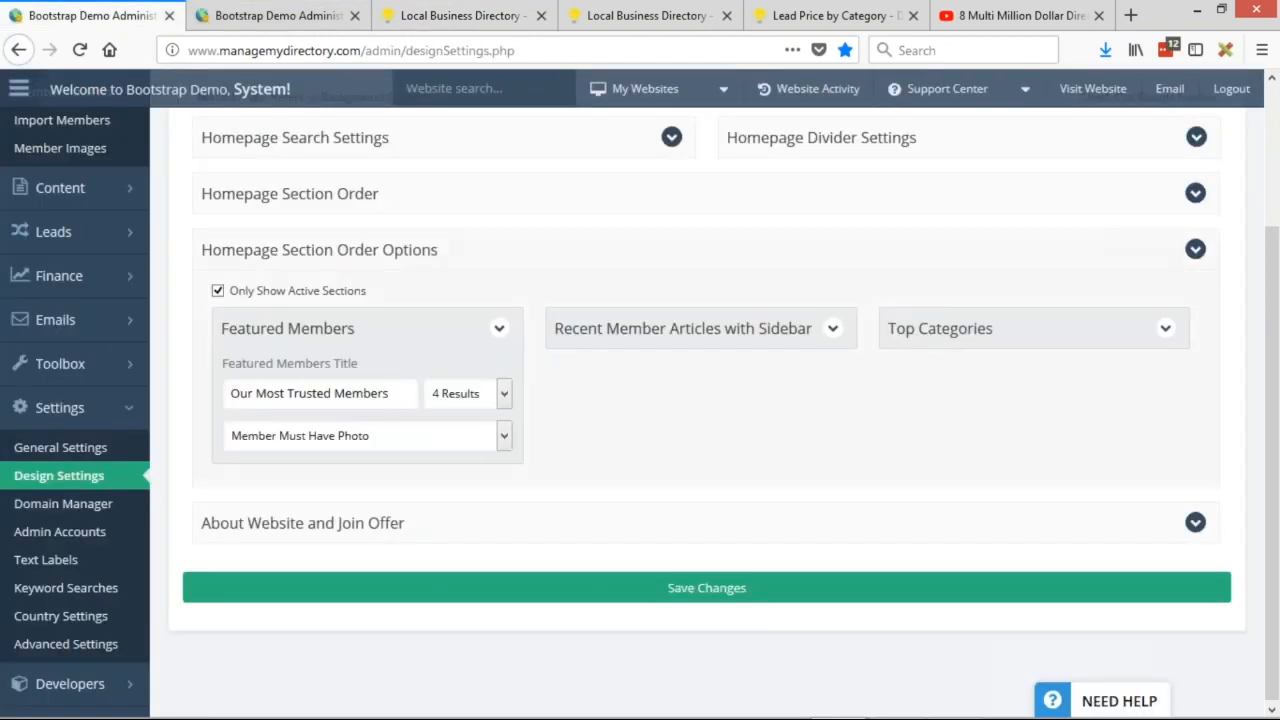
Replace 'Most Trusted Members' with 'Our Top Contributors' as the Featured Members title, save, and return to the homepage tab.
{"action": "left_click_drag", "start_coordinate": [255, 393], "coordinate": [447, 404]}
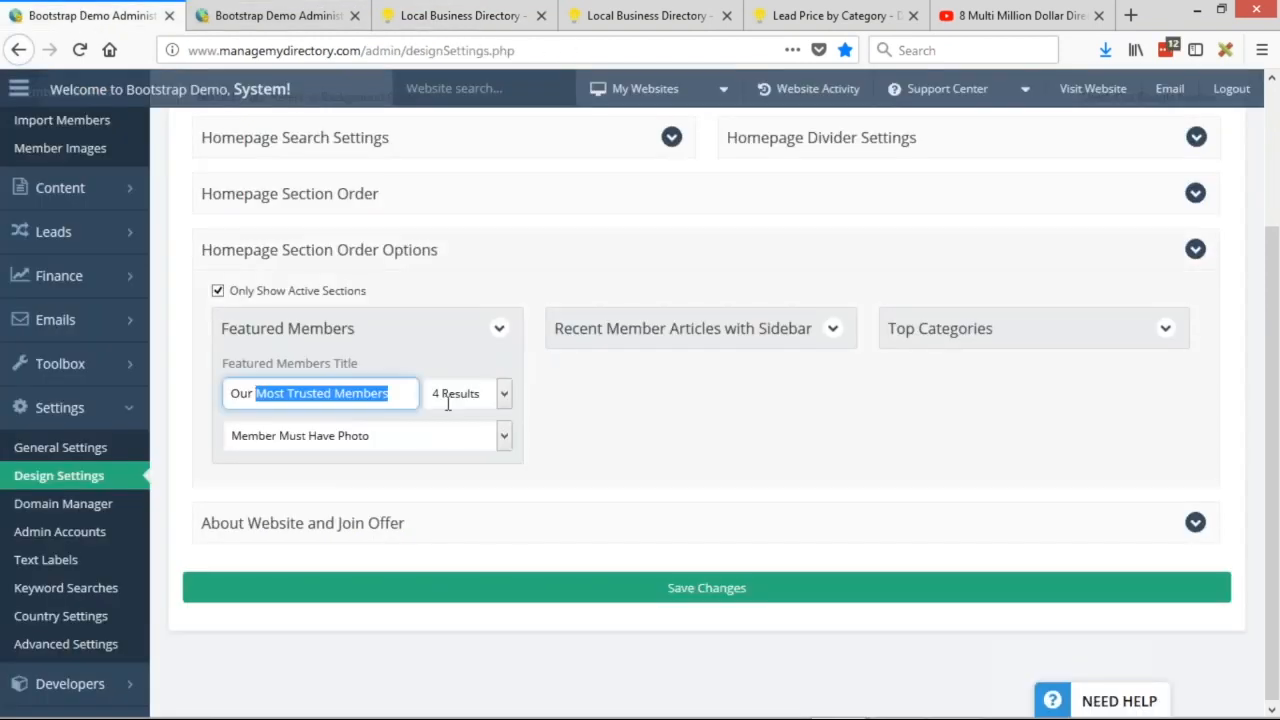
{"action": "type", "text": "Top contr"}
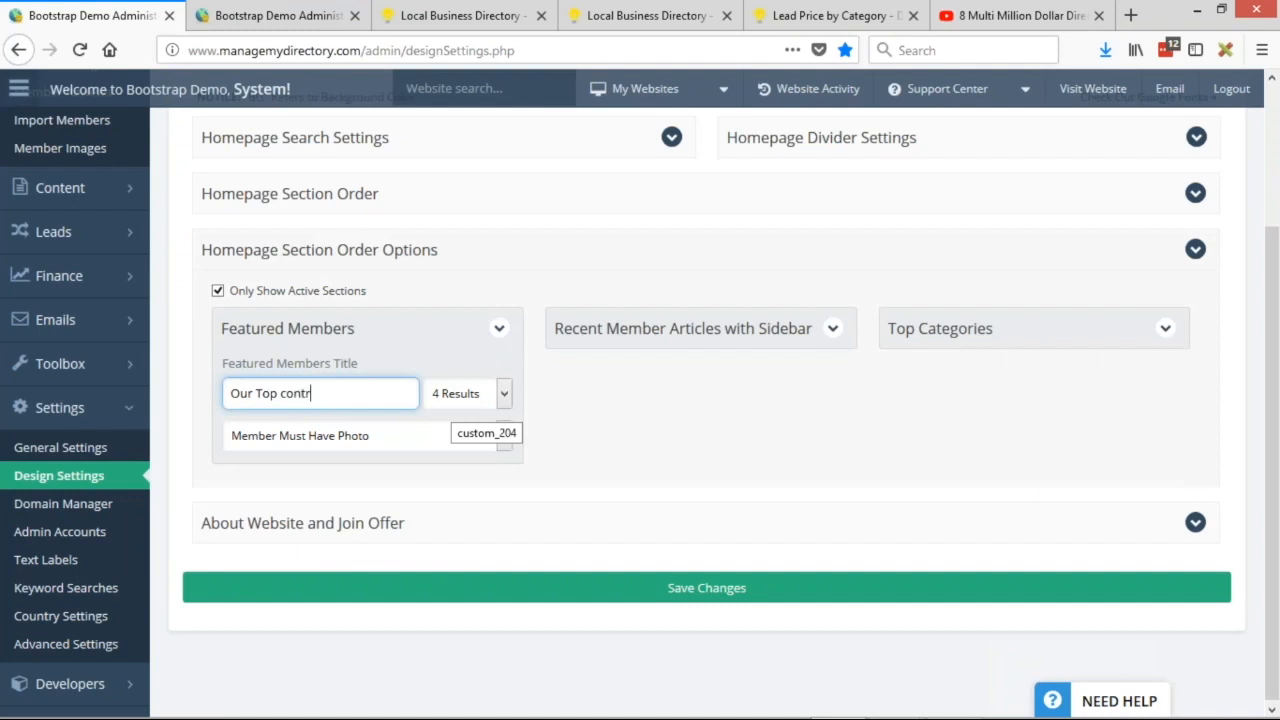
{"action": "type", "text": "ibutors"}
{"action": "left_click", "coordinate": [288, 392]}
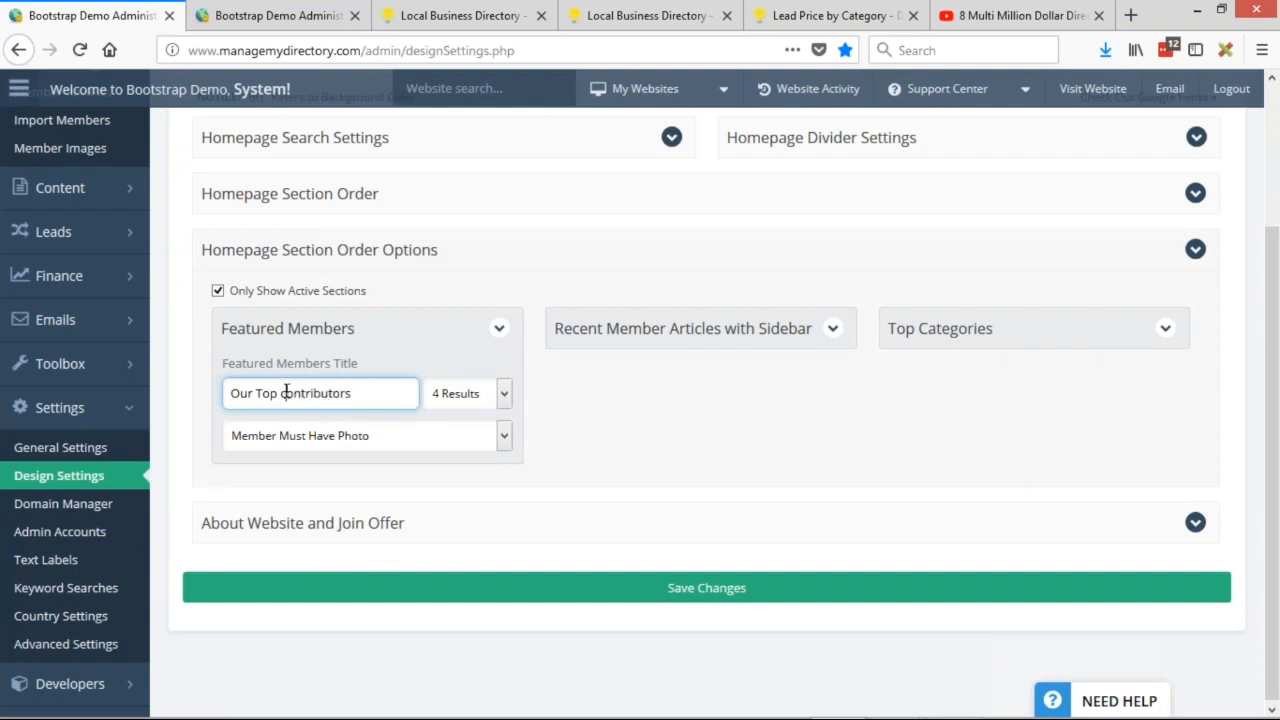
{"action": "key", "text": "BackSpace"}
{"action": "type", "text": "C"}
{"action": "left_click", "coordinate": [626, 618]}
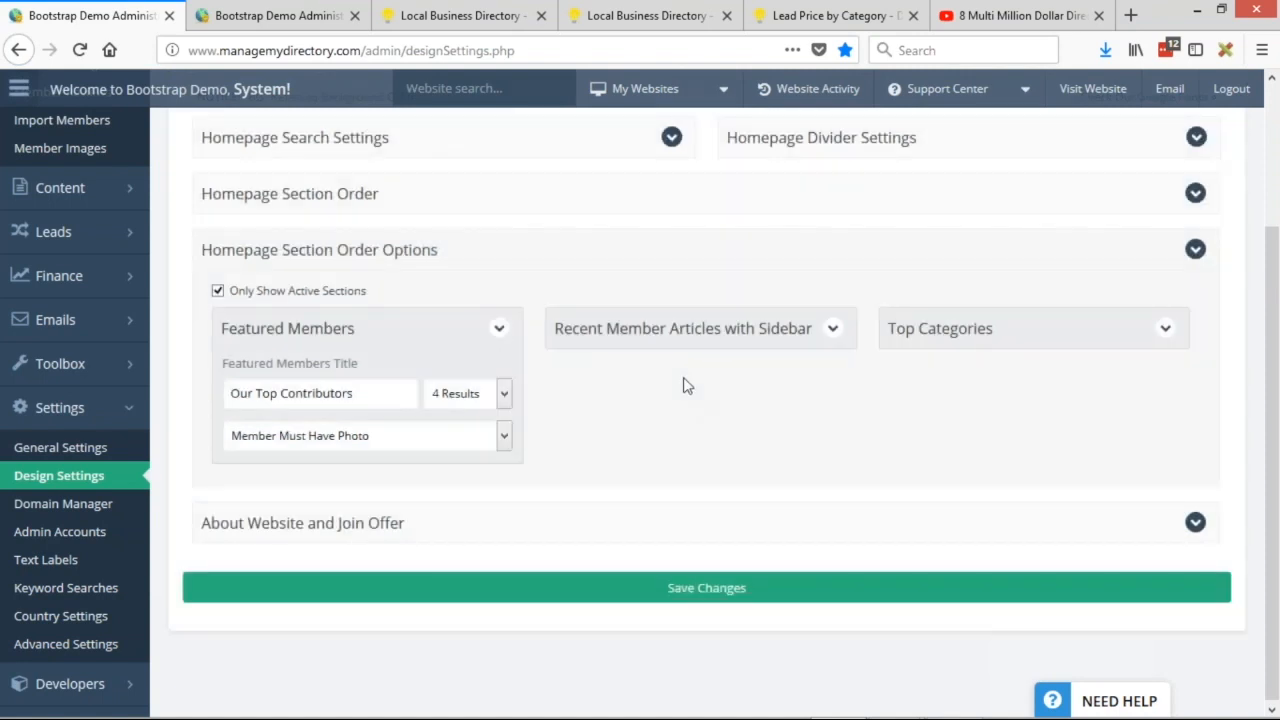
{"action": "left_click", "coordinate": [460, 15]}
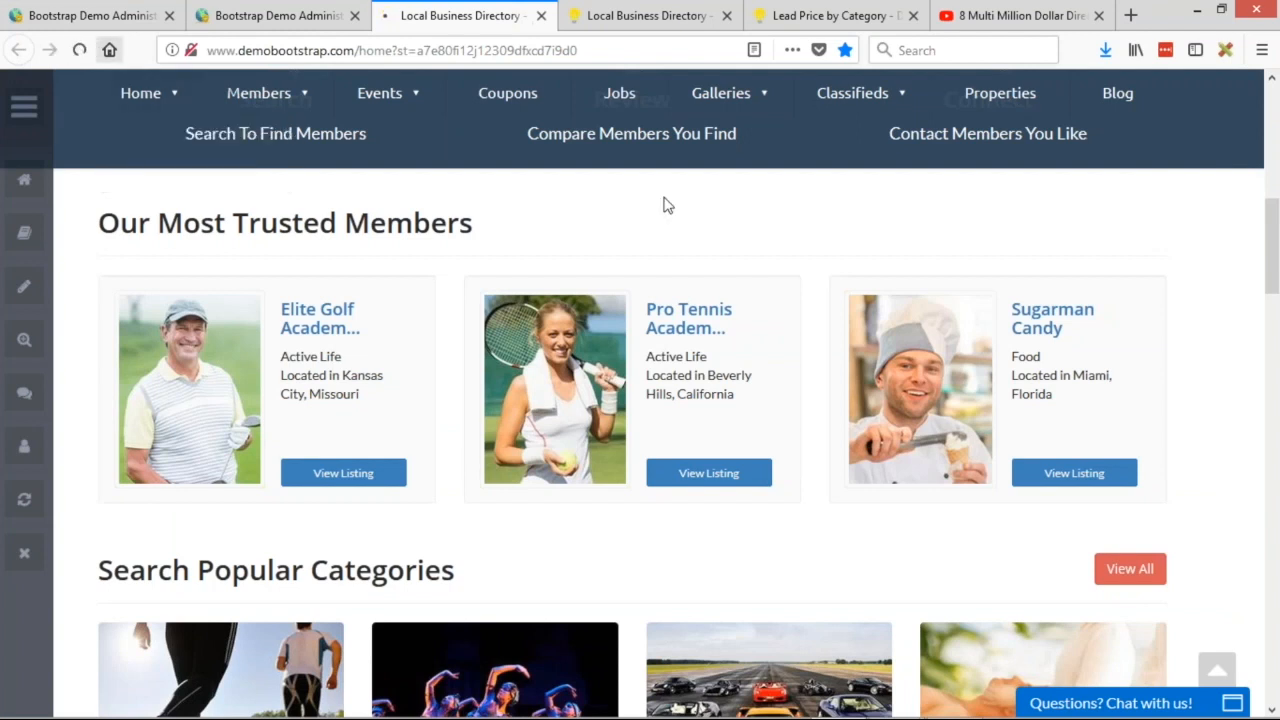
Reload the homepage and check the 'Our Top Contributors' heading above the featured members.
{"action": "left_click", "coordinate": [80, 49]}
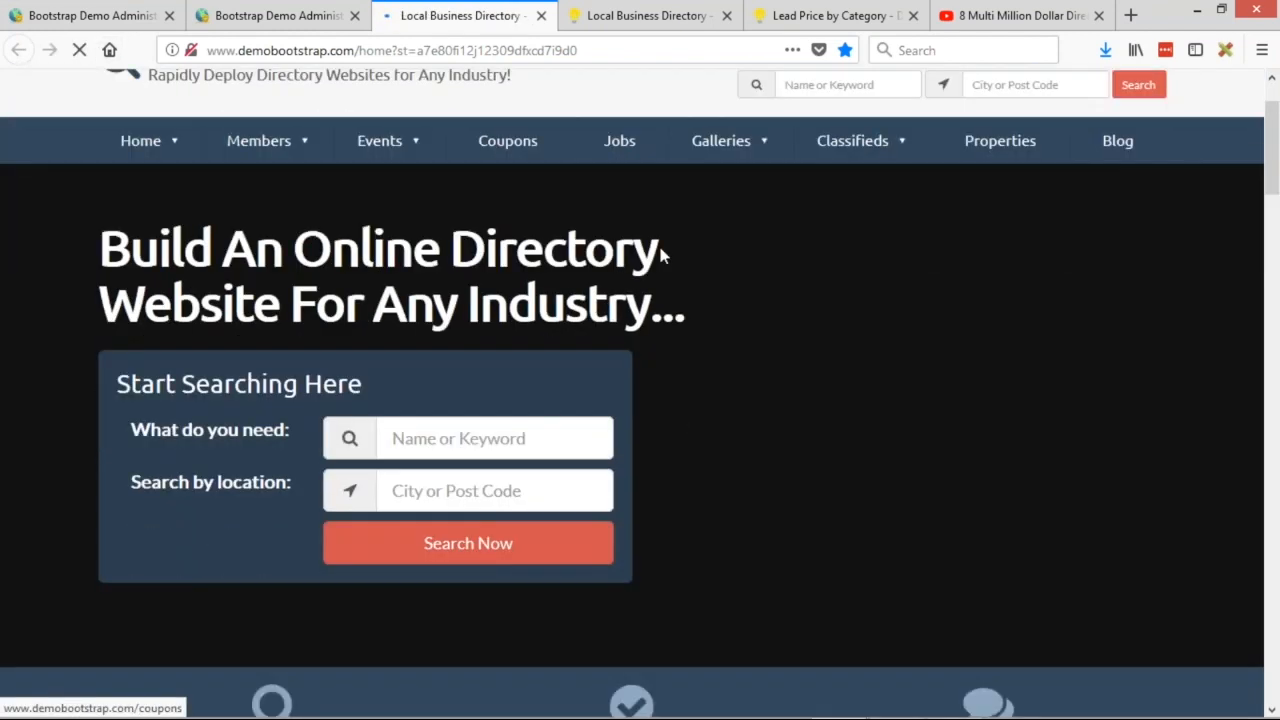
{"action": "scroll", "coordinate": [658, 242], "scroll_direction": "down", "scroll_amount": 6}
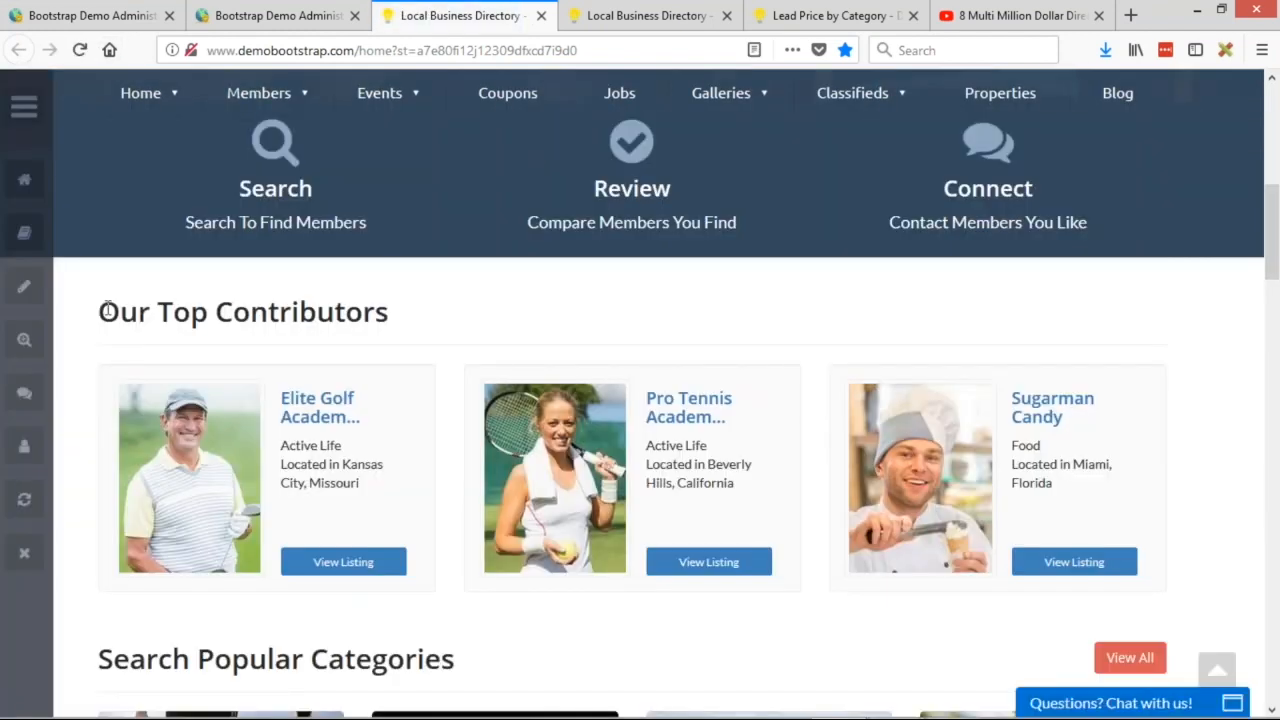
{"action": "left_click_drag", "start_coordinate": [100, 312], "coordinate": [390, 314]}
{"action": "left_click", "coordinate": [575, 318]}
{"action": "scroll", "coordinate": [915, 266], "scroll_direction": "up", "scroll_amount": 1}
{"action": "scroll", "coordinate": [915, 271], "scroll_direction": "down", "scroll_amount": 1}
{"action": "scroll", "coordinate": [918, 271], "scroll_direction": "down", "scroll_amount": 1}
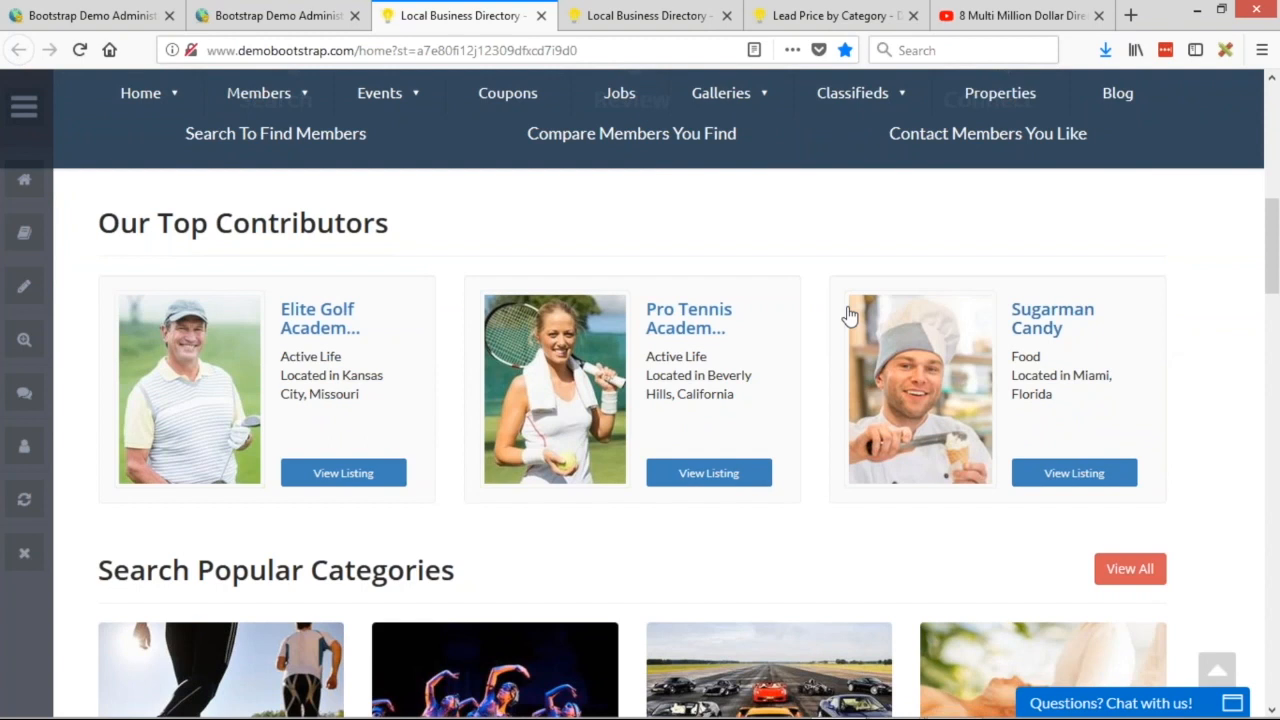
Open the Pro Tennis Academy listing and reveal its phone number.
{"action": "left_click", "coordinate": [651, 318]}
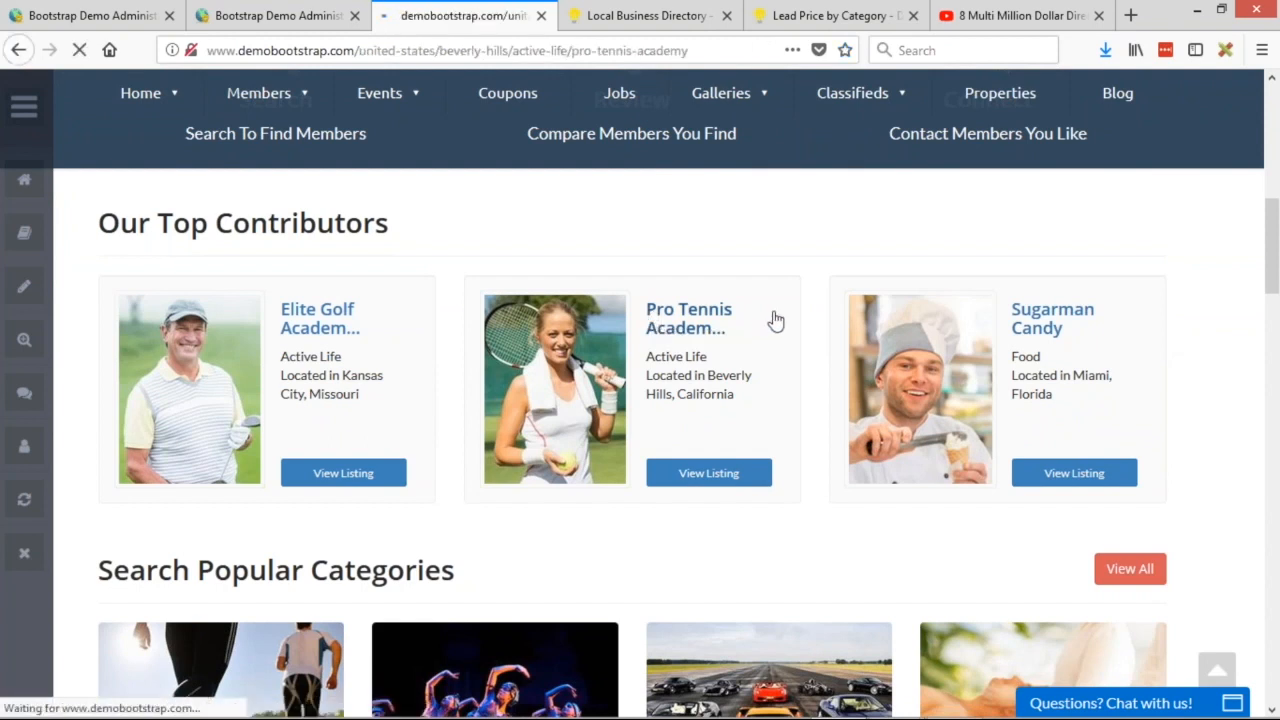
{"action": "scroll", "coordinate": [778, 320], "scroll_direction": "down", "scroll_amount": 1}
{"action": "scroll", "coordinate": [780, 320], "scroll_direction": "down", "scroll_amount": 2}
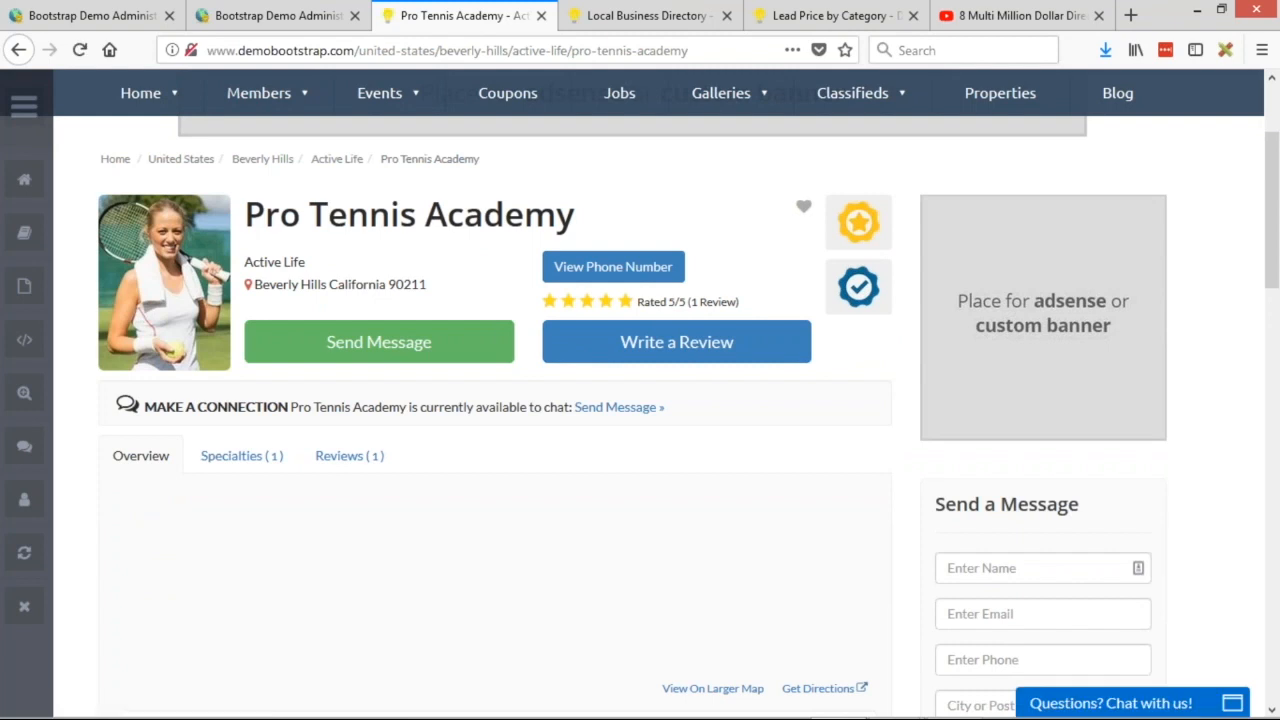
{"action": "scroll", "coordinate": [1017, 449], "scroll_direction": "up", "scroll_amount": 2}
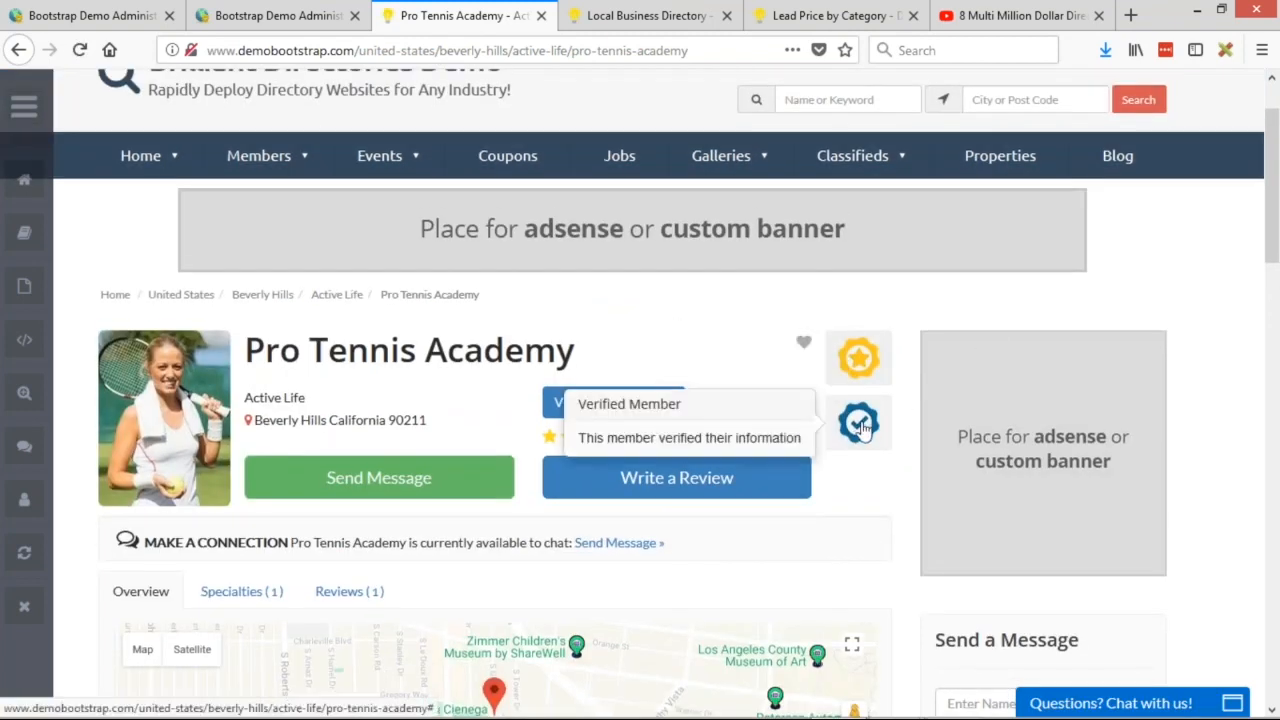
{"action": "left_click", "coordinate": [613, 402]}
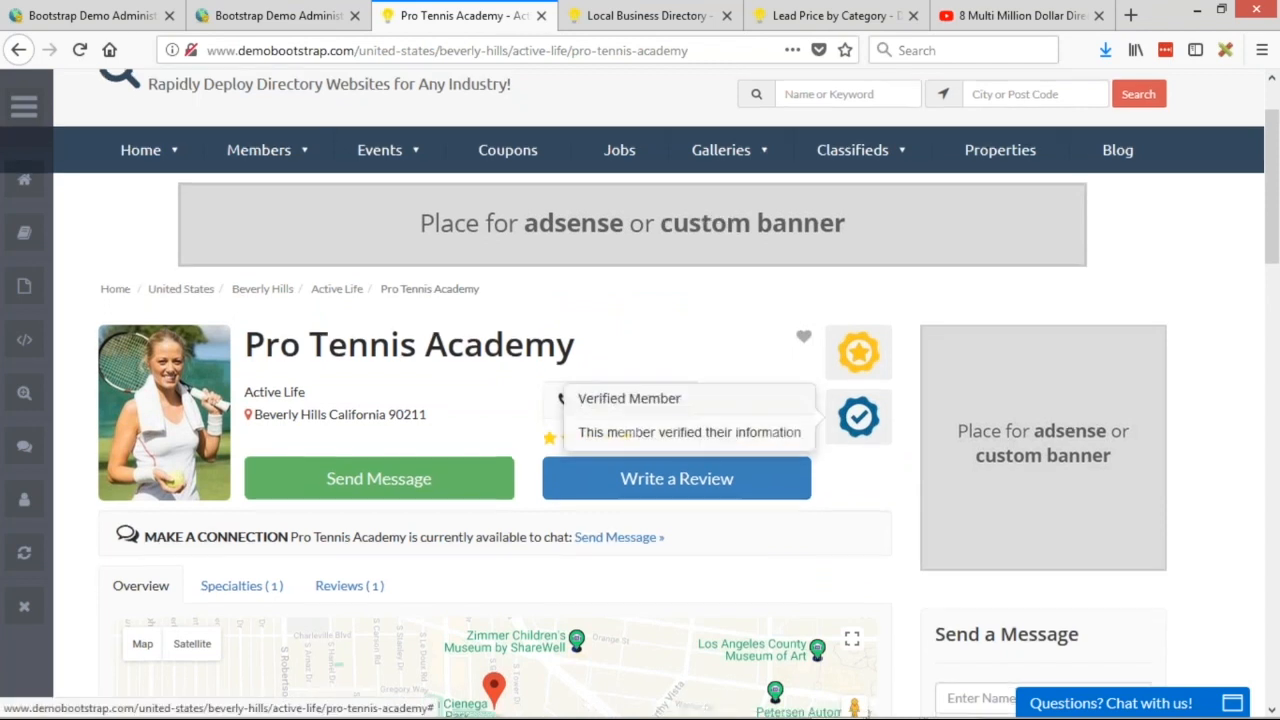
Scroll through the listing, then return to the directory homepage via the site logo.
{"action": "scroll", "coordinate": [900, 455], "scroll_direction": "down", "scroll_amount": 3}
{"action": "scroll", "coordinate": [912, 459], "scroll_direction": "down", "scroll_amount": 3}
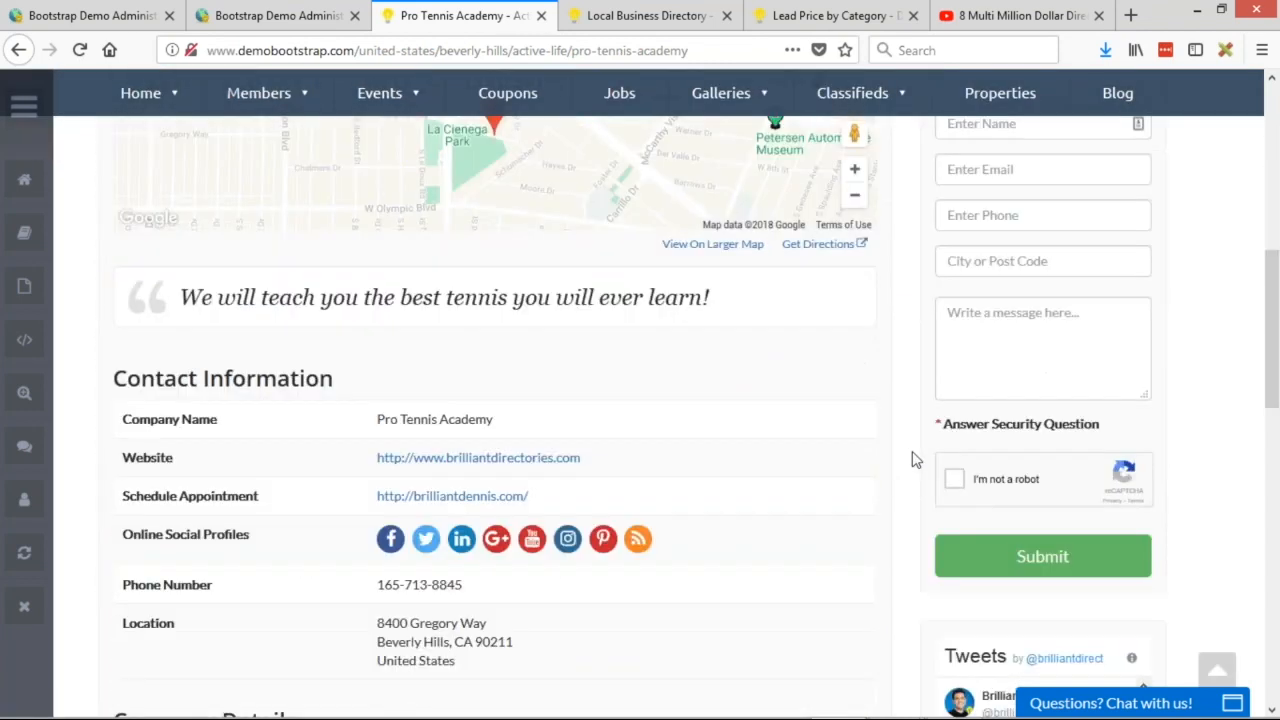
{"action": "scroll", "coordinate": [911, 458], "scroll_direction": "up", "scroll_amount": 6}
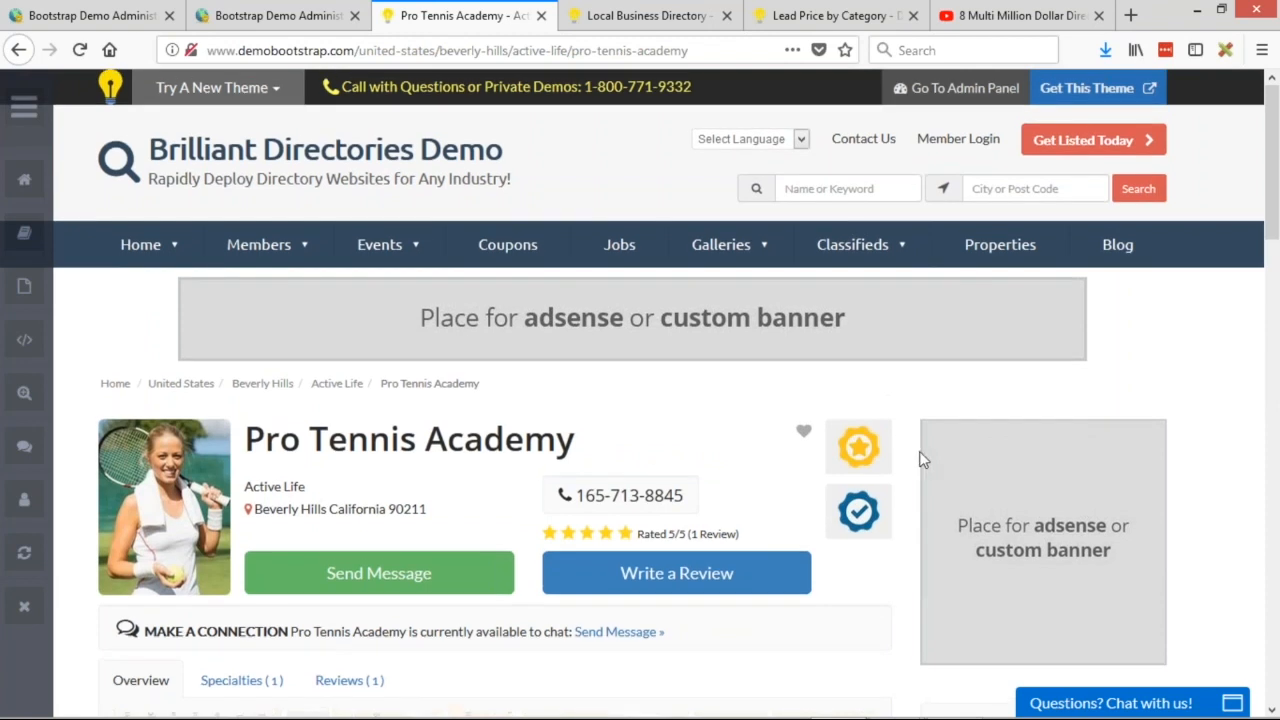
{"action": "left_click", "coordinate": [305, 182]}
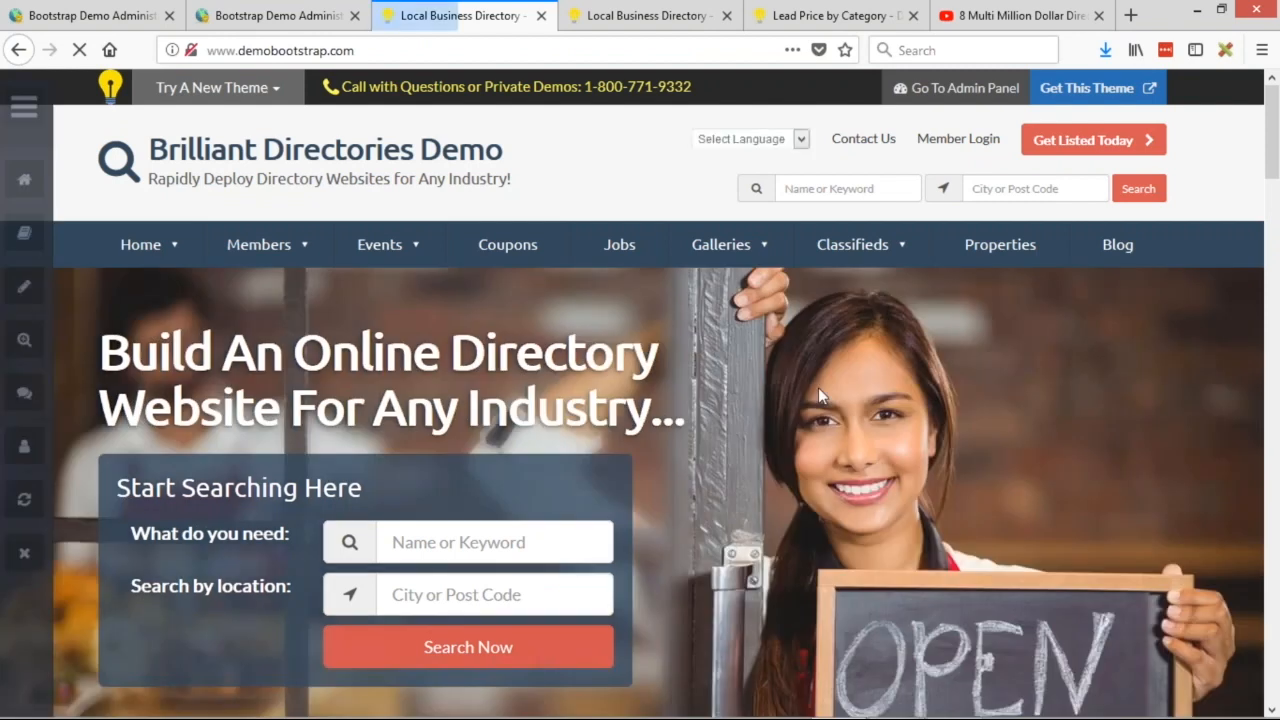
Scroll the homepage, then advance the slide show to the Questions & Answers slide.
{"action": "scroll", "coordinate": [818, 387], "scroll_direction": "down", "scroll_amount": 6}
{"action": "scroll", "coordinate": [761, 333], "scroll_direction": "down", "scroll_amount": 3}
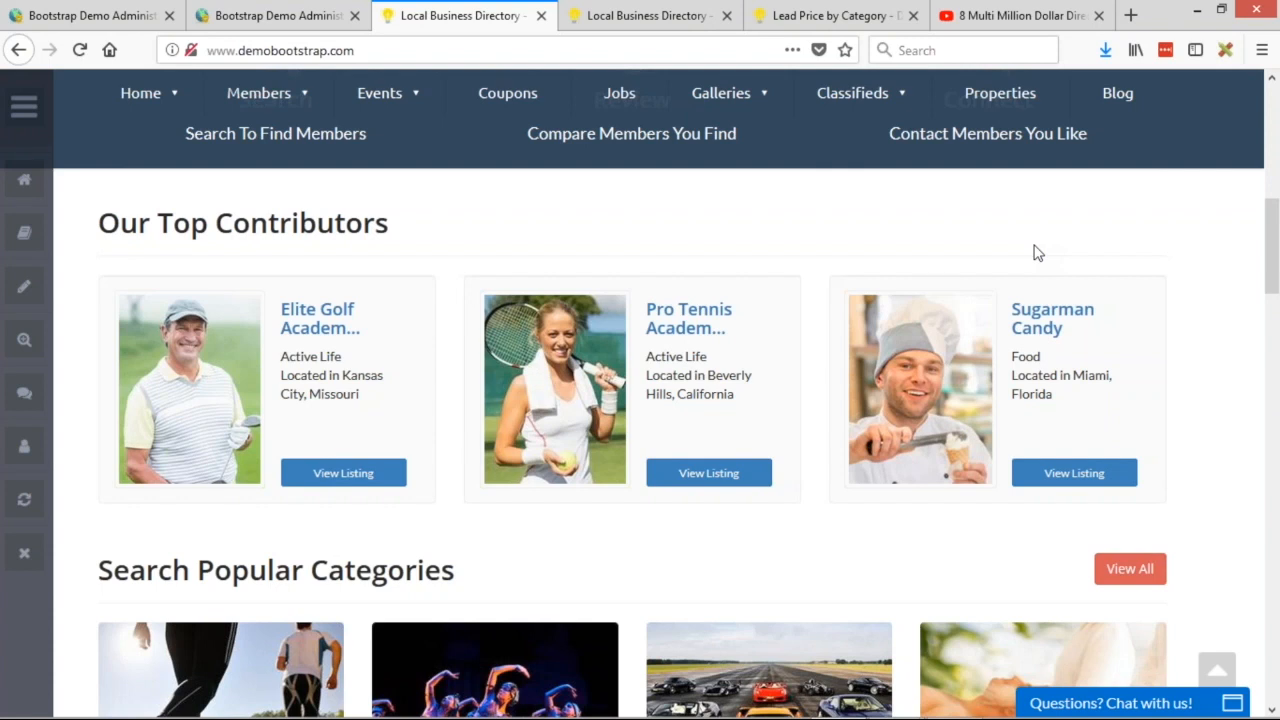
{"action": "scroll", "coordinate": [985, 245], "scroll_direction": "up", "scroll_amount": 5}
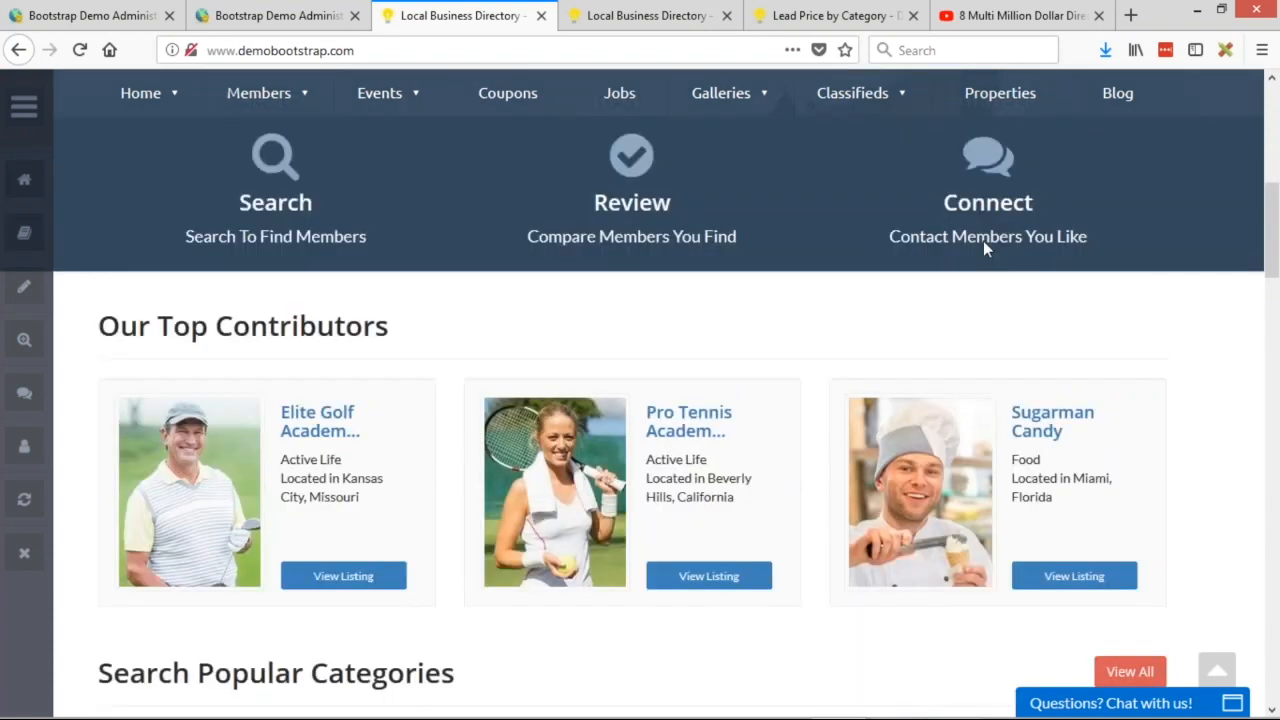
{"action": "key", "text": "alt+Tab"}
{"action": "key", "text": "Right"}
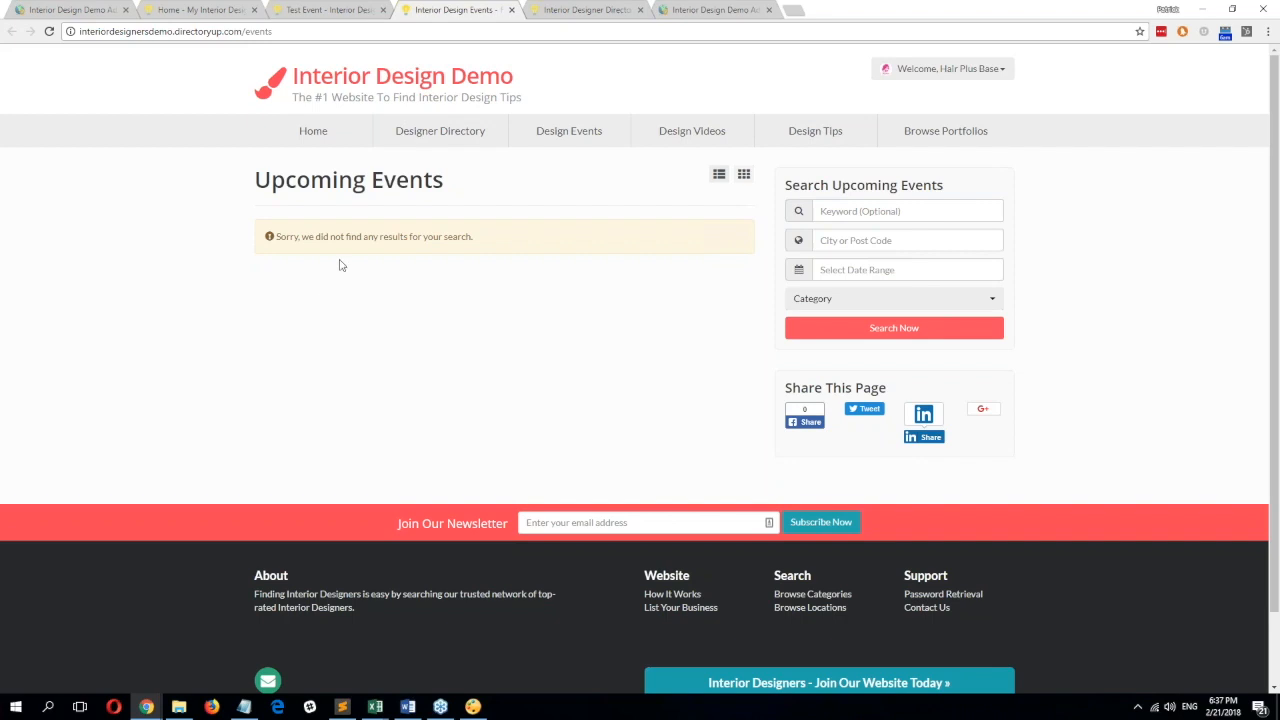
Return to the admin Manage Posts page in the first browser tab.
{"action": "left_click", "coordinate": [70, 10]}
List Design Portfolio posts and set the first portfolio's Publish option to No.
{"action": "left_click", "coordinate": [445, 156]}
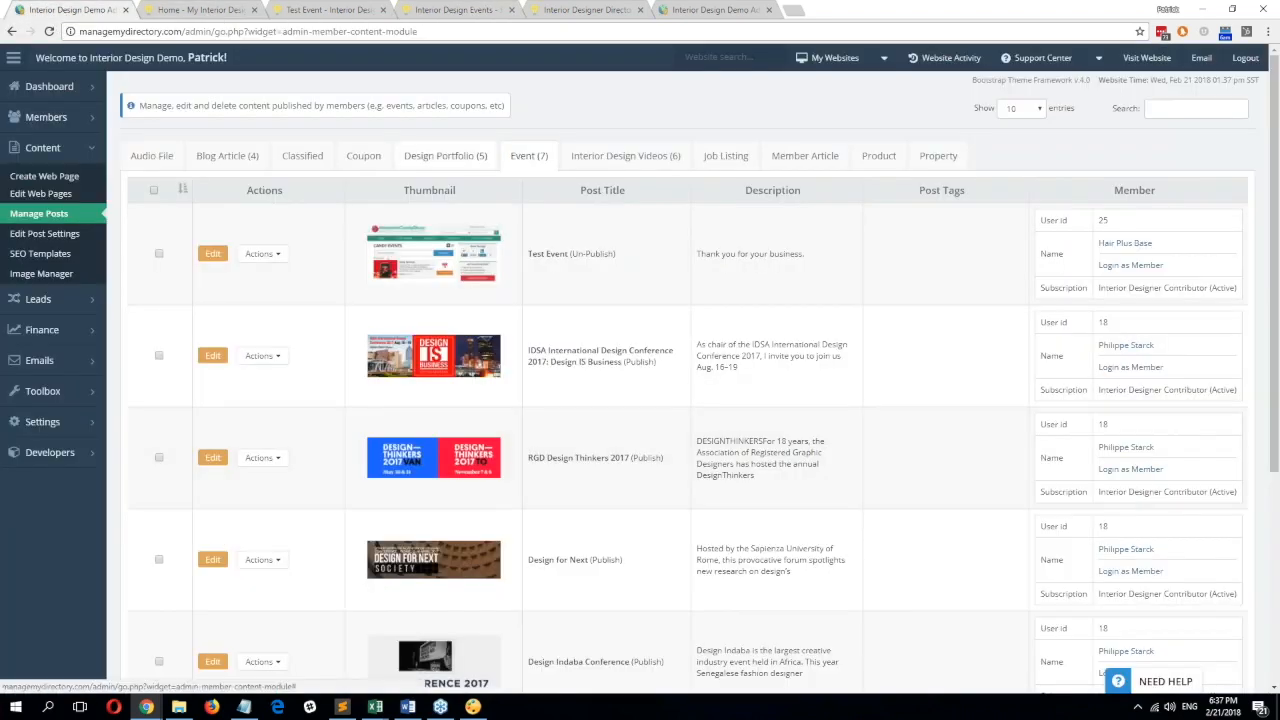
{"action": "left_click", "coordinate": [262, 254]}
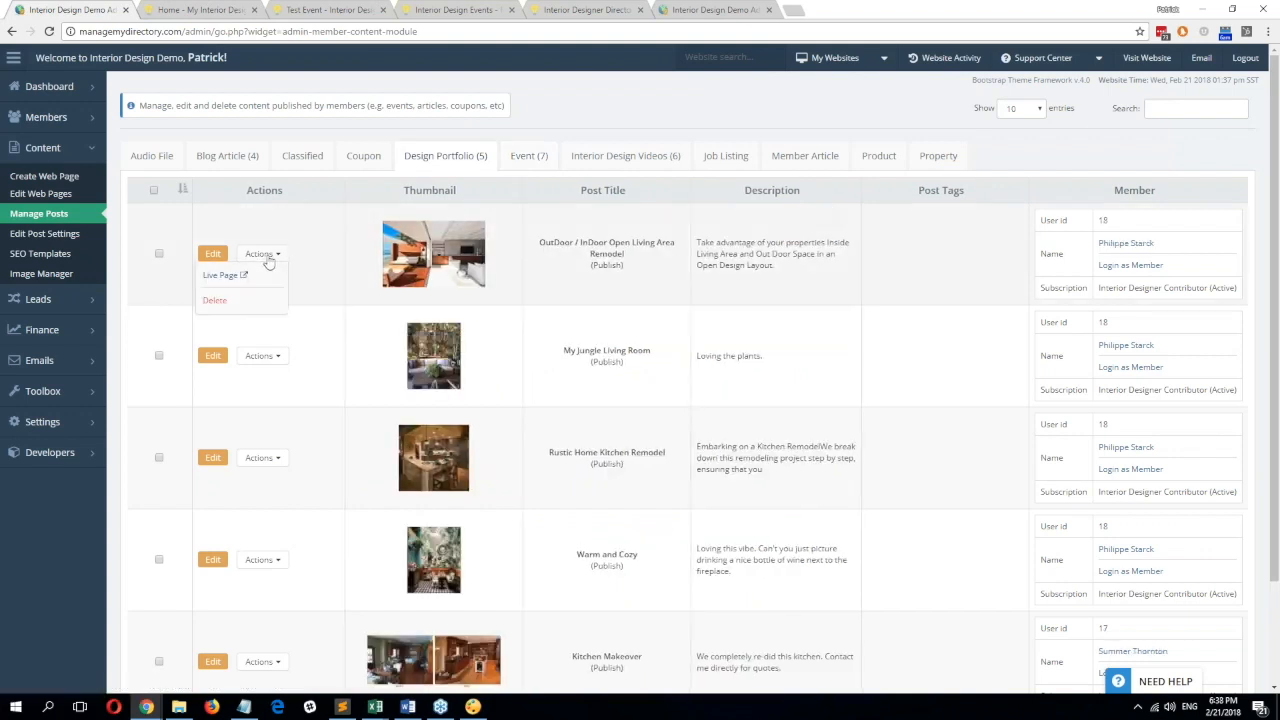
{"action": "left_click", "coordinate": [220, 298]}
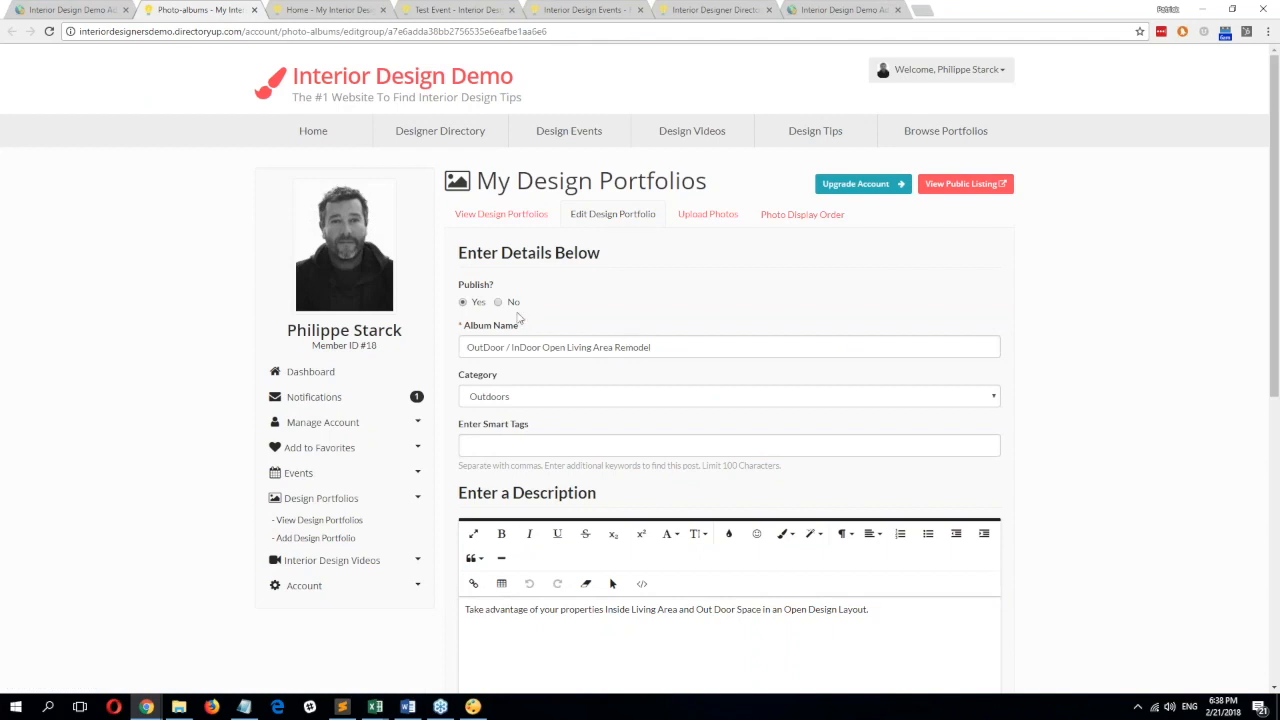
{"action": "left_click", "coordinate": [470, 303]}
Back in admin, open Edit Post Settings in a background tab.
{"action": "left_click", "coordinate": [70, 9]}
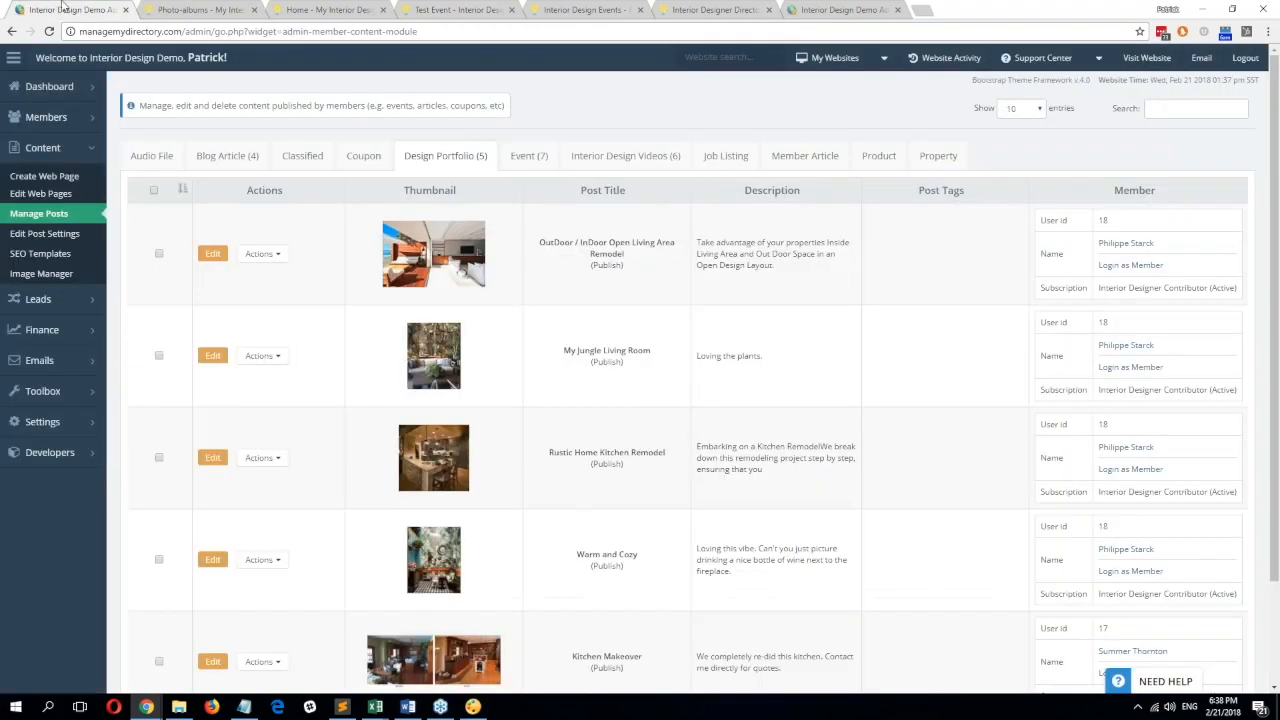
{"action": "mouse_move", "coordinate": [100, 392]}
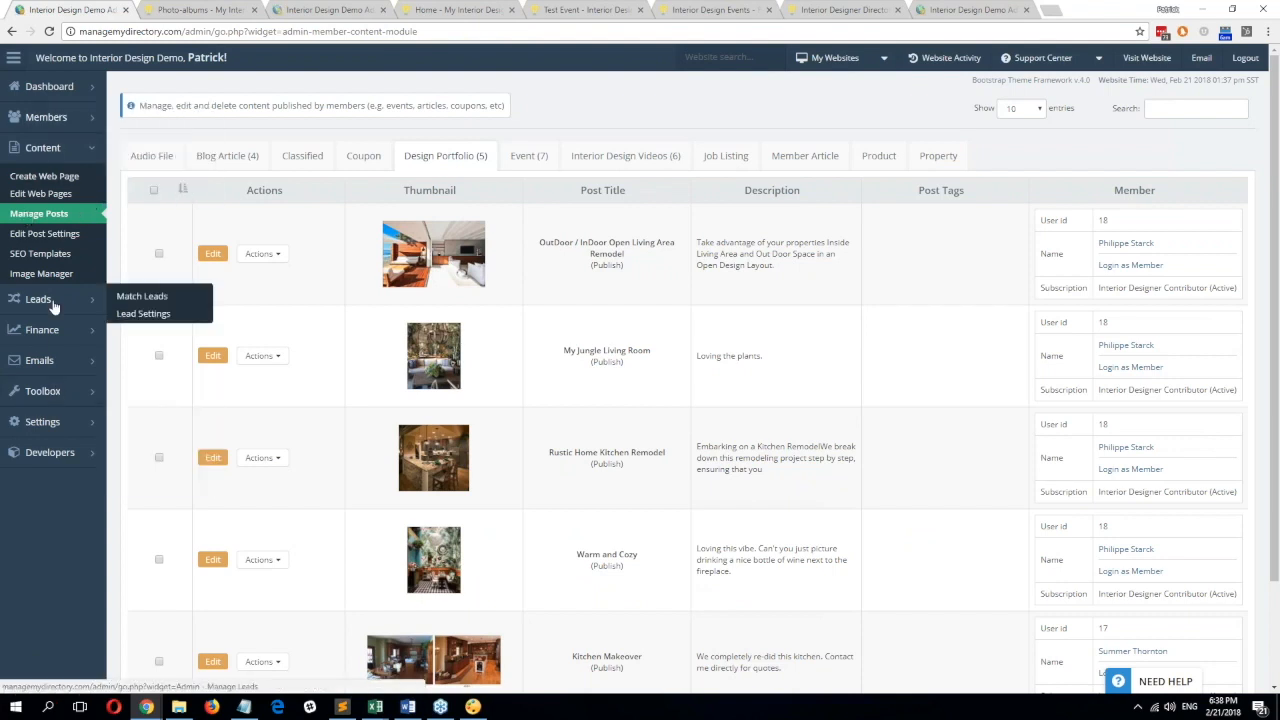
{"action": "middle_click", "coordinate": [54, 236]}
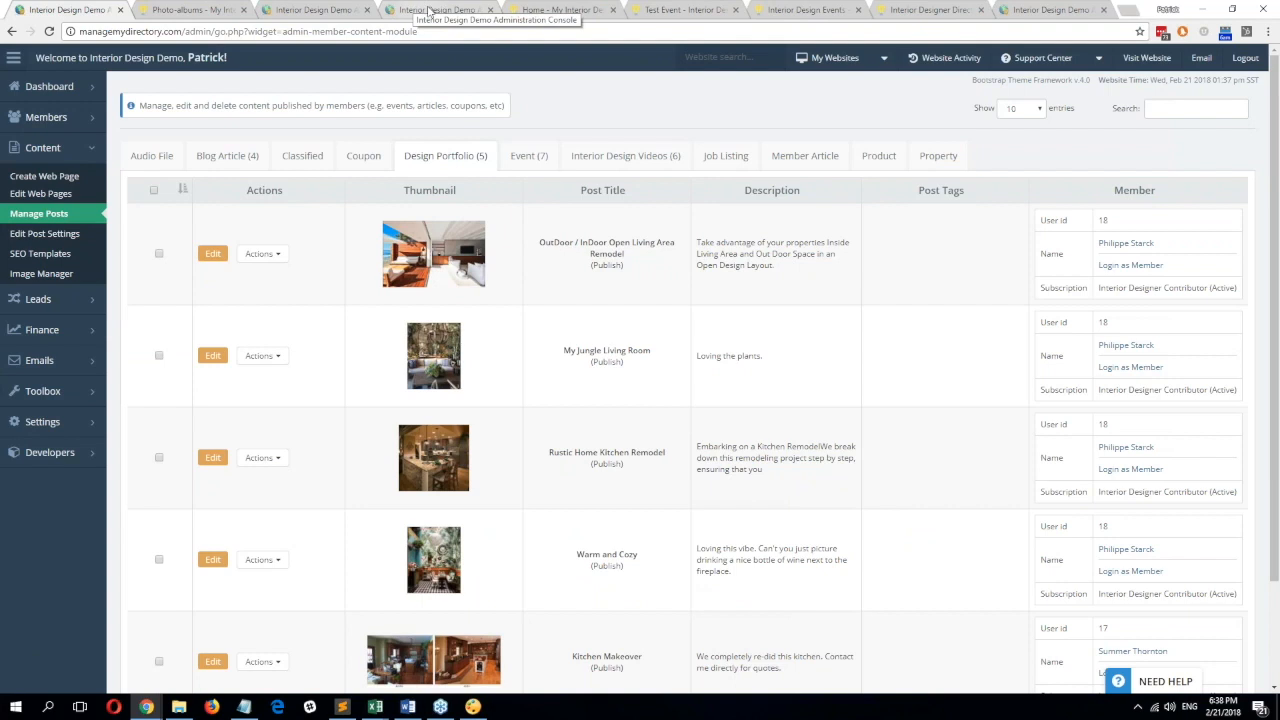
Check the Event post type's event_fields form and events permalink, then go to the form list.
{"action": "left_click", "coordinate": [430, 10]}
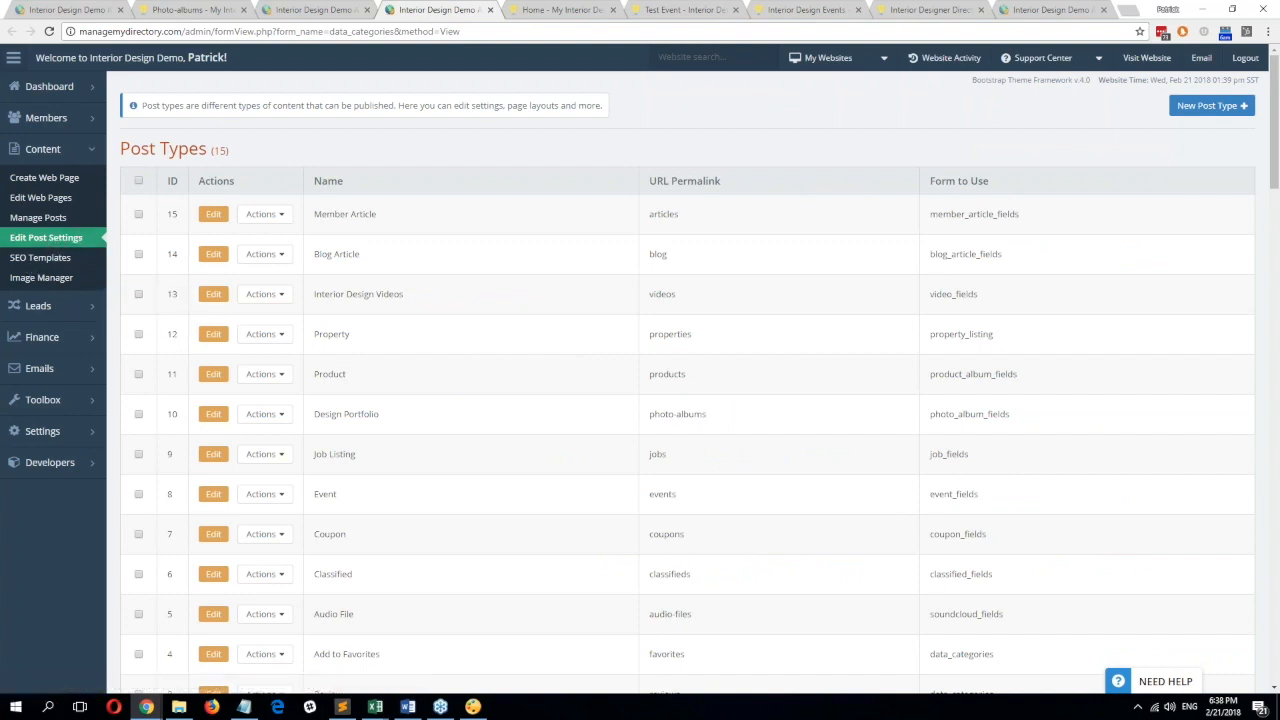
{"action": "left_click_drag", "start_coordinate": [984, 496], "coordinate": [922, 494]}
{"action": "left_click_drag", "start_coordinate": [688, 497], "coordinate": [643, 495]}
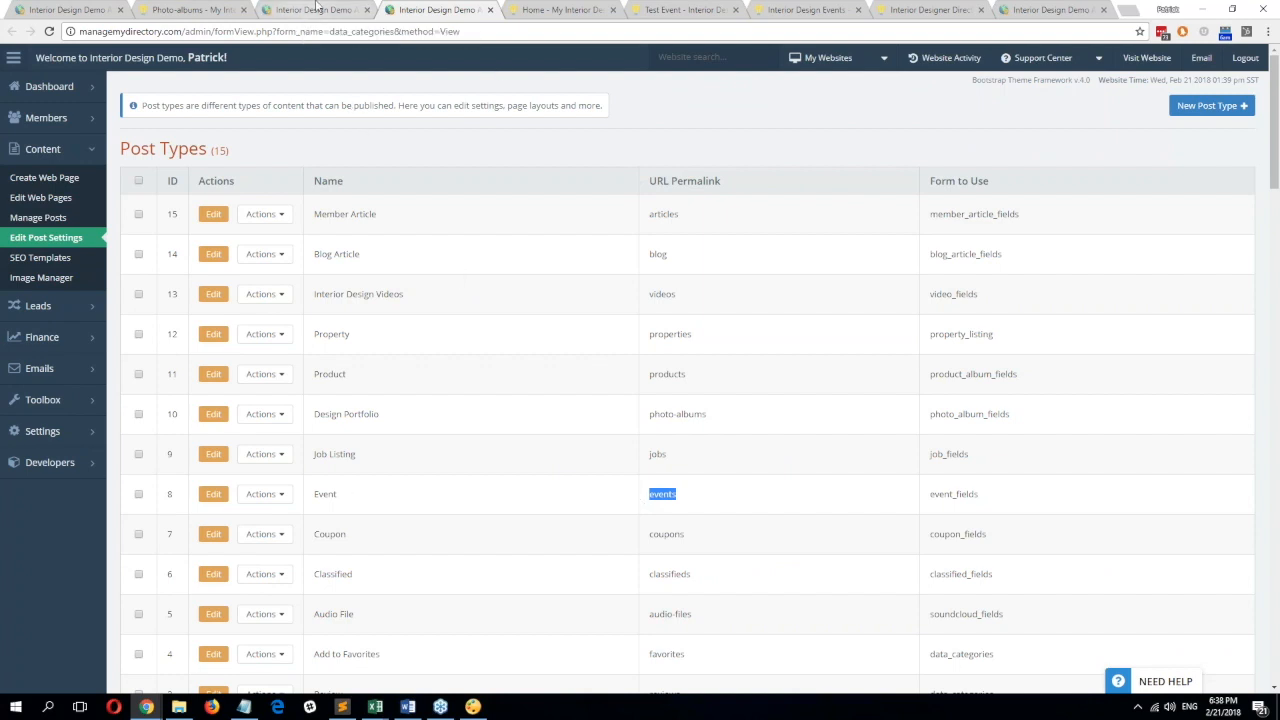
{"action": "left_click", "coordinate": [316, 8]}
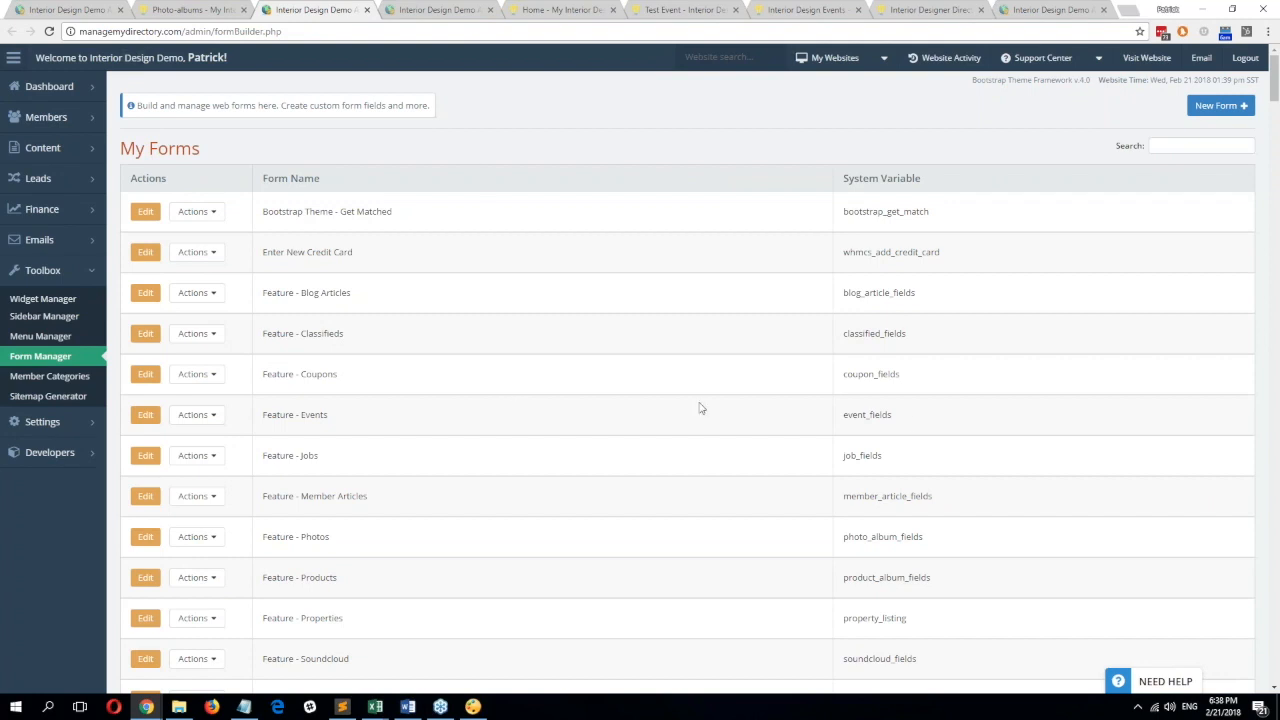
Open the Feature - Events form and expand the post_status field's settings.
{"action": "double_click", "coordinate": [852, 426]}
{"action": "left_click", "coordinate": [146, 418]}
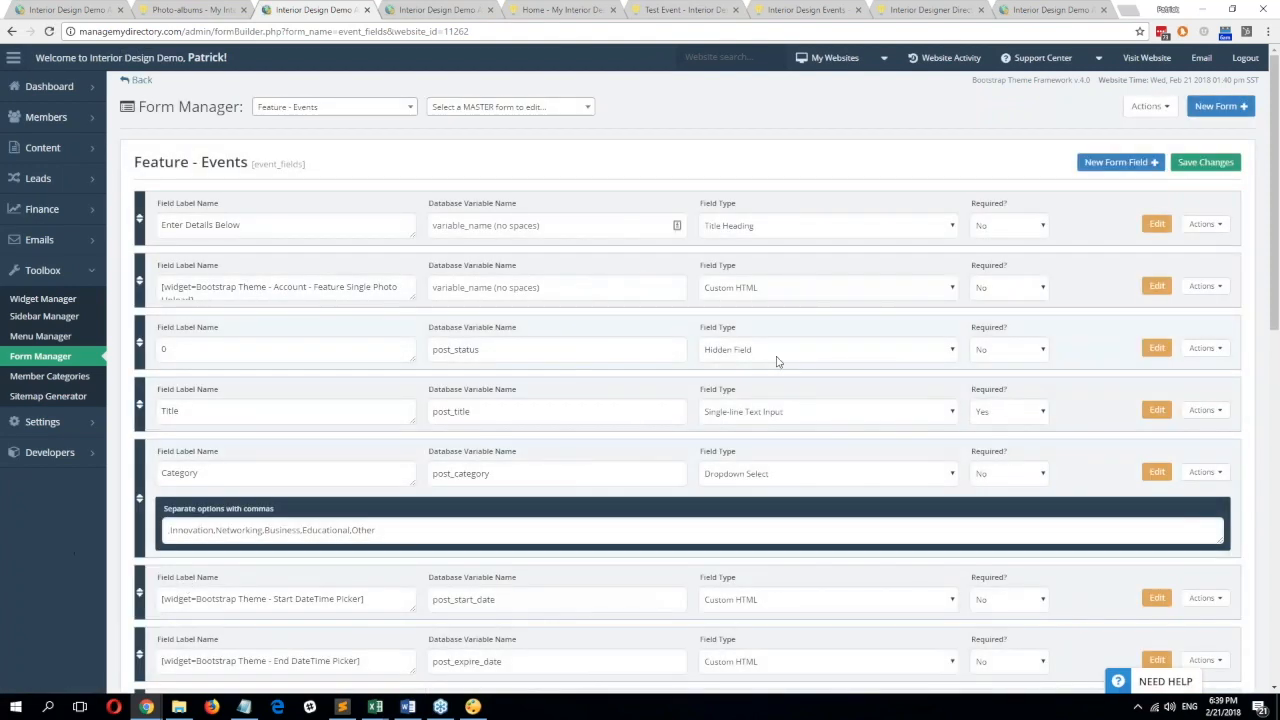
{"action": "left_click_drag", "start_coordinate": [510, 361], "coordinate": [405, 353]}
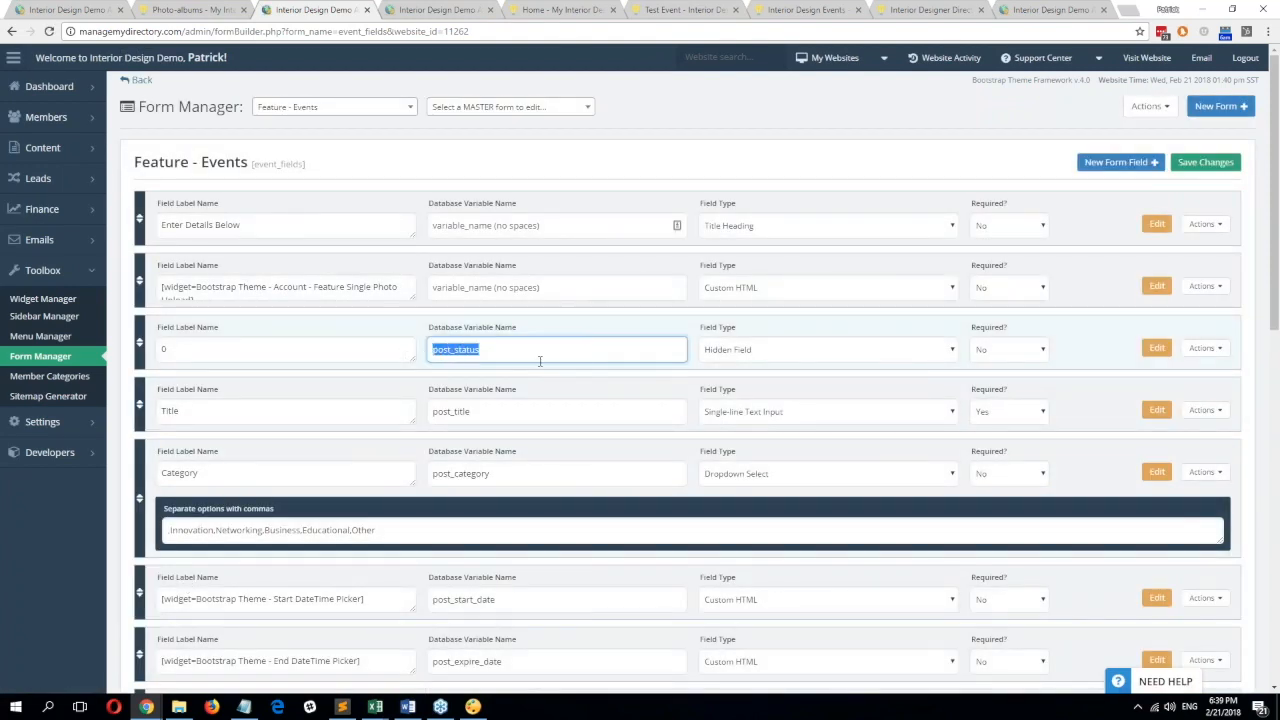
{"action": "left_click", "coordinate": [1156, 347]}
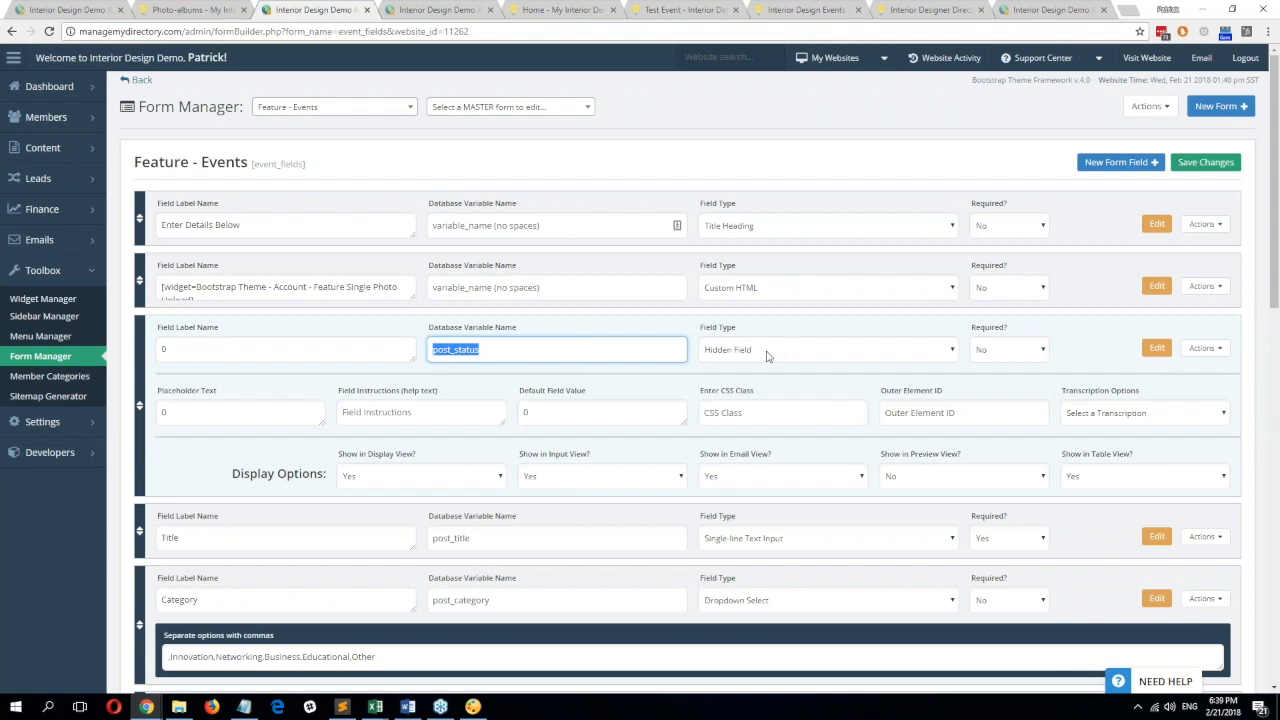
Highlight post_status's label value 0 and its Default Field Value 0.
{"action": "double_click", "coordinate": [163, 348]}
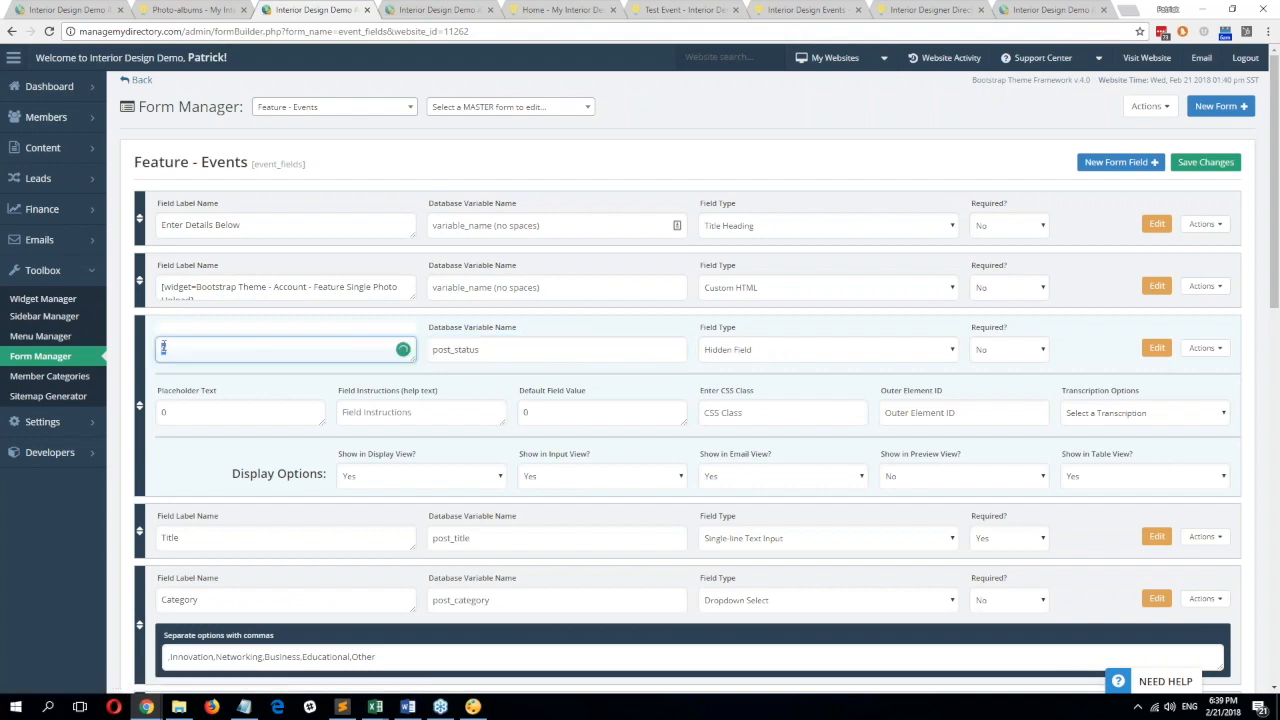
{"action": "left_click", "coordinate": [263, 350]}
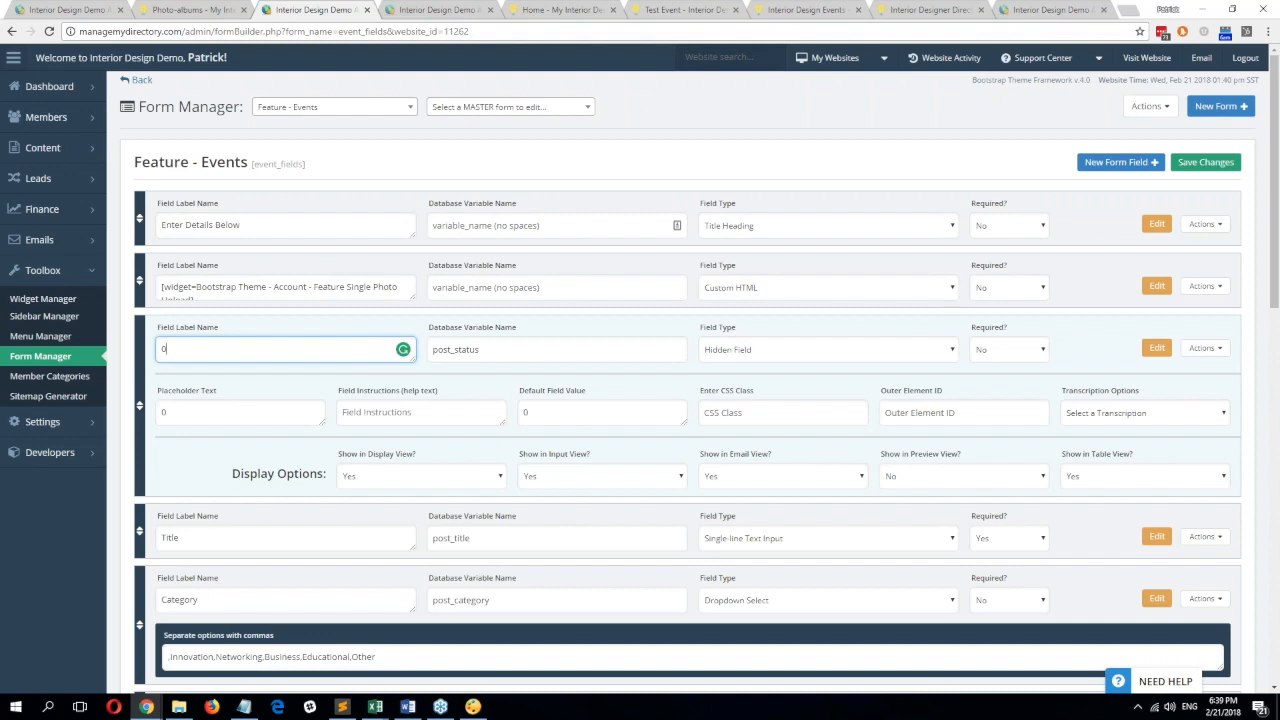
{"action": "left_click_drag", "start_coordinate": [228, 350], "coordinate": [130, 343]}
{"action": "left_click", "coordinate": [753, 134]}
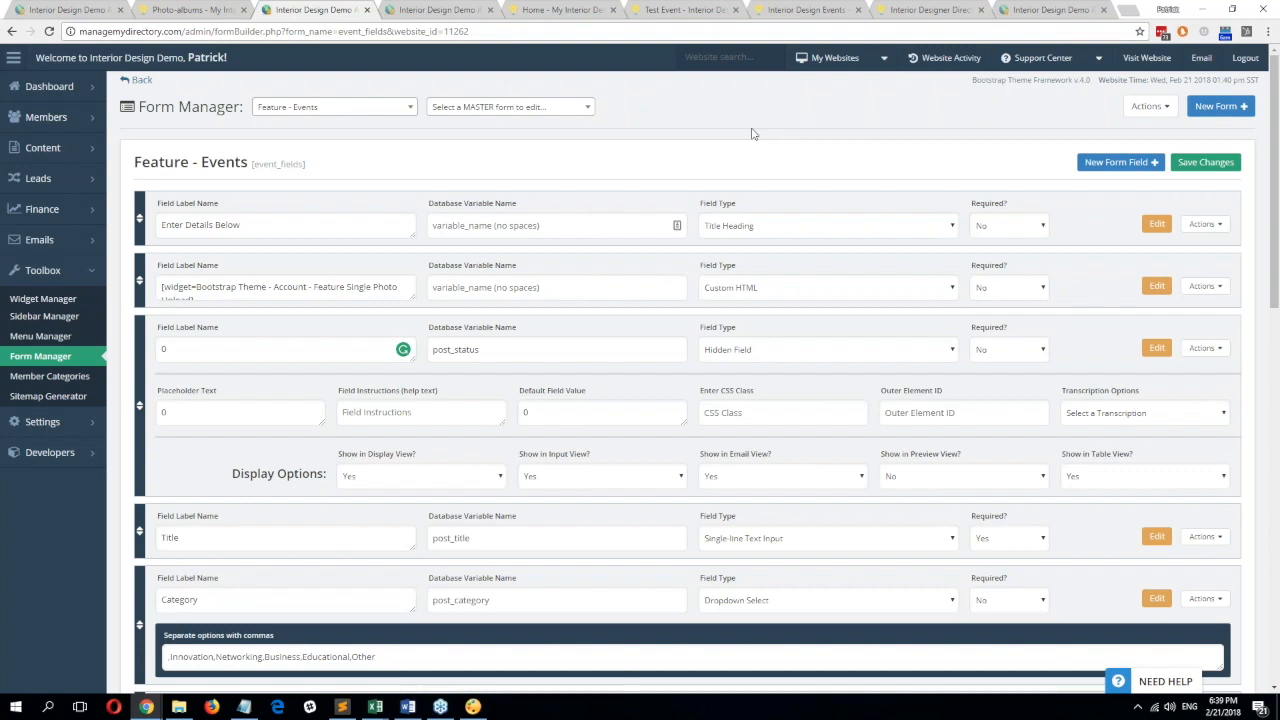
{"action": "left_click", "coordinate": [588, 415]}
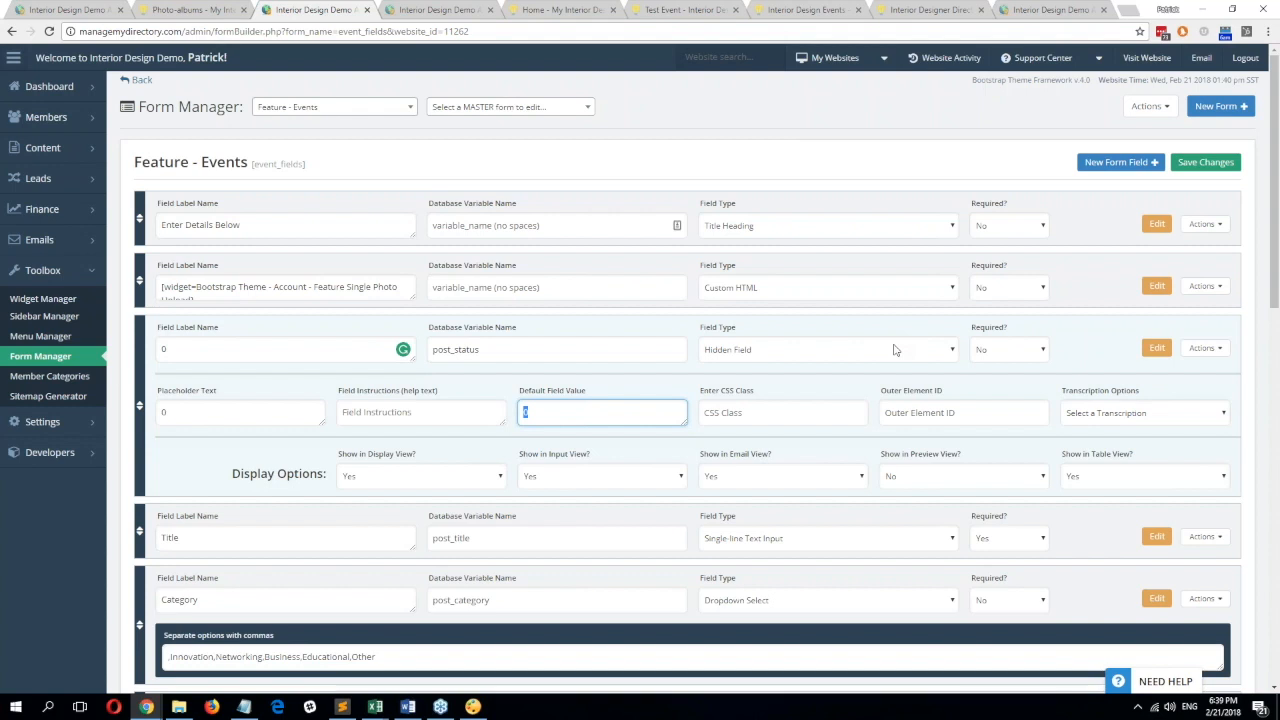
{"action": "left_click", "coordinate": [224, 352]}
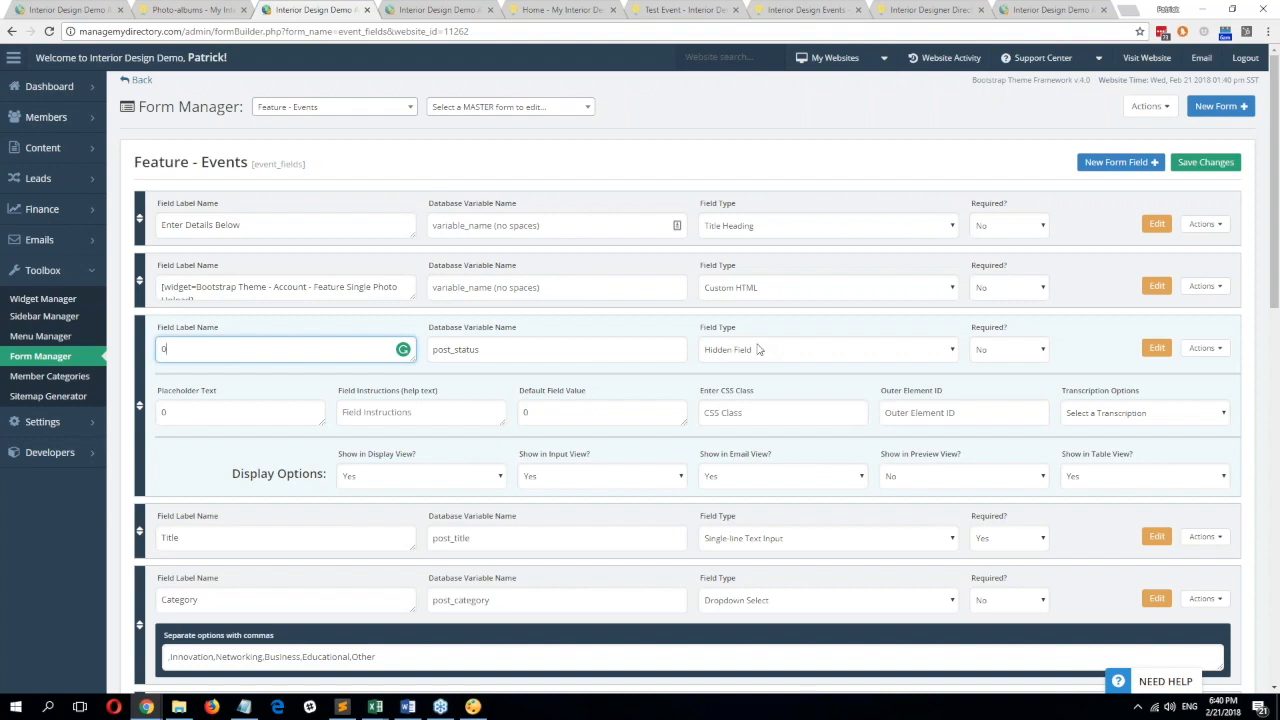
{"action": "left_click_drag", "start_coordinate": [206, 351], "coordinate": [160, 350]}
{"action": "left_click", "coordinate": [573, 418]}
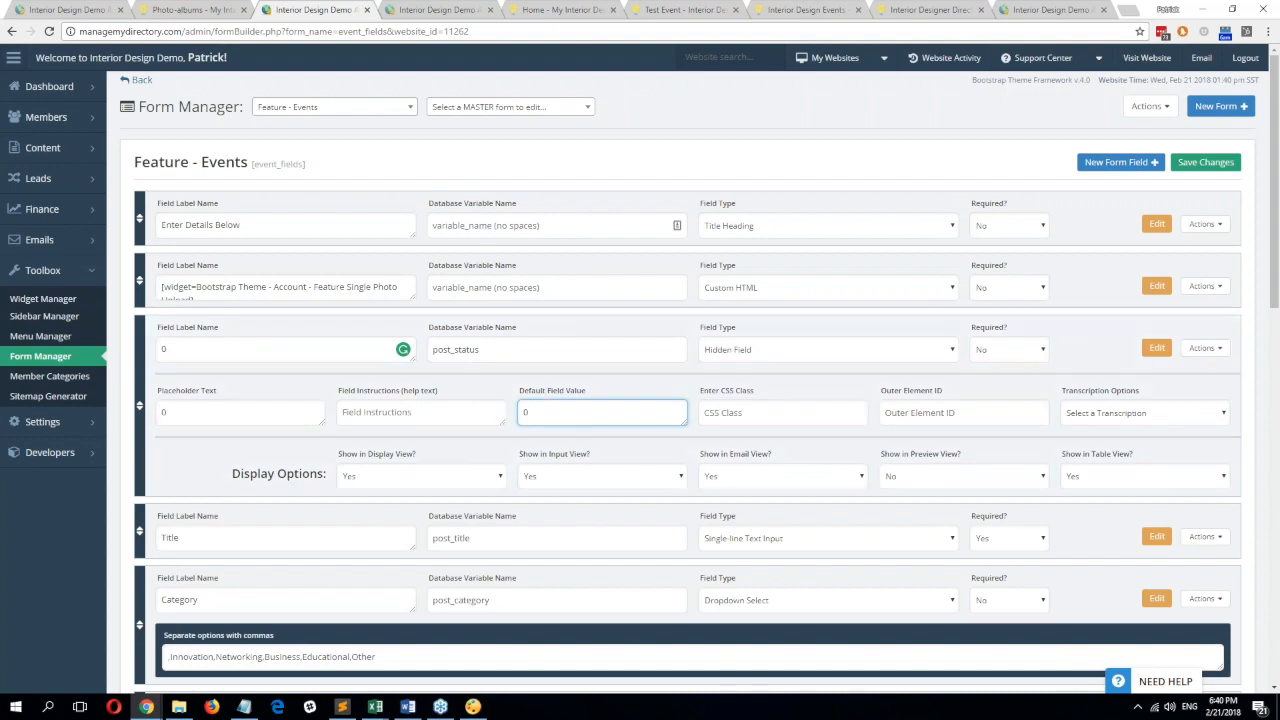
Note the portfolio's publish choice, then start a new member event.
{"action": "left_click", "coordinate": [201, 9]}
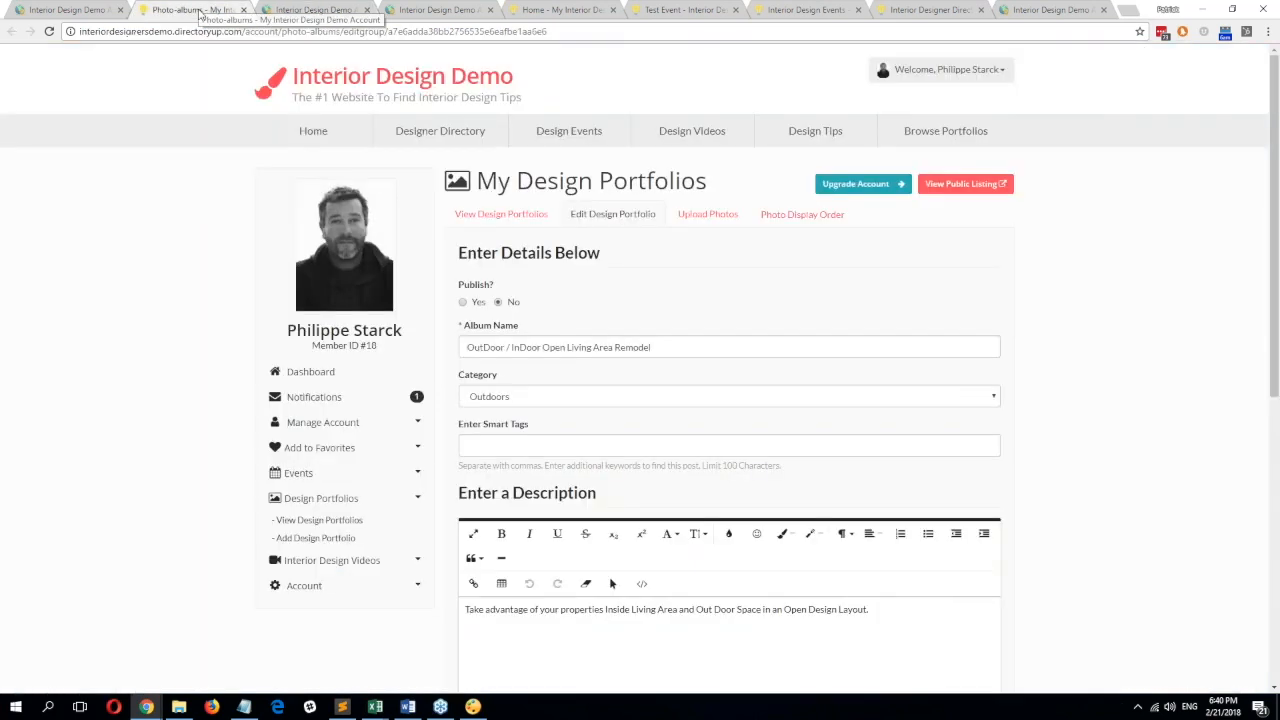
{"action": "left_click_drag", "start_coordinate": [596, 298], "coordinate": [461, 288]}
{"action": "left_click", "coordinate": [298, 473]}
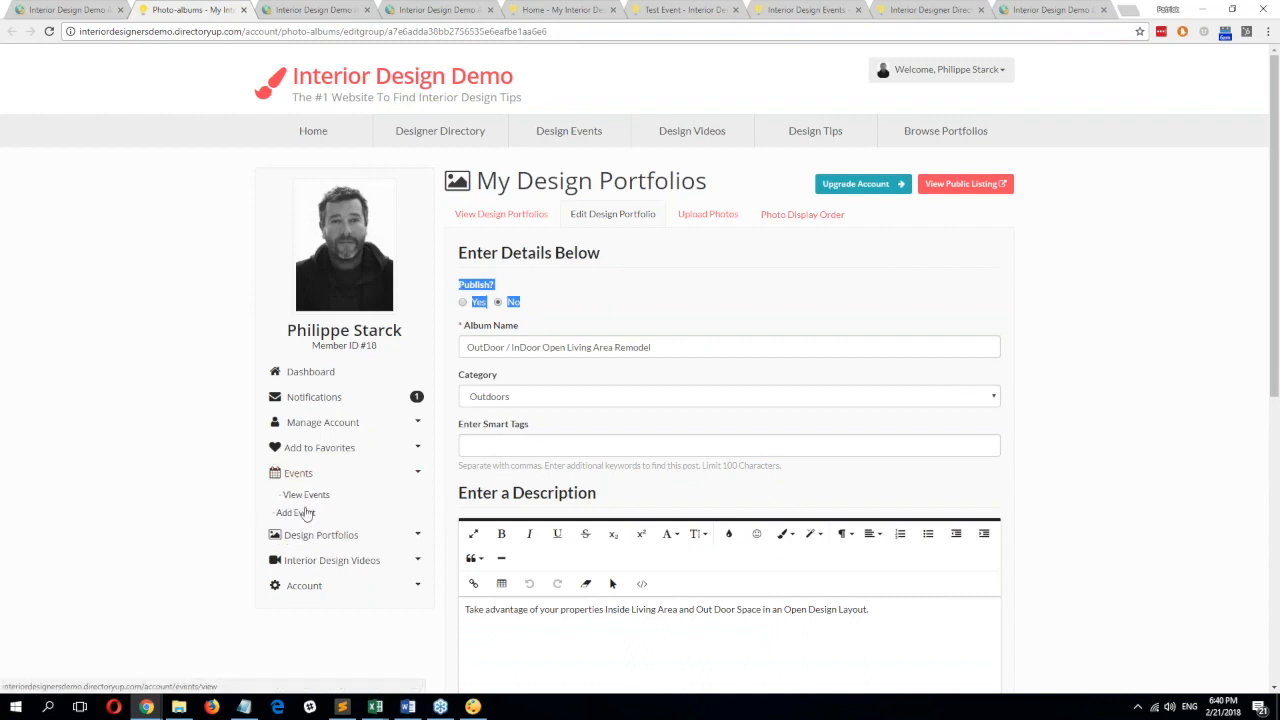
{"action": "left_click", "coordinate": [302, 513]}
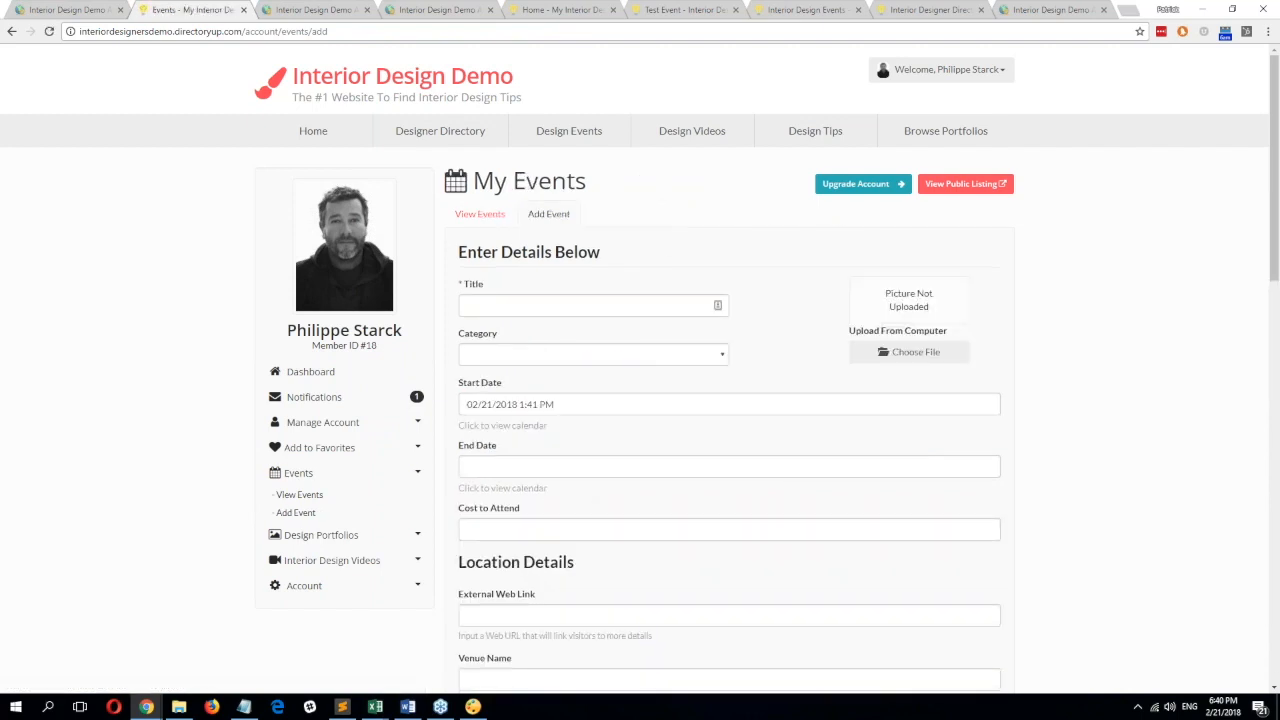
Title the event 'Real Event' with category Networking.
{"action": "left_click", "coordinate": [558, 306]}
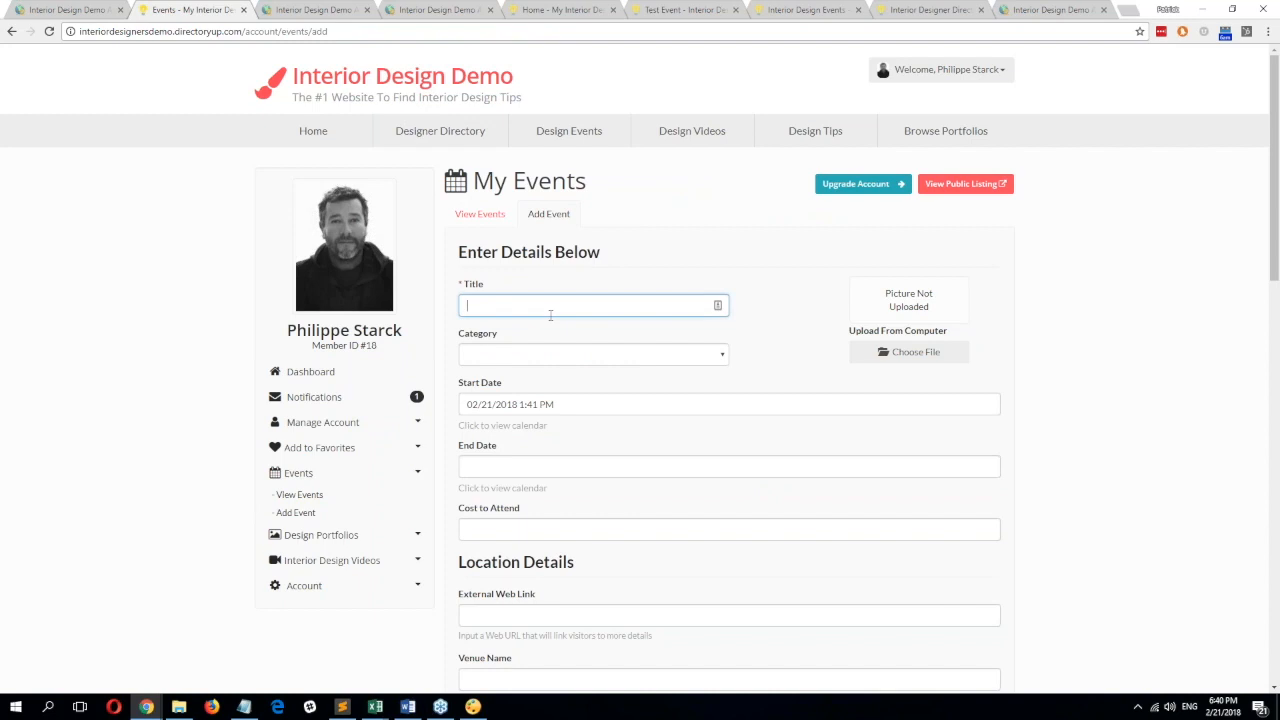
{"action": "type", "text": "Rea"}
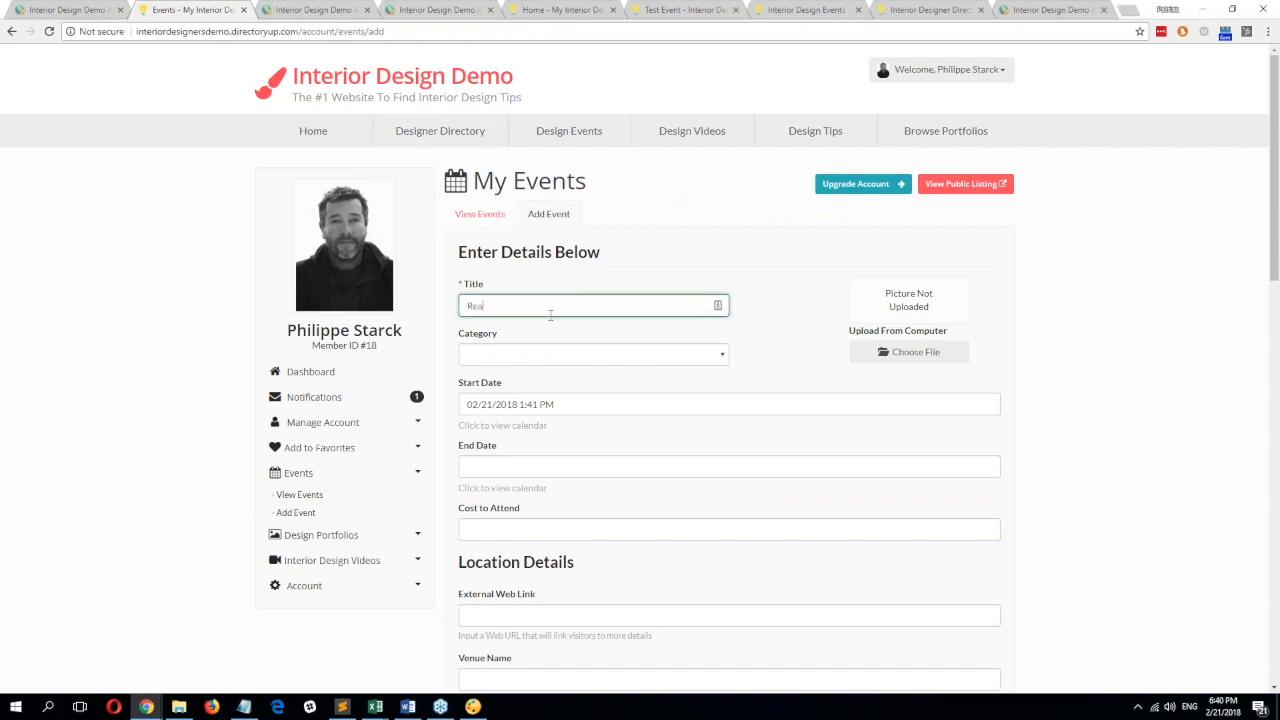
{"action": "type", "text": "l Event"}
{"action": "key", "text": "Tab"}
{"action": "left_click", "coordinate": [556, 355]}
{"action": "left_click", "coordinate": [556, 400]}
Upload an image from the Pictures folder as the event picture.
{"action": "left_click", "coordinate": [912, 354]}
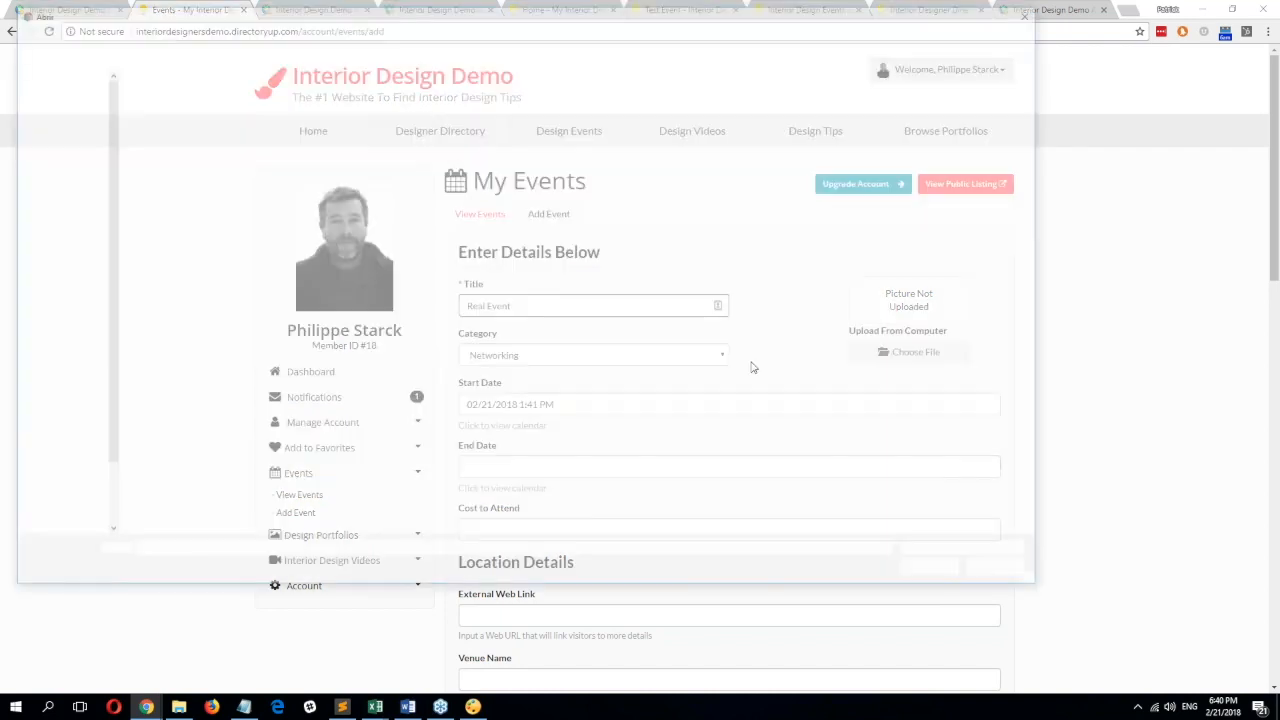
{"action": "left_click", "coordinate": [57, 286]}
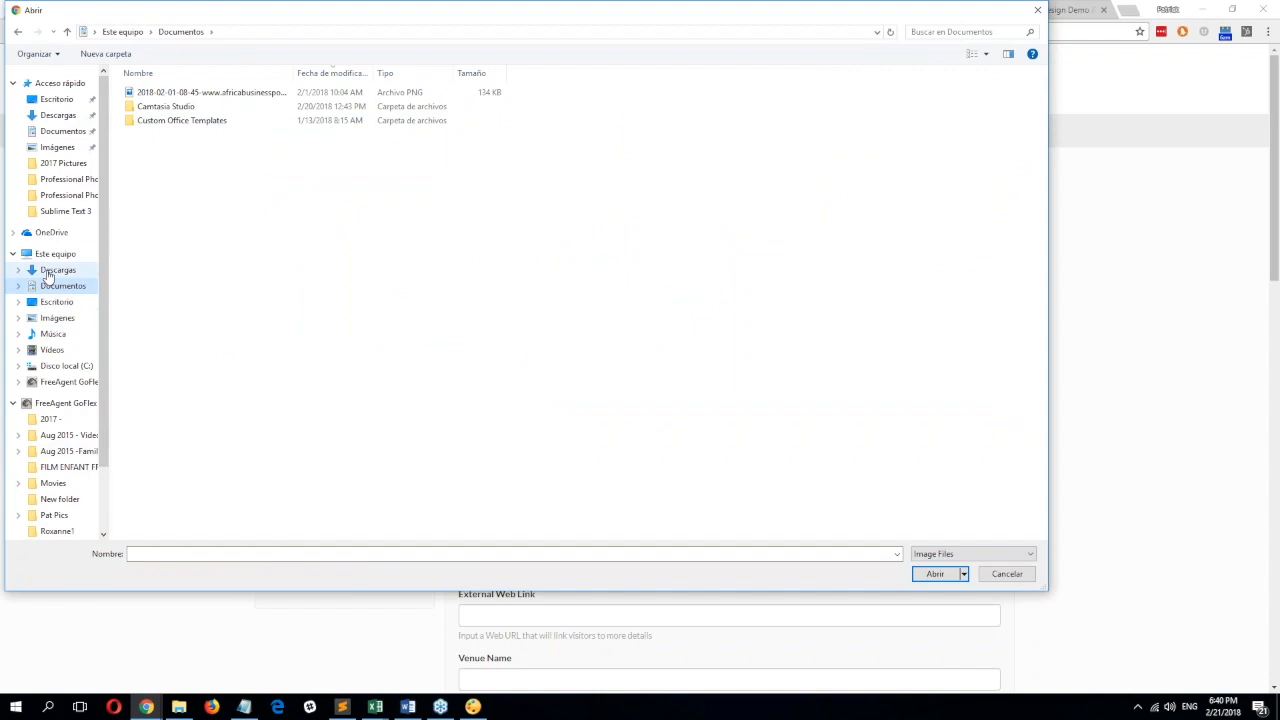
{"action": "left_click", "coordinate": [473, 706]}
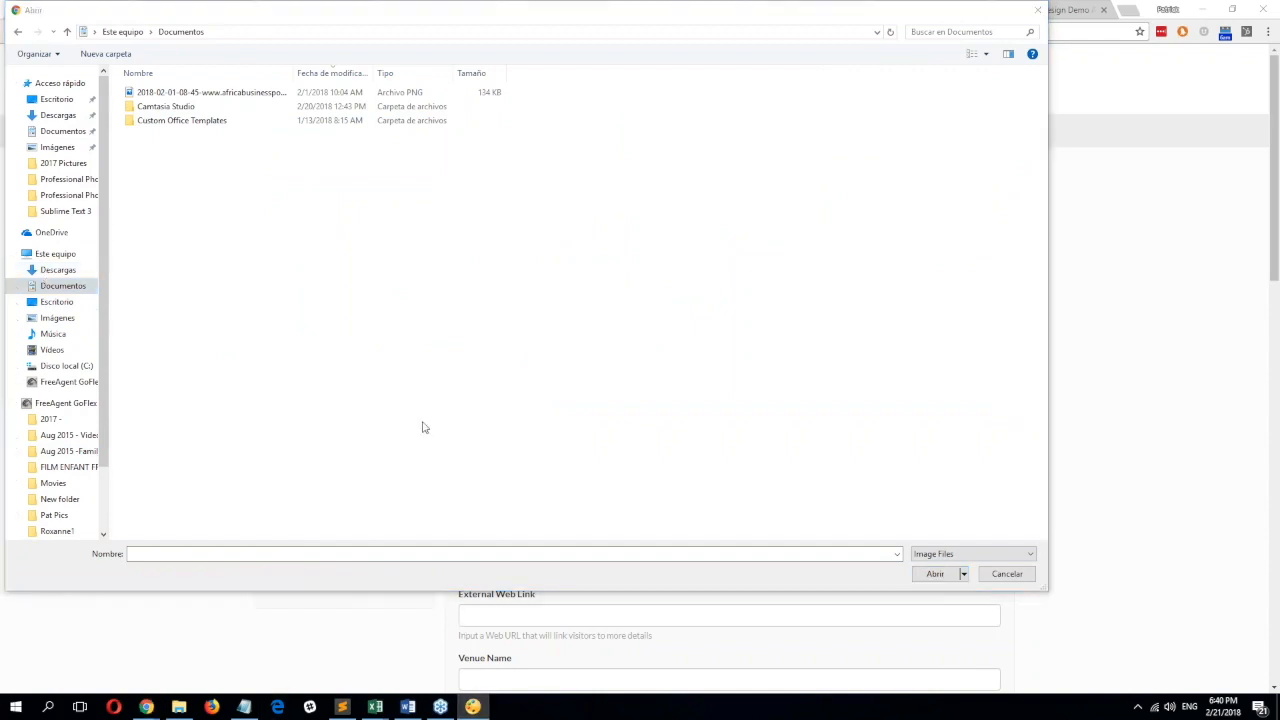
{"action": "left_click", "coordinate": [56, 318]}
{"action": "double_click", "coordinate": [407, 285]}
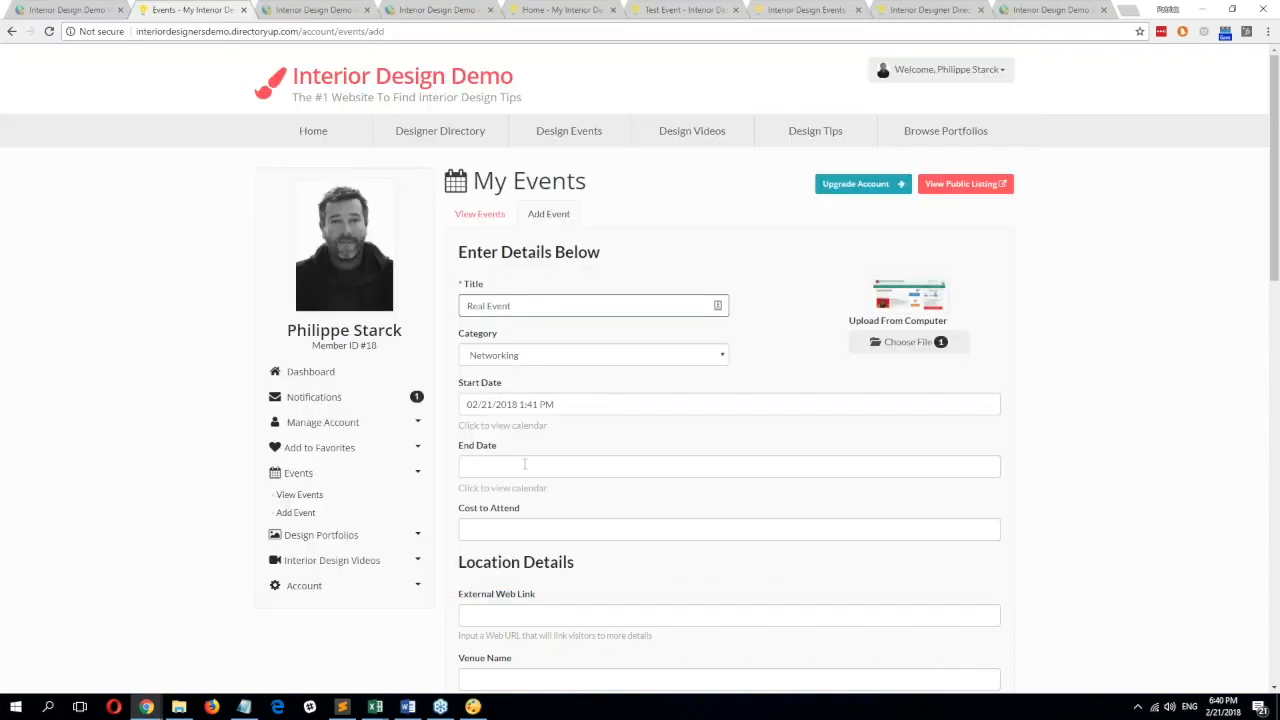
Set the event start date to 03/01/2018.
{"action": "left_click", "coordinate": [532, 402]}
{"action": "left_click", "coordinate": [550, 570]}
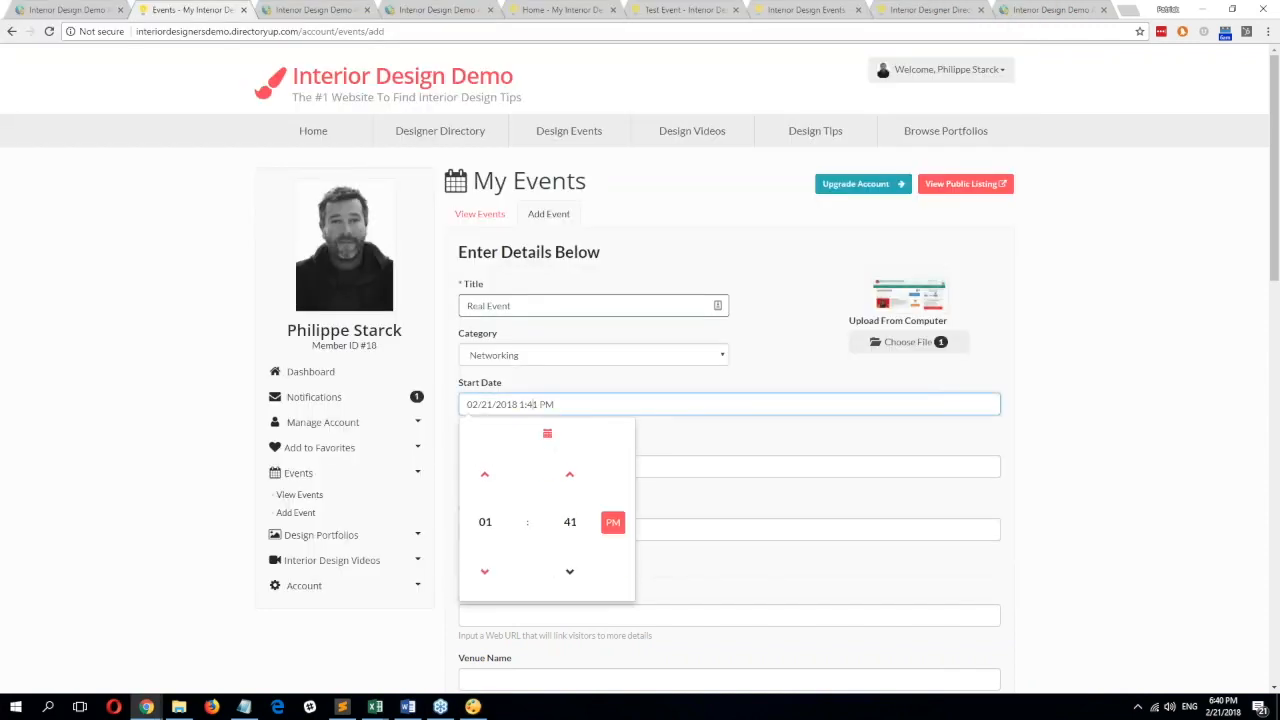
{"action": "left_click", "coordinate": [540, 434]}
{"action": "left_click", "coordinate": [571, 550]}
{"action": "left_click", "coordinate": [680, 505]}
Set the end date to 04/19/2018 and save the event.
{"action": "left_click", "coordinate": [700, 466]}
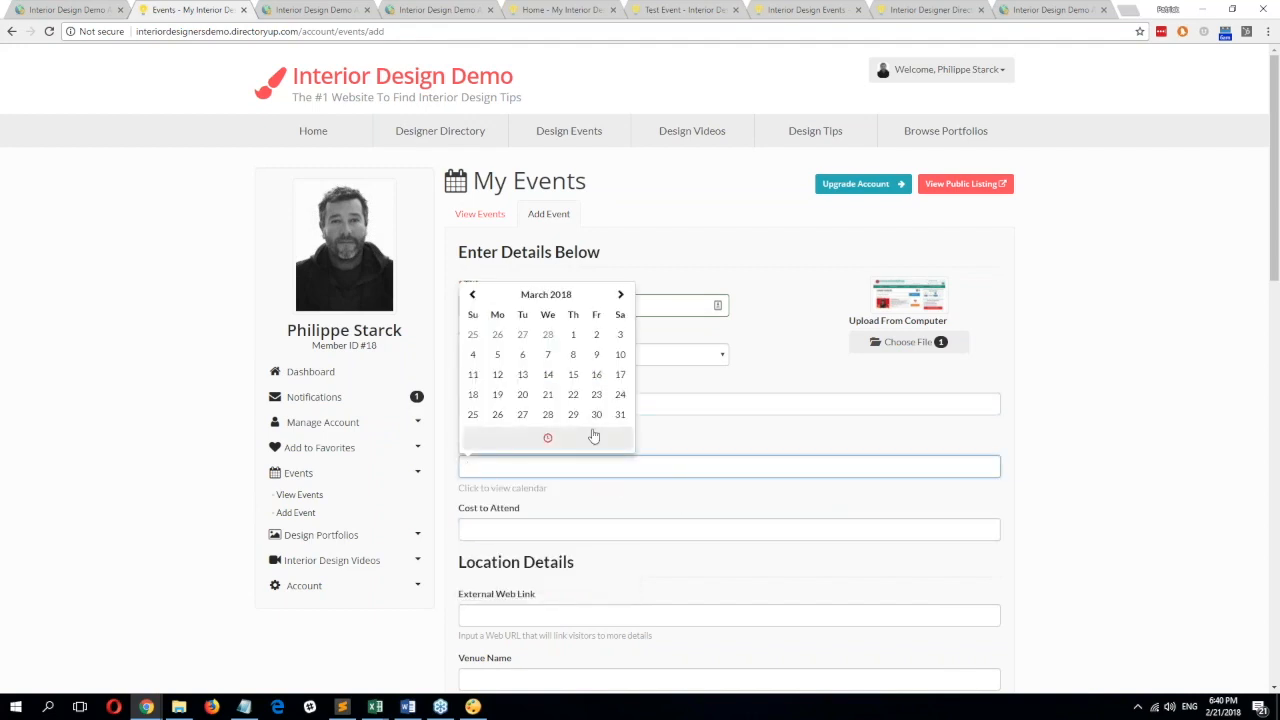
{"action": "left_click", "coordinate": [620, 294]}
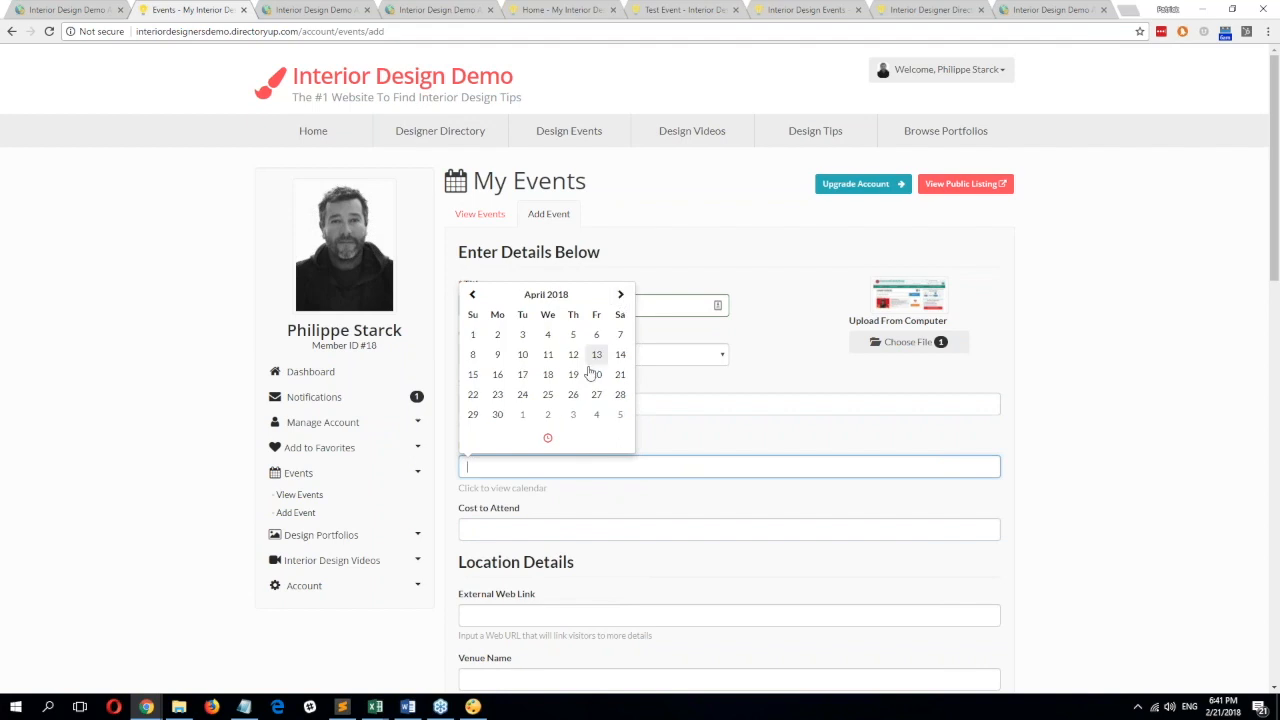
{"action": "left_click", "coordinate": [581, 382]}
{"action": "scroll", "coordinate": [1143, 314], "scroll_direction": "down", "scroll_amount": 3}
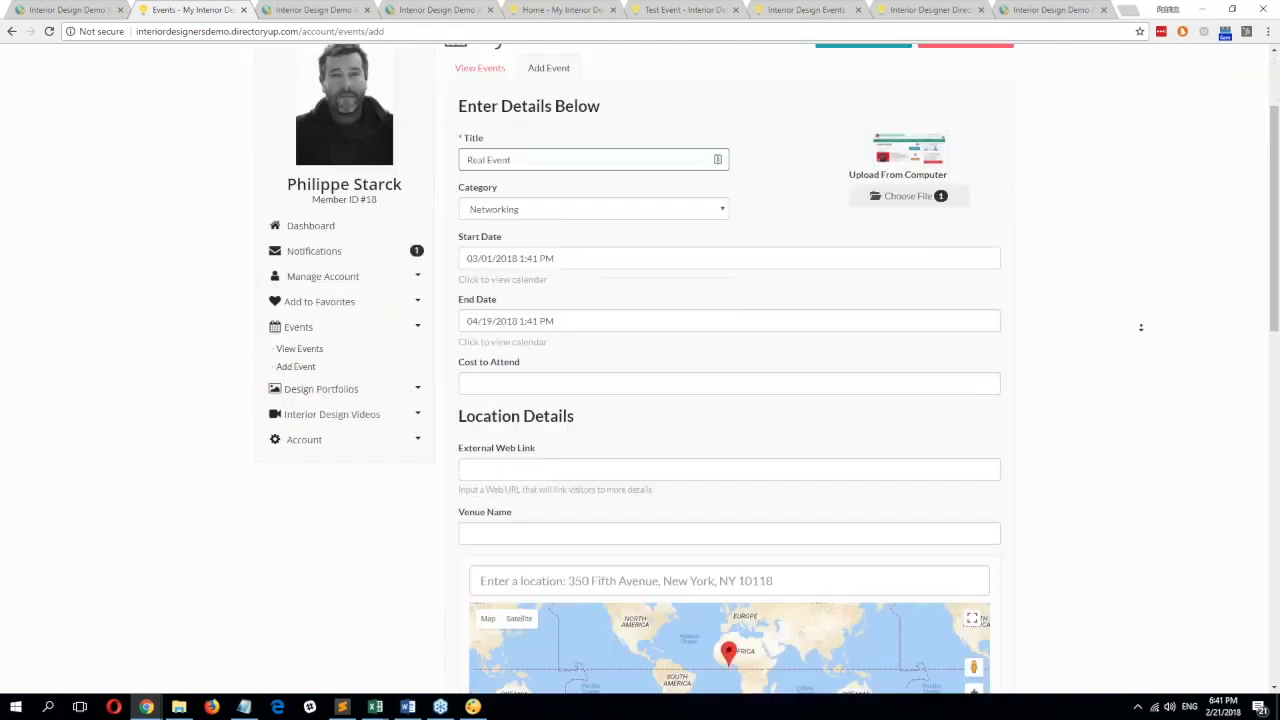
{"action": "scroll", "coordinate": [1141, 327], "scroll_direction": "down", "scroll_amount": 15}
{"action": "left_click", "coordinate": [862, 311]}
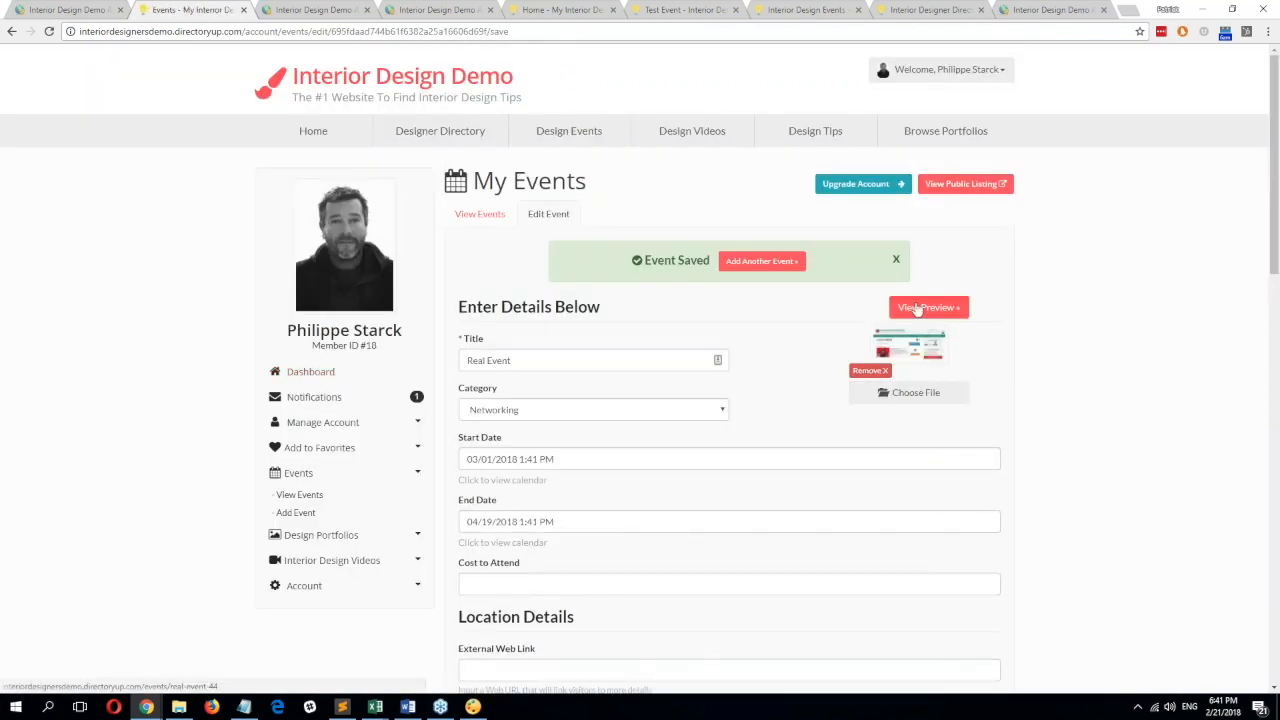
Preview Real Event's public page, then open the Design Events listing.
{"action": "left_click", "coordinate": [917, 306]}
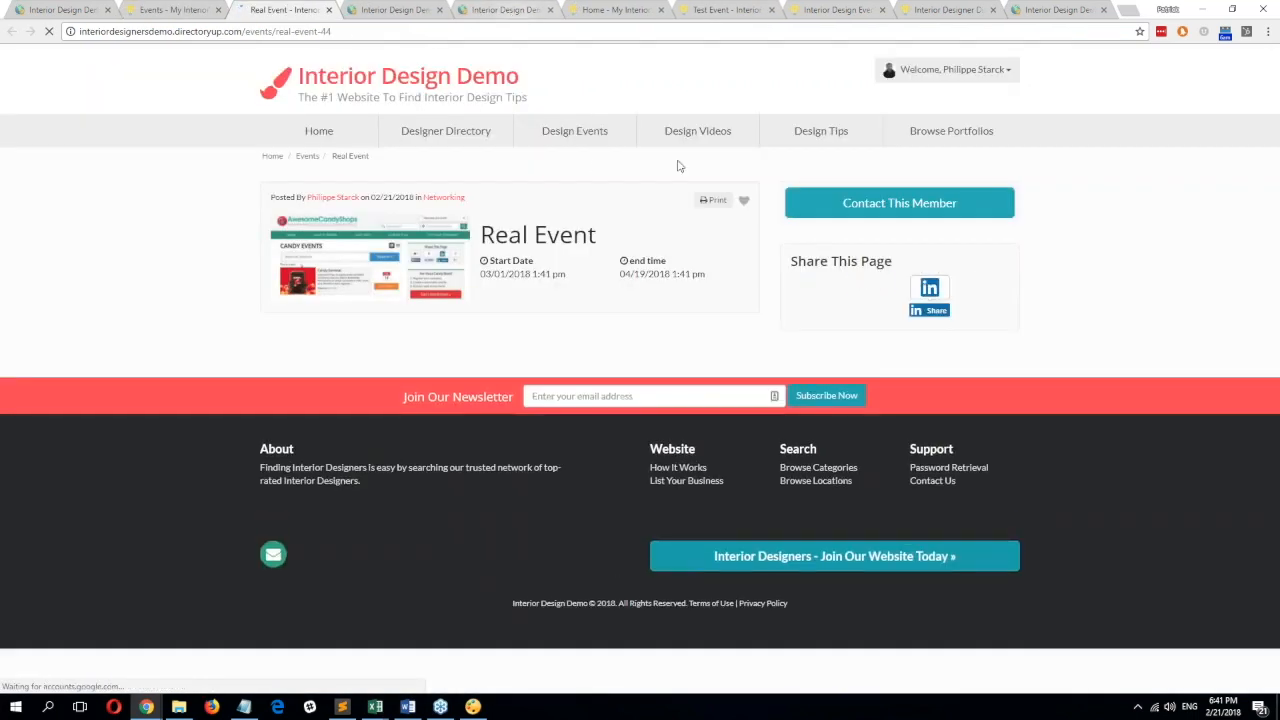
{"action": "left_click", "coordinate": [570, 136]}
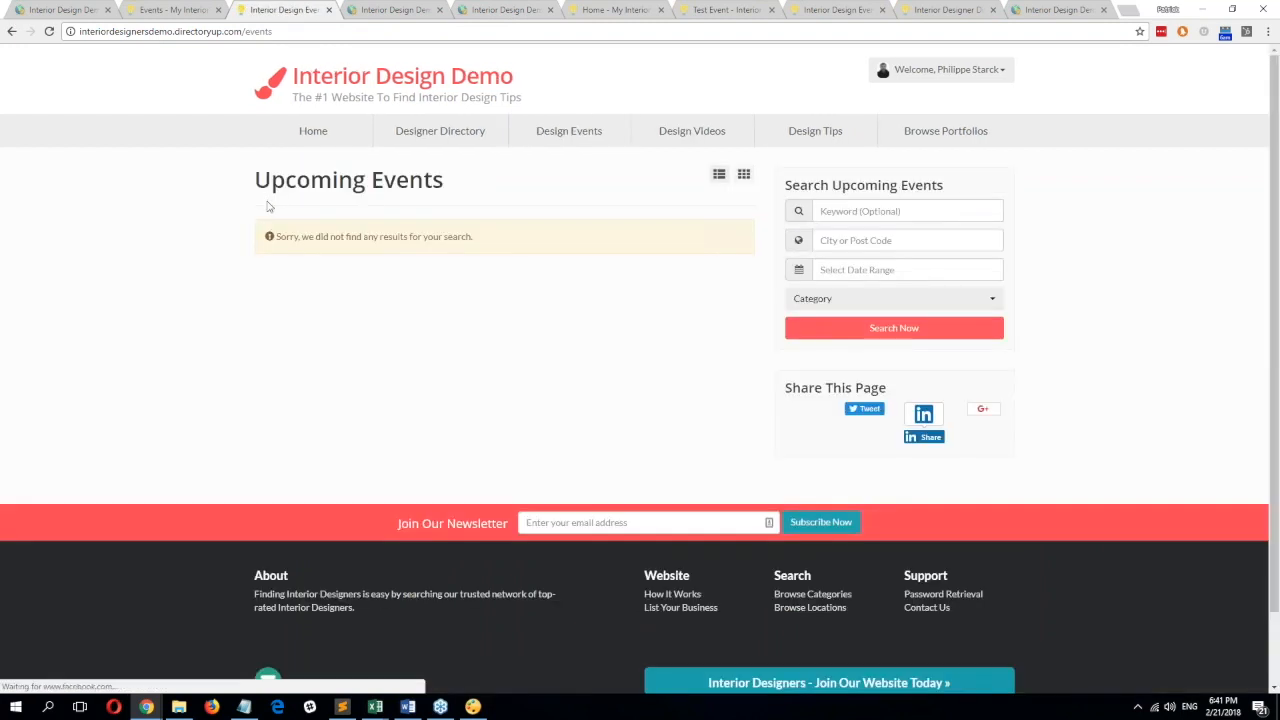
Show the member-submitted event posts in the admin Manage Posts list, where Real Event and Test Event are unpublished.
{"action": "left_click", "coordinate": [63, 10]}
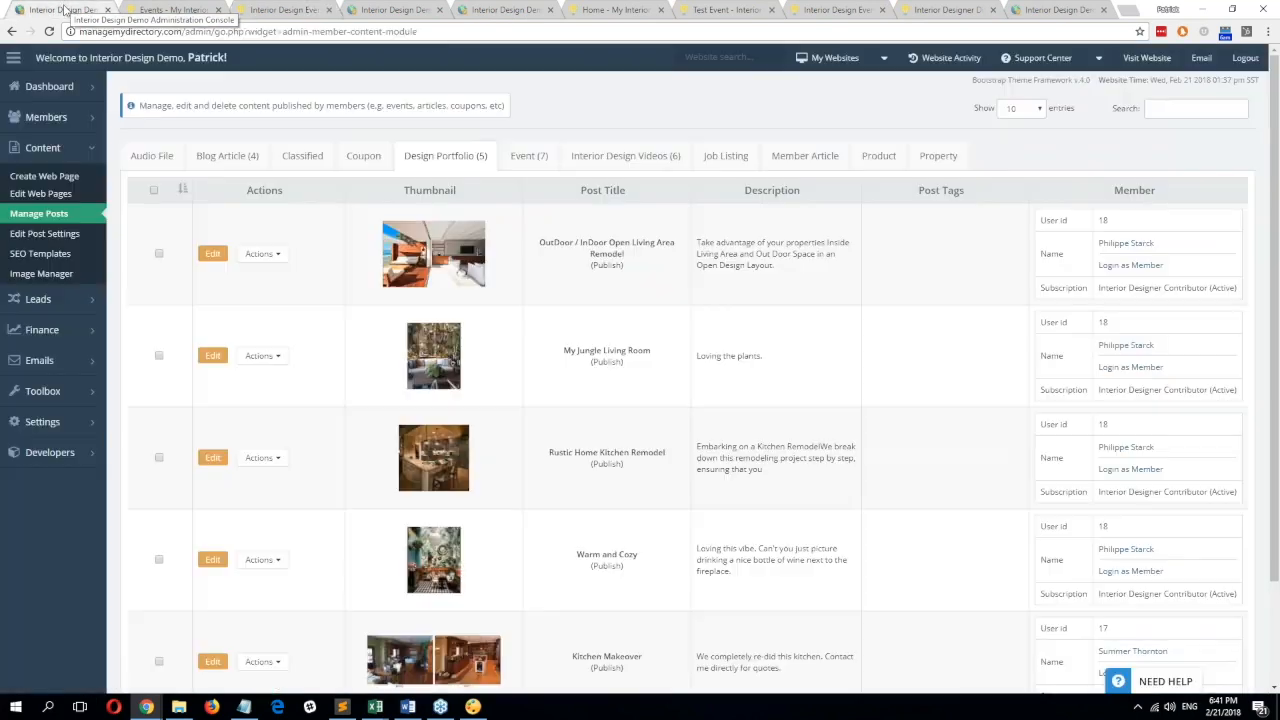
{"action": "left_click", "coordinate": [45, 214]}
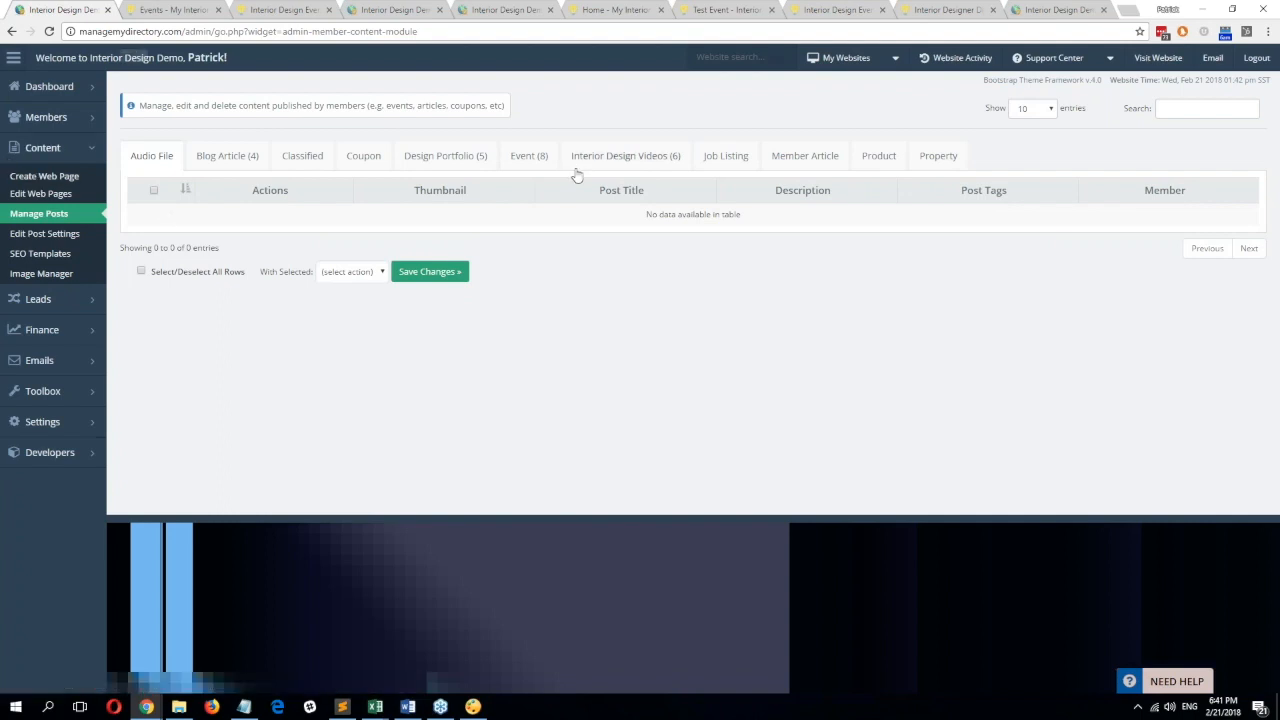
{"action": "left_click", "coordinate": [541, 168]}
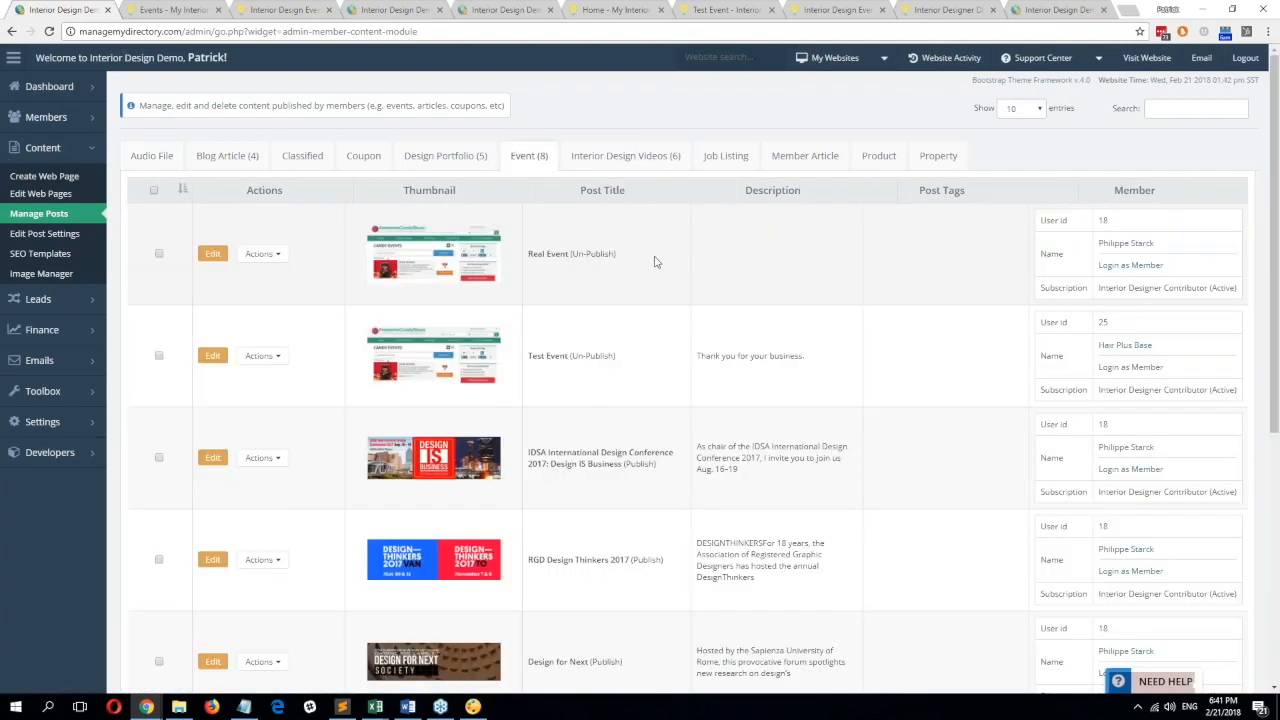
{"action": "left_click_drag", "start_coordinate": [632, 258], "coordinate": [546, 254]}
{"action": "left_click_drag", "start_coordinate": [628, 357], "coordinate": [530, 355]}
{"action": "left_click_drag", "start_coordinate": [637, 244], "coordinate": [552, 250]}
{"action": "left_click", "coordinate": [558, 253]}
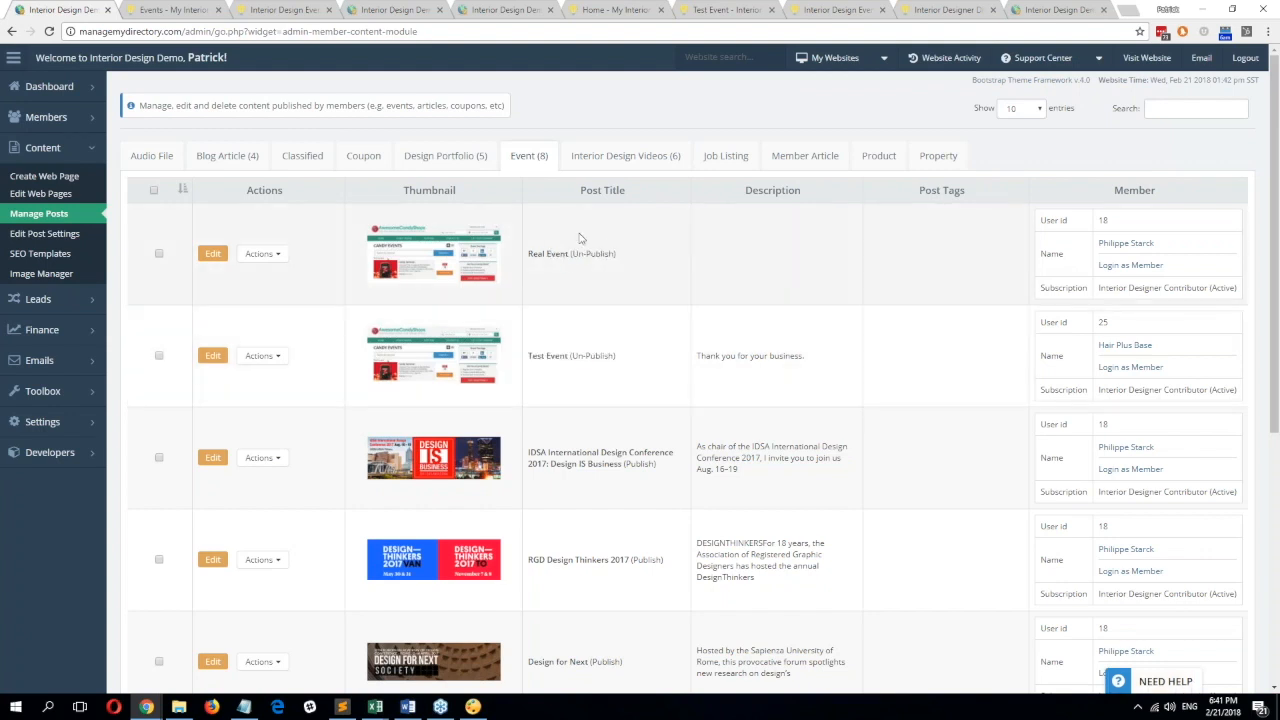
Publish Real Event, then reload the Upcoming Events page to see it dated 03/01/2018.
{"action": "left_click", "coordinate": [160, 256]}
{"action": "scroll", "coordinate": [686, 251], "scroll_direction": "down", "scroll_amount": 1}
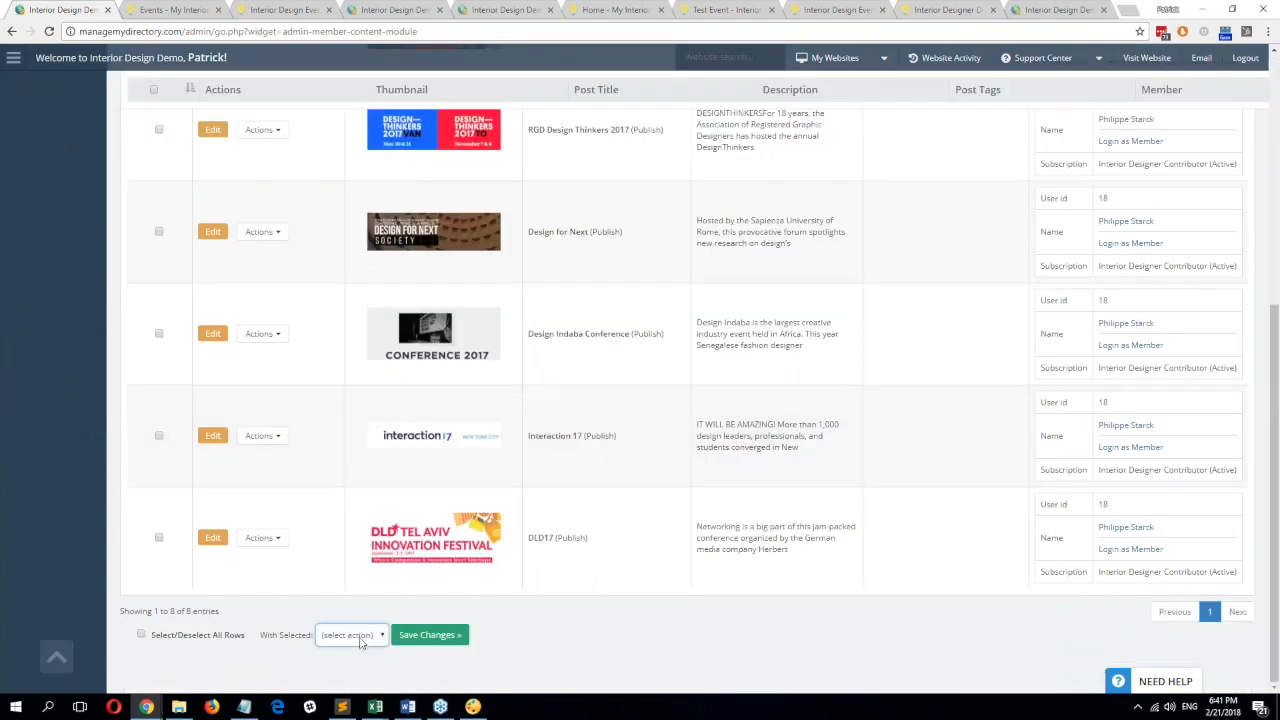
{"action": "left_click", "coordinate": [357, 634]}
{"action": "left_click", "coordinate": [350, 612]}
{"action": "left_click", "coordinate": [416, 640]}
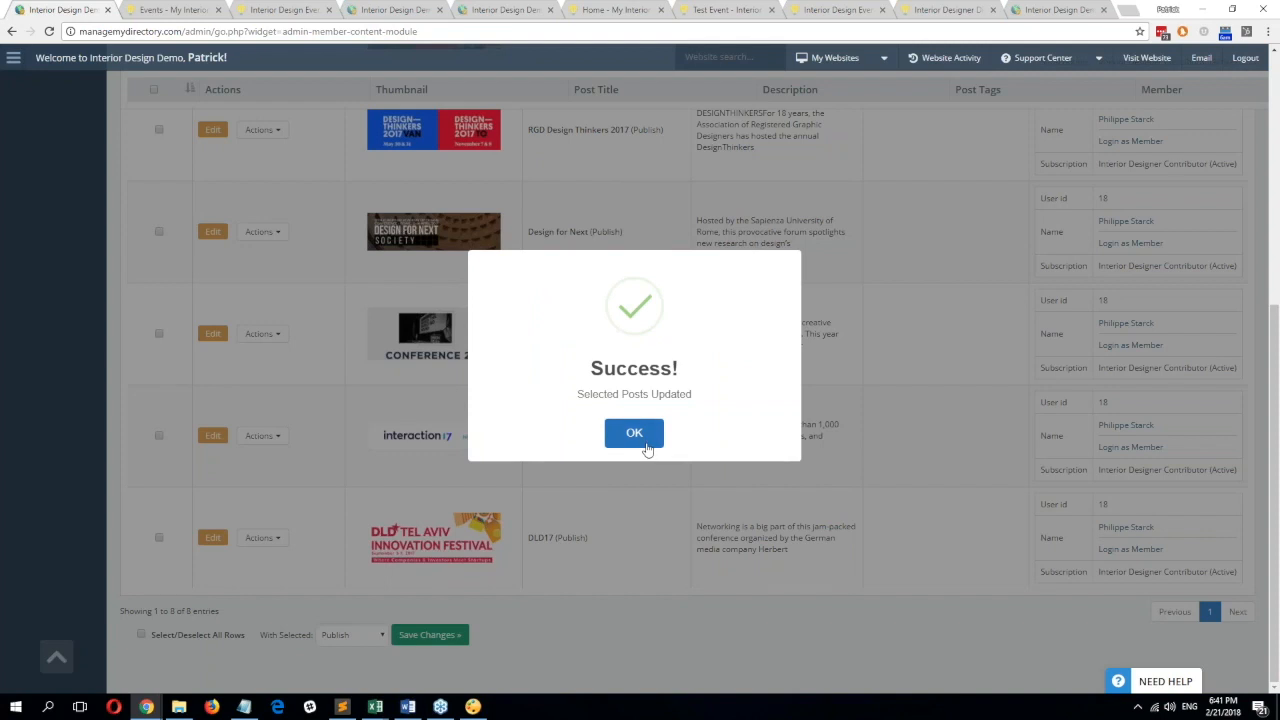
{"action": "left_click", "coordinate": [646, 447]}
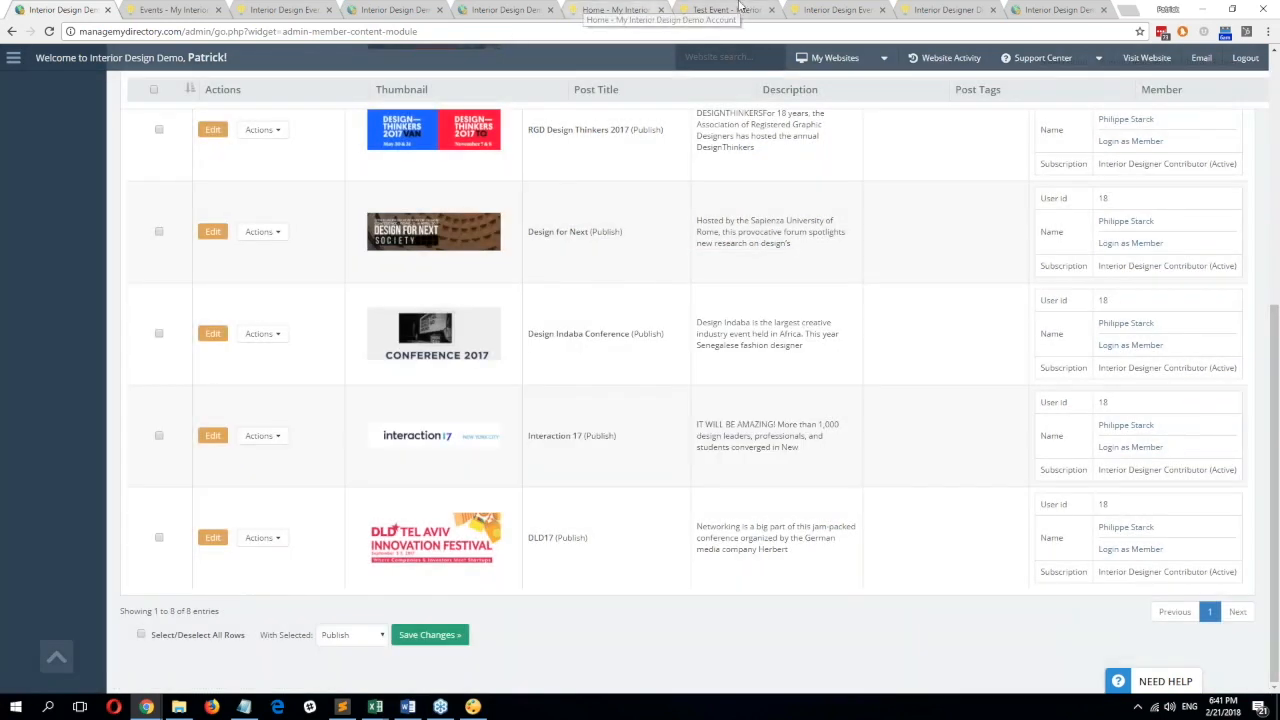
{"action": "left_click", "coordinate": [738, 9]}
{"action": "left_click", "coordinate": [569, 131]}
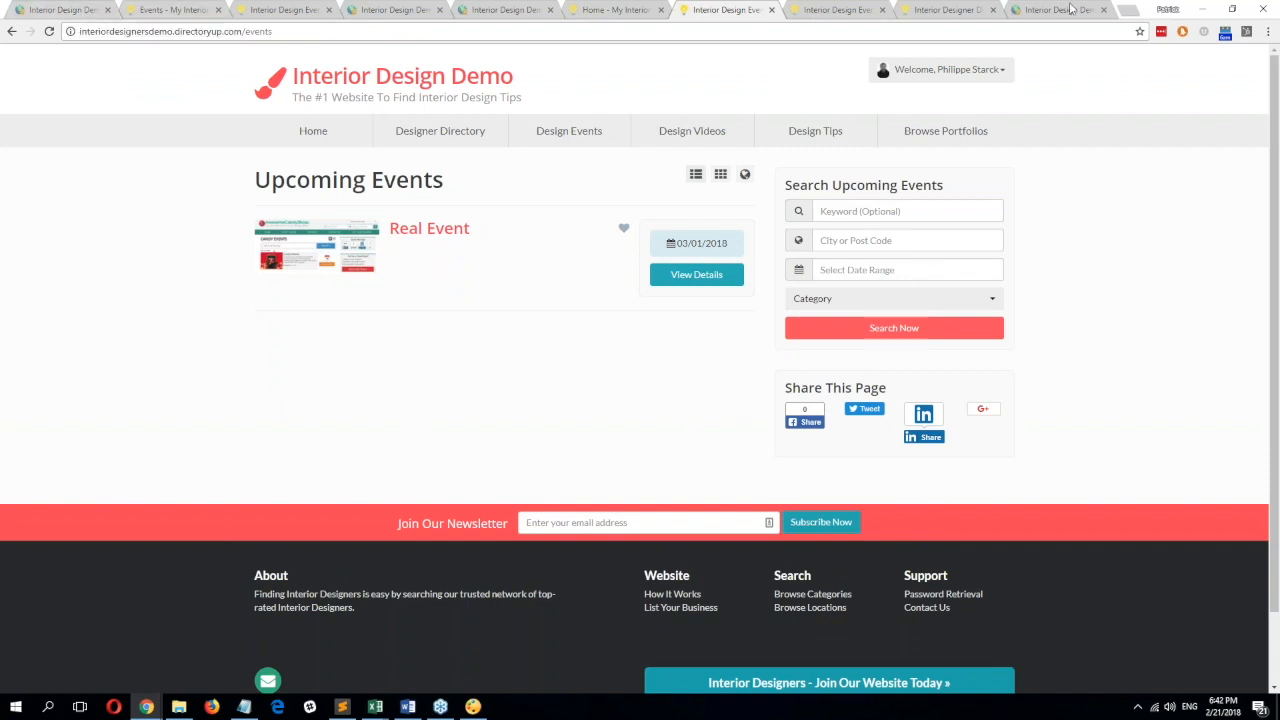
Review the member's saved event in My Events, then return to the admin list showing Real Event published.
{"action": "left_click", "coordinate": [187, 8]}
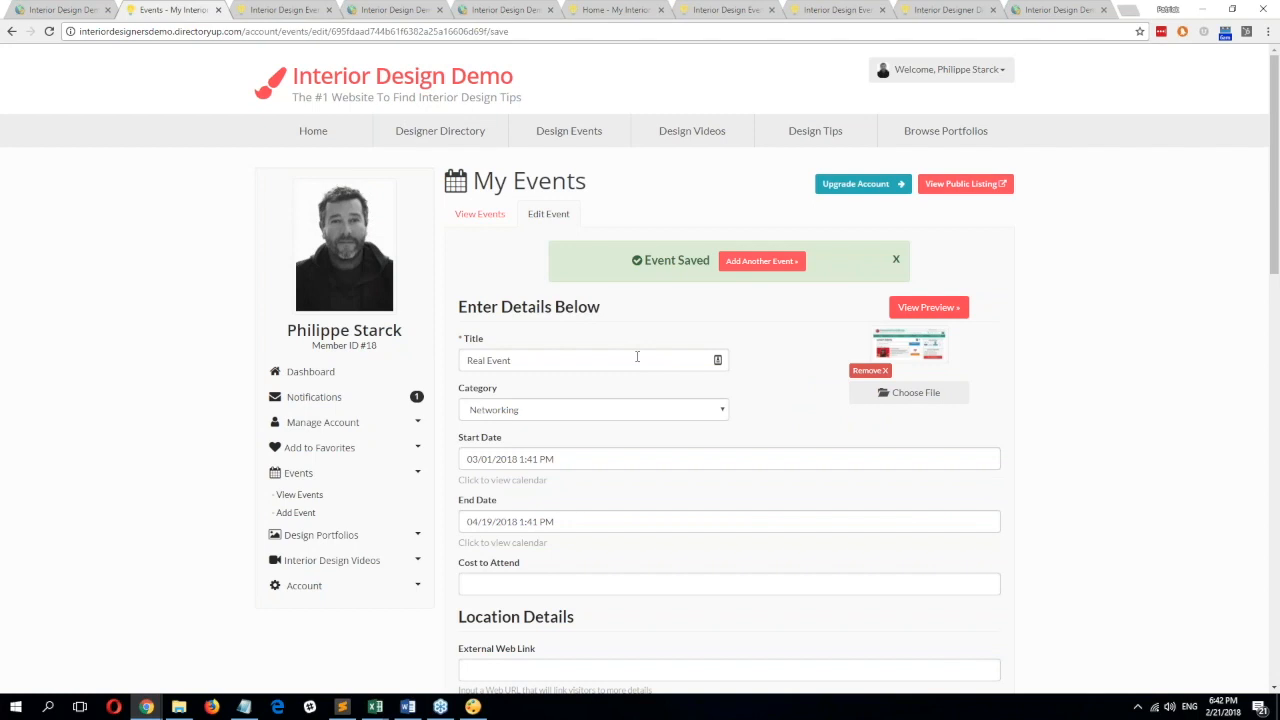
{"action": "scroll", "coordinate": [1094, 349], "scroll_direction": "down", "scroll_amount": 5}
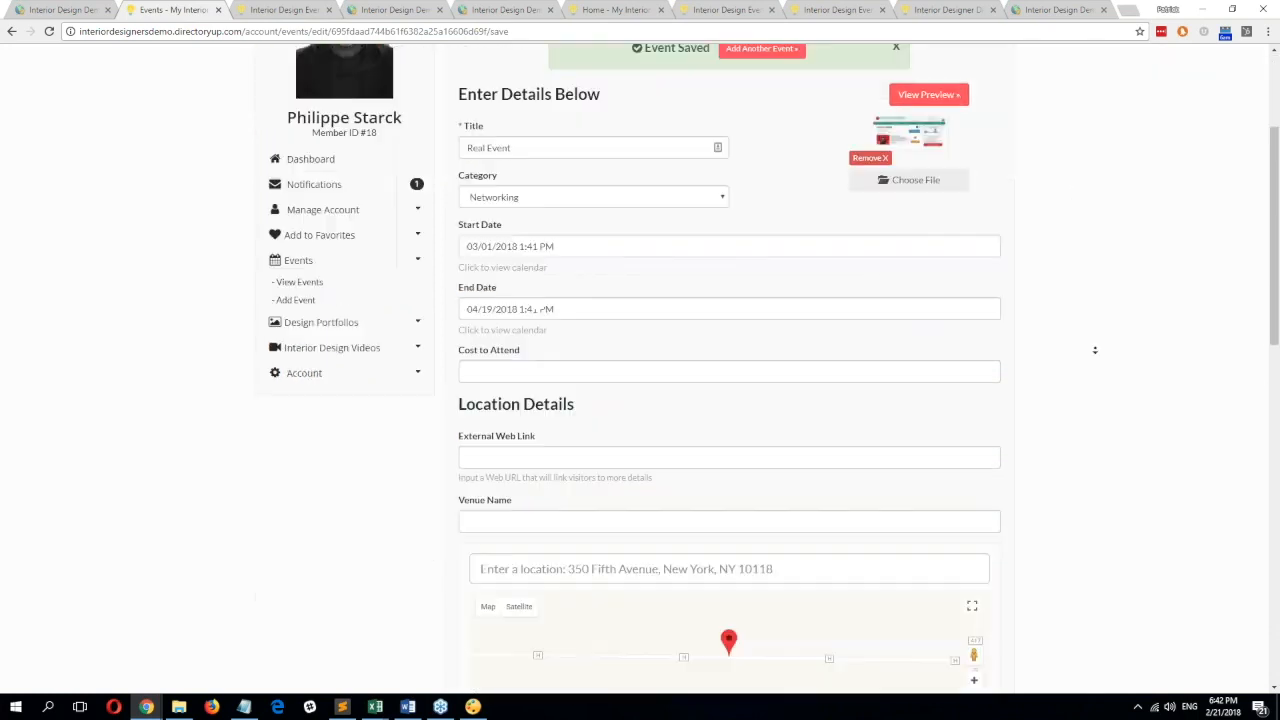
{"action": "scroll", "coordinate": [265, 434], "scroll_direction": "down", "scroll_amount": 6}
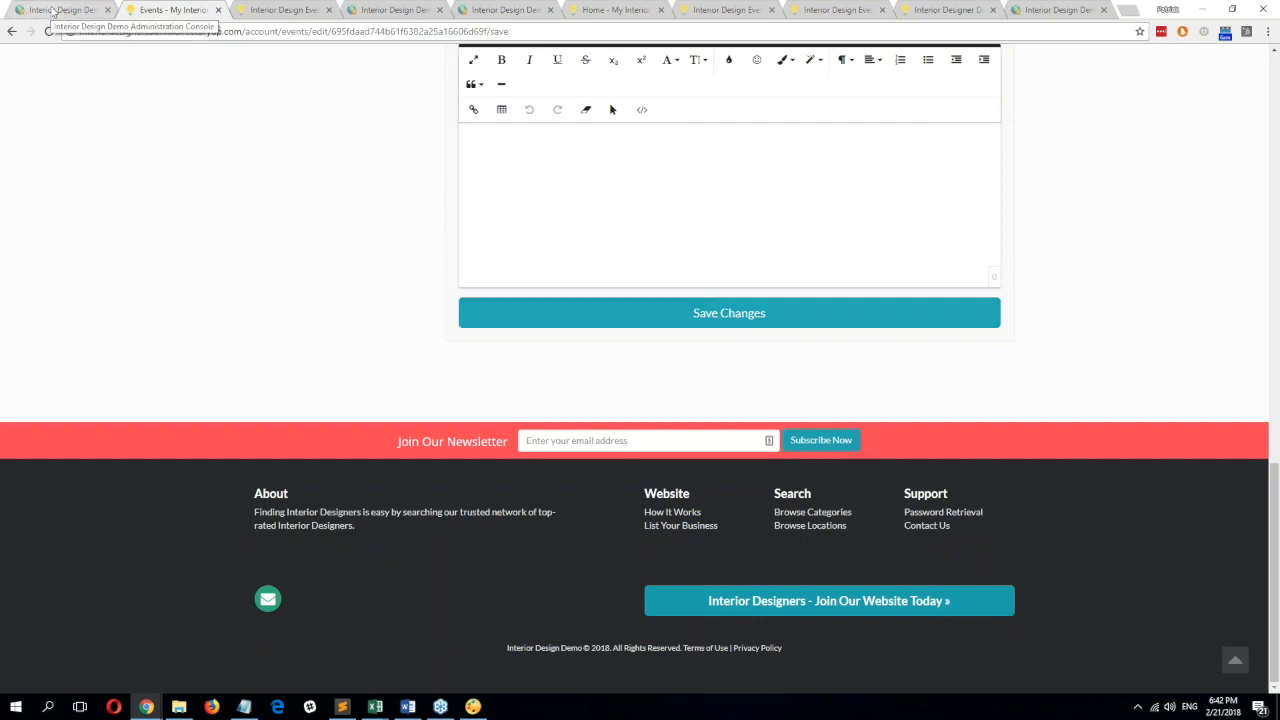
{"action": "left_click", "coordinate": [52, 10]}
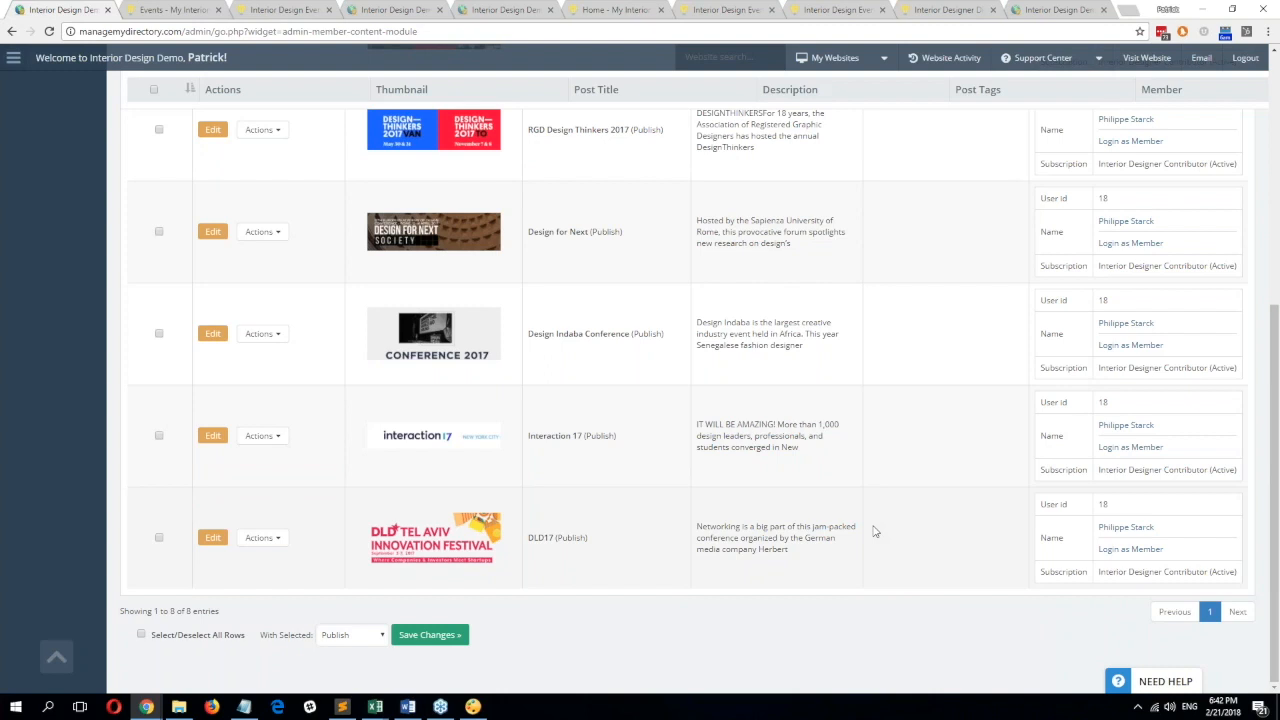
{"action": "scroll", "coordinate": [853, 392], "scroll_direction": "up", "scroll_amount": 5}
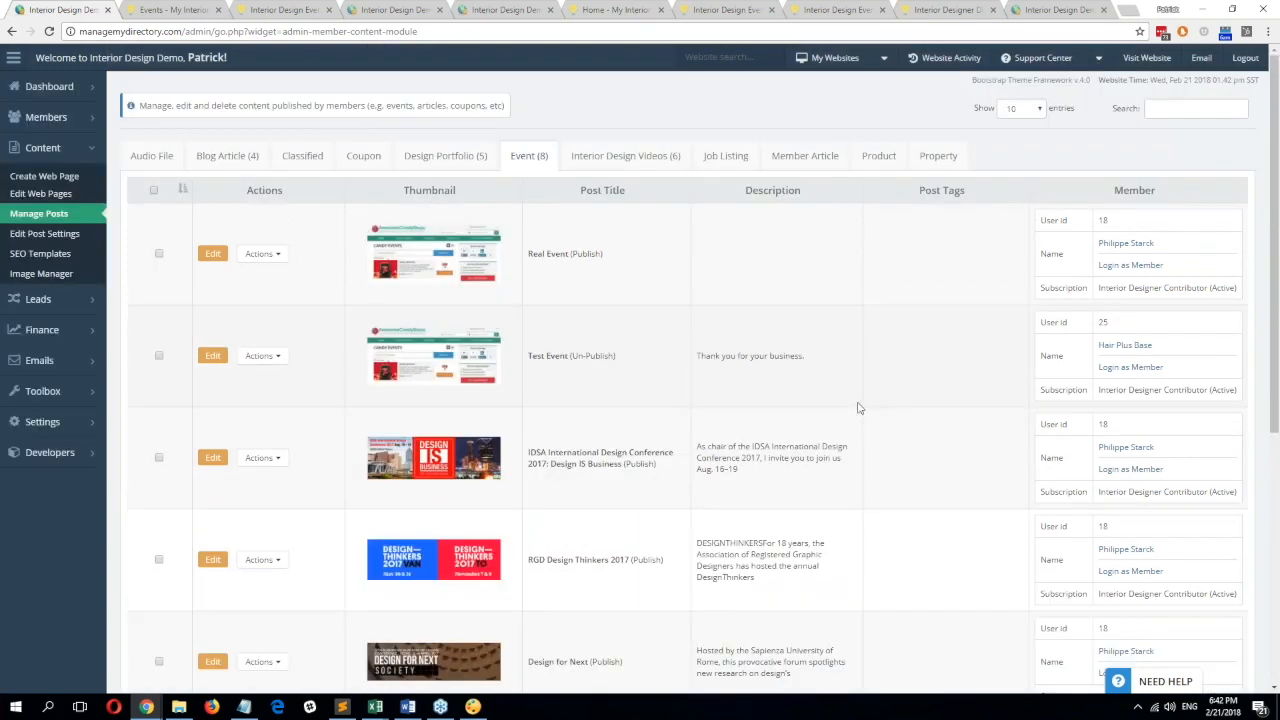
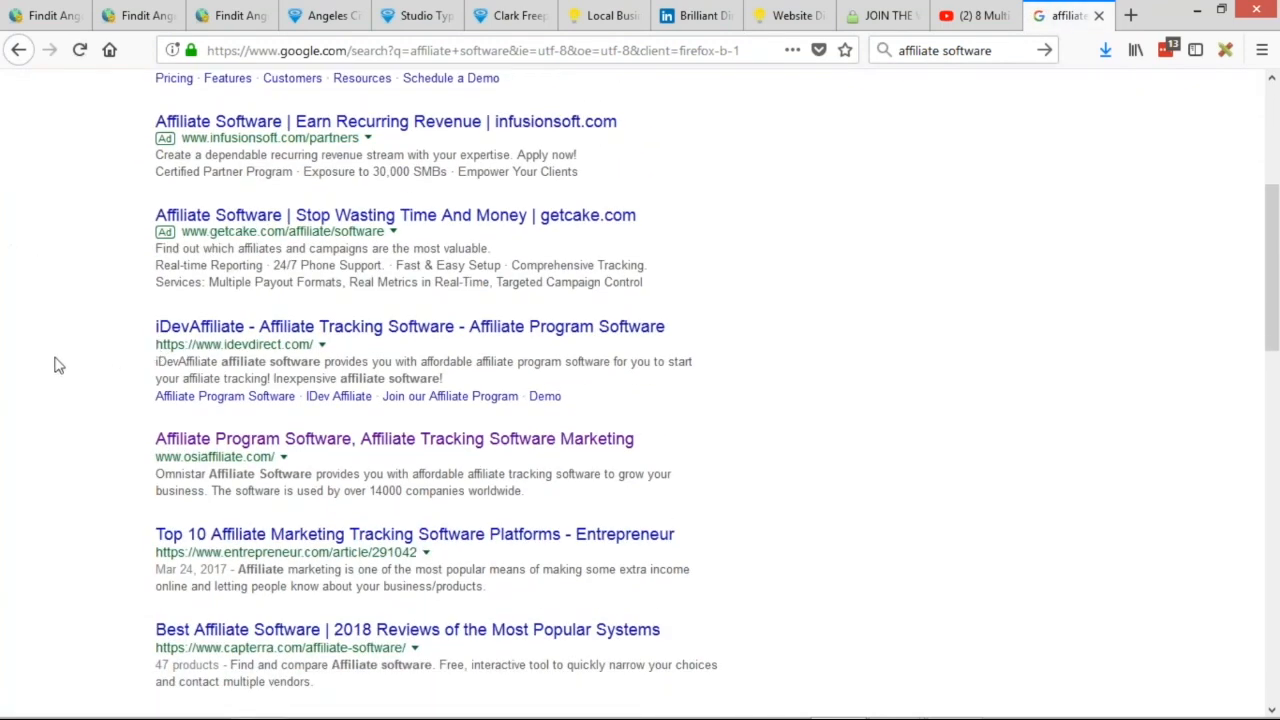
{"action": "scroll", "coordinate": [35, 375], "scroll_direction": "down", "scroll_amount": 1}
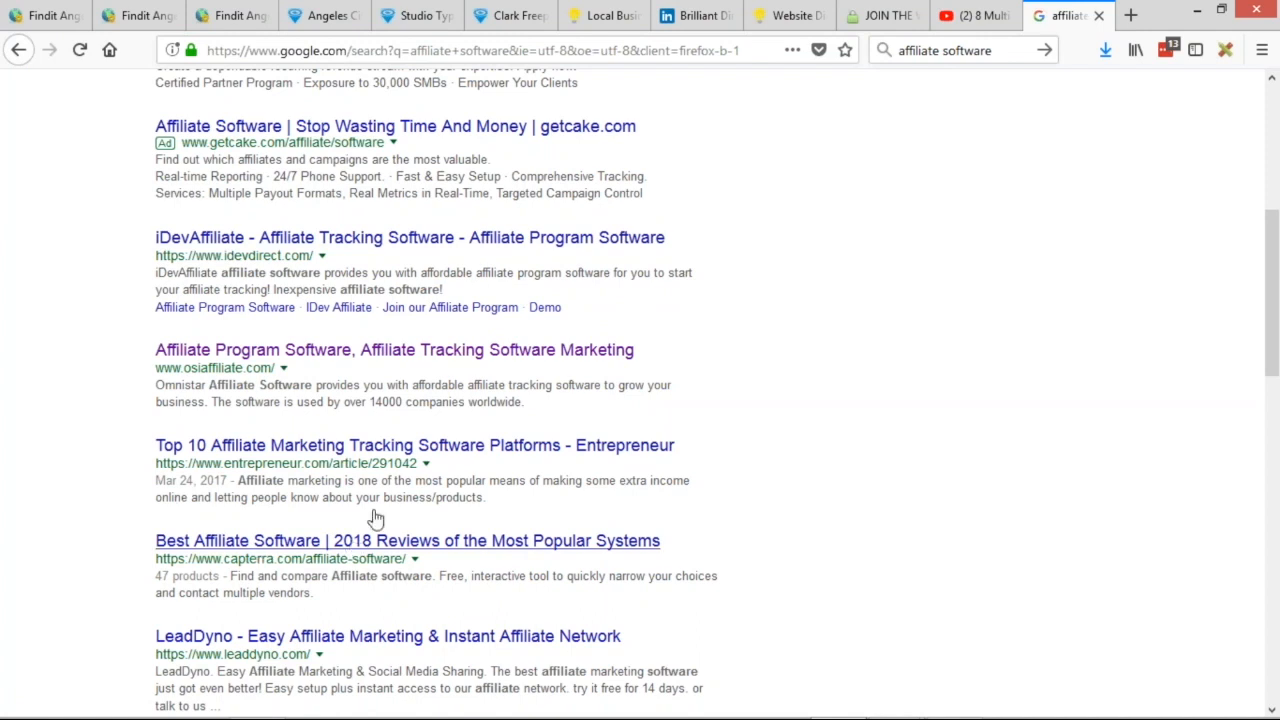
Open Capterra's 'Best Affiliate Software | 2018 Reviews of the Most Popular Systems' page from the Google results.
{"action": "scroll", "coordinate": [400, 450], "scroll_direction": "down", "scroll_amount": 3}
{"action": "left_click", "coordinate": [390, 372]}
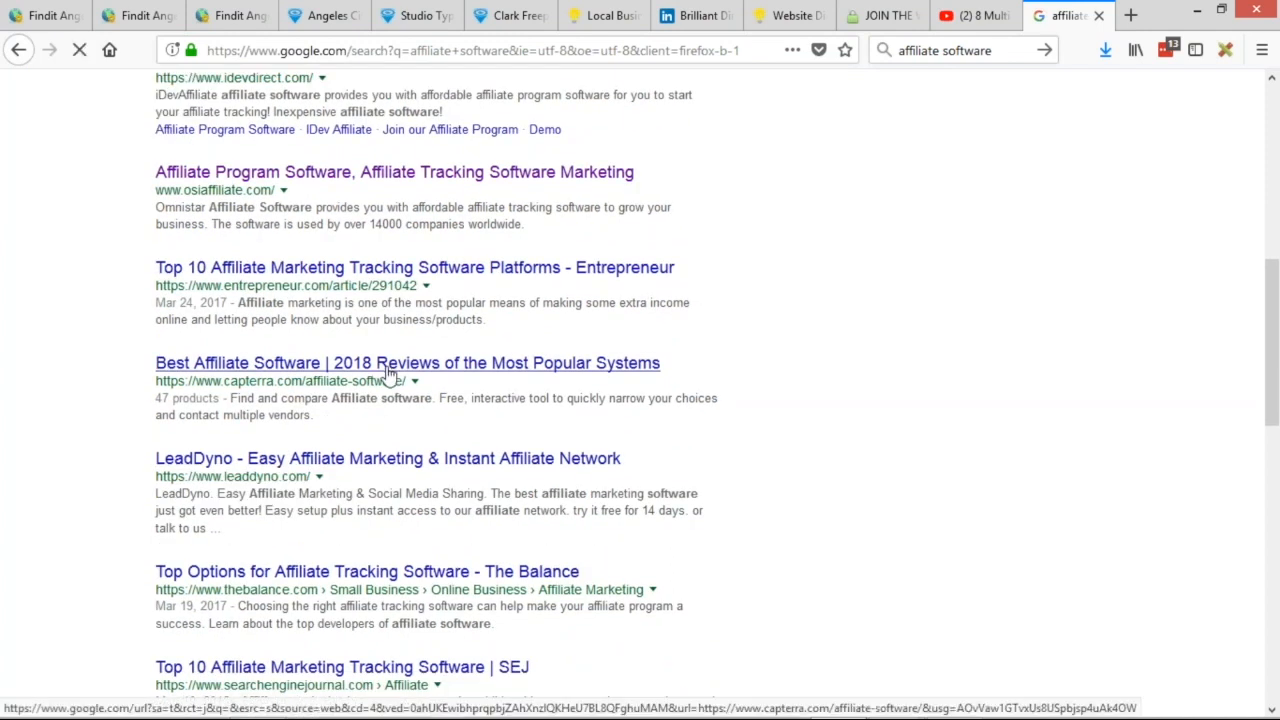
{"action": "scroll", "coordinate": [550, 370], "scroll_direction": "up", "scroll_amount": 1}
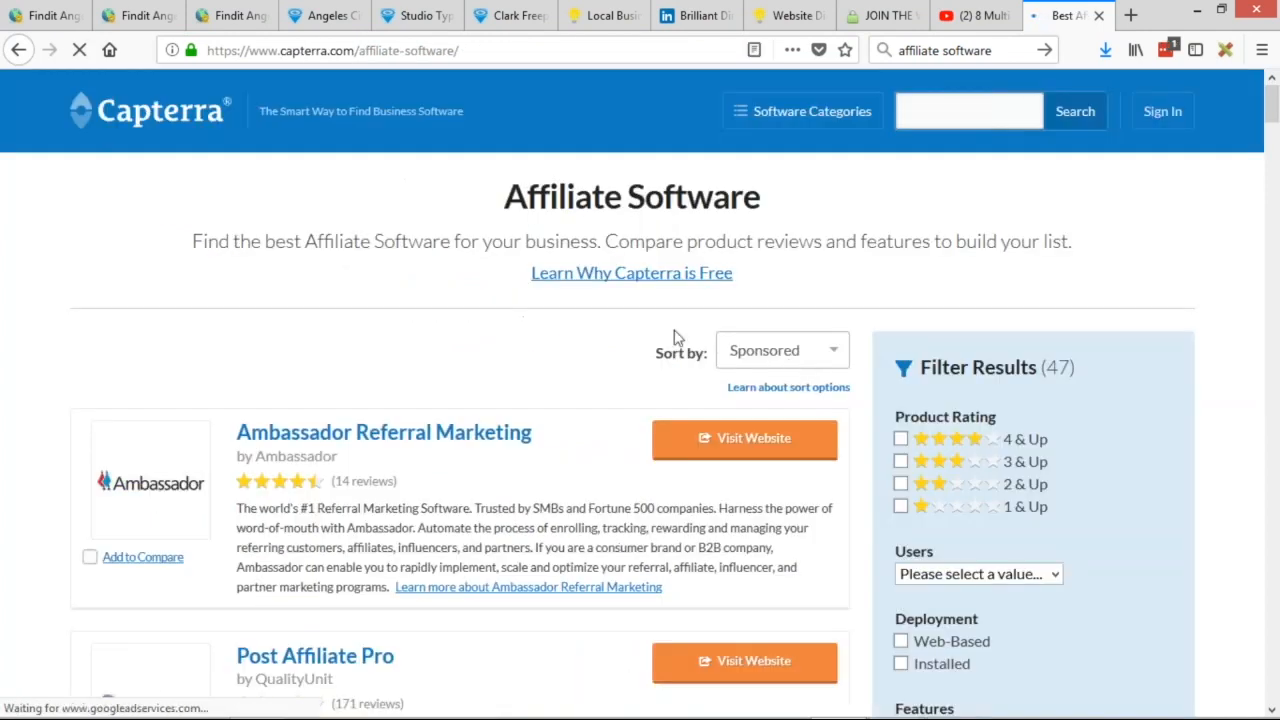
Browse Capterra's 47 affiliate software products, then return to the Findit Angeles admin console.
{"action": "scroll", "coordinate": [350, 274], "scroll_direction": "down", "scroll_amount": 1}
{"action": "scroll", "coordinate": [350, 274], "scroll_direction": "down", "scroll_amount": 10}
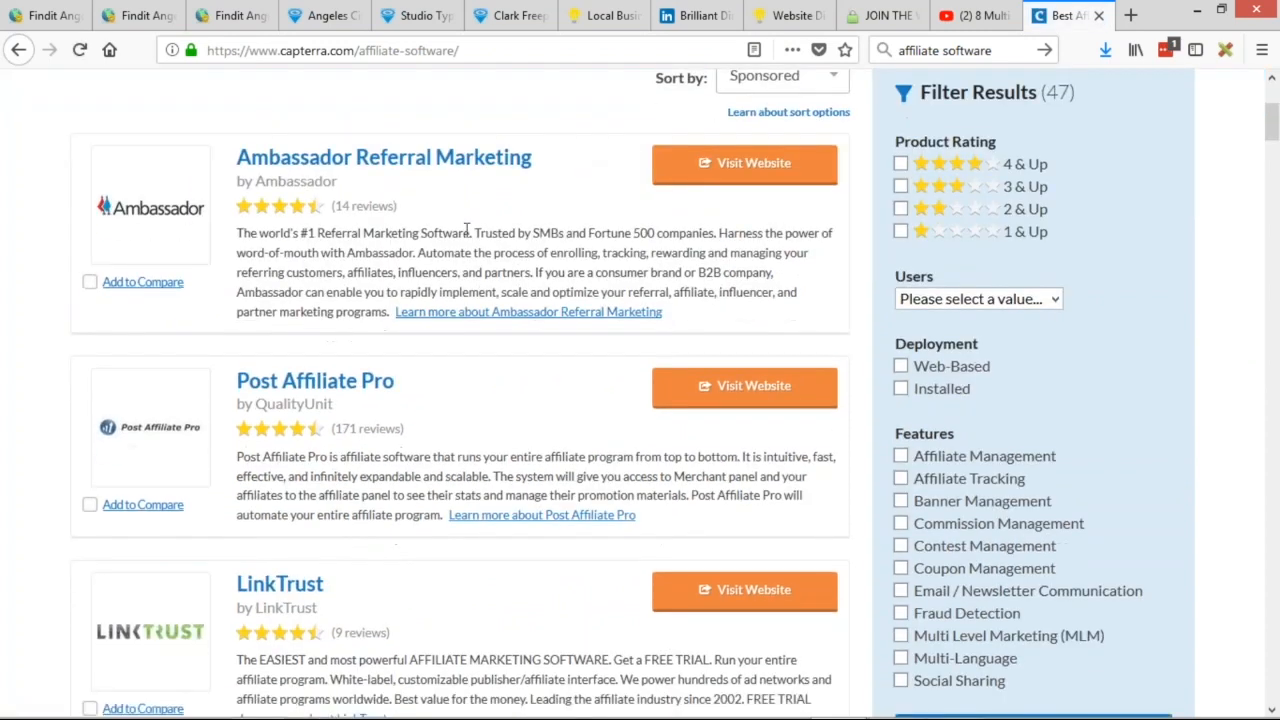
{"action": "scroll", "coordinate": [500, 266], "scroll_direction": "up", "scroll_amount": 10}
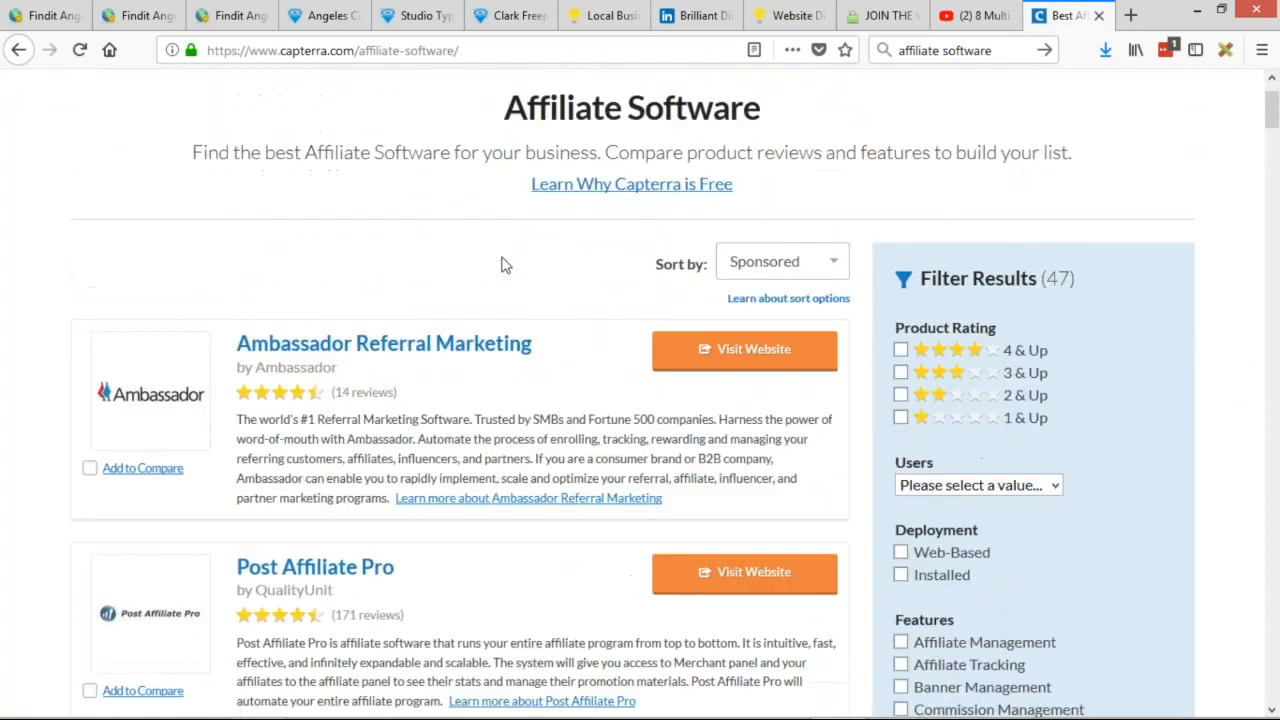
{"action": "scroll", "coordinate": [480, 278], "scroll_direction": "down", "scroll_amount": 2}
{"action": "scroll", "coordinate": [480, 278], "scroll_direction": "up", "scroll_amount": 2}
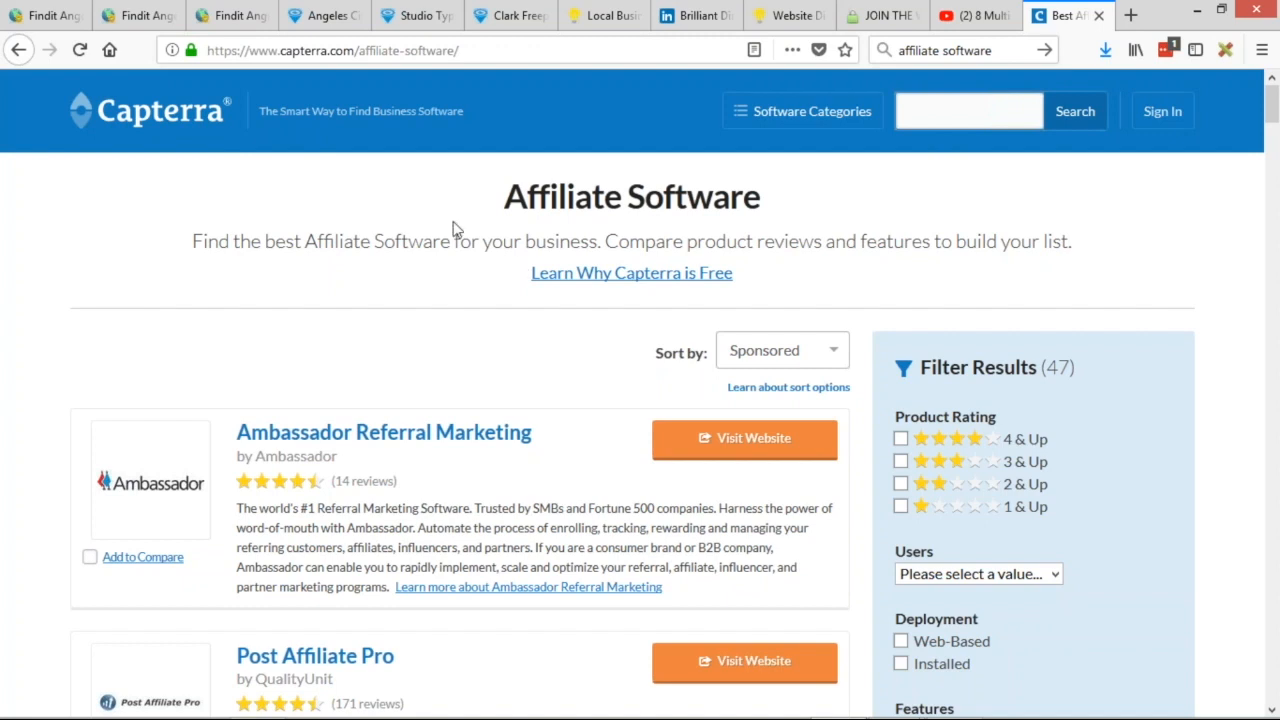
{"action": "scroll", "coordinate": [520, 323], "scroll_direction": "down", "scroll_amount": 3}
{"action": "scroll", "coordinate": [562, 330], "scroll_direction": "down", "scroll_amount": 15}
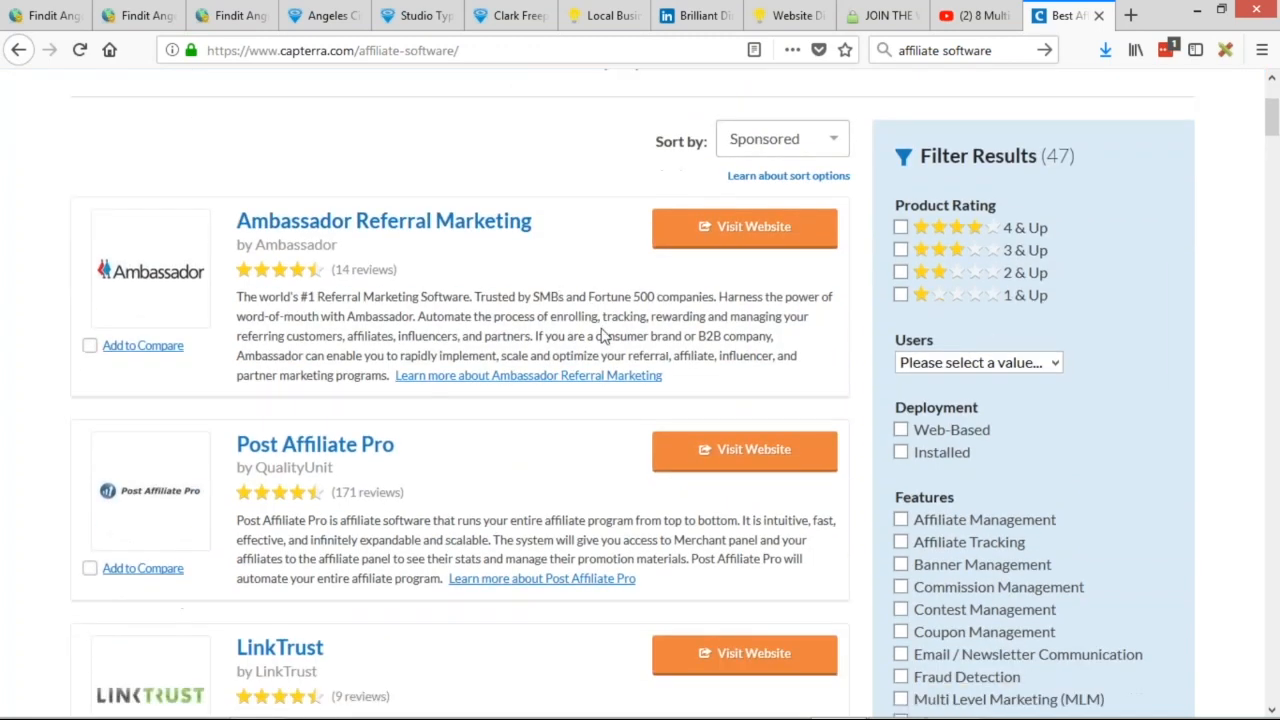
{"action": "scroll", "coordinate": [440, 415], "scroll_direction": "down", "scroll_amount": 7}
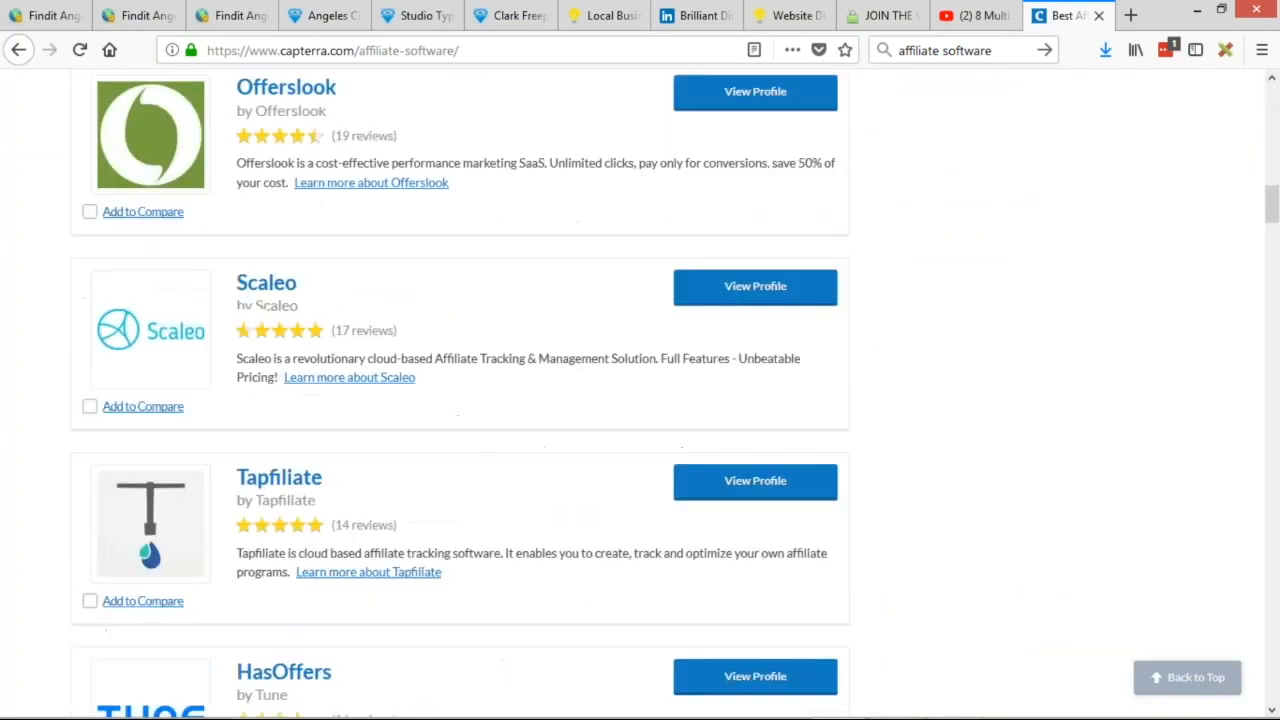
{"action": "scroll", "coordinate": [440, 400], "scroll_direction": "up", "scroll_amount": 20}
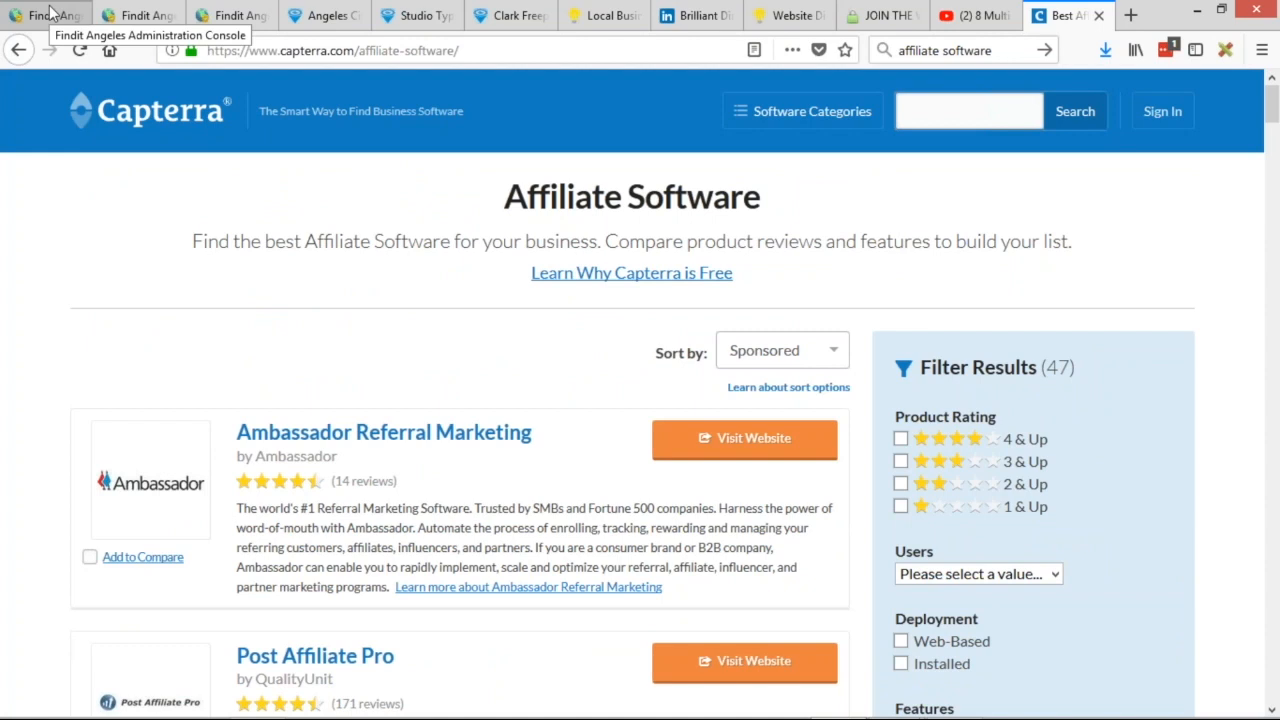
{"action": "left_click", "coordinate": [50, 15]}
Search the site's Widget Manager for 'conversion'.
{"action": "mouse_move", "coordinate": [46, 398]}
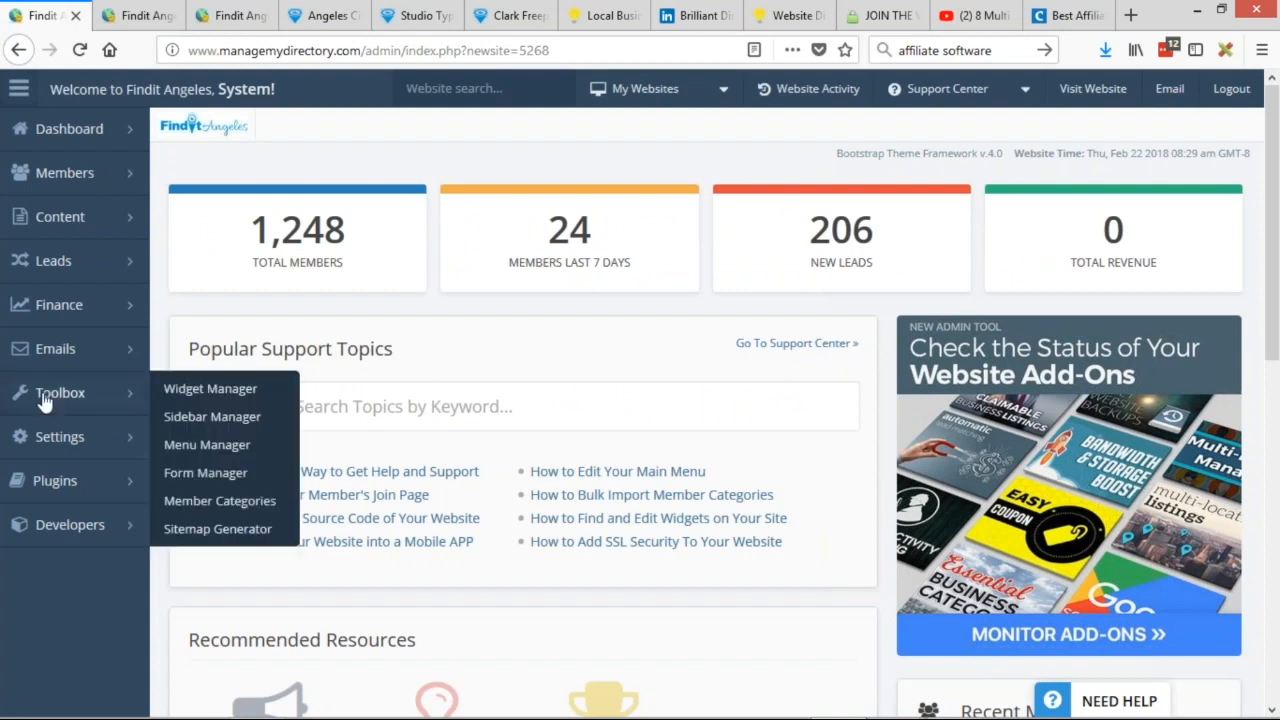
{"action": "left_click", "coordinate": [197, 397]}
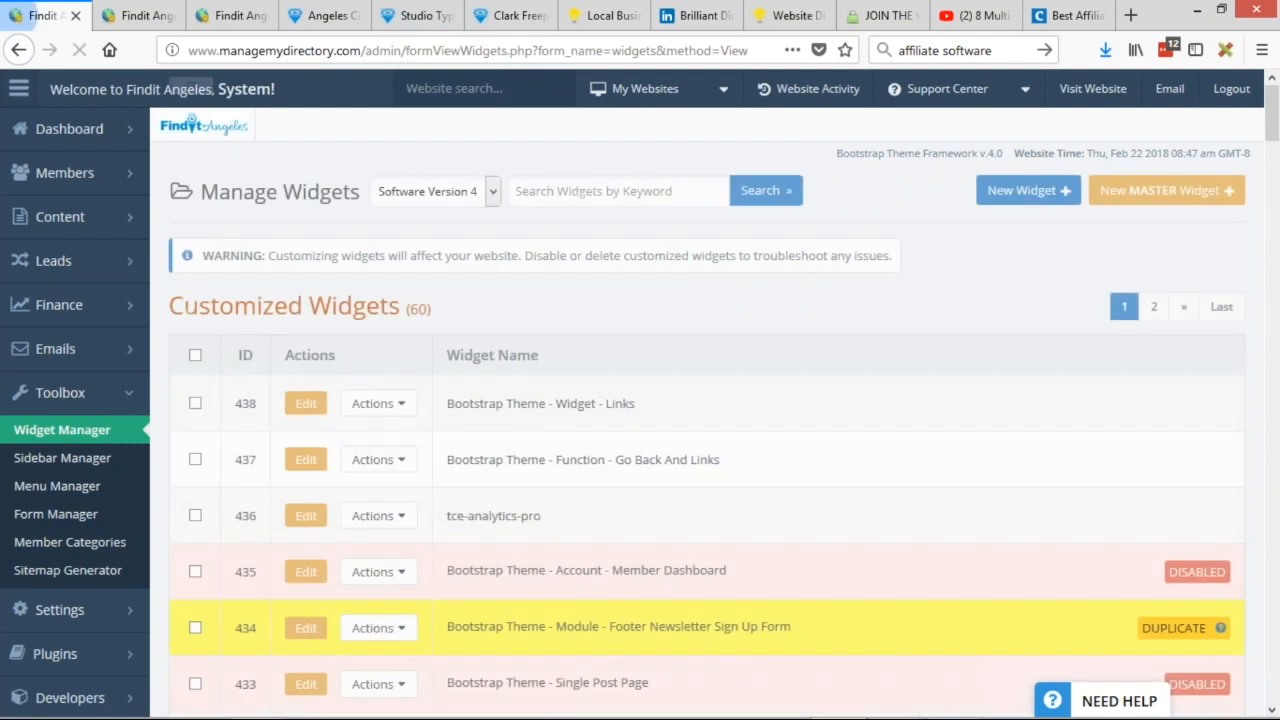
{"action": "left_click", "coordinate": [543, 180]}
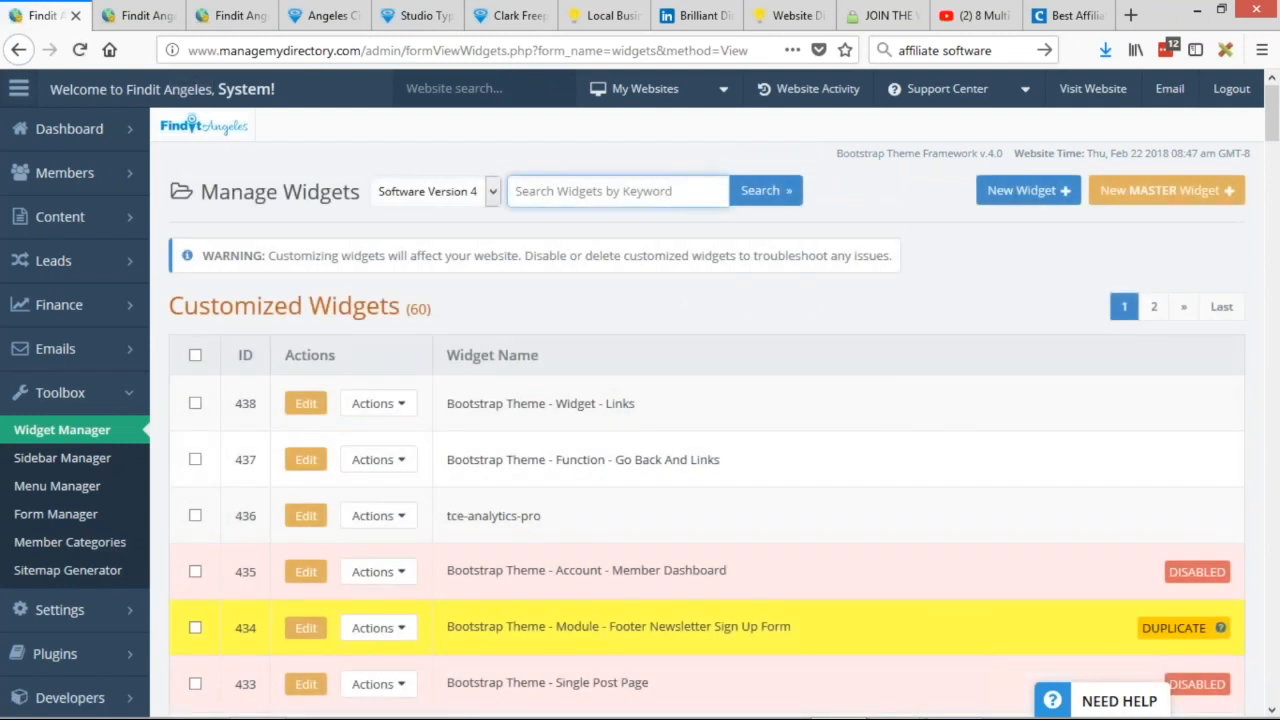
{"action": "type", "text": "conversion"}
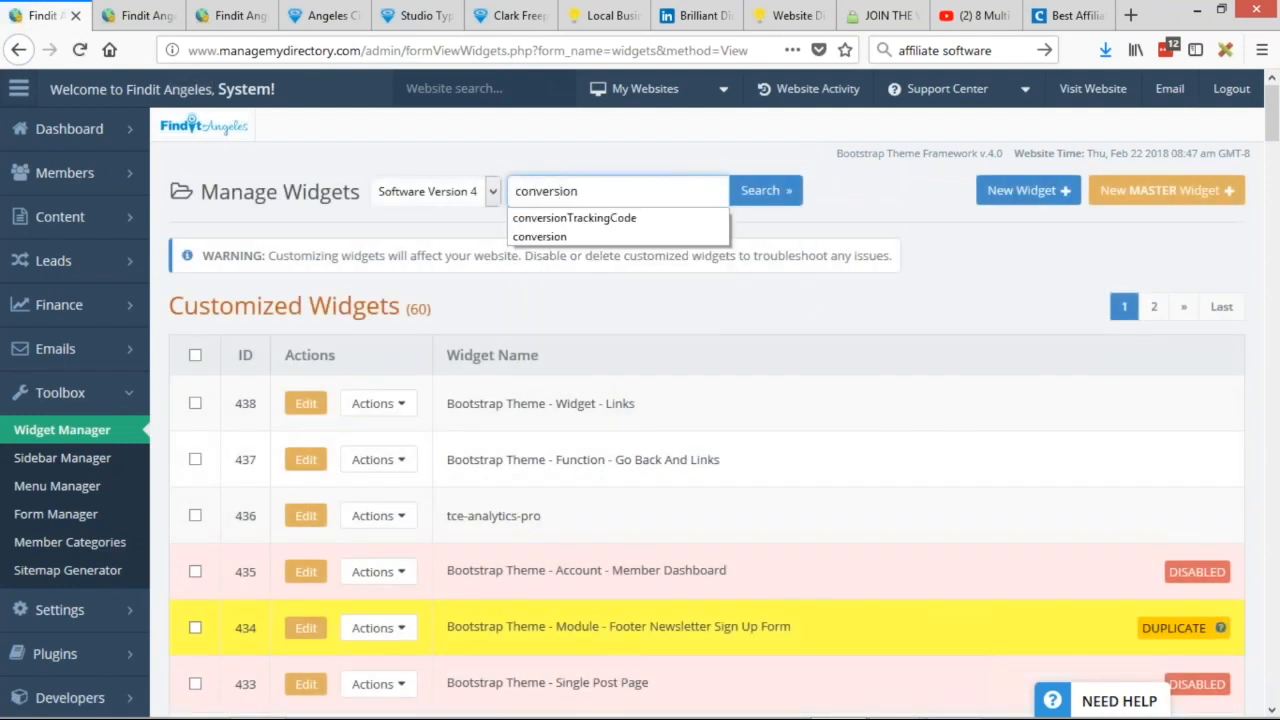
{"action": "key", "text": "Return"}
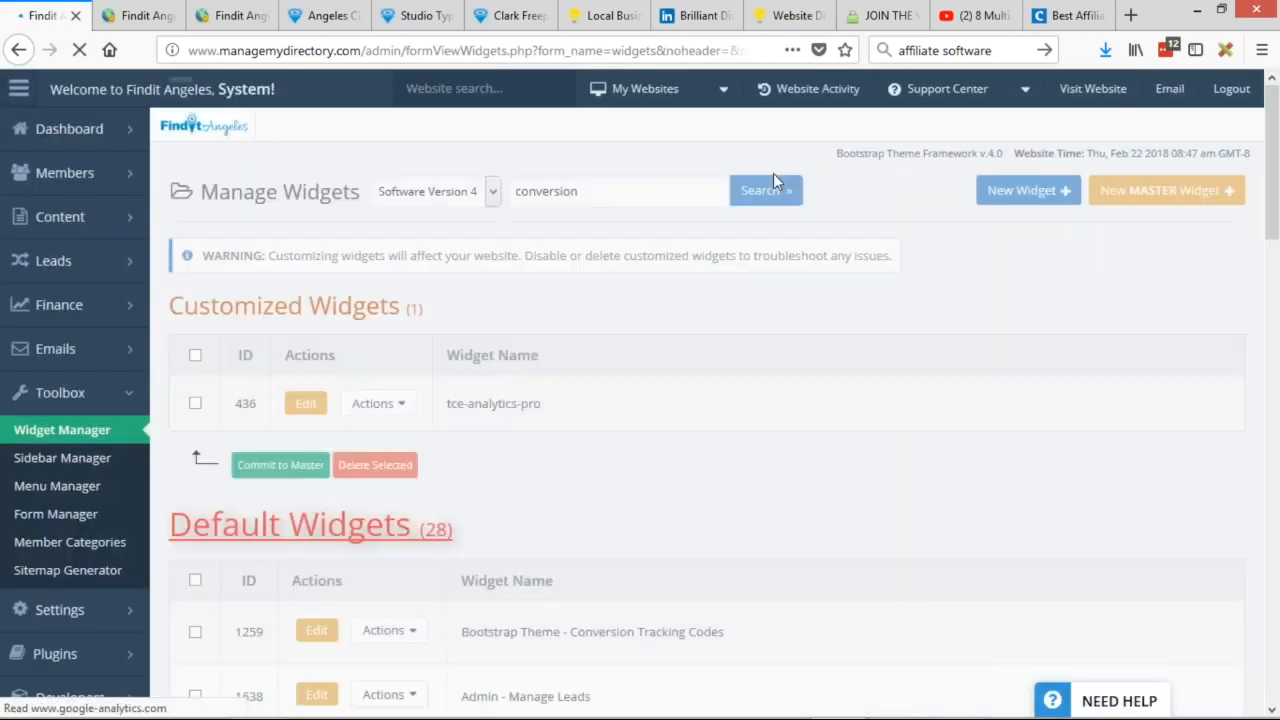
Edit widget 1259, Bootstrap Theme - Conversion Tracking Codes, from the search results.
{"action": "scroll", "coordinate": [773, 173], "scroll_direction": "down", "scroll_amount": 1}
{"action": "scroll", "coordinate": [608, 428], "scroll_direction": "down", "scroll_amount": 3}
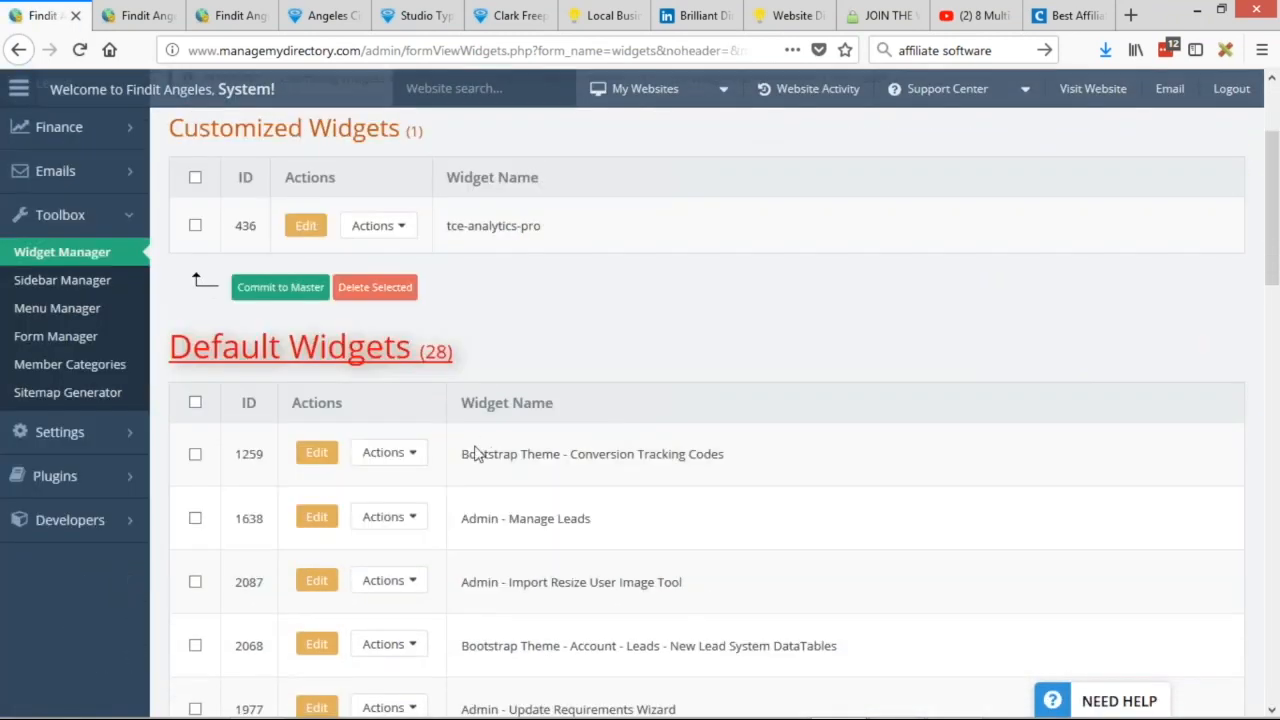
{"action": "mouse_move", "coordinate": [461, 454]}
{"action": "left_mouse_down"}
{"action": "mouse_move", "coordinate": [578, 454]}
{"action": "mouse_move", "coordinate": [471, 451]}
{"action": "left_mouse_up"}
{"action": "left_click_drag", "start_coordinate": [749, 460], "coordinate": [461, 454]}
{"action": "left_click_drag", "start_coordinate": [727, 454], "coordinate": [461, 454]}
{"action": "left_click", "coordinate": [578, 449]}
{"action": "left_click", "coordinate": [389, 452]}
{"action": "left_click", "coordinate": [314, 453]}
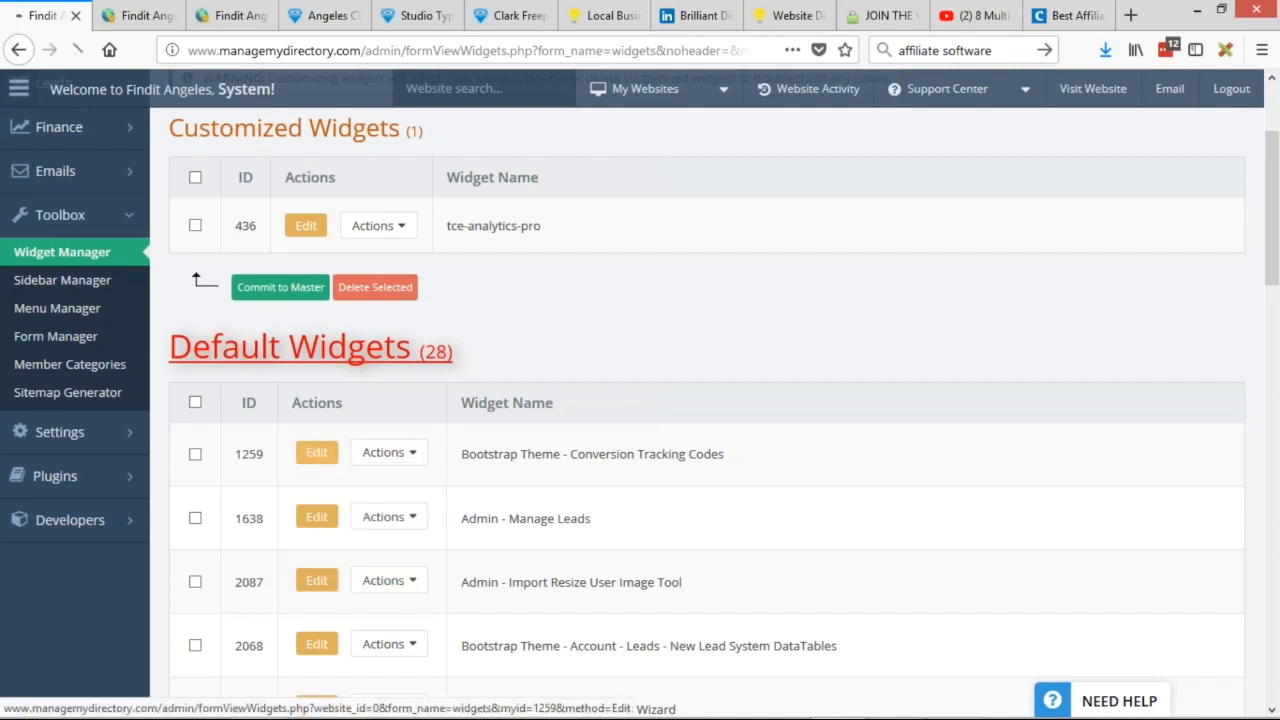
Add empty lines below the ShareASale img tag on line 18 of the widget HTML.
{"action": "scroll", "coordinate": [680, 318], "scroll_direction": "down", "scroll_amount": 4}
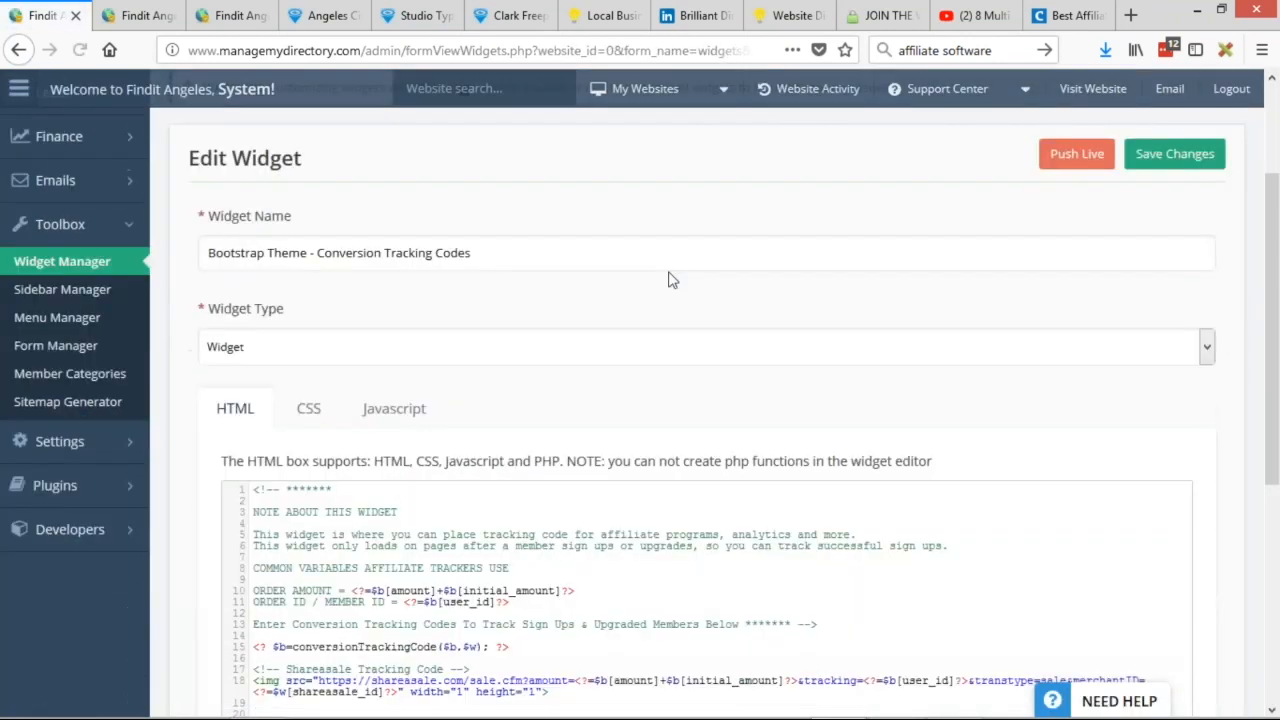
{"action": "scroll", "coordinate": [663, 210], "scroll_direction": "down", "scroll_amount": 2}
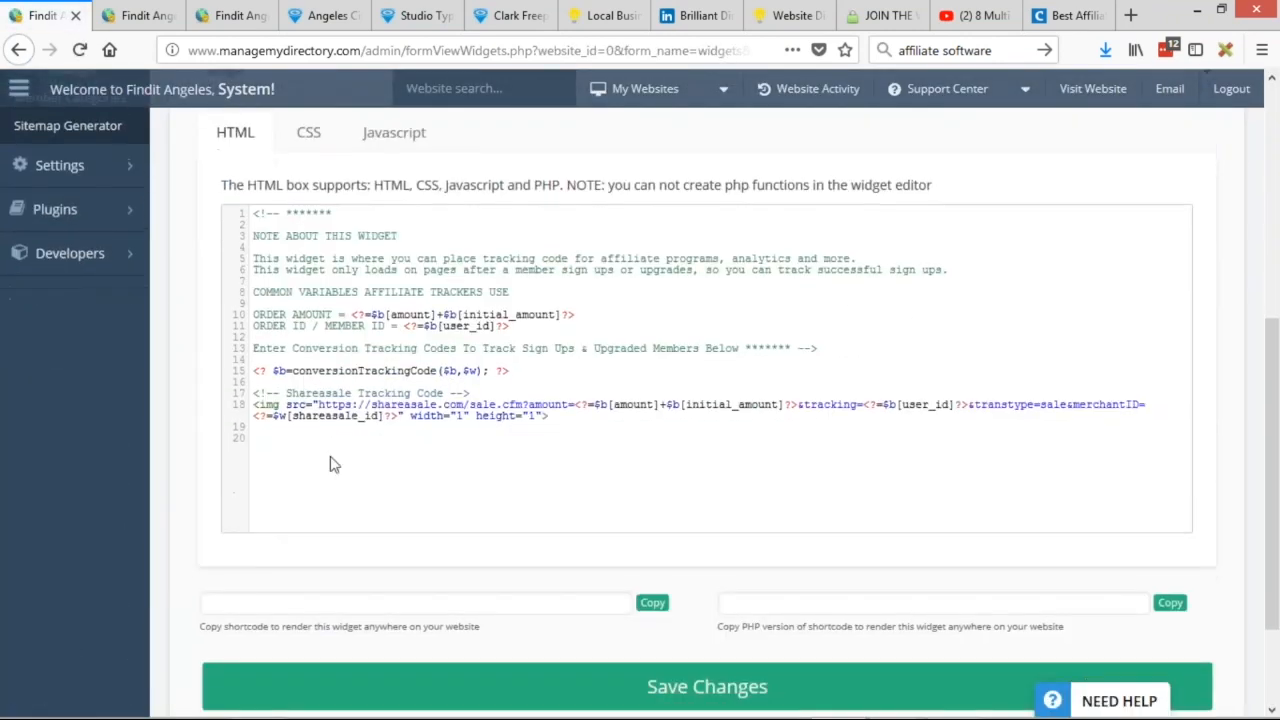
{"action": "left_click_drag", "start_coordinate": [335, 386], "coordinate": [440, 393]}
{"action": "left_click_drag", "start_coordinate": [553, 415], "coordinate": [256, 398]}
{"action": "left_click", "coordinate": [566, 420]}
{"action": "key", "text": "Return"}
{"action": "key", "text": "Return"}
{"action": "key", "text": "Return"}
Copy the ShareASale img tag onto line 21 and select its amount PHP snippet.
{"action": "left_click_drag", "start_coordinate": [562, 418], "coordinate": [254, 402]}
{"action": "key", "text": "ctrl+c"}
{"action": "left_click", "coordinate": [256, 450]}
{"action": "key", "text": "ctrl+v"}
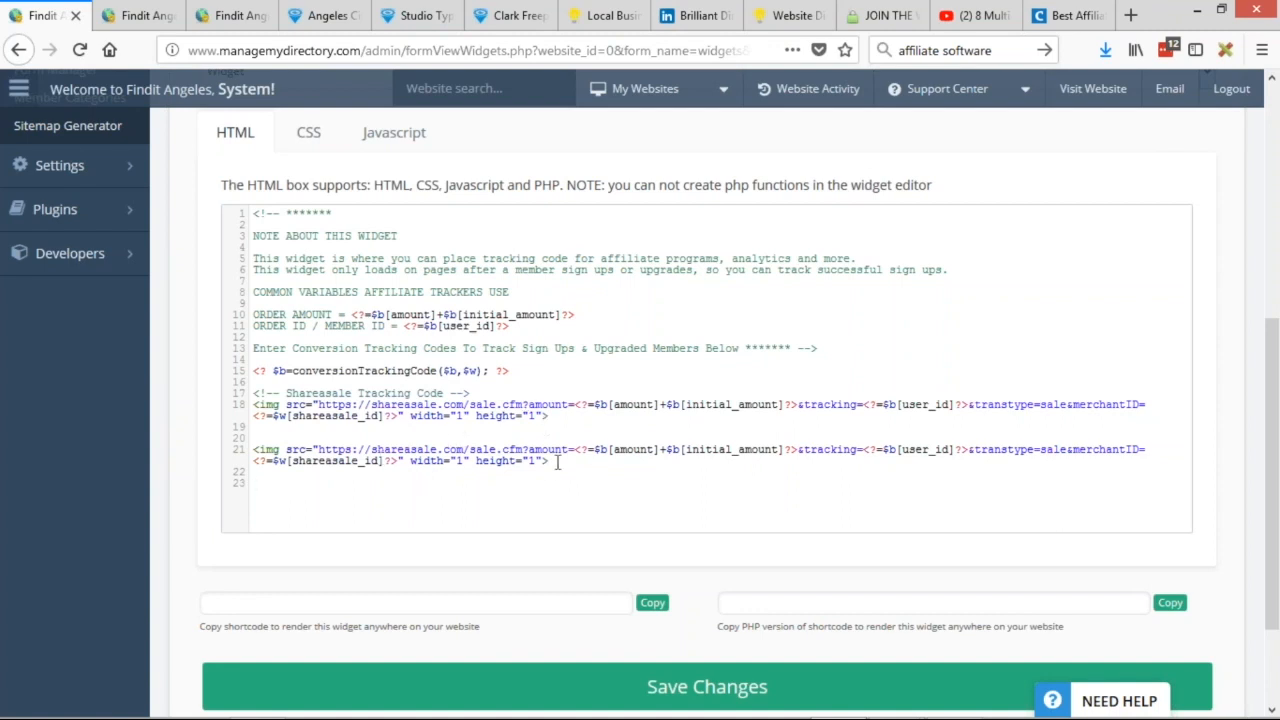
{"action": "left_click_drag", "start_coordinate": [578, 450], "coordinate": [798, 451]}
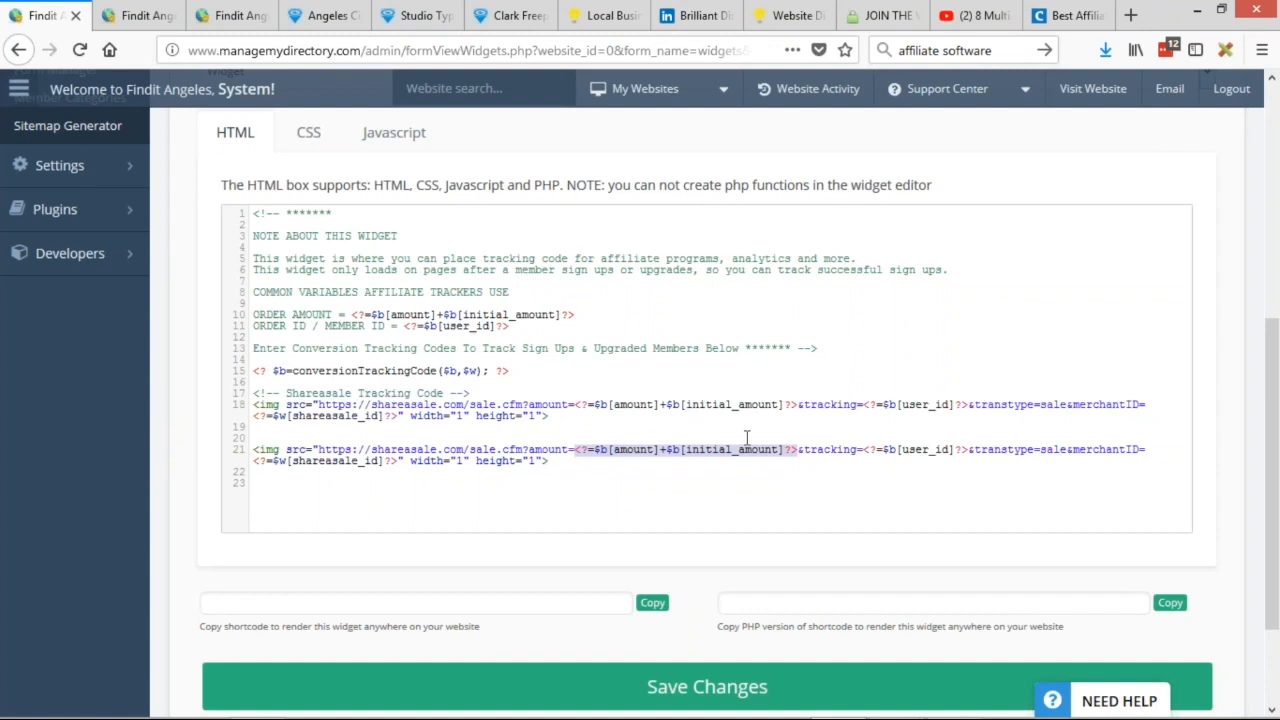
{"action": "left_click_drag", "start_coordinate": [577, 450], "coordinate": [799, 453]}
Paste the amount snippet onto a new line 24 below the duplicate tag.
{"action": "left_click", "coordinate": [557, 453]}
{"action": "key", "text": "Return"}
{"action": "key", "text": "Return"}
{"action": "key", "text": "ctrl+v"}
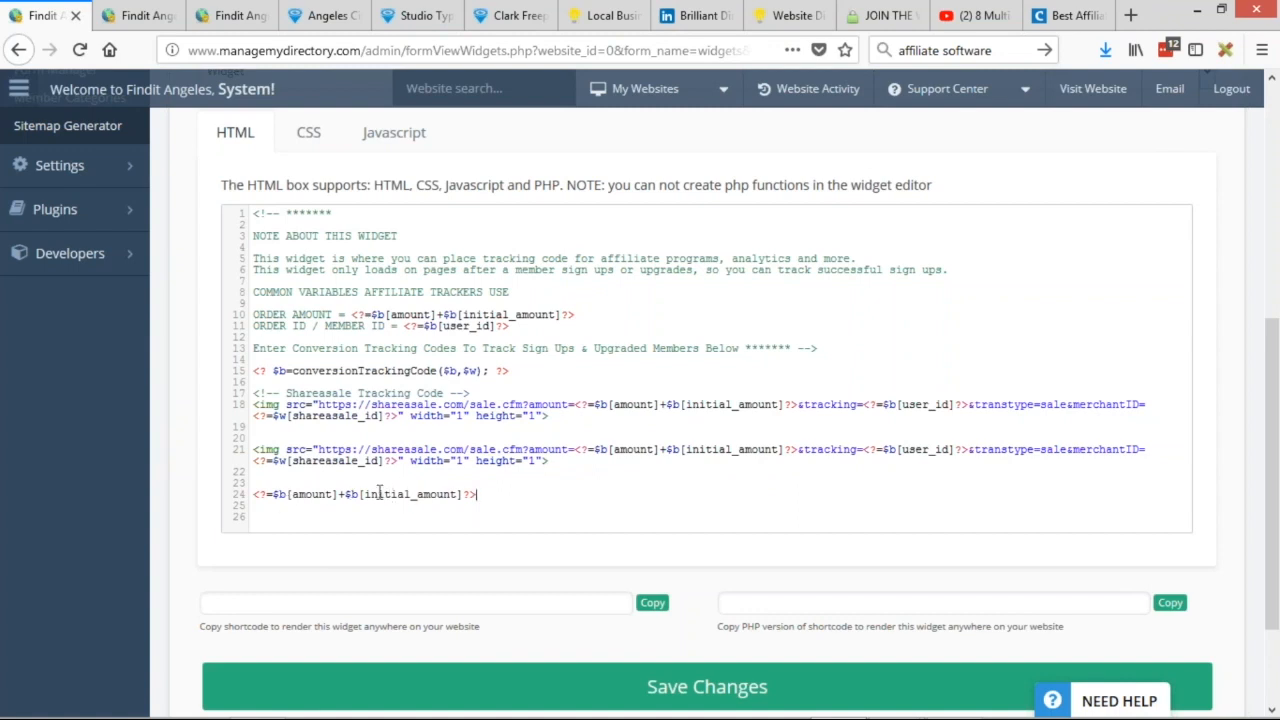
{"action": "left_click_drag", "start_coordinate": [504, 495], "coordinate": [229, 500]}
{"action": "left_click", "coordinate": [423, 502]}
{"action": "left_click_drag", "start_coordinate": [478, 494], "coordinate": [237, 499]}
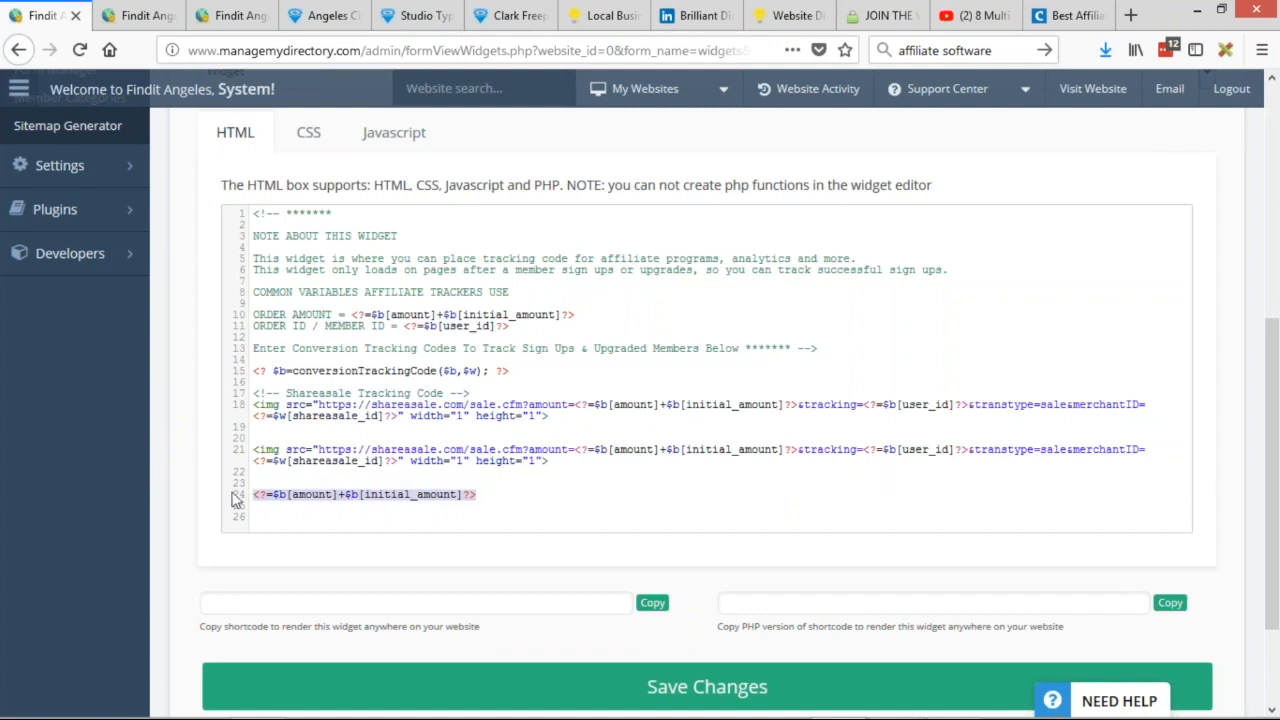
{"action": "left_click", "coordinate": [481, 498]}
{"action": "left_click_drag", "start_coordinate": [481, 498], "coordinate": [254, 494]}
Put the <?=$b[user_id]?> placeholder on line 26, then select lines 21–26.
{"action": "left_click_drag", "start_coordinate": [865, 449], "coordinate": [966, 449]}
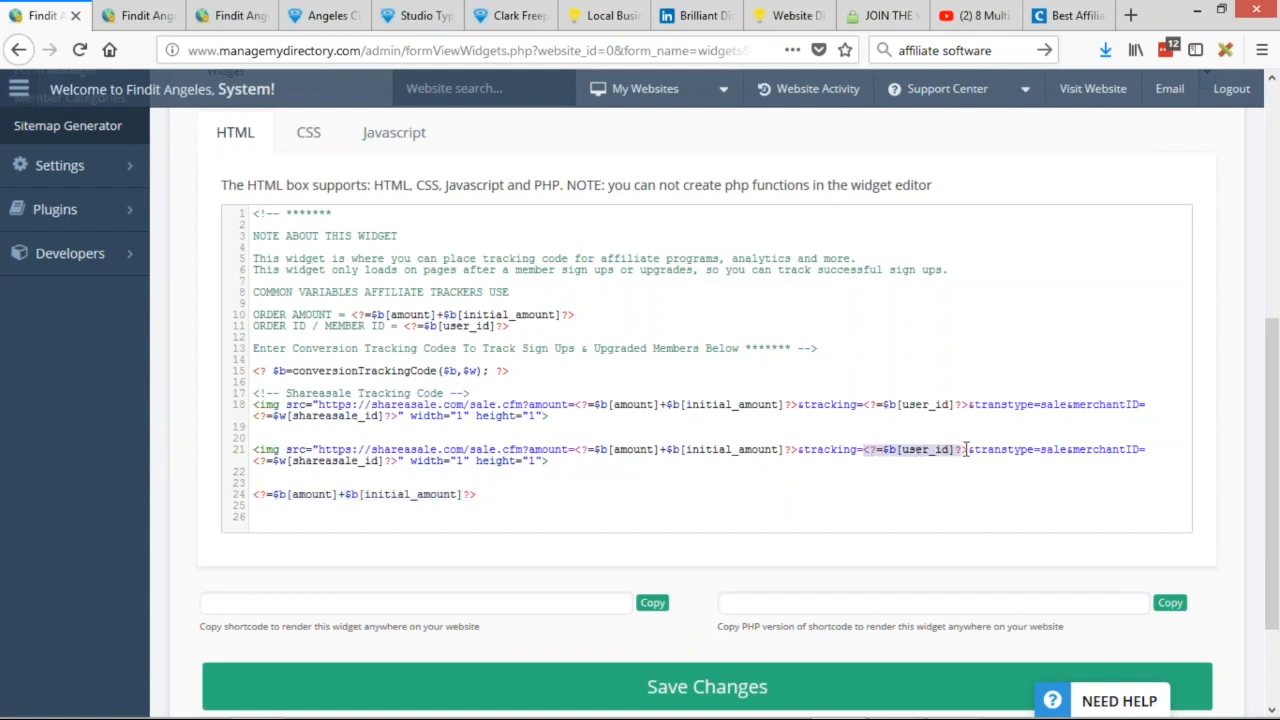
{"action": "left_click", "coordinate": [499, 488]}
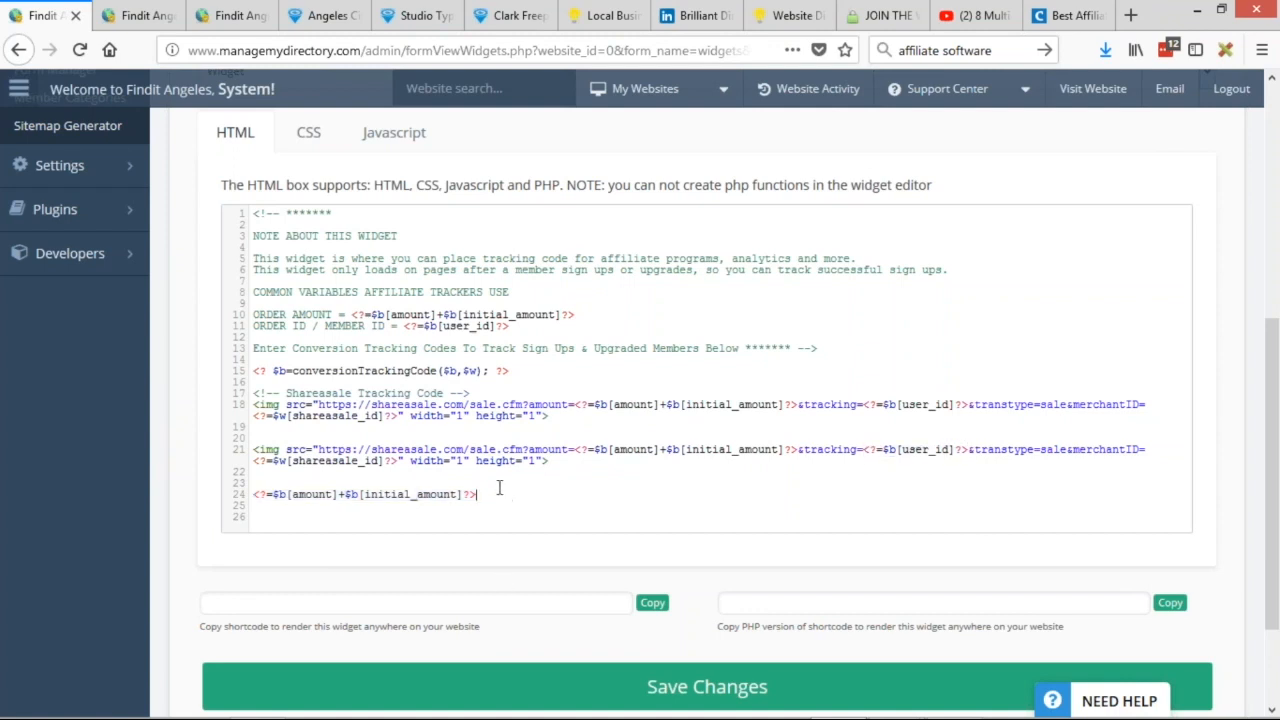
{"action": "key", "text": "Return"}
{"action": "key", "text": "Return"}
{"action": "key", "text": "ctrl+v"}
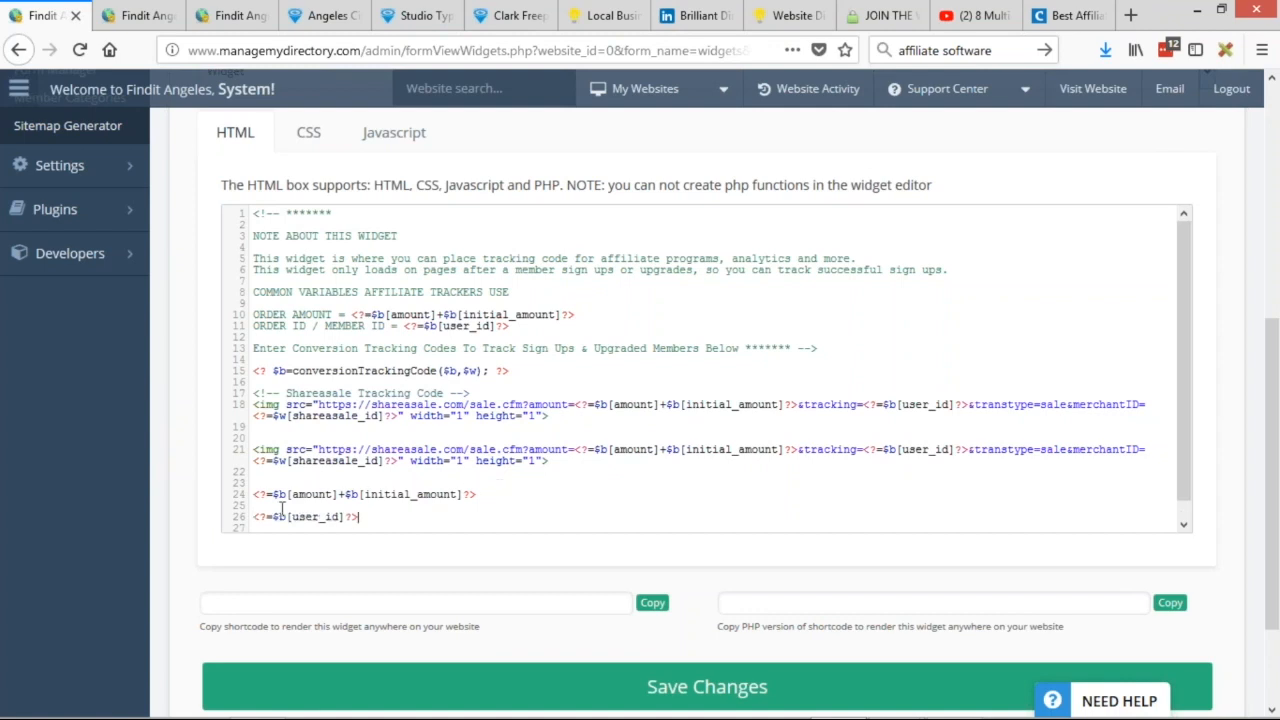
{"action": "left_click_drag", "start_coordinate": [290, 517], "coordinate": [333, 520]}
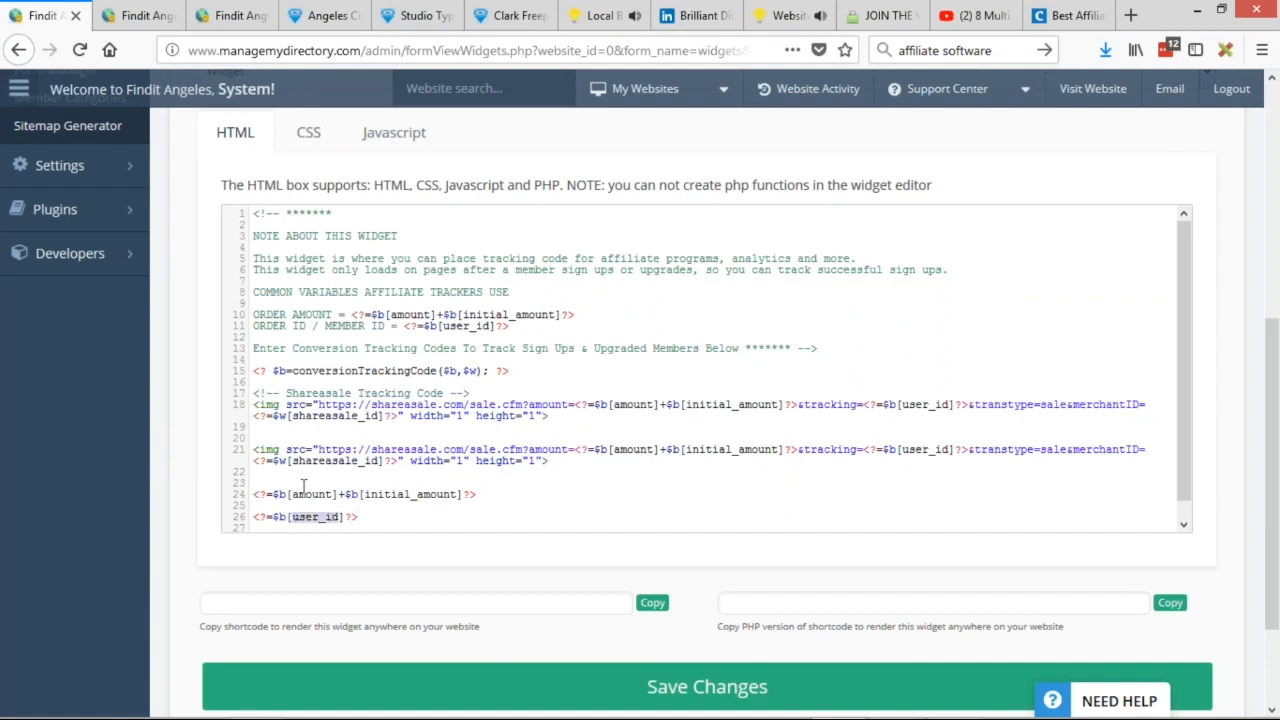
{"action": "left_click_drag", "start_coordinate": [800, 449], "coordinate": [855, 450]}
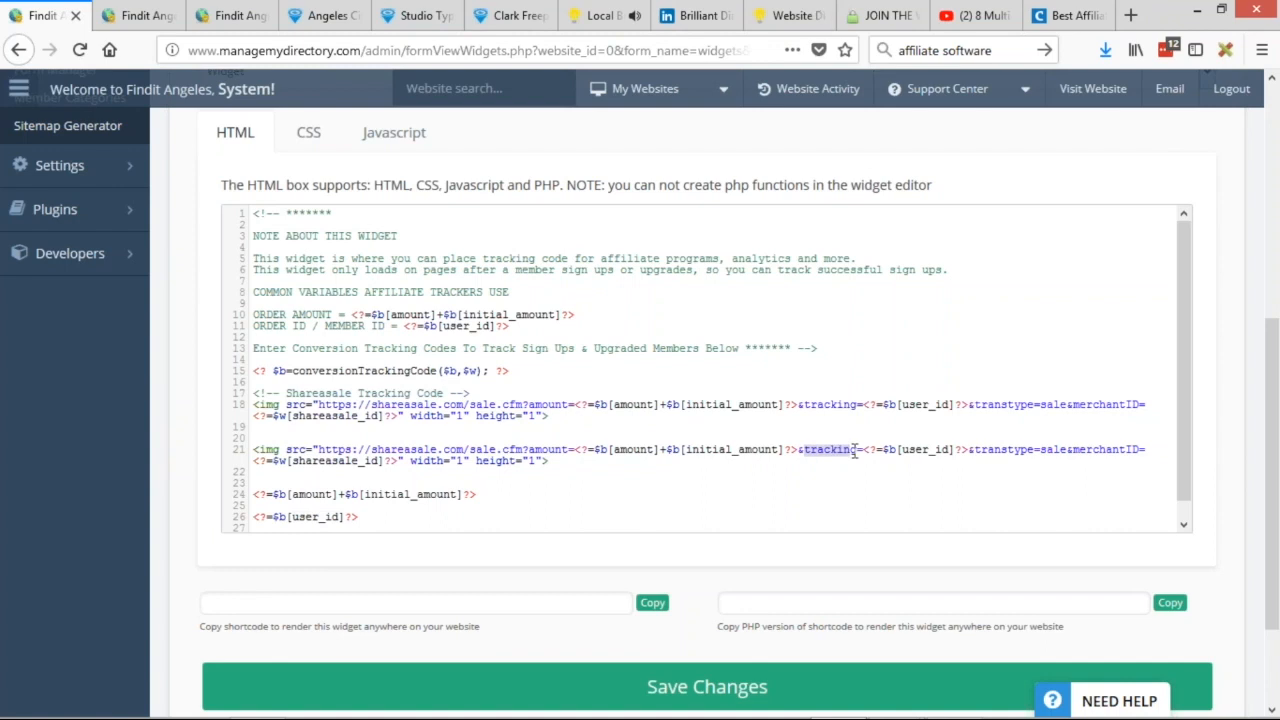
{"action": "left_click", "coordinate": [846, 466]}
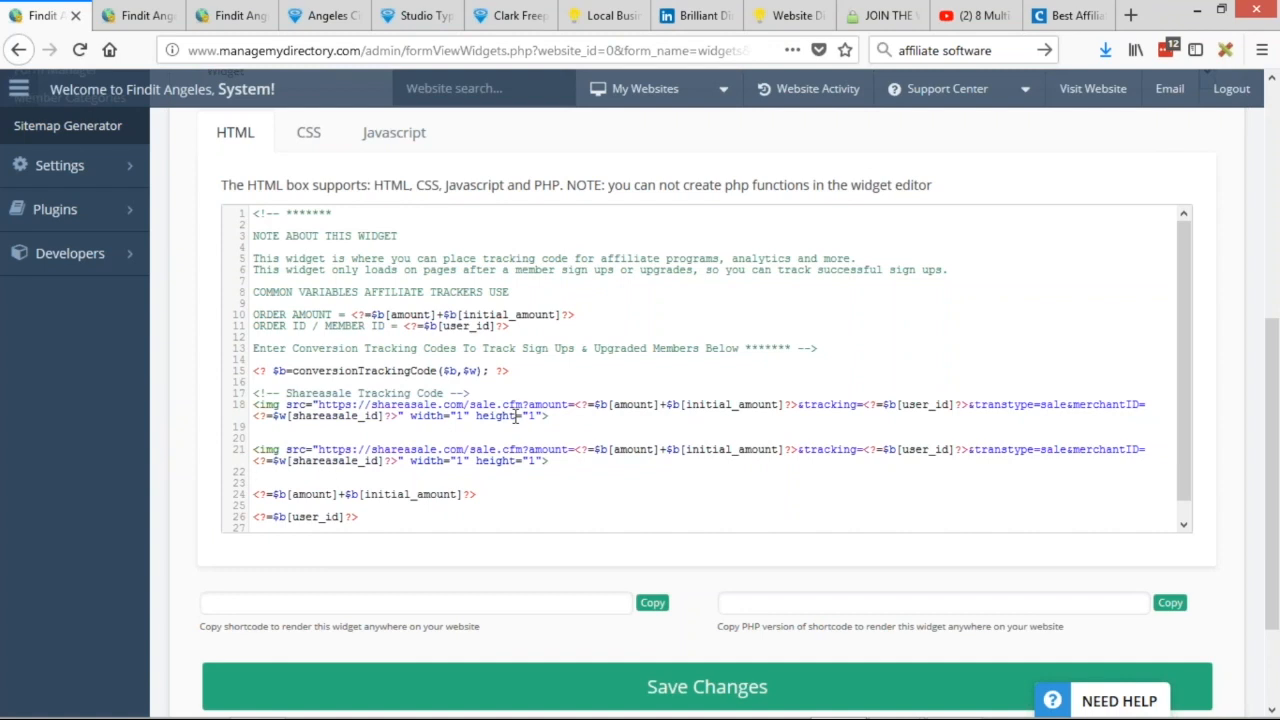
{"action": "left_click_drag", "start_coordinate": [534, 520], "coordinate": [233, 455]}
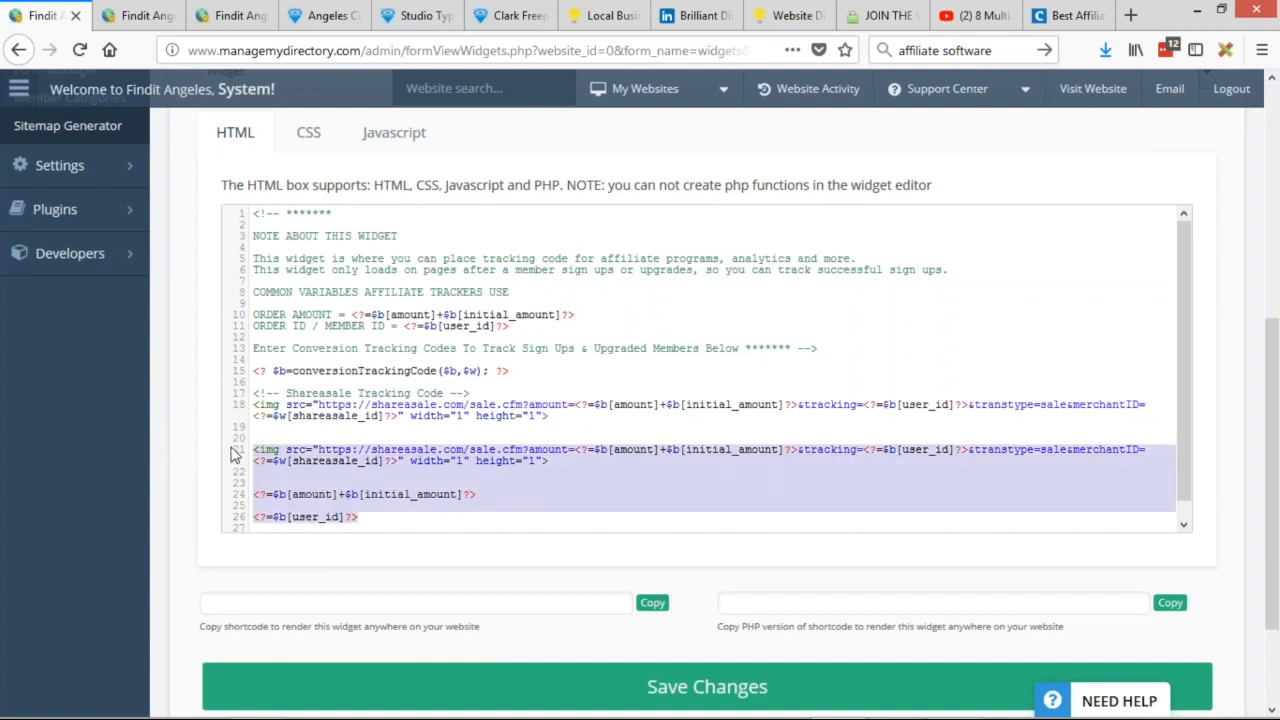
Delete lines 21–26 so only the original ShareASale code remains, and open a new tab.
{"action": "key", "text": "BackSpace"}
{"action": "key", "text": "BackSpace"}
{"action": "key", "text": "BackSpace"}
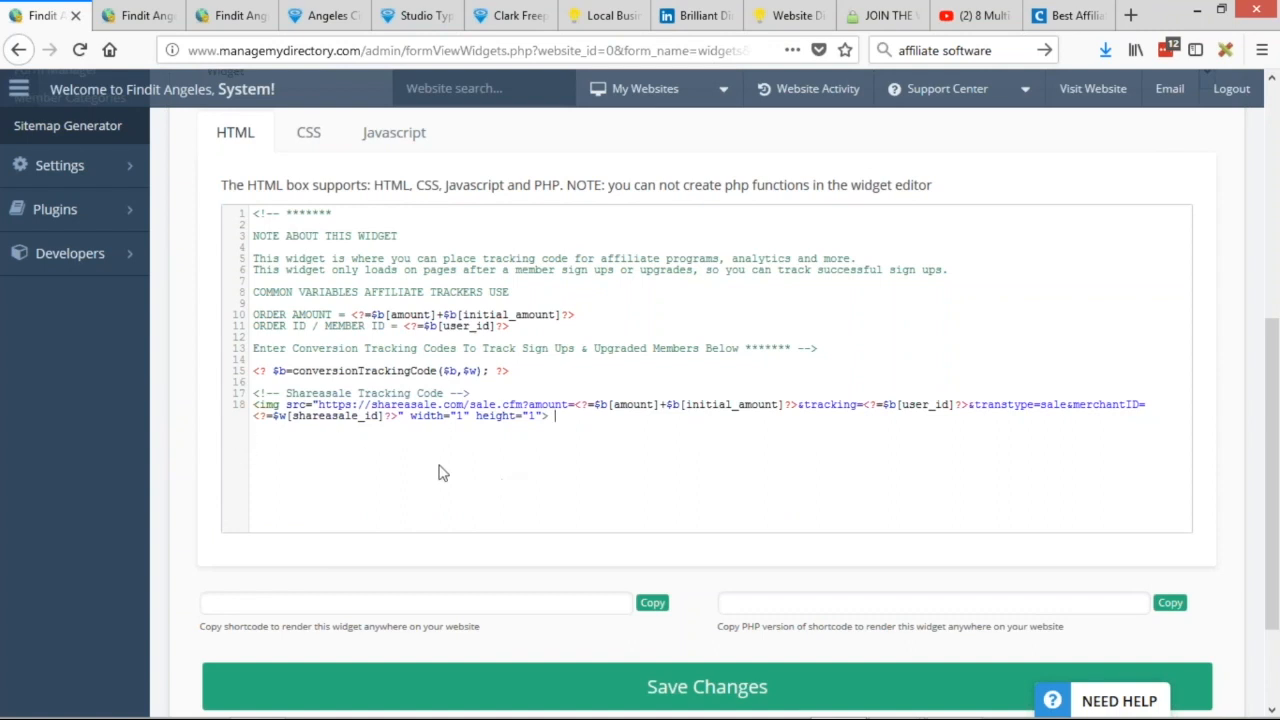
{"action": "scroll", "coordinate": [437, 472], "scroll_direction": "up", "scroll_amount": 1}
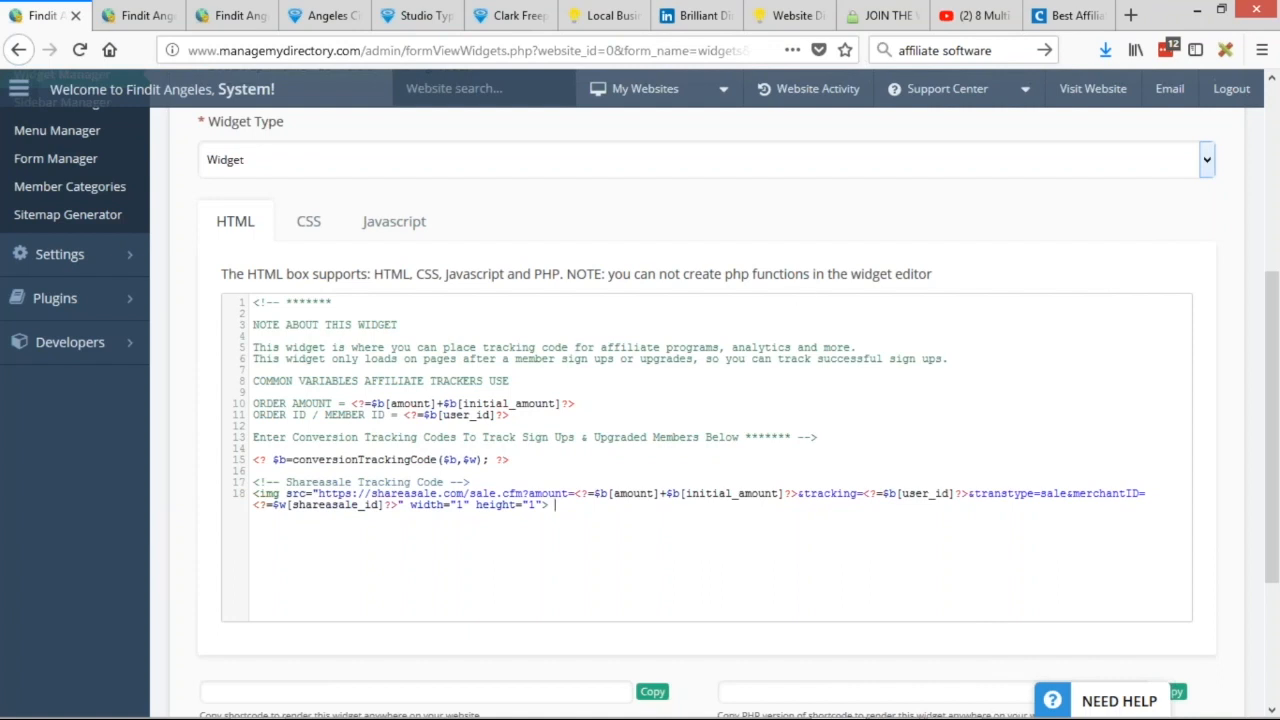
{"action": "left_click", "coordinate": [1130, 15]}
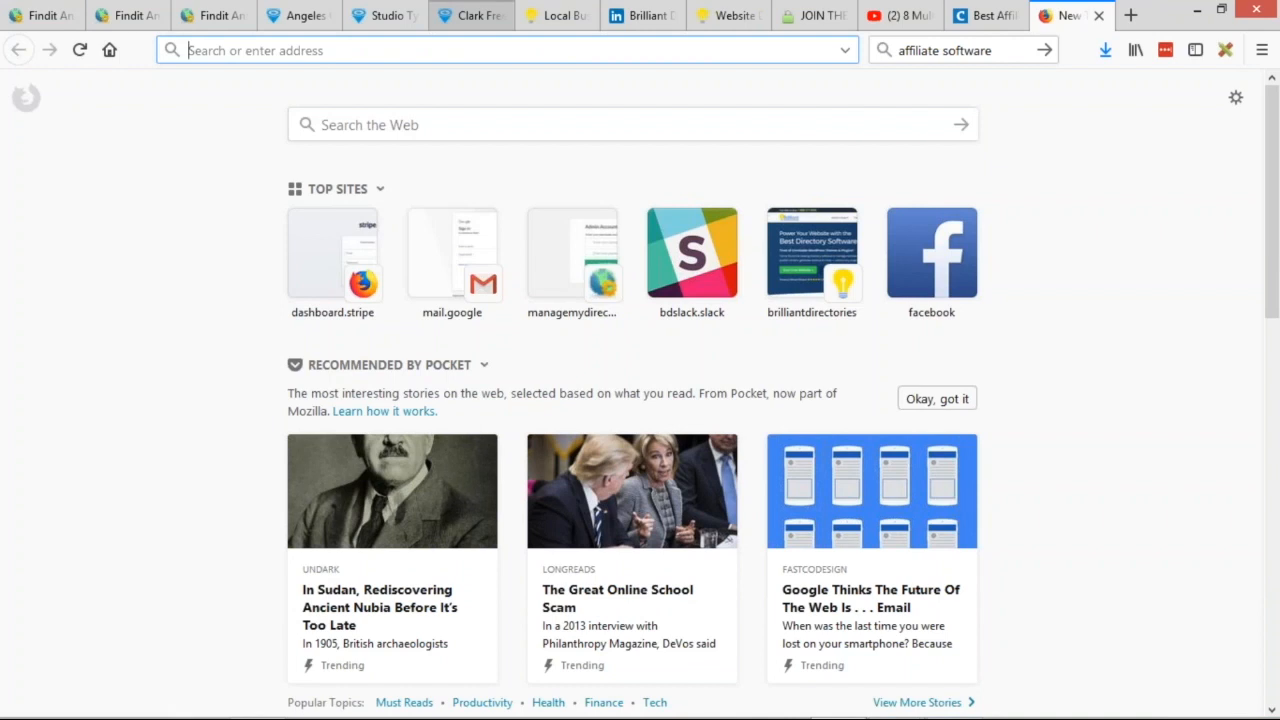
Go to ShareASale's affiliate list via 'share' and view Pending Affiliates, which is empty.
{"action": "type", "text": "share"}
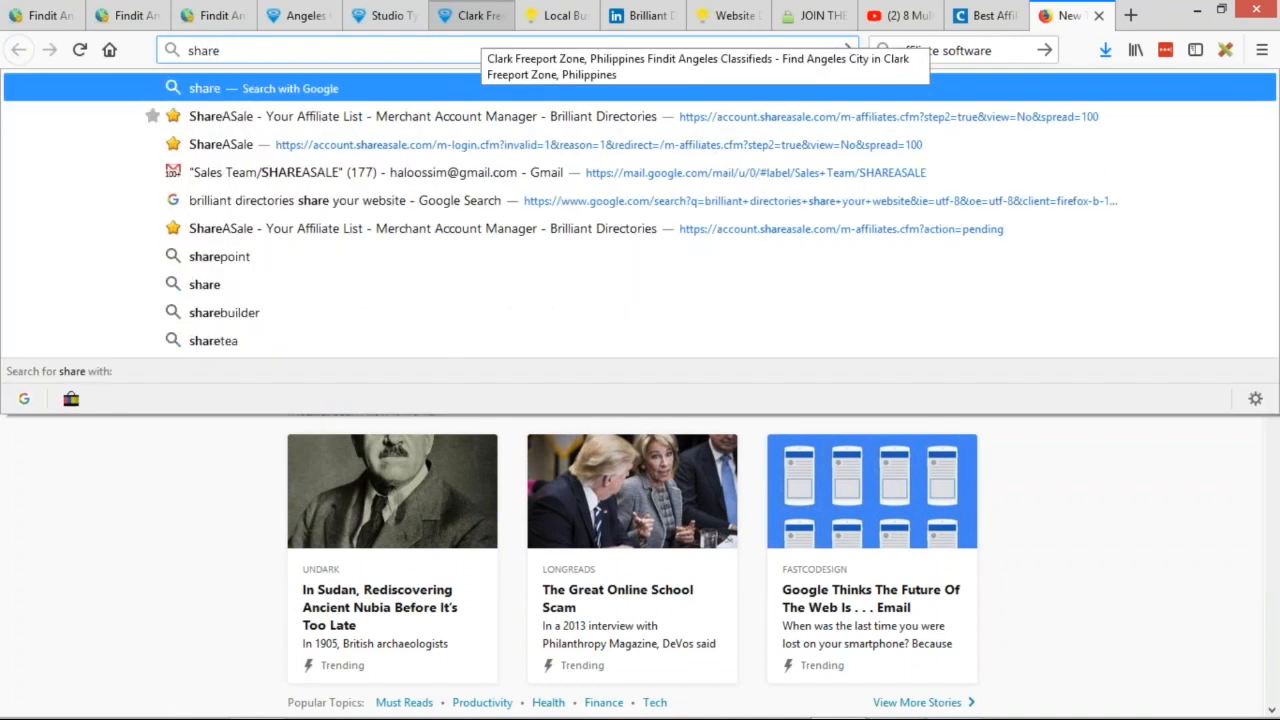
{"action": "left_click", "coordinate": [1043, 106]}
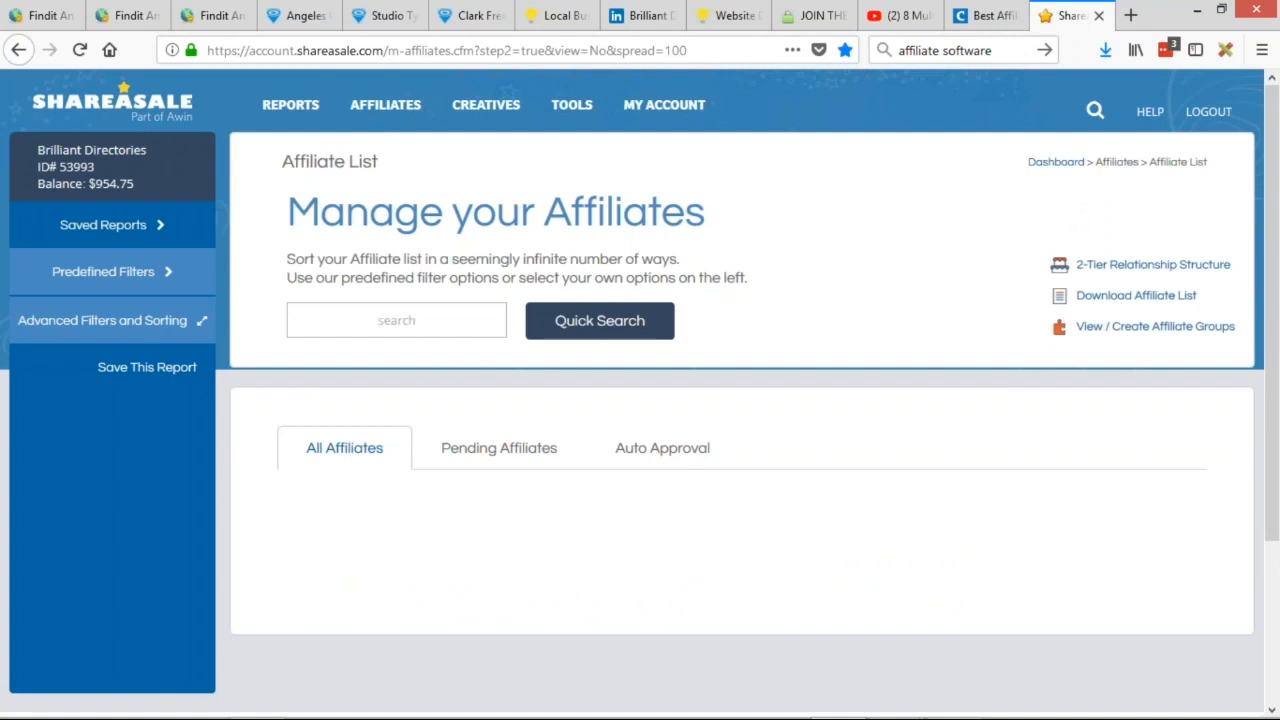
{"action": "mouse_move", "coordinate": [385, 106]}
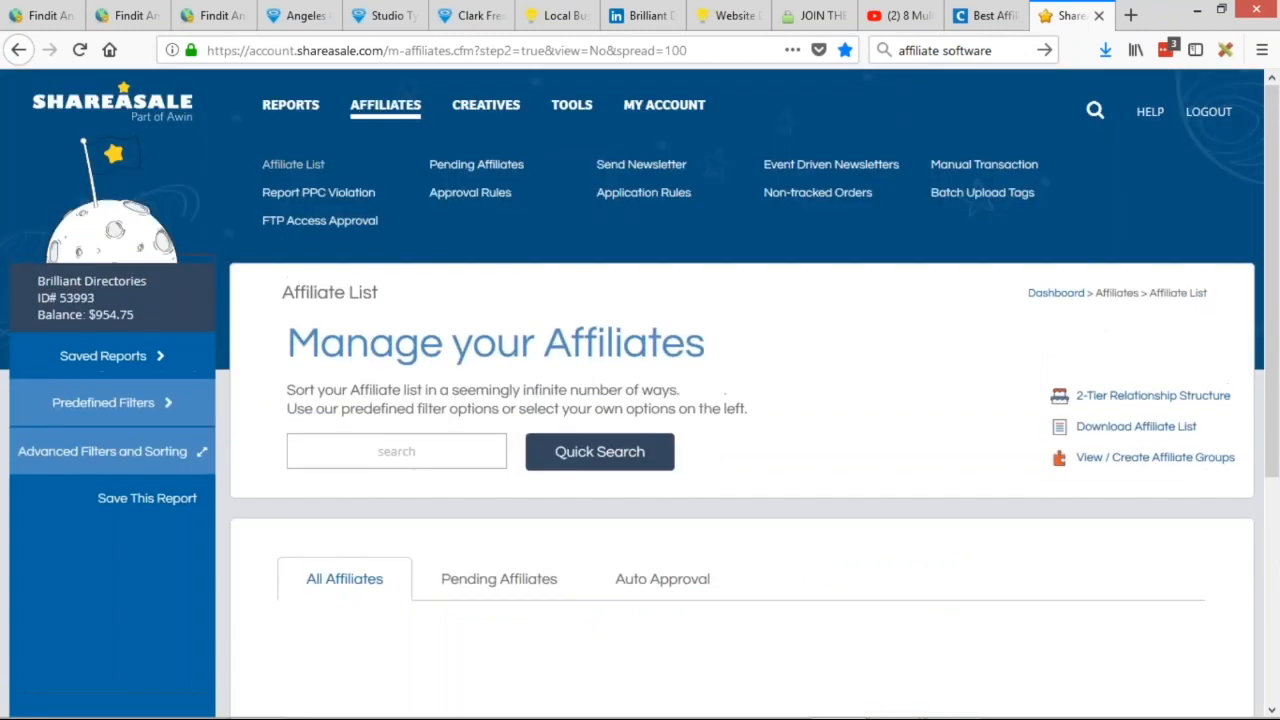
{"action": "left_click", "coordinate": [505, 172]}
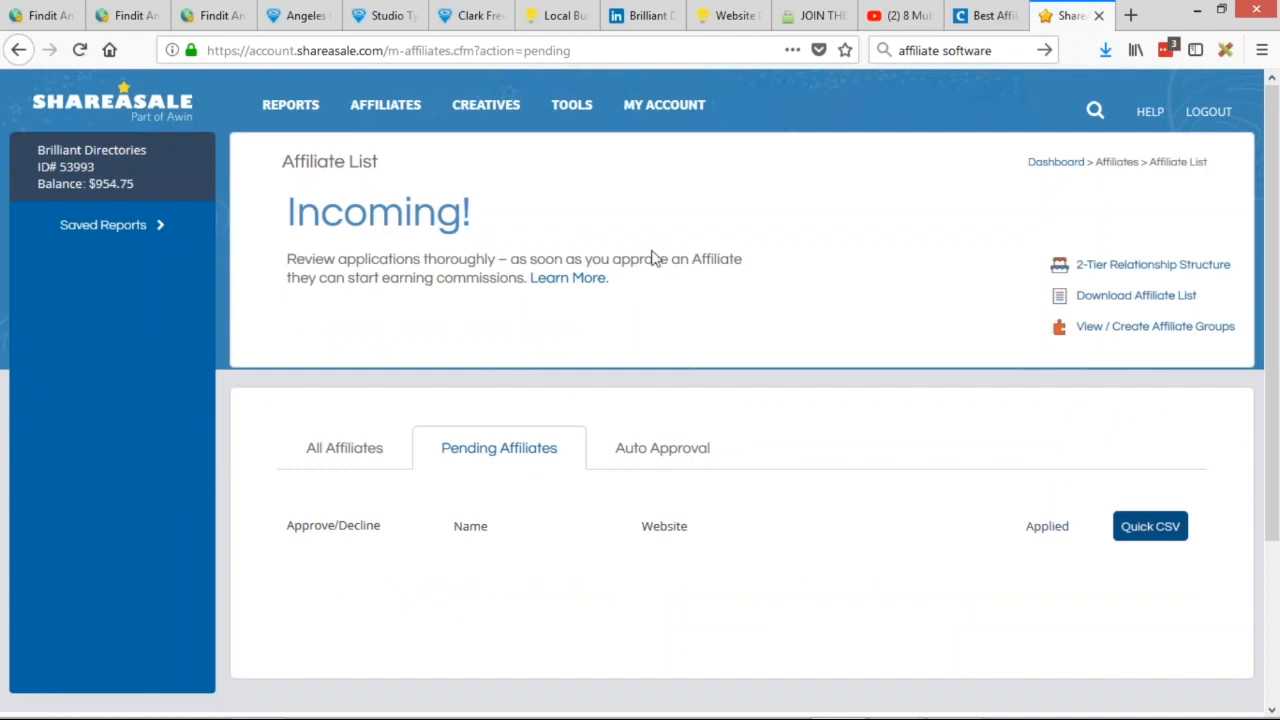
{"action": "scroll", "coordinate": [700, 300], "scroll_direction": "down", "scroll_amount": 2}
{"action": "scroll", "coordinate": [531, 420], "scroll_direction": "up", "scroll_amount": 2}
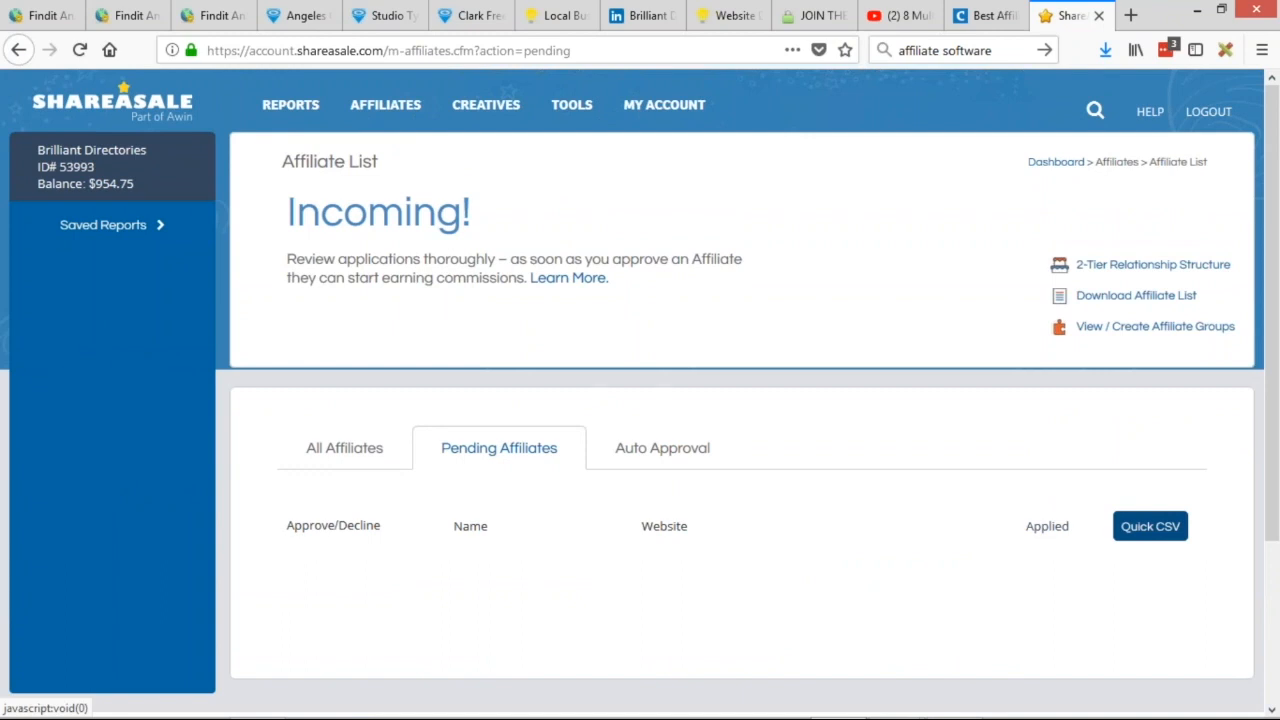
{"action": "scroll", "coordinate": [447, 546], "scroll_direction": "down", "scroll_amount": 3}
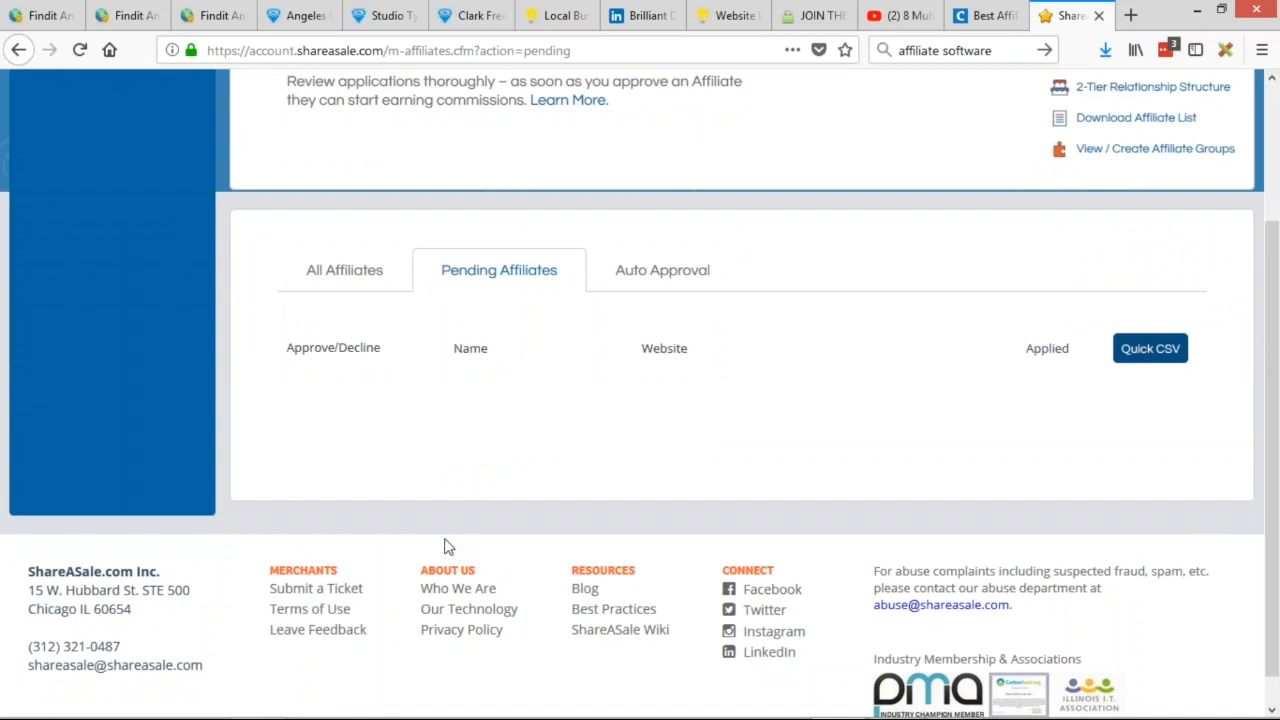
{"action": "scroll", "coordinate": [268, 517], "scroll_direction": "up", "scroll_amount": 3}
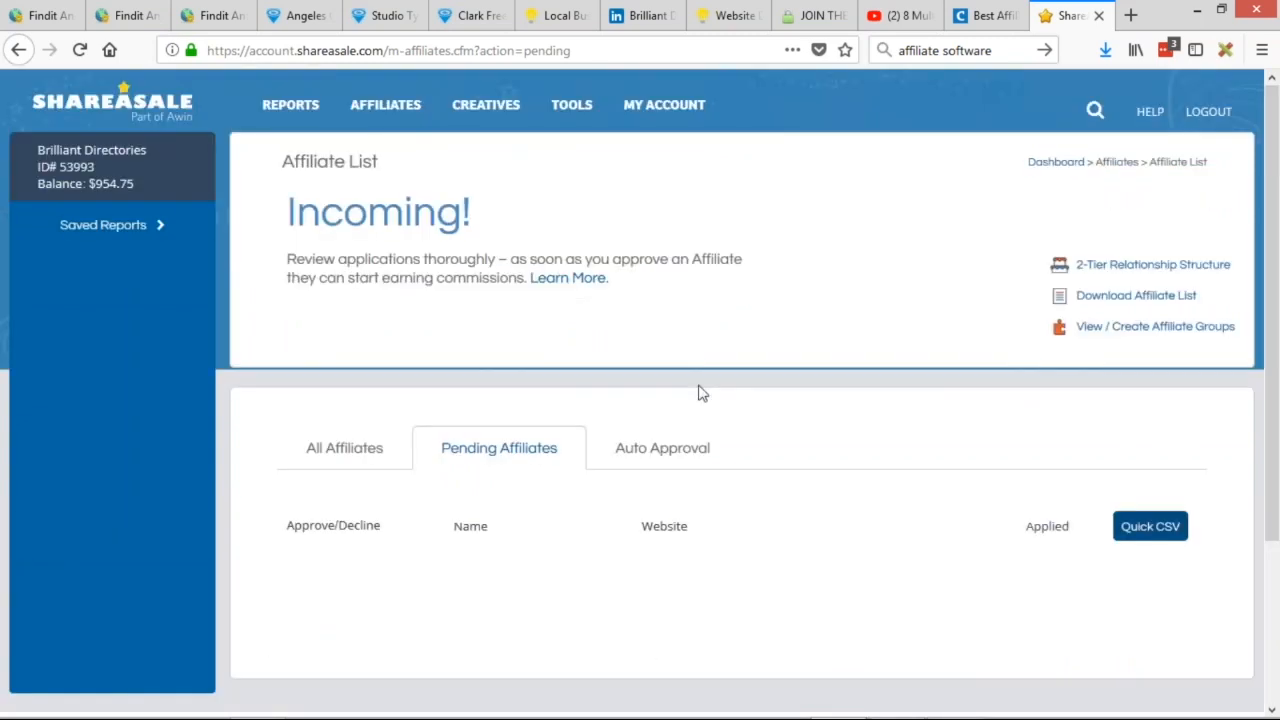
Switch to the Capterra tab and scroll through products such as LinkTrust, Omnistar and Refersion.
{"action": "left_click", "coordinate": [985, 15]}
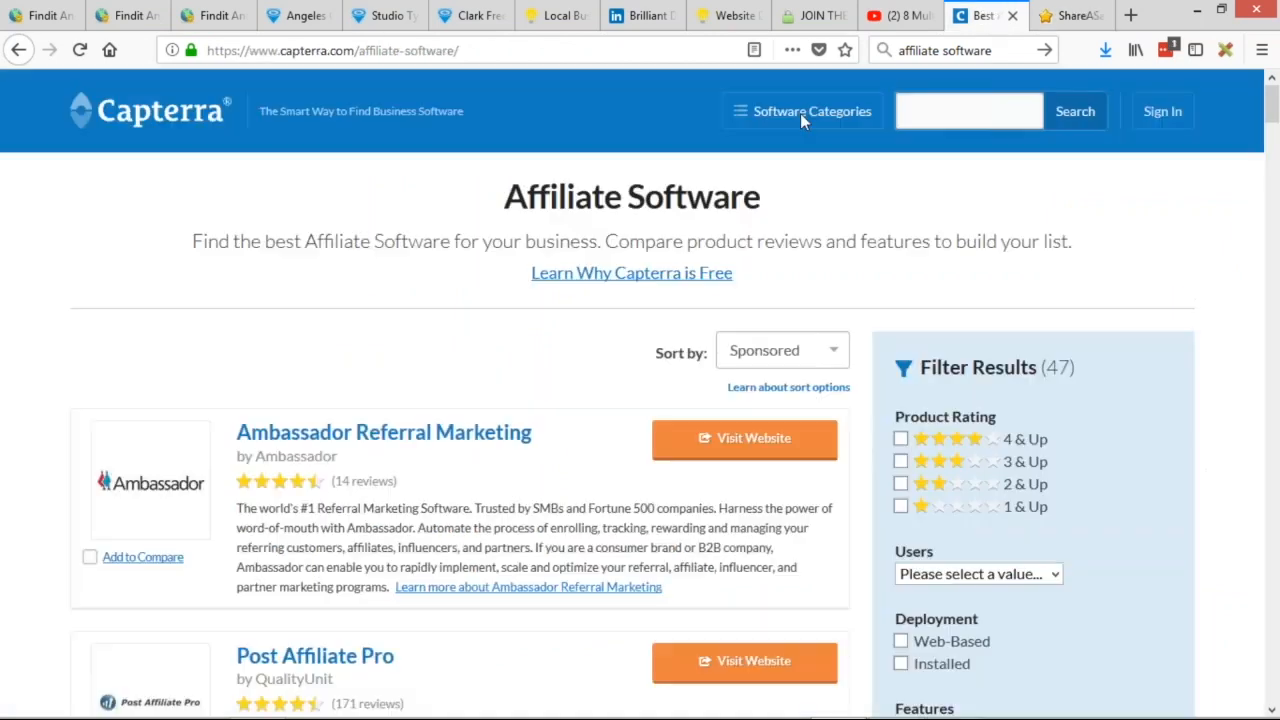
{"action": "scroll", "coordinate": [437, 418], "scroll_direction": "down", "scroll_amount": 2}
{"action": "scroll", "coordinate": [437, 418], "scroll_direction": "down", "scroll_amount": 18}
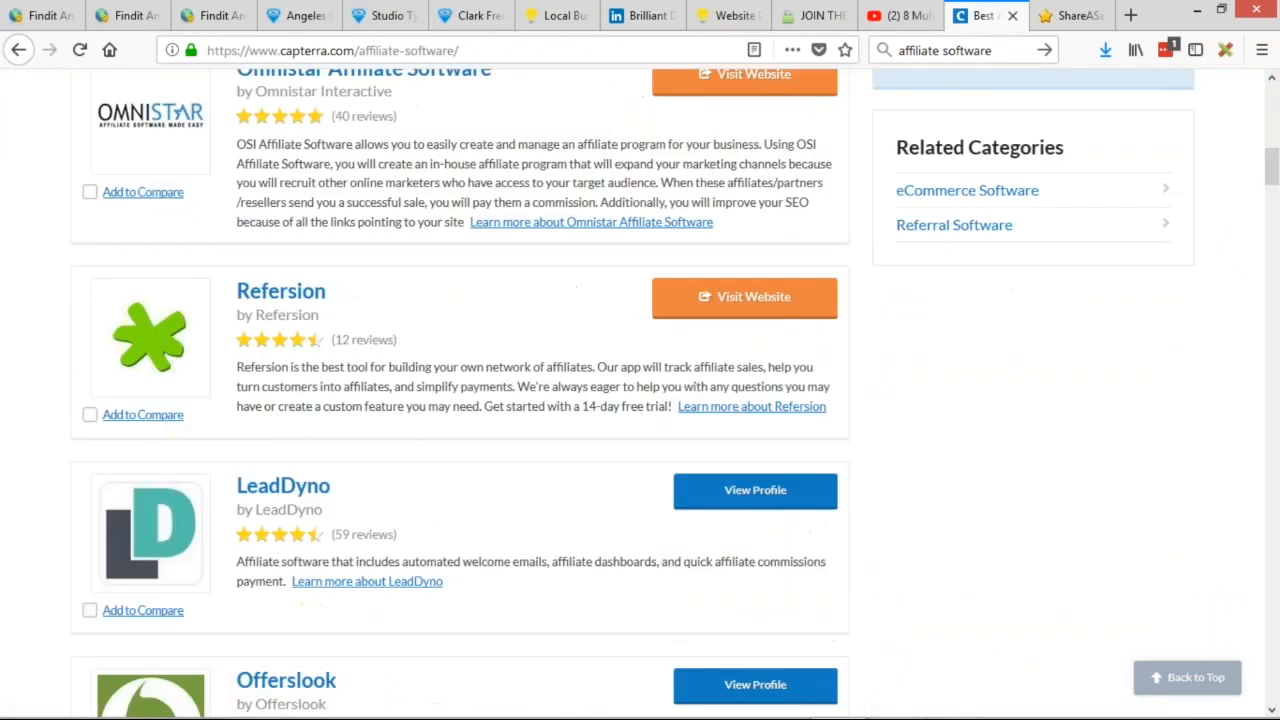
{"action": "scroll", "coordinate": [475, 280], "scroll_direction": "down", "scroll_amount": 11}
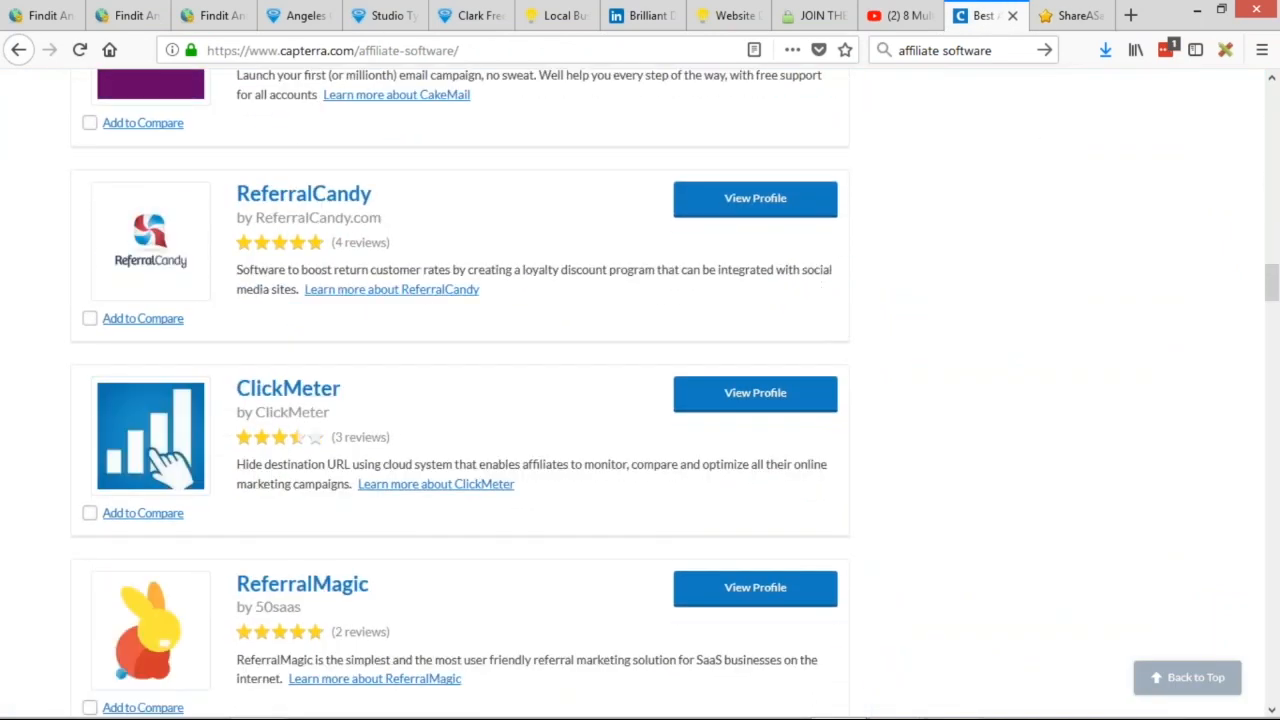
{"action": "scroll", "coordinate": [449, 257], "scroll_direction": "down", "scroll_amount": 2}
{"action": "scroll", "coordinate": [477, 303], "scroll_direction": "down", "scroll_amount": 10}
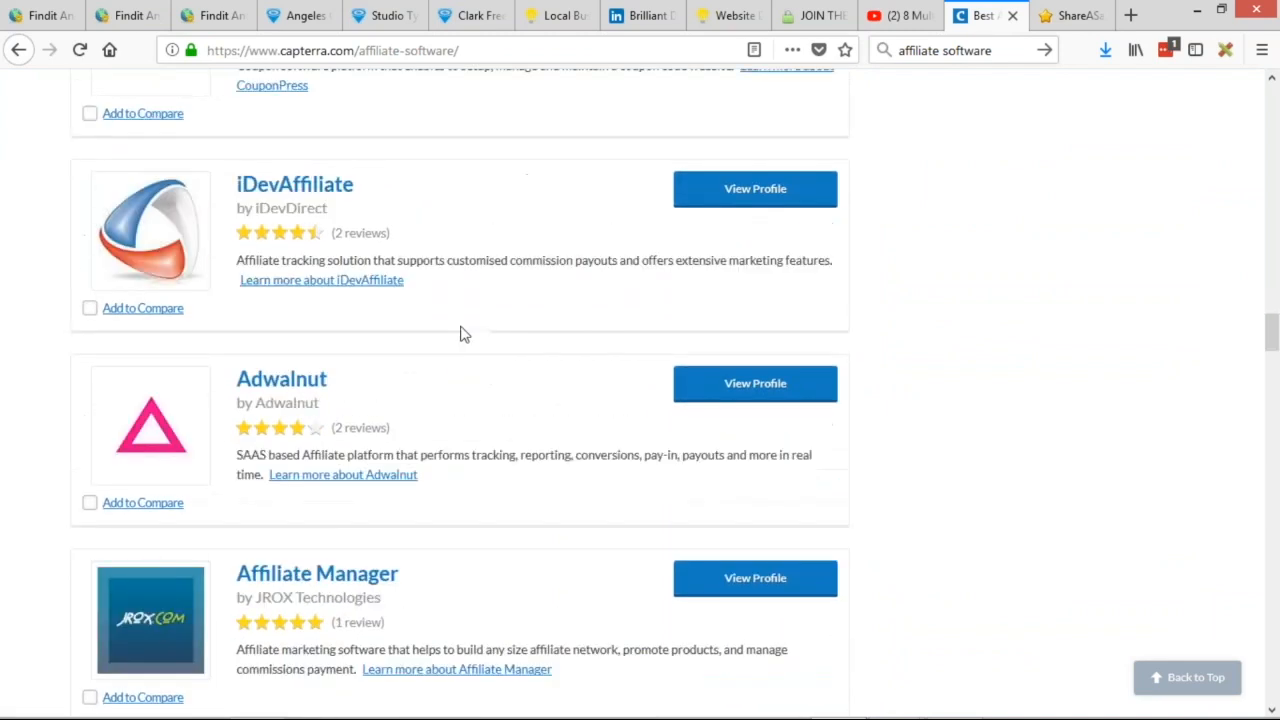
{"action": "scroll", "coordinate": [590, 317], "scroll_direction": "down", "scroll_amount": 6}
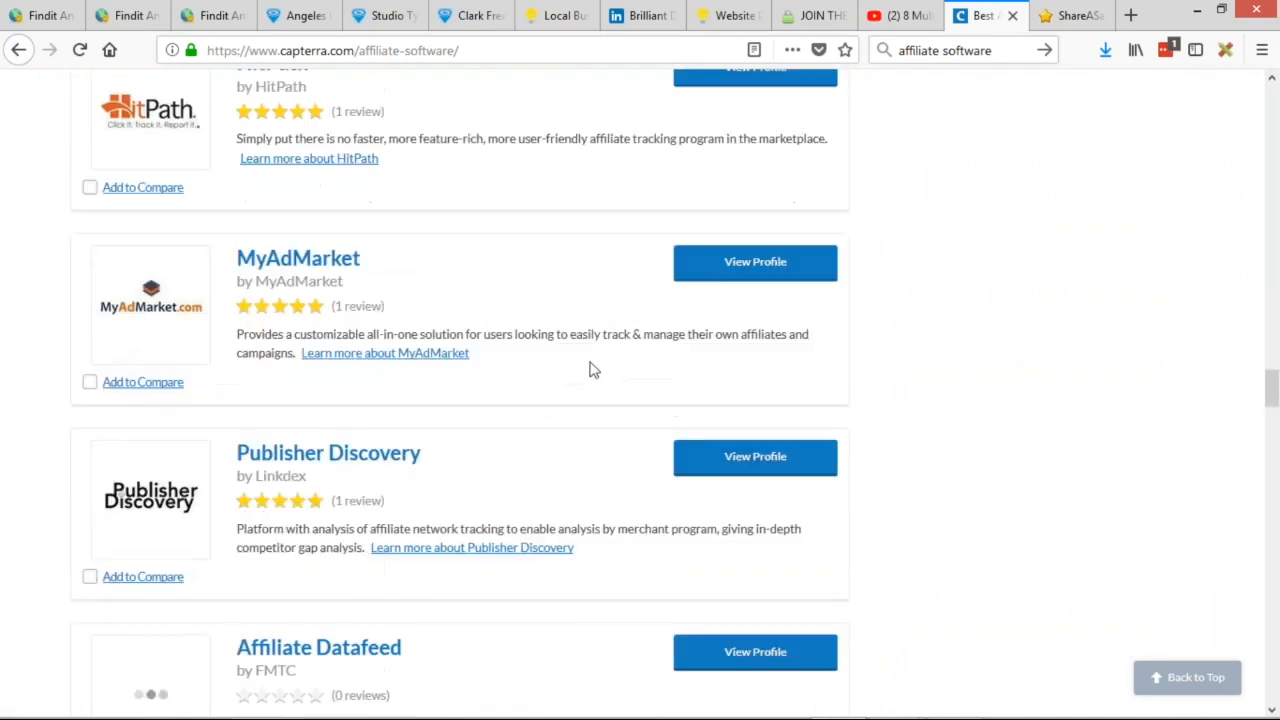
{"action": "scroll", "coordinate": [592, 367], "scroll_direction": "up", "scroll_amount": 12}
{"action": "scroll", "coordinate": [620, 383], "scroll_direction": "up", "scroll_amount": 20}
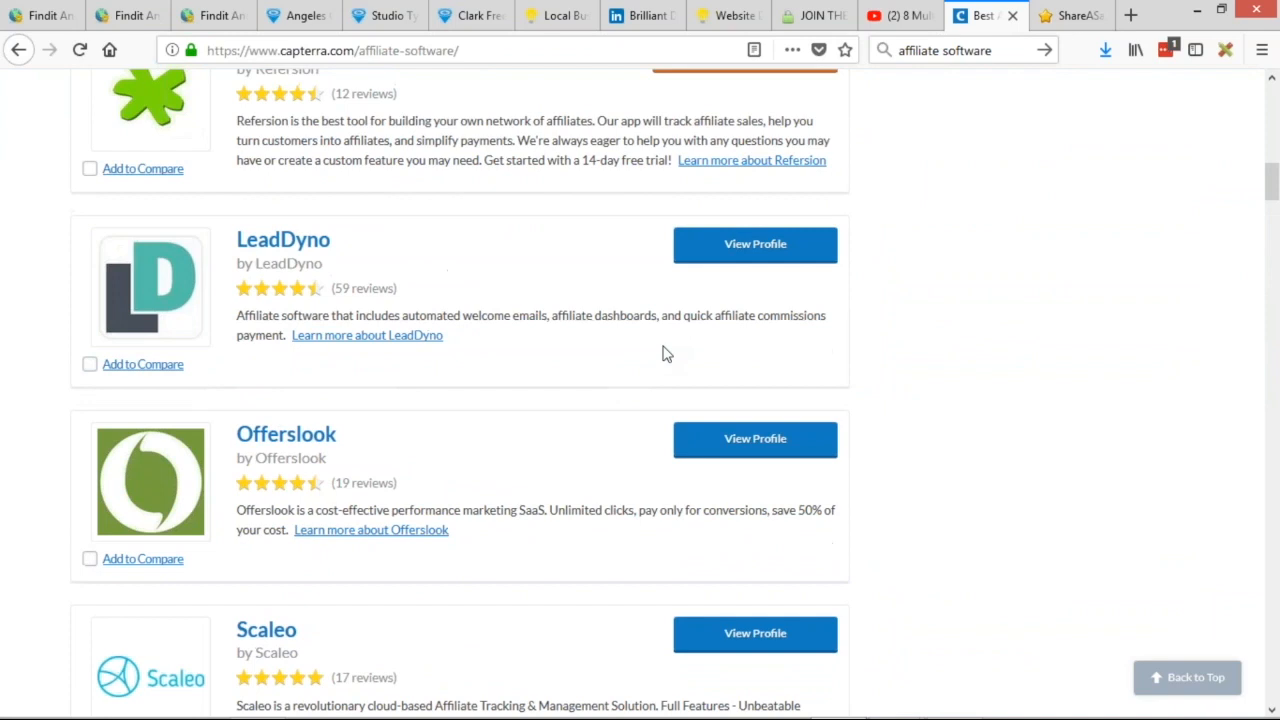
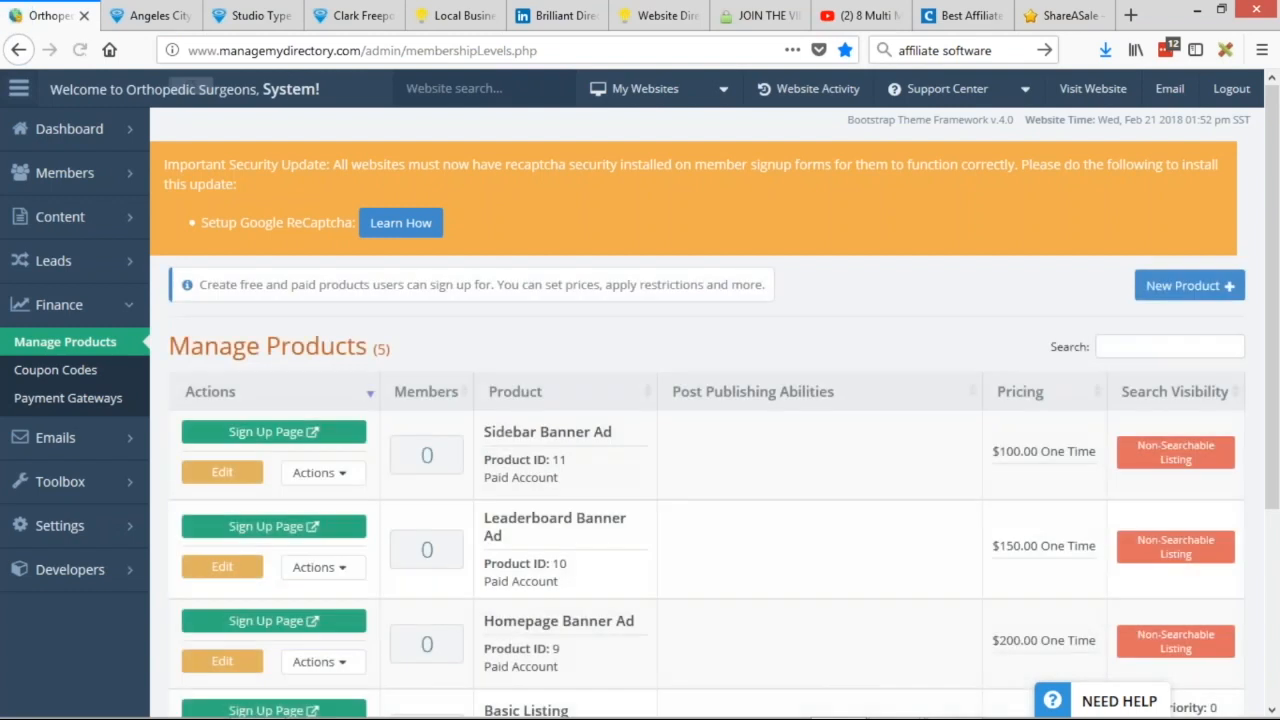
Start a new product named 'Student Member', then close the form without saving.
{"action": "scroll", "coordinate": [615, 459], "scroll_direction": "down", "scroll_amount": 3}
{"action": "scroll", "coordinate": [615, 459], "scroll_direction": "up", "scroll_amount": 3}
{"action": "scroll", "coordinate": [615, 459], "scroll_direction": "down", "scroll_amount": 3}
{"action": "scroll", "coordinate": [615, 459], "scroll_direction": "up", "scroll_amount": 5}
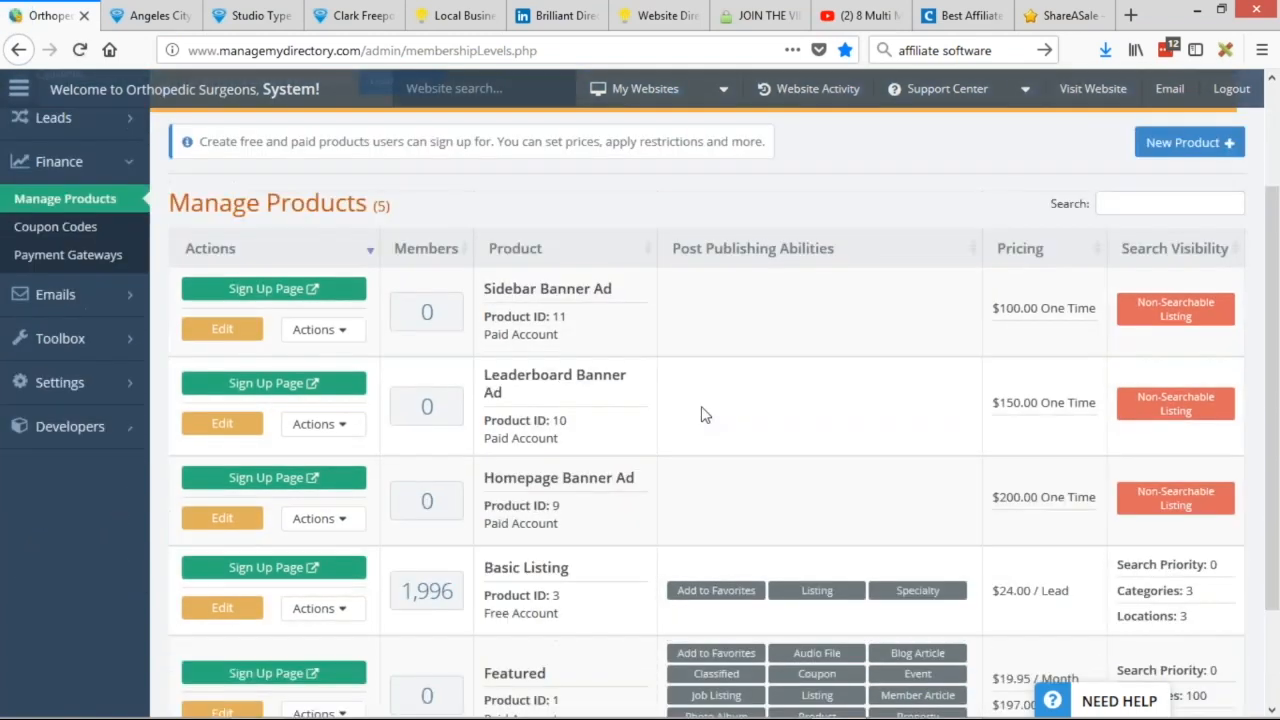
{"action": "left_click", "coordinate": [1168, 206]}
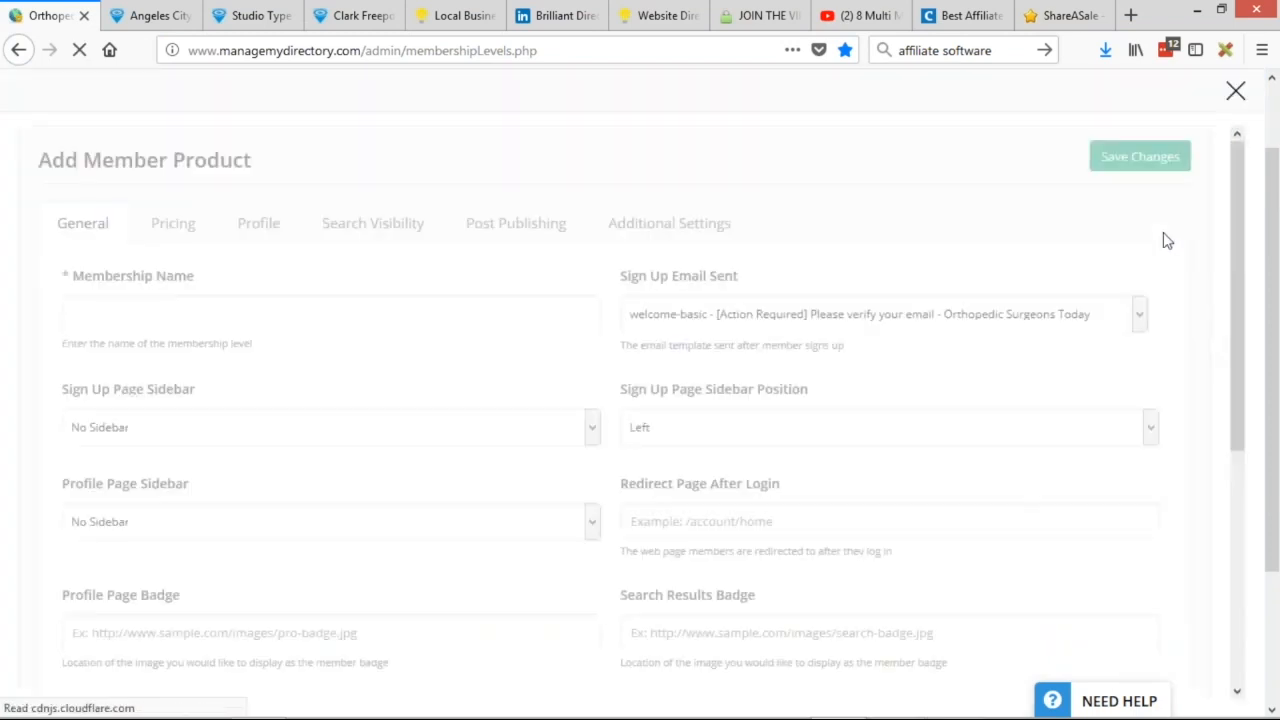
{"action": "left_click", "coordinate": [127, 307]}
{"action": "type", "text": "S"}
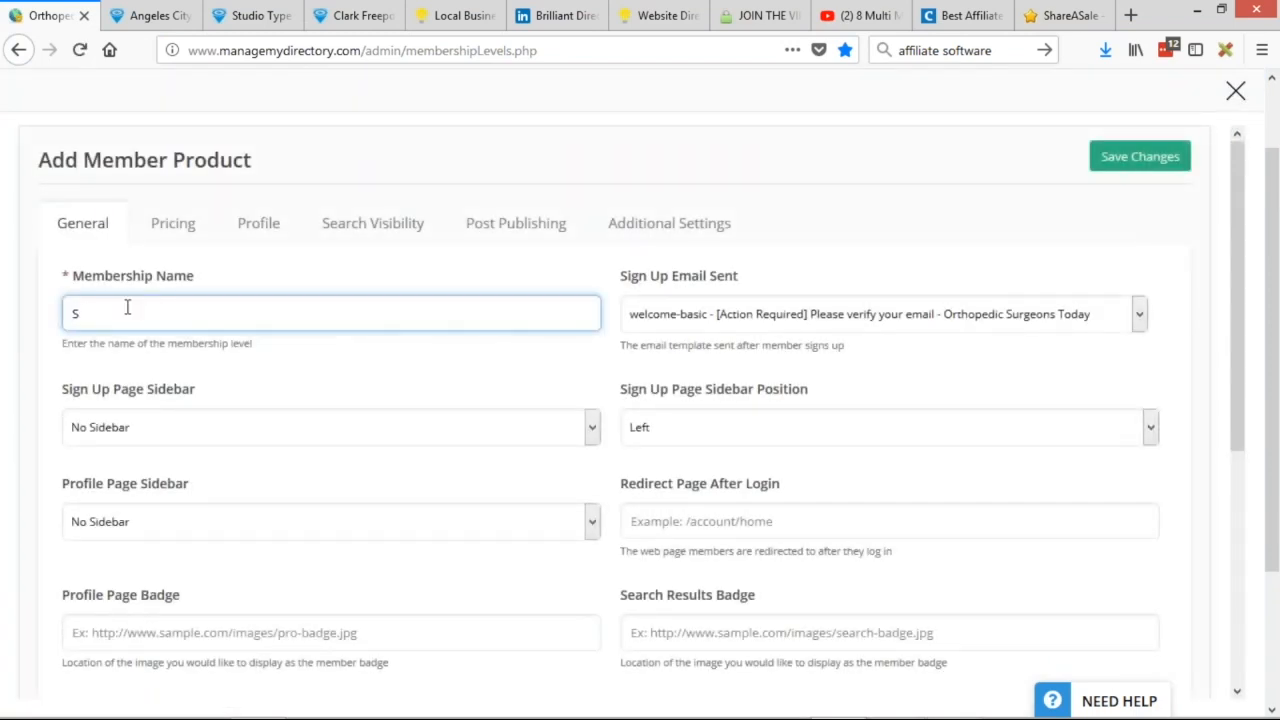
{"action": "type", "text": "tudent Member"}
{"action": "left_click", "coordinate": [1235, 93]}
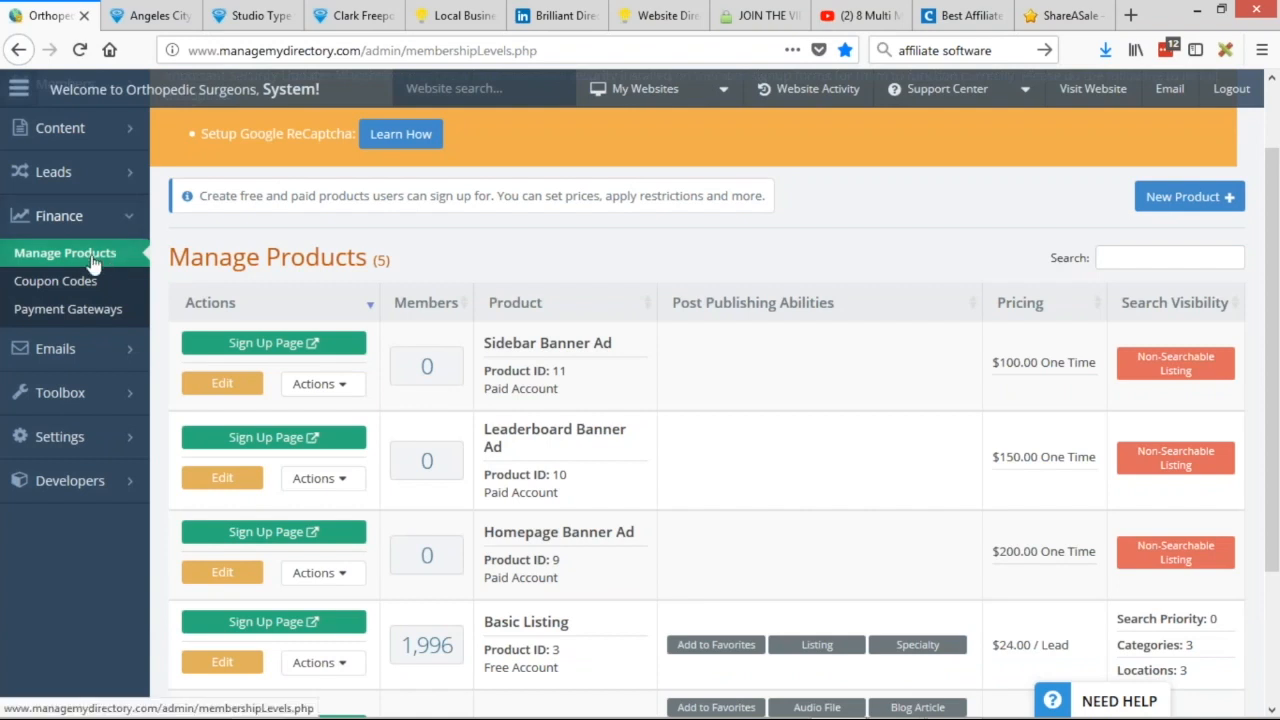
Open Emails > Email Templates in a background tab.
{"action": "scroll", "coordinate": [251, 306], "scroll_direction": "up", "scroll_amount": 1}
{"action": "mouse_move", "coordinate": [107, 428]}
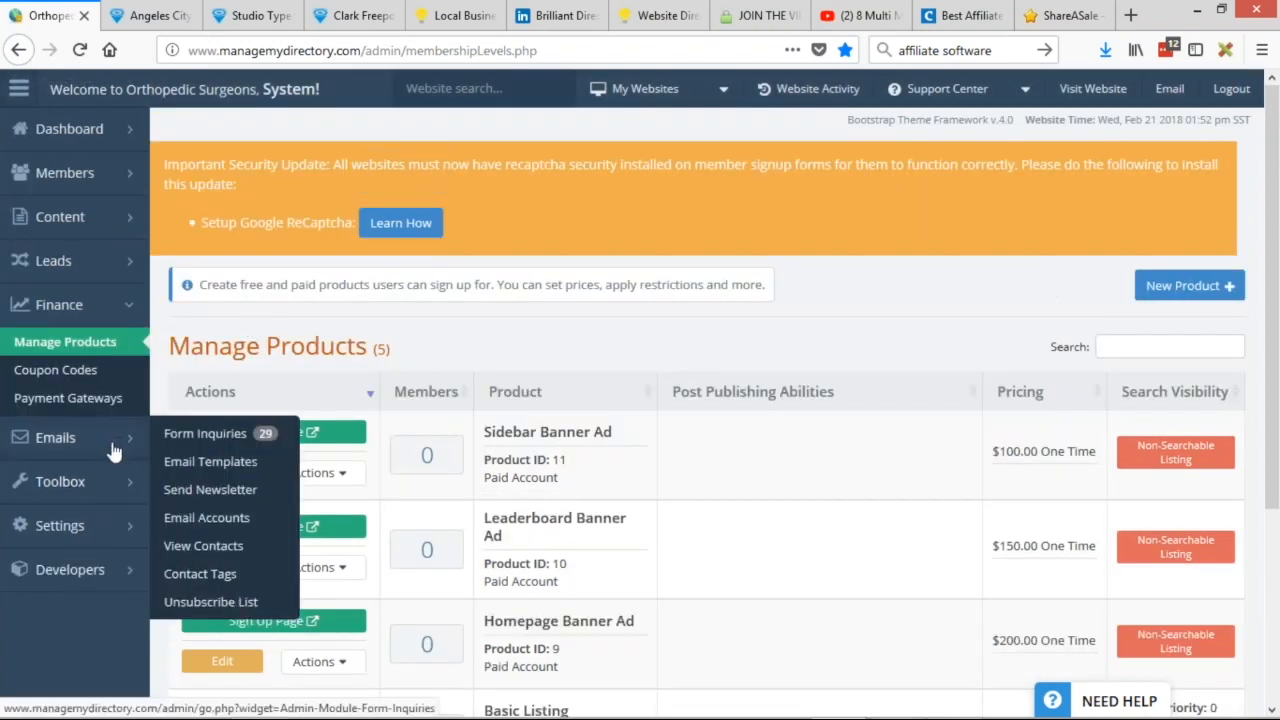
{"action": "middle_click", "coordinate": [240, 466]}
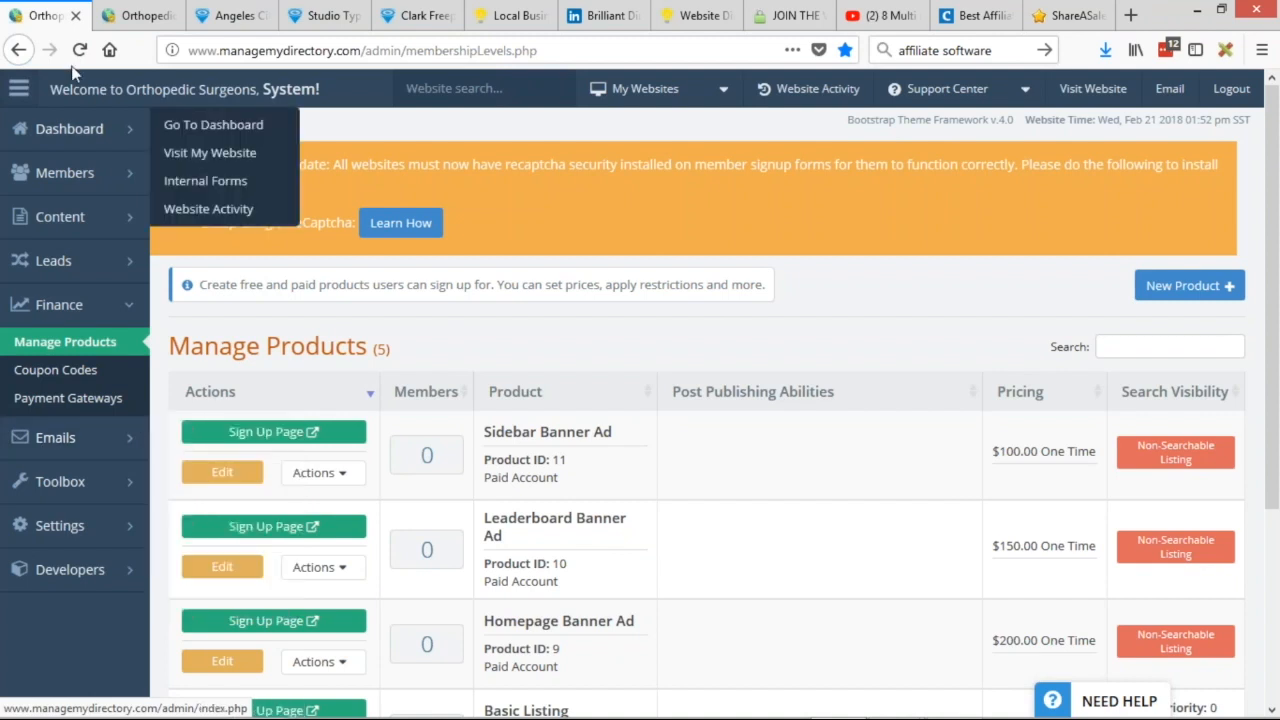
Search the email templates for 'welcome' and look over the welcome-basic subject.
{"action": "left_click", "coordinate": [140, 15]}
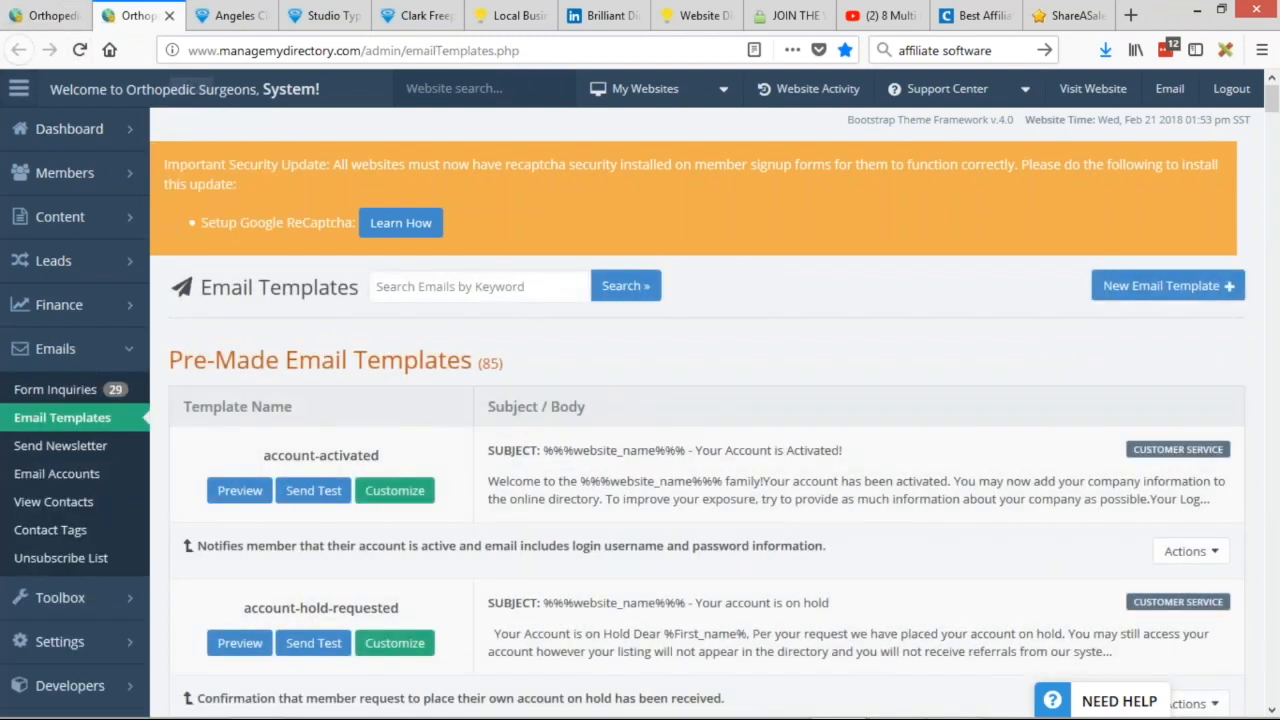
{"action": "left_click", "coordinate": [444, 288]}
{"action": "type", "text": "w"}
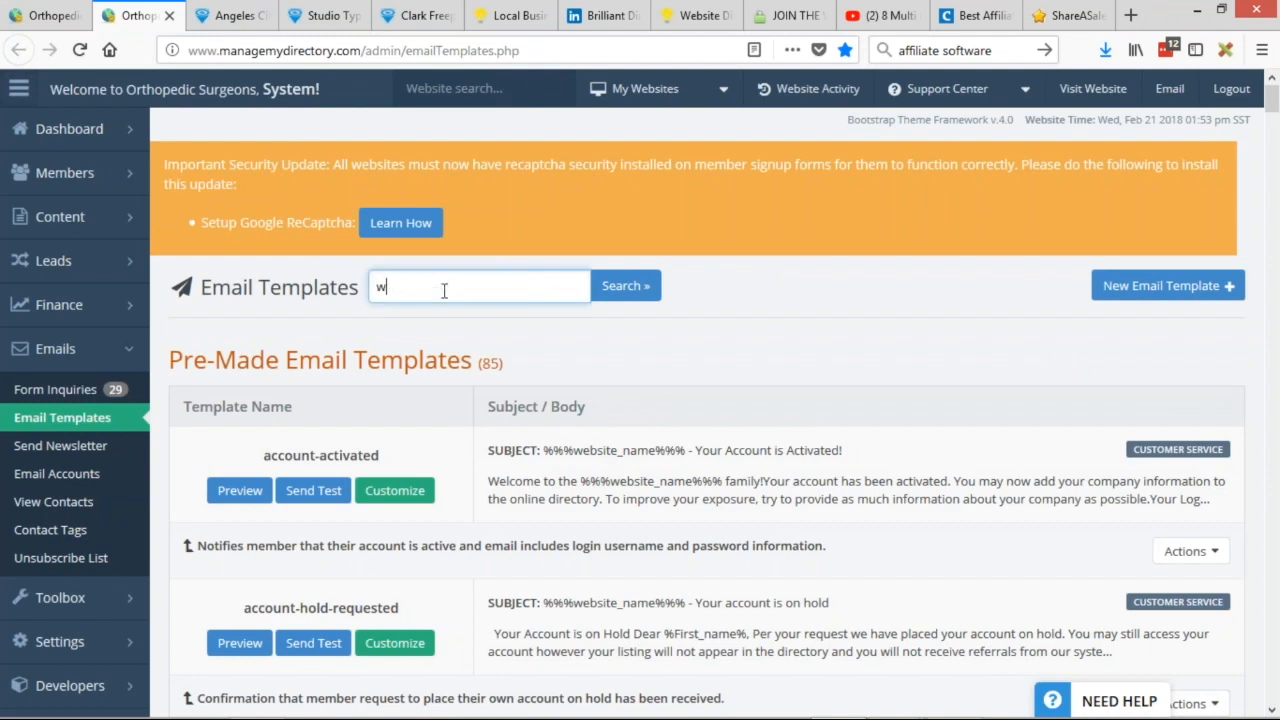
{"action": "type", "text": "elcome"}
{"action": "key", "text": "Return"}
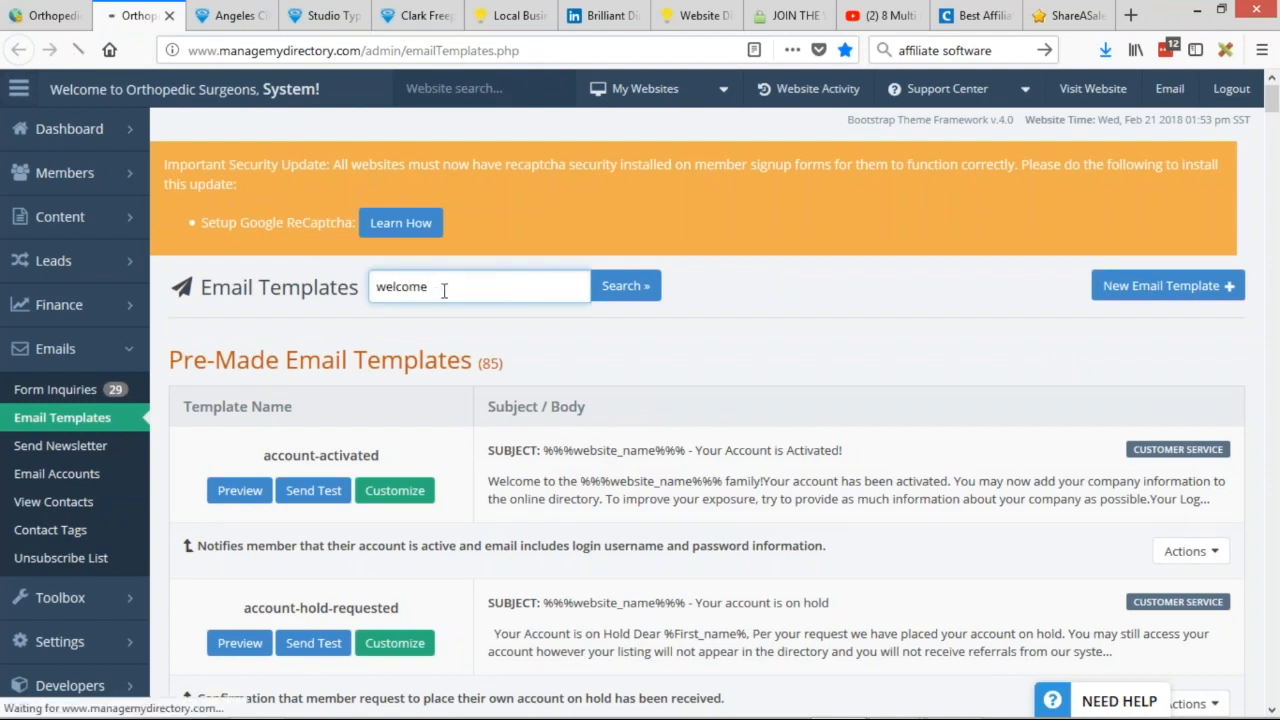
{"action": "scroll", "coordinate": [606, 340], "scroll_direction": "down", "scroll_amount": 5}
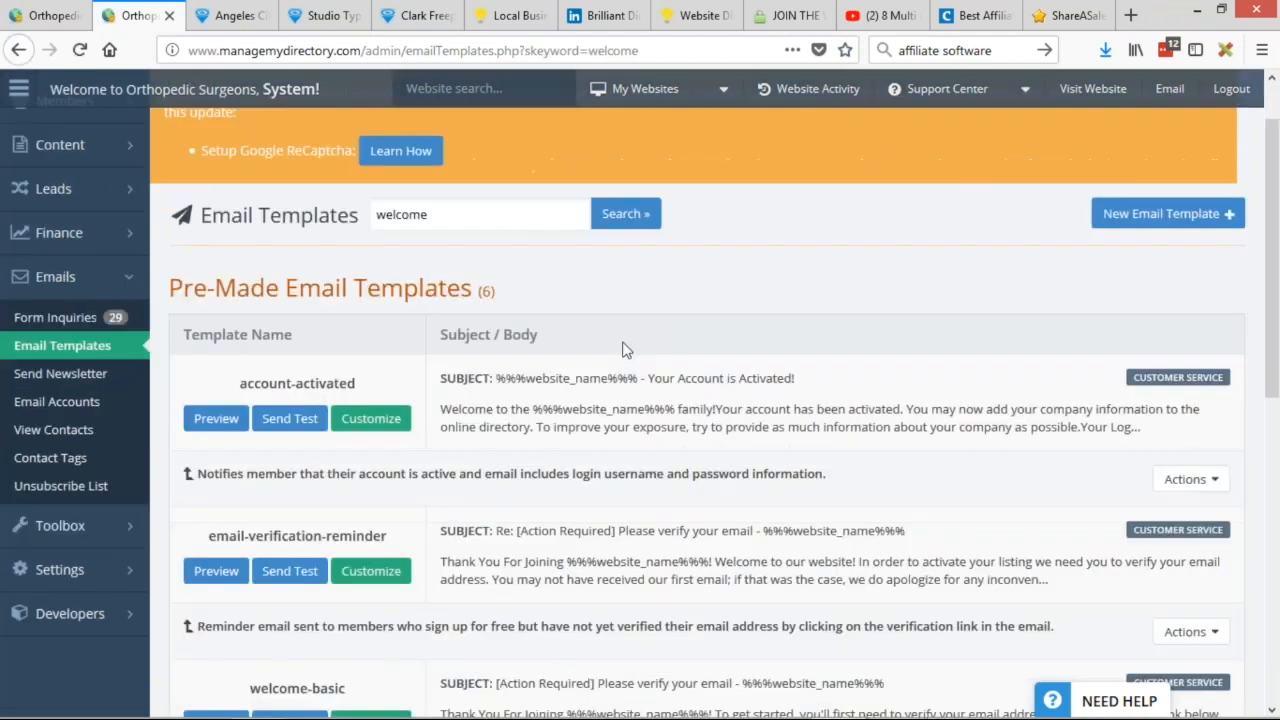
{"action": "left_click_drag", "start_coordinate": [463, 311], "coordinate": [562, 327]}
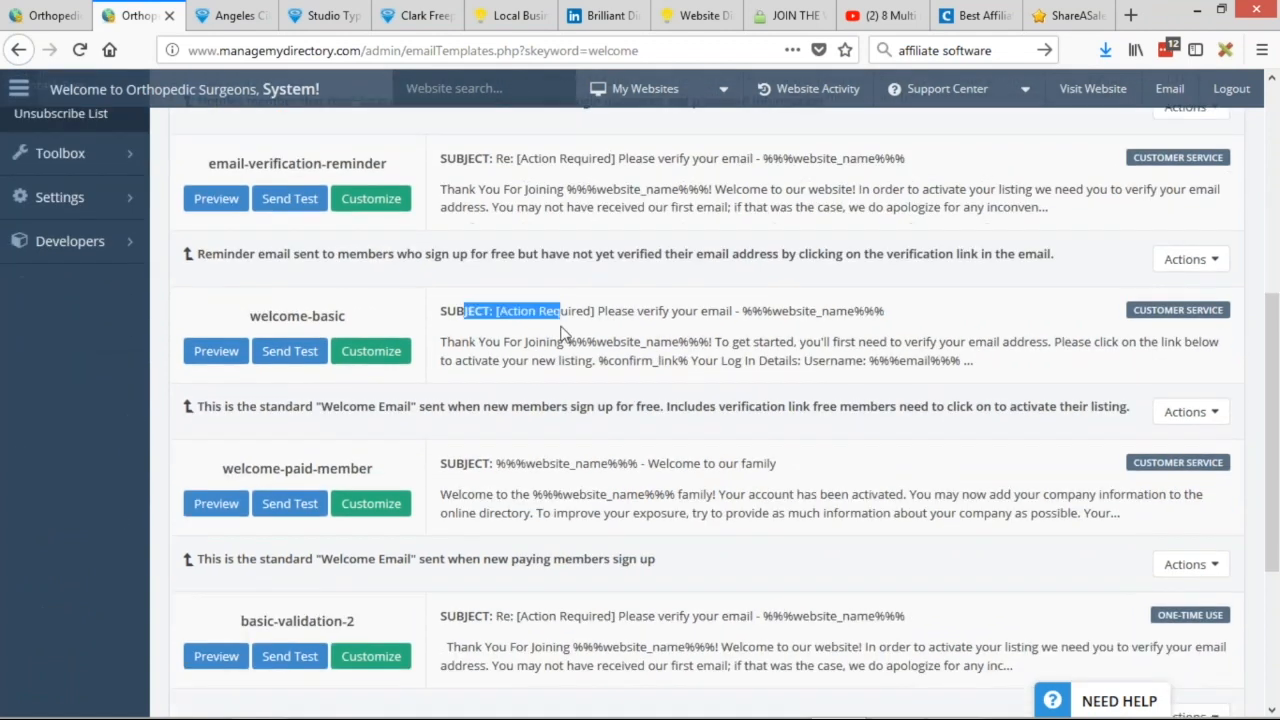
Open the welcome-basic template for customizing and select its template name.
{"action": "left_click", "coordinate": [379, 355]}
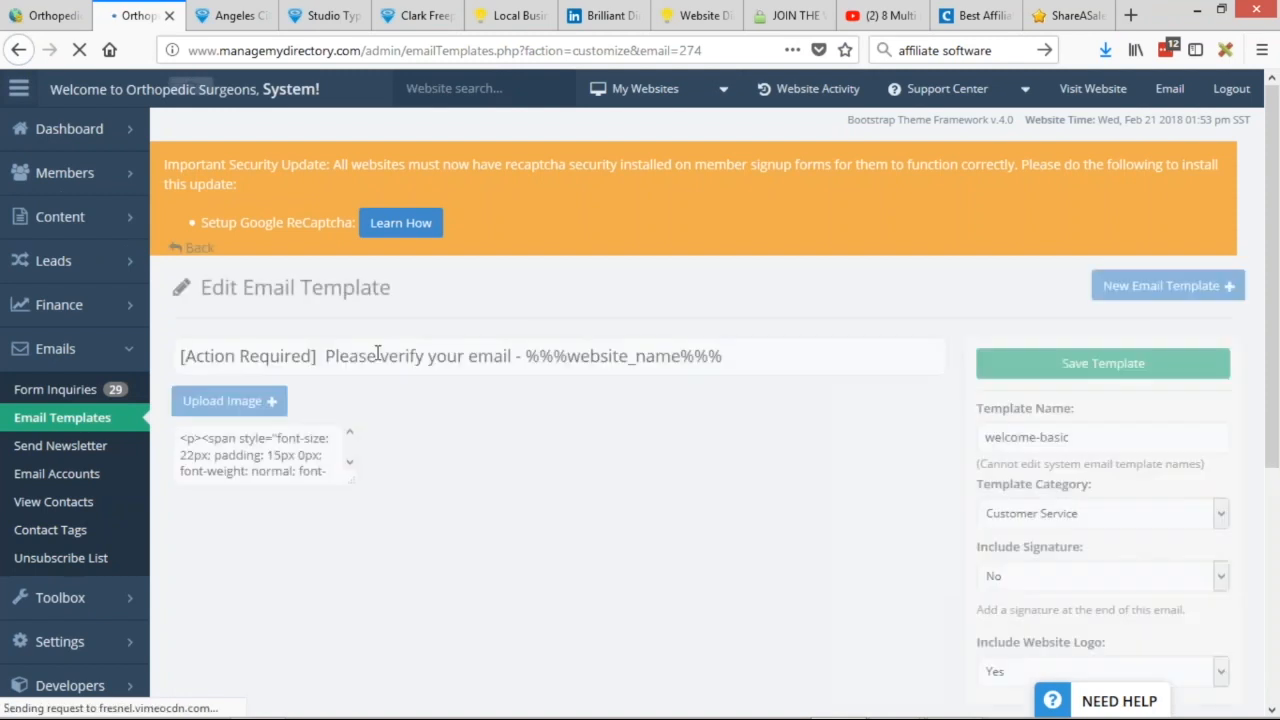
{"action": "scroll", "coordinate": [577, 257], "scroll_direction": "down", "scroll_amount": 2}
{"action": "left_click", "coordinate": [1103, 352]}
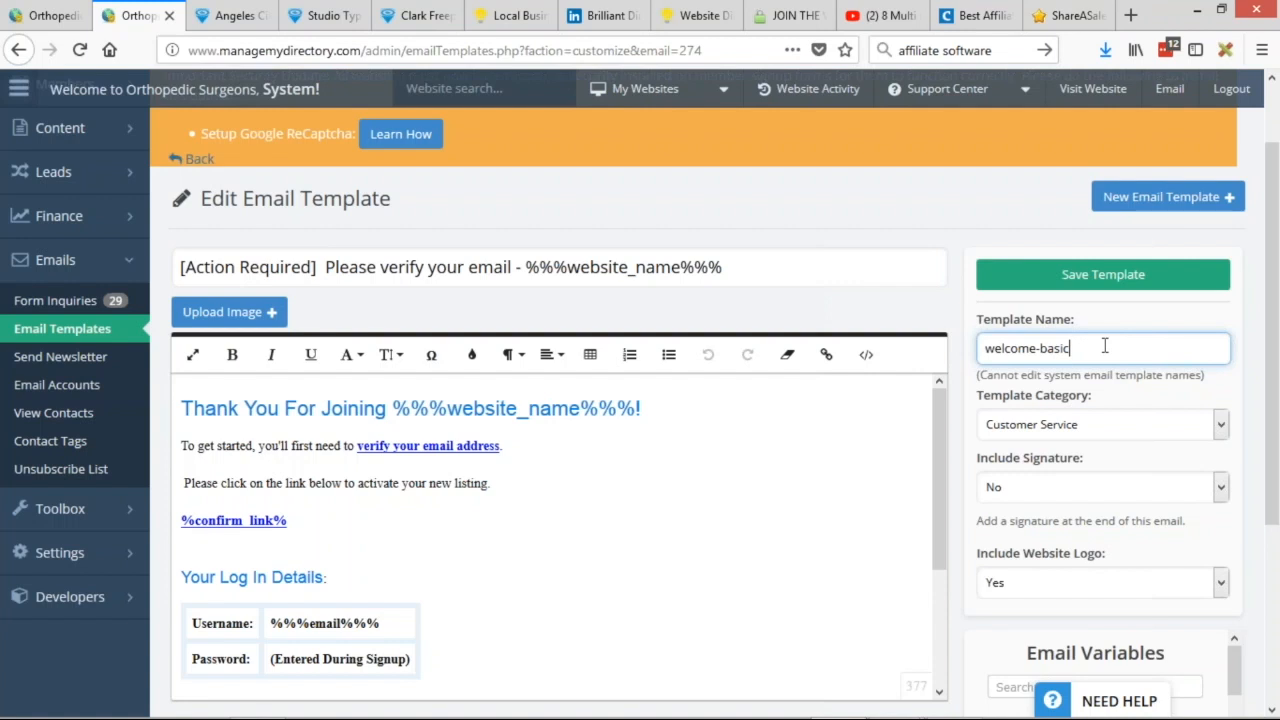
{"action": "left_click_drag", "start_coordinate": [1108, 347], "coordinate": [930, 340]}
{"action": "left_click", "coordinate": [1072, 349]}
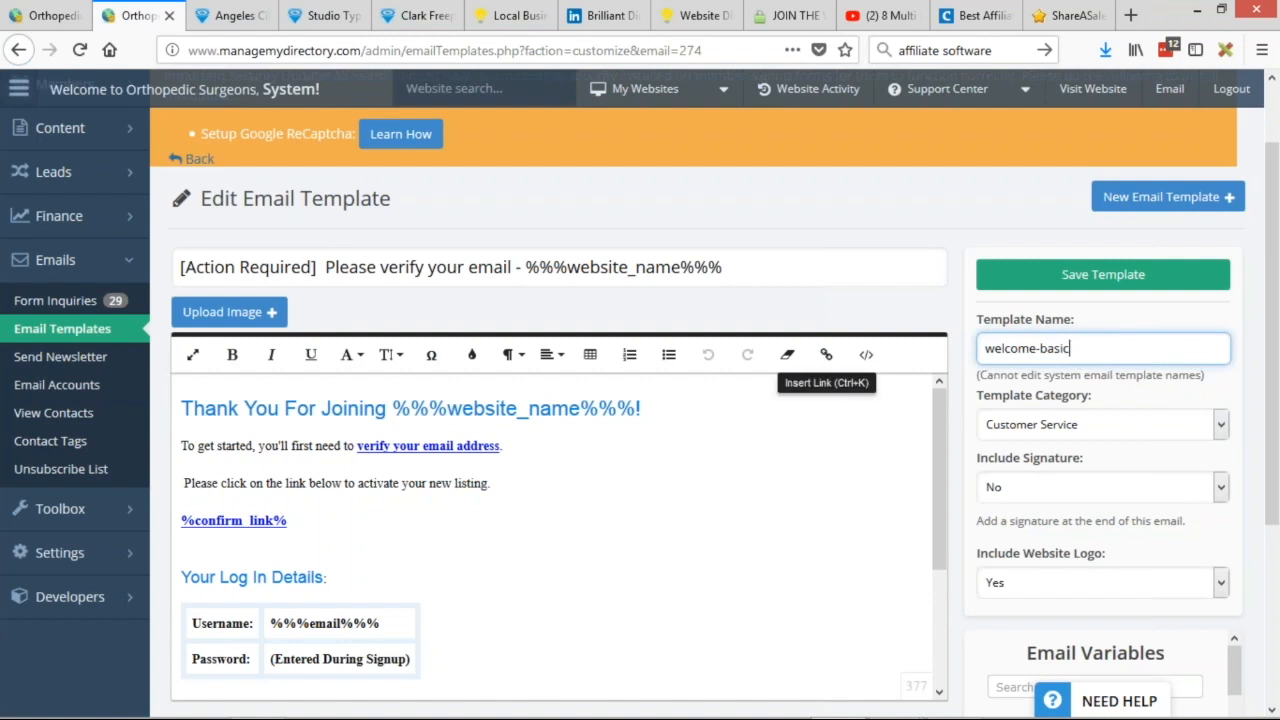
{"action": "triple_click", "coordinate": [1115, 355]}
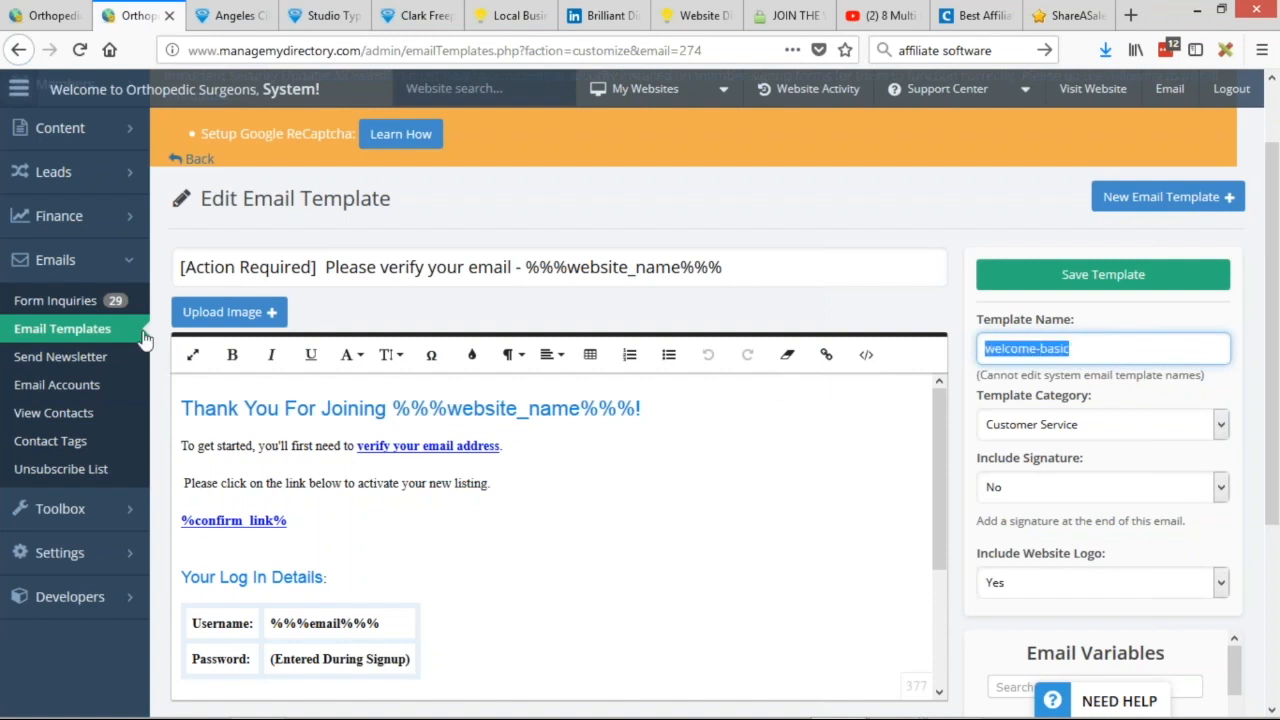
Return to the 'welcome' results and start a new blank email template.
{"action": "left_click", "coordinate": [18, 50]}
{"action": "left_click_drag", "start_coordinate": [172, 20], "coordinate": [110, 20]}
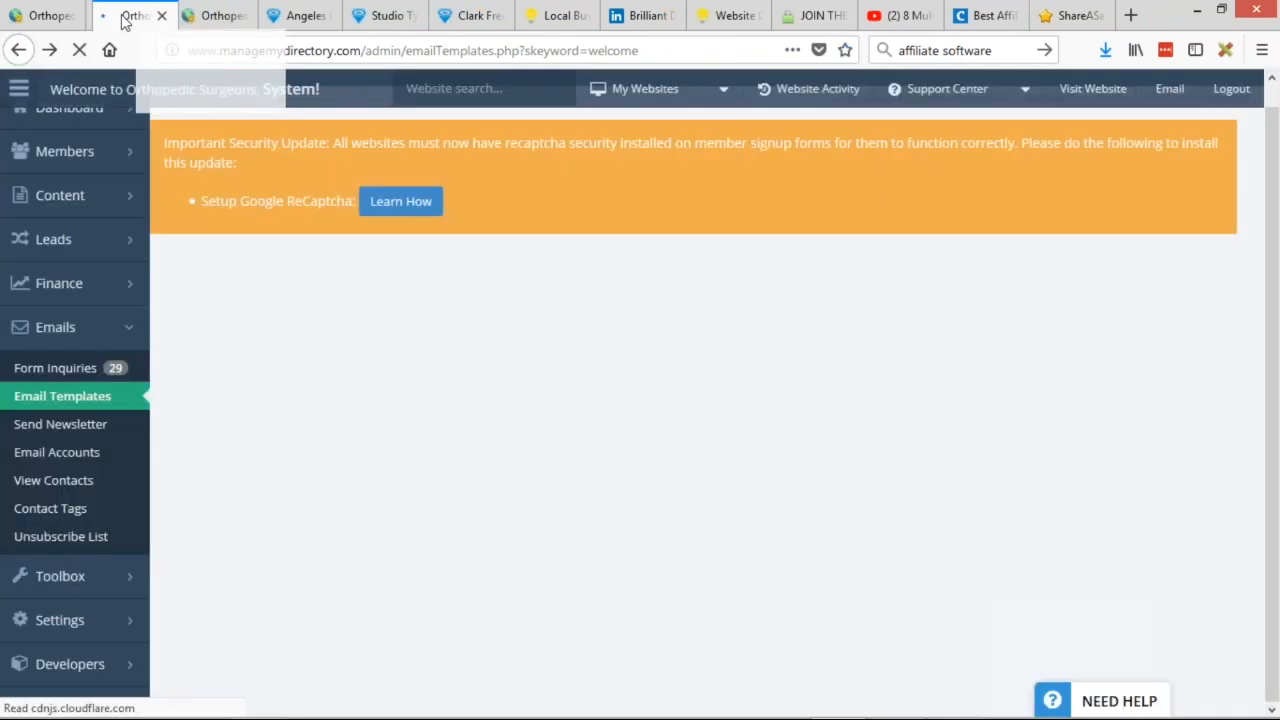
{"action": "scroll", "coordinate": [480, 360], "scroll_direction": "up", "scroll_amount": 3}
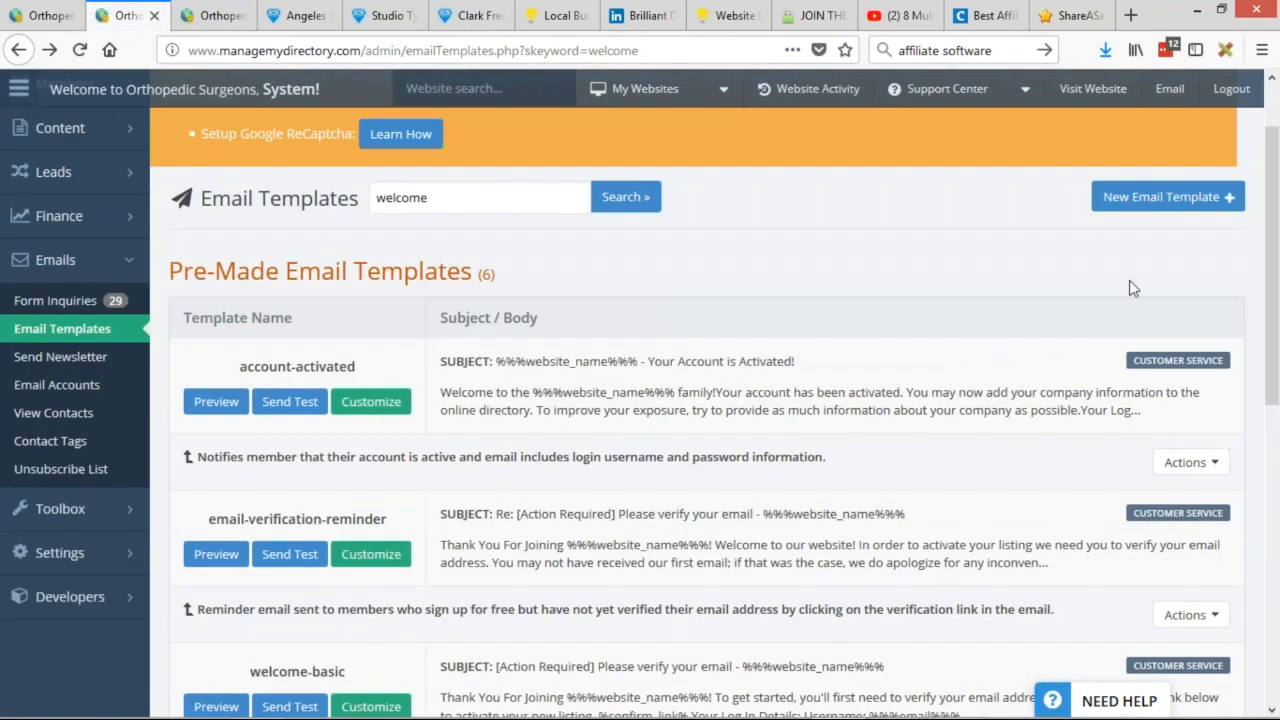
{"action": "left_click", "coordinate": [1142, 203]}
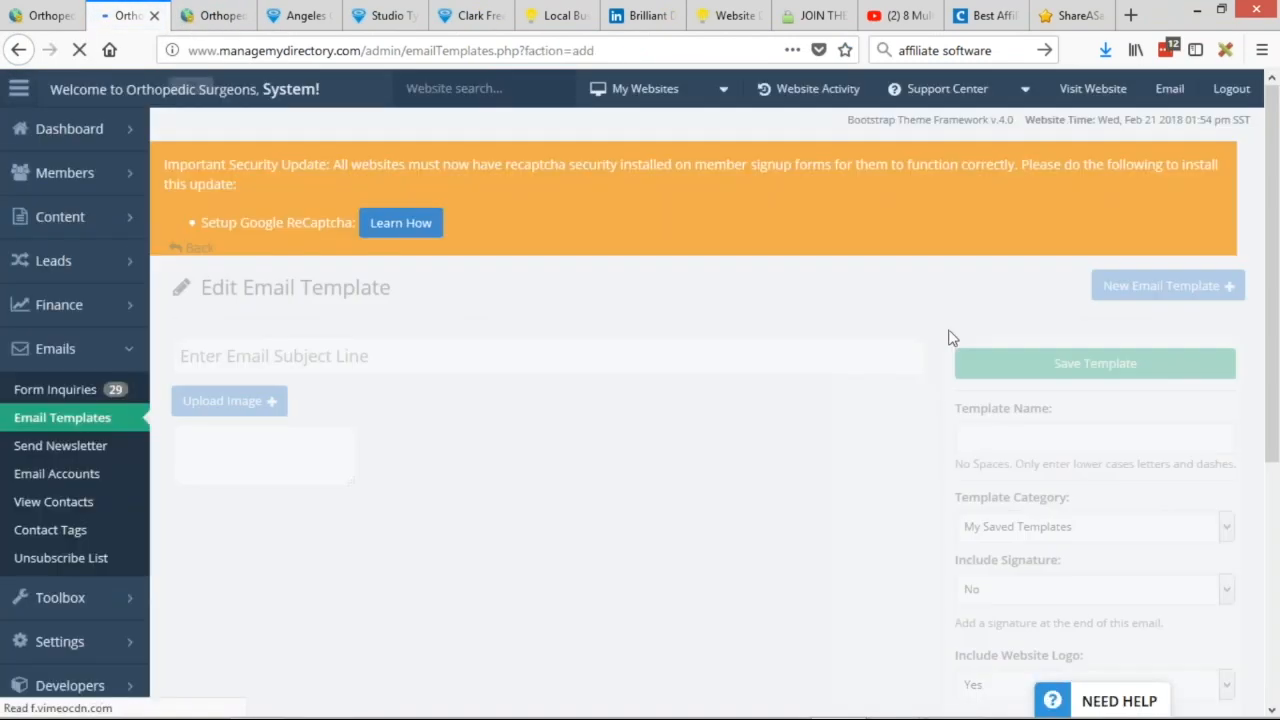
Name the new template 'welcome-basic-student'.
{"action": "left_click", "coordinate": [1066, 434]}
{"action": "type", "text": "Welcome"}
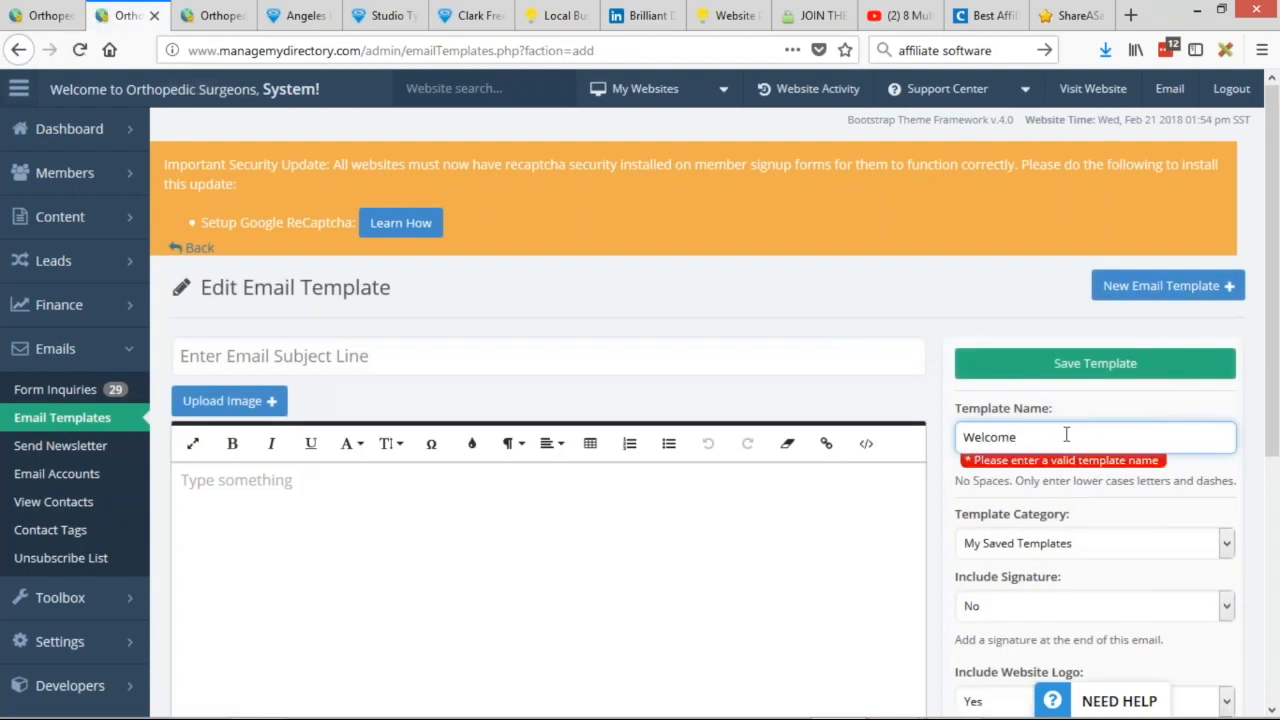
{"action": "type", "text": " basic Student"}
{"action": "left_click", "coordinate": [1019, 440]}
{"action": "key", "text": "Delete"}
{"action": "type", "text": "-"}
{"action": "left_click", "coordinate": [1050, 440]}
{"action": "key", "text": "Delete"}
{"action": "type", "text": "-"}
{"action": "left_click", "coordinate": [966, 437]}
{"action": "left_click_drag", "start_coordinate": [962, 437], "coordinate": [975, 437]}
{"action": "type", "text": "w"}
{"action": "left_click_drag", "start_coordinate": [1062, 437], "coordinate": [1051, 437]}
{"action": "type", "text": "s"}
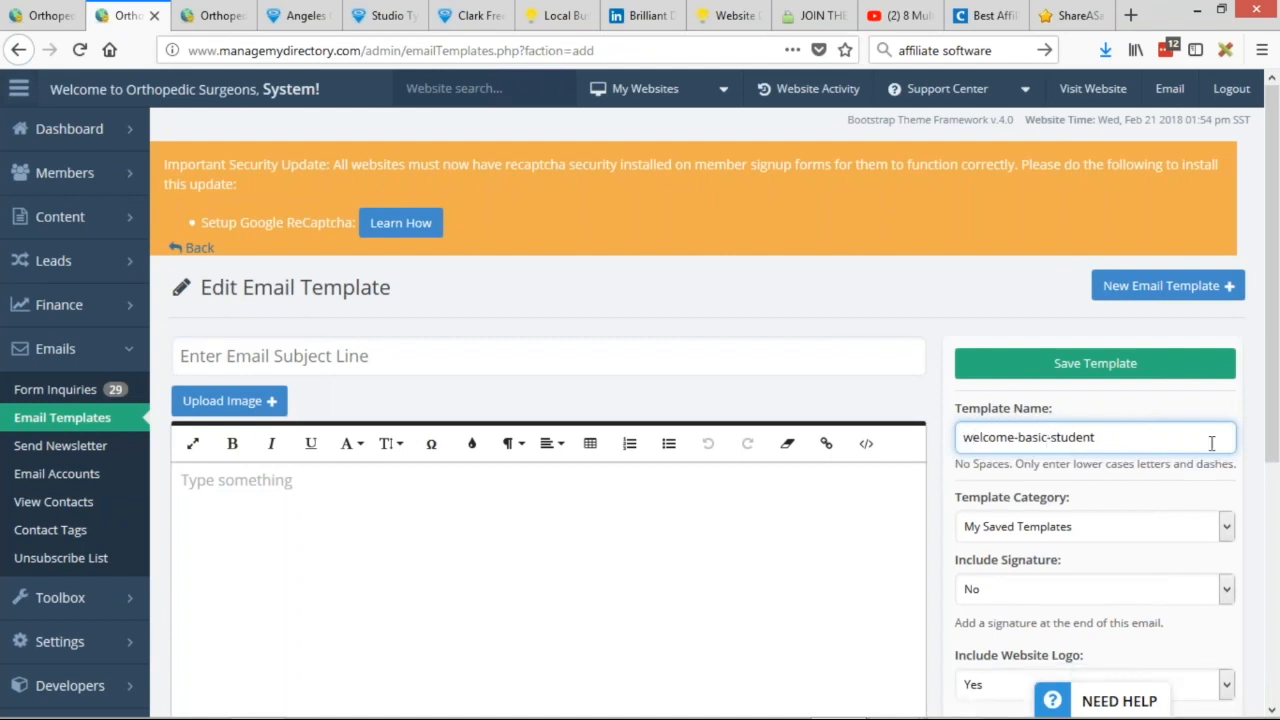
Copy welcome-basic's subject and edit it to '[SUCCESS] Thanks for Requesting to Join'.
{"action": "left_click", "coordinate": [247, 17]}
{"action": "triple_click", "coordinate": [348, 267]}
{"action": "key", "text": "ctrl+c"}
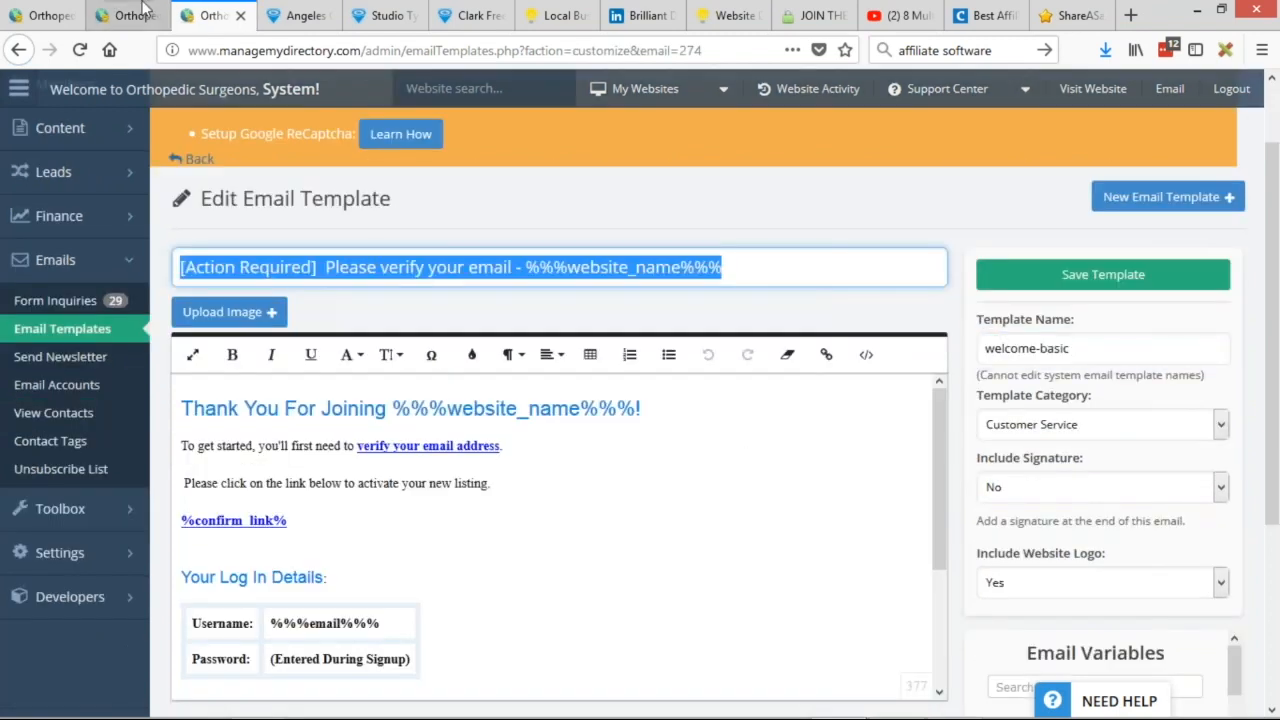
{"action": "left_click", "coordinate": [128, 16]}
{"action": "left_click", "coordinate": [291, 357]}
{"action": "key", "text": "ctrl+v"}
{"action": "left_click_drag", "start_coordinate": [185, 357], "coordinate": [312, 350]}
{"action": "type", "text": "SUCCESS"}
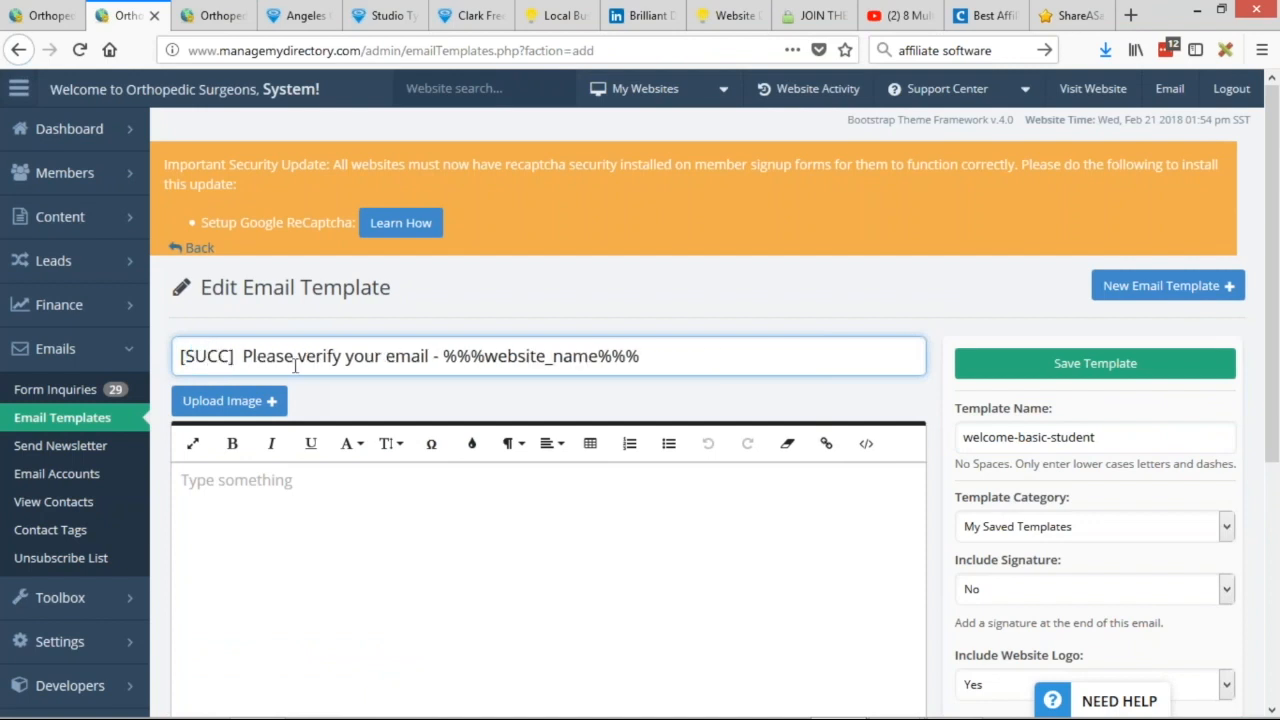
{"action": "left_click_drag", "start_coordinate": [270, 358], "coordinate": [715, 360]}
{"action": "type", "text": "Th"}
{"action": "key", "text": "BackSpace"}
{"action": "type", "text": "hanks for Re"}
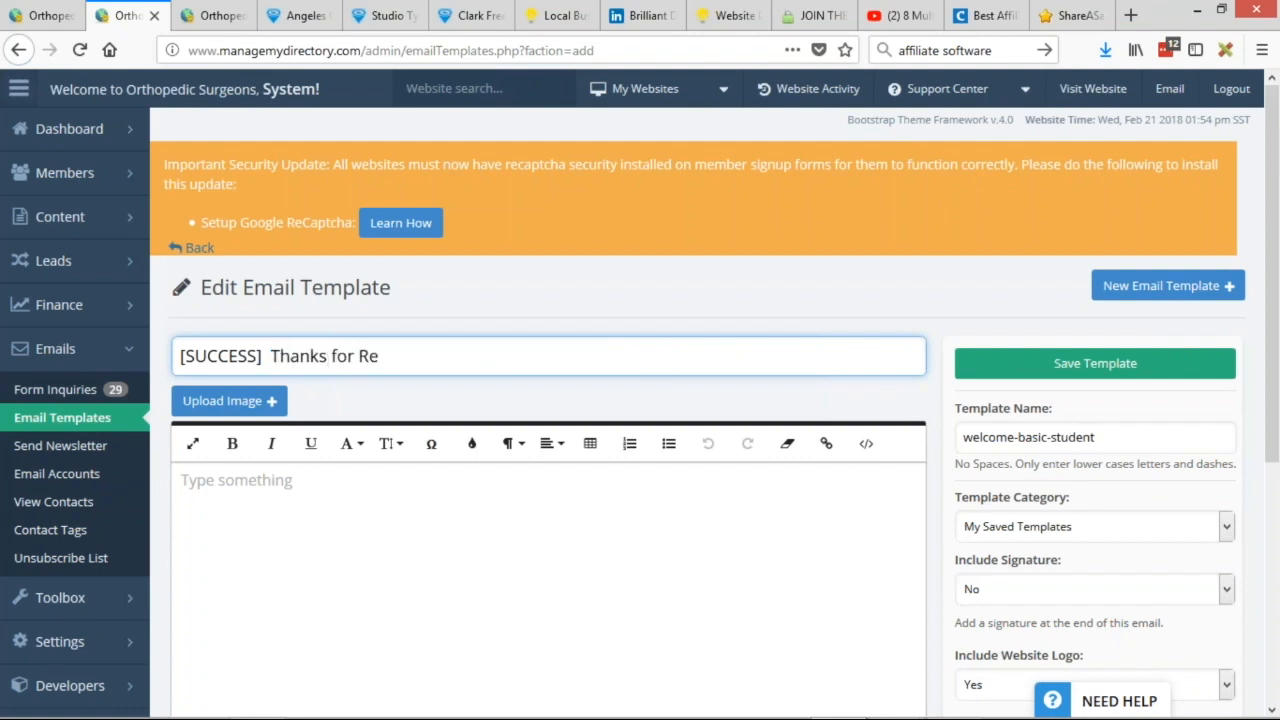
{"action": "type", "text": "questing to"}
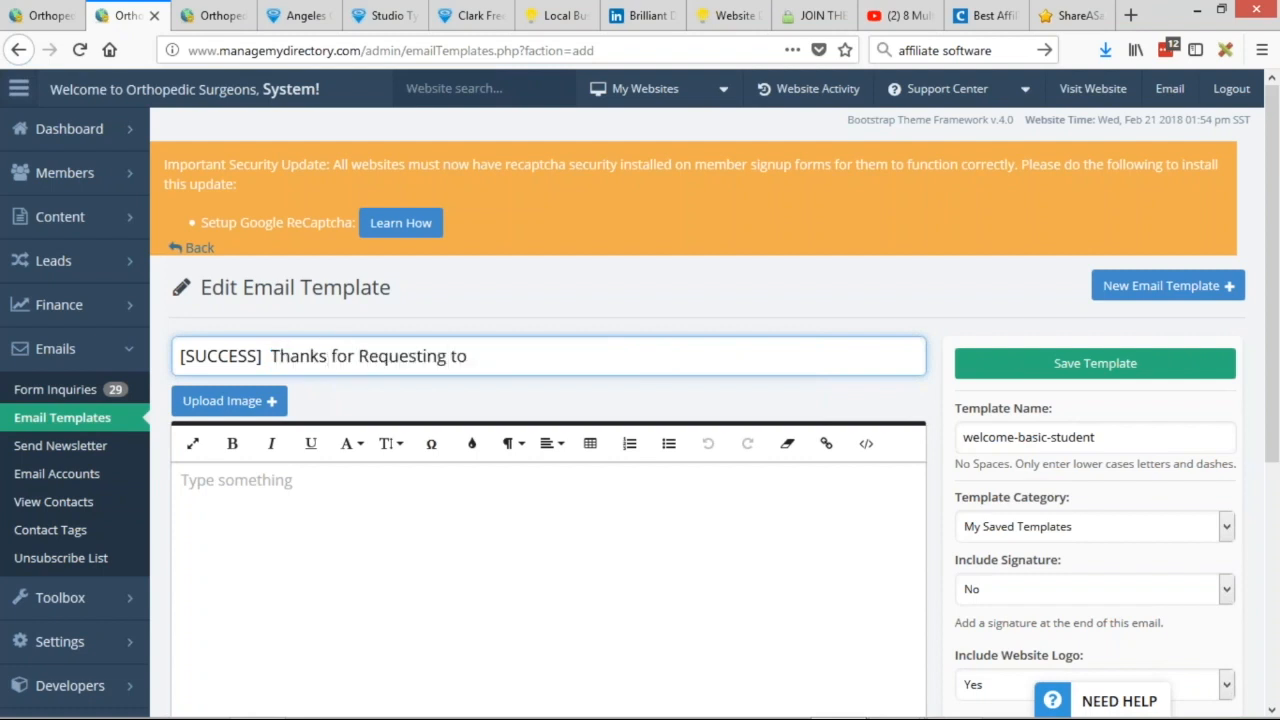
{"action": "type", "text": " Join"}
Write a three-line body thanking the student and saying the account awaits approval by email.
{"action": "left_click", "coordinate": [279, 613]}
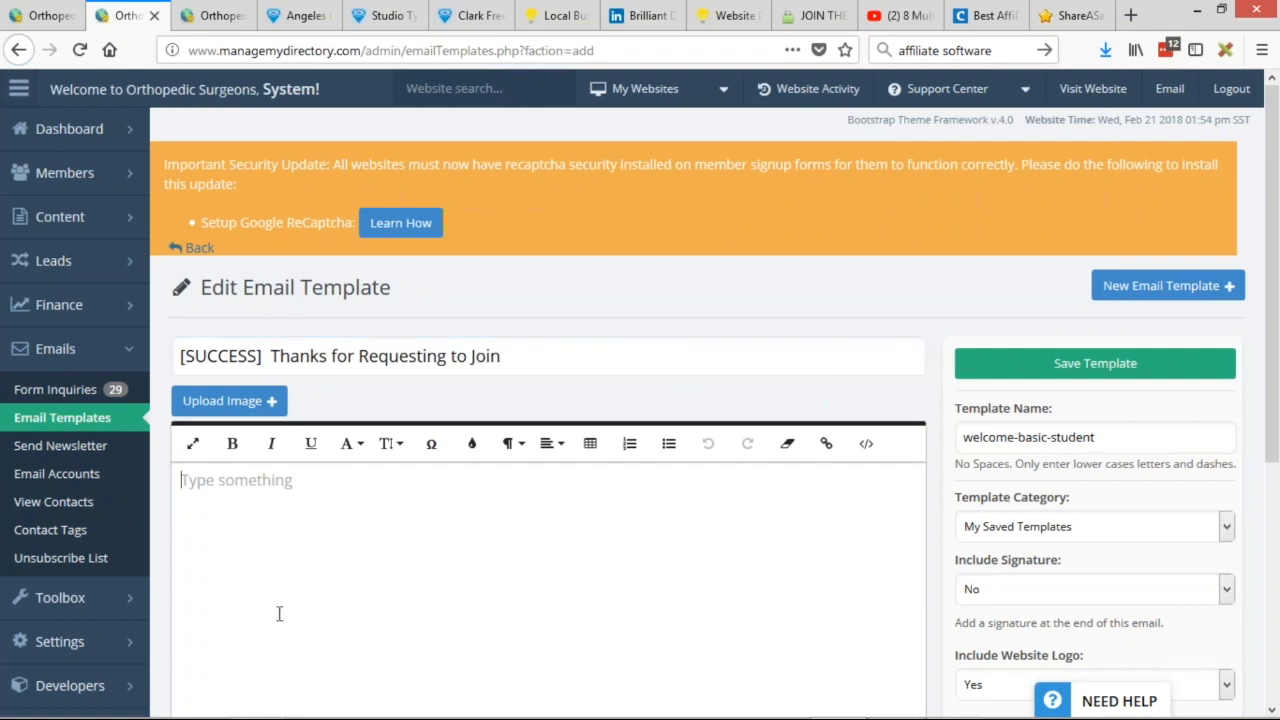
{"action": "type", "text": "Thanks "}
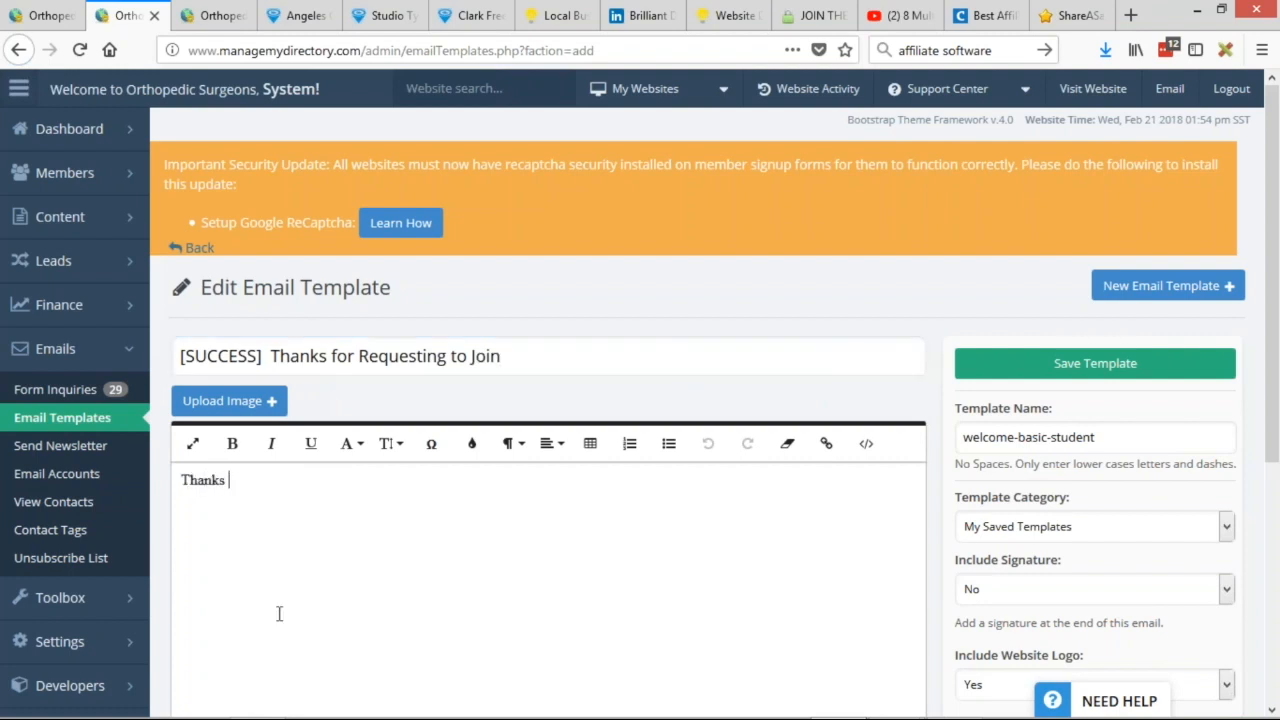
{"action": "type", "text": "for requesting to join our site."}
{"action": "key", "text": "Return"}
{"action": "type", "text": "You've "}
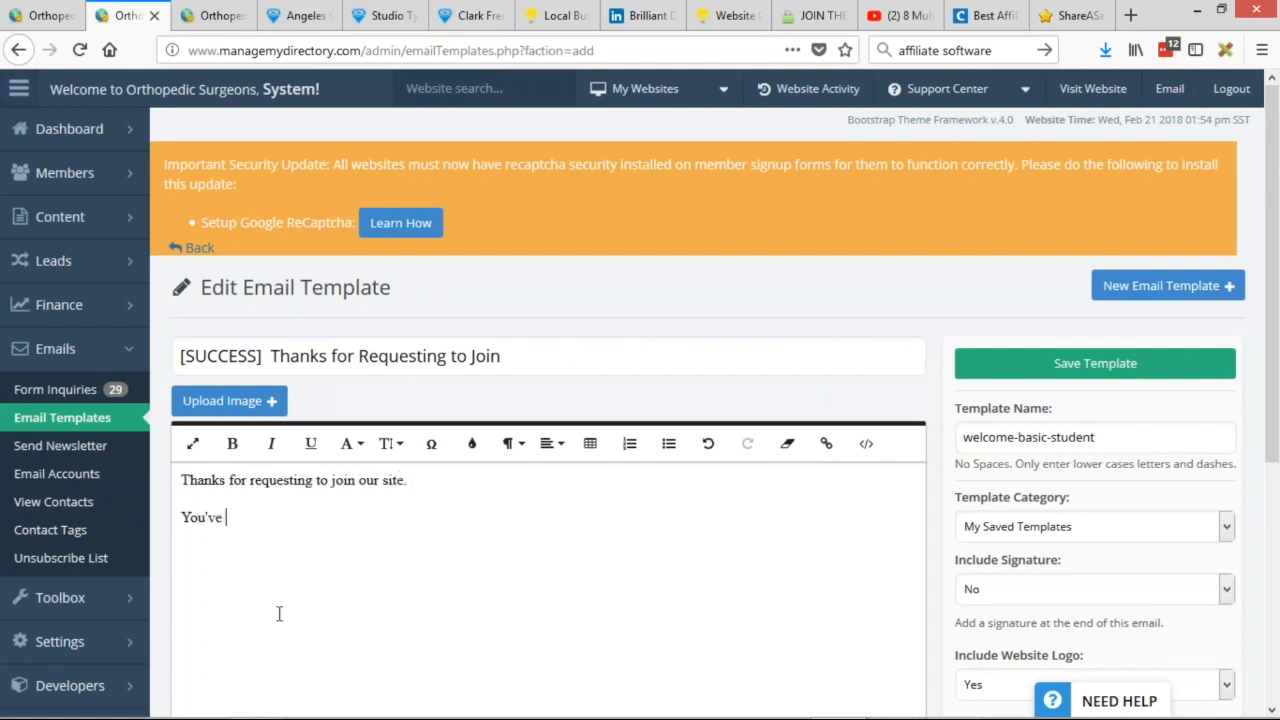
{"action": "type", "text": "regestired for a student account."}
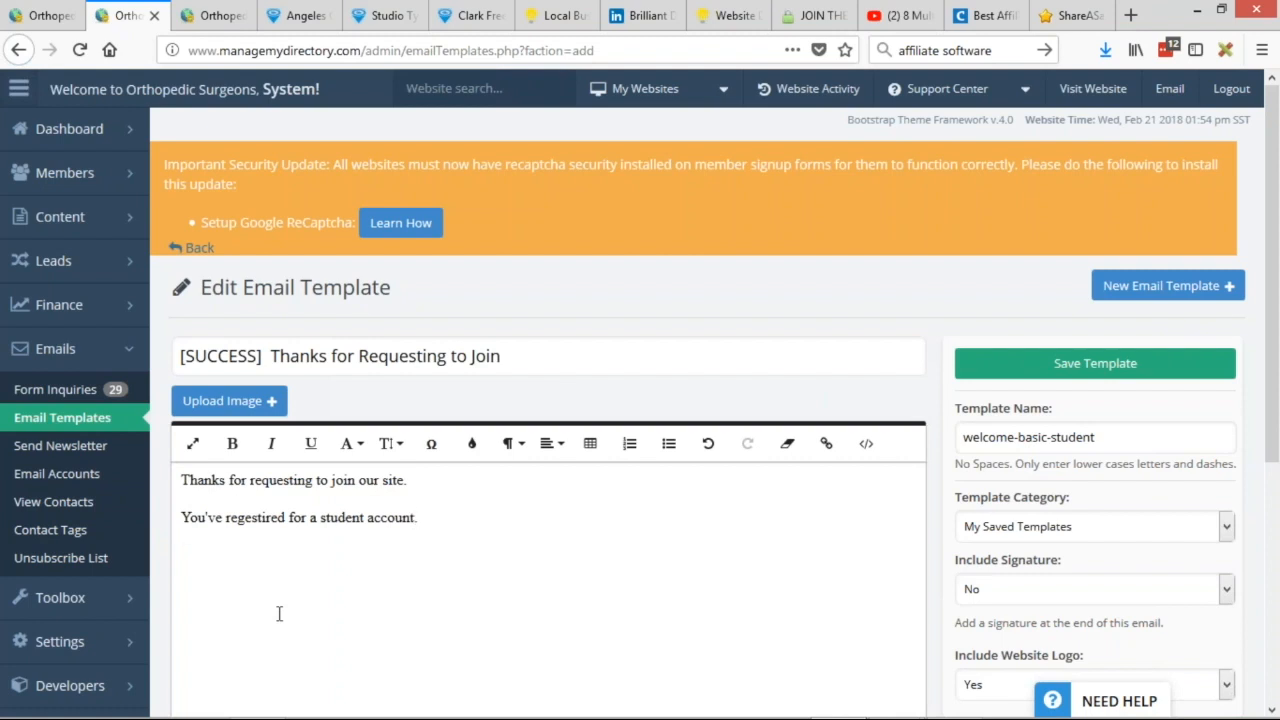
{"action": "key", "text": "Return"}
{"action": "type", "text": "Our team will review your profile and once approved, yo"}
{"action": "key", "text": "BackSpace"}
{"action": "key", "text": "BackSpace"}
{"action": "type", "text": "we will email you to let you"}
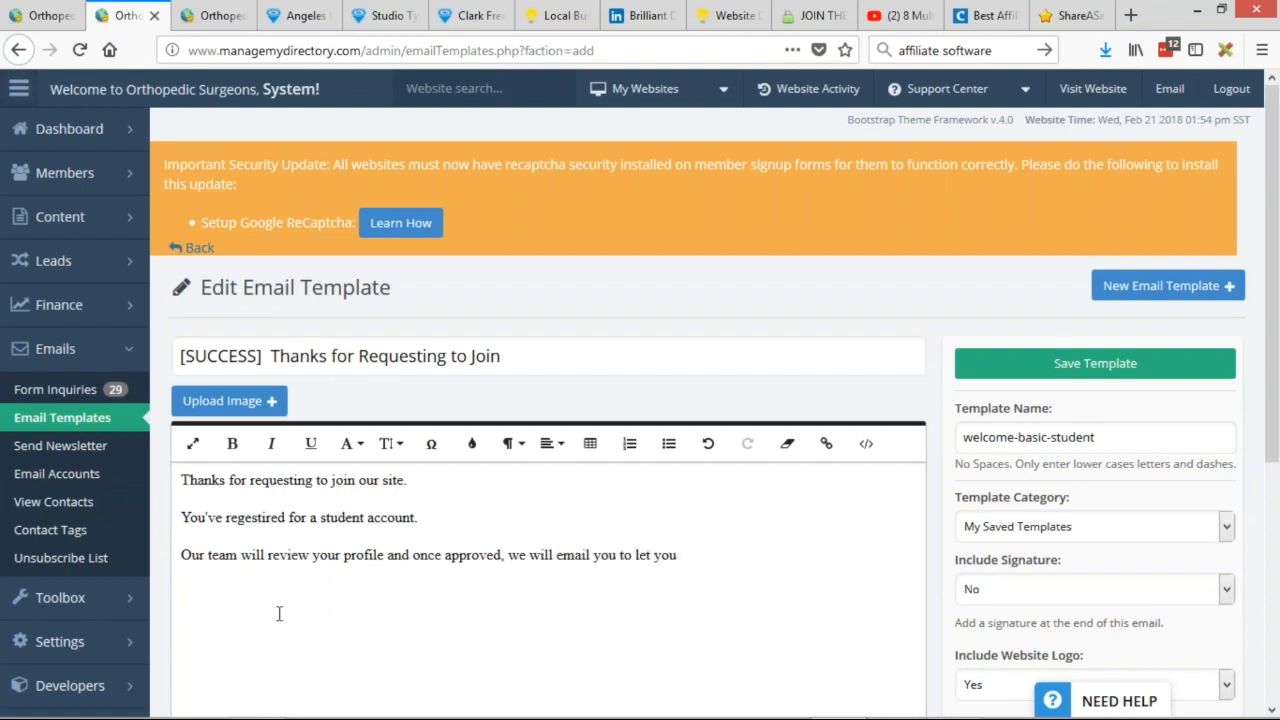
{"action": "type", "text": " know your account is acticated."}
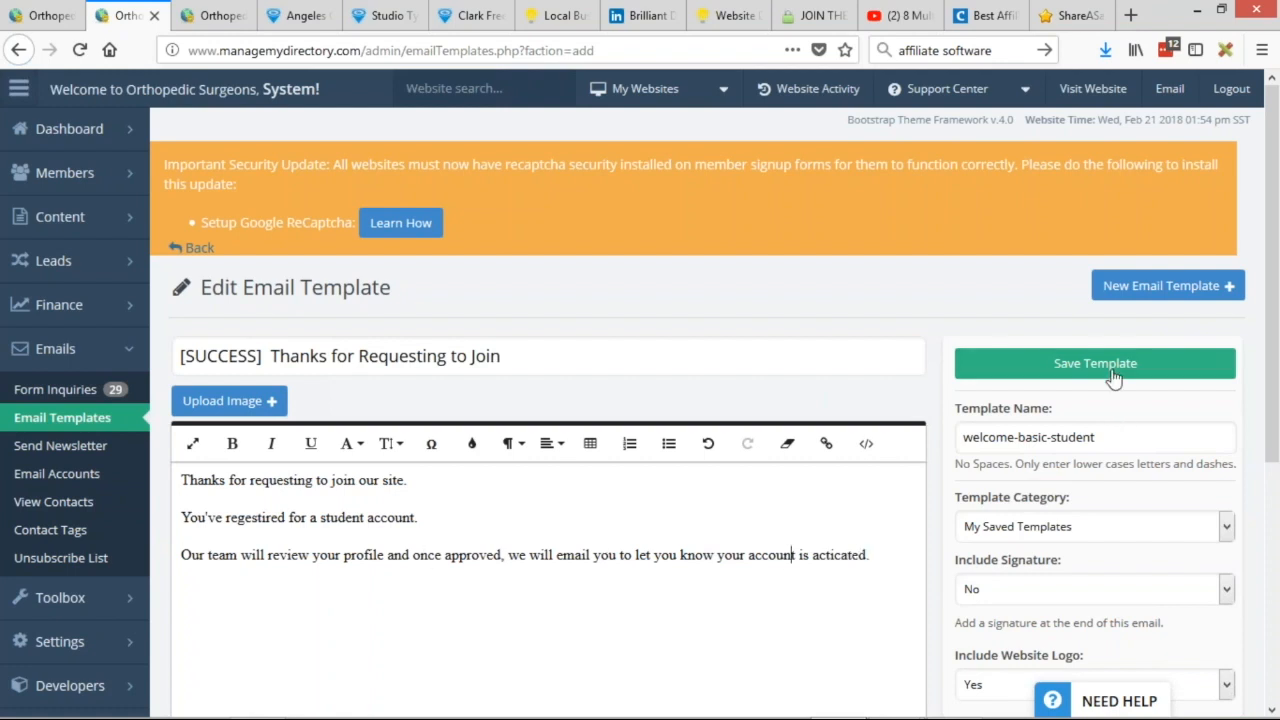
Rename the template to 'welcome-student', save it, and compare with welcome-basic.
{"action": "left_click_drag", "start_coordinate": [972, 437], "coordinate": [1071, 437]}
{"action": "left_click", "coordinate": [1032, 440]}
{"action": "double_click", "coordinate": [1032, 440]}
{"action": "key", "text": "BackSpace"}
{"action": "key", "text": "BackSpace"}
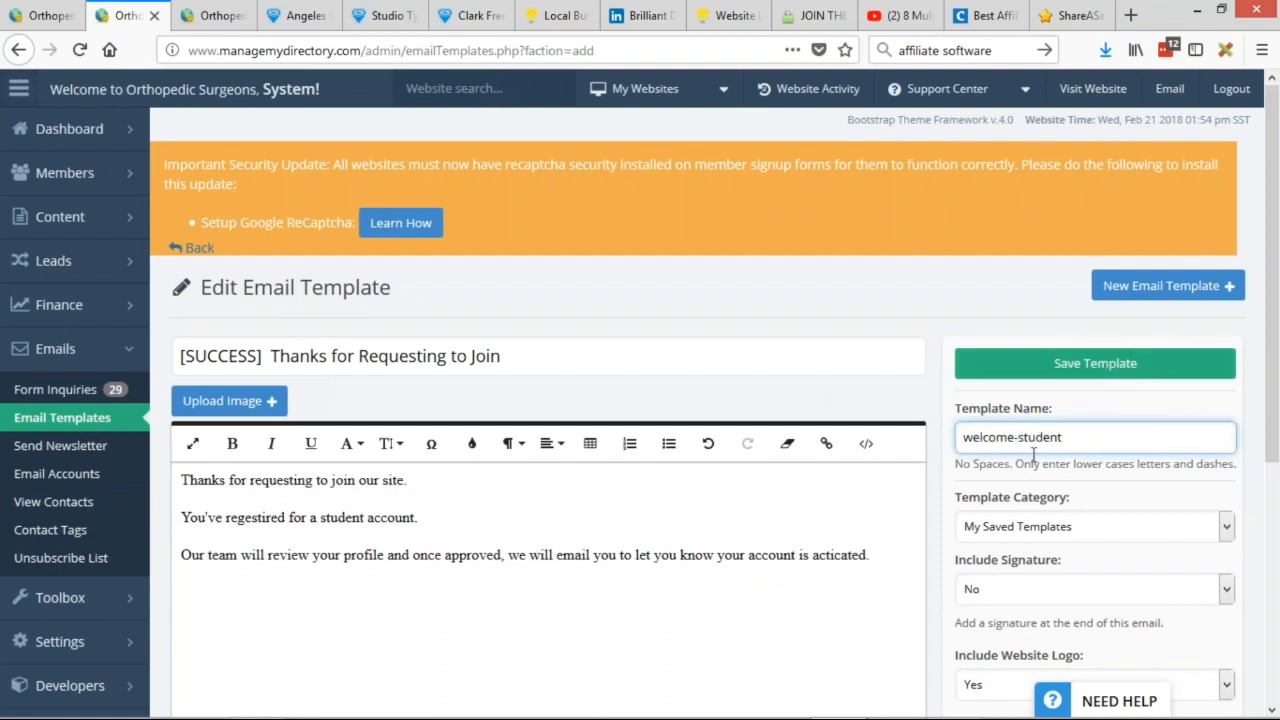
{"action": "left_click", "coordinate": [1138, 363]}
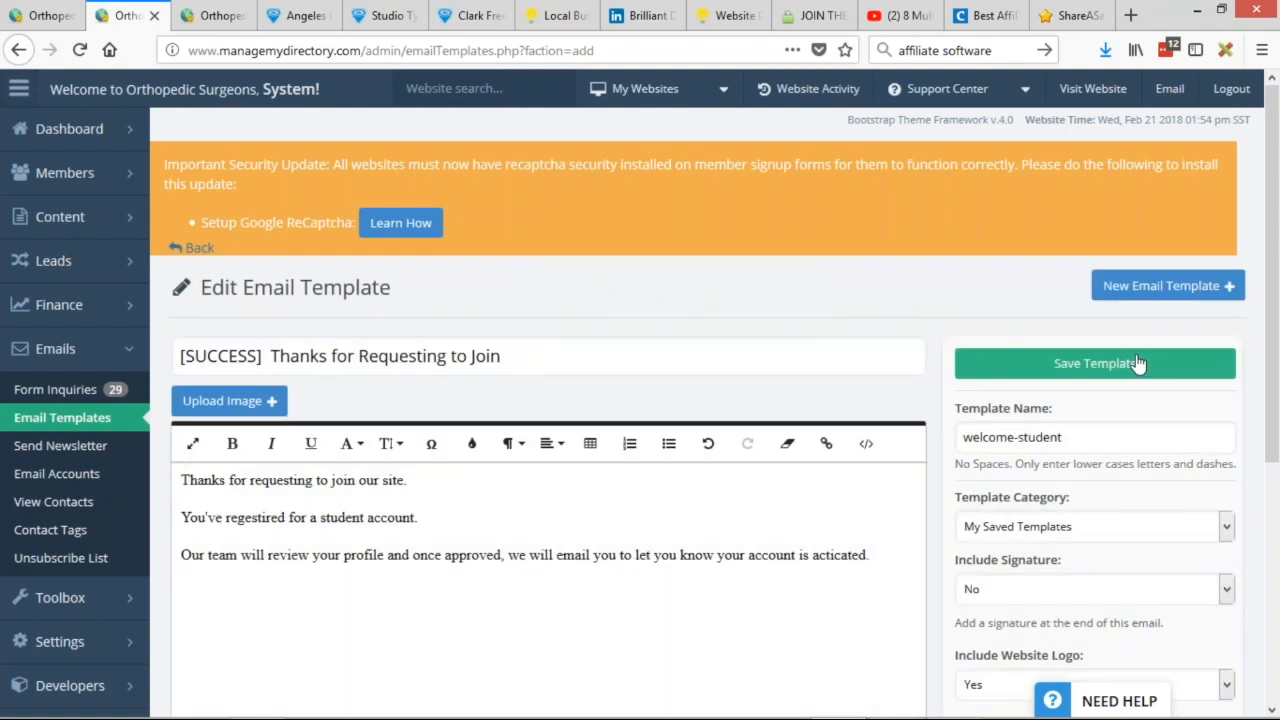
{"action": "left_click", "coordinate": [215, 15]}
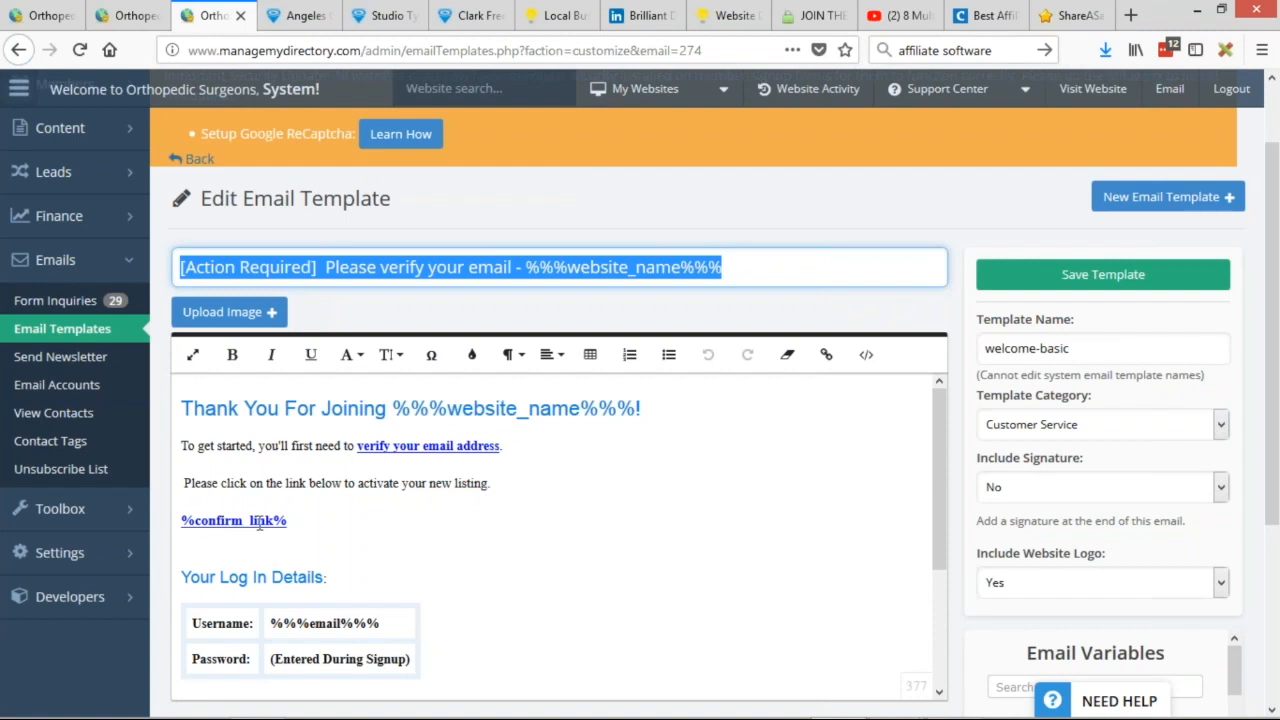
{"action": "left_click", "coordinate": [122, 15]}
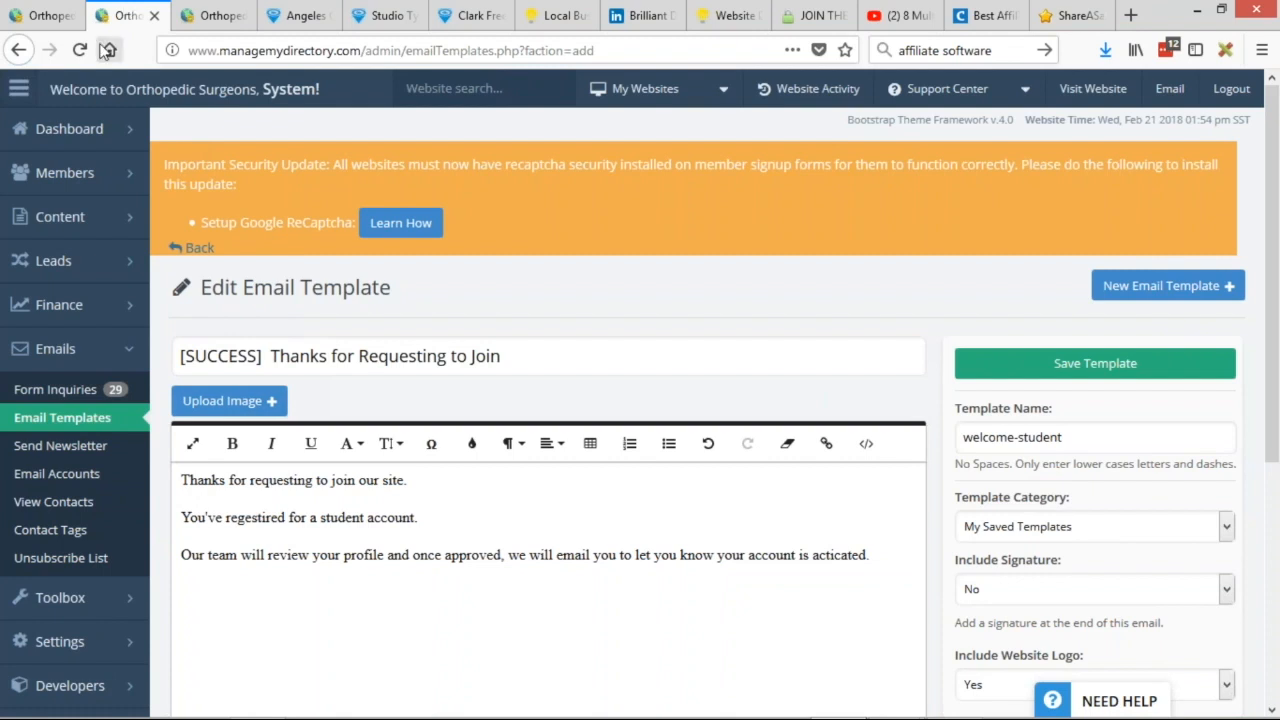
Start a new product with Membership Name 'Student Member with .edu Email'.
{"action": "left_click", "coordinate": [45, 15]}
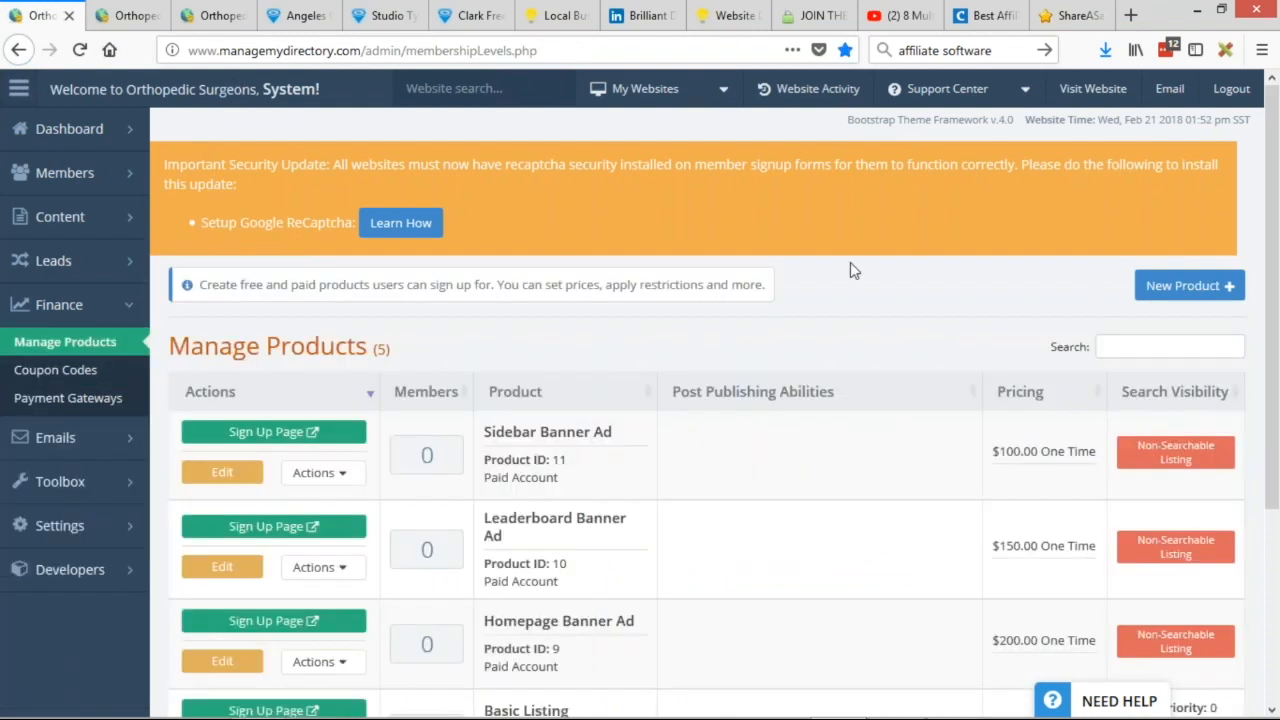
{"action": "left_click", "coordinate": [1180, 286]}
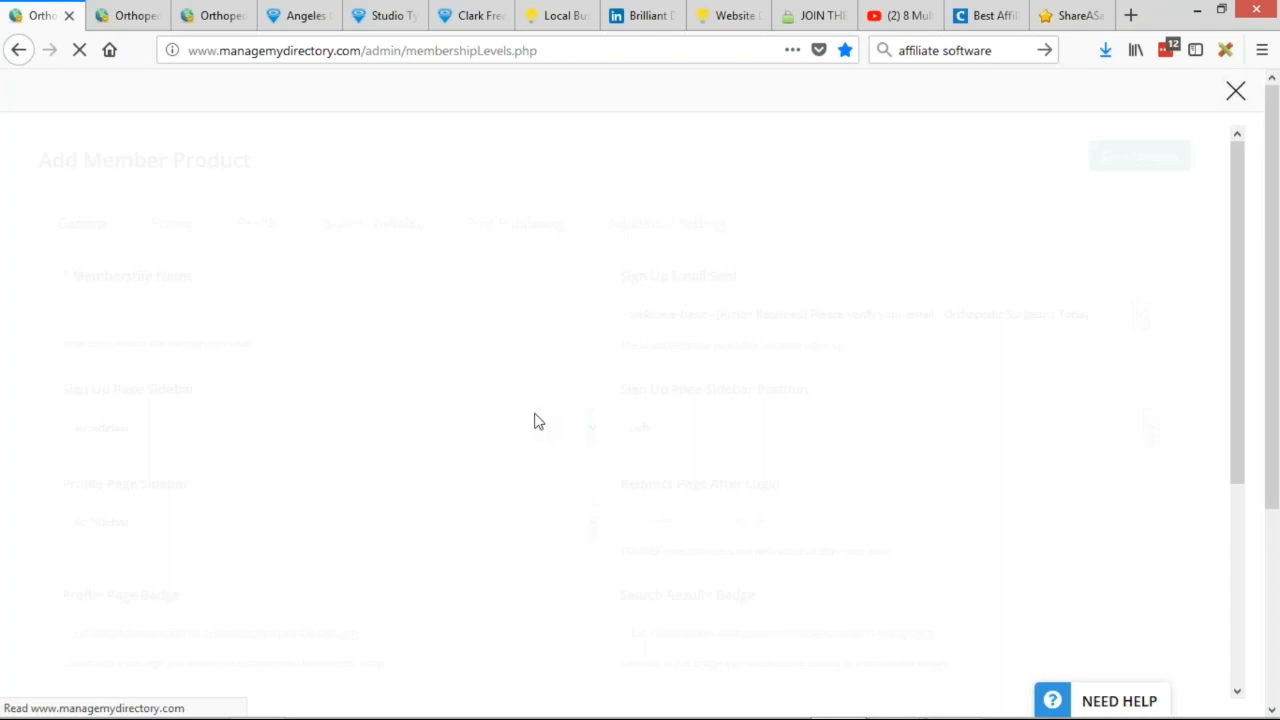
{"action": "left_click", "coordinate": [130, 313]}
{"action": "type", "text": "St"}
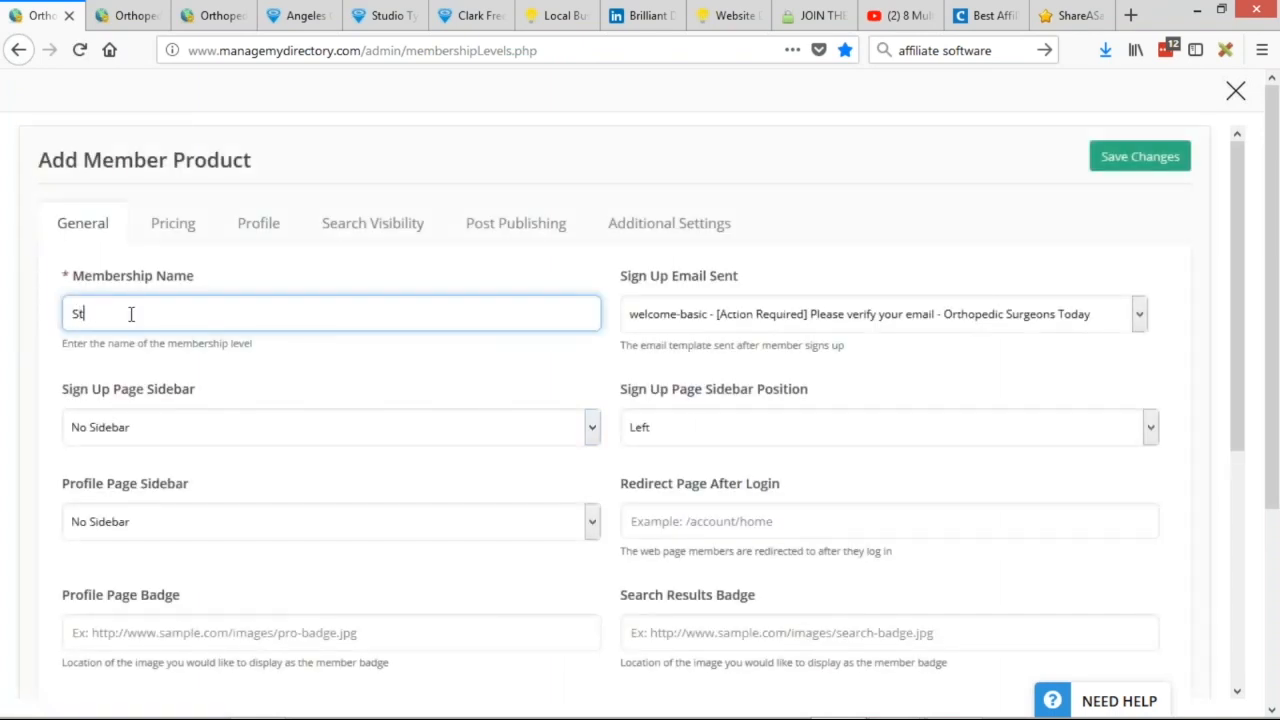
{"action": "type", "text": "udent member with .edu Email"}
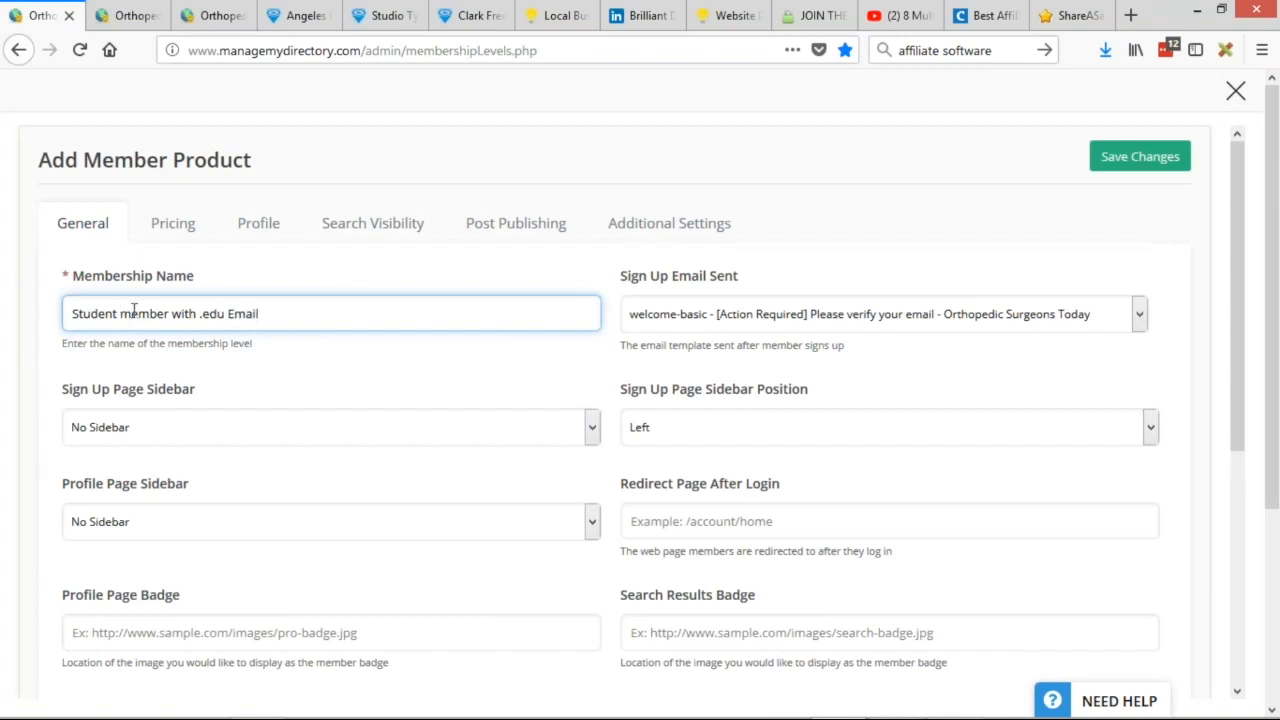
{"action": "left_click", "coordinate": [121, 313]}
{"action": "key", "text": "BackSpace"}
{"action": "type", "text": "M"}
{"action": "left_click", "coordinate": [640, 272]}
Choose welcome-student as the Sign Up Email Sent for the new product.
{"action": "left_click", "coordinate": [766, 314]}
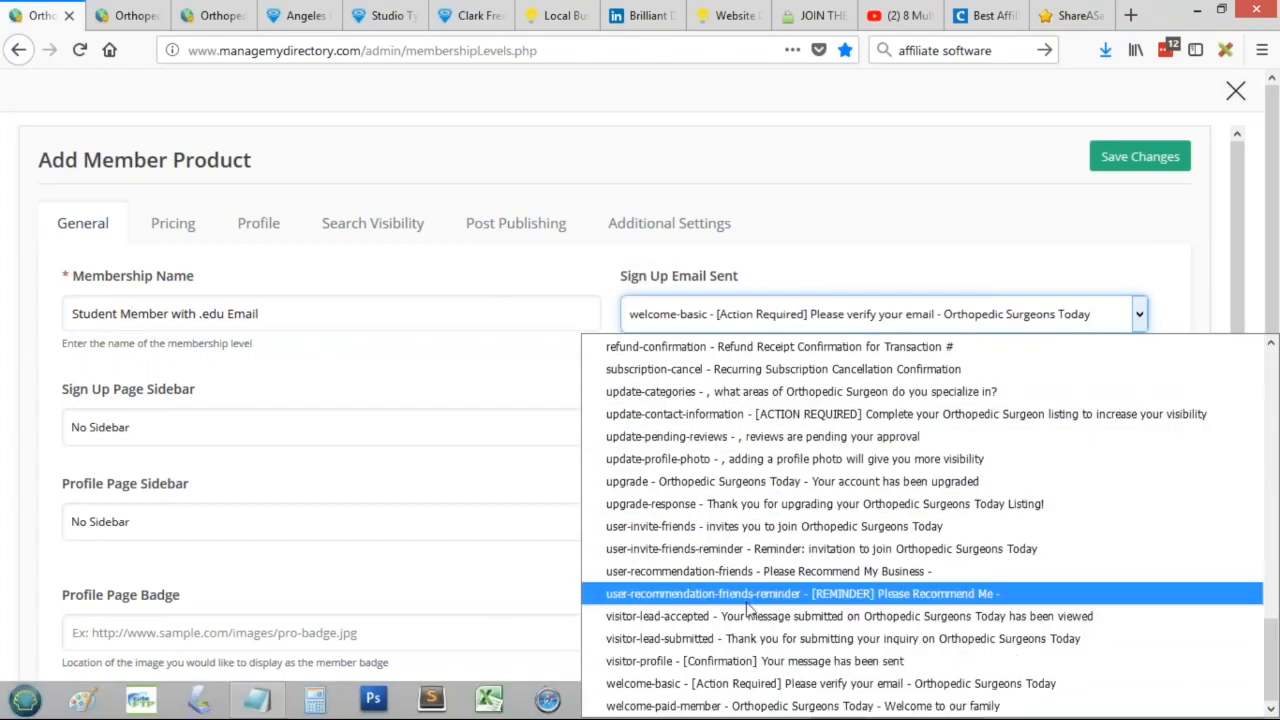
{"action": "scroll", "coordinate": [740, 622], "scroll_direction": "up", "scroll_amount": 15}
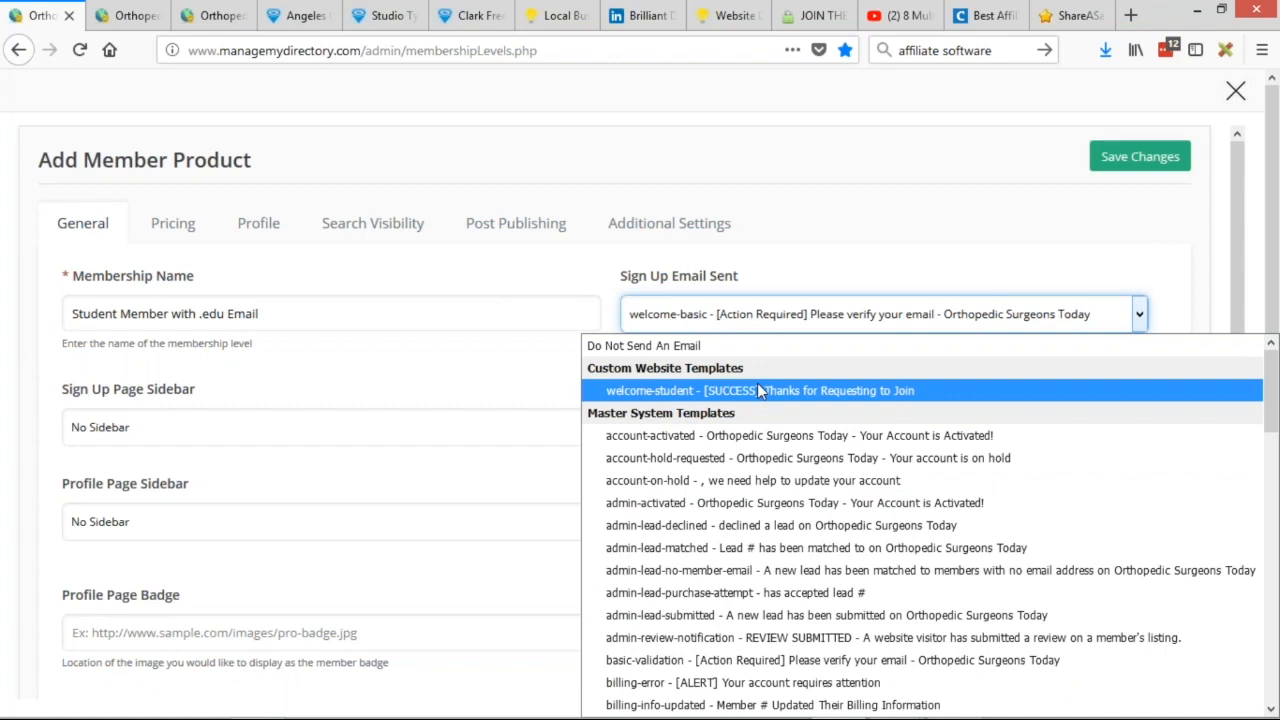
{"action": "left_click", "coordinate": [836, 391]}
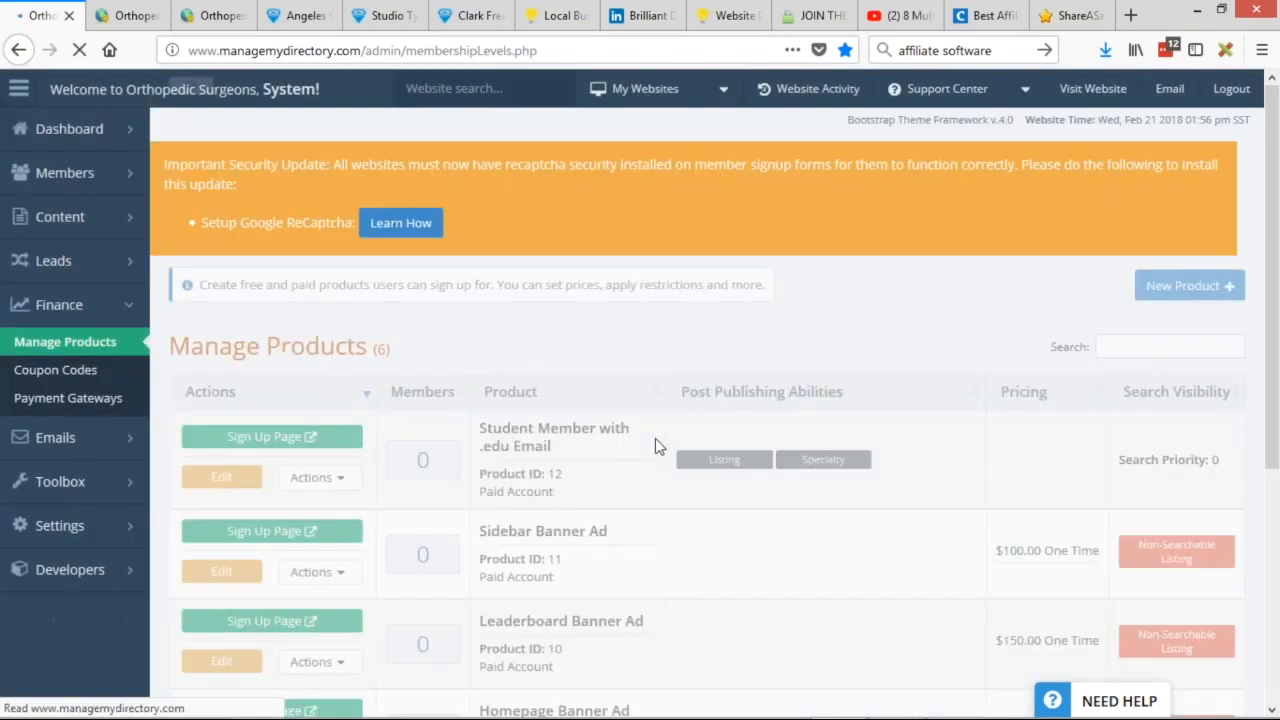
{"action": "left_click_drag", "start_coordinate": [497, 490], "coordinate": [532, 488]}
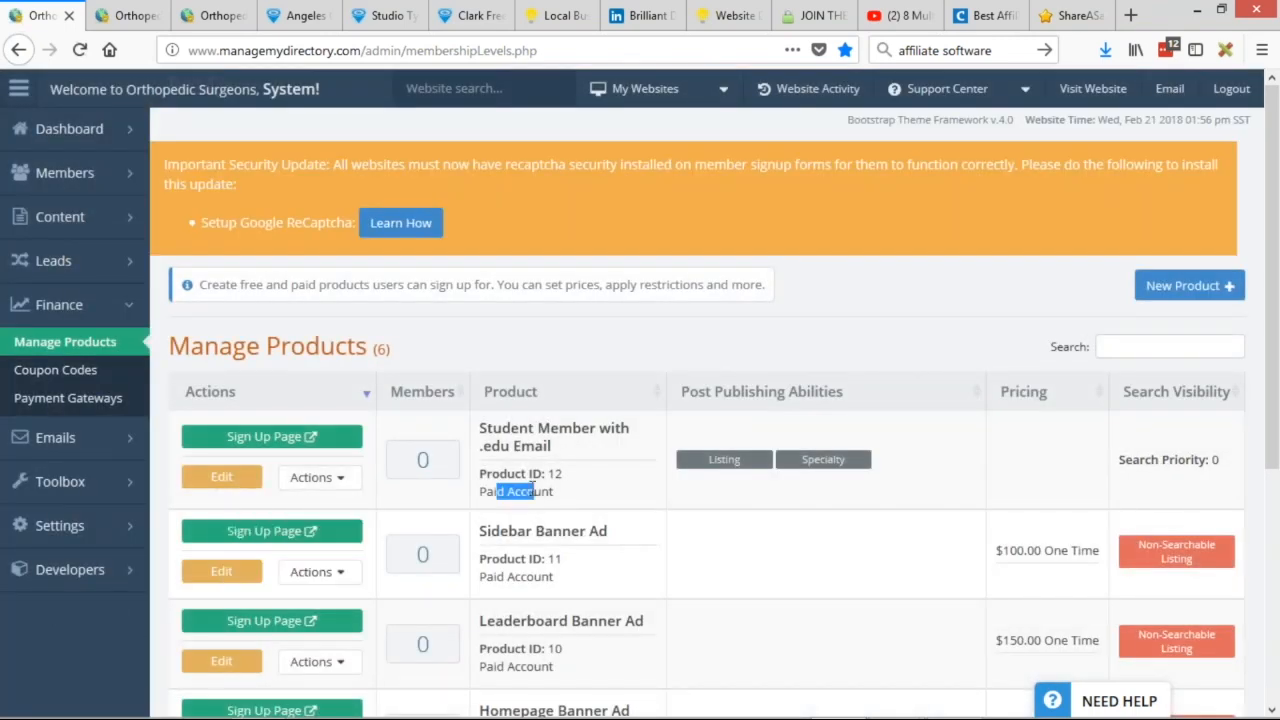
Change the Student Member with .edu Email product's Pricing account type to Free and save.
{"action": "left_click", "coordinate": [240, 478]}
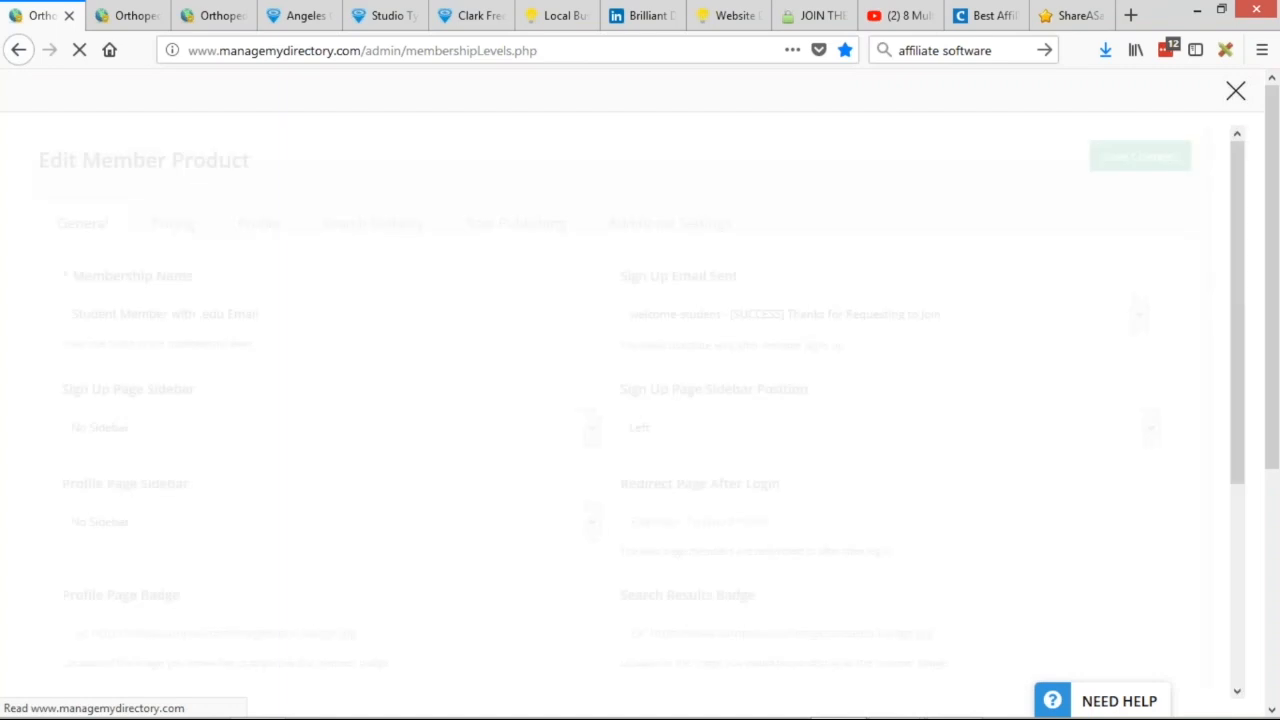
{"action": "left_click", "coordinate": [173, 223]}
{"action": "left_click", "coordinate": [120, 314]}
{"action": "left_click", "coordinate": [95, 366]}
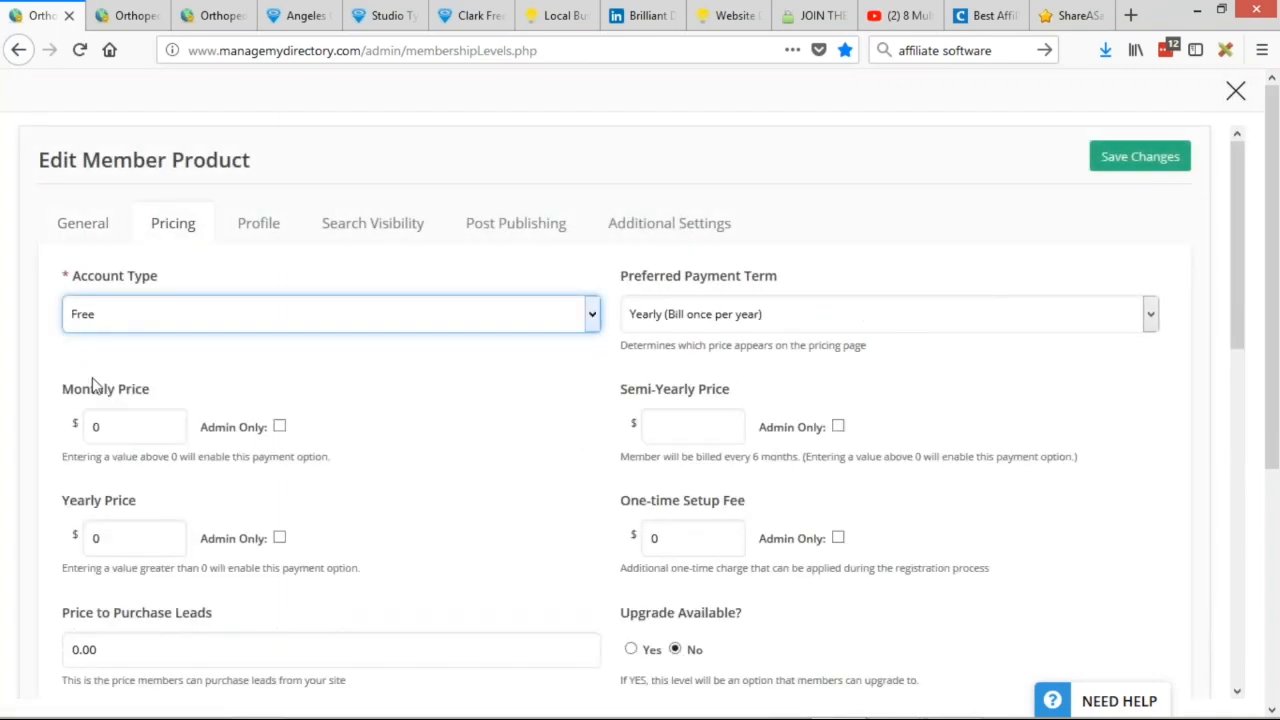
{"action": "left_click", "coordinate": [1145, 163]}
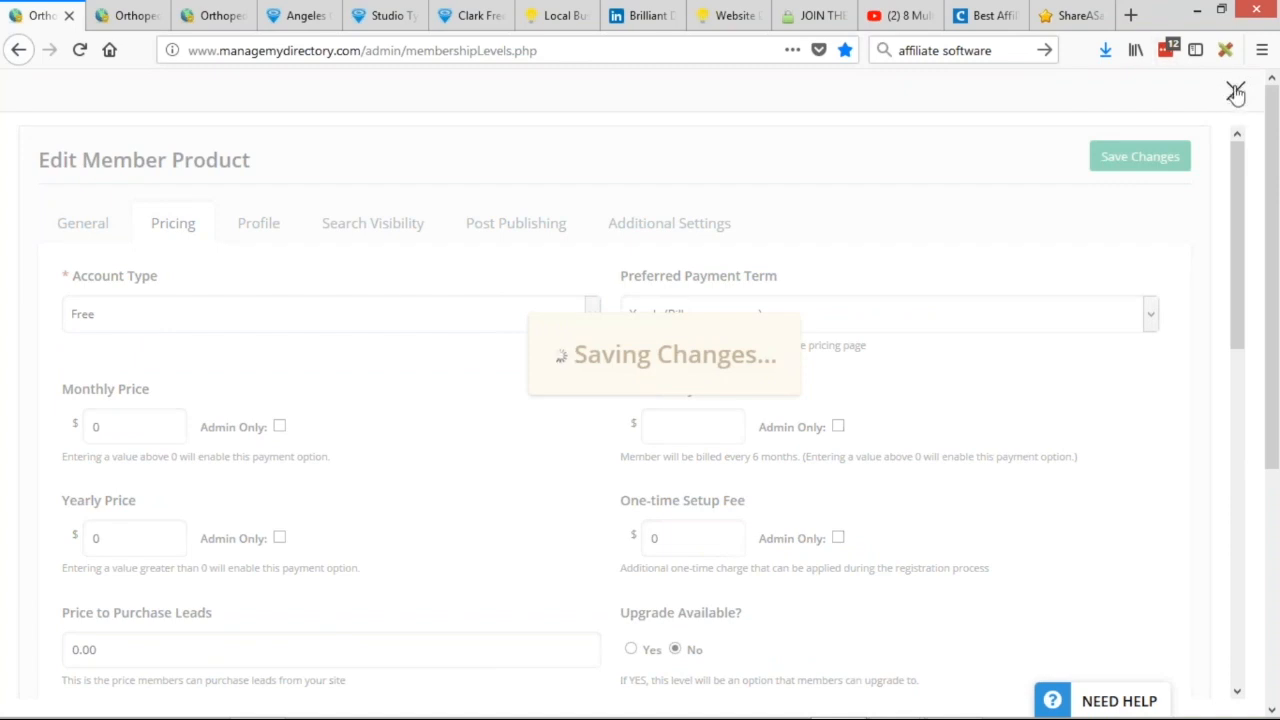
{"action": "left_click", "coordinate": [1236, 92]}
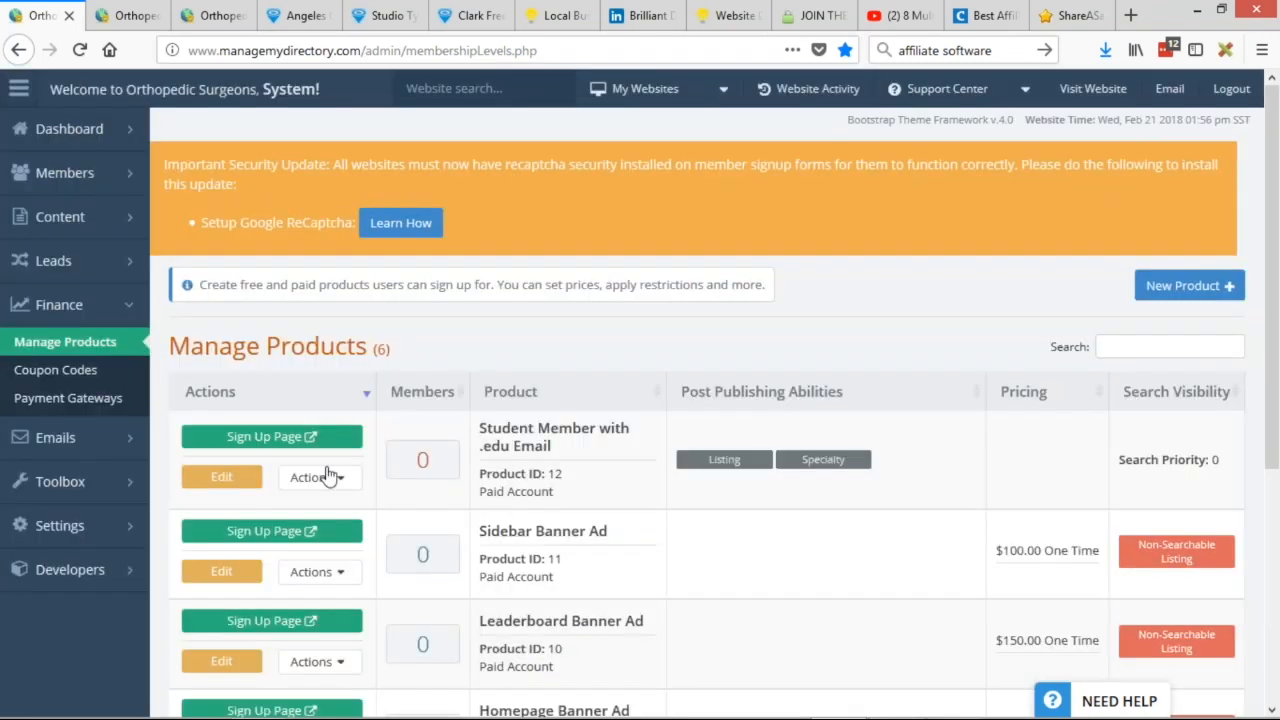
Open the student product's signup page and enter the email address in both email fields.
{"action": "left_click", "coordinate": [276, 437]}
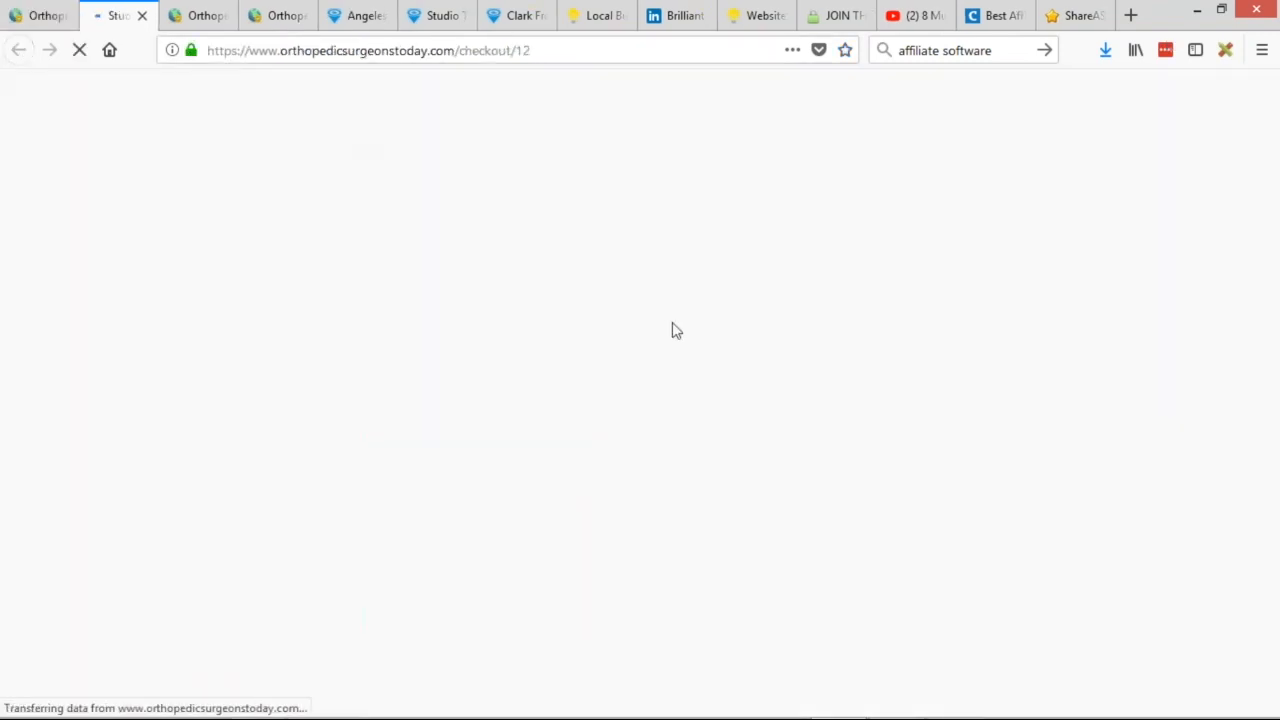
{"action": "scroll", "coordinate": [694, 340], "scroll_direction": "down", "scroll_amount": 3}
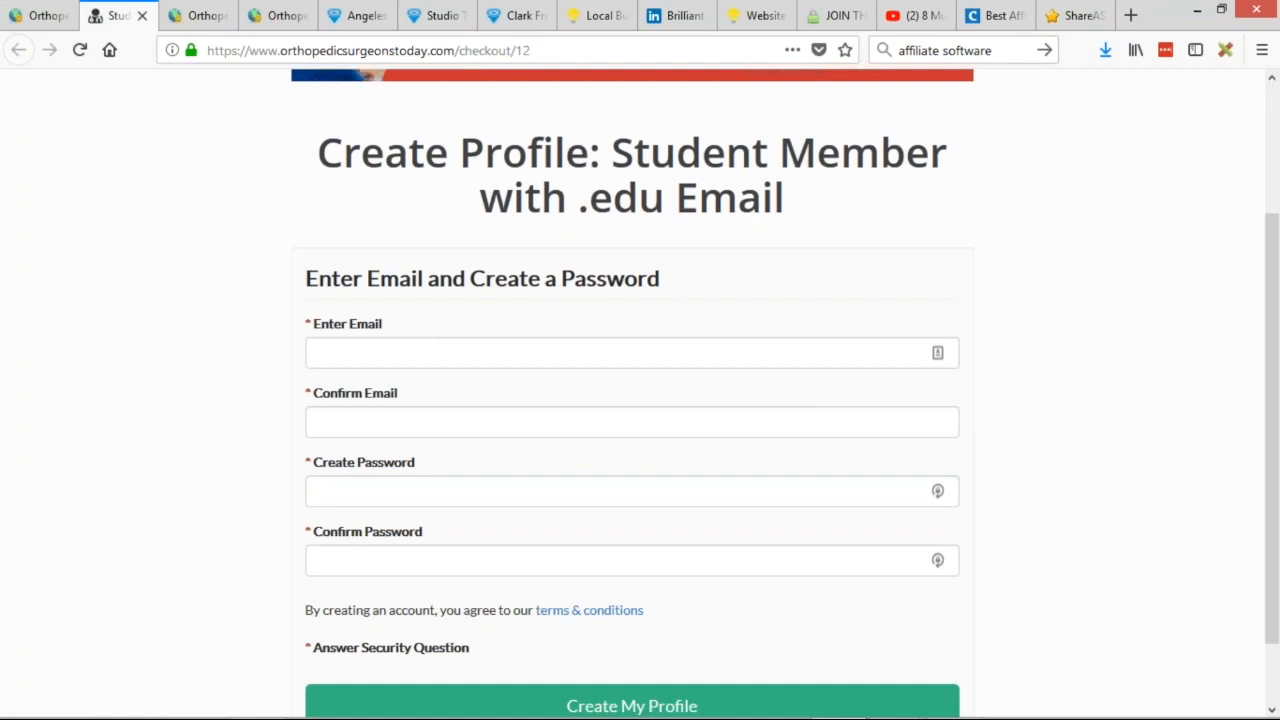
{"action": "left_click", "coordinate": [438, 351]}
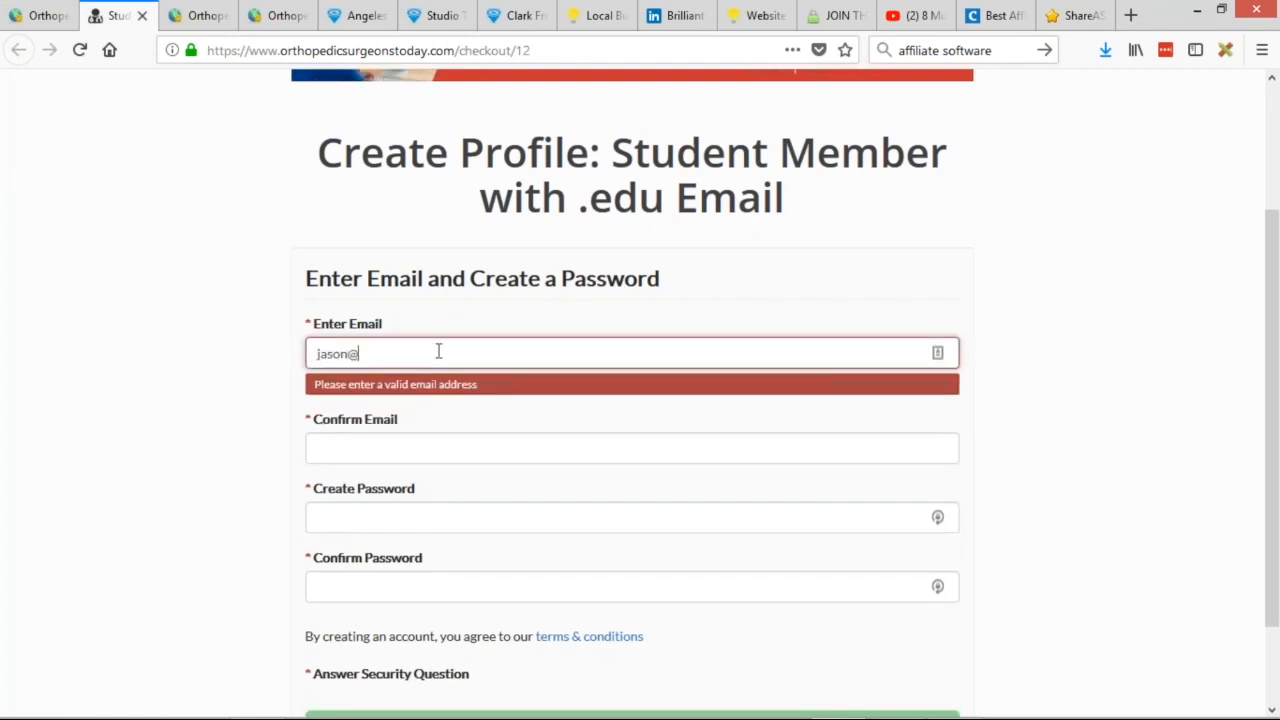
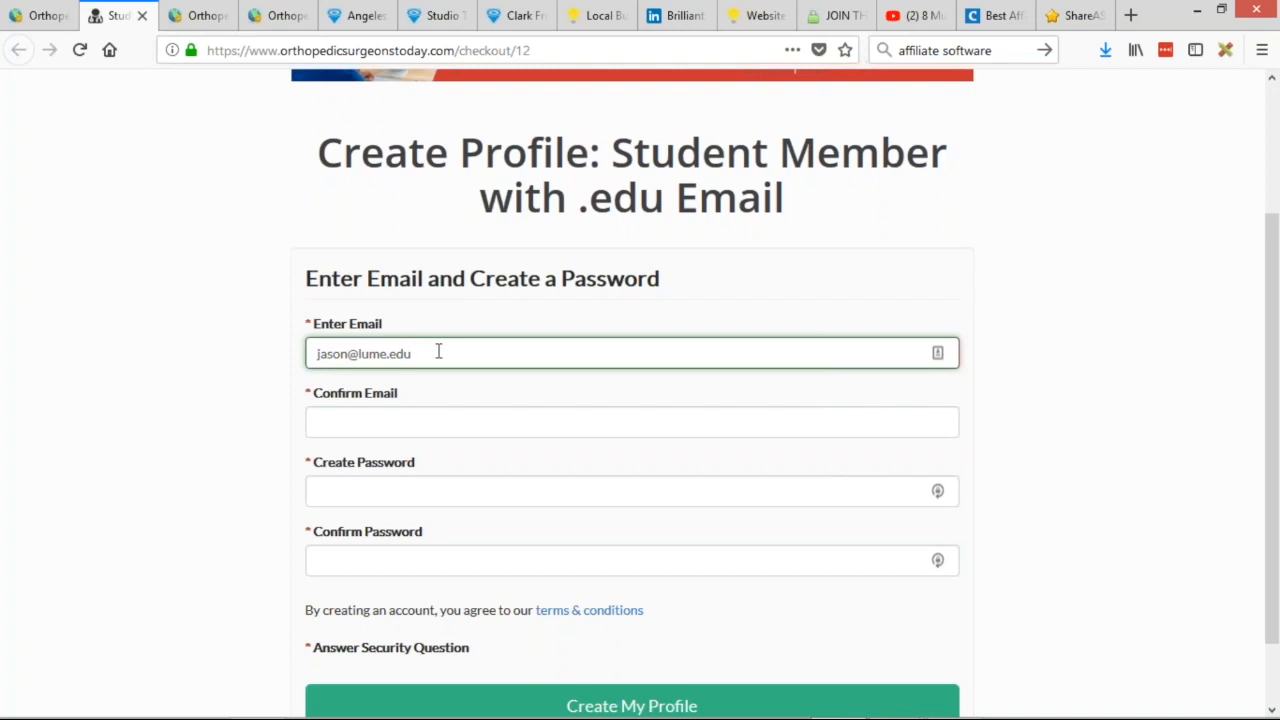
{"action": "key", "text": "ctrl+a"}
{"action": "key", "text": "ctrl+c"}
{"action": "key", "text": "Tab"}
{"action": "key", "text": "ctrl+v"}
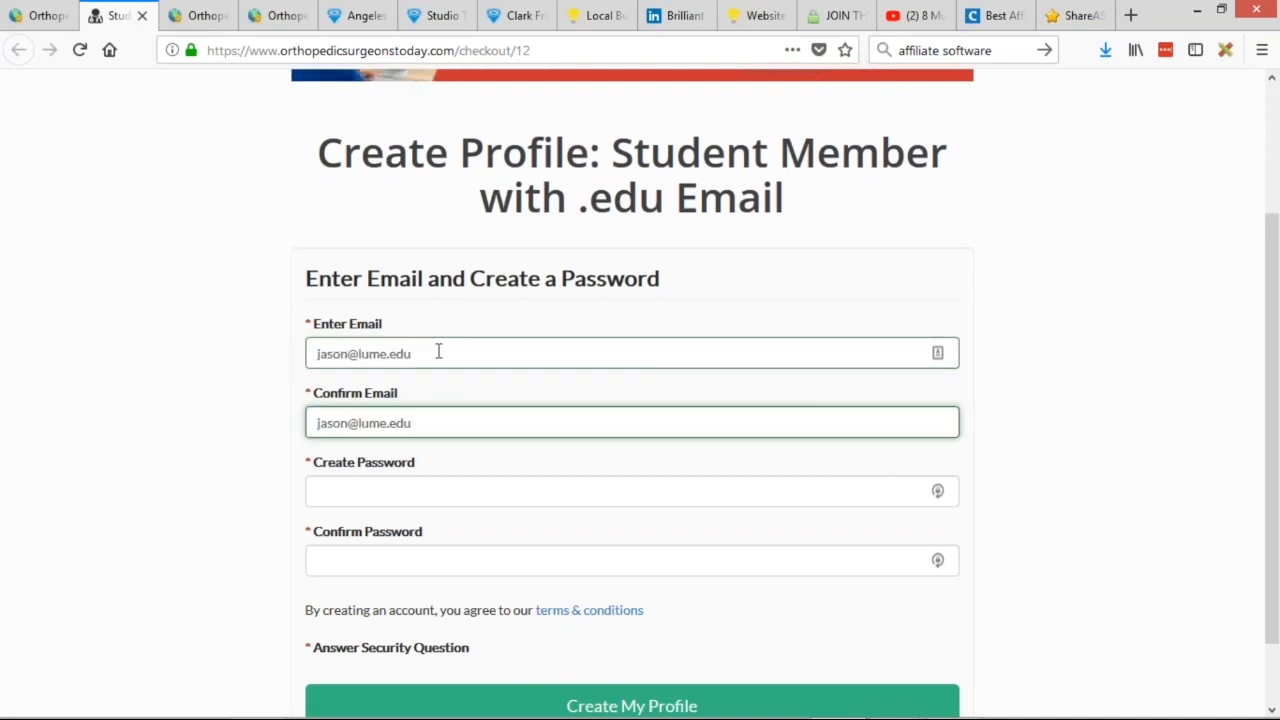
Enter a matching six-character password twice and submit, which fails the security check.
{"action": "left_click", "coordinate": [411, 491]}
{"action": "type", "text": "•••••••"}
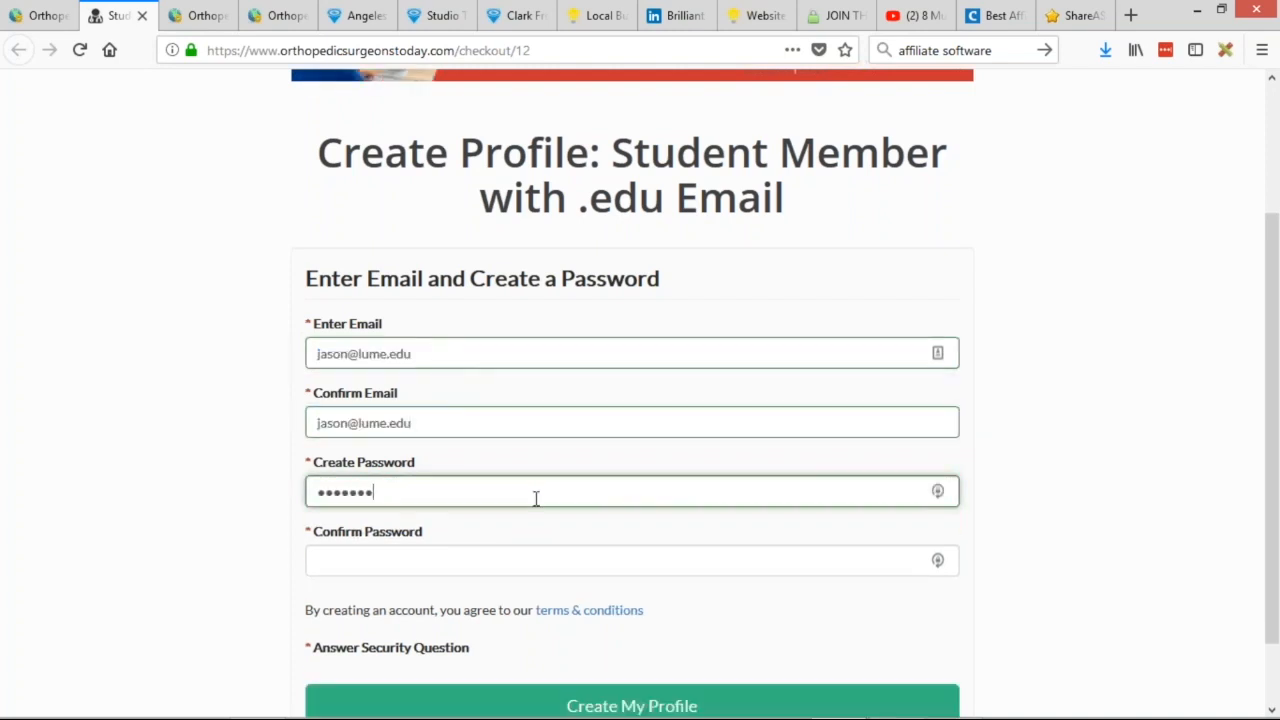
{"action": "double_click", "coordinate": [382, 495]}
{"action": "type", "text": "••••••"}
{"action": "left_click", "coordinate": [408, 571]}
{"action": "type", "text": "••••••"}
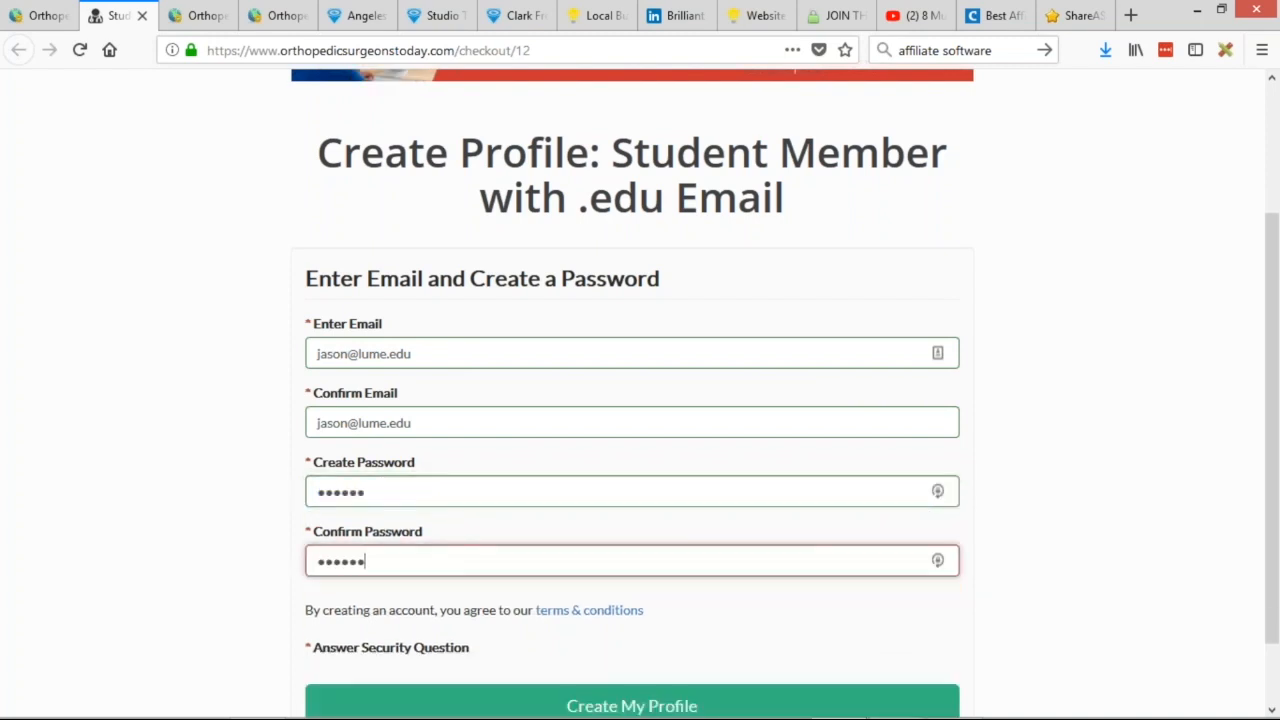
{"action": "scroll", "coordinate": [463, 540], "scroll_direction": "down", "scroll_amount": 1}
{"action": "key", "text": "Return"}
{"action": "left_click", "coordinate": [620, 511]}
{"action": "left_click_drag", "start_coordinate": [337, 572], "coordinate": [423, 574]}
{"action": "left_click", "coordinate": [496, 522]}
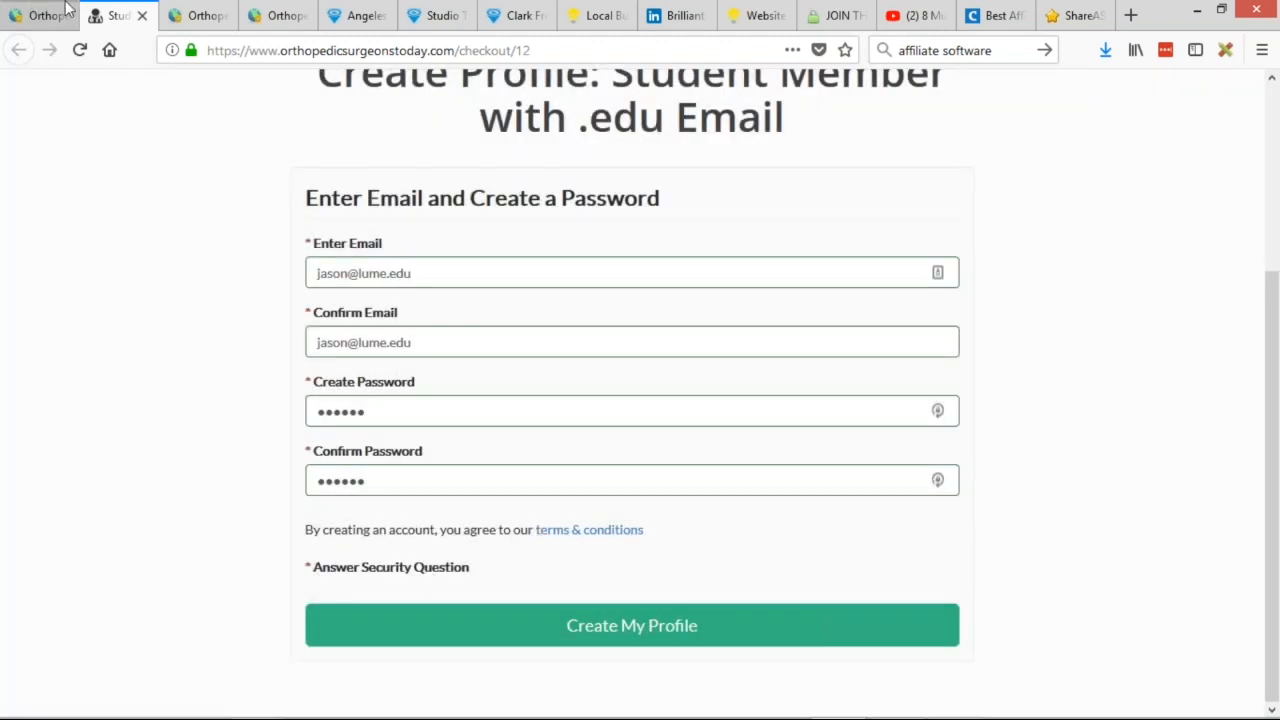
Look back at the email template in the admin tab.
{"action": "left_click", "coordinate": [278, 15]}
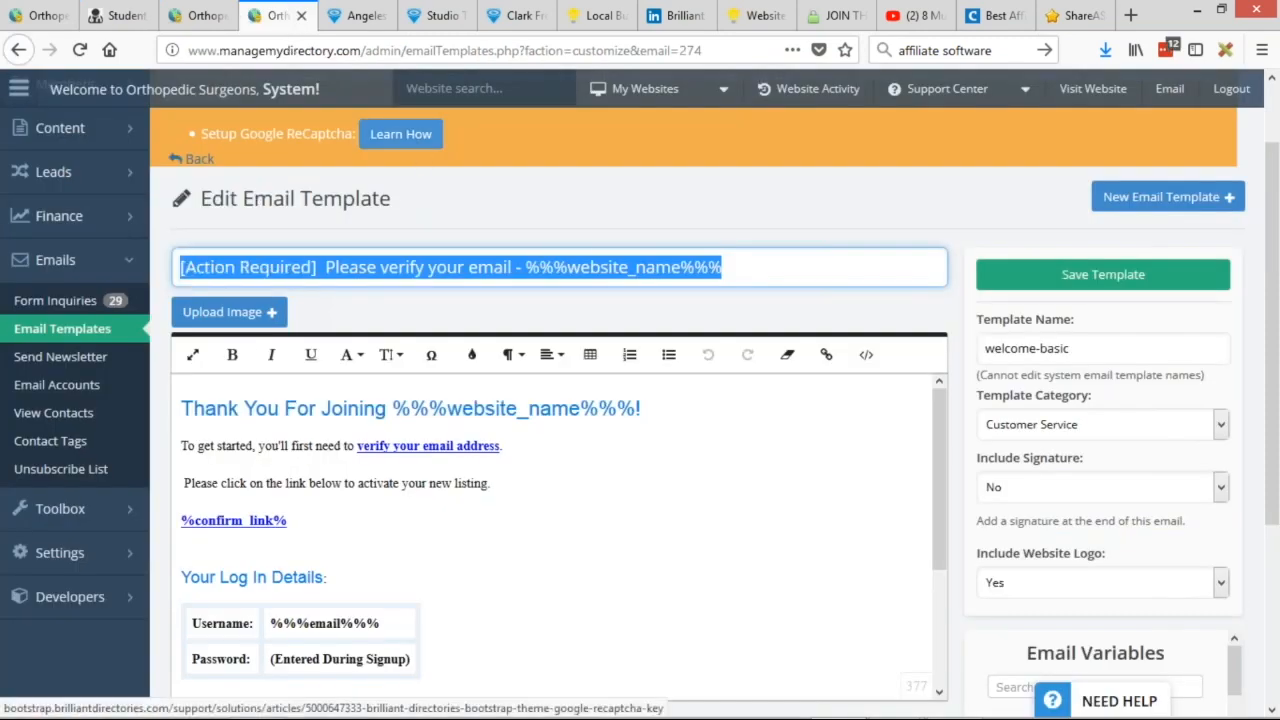
{"action": "scroll", "coordinate": [418, 150], "scroll_direction": "up", "scroll_amount": 2}
{"action": "left_click_drag", "start_coordinate": [198, 225], "coordinate": [346, 216]}
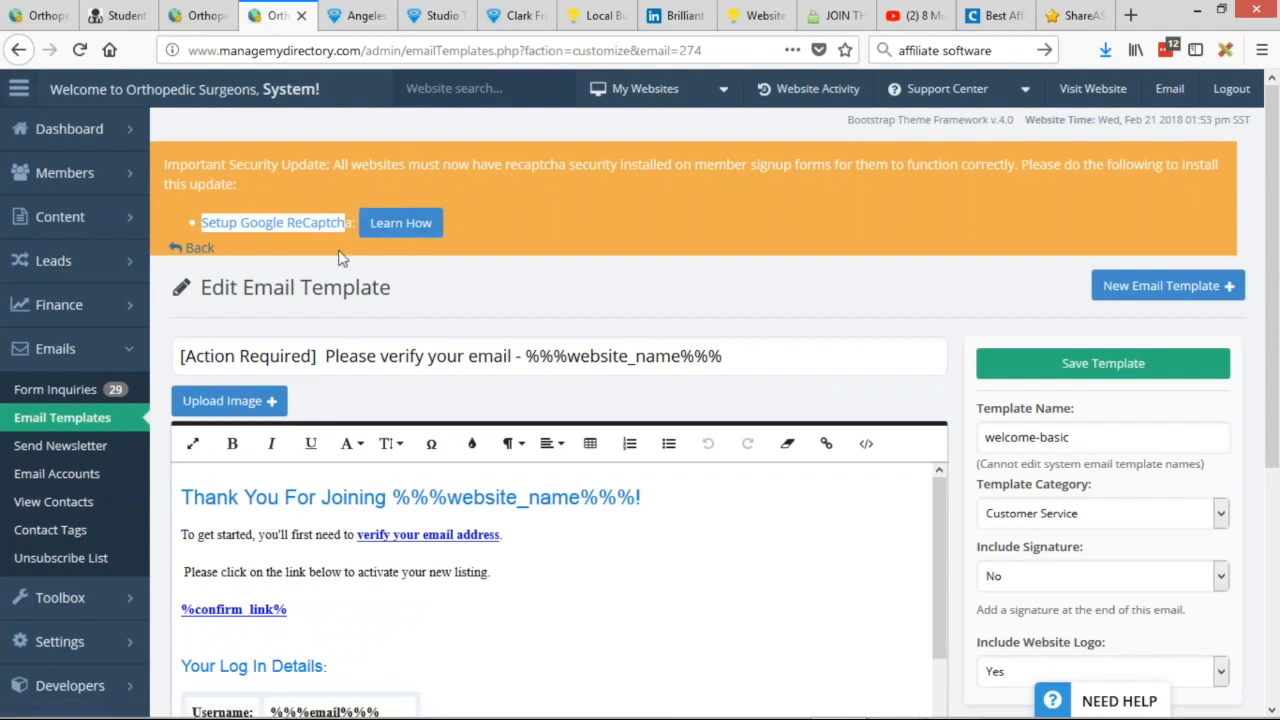
Delete a stray letter from both signup email fields, then head to the admin's Members menu.
{"action": "left_click", "coordinate": [117, 15]}
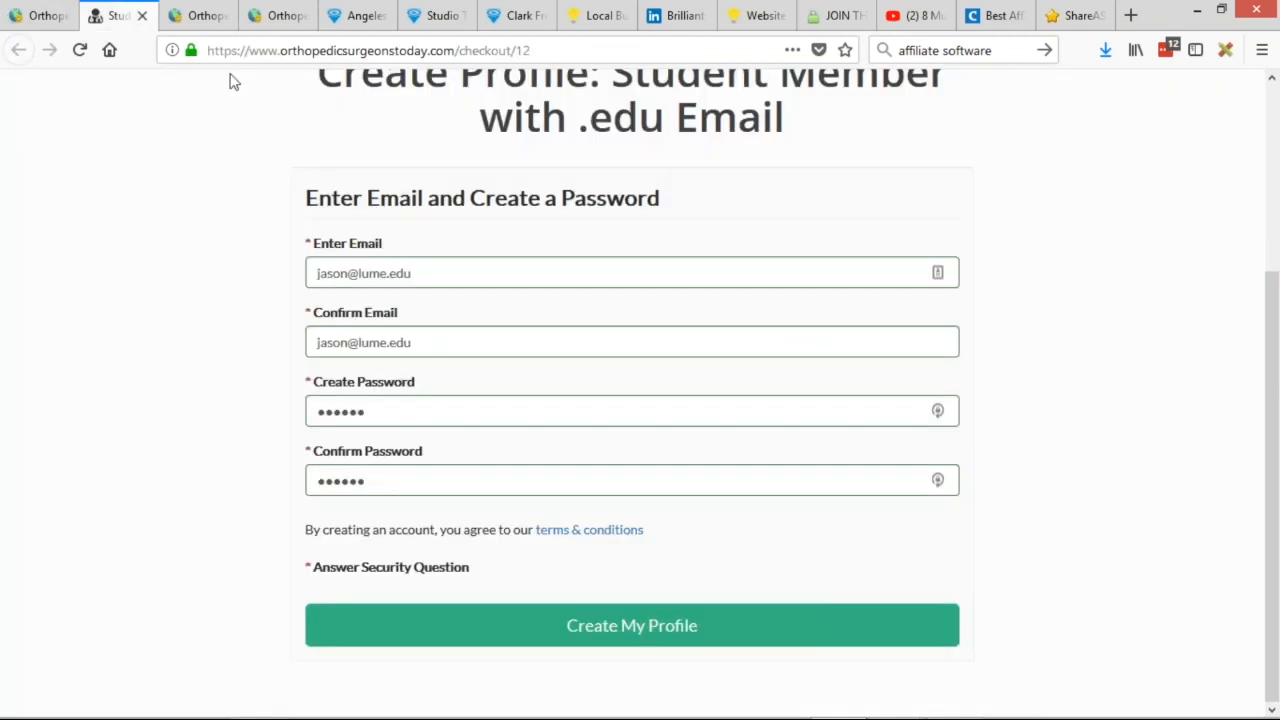
{"action": "triple_click", "coordinate": [386, 273]}
{"action": "left_click", "coordinate": [386, 273]}
{"action": "key", "text": "BackSpace"}
{"action": "left_click", "coordinate": [387, 342]}
{"action": "key", "text": "BackSpace"}
{"action": "left_click", "coordinate": [192, 16]}
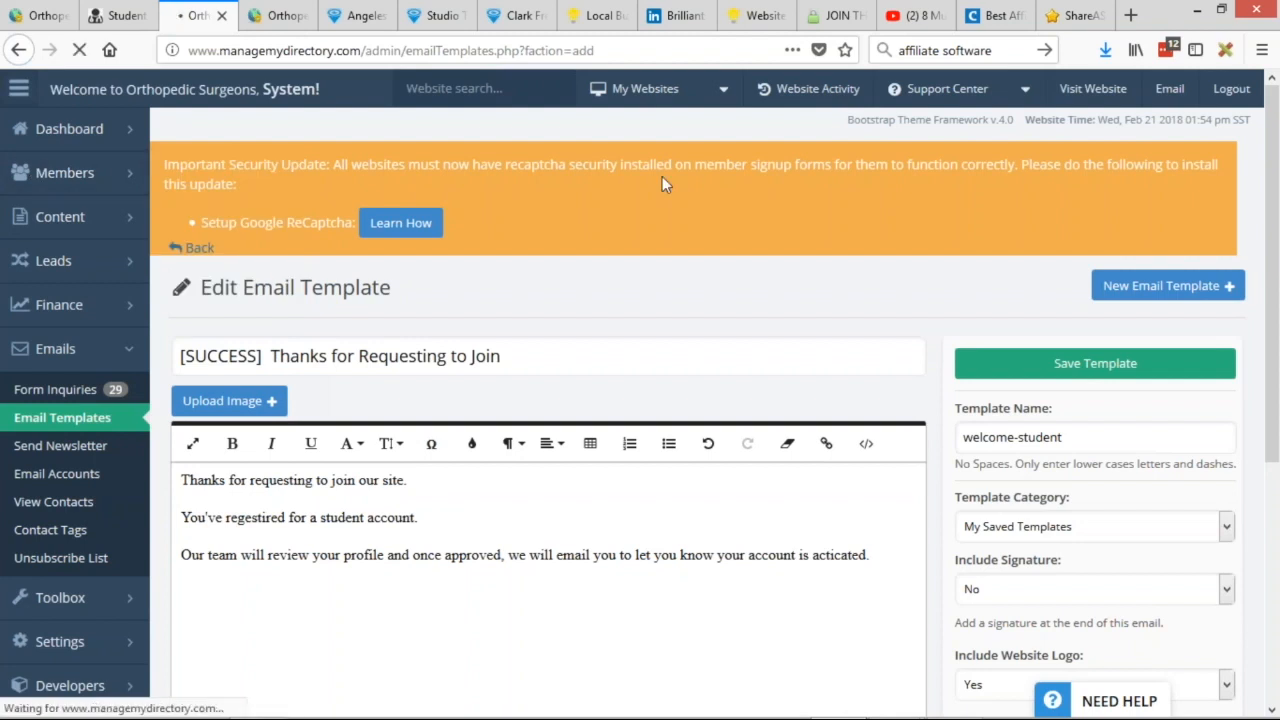
{"action": "mouse_move", "coordinate": [3, 122]}
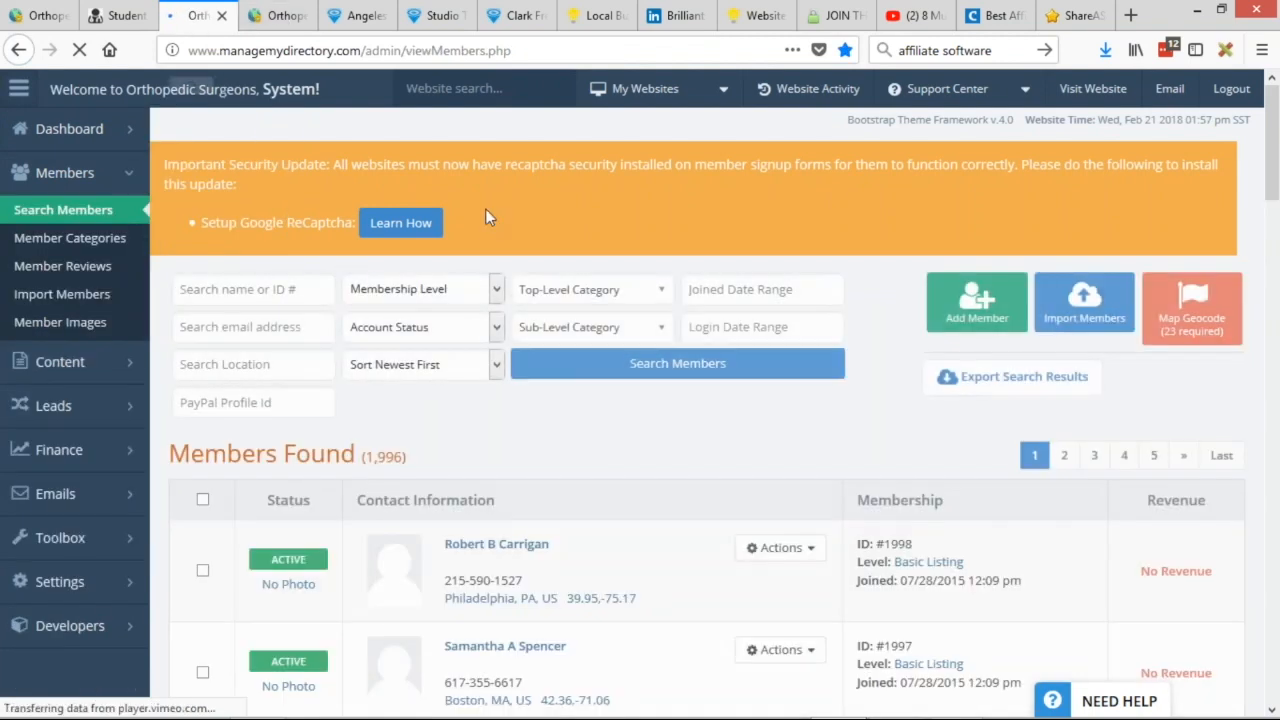
Quick Edit the first member's Account Status to Not Active and save.
{"action": "scroll", "coordinate": [486, 217], "scroll_direction": "down", "scroll_amount": 2}
{"action": "scroll", "coordinate": [686, 289], "scroll_direction": "down", "scroll_amount": 2}
{"action": "left_click", "coordinate": [775, 370]}
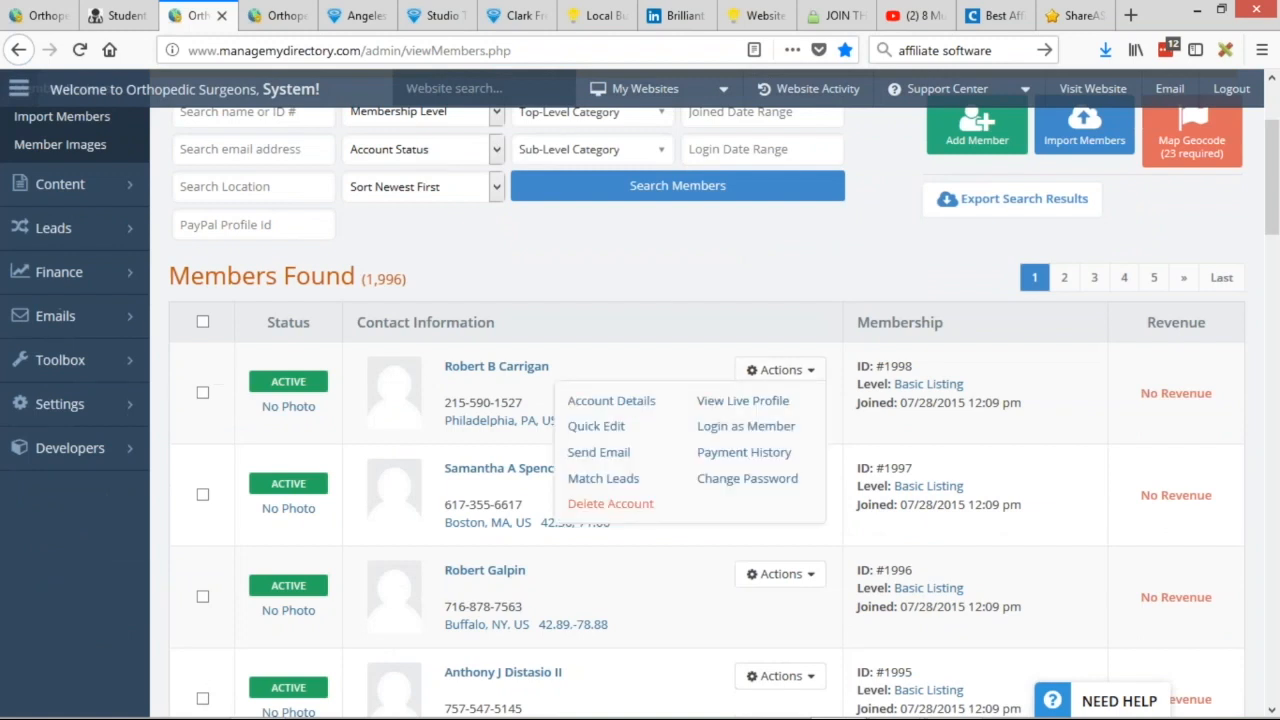
{"action": "left_click", "coordinate": [580, 424]}
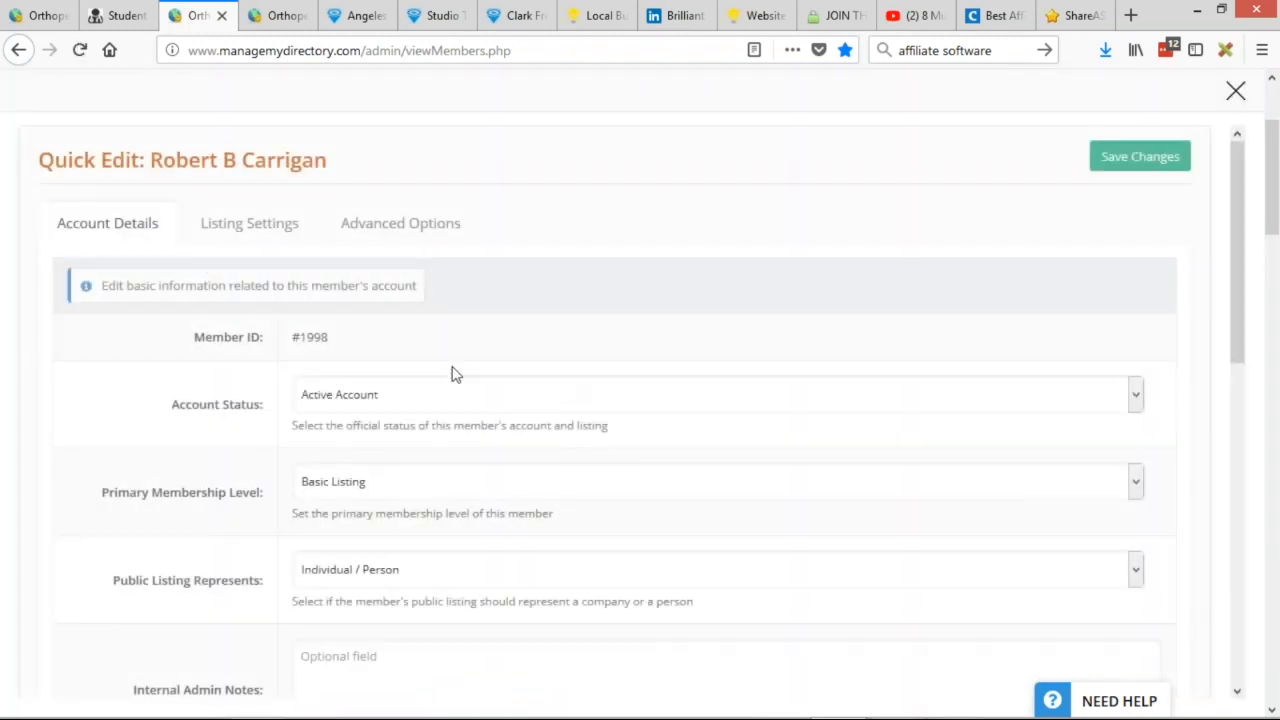
{"action": "left_click", "coordinate": [330, 398]}
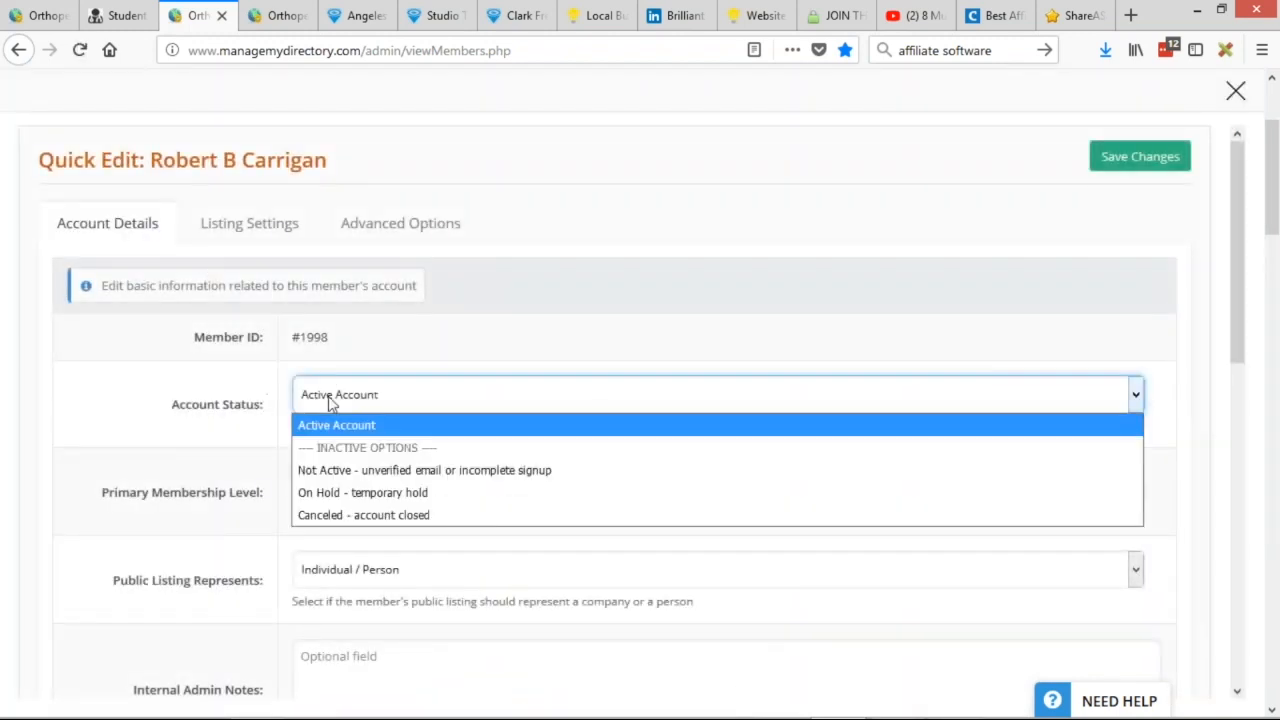
{"action": "left_click", "coordinate": [349, 470]}
{"action": "left_click", "coordinate": [1124, 178]}
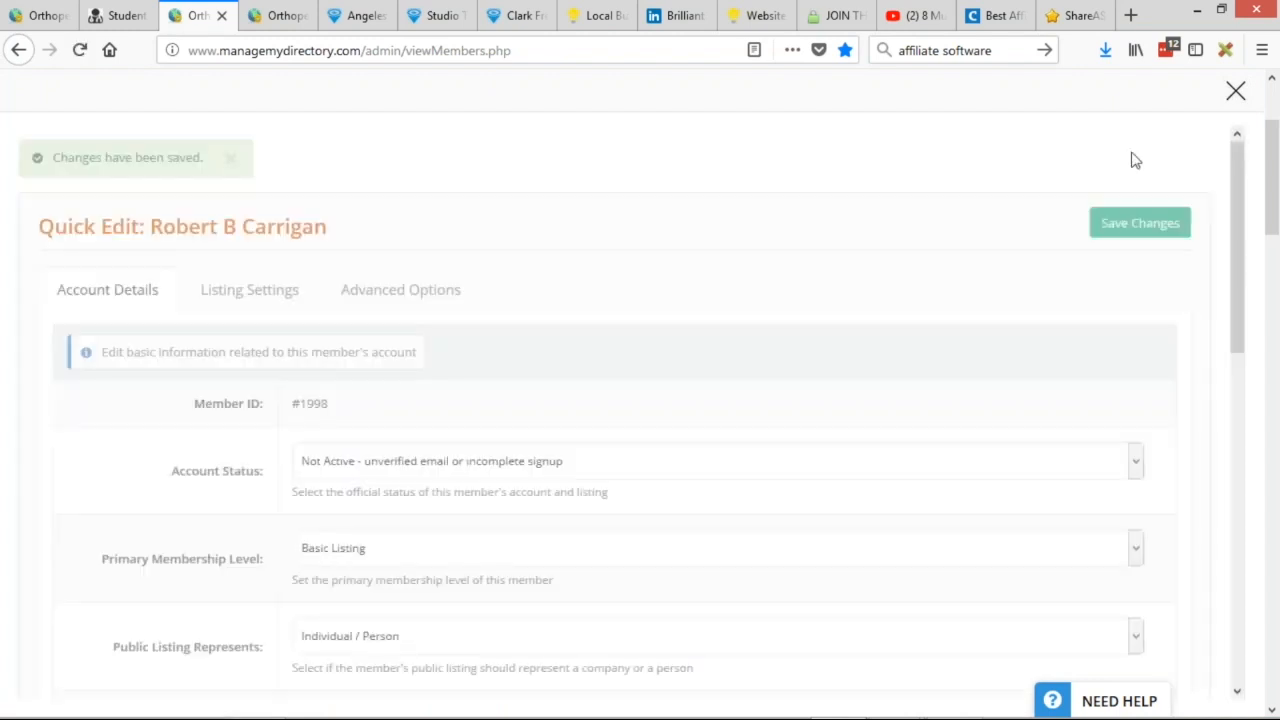
{"action": "left_click", "coordinate": [1232, 92]}
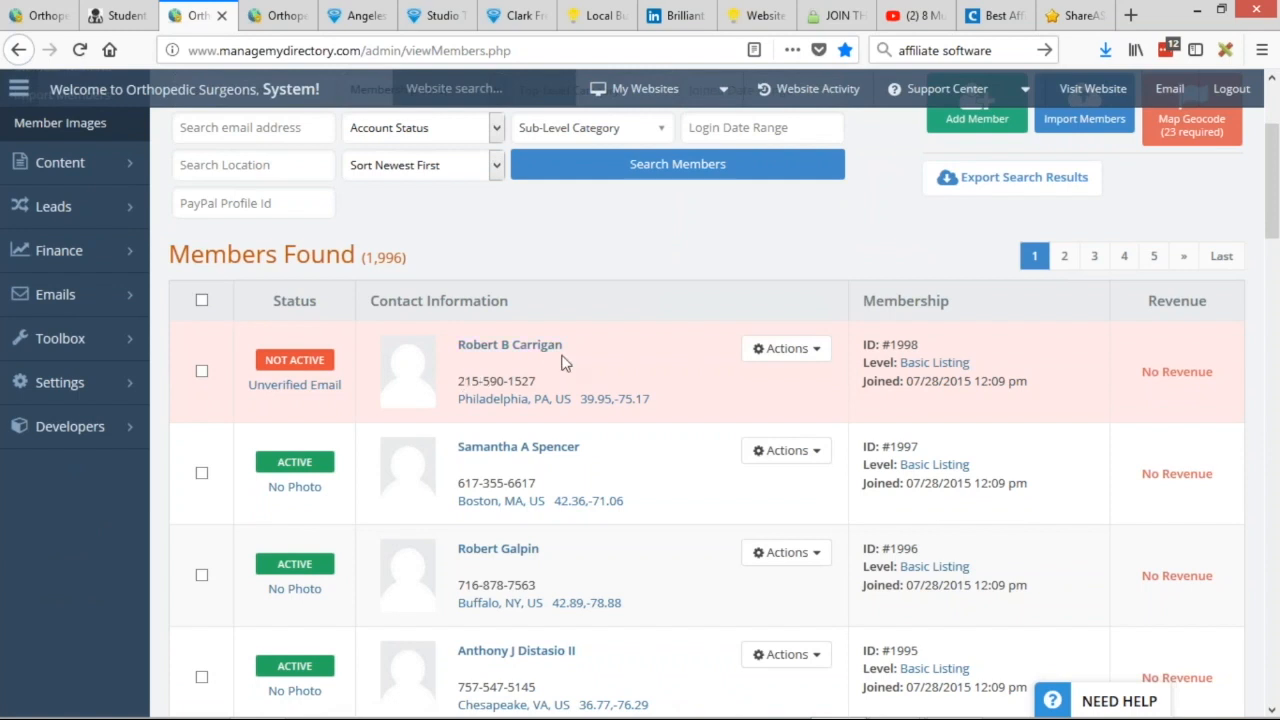
Quick Edit the same member back to Active Account and save.
{"action": "left_click", "coordinate": [786, 348]}
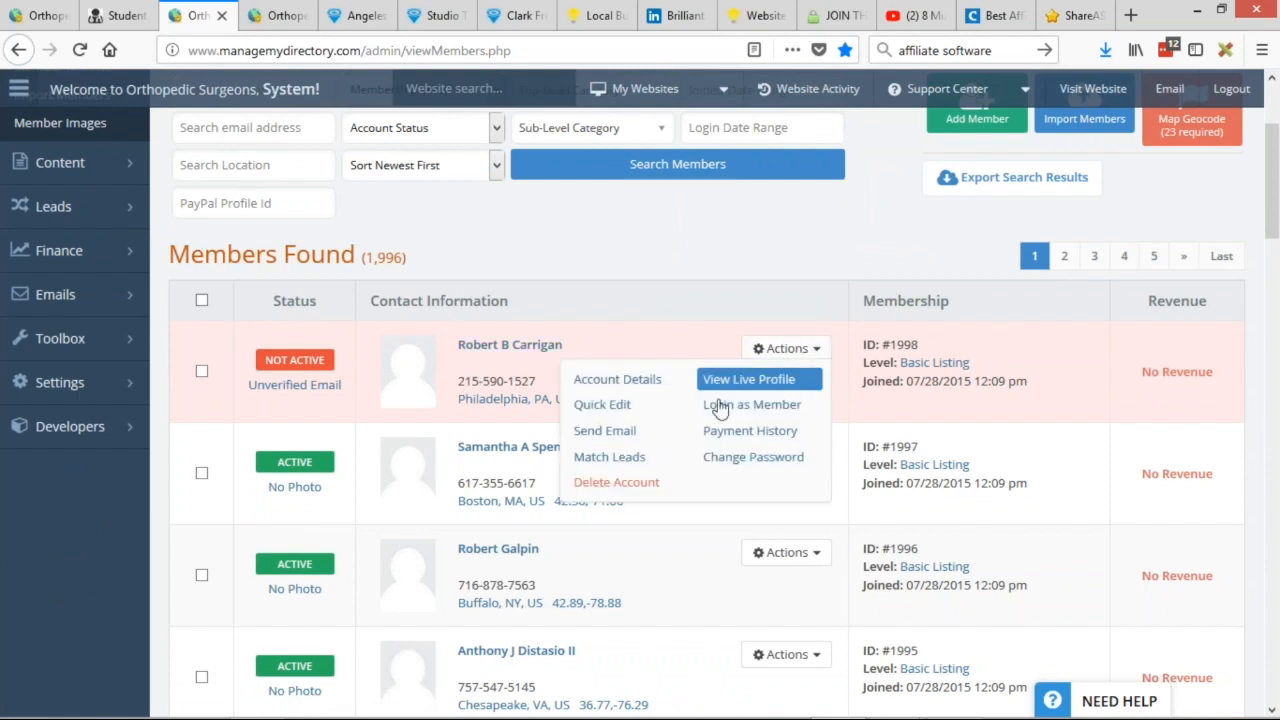
{"action": "left_click", "coordinate": [602, 404]}
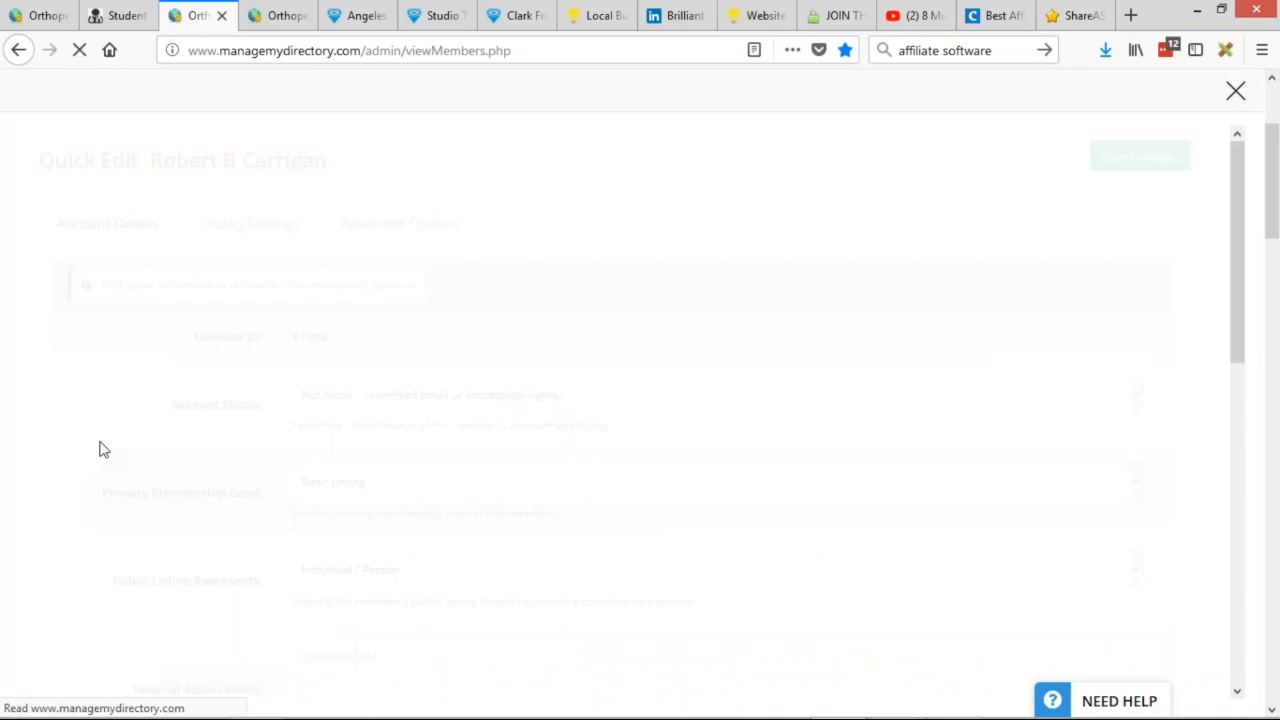
{"action": "left_click", "coordinate": [355, 404]}
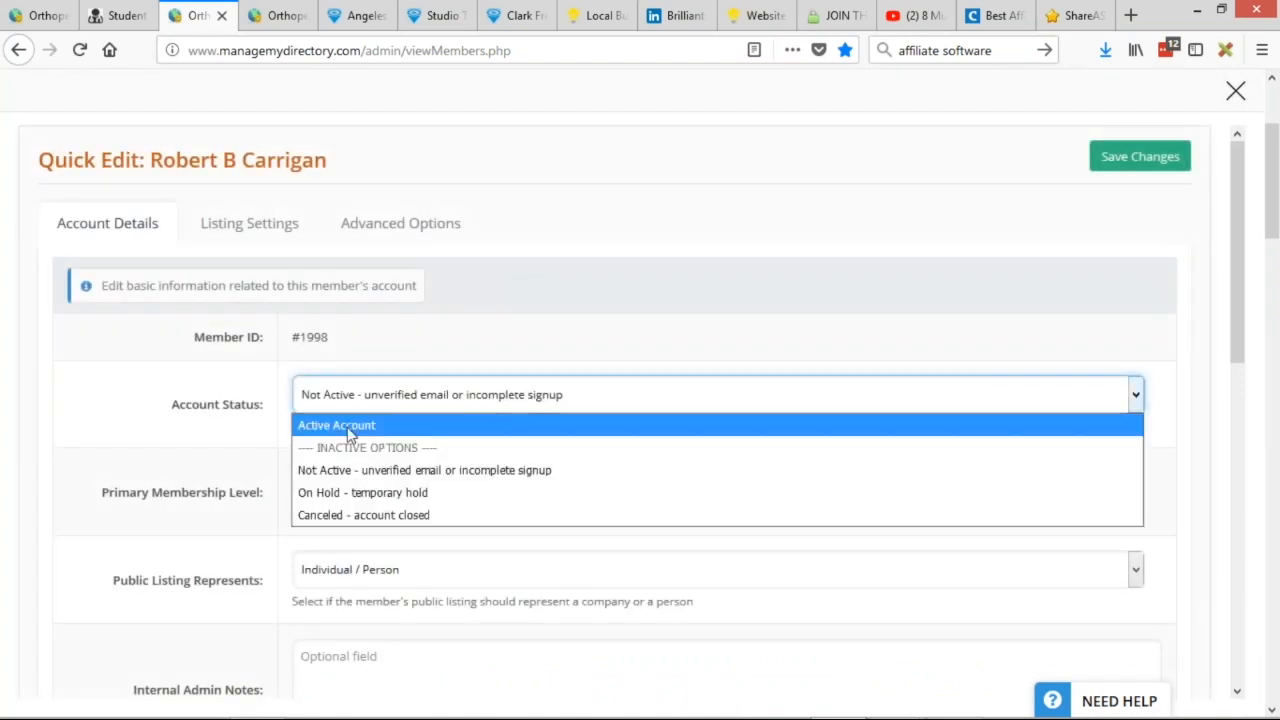
{"action": "left_click", "coordinate": [342, 428]}
{"action": "left_click", "coordinate": [1112, 155]}
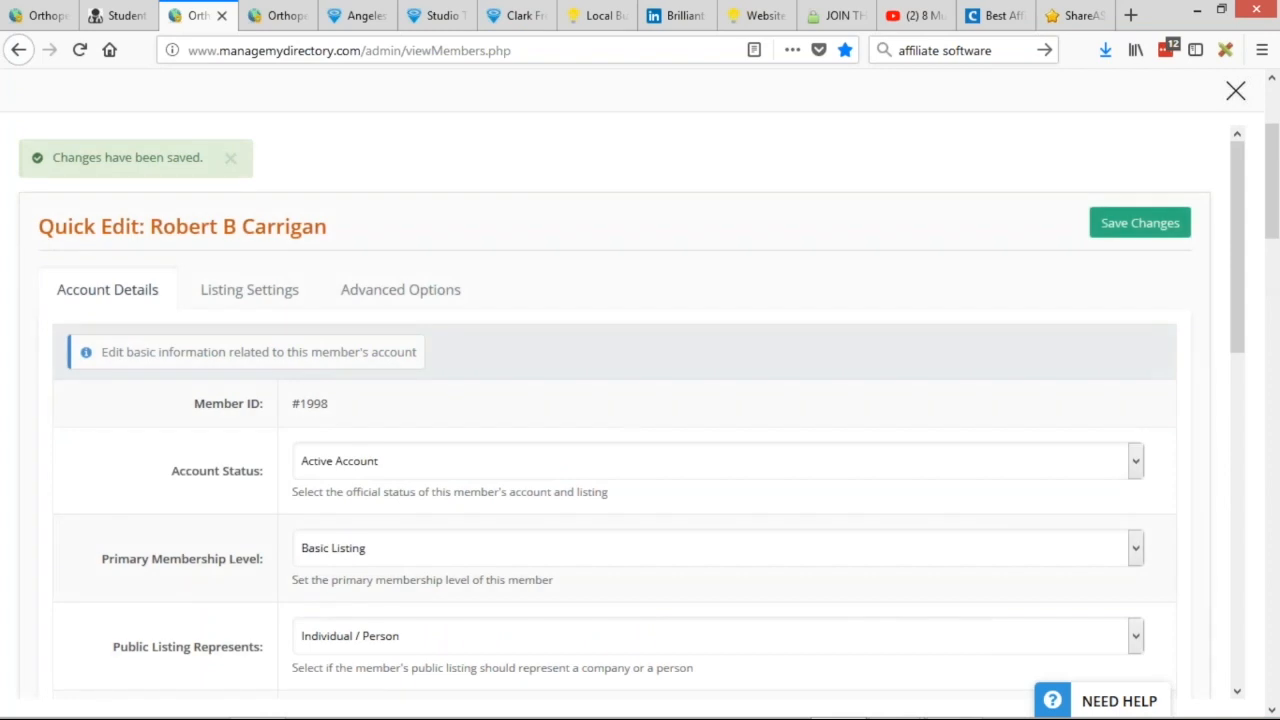
{"action": "left_click", "coordinate": [1236, 91]}
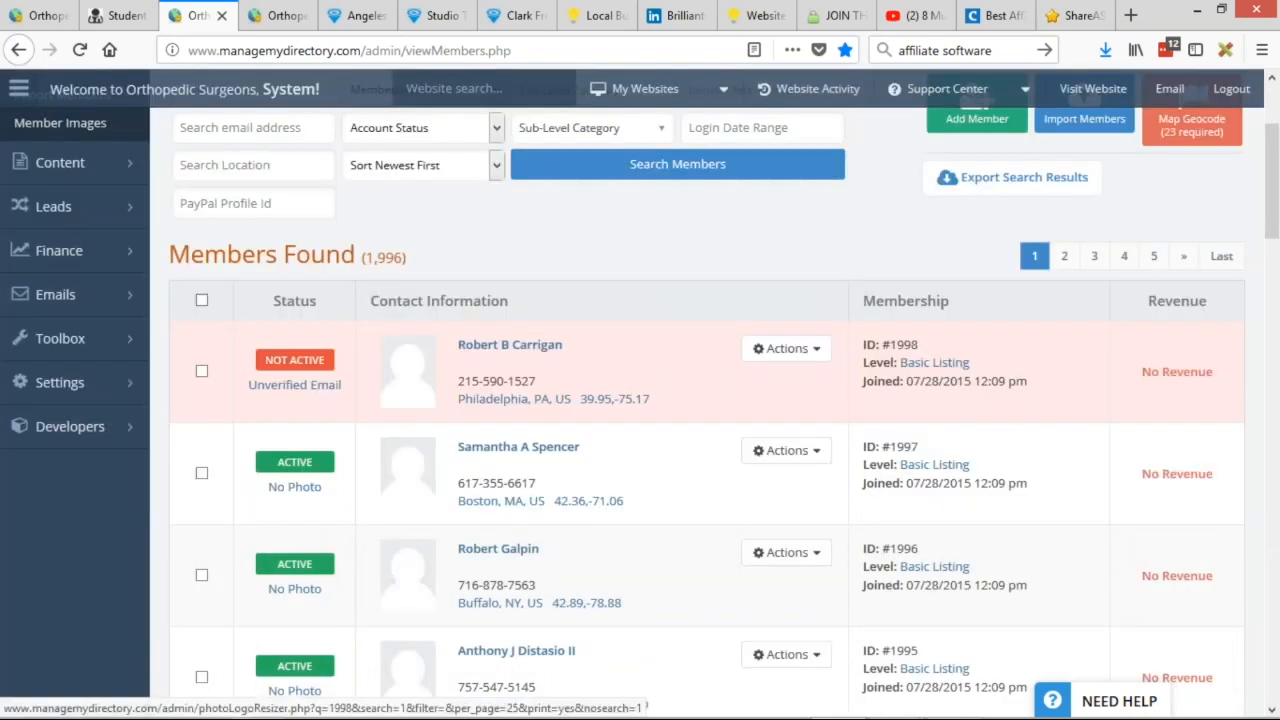
{"action": "left_click", "coordinate": [394, 466]}
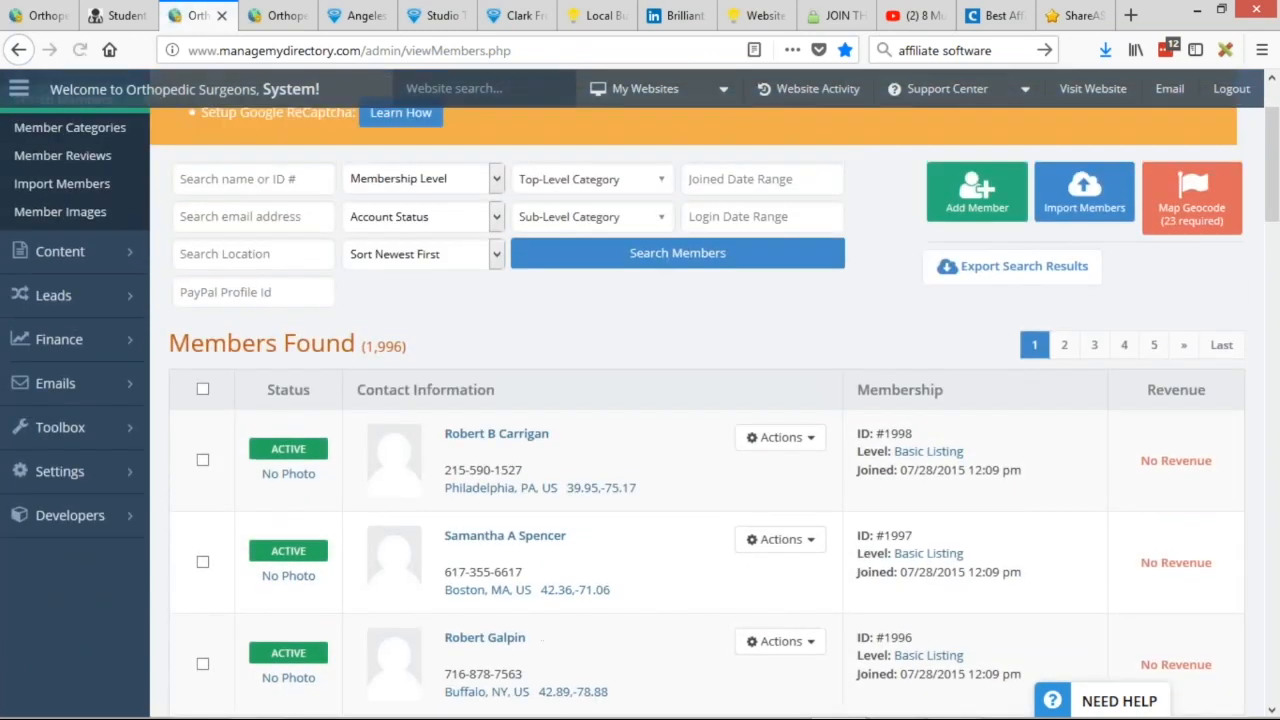
{"action": "left_click", "coordinate": [780, 437]}
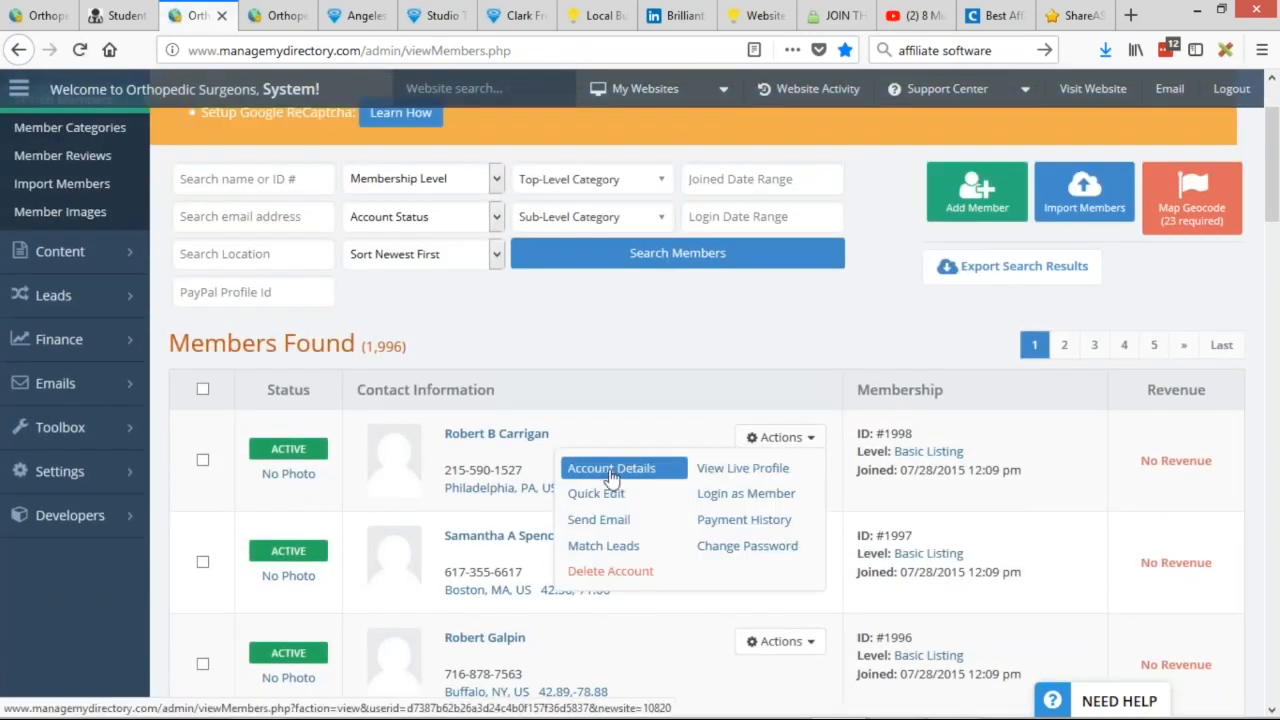
{"action": "left_click", "coordinate": [647, 530]}
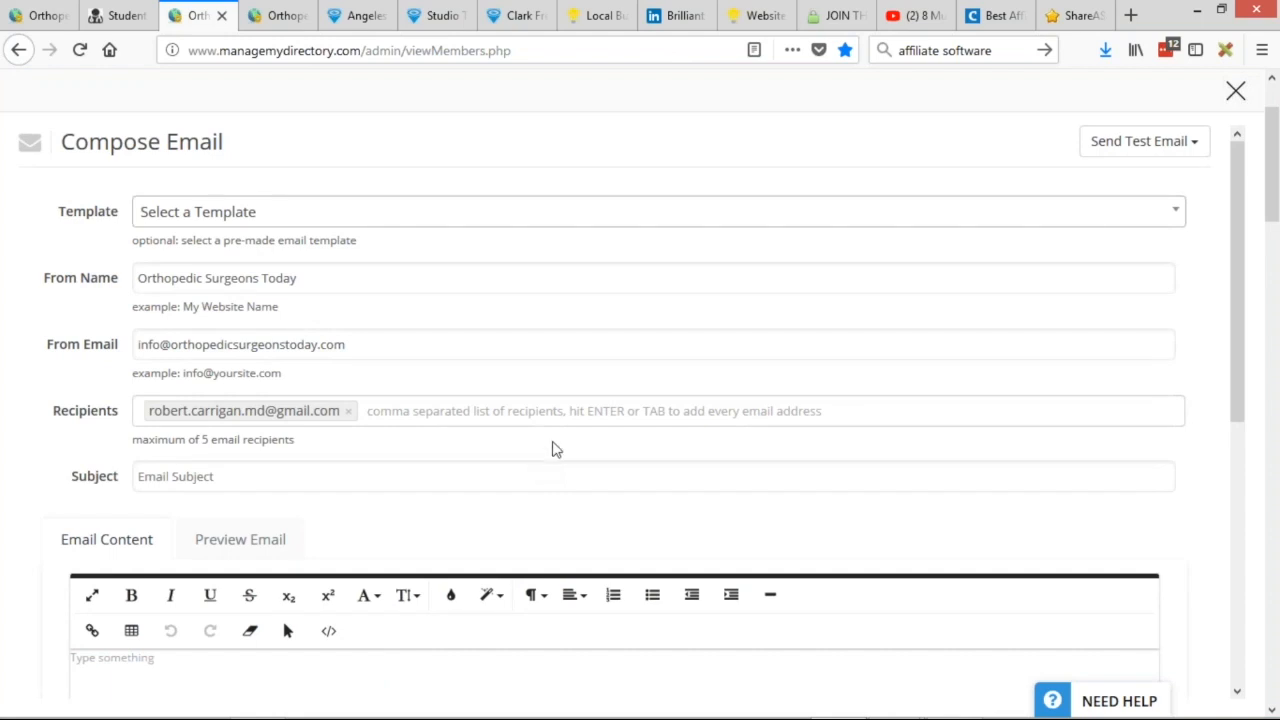
{"action": "left_click", "coordinate": [201, 218]}
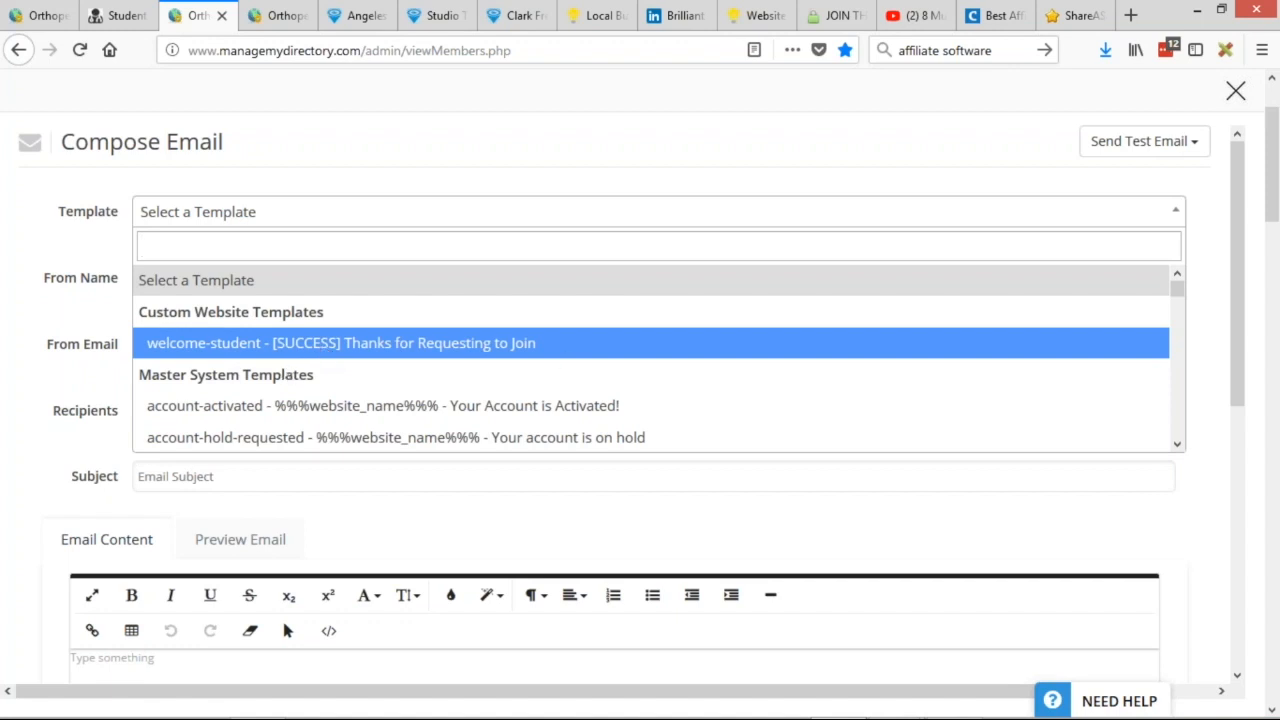
{"action": "left_click", "coordinate": [1236, 95]}
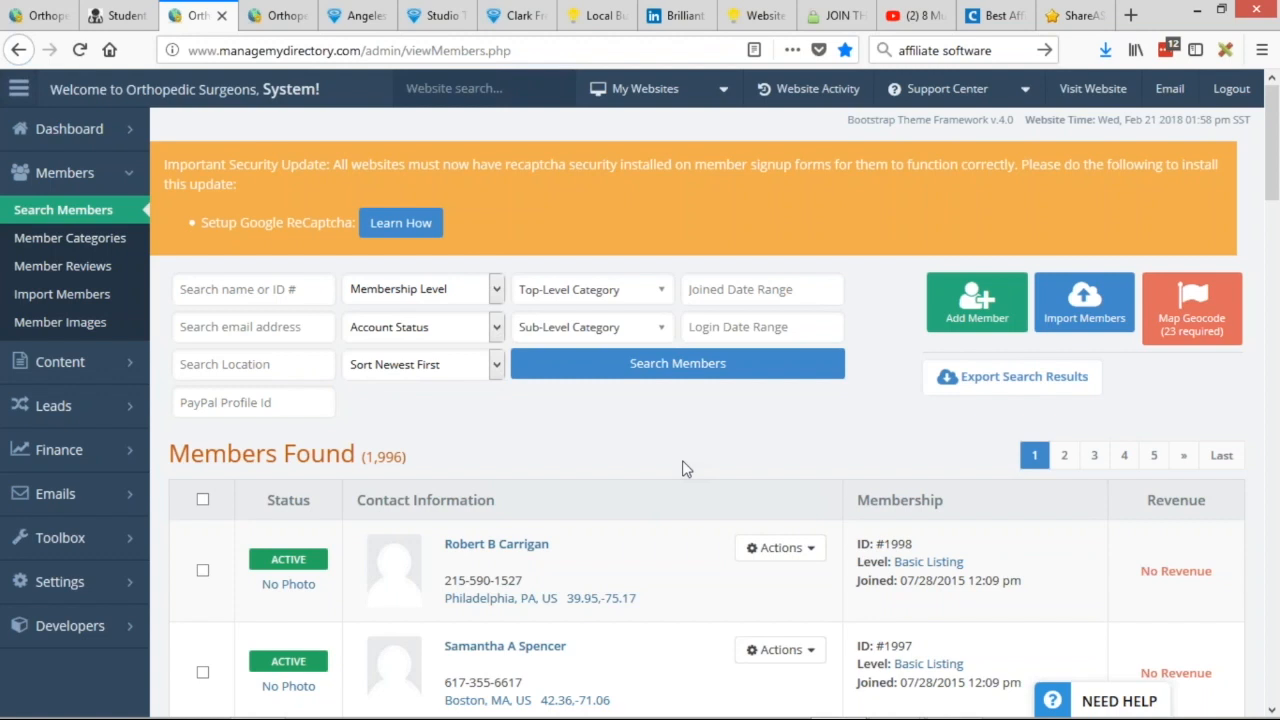
Log in as the newest member and open Account > Billing Details on the front end.
{"action": "left_click", "coordinate": [781, 547]}
{"action": "left_click", "coordinate": [745, 603]}
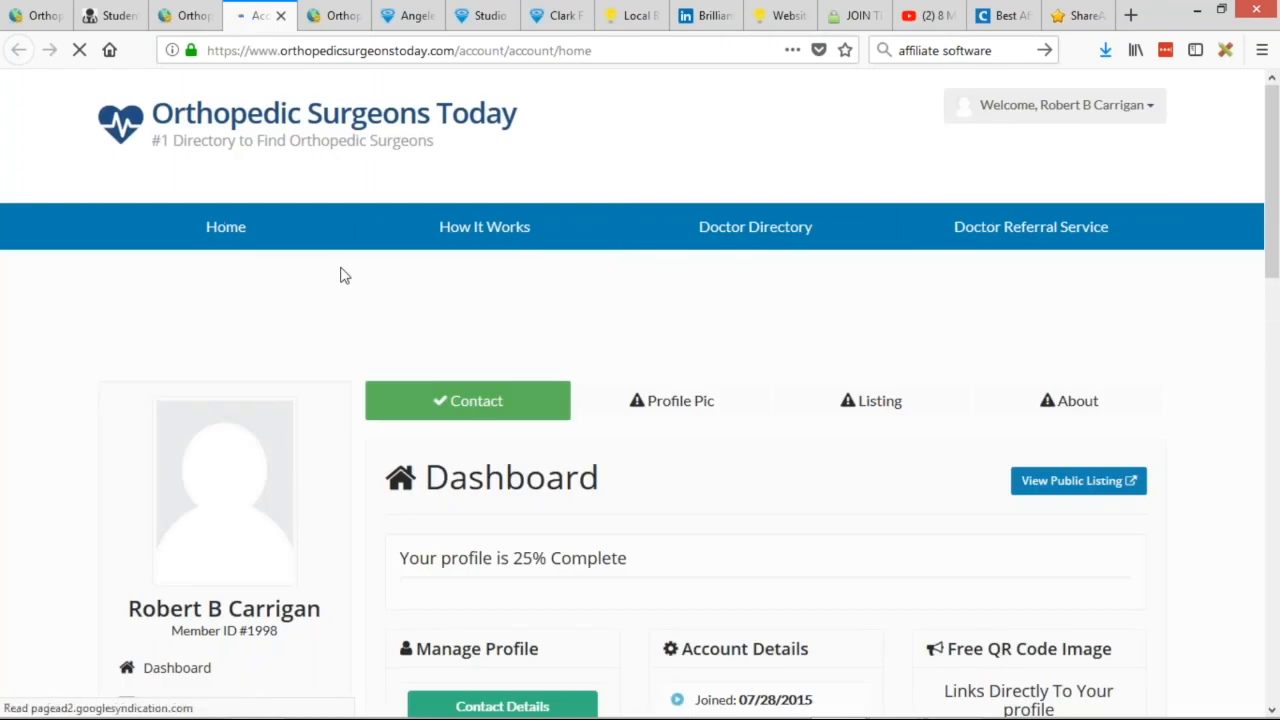
{"action": "scroll", "coordinate": [606, 314], "scroll_direction": "down", "scroll_amount": 3}
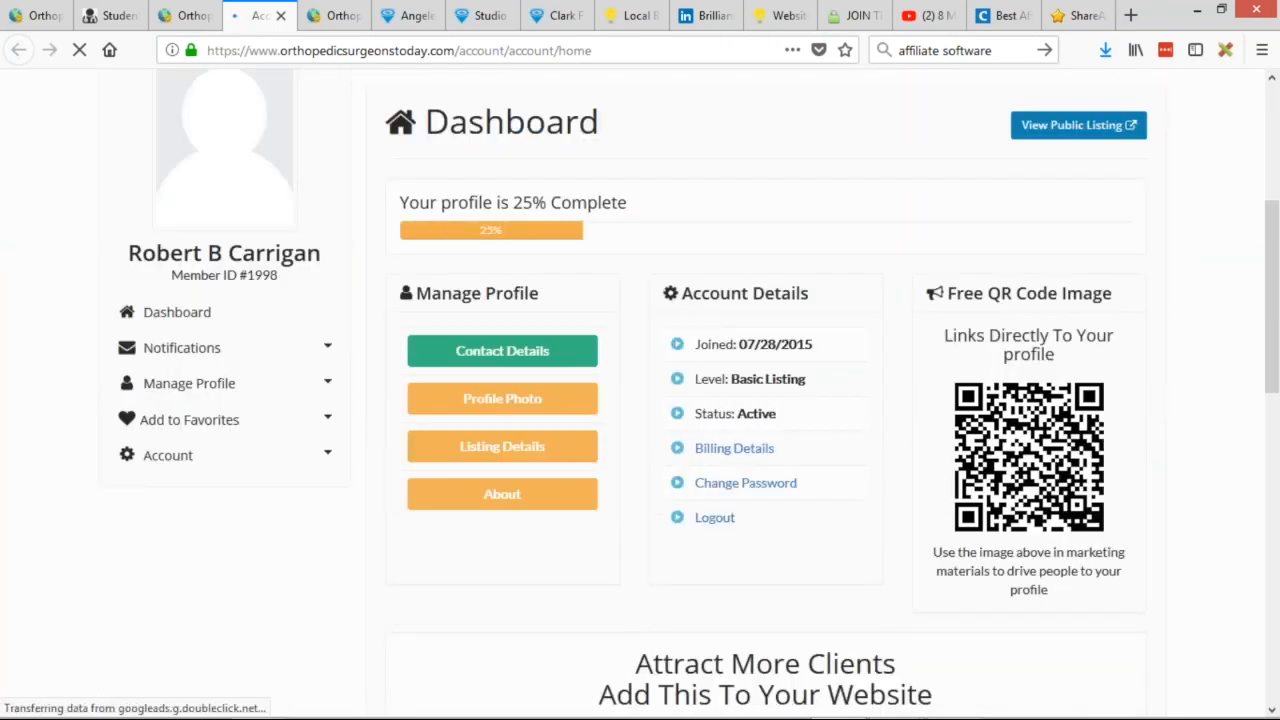
{"action": "left_click", "coordinate": [323, 455]}
{"action": "left_click", "coordinate": [163, 492]}
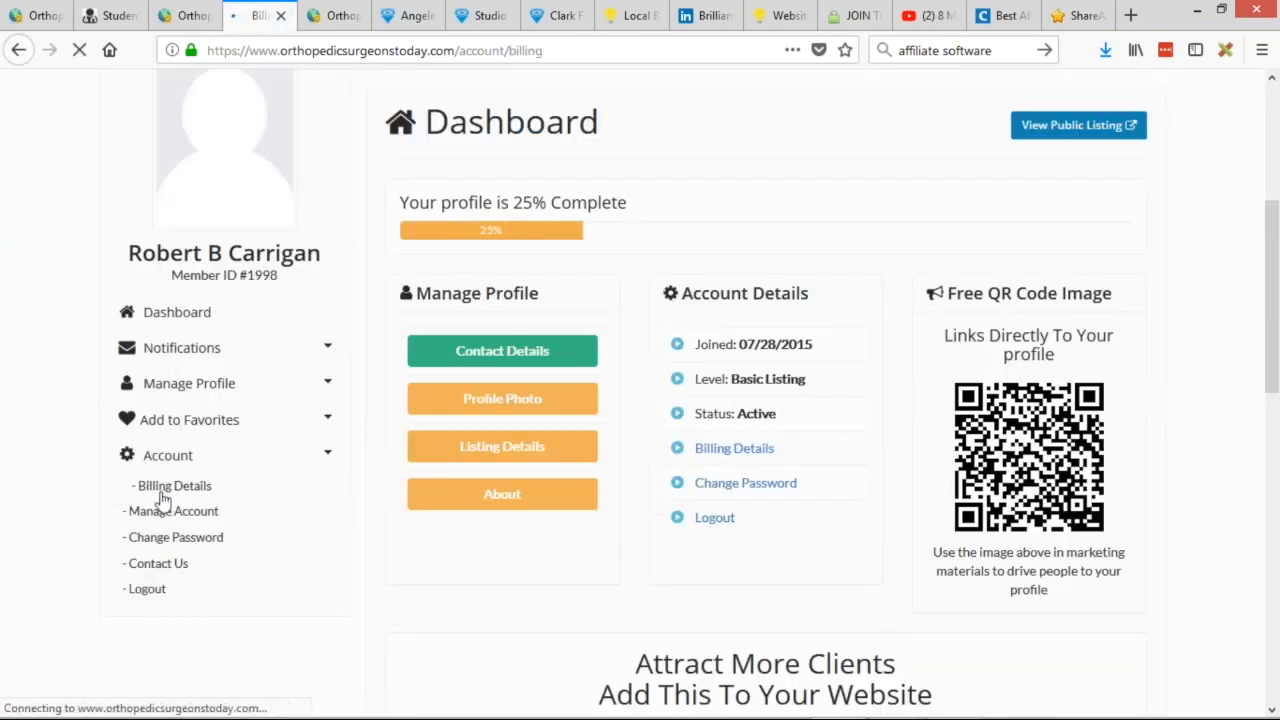
{"action": "scroll", "coordinate": [163, 497], "scroll_direction": "down", "scroll_amount": 2}
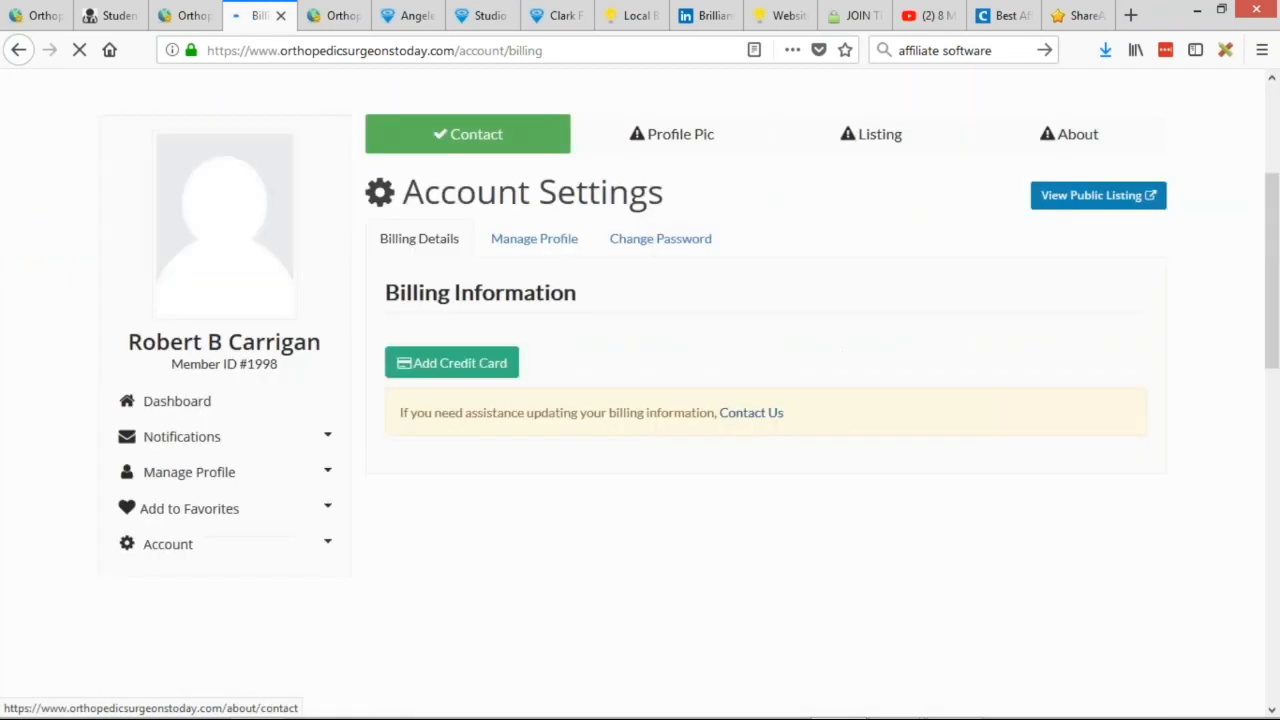
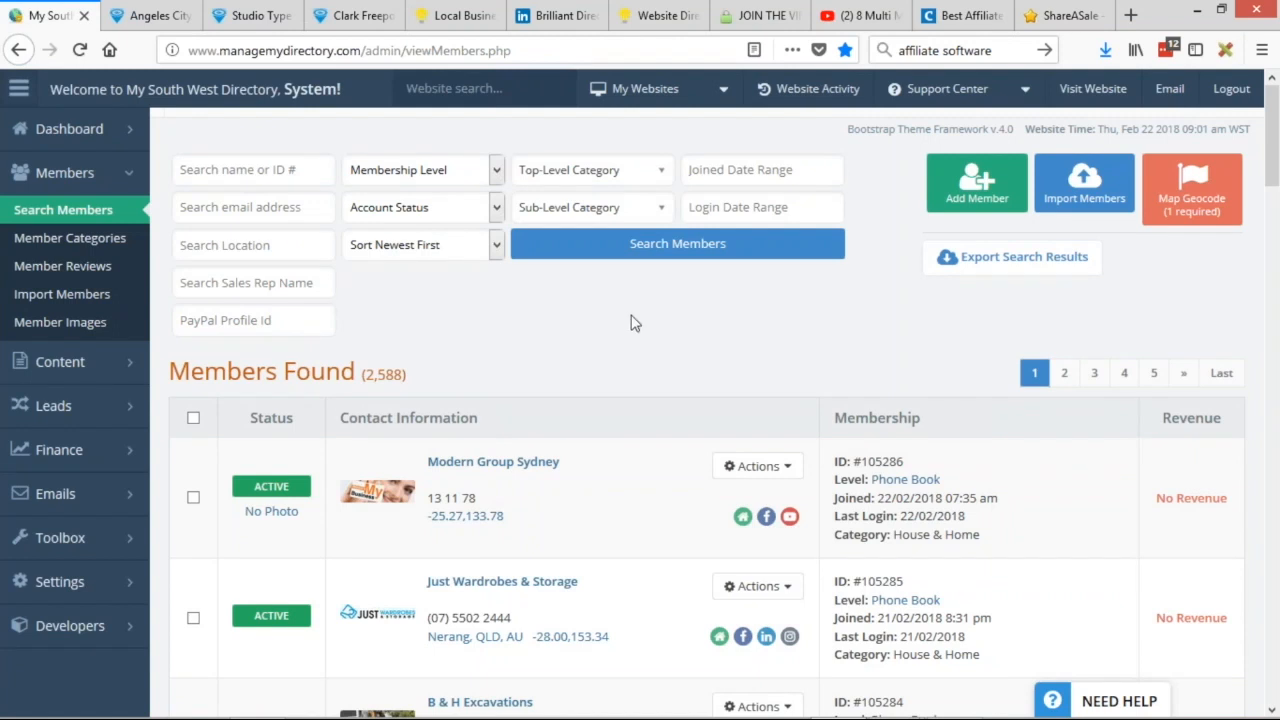
Scroll through the 2,588 members in the newest-first search results.
{"action": "scroll", "coordinate": [638, 290], "scroll_direction": "down", "scroll_amount": 1}
{"action": "scroll", "coordinate": [695, 280], "scroll_direction": "down", "scroll_amount": 2}
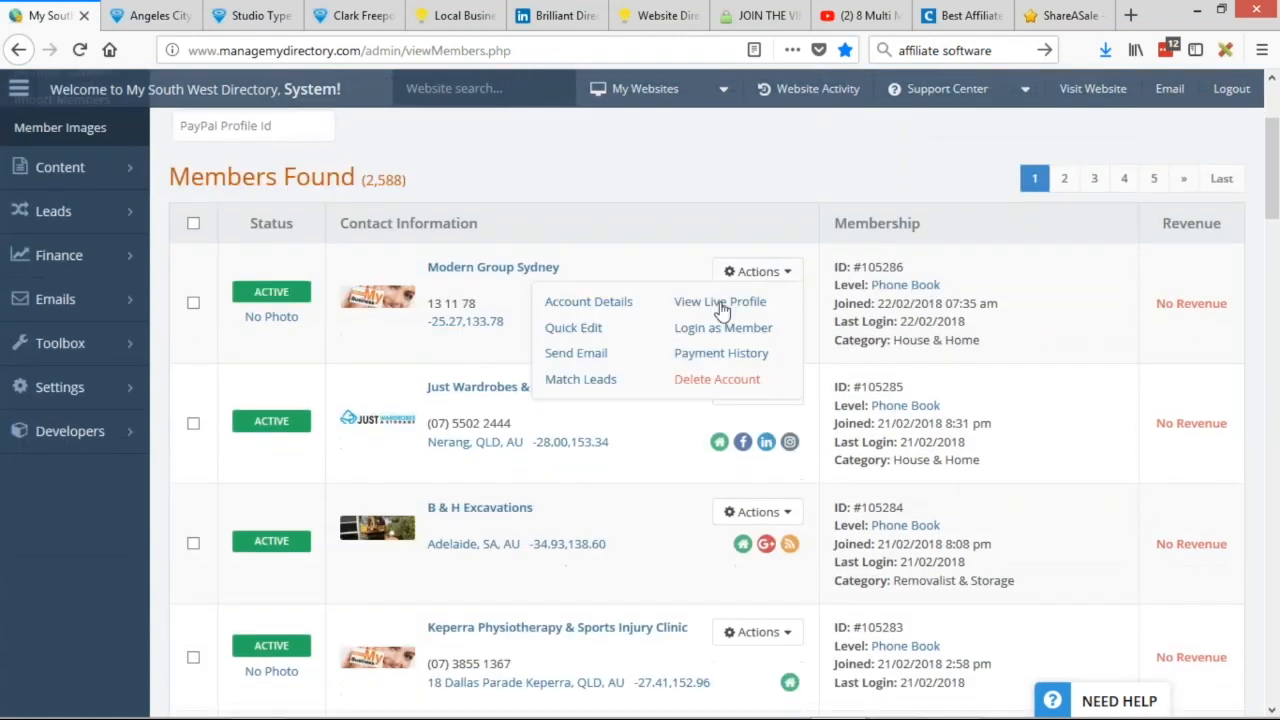
{"action": "scroll", "coordinate": [695, 400], "scroll_direction": "up", "scroll_amount": 3}
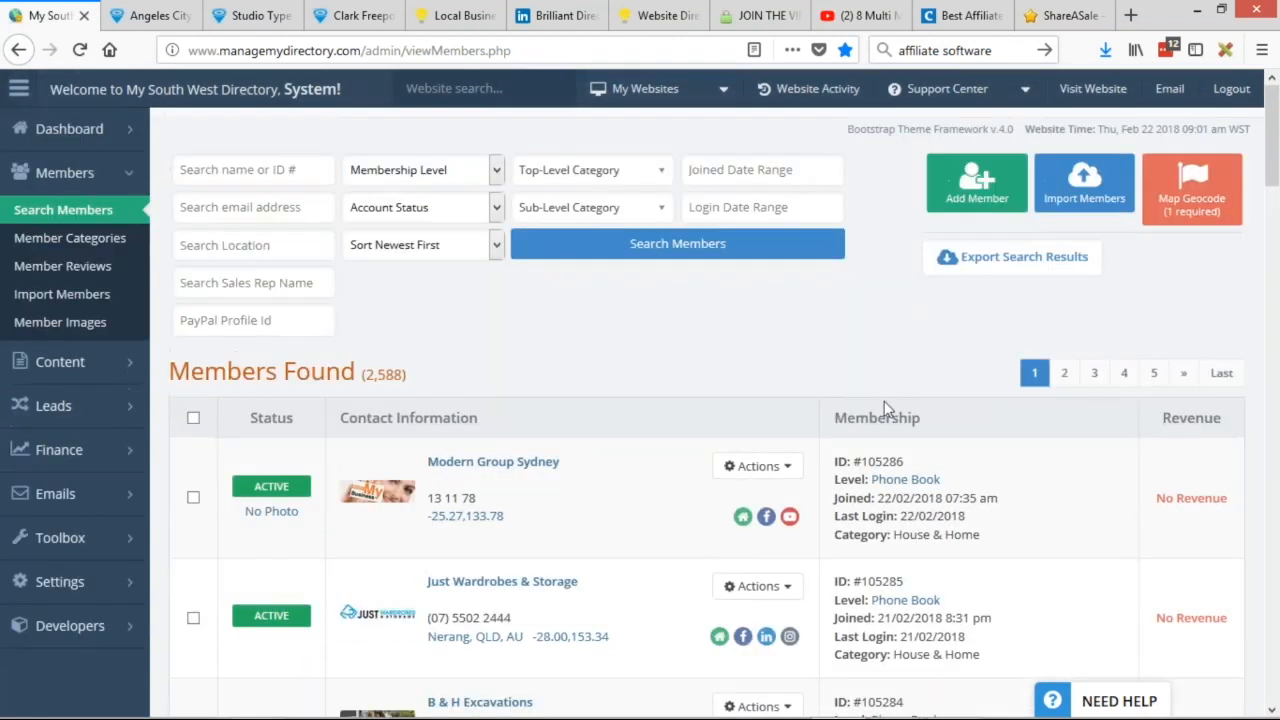
{"action": "scroll", "coordinate": [880, 400], "scroll_direction": "down", "scroll_amount": 1}
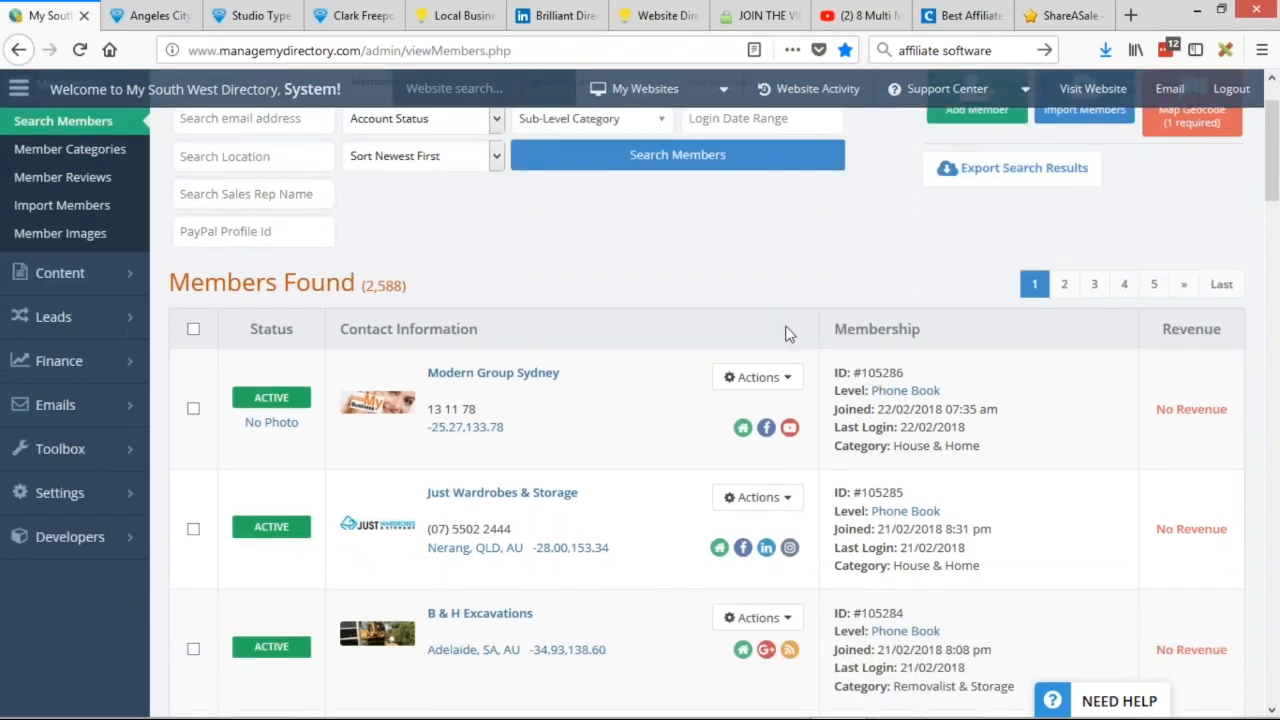
{"action": "scroll", "coordinate": [519, 343], "scroll_direction": "up", "scroll_amount": 1}
Open Leads > Lead Settings in a background tab, then browse the members list.
{"action": "mouse_move", "coordinate": [38, 405]}
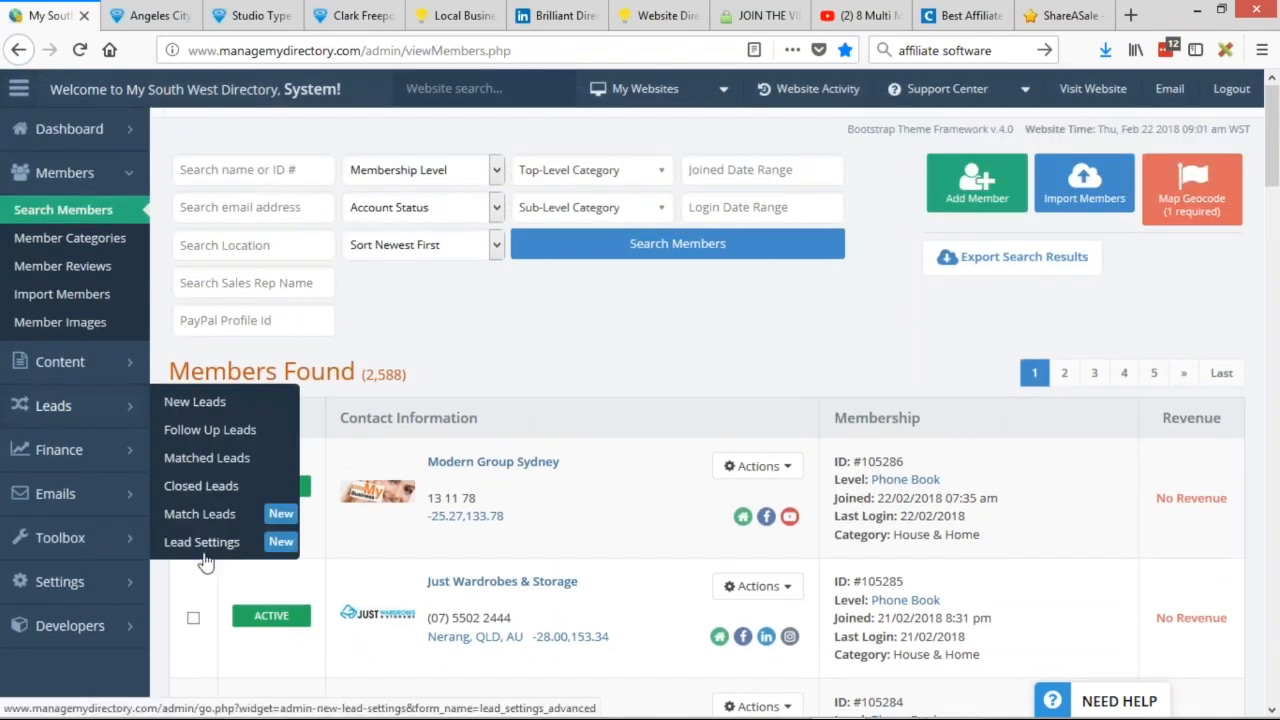
{"action": "middle_click", "coordinate": [203, 558]}
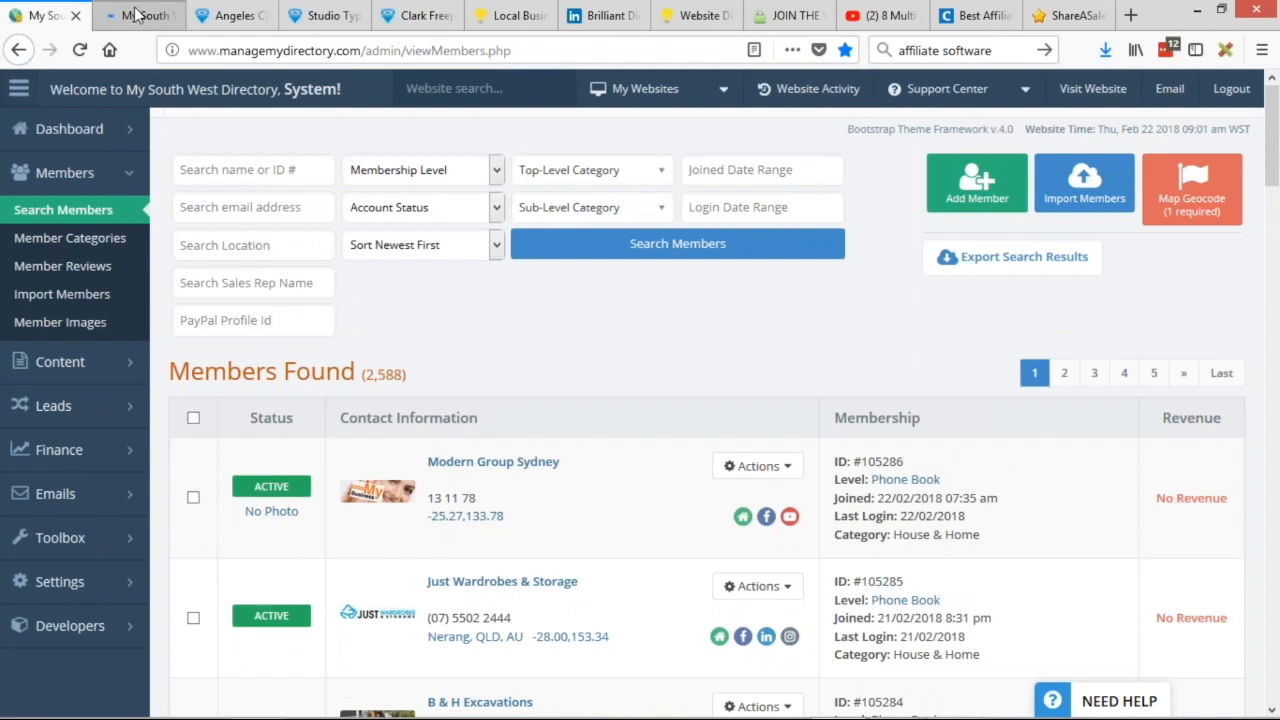
{"action": "scroll", "coordinate": [800, 322], "scroll_direction": "down", "scroll_amount": 6}
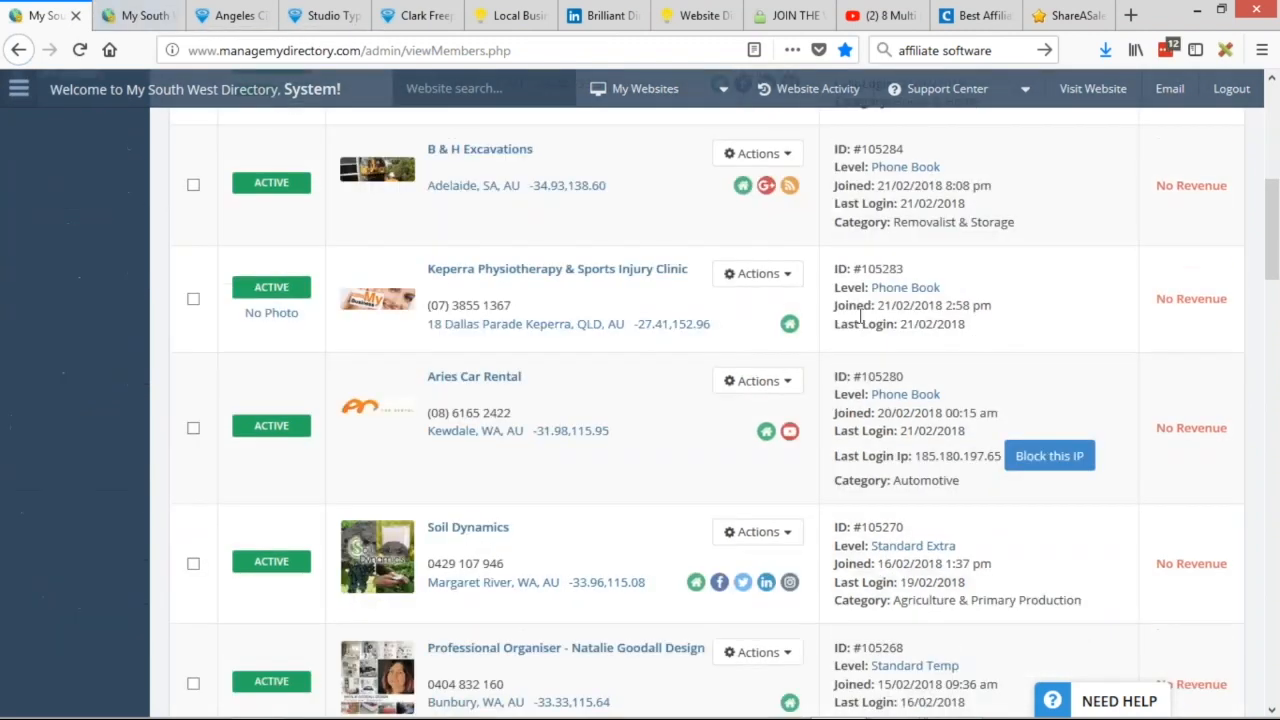
{"action": "scroll", "coordinate": [860, 318], "scroll_direction": "down", "scroll_amount": 4}
{"action": "scroll", "coordinate": [1086, 186], "scroll_direction": "up", "scroll_amount": 5}
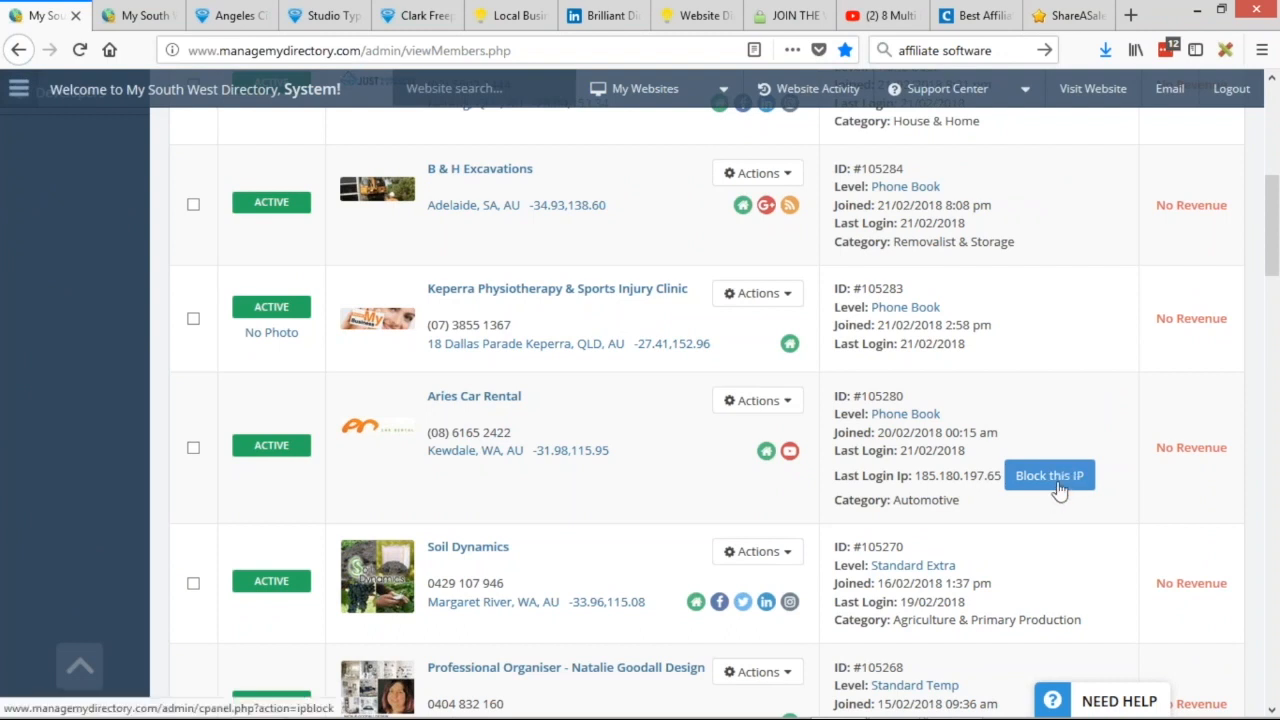
{"action": "scroll", "coordinate": [1058, 480], "scroll_direction": "down", "scroll_amount": 2}
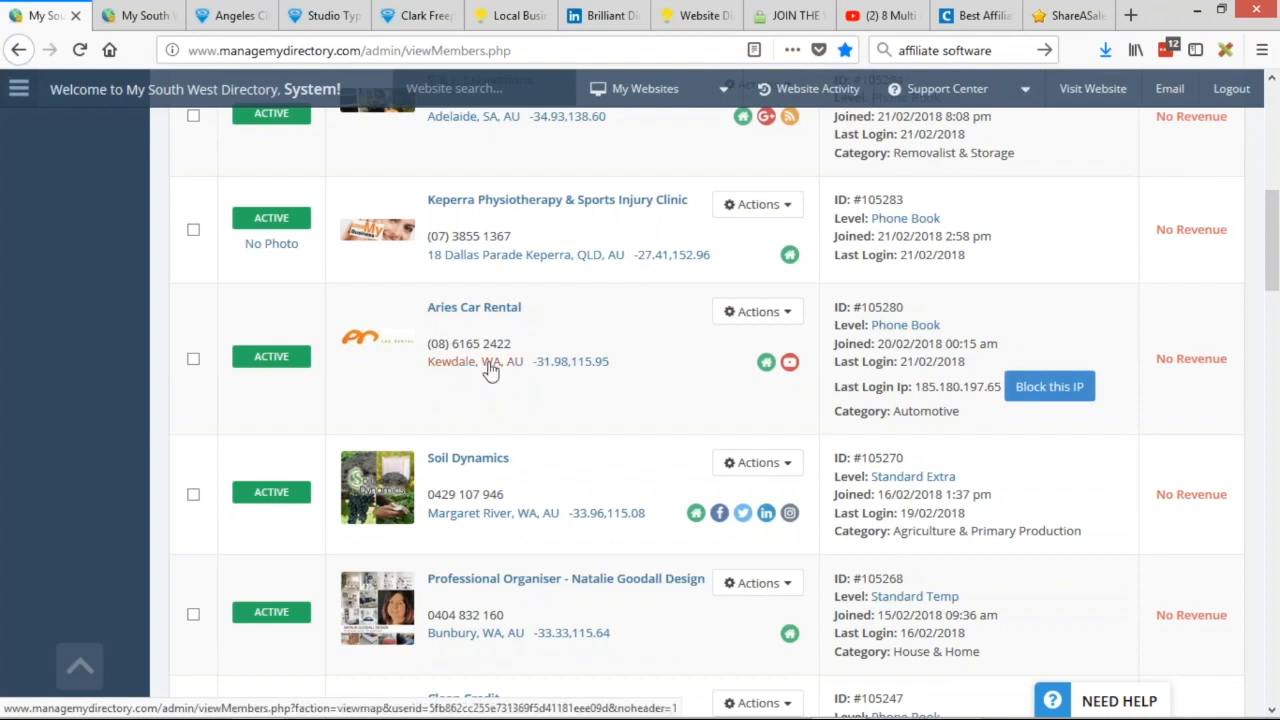
Log in as the Keperra Physiotherapy member, then return to the members list tab.
{"action": "left_click", "coordinate": [757, 311]}
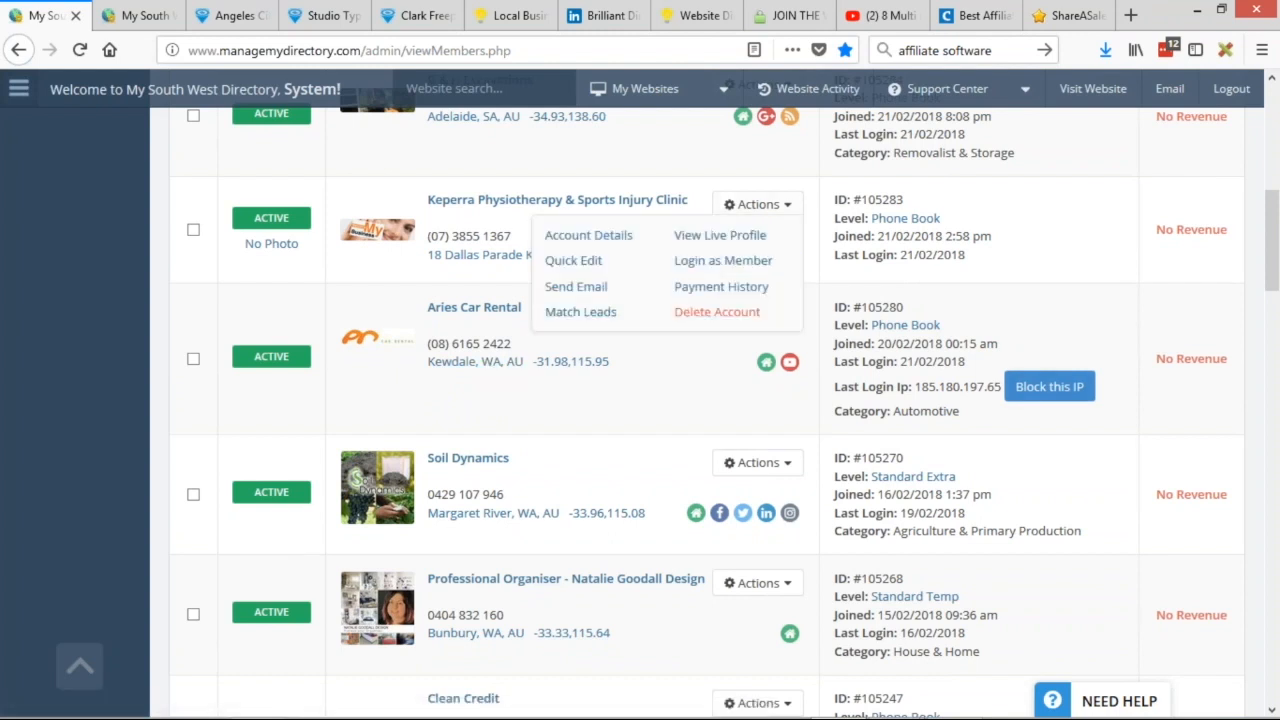
{"action": "left_click", "coordinate": [726, 259]}
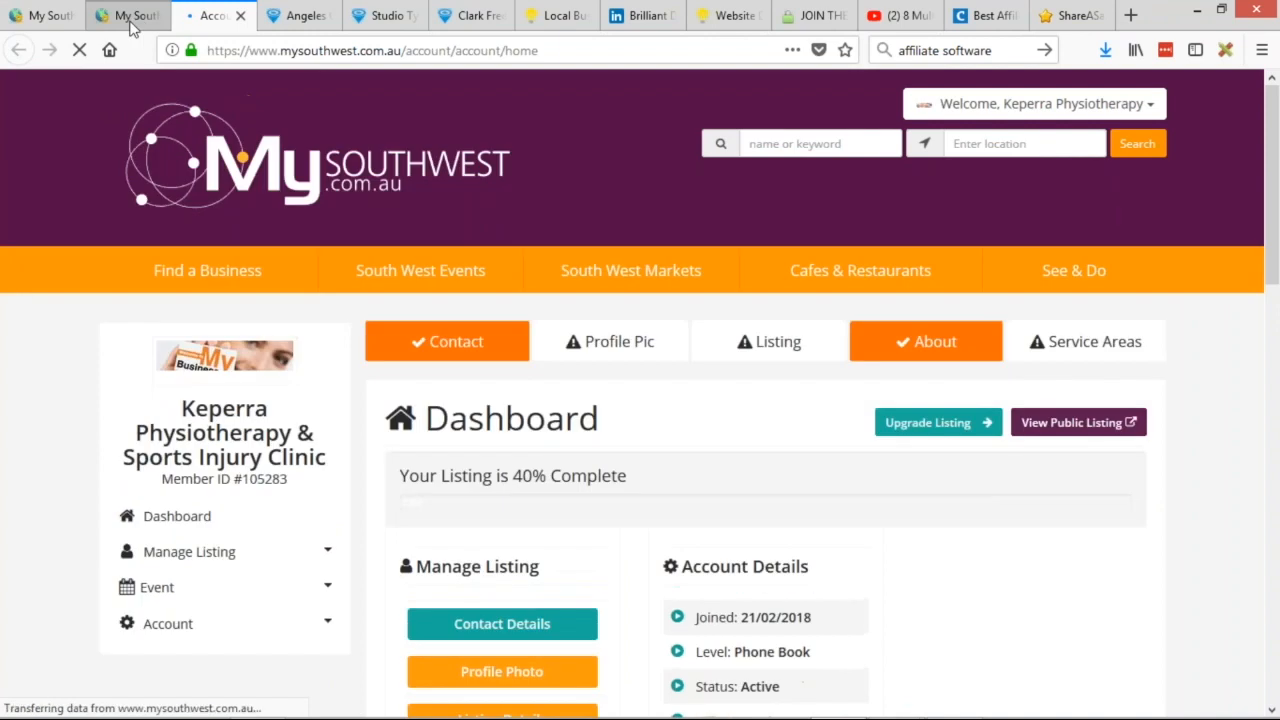
{"action": "left_click", "coordinate": [134, 16]}
{"action": "key", "text": "ctrl+Page_Up"}
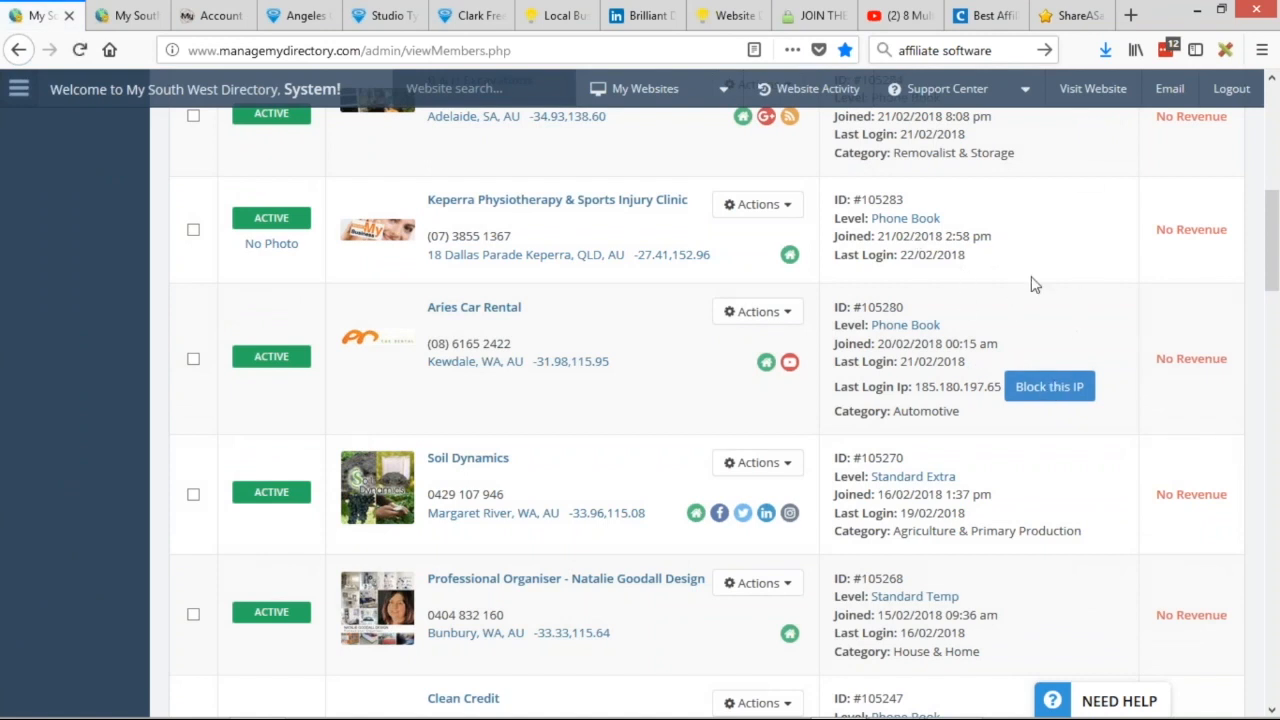
{"action": "left_click_drag", "start_coordinate": [834, 255], "coordinate": [958, 257]}
{"action": "left_click", "coordinate": [960, 256]}
{"action": "scroll", "coordinate": [1020, 275], "scroll_direction": "down", "scroll_amount": 2}
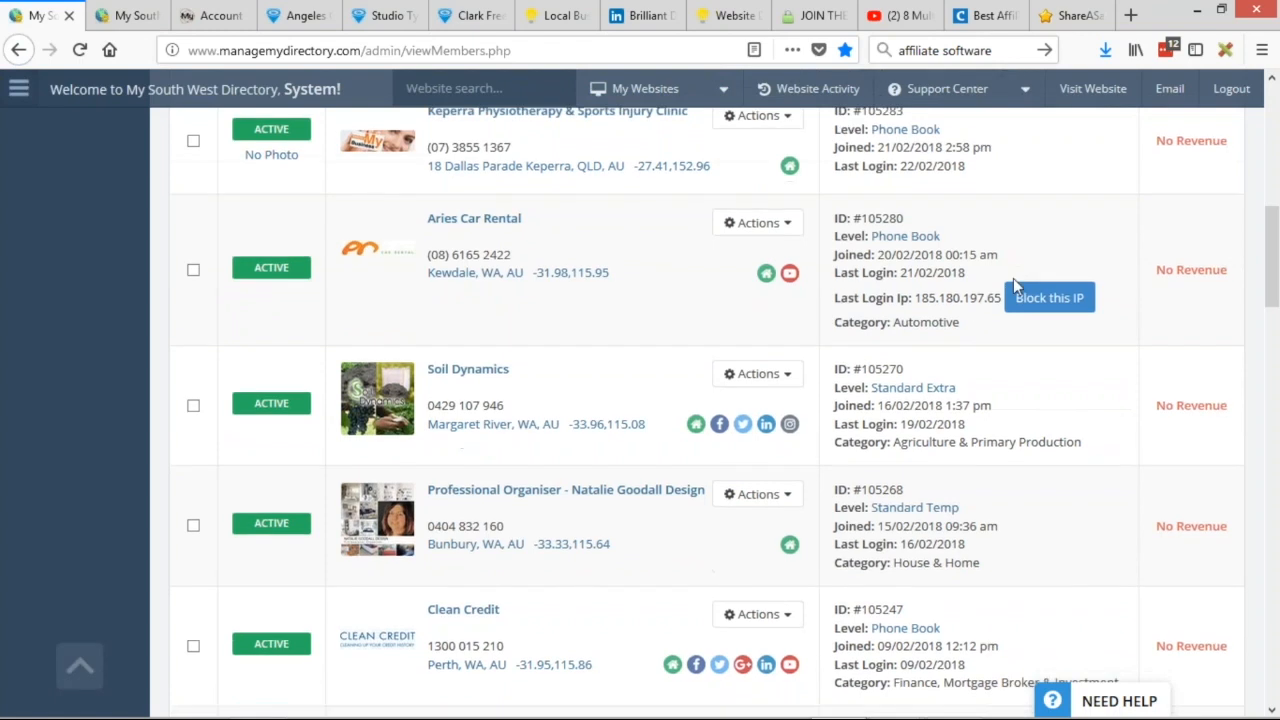
{"action": "scroll", "coordinate": [1020, 275], "scroll_direction": "down", "scroll_amount": 2}
{"action": "scroll", "coordinate": [1030, 495], "scroll_direction": "up", "scroll_amount": 2}
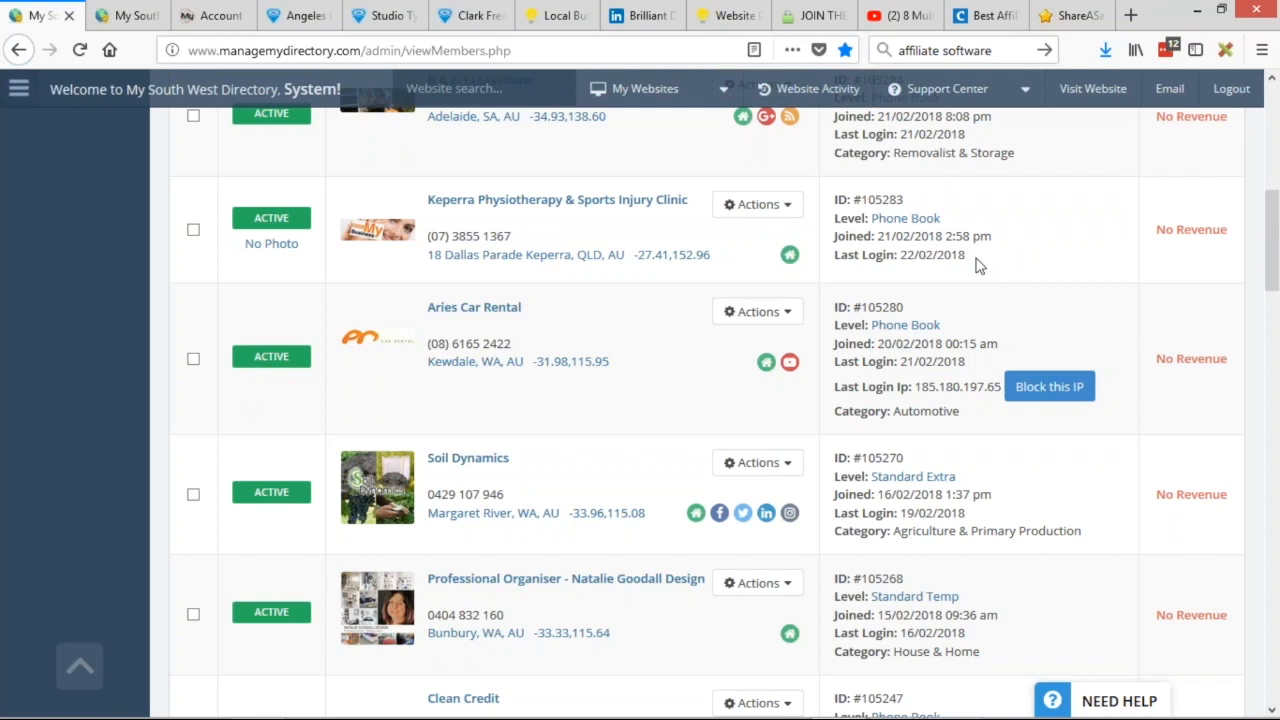
{"action": "scroll", "coordinate": [940, 248], "scroll_direction": "down", "scroll_amount": 1}
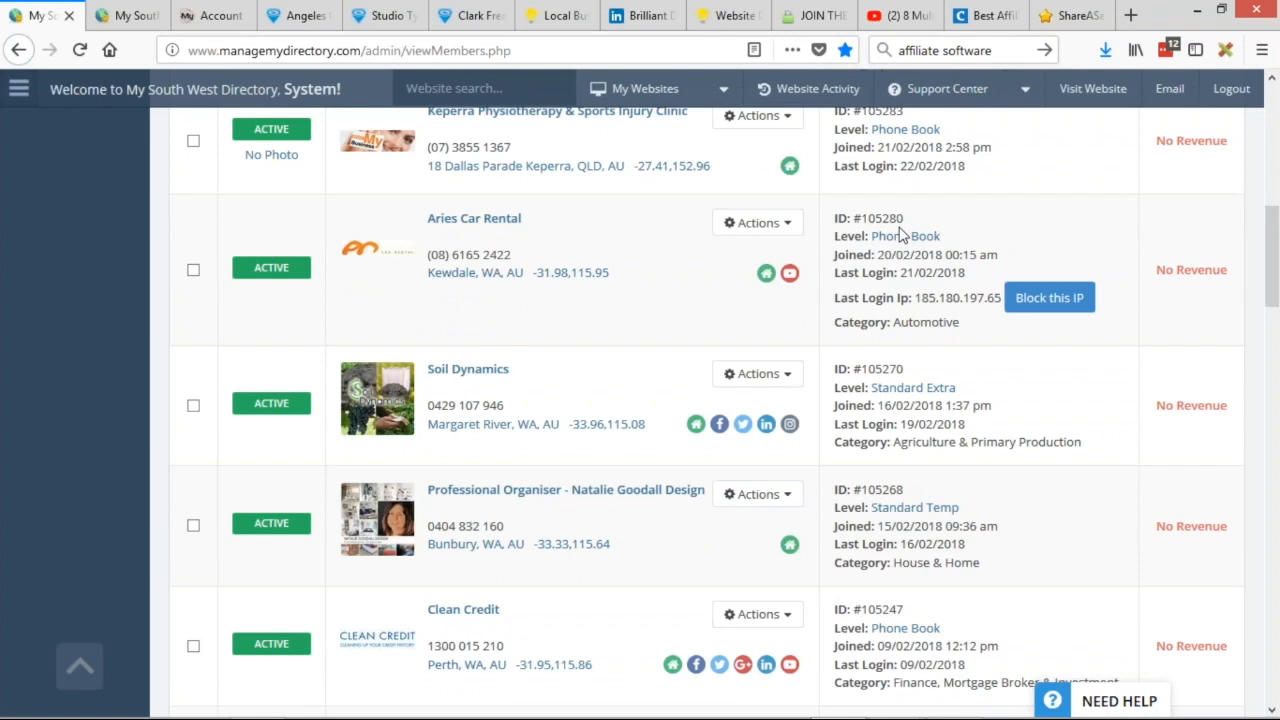
{"action": "left_click_drag", "start_coordinate": [913, 298], "coordinate": [1004, 297]}
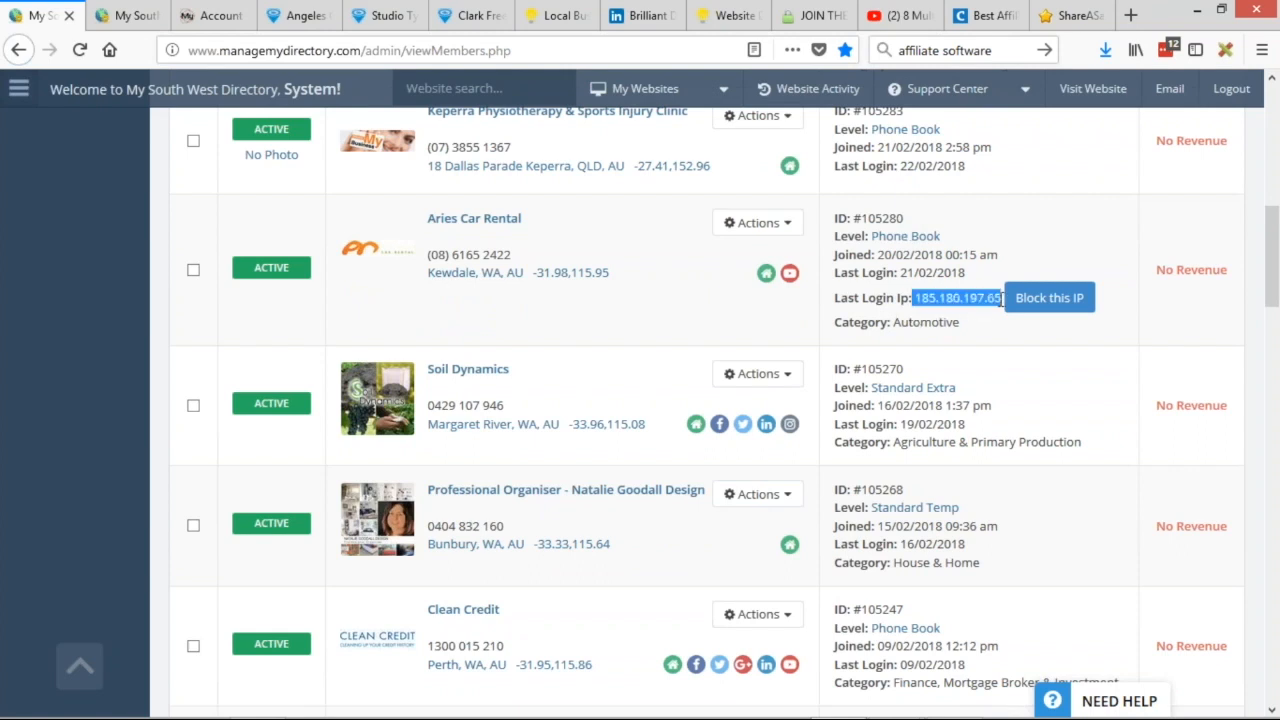
{"action": "left_click", "coordinate": [1008, 300]}
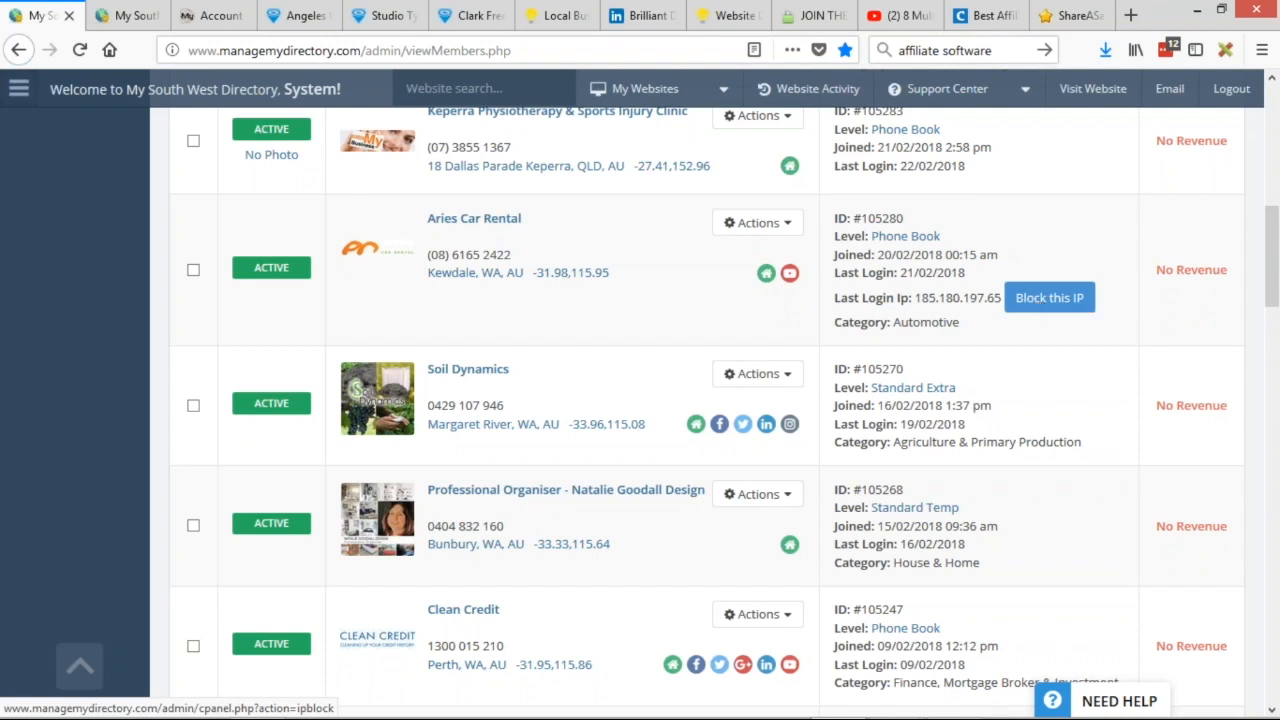
{"action": "scroll", "coordinate": [1074, 430], "scroll_direction": "down", "scroll_amount": 2}
{"action": "scroll", "coordinate": [1074, 429], "scroll_direction": "up", "scroll_amount": 2}
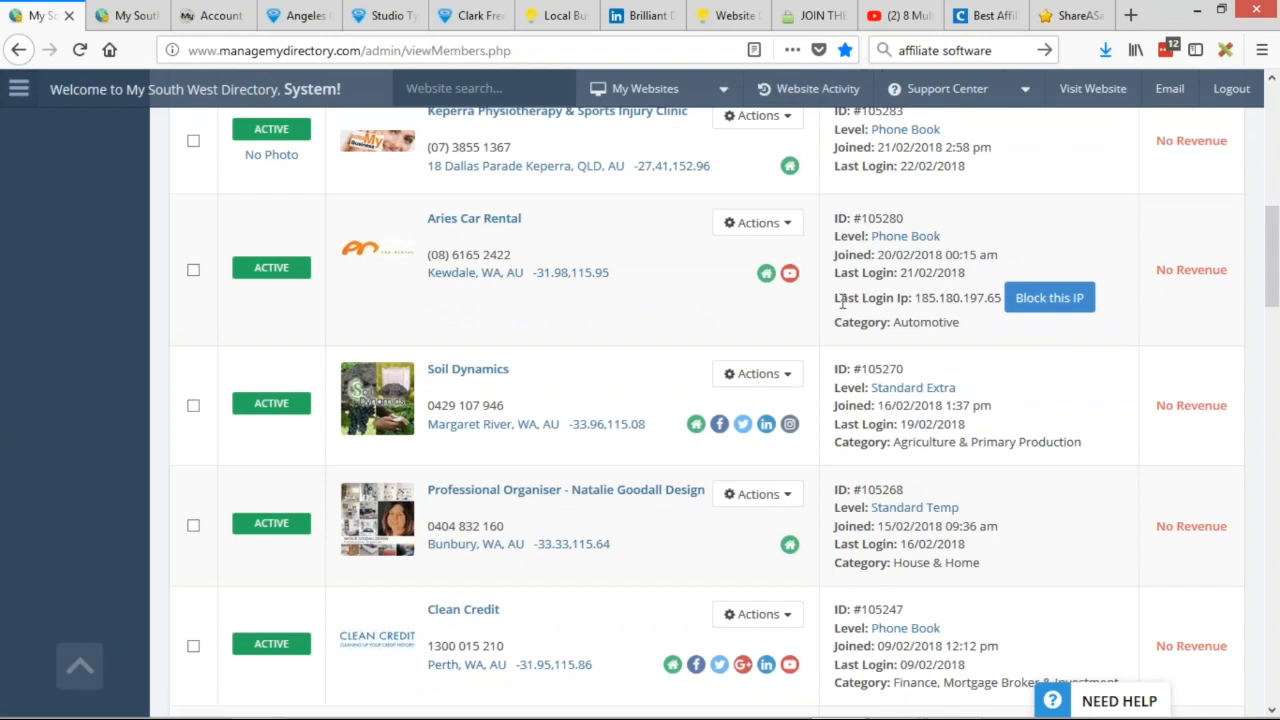
Add the note 'Why does block IP only show up for some members' in Notepad, then return to the browser.
{"action": "key", "text": "alt+Tab"}
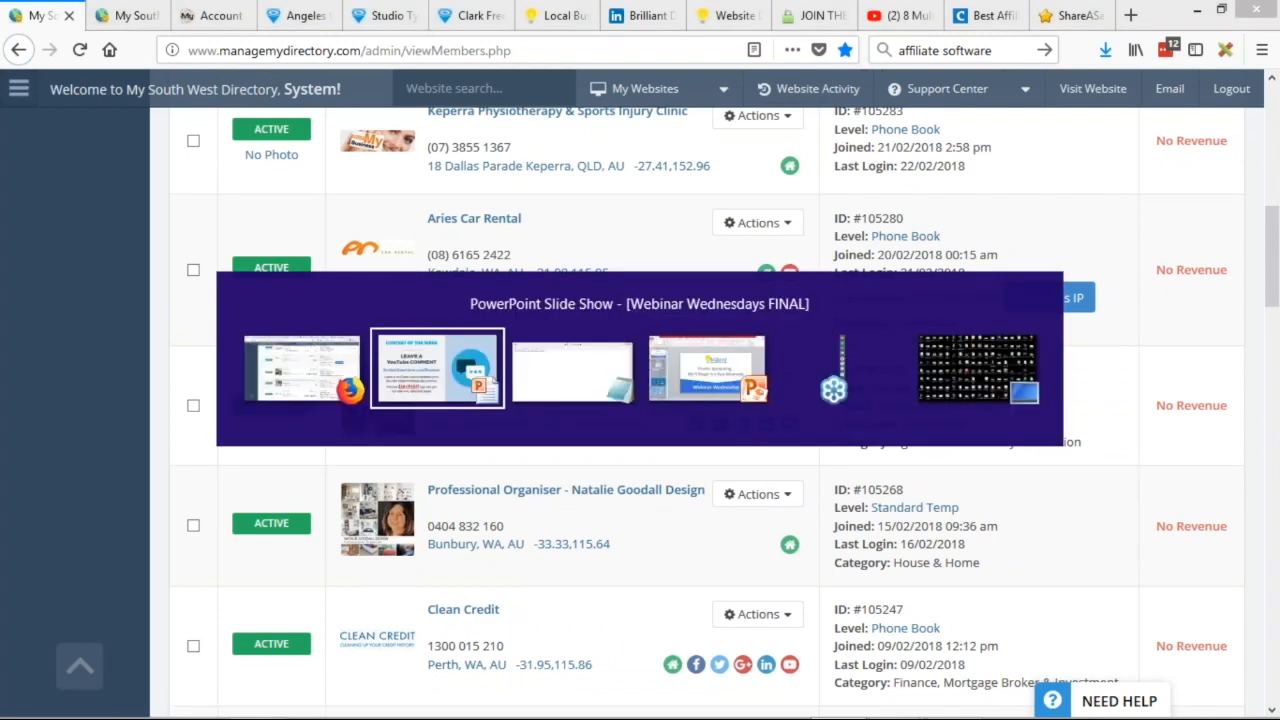
{"action": "key", "text": "Return"}
{"action": "key", "text": "Return"}
{"action": "type", "text": "Why d"}
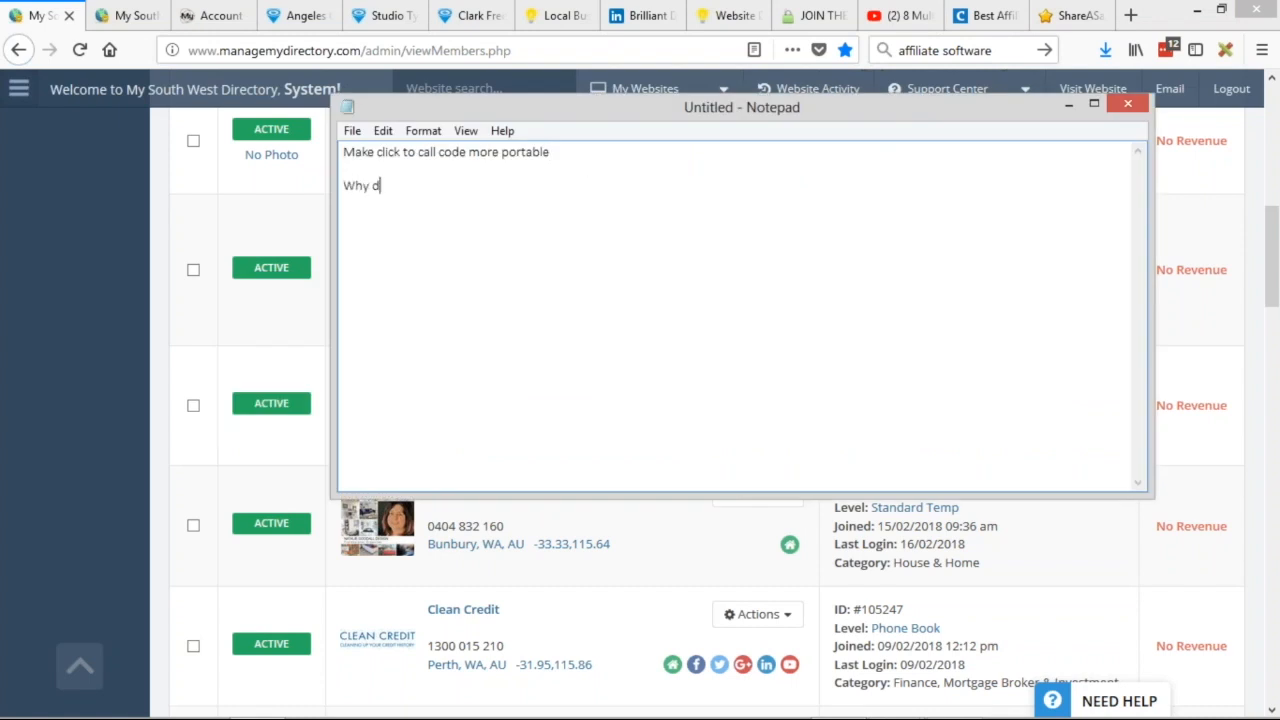
{"action": "type", "text": "oes block IP only show up for some members"}
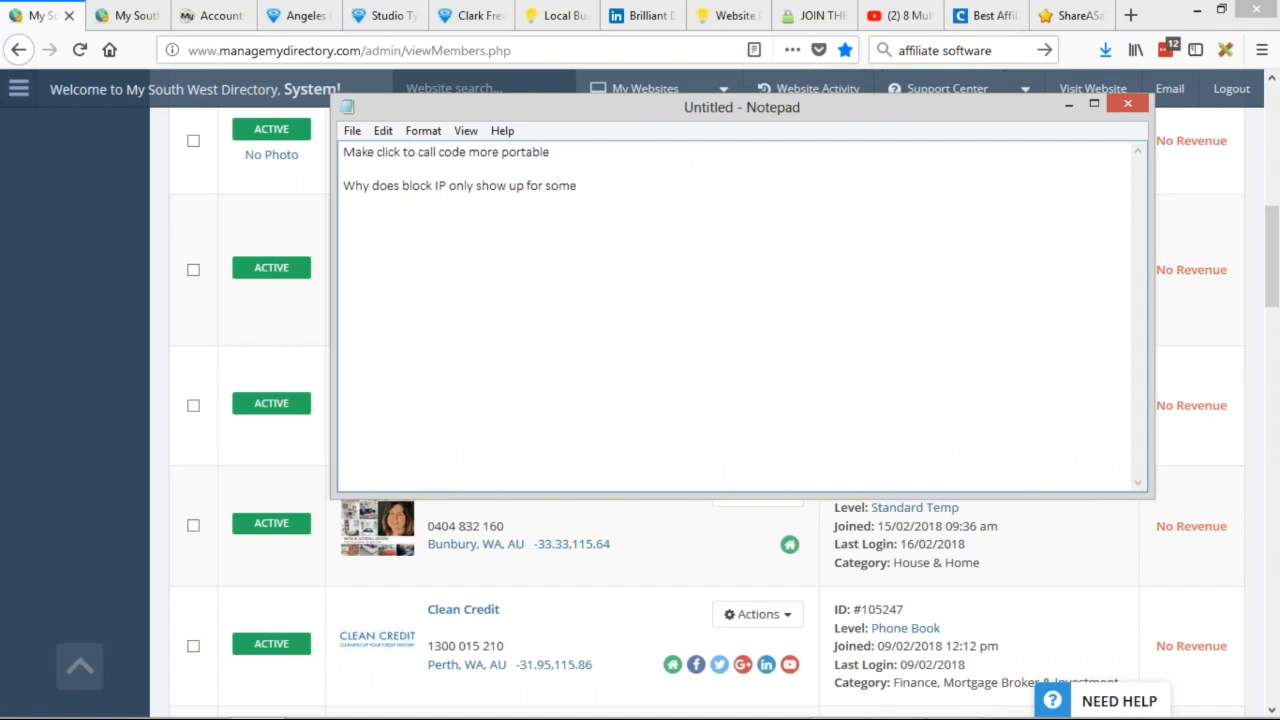
{"action": "key", "text": "alt+Tab"}
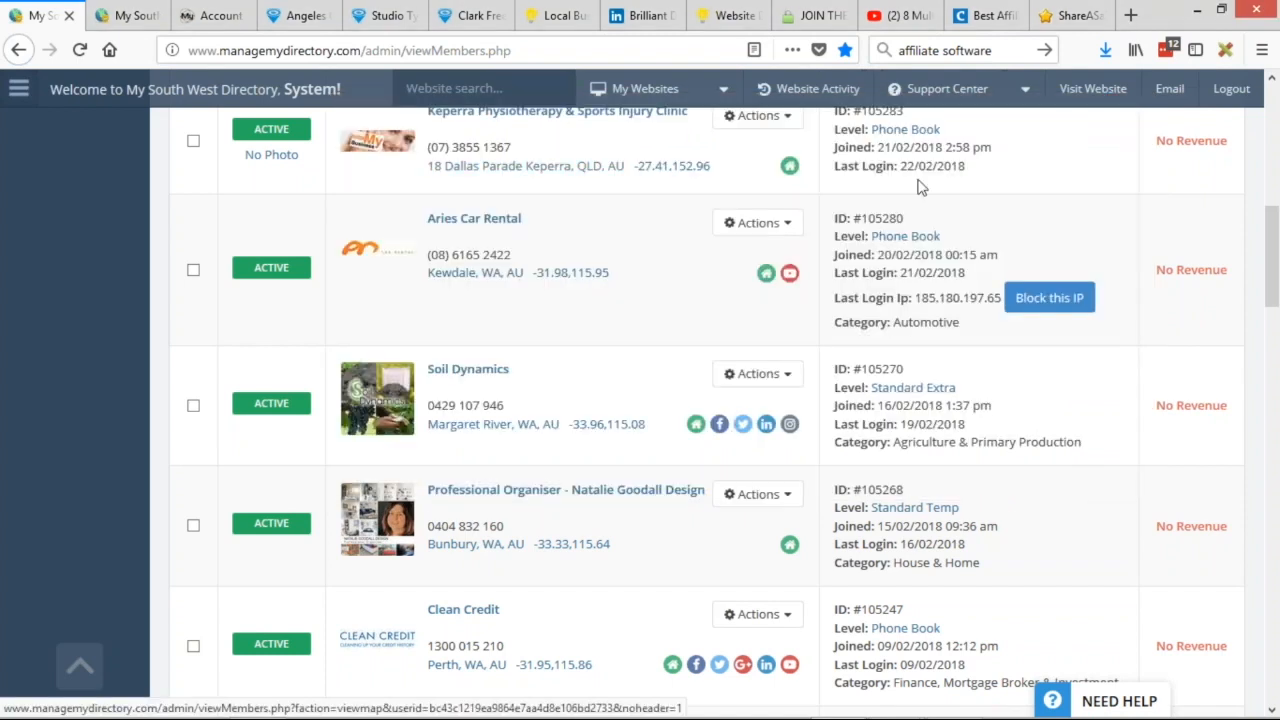
{"action": "scroll", "coordinate": [930, 270], "scroll_direction": "up", "scroll_amount": 2}
{"action": "scroll", "coordinate": [955, 403], "scroll_direction": "down", "scroll_amount": 8}
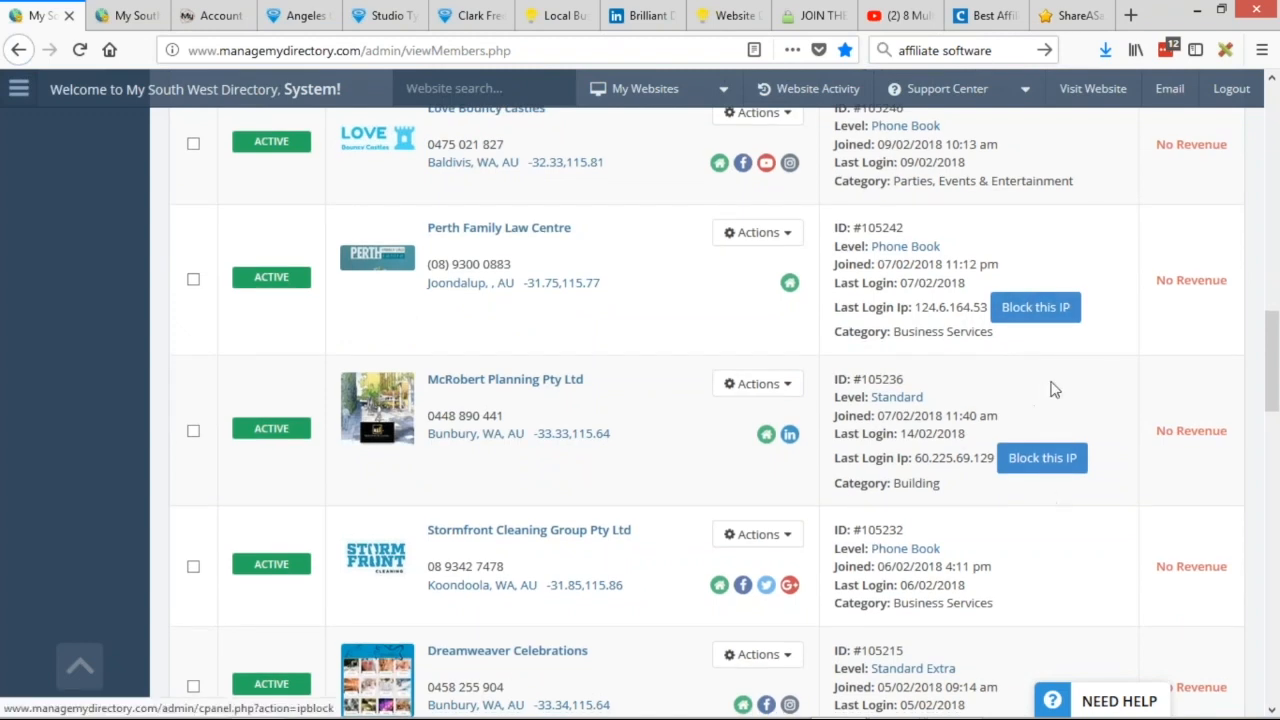
{"action": "scroll", "coordinate": [1035, 412], "scroll_direction": "up", "scroll_amount": 2}
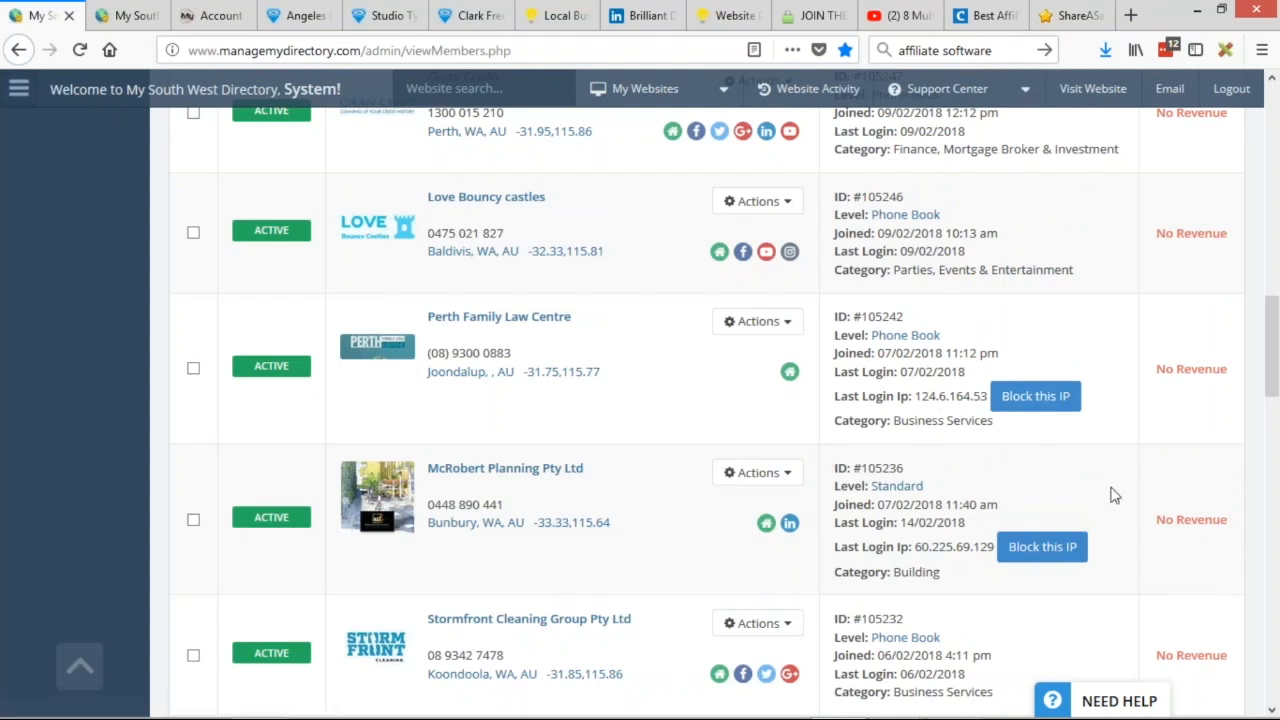
{"action": "scroll", "coordinate": [1065, 487], "scroll_direction": "up", "scroll_amount": 9}
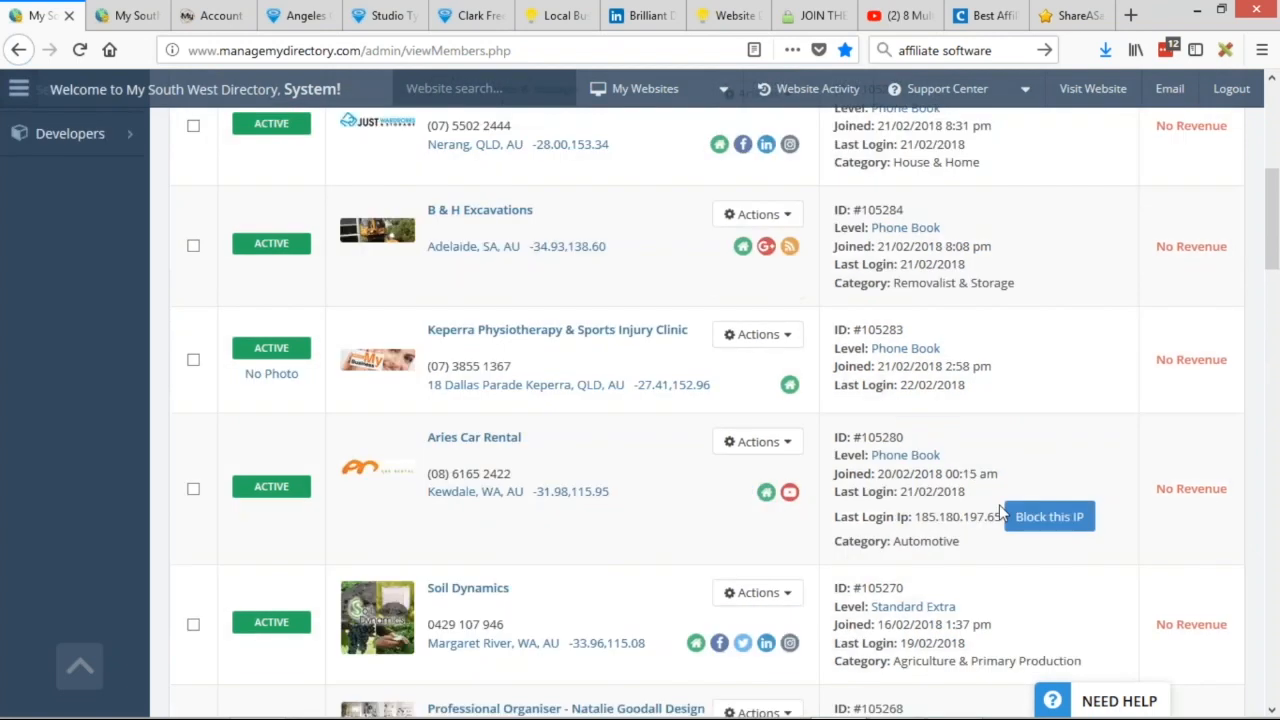
{"action": "scroll", "coordinate": [1074, 466], "scroll_direction": "down", "scroll_amount": 2}
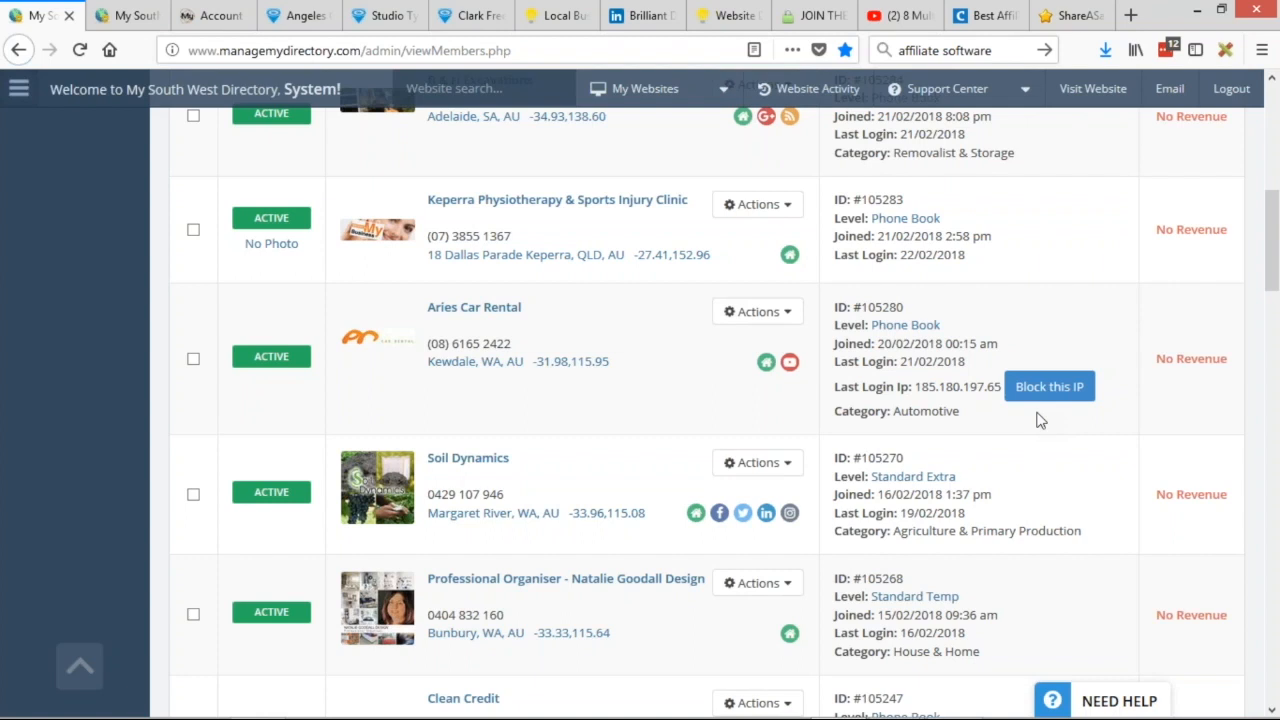
{"action": "scroll", "coordinate": [166, 509], "scroll_direction": "up", "scroll_amount": 6}
{"action": "mouse_move", "coordinate": [100, 362]}
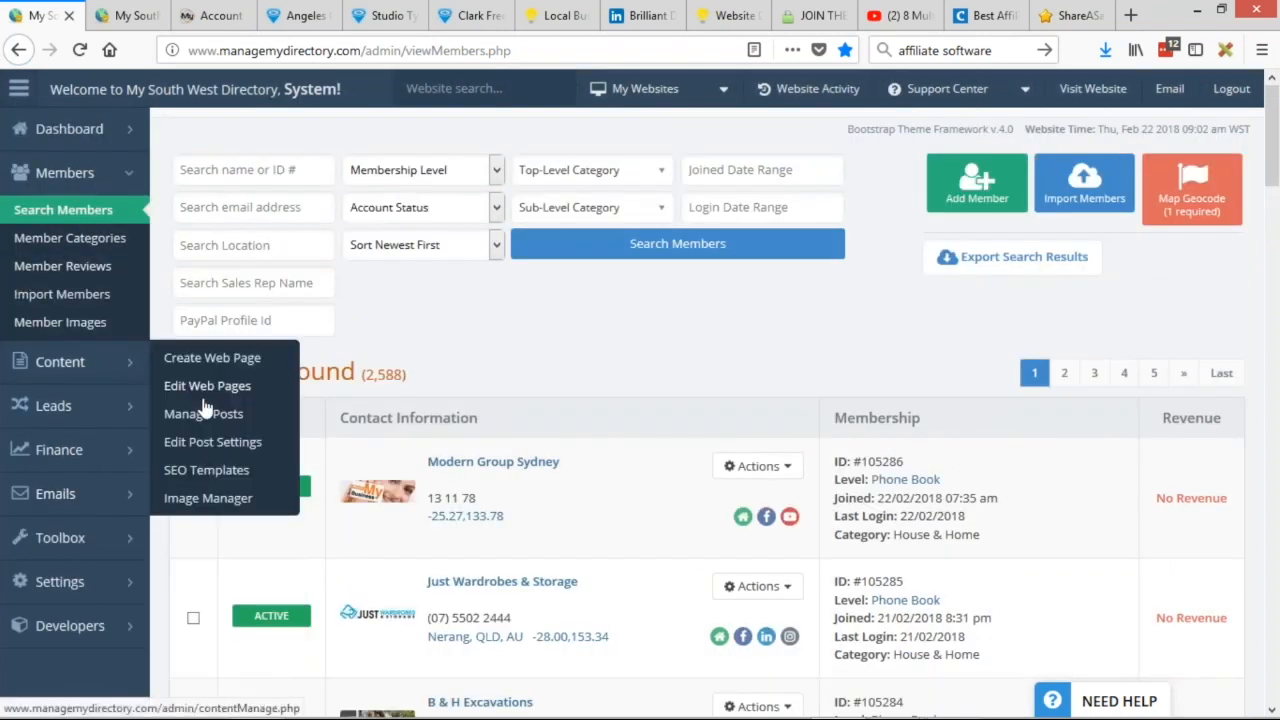
Show the 12 Member Article posts on Content > Manage Posts.
{"action": "left_click", "coordinate": [205, 413]}
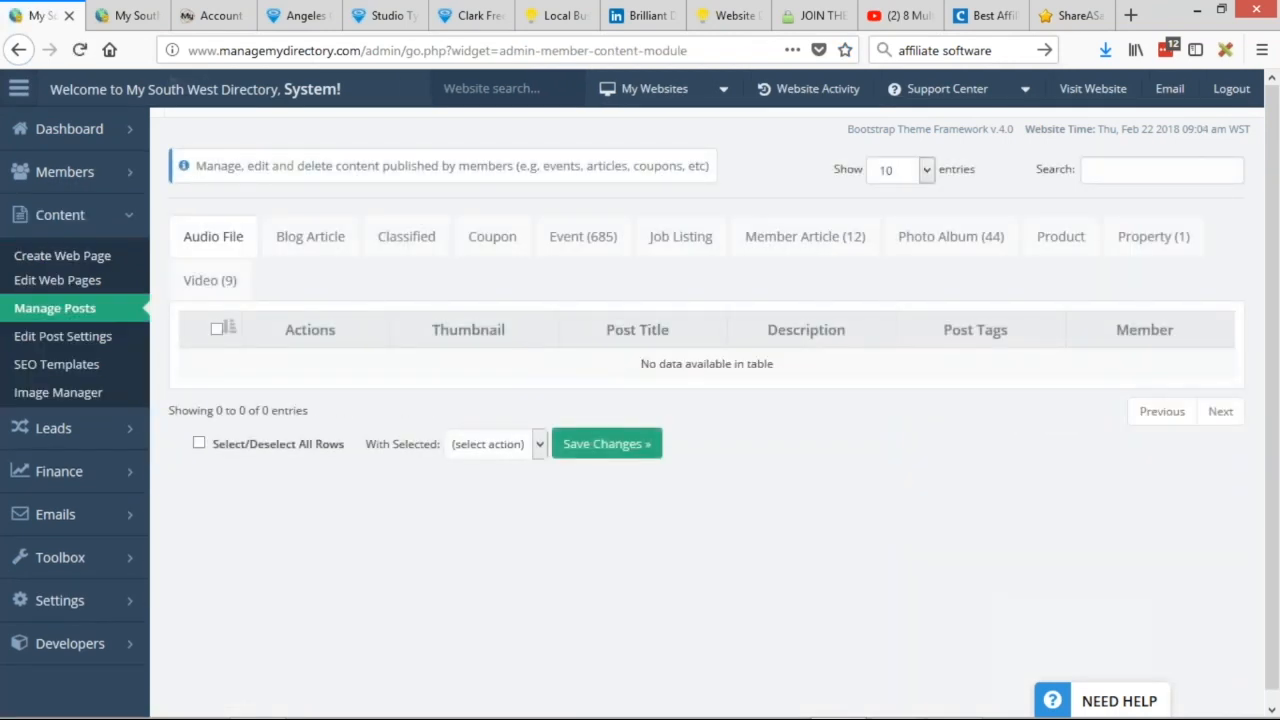
{"action": "left_click", "coordinate": [795, 237]}
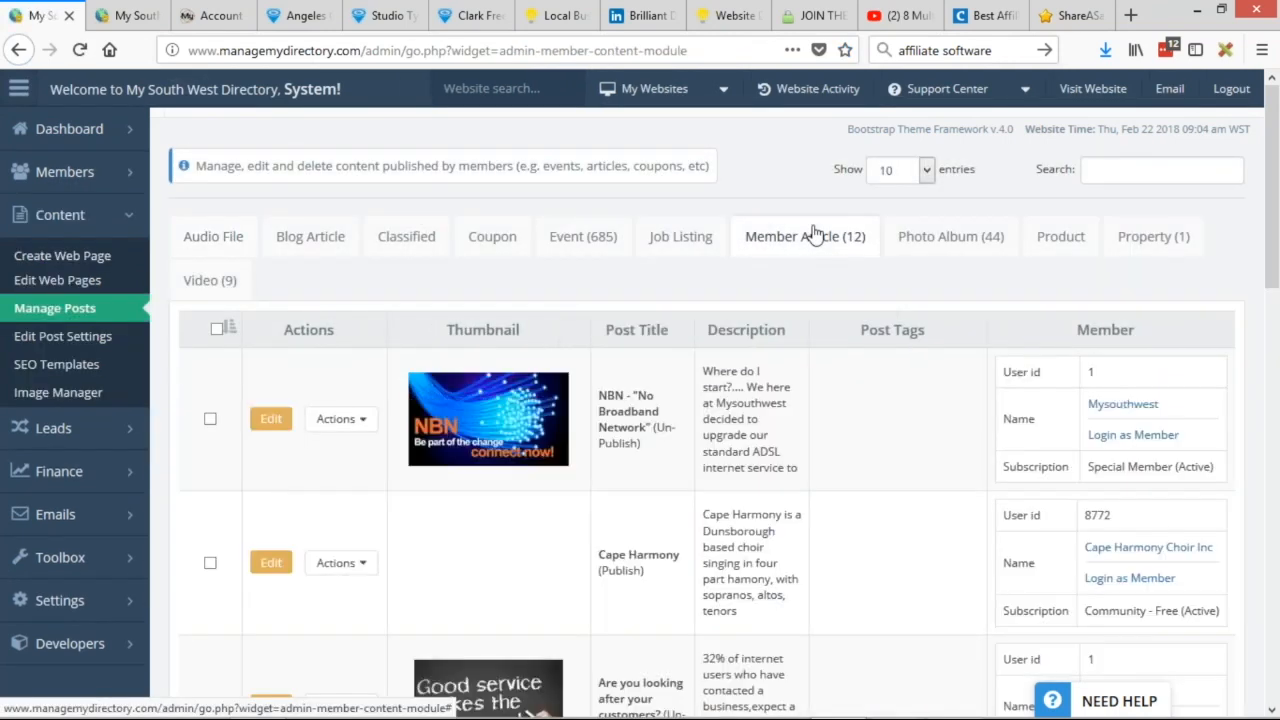
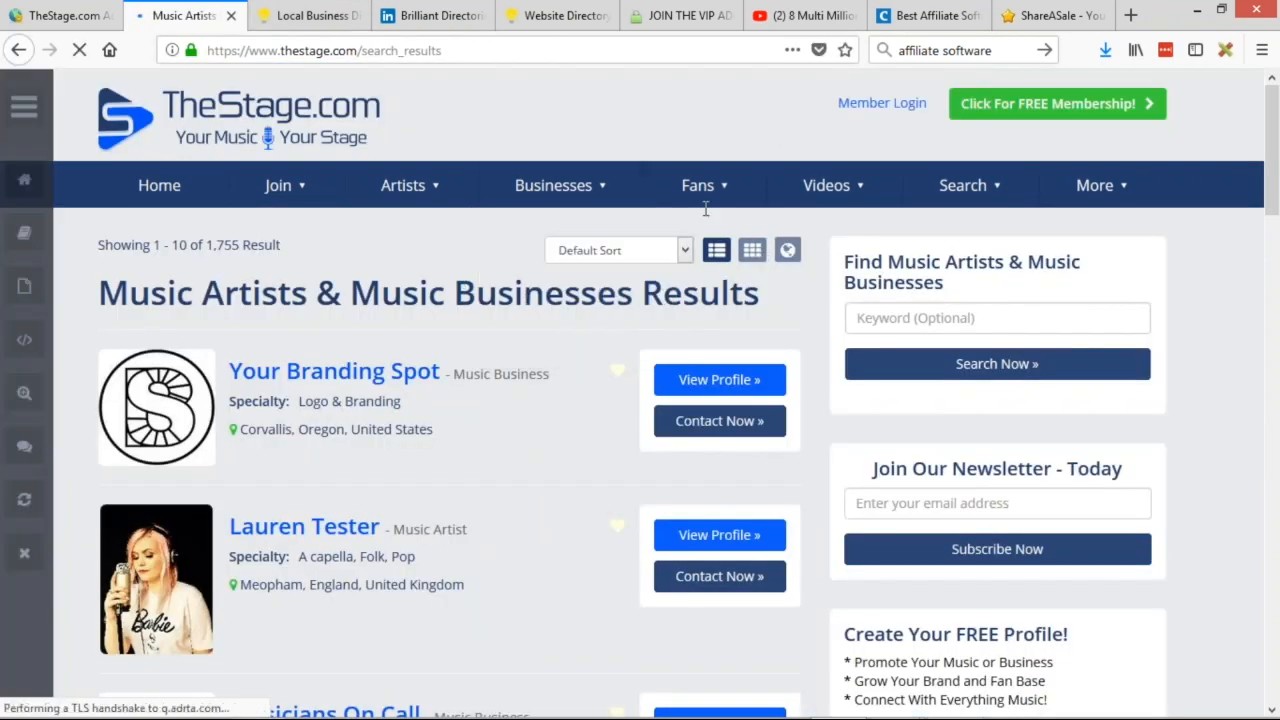
Scroll through the live search results, then switch to the admin Design Settings page.
{"action": "scroll", "coordinate": [1043, 290], "scroll_direction": "down", "scroll_amount": 5}
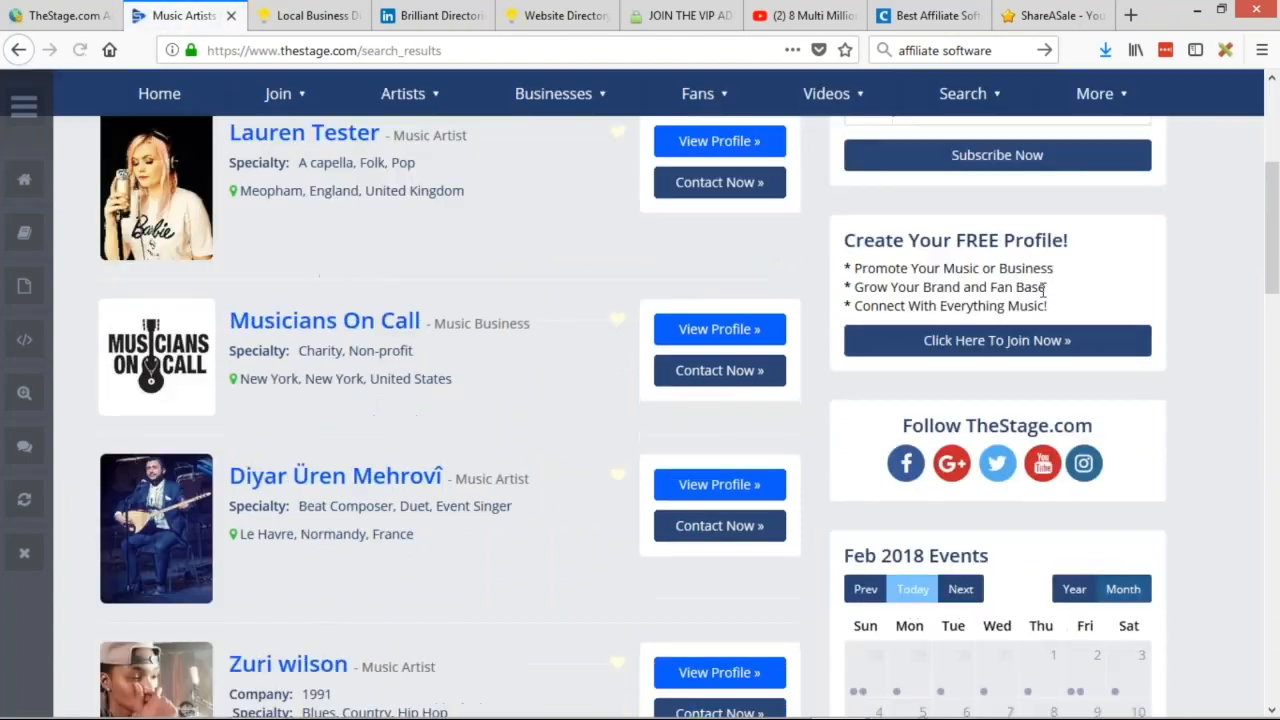
{"action": "scroll", "coordinate": [1043, 290], "scroll_direction": "down", "scroll_amount": 10}
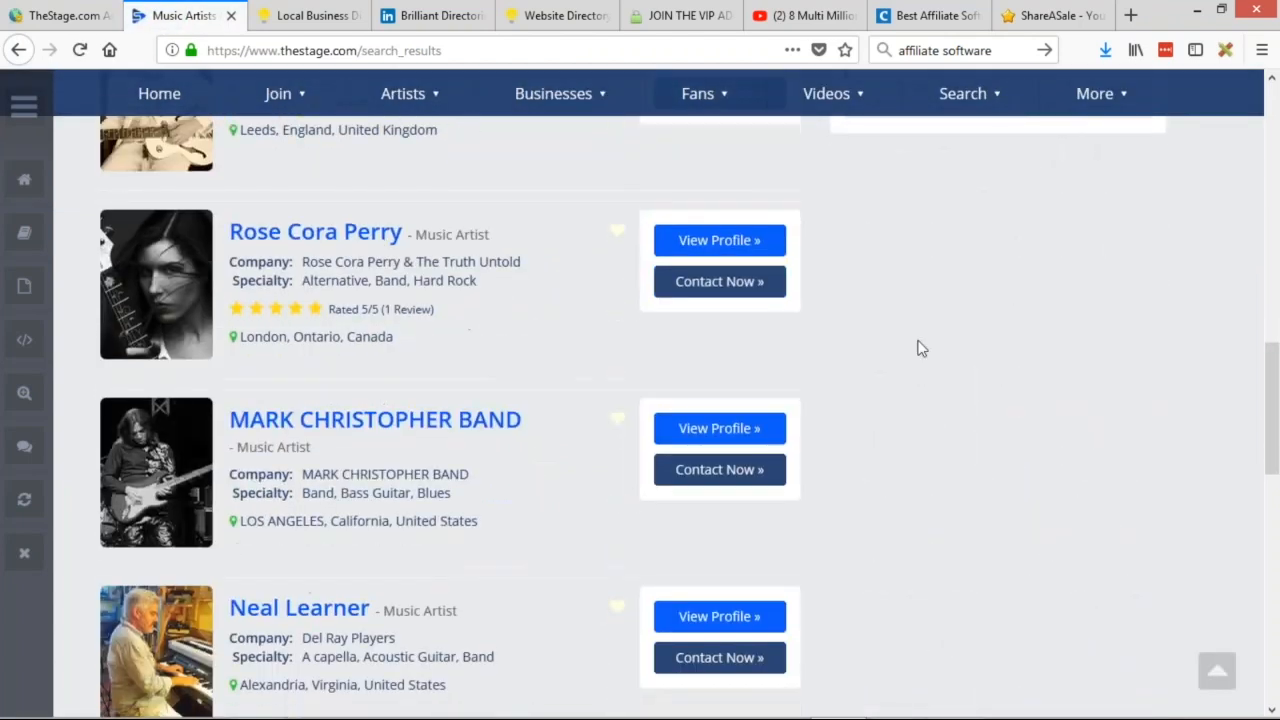
{"action": "scroll", "coordinate": [952, 352], "scroll_direction": "up", "scroll_amount": 15}
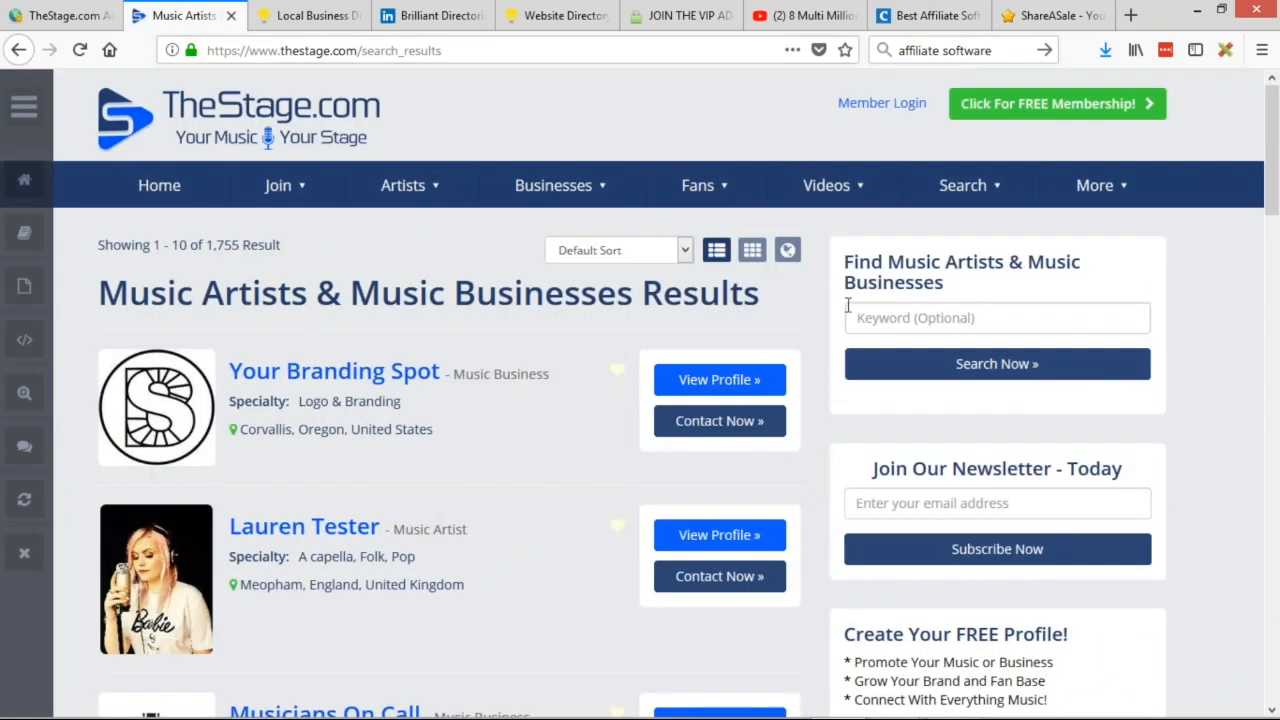
{"action": "left_click", "coordinate": [45, 15]}
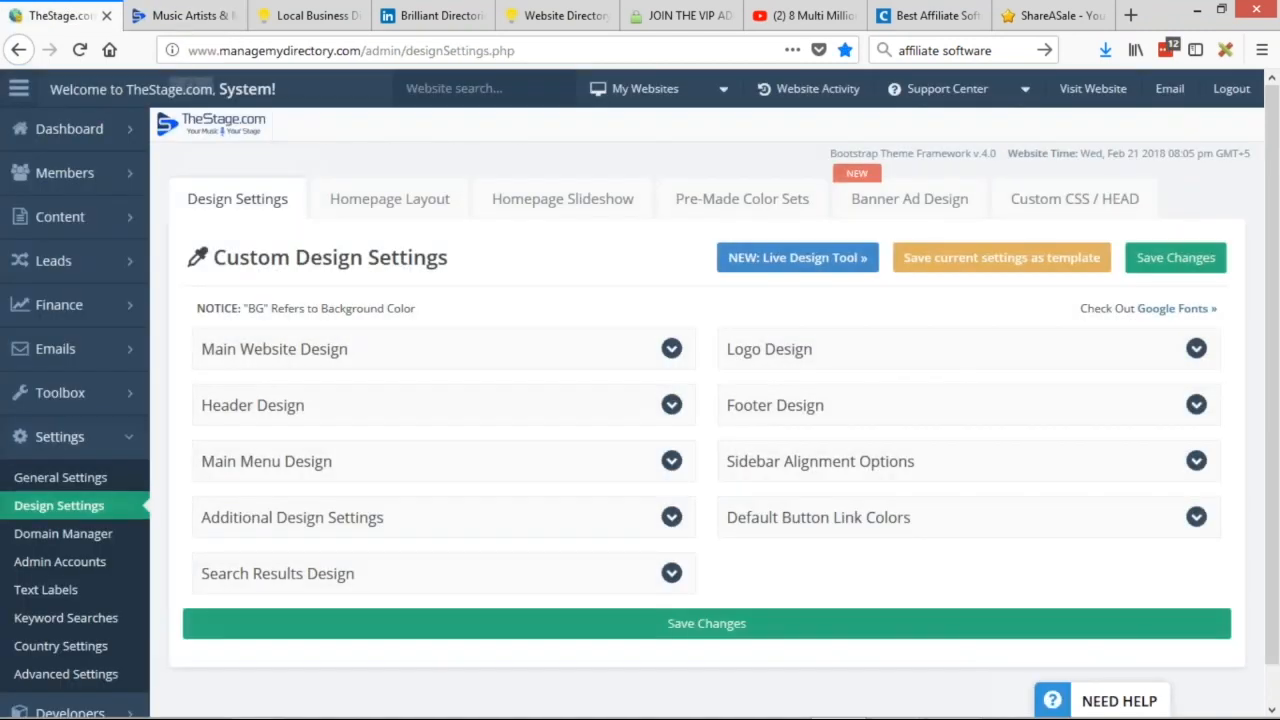
Under Header Design, set Show Header Search to 'Hide Search / Show Banner Ad' and save.
{"action": "left_click", "coordinate": [414, 408]}
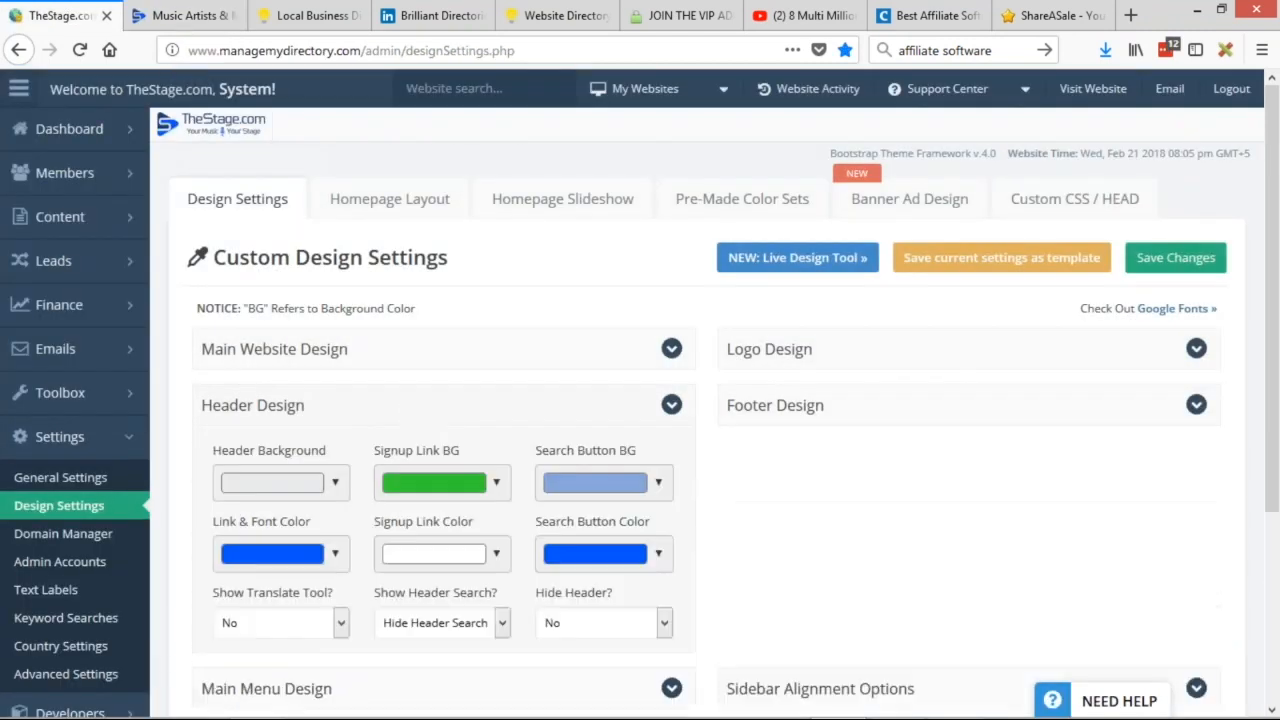
{"action": "scroll", "coordinate": [563, 331], "scroll_direction": "down", "scroll_amount": 4}
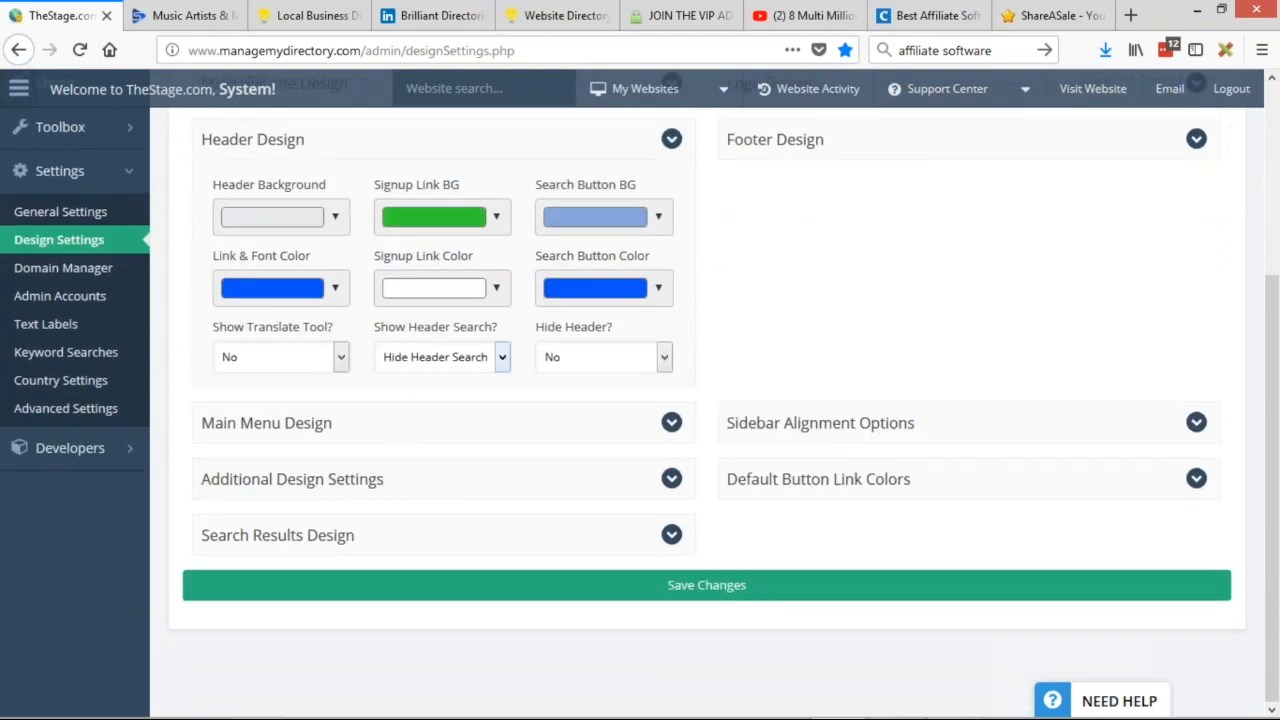
{"action": "scroll", "coordinate": [325, 350], "scroll_direction": "up", "scroll_amount": 3}
{"action": "scroll", "coordinate": [443, 400], "scroll_direction": "up", "scroll_amount": 1}
{"action": "scroll", "coordinate": [443, 409], "scroll_direction": "down", "scroll_amount": 1}
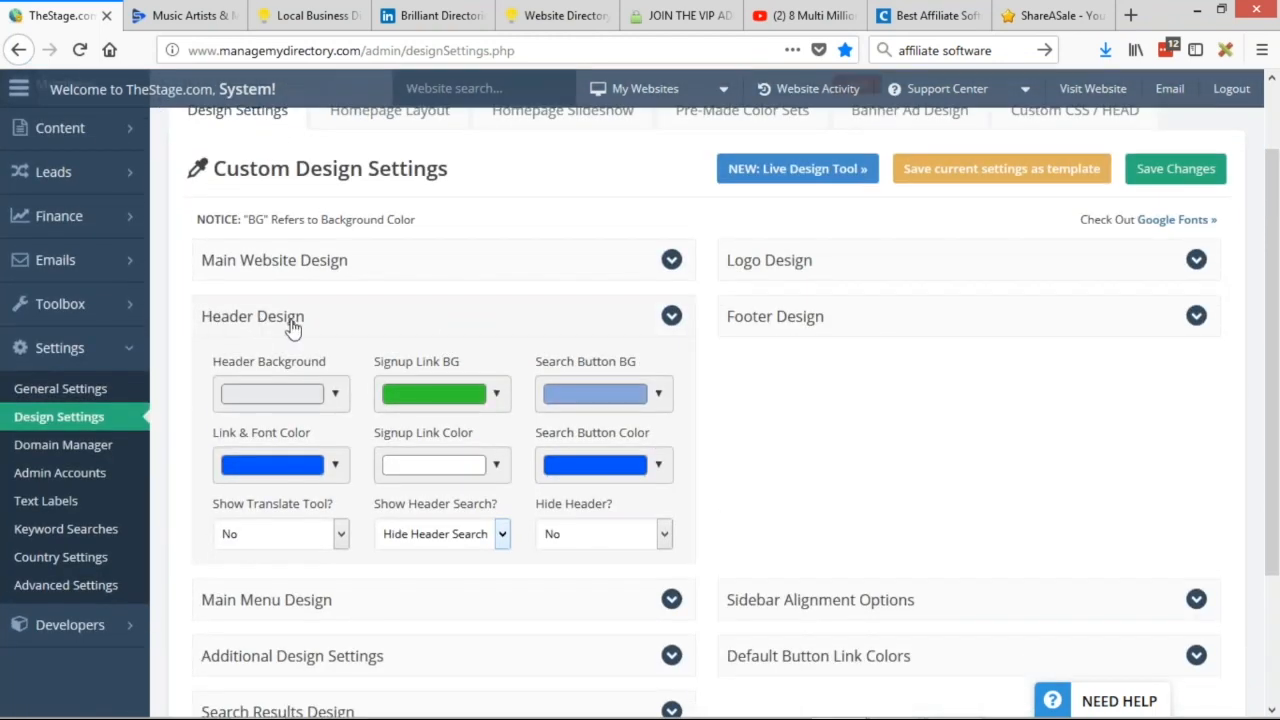
{"action": "scroll", "coordinate": [386, 367], "scroll_direction": "down", "scroll_amount": 3}
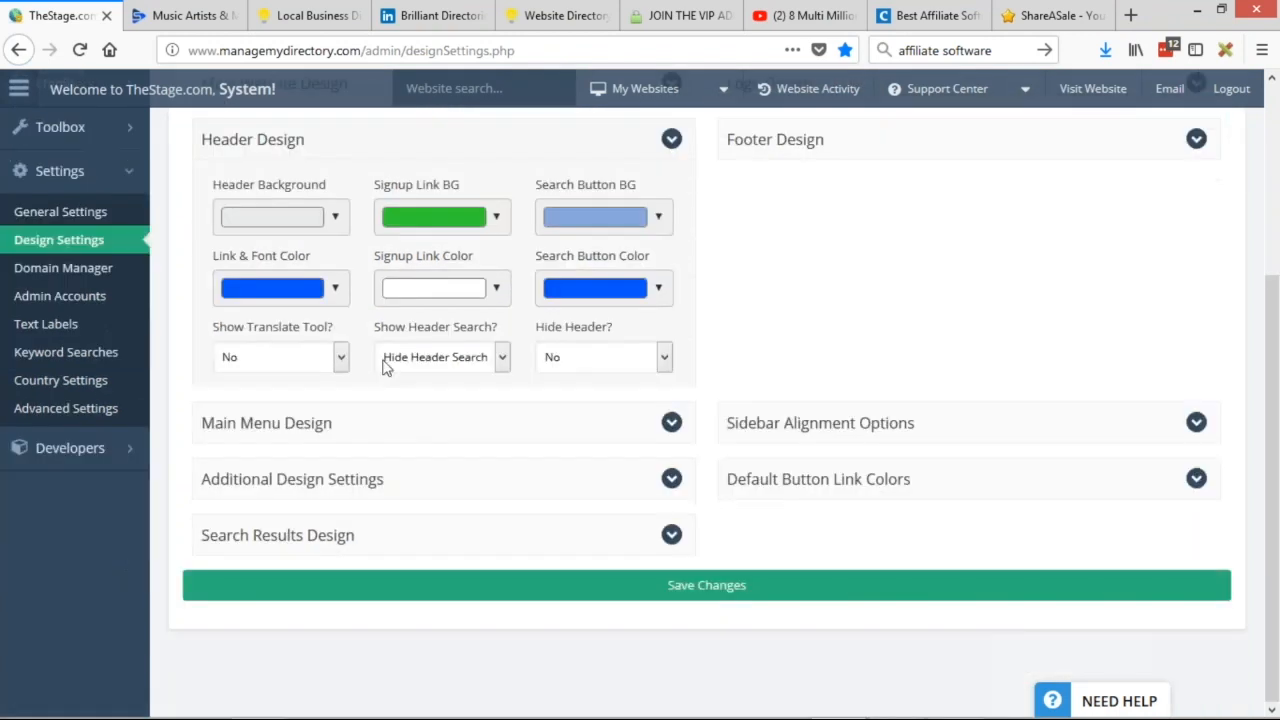
{"action": "left_click", "coordinate": [484, 358]}
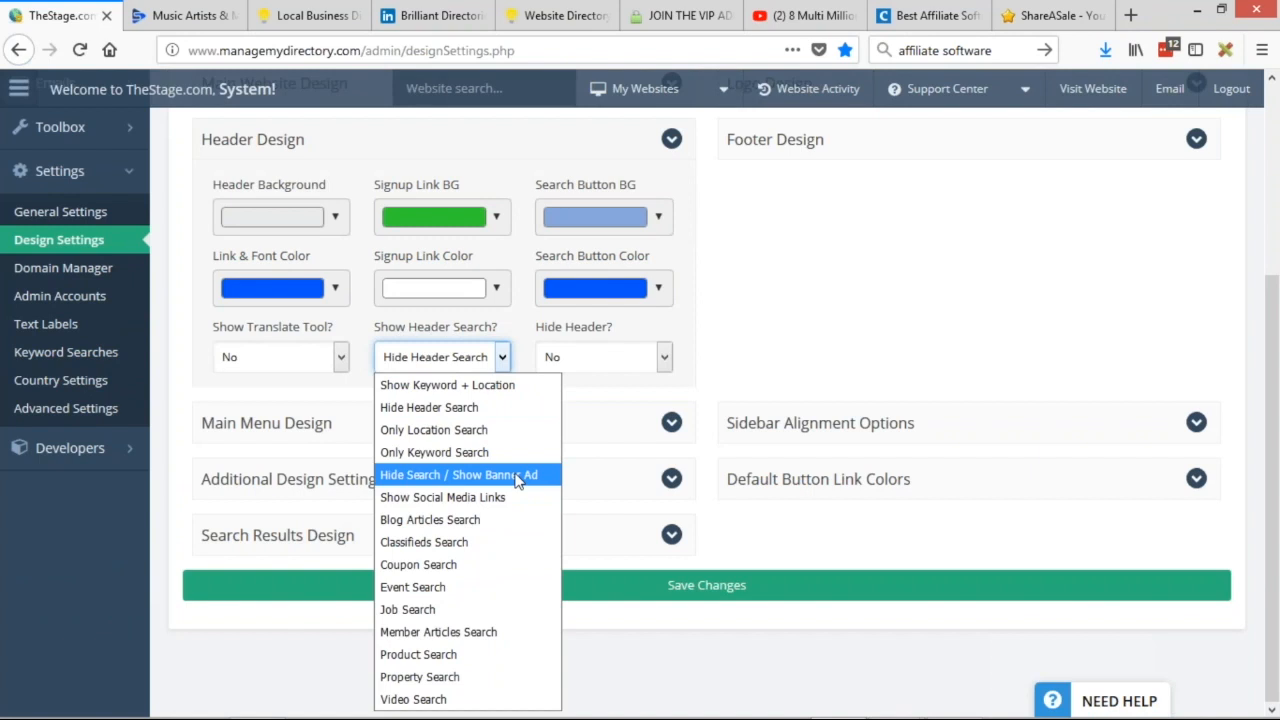
{"action": "left_click", "coordinate": [519, 478]}
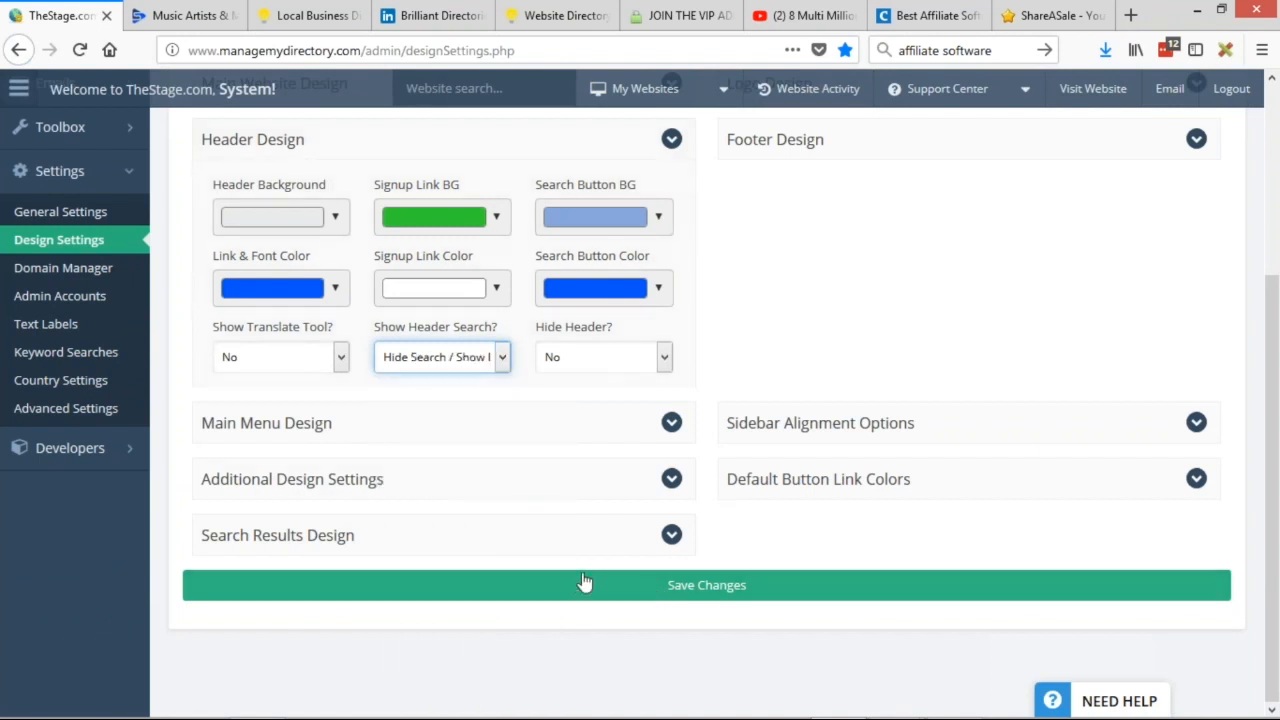
{"action": "left_click", "coordinate": [526, 586]}
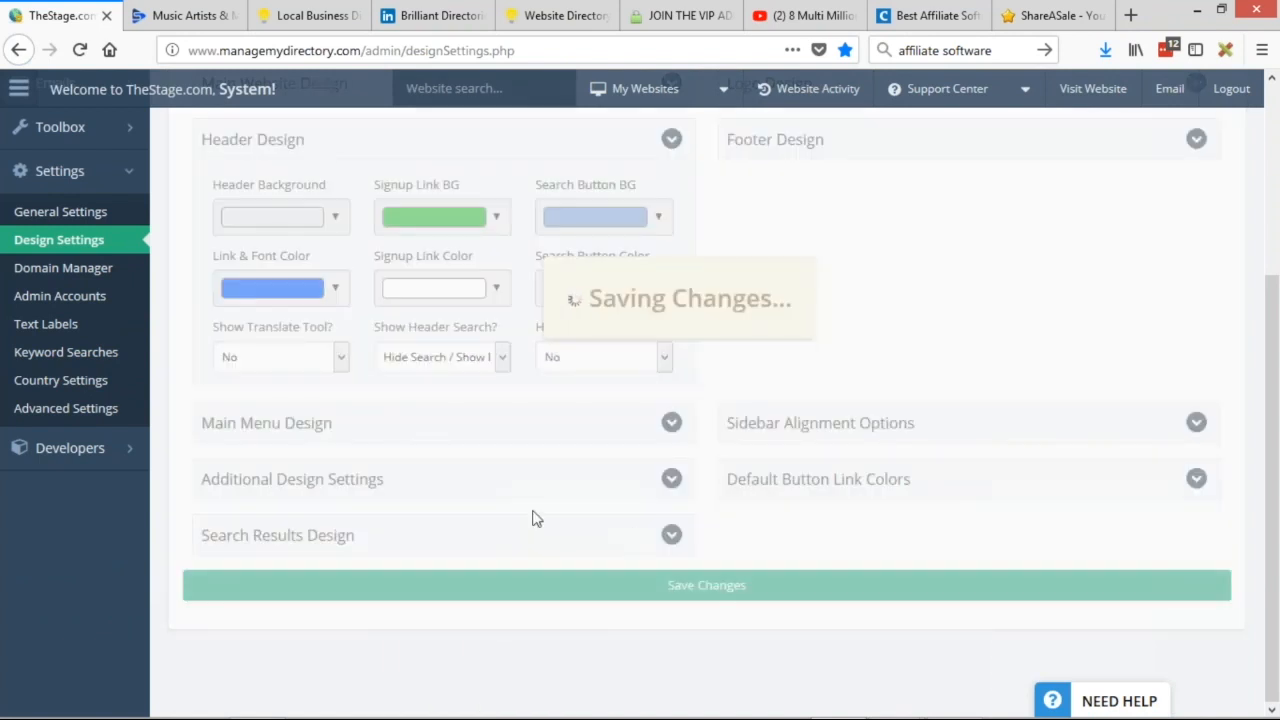
{"action": "left_click", "coordinate": [163, 13]}
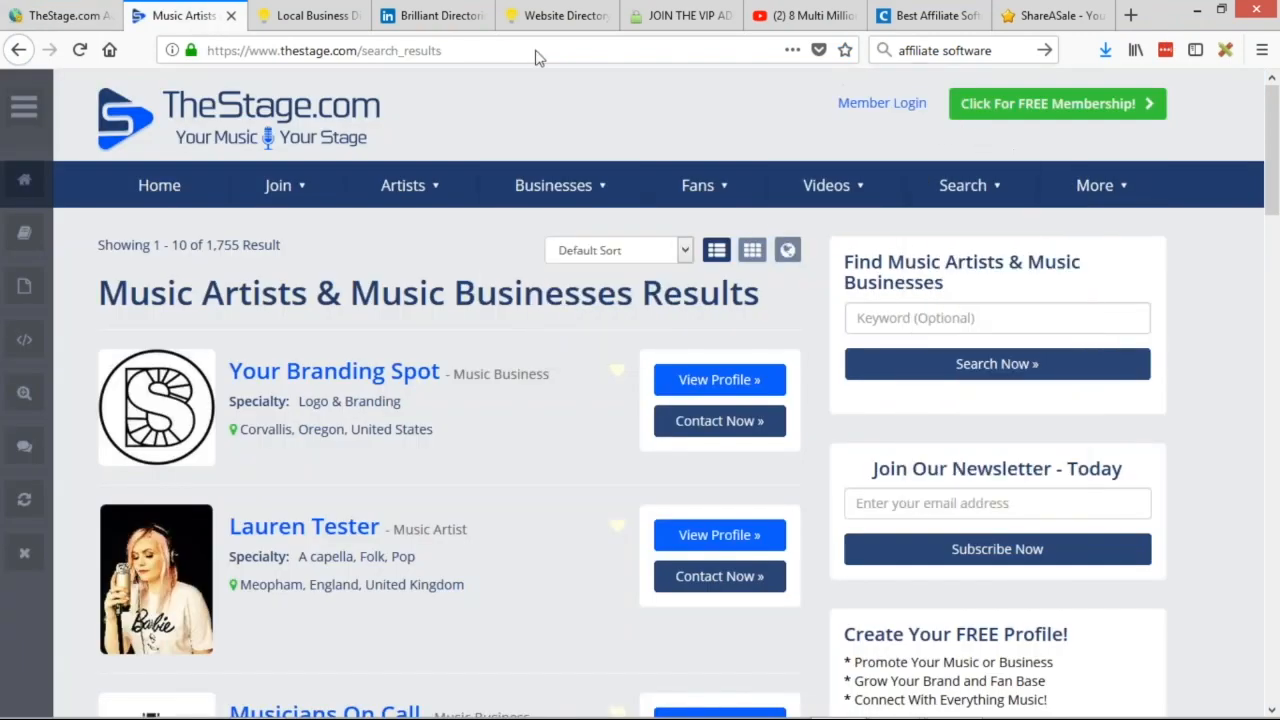
Reload the results page to check the header banner, then open the Banner Ad Design settings.
{"action": "key", "text": "F5"}
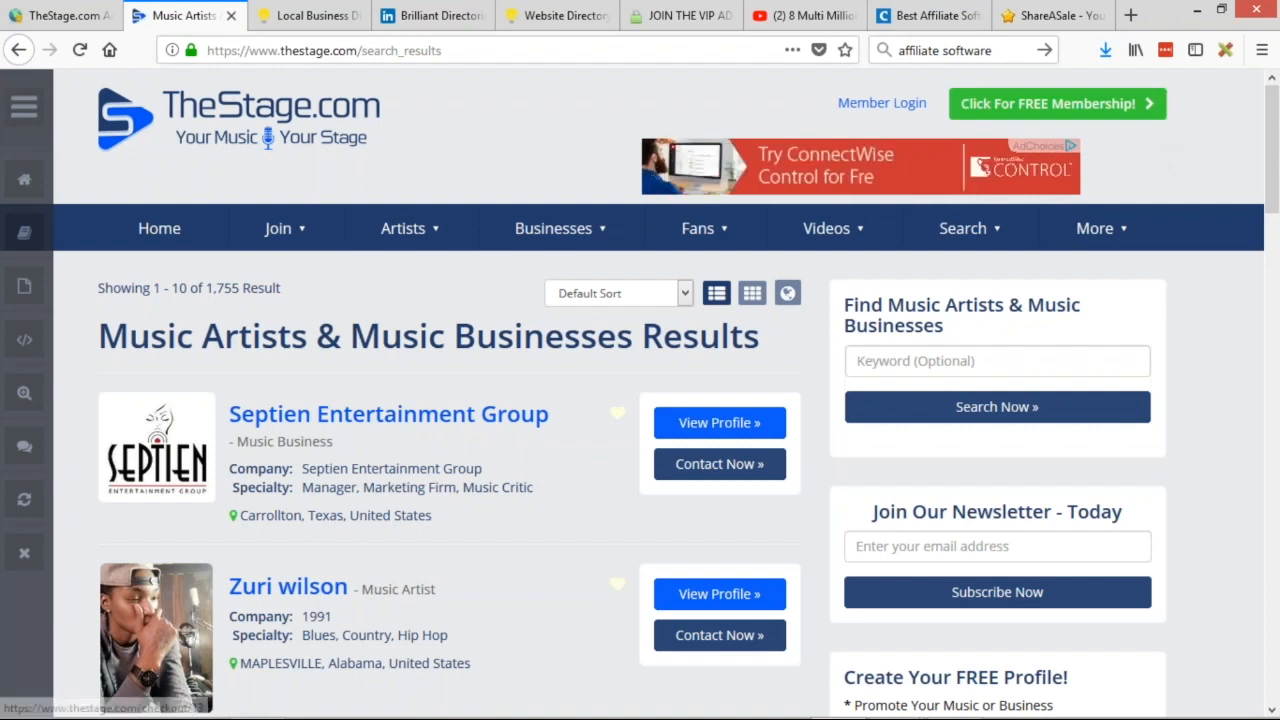
{"action": "mouse_move", "coordinate": [963, 228]}
{"action": "scroll", "coordinate": [963, 400], "scroll_direction": "down", "scroll_amount": 4}
{"action": "scroll", "coordinate": [963, 400], "scroll_direction": "up", "scroll_amount": 4}
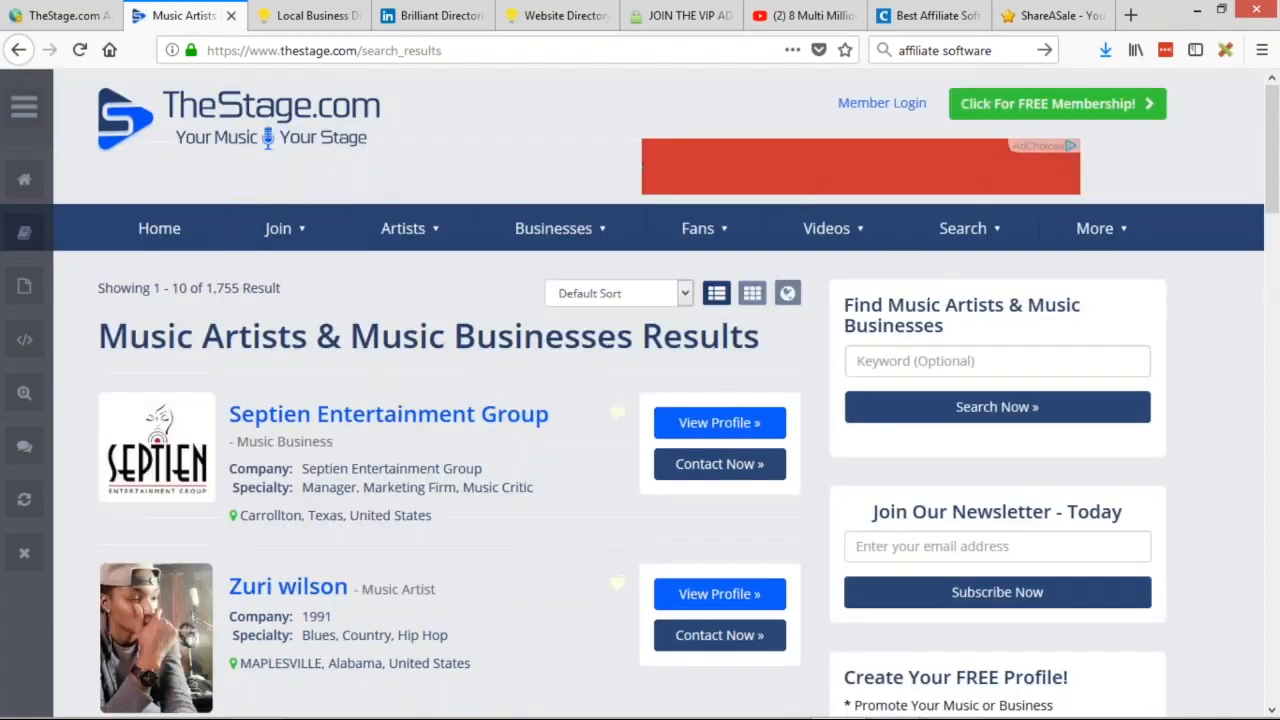
{"action": "left_click", "coordinate": [65, 15]}
{"action": "left_click", "coordinate": [909, 200]}
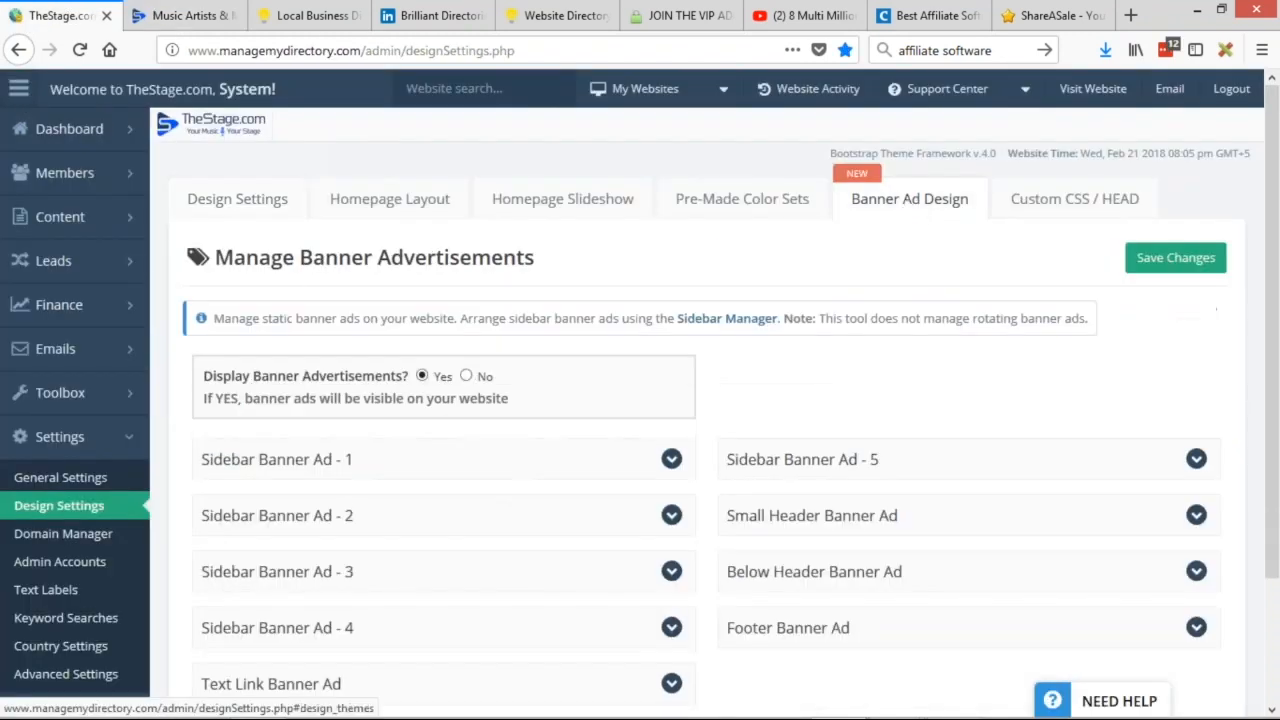
Expand Below Header Banner Ad, enlarge its embed-code box and select the full script.
{"action": "scroll", "coordinate": [909, 300], "scroll_direction": "down", "scroll_amount": 3}
{"action": "scroll", "coordinate": [837, 340], "scroll_direction": "down", "scroll_amount": 1}
{"action": "left_click", "coordinate": [837, 340]}
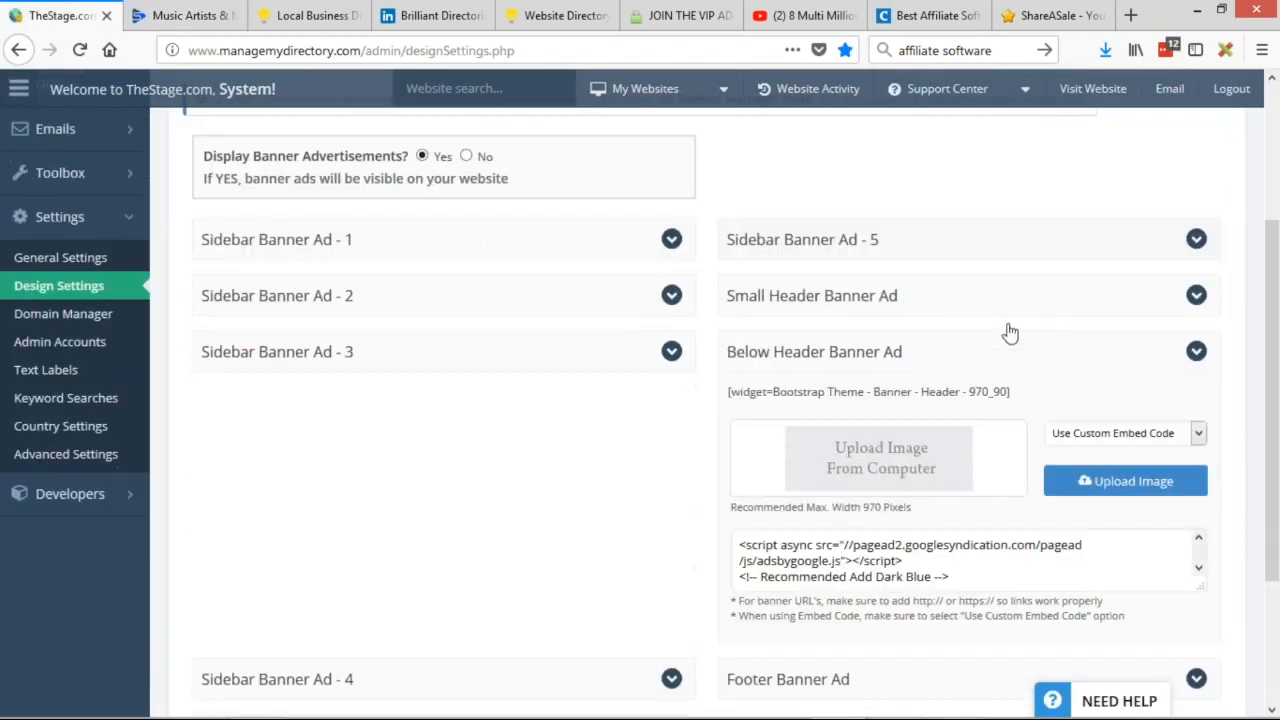
{"action": "scroll", "coordinate": [1006, 331], "scroll_direction": "down", "scroll_amount": 3}
{"action": "left_click_drag", "start_coordinate": [1203, 390], "coordinate": [1236, 570]}
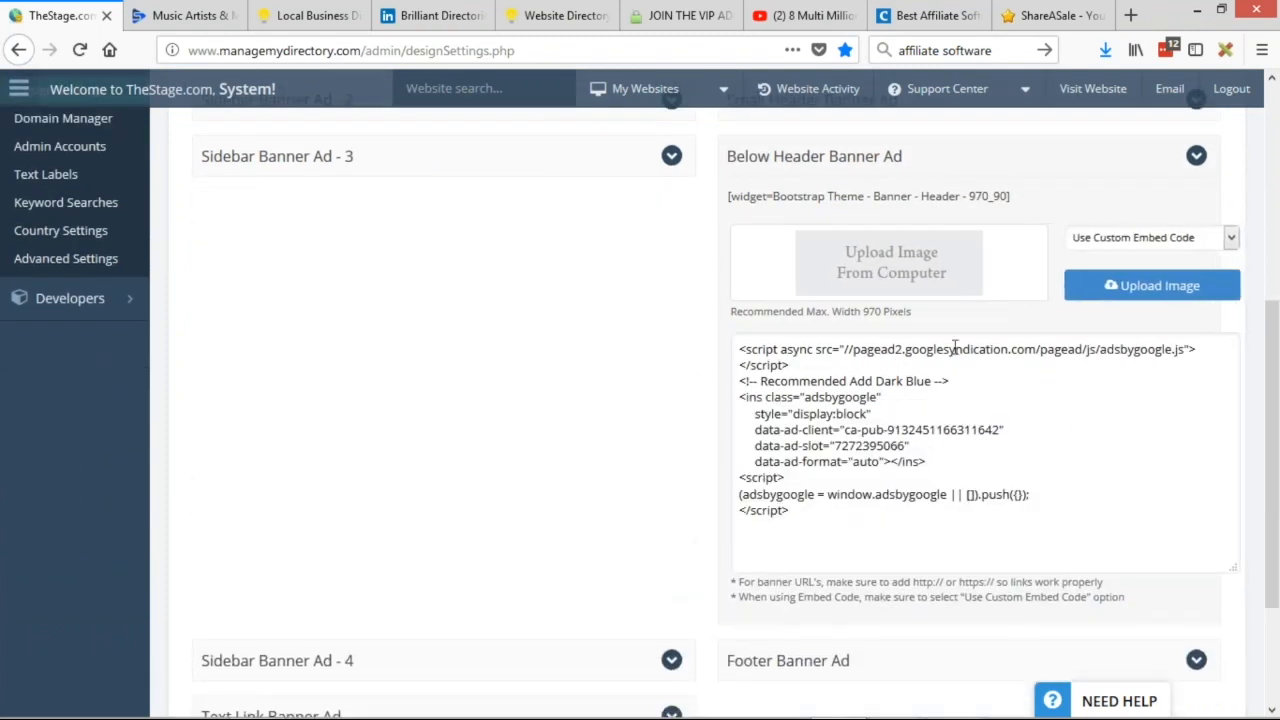
{"action": "left_click_drag", "start_coordinate": [790, 512], "coordinate": [686, 340]}
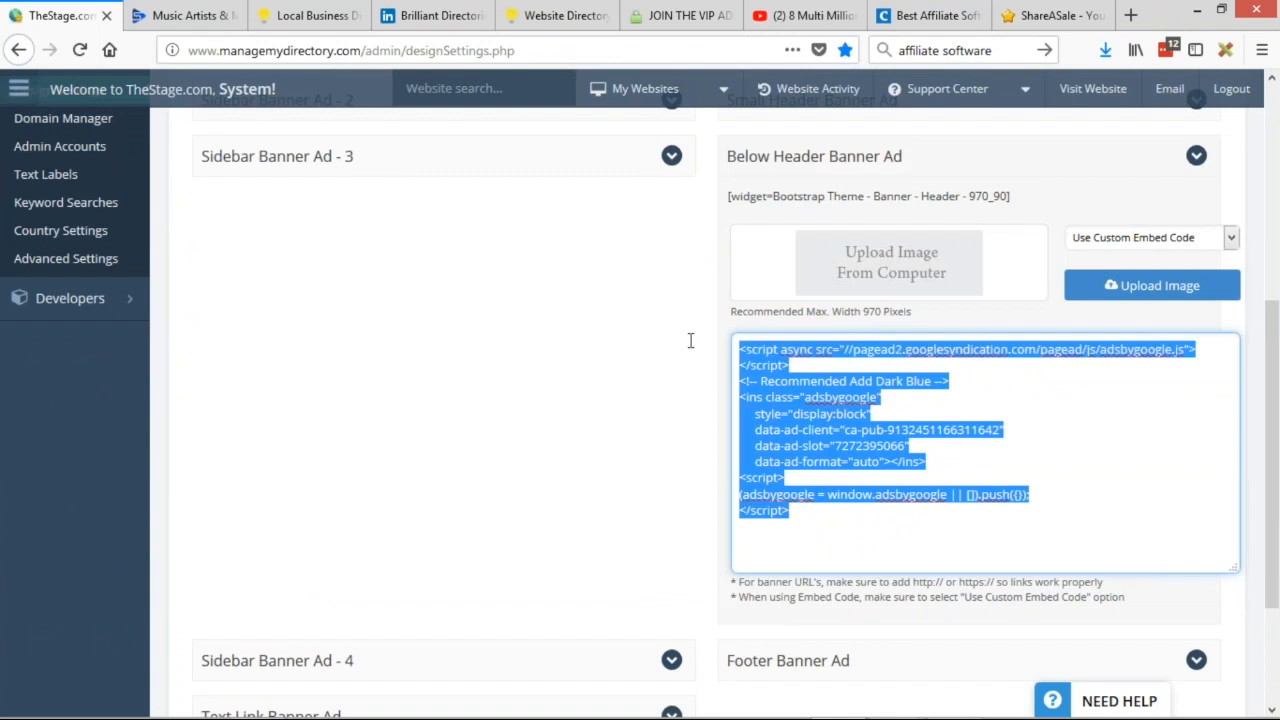
Expand Footer Banner Ad and enlarge its embed-code box, then return to the results page.
{"action": "scroll", "coordinate": [627, 356], "scroll_direction": "down", "scroll_amount": 1}
{"action": "scroll", "coordinate": [627, 356], "scroll_direction": "down", "scroll_amount": 2}
{"action": "left_click", "coordinate": [788, 566]}
{"action": "scroll", "coordinate": [788, 566], "scroll_direction": "down", "scroll_amount": 4}
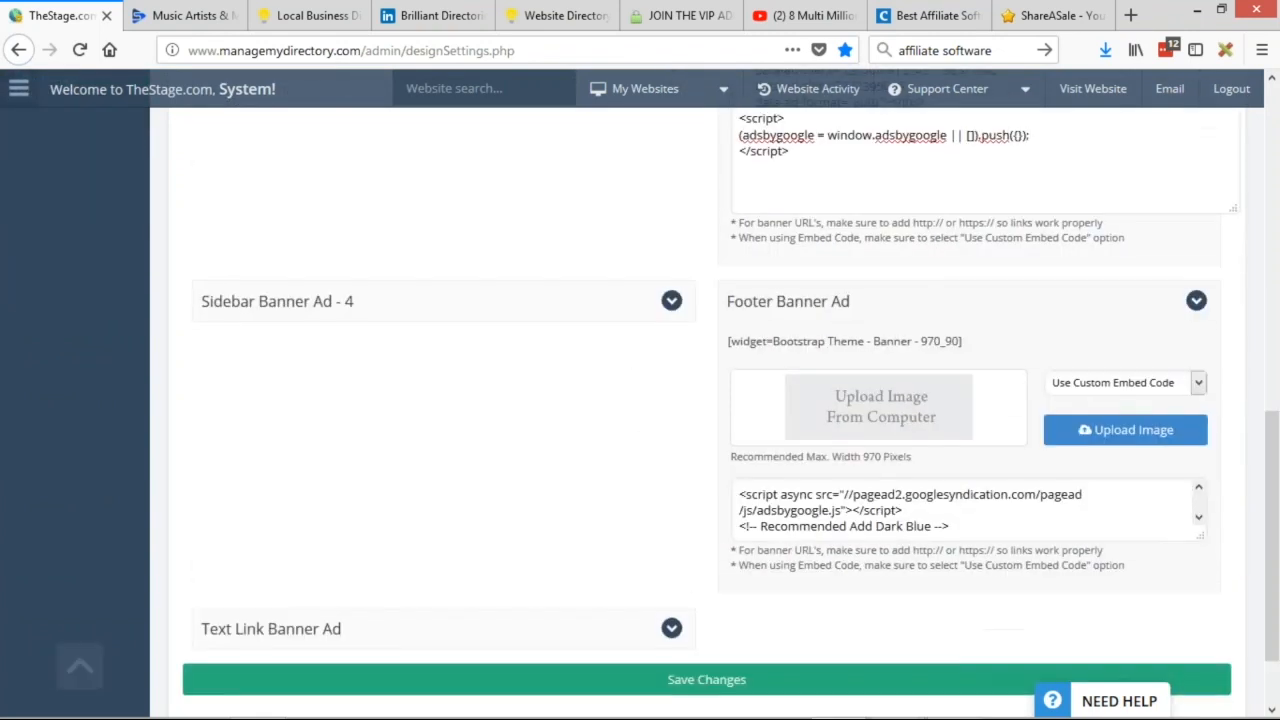
{"action": "left_click_drag", "start_coordinate": [1199, 441], "coordinate": [1203, 614]}
{"action": "scroll", "coordinate": [1203, 614], "scroll_direction": "up", "scroll_amount": 3}
{"action": "scroll", "coordinate": [700, 400], "scroll_direction": "up", "scroll_amount": 11}
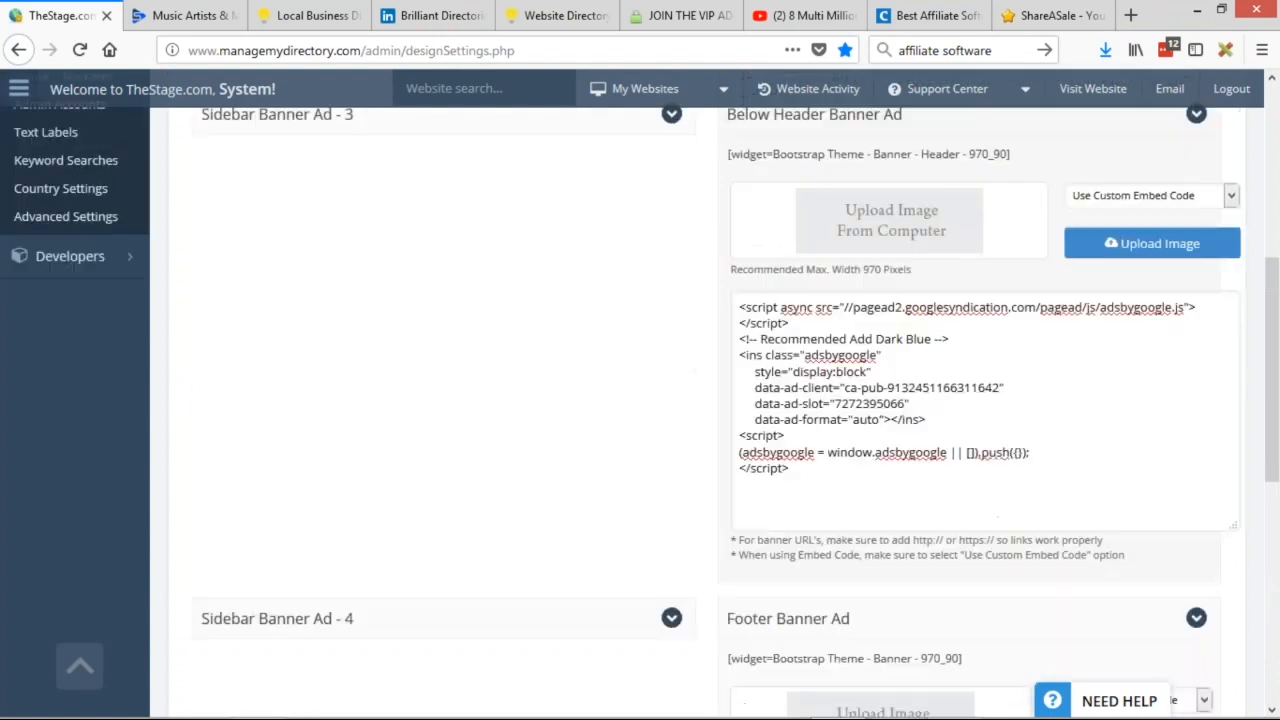
{"action": "left_click", "coordinate": [181, 16]}
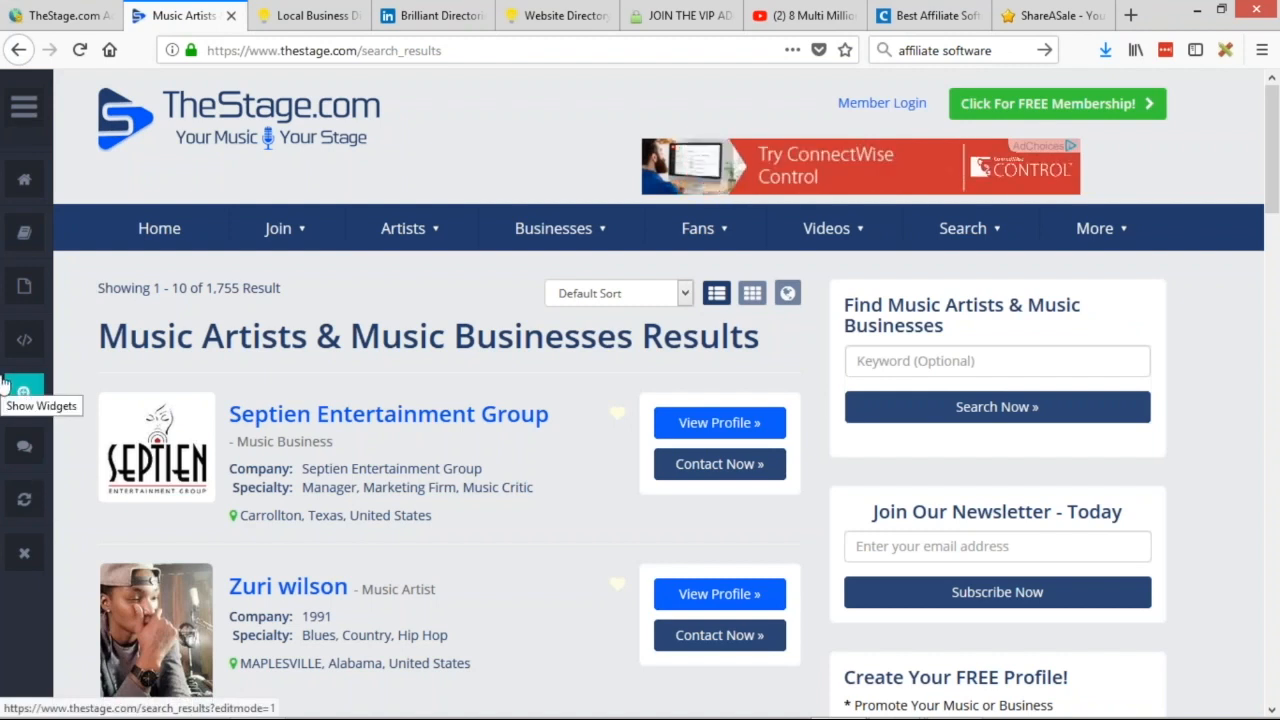
Turn on on-page text label editing from the admin bar and expand the labels list.
{"action": "left_click", "coordinate": [25, 107]}
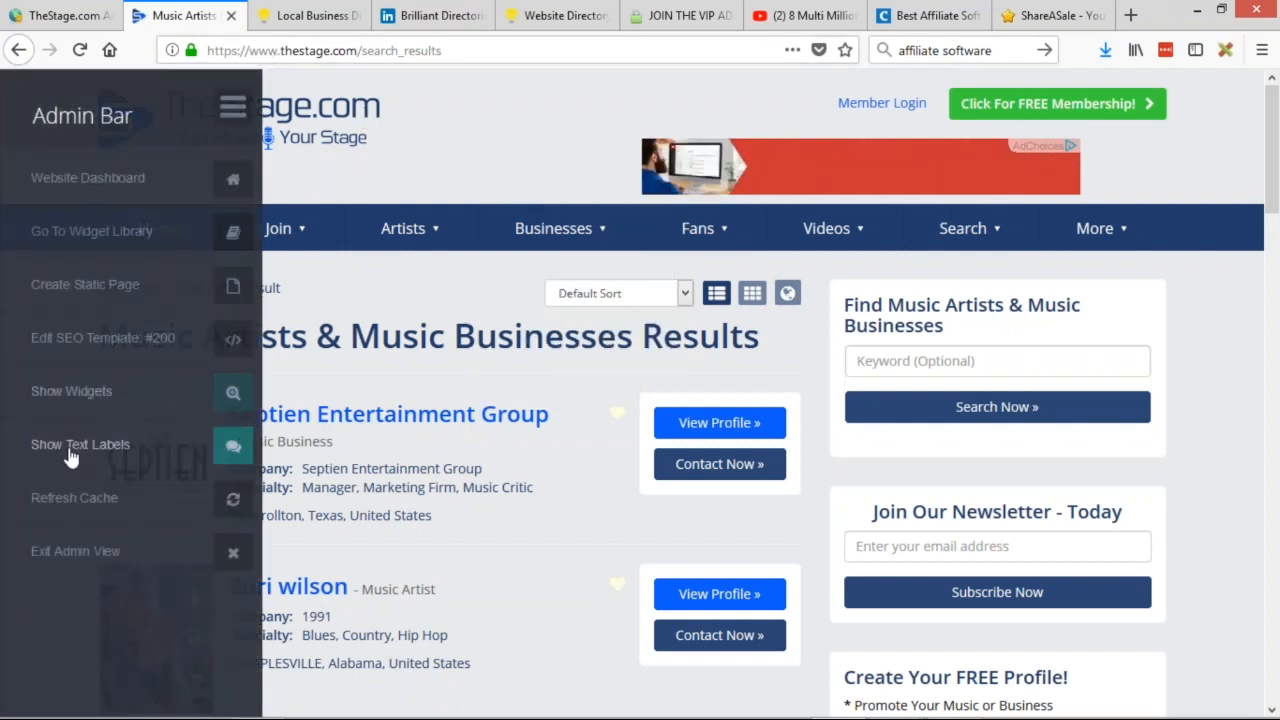
{"action": "left_click", "coordinate": [34, 449]}
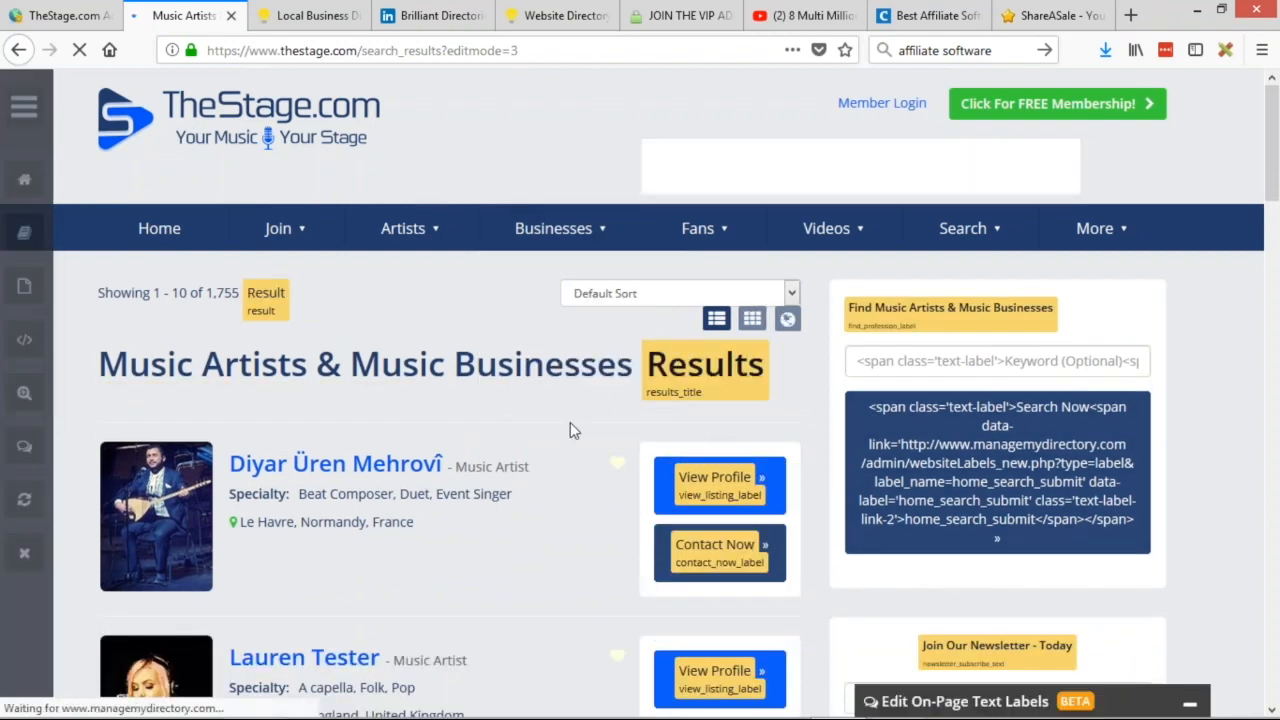
{"action": "scroll", "coordinate": [640, 400], "scroll_direction": "down", "scroll_amount": 1}
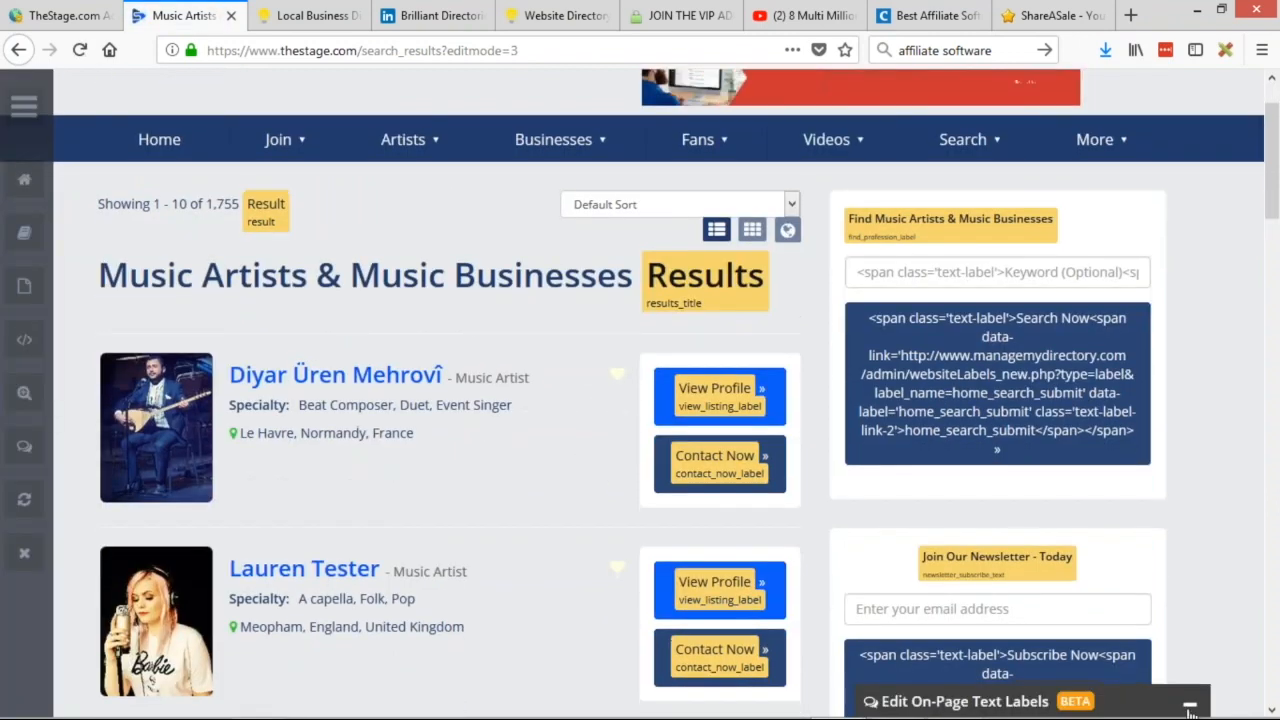
{"action": "left_click", "coordinate": [1189, 703]}
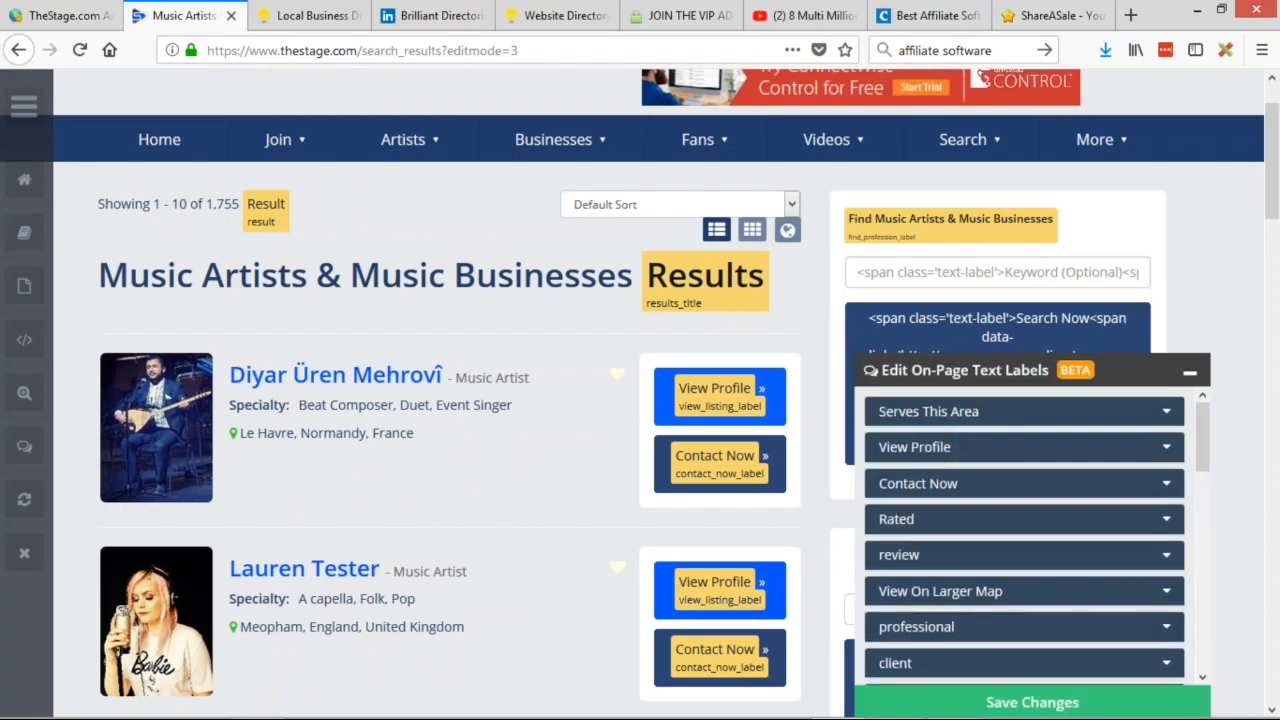
{"action": "scroll", "coordinate": [757, 447], "scroll_direction": "down", "scroll_amount": 2}
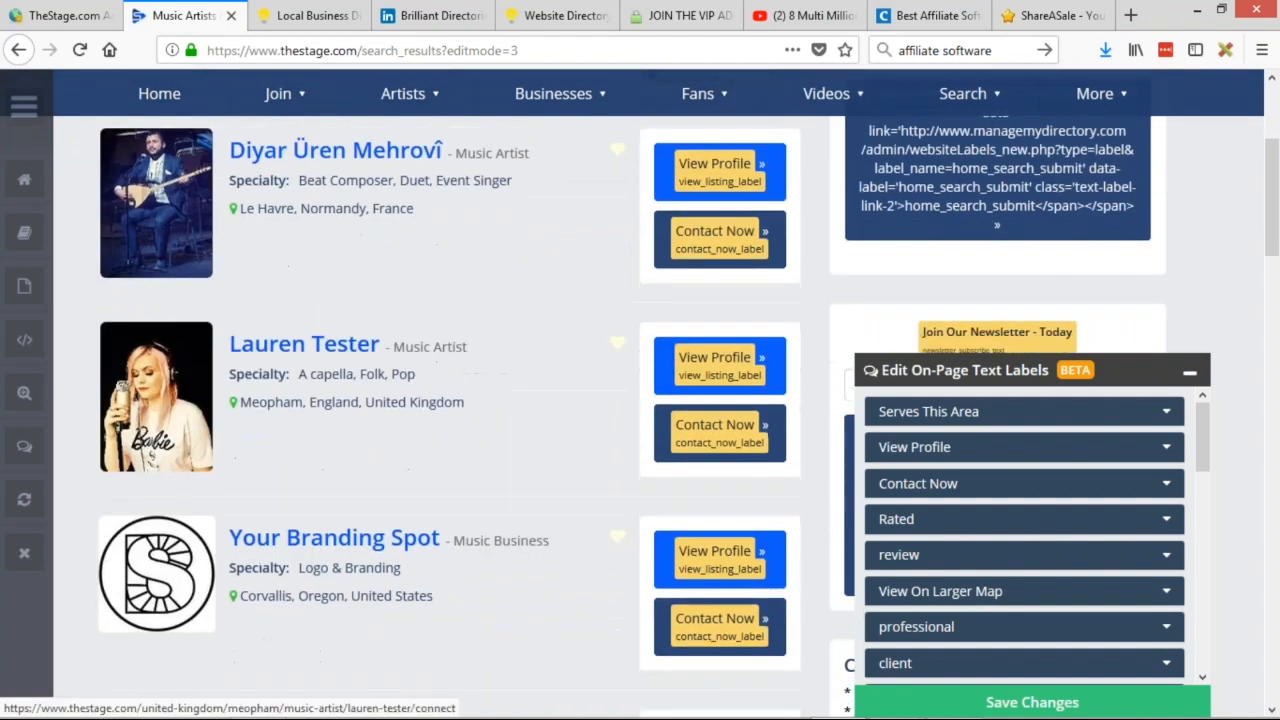
Inspect the Contact Now and View Profile label entries without changing them.
{"action": "left_click", "coordinate": [1167, 485]}
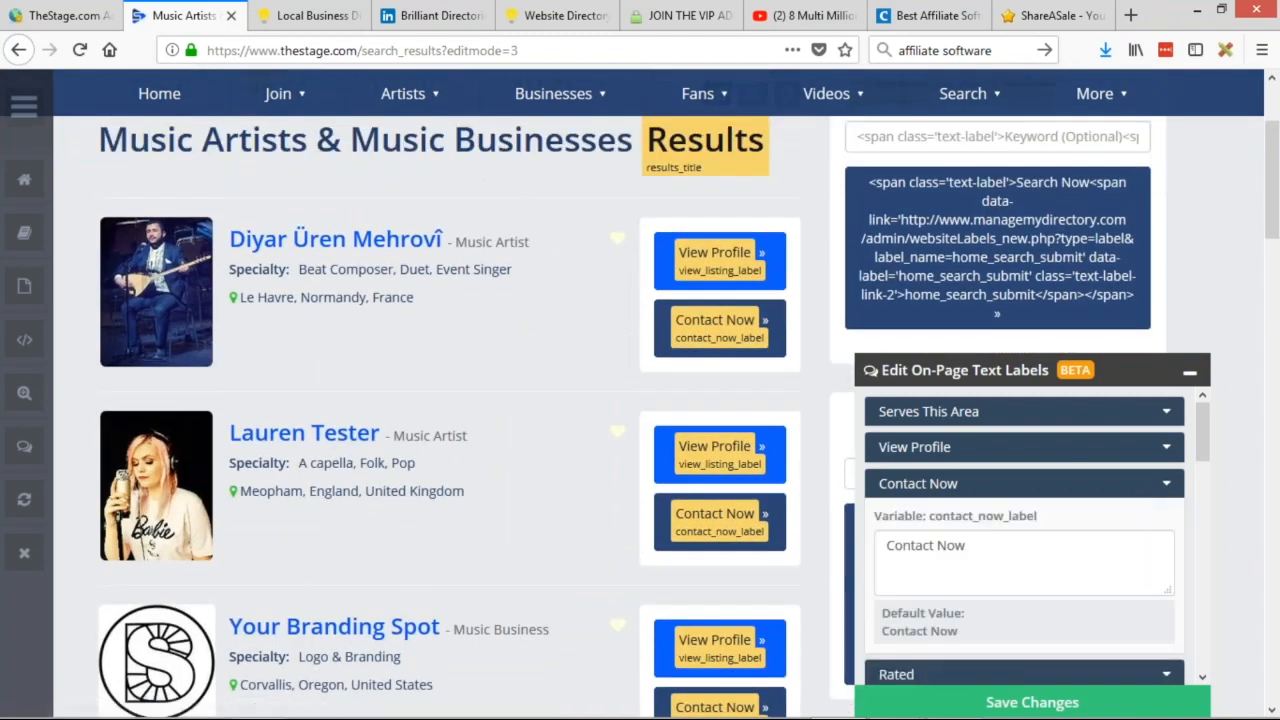
{"action": "left_click", "coordinate": [940, 545]}
{"action": "triple_click", "coordinate": [958, 546]}
{"action": "left_click", "coordinate": [881, 533]}
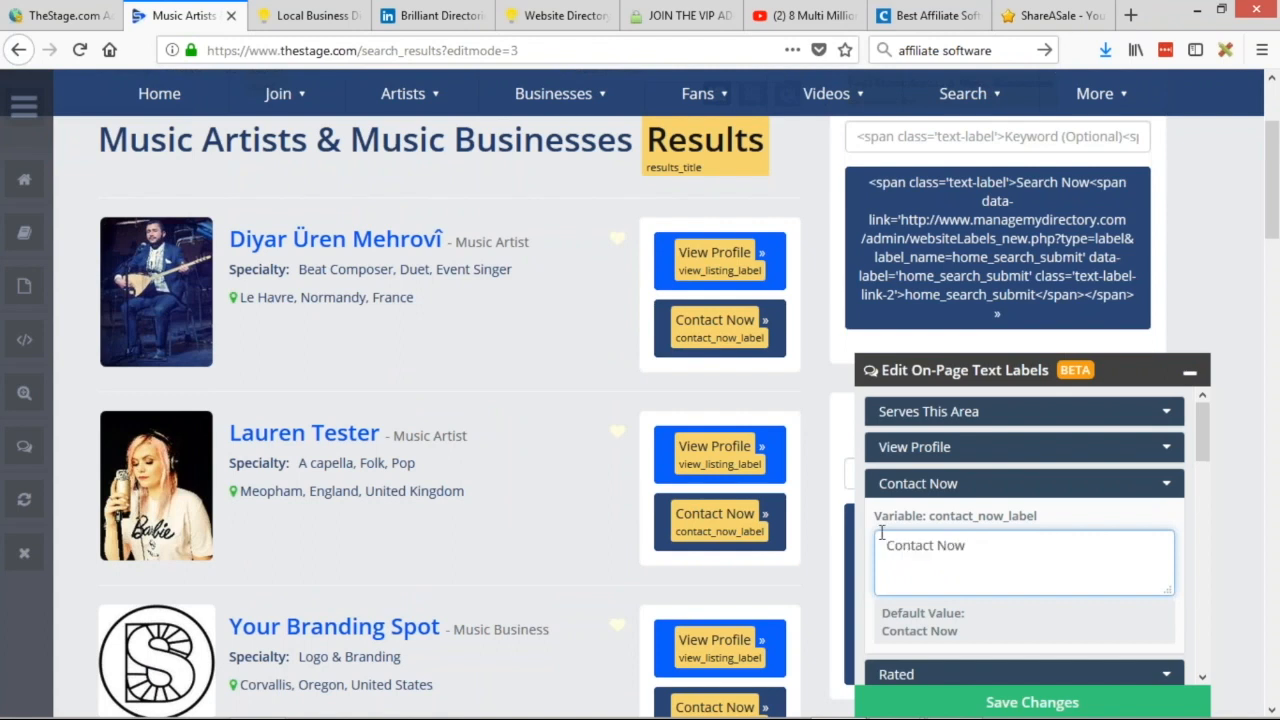
{"action": "triple_click", "coordinate": [976, 548]}
{"action": "left_click", "coordinate": [1166, 483]}
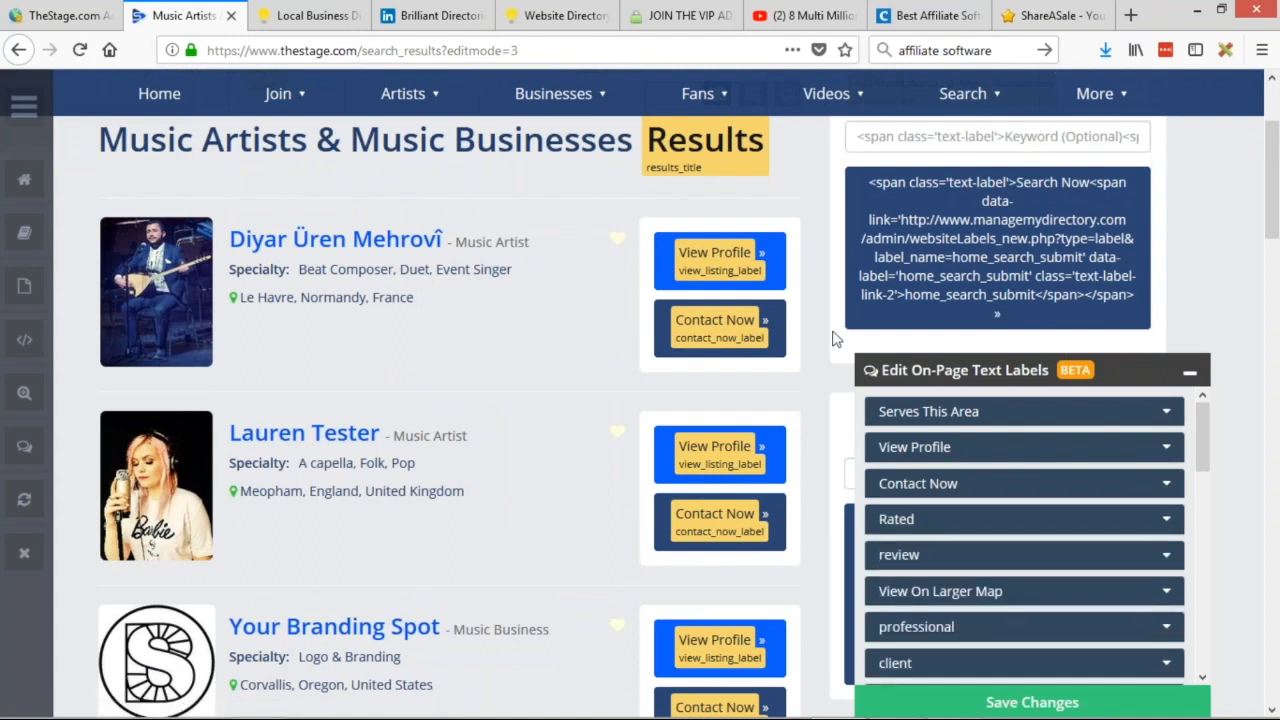
{"action": "left_click", "coordinate": [1168, 455]}
{"action": "left_click", "coordinate": [1135, 447]}
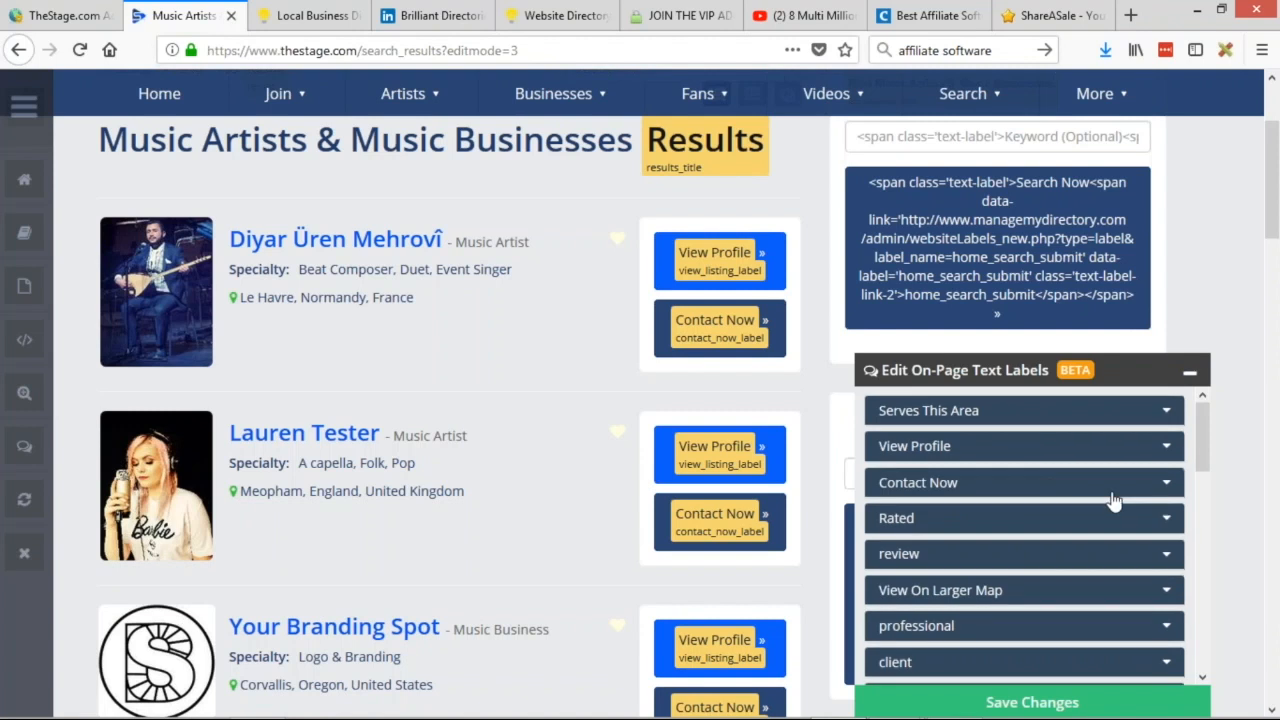
{"action": "scroll", "coordinate": [1080, 495], "scroll_direction": "down", "scroll_amount": 10}
Collapse the text label editor and choose Hide Text Labels from the admin bar.
{"action": "left_click", "coordinate": [1189, 372]}
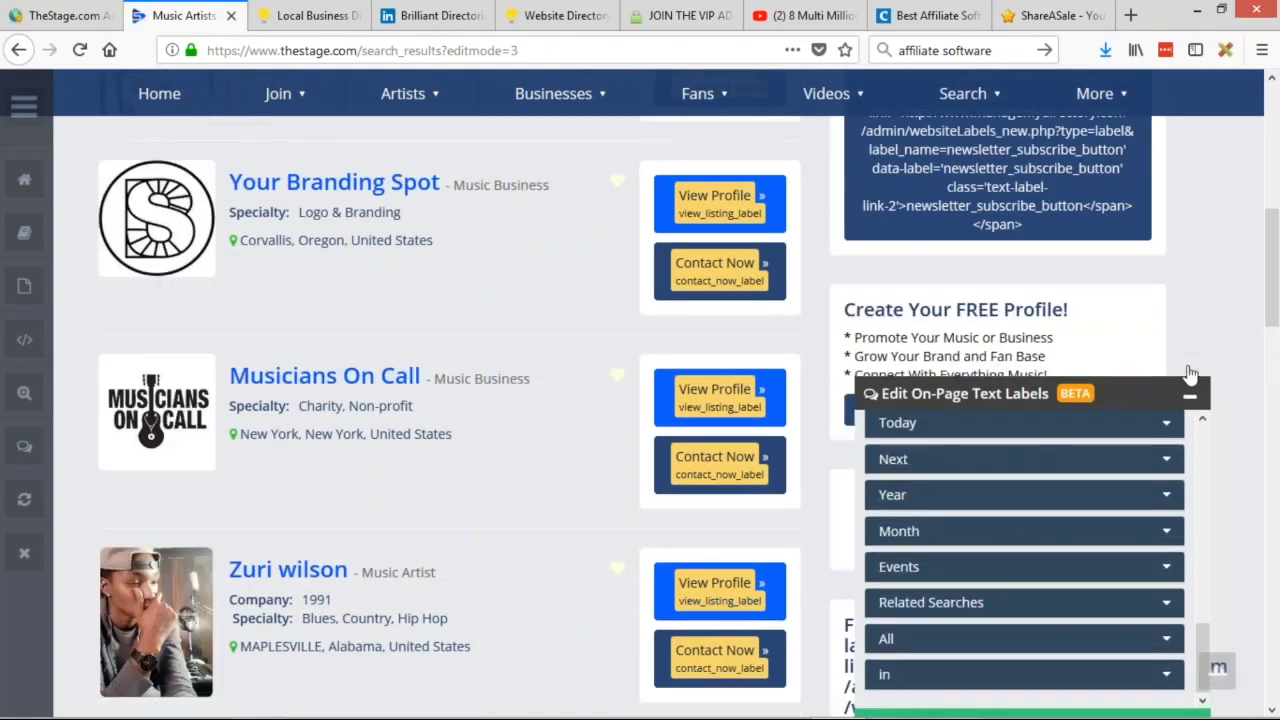
{"action": "scroll", "coordinate": [400, 400], "scroll_direction": "up", "scroll_amount": 6}
{"action": "left_click", "coordinate": [24, 105]}
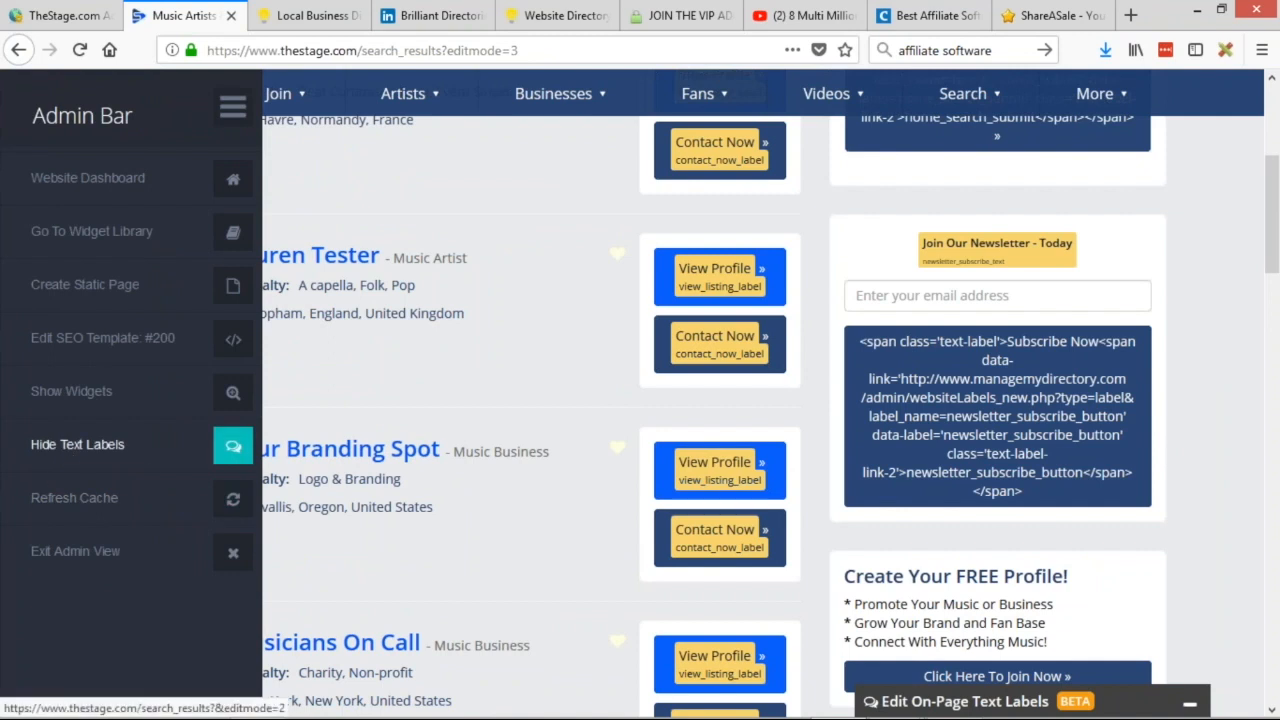
{"action": "left_click", "coordinate": [77, 444]}
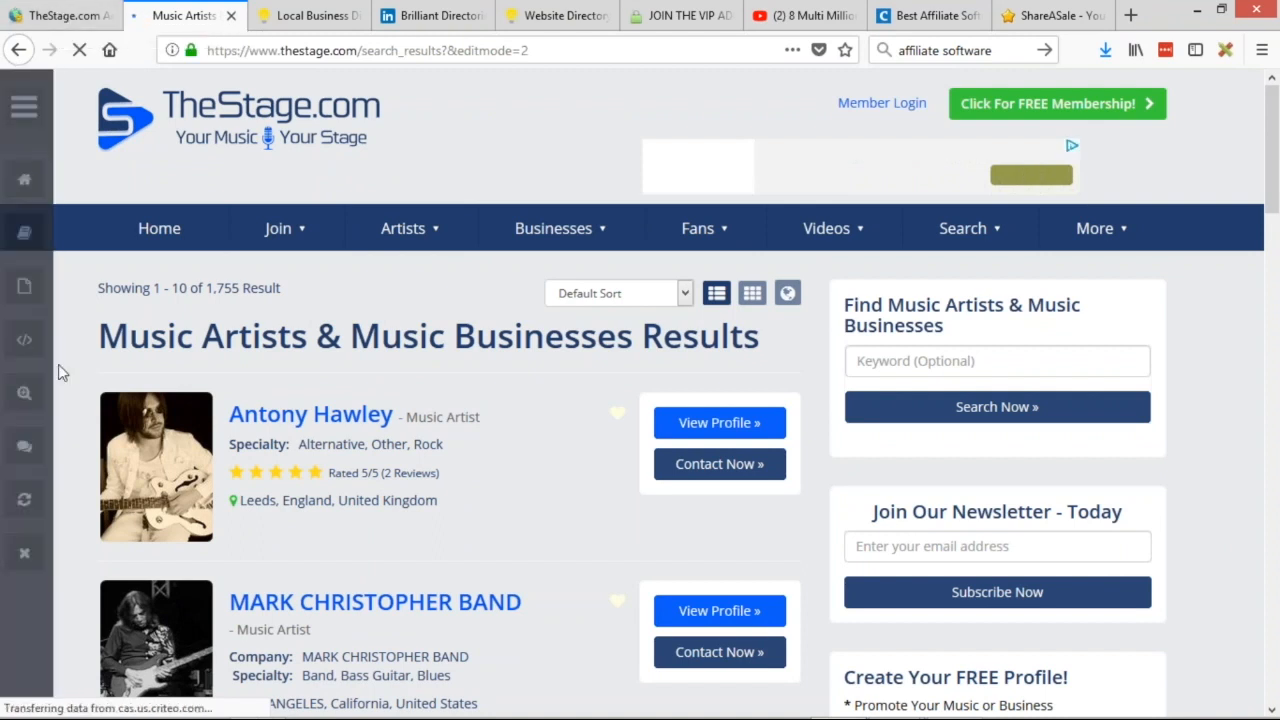
Turn on Show Widgets and scroll up to the header and main menu widget labels.
{"action": "left_click", "coordinate": [27, 393]}
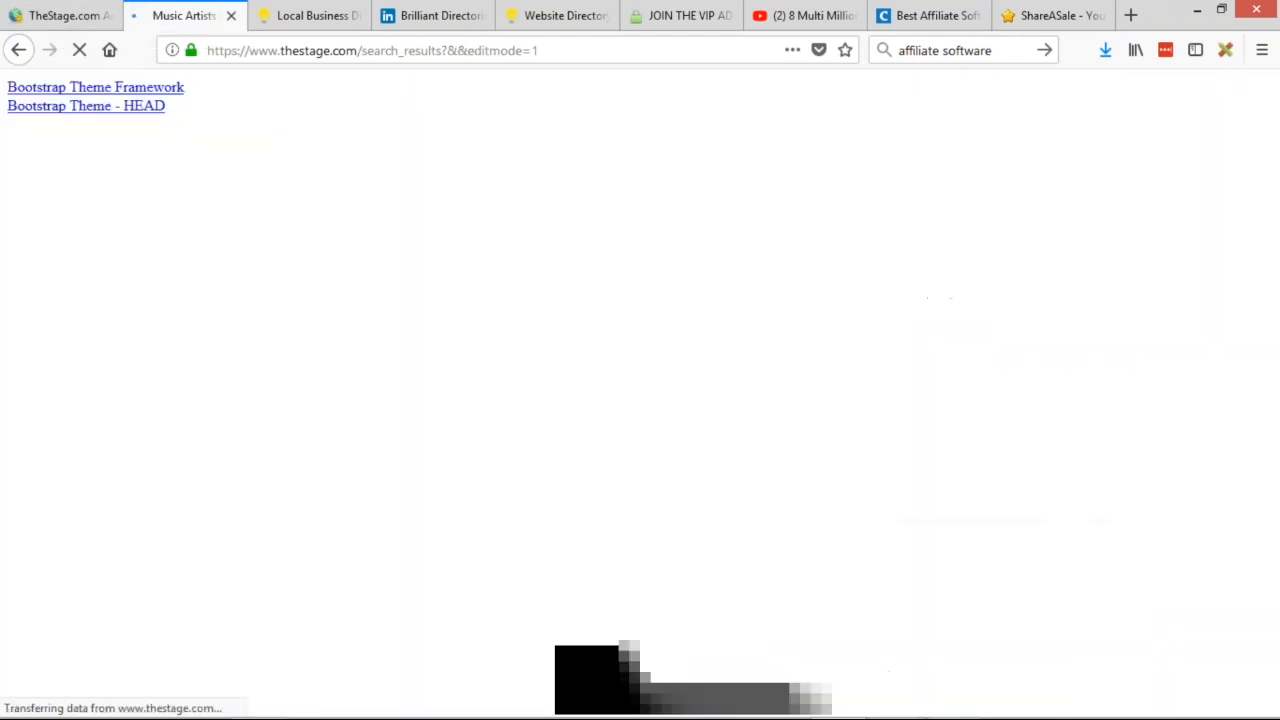
{"action": "scroll", "coordinate": [521, 300], "scroll_direction": "down", "scroll_amount": 3}
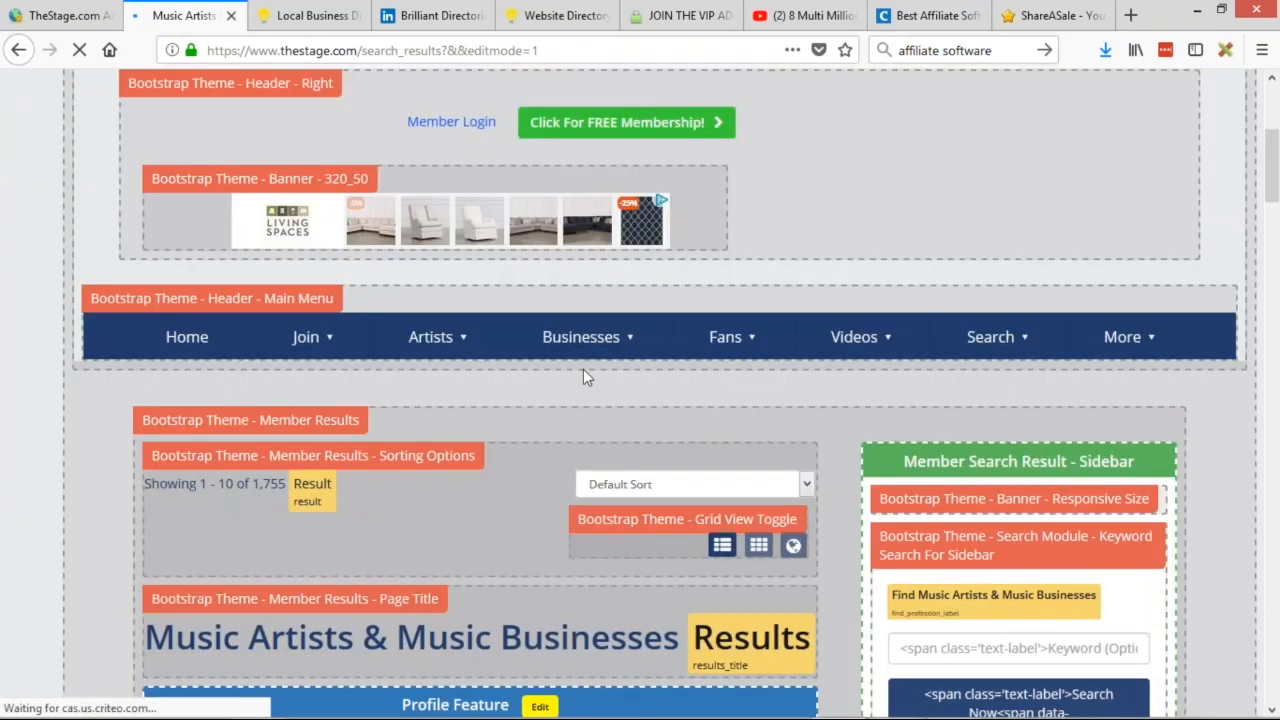
{"action": "scroll", "coordinate": [586, 374], "scroll_direction": "down", "scroll_amount": 6}
{"action": "scroll", "coordinate": [578, 462], "scroll_direction": "up", "scroll_amount": 3}
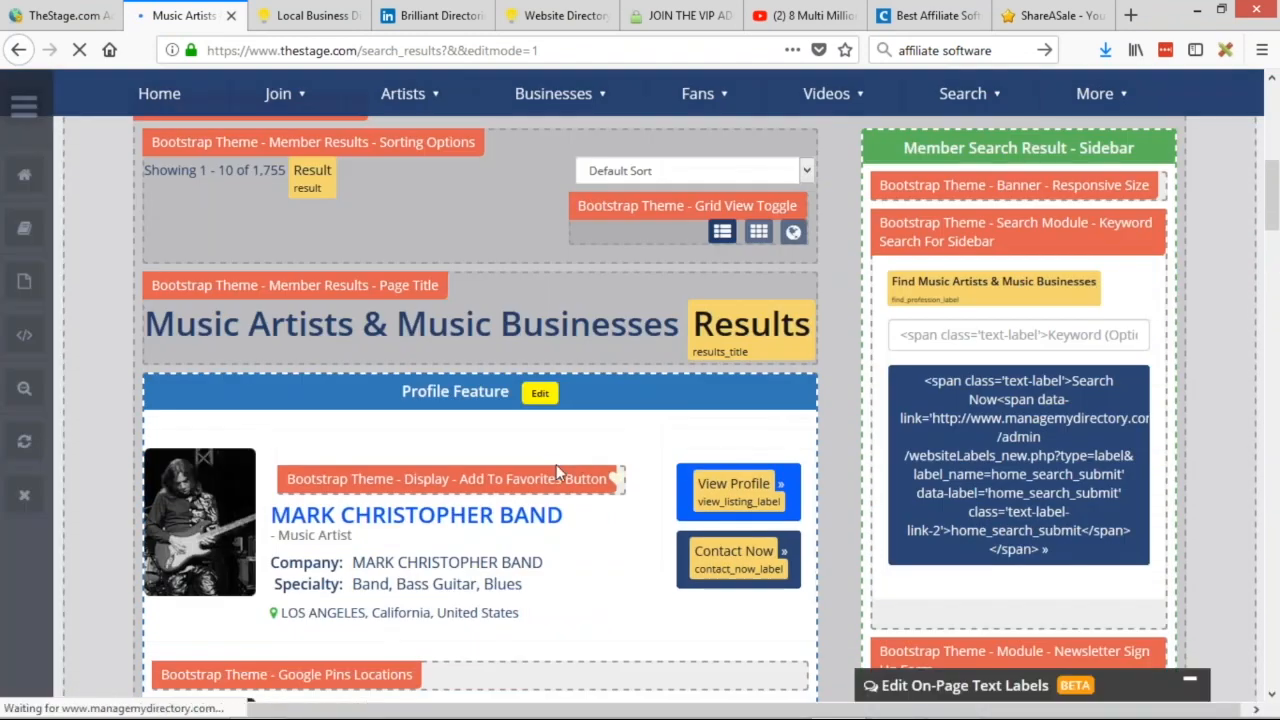
{"action": "scroll", "coordinate": [556, 464], "scroll_direction": "up", "scroll_amount": 3}
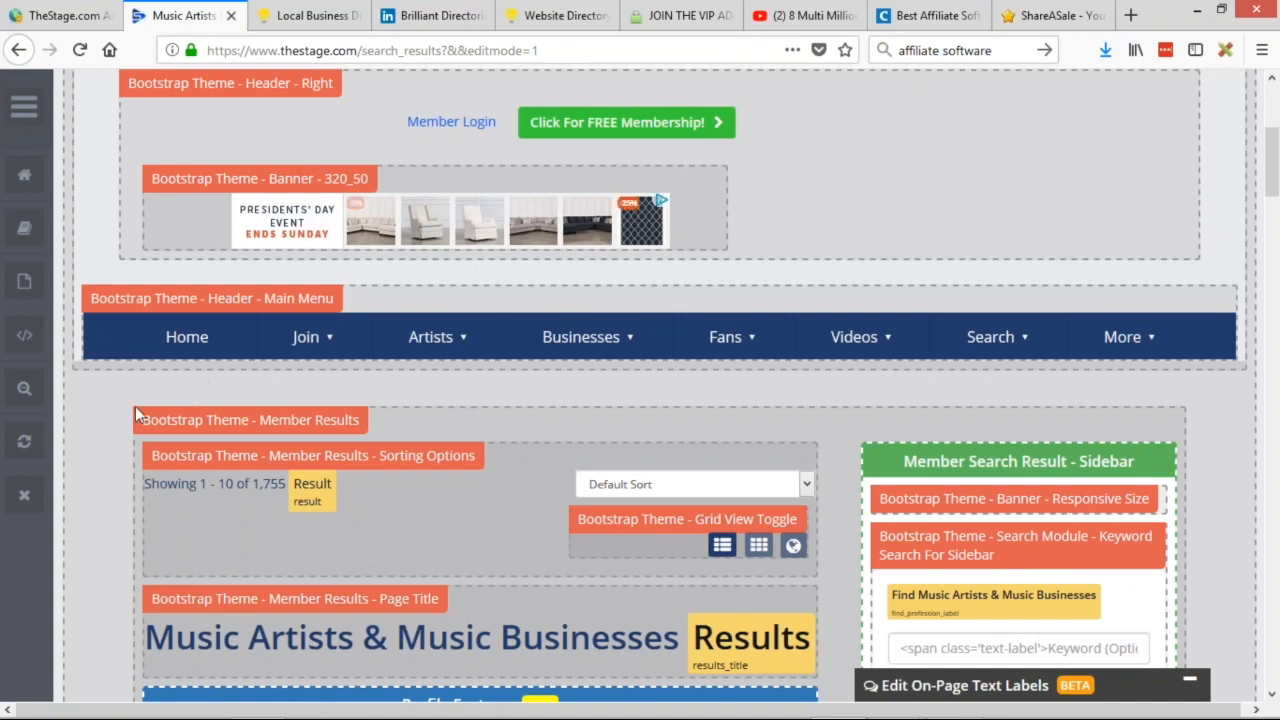
{"action": "scroll", "coordinate": [135, 406], "scroll_direction": "up", "scroll_amount": 5}
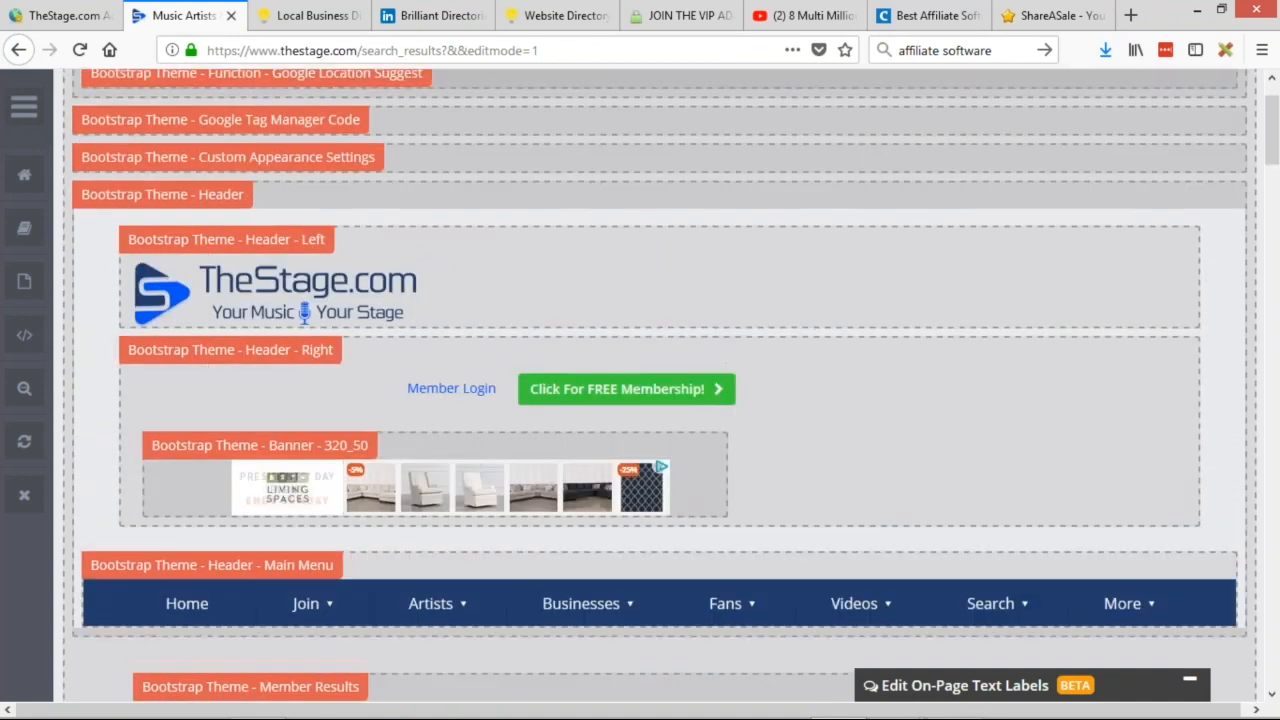
Open default Bootstrap Theme - Header widget 1372 and select its 970_90 banner shortcode line.
{"action": "left_click", "coordinate": [400, 290]}
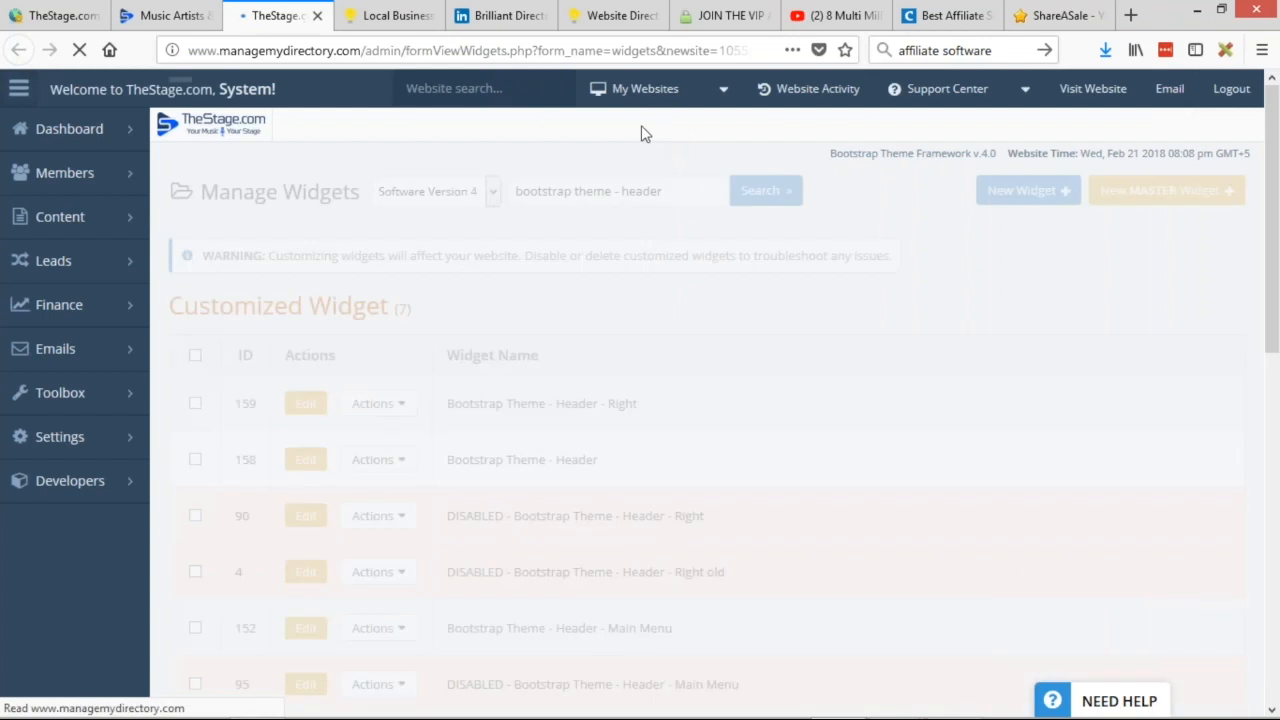
{"action": "scroll", "coordinate": [587, 431], "scroll_direction": "down", "scroll_amount": 2}
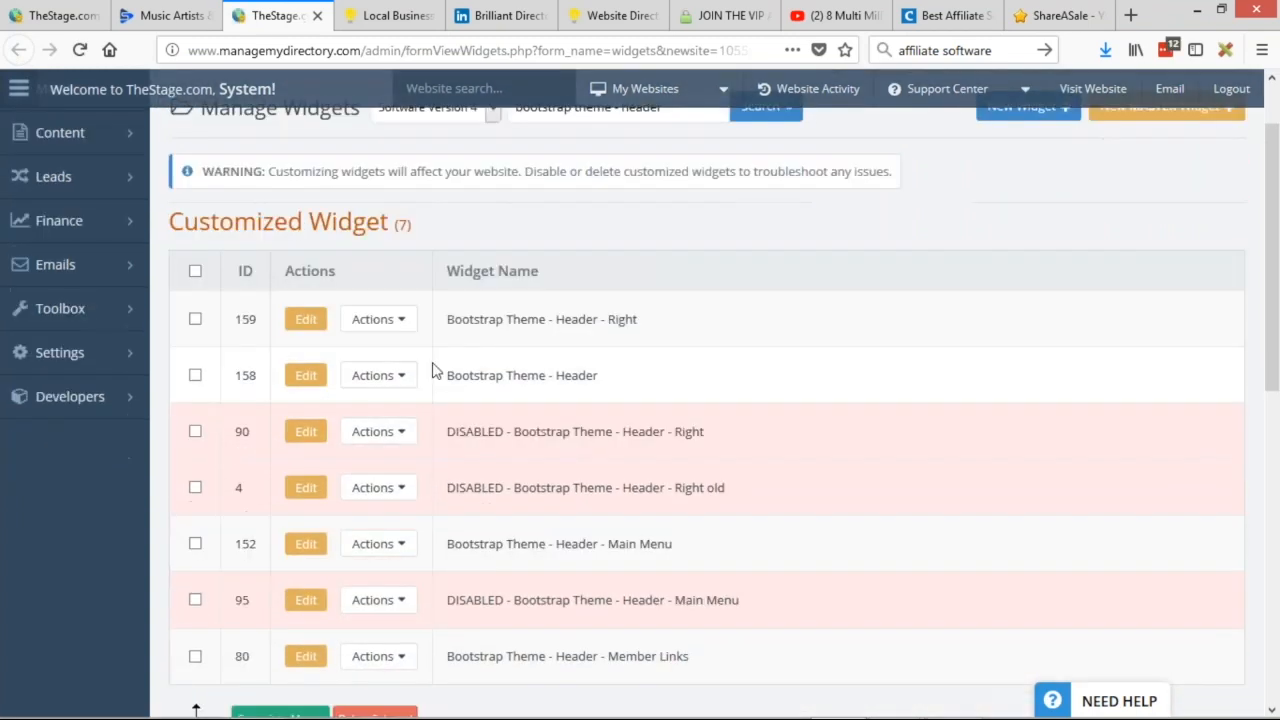
{"action": "left_click_drag", "start_coordinate": [448, 370], "coordinate": [650, 369]}
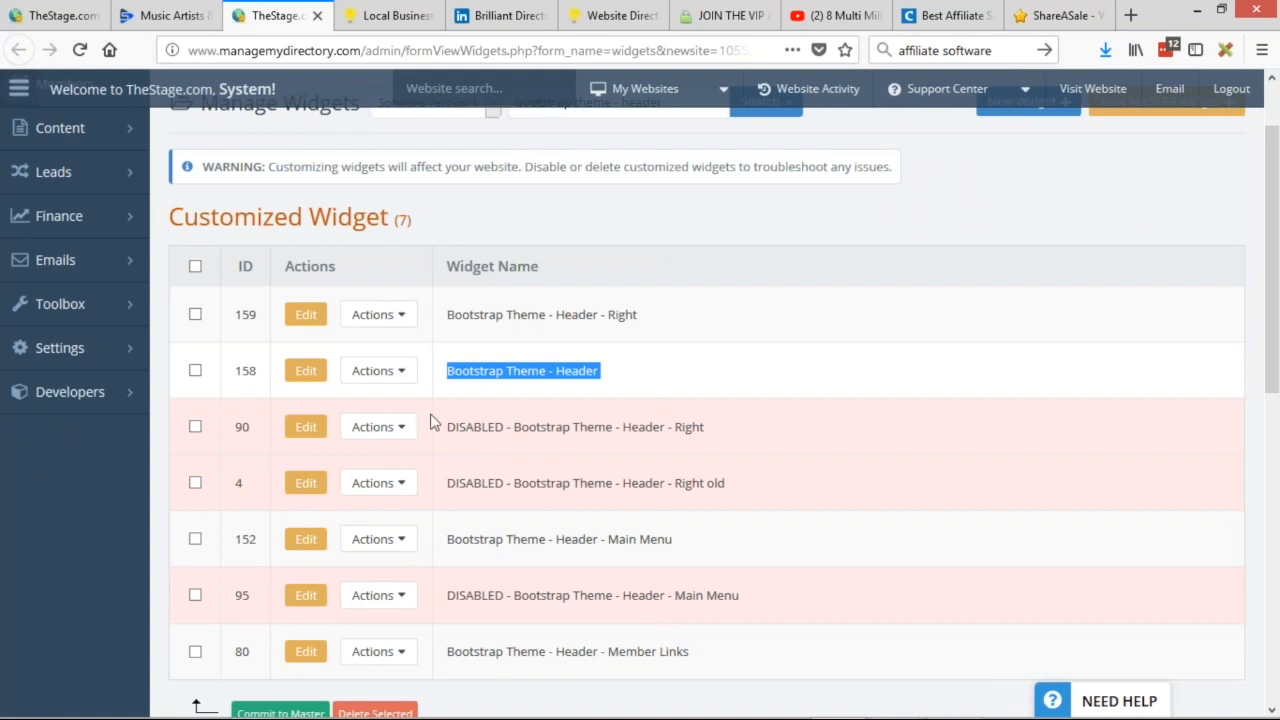
{"action": "scroll", "coordinate": [670, 345], "scroll_direction": "down", "scroll_amount": 1}
{"action": "scroll", "coordinate": [670, 345], "scroll_direction": "down", "scroll_amount": 5}
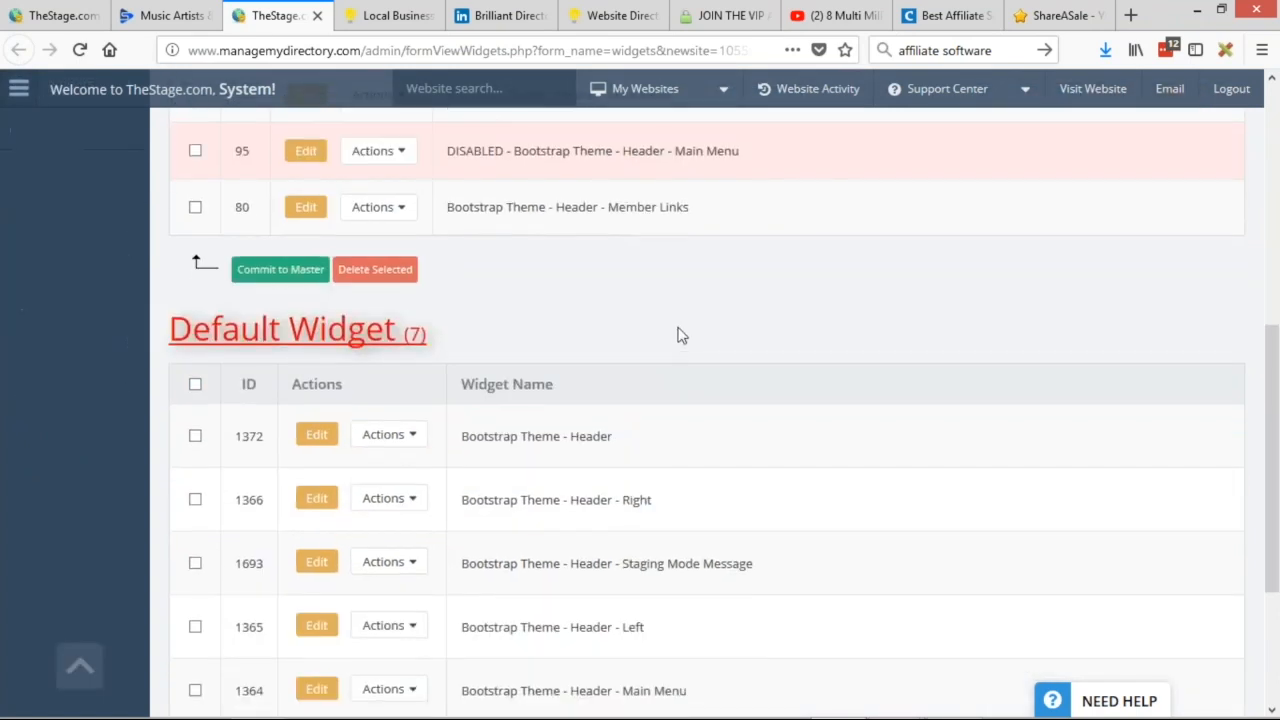
{"action": "left_click", "coordinate": [316, 434]}
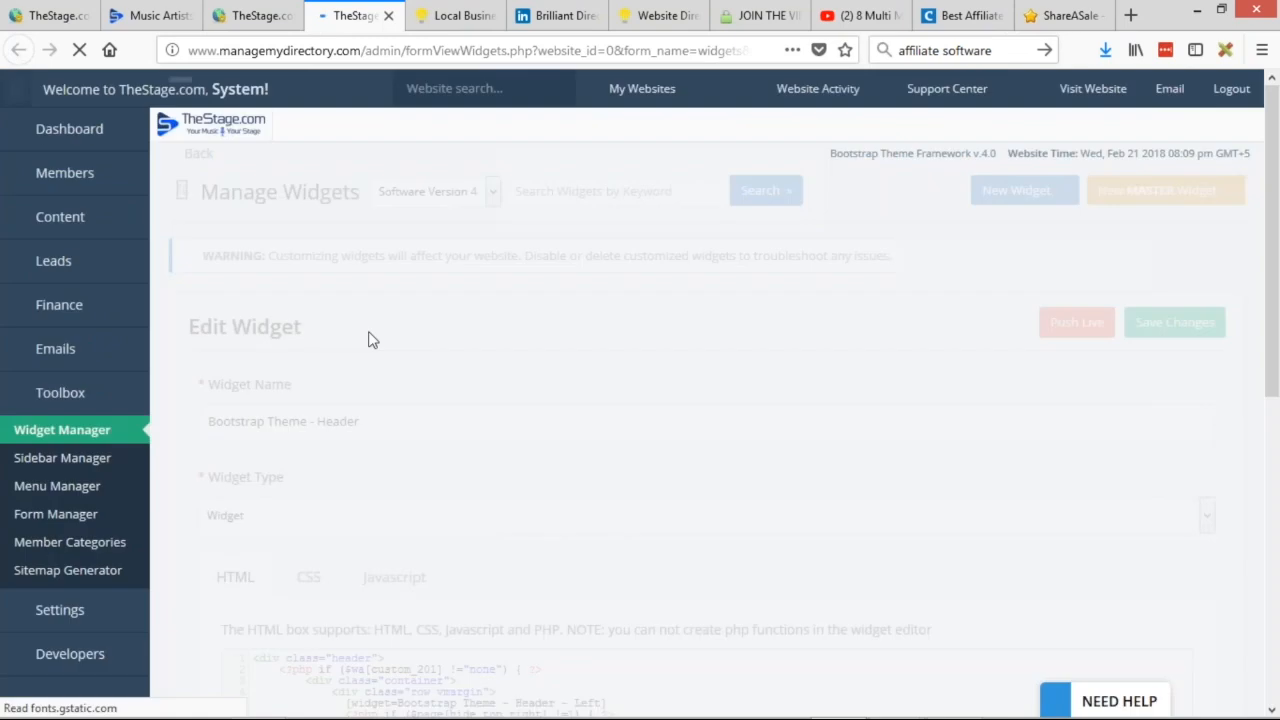
{"action": "scroll", "coordinate": [368, 340], "scroll_direction": "down", "scroll_amount": 4}
{"action": "left_click_drag", "start_coordinate": [598, 459], "coordinate": [230, 470]}
{"action": "key", "text": "ctrl+c"}
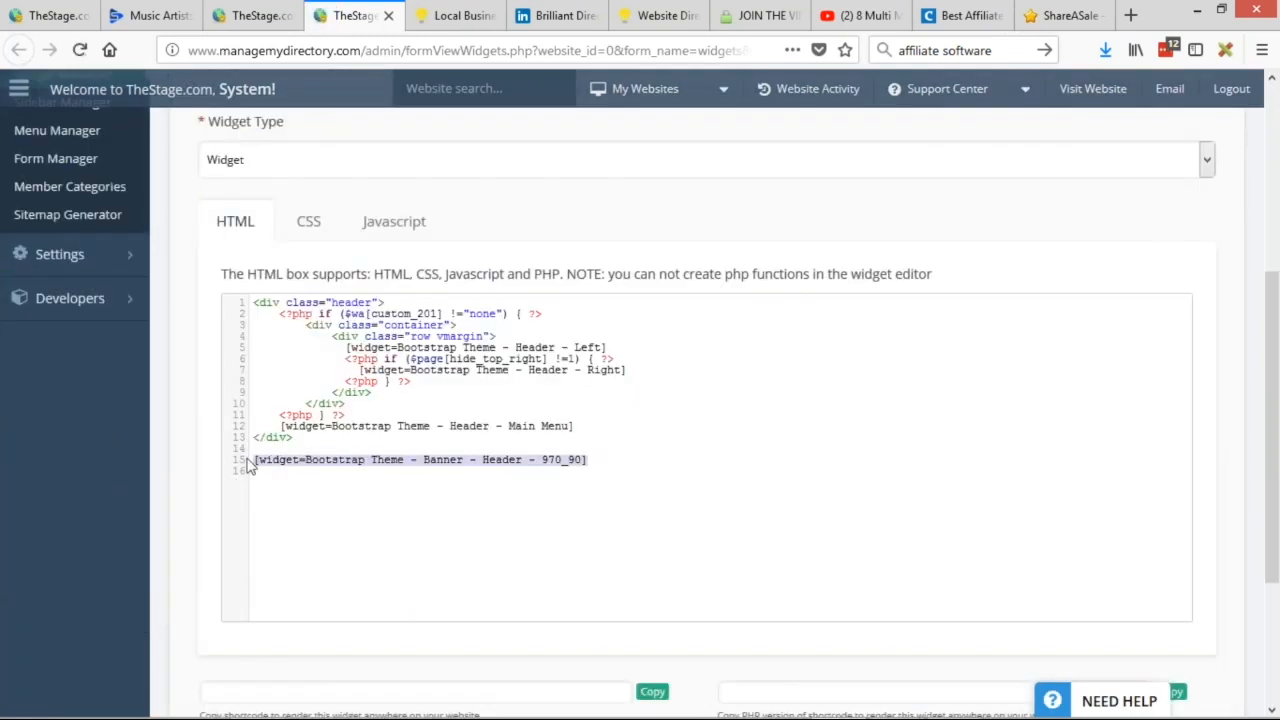
Start editing customized Bootstrap Theme - Header widget 158.
{"action": "left_click", "coordinate": [251, 15]}
{"action": "scroll", "coordinate": [700, 400], "scroll_direction": "up", "scroll_amount": 3}
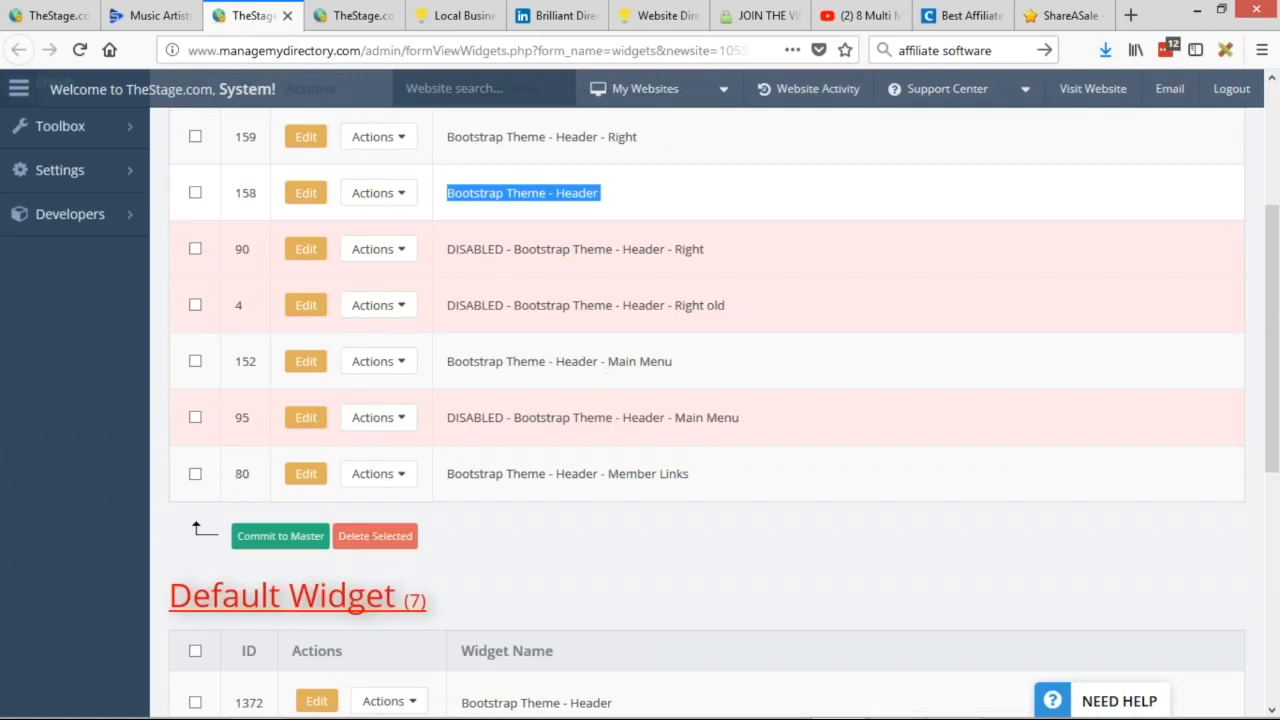
{"action": "scroll", "coordinate": [634, 386], "scroll_direction": "up", "scroll_amount": 2}
{"action": "left_click", "coordinate": [303, 372]}
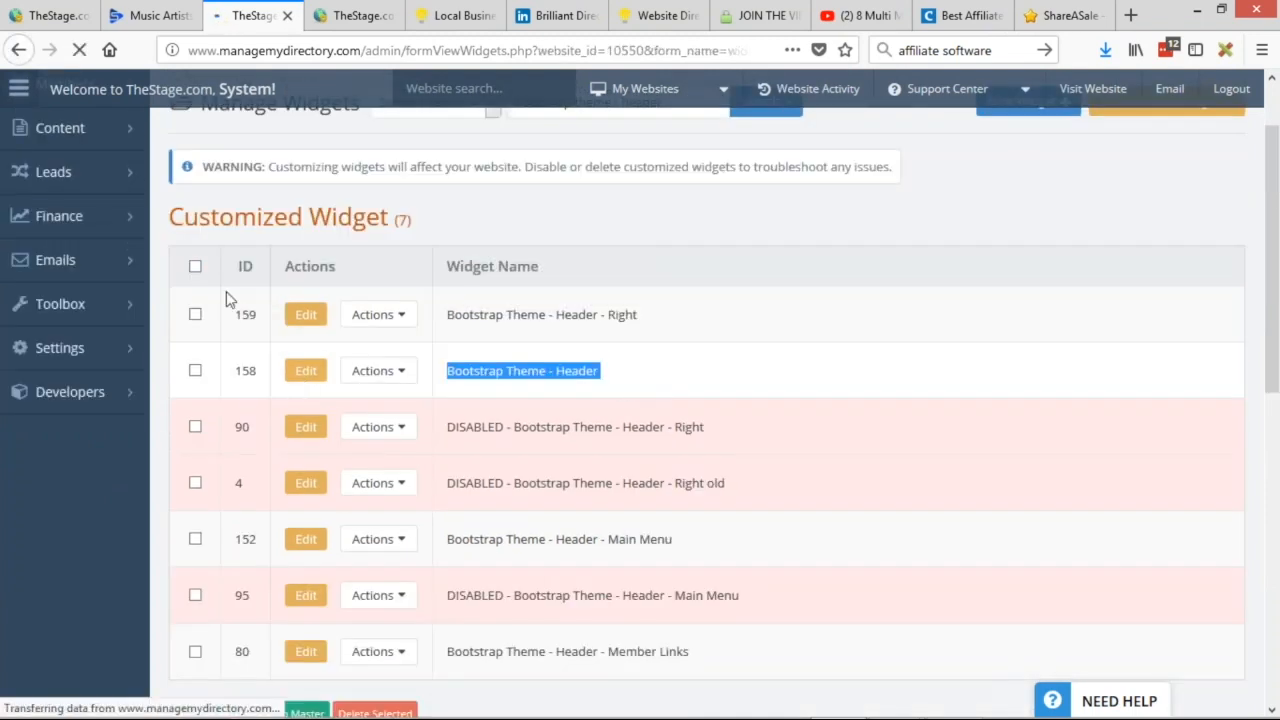
Paste the 970_90 banner shortcode on a new line after the closing </div> and save.
{"action": "scroll", "coordinate": [214, 357], "scroll_direction": "down", "scroll_amount": 4}
{"action": "left_click", "coordinate": [347, 435]}
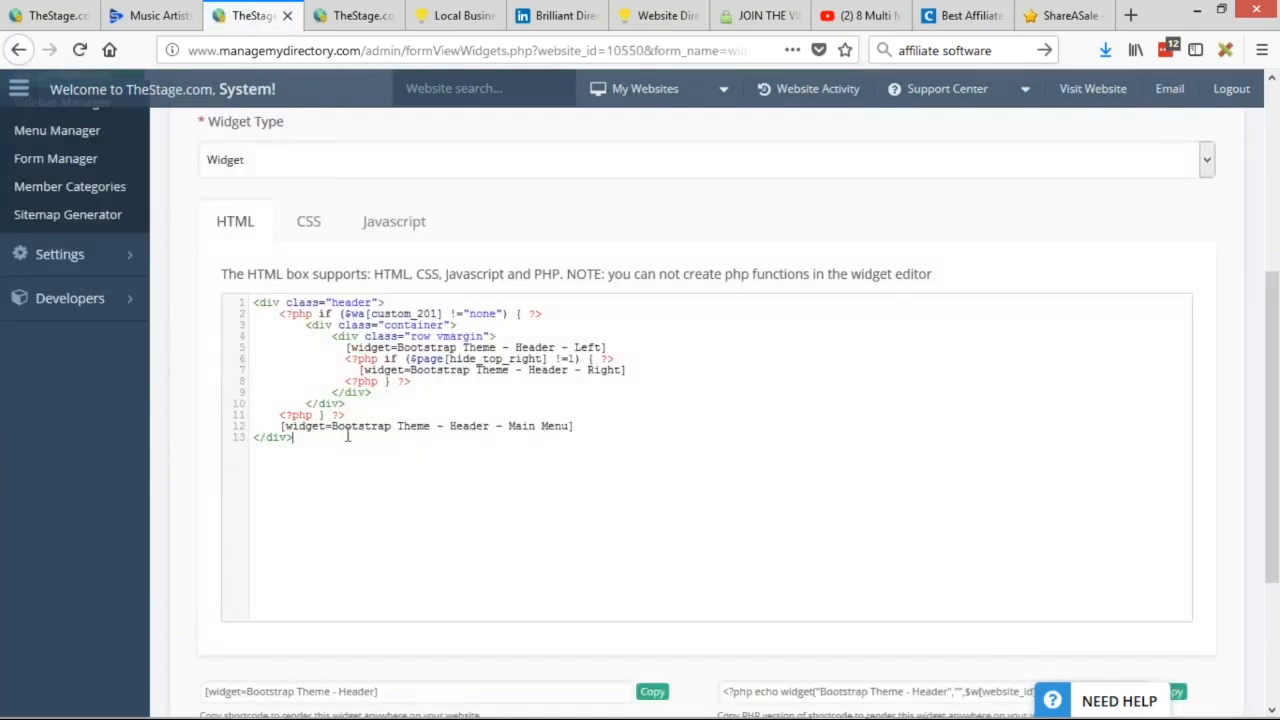
{"action": "key", "text": "Return"}
{"action": "key", "text": "ctrl+v"}
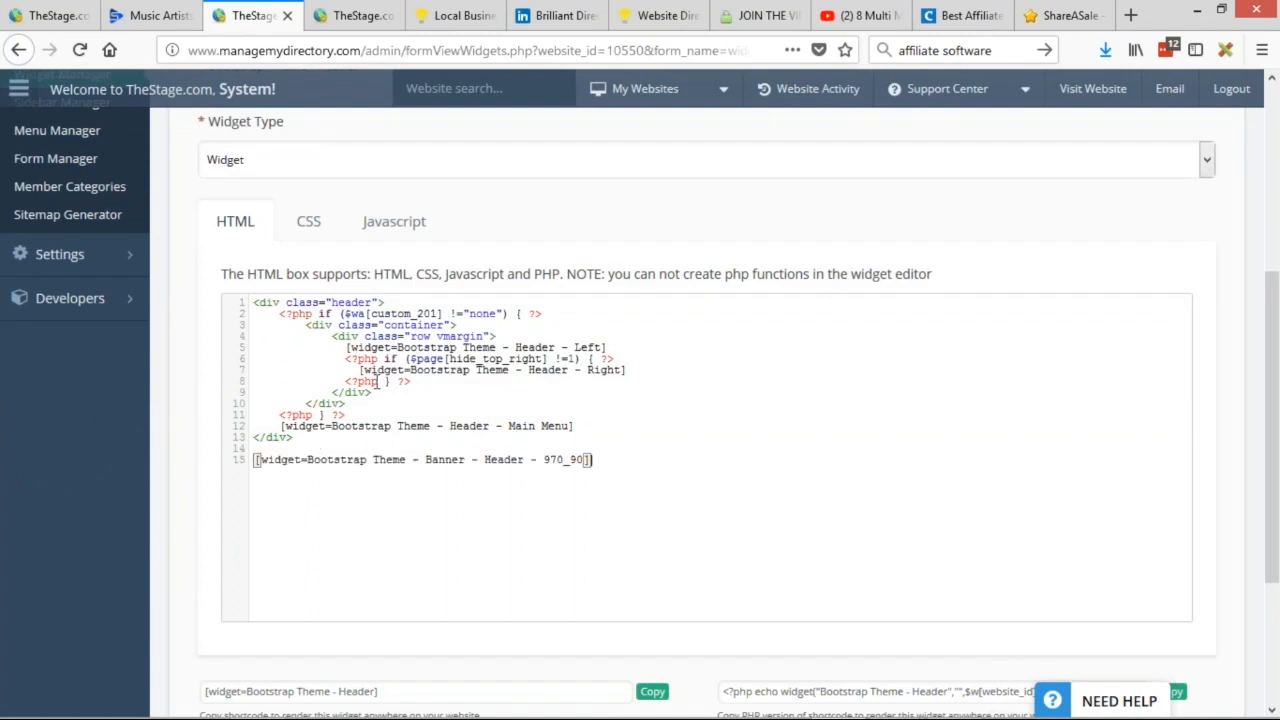
{"action": "key", "text": "ctrl+s"}
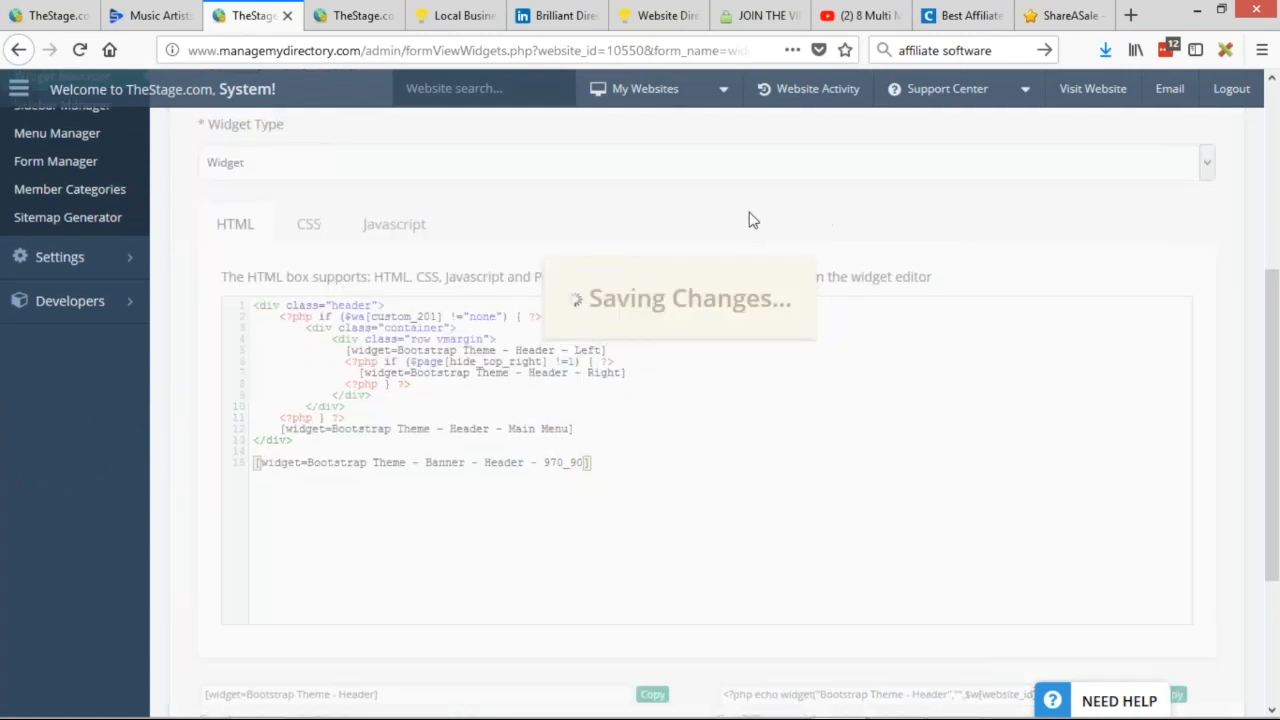
{"action": "scroll", "coordinate": [751, 217], "scroll_direction": "up", "scroll_amount": 3}
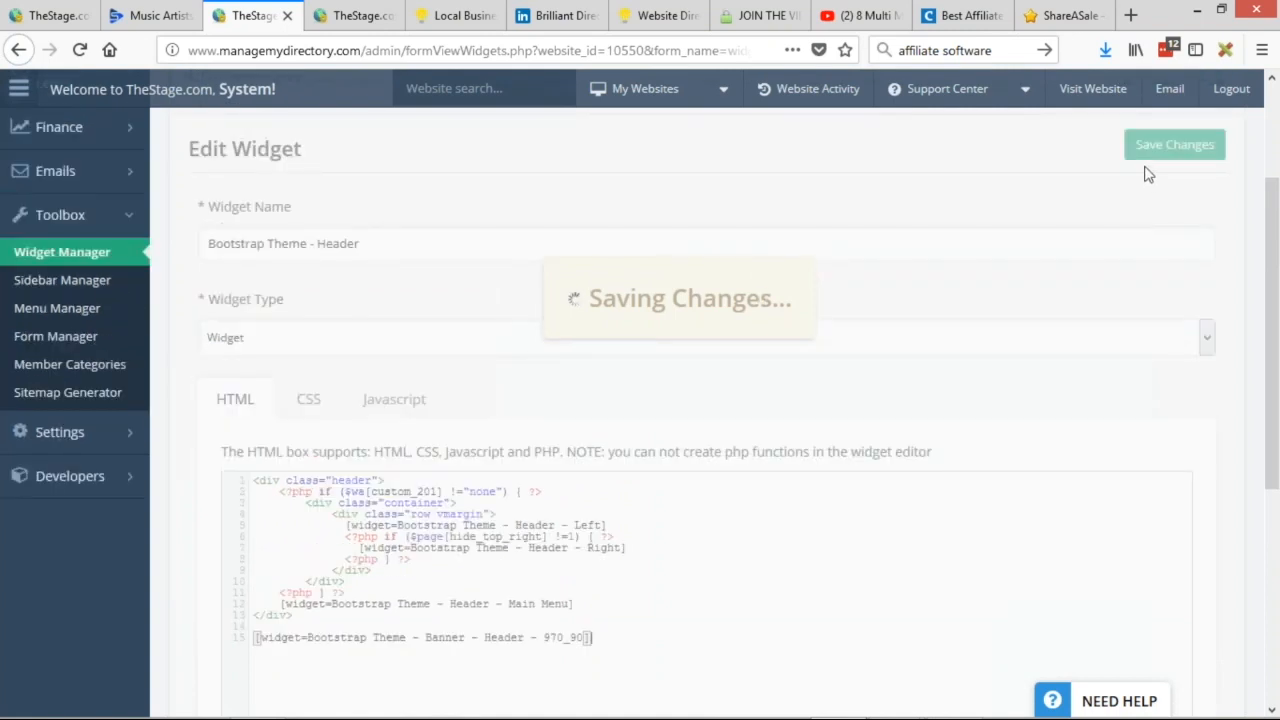
{"action": "scroll", "coordinate": [1134, 171], "scroll_direction": "up", "scroll_amount": 3}
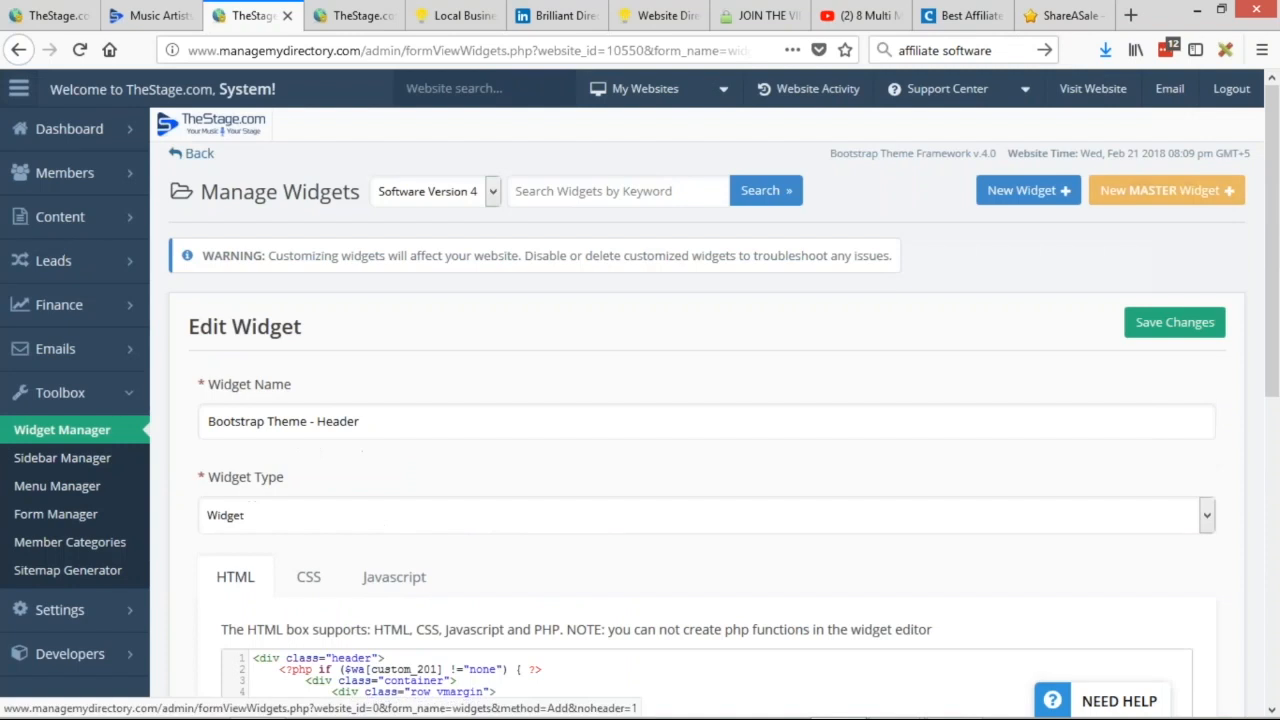
{"action": "left_click", "coordinate": [1165, 335]}
Hide widget labels on the results page and scroll to view the new banner below the menu.
{"action": "left_click", "coordinate": [150, 15]}
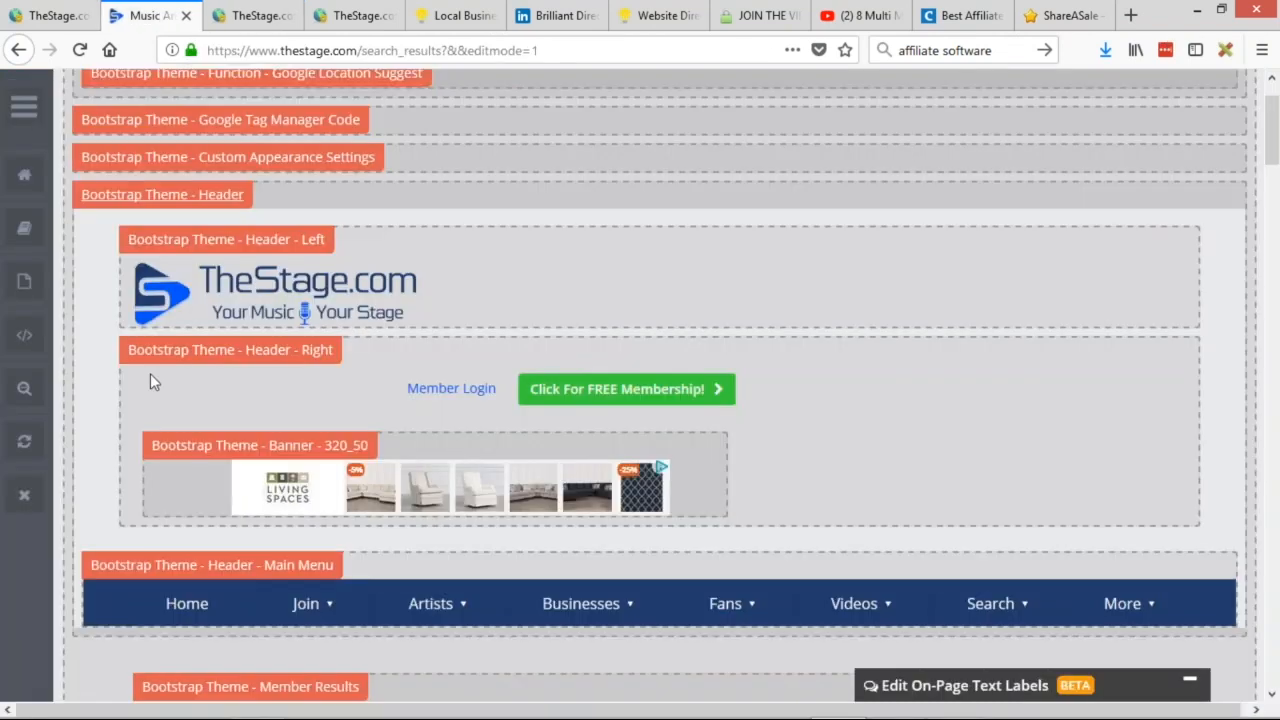
{"action": "left_click", "coordinate": [14, 112]}
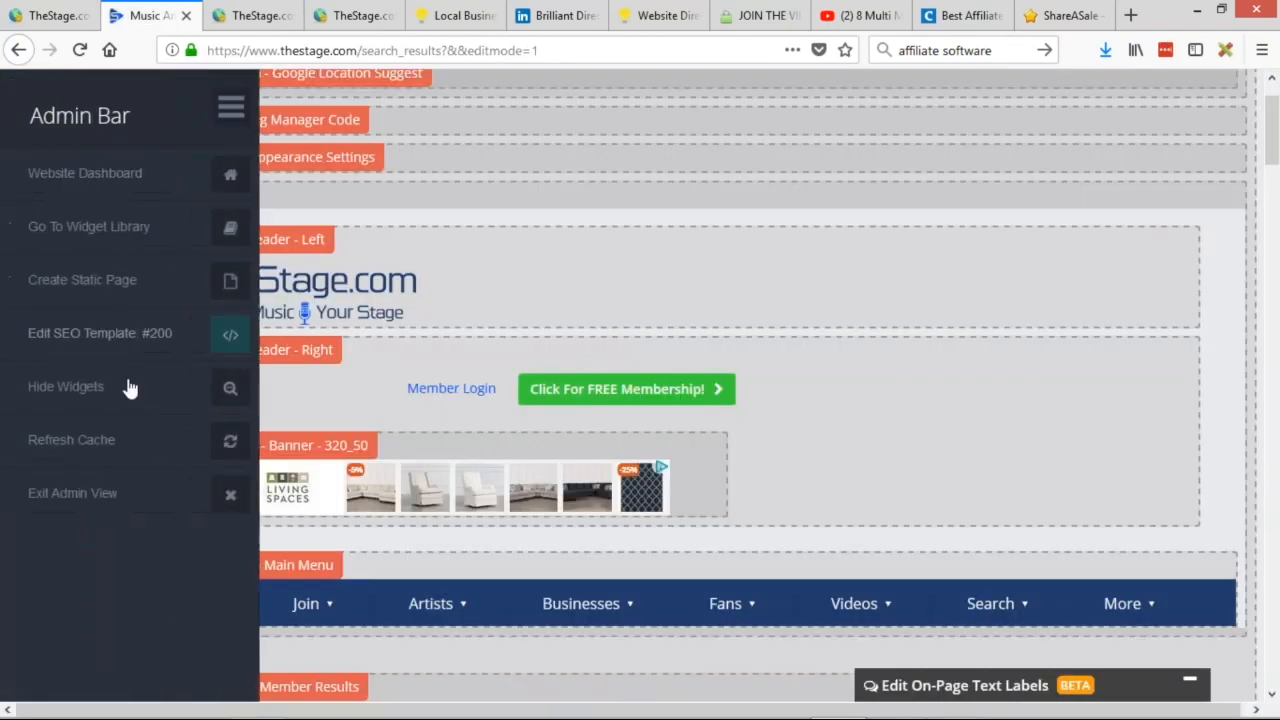
{"action": "left_click", "coordinate": [93, 395]}
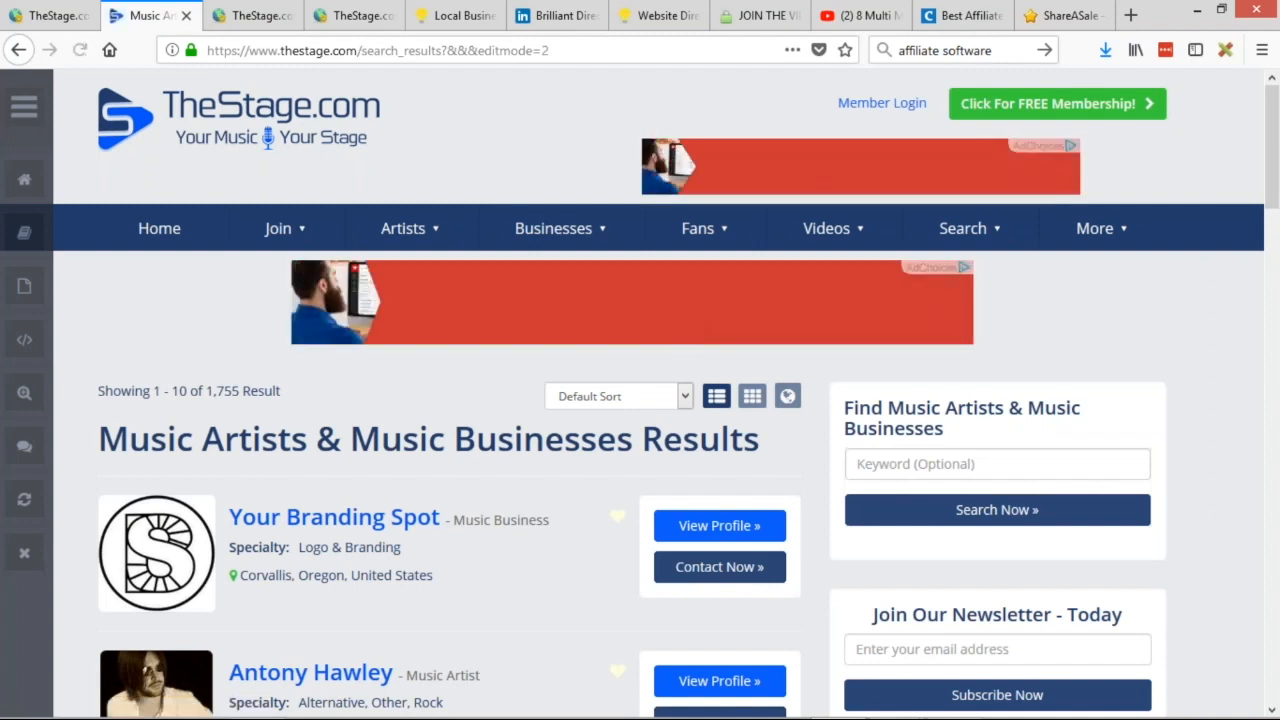
{"action": "scroll", "coordinate": [1113, 315], "scroll_direction": "down", "scroll_amount": 20}
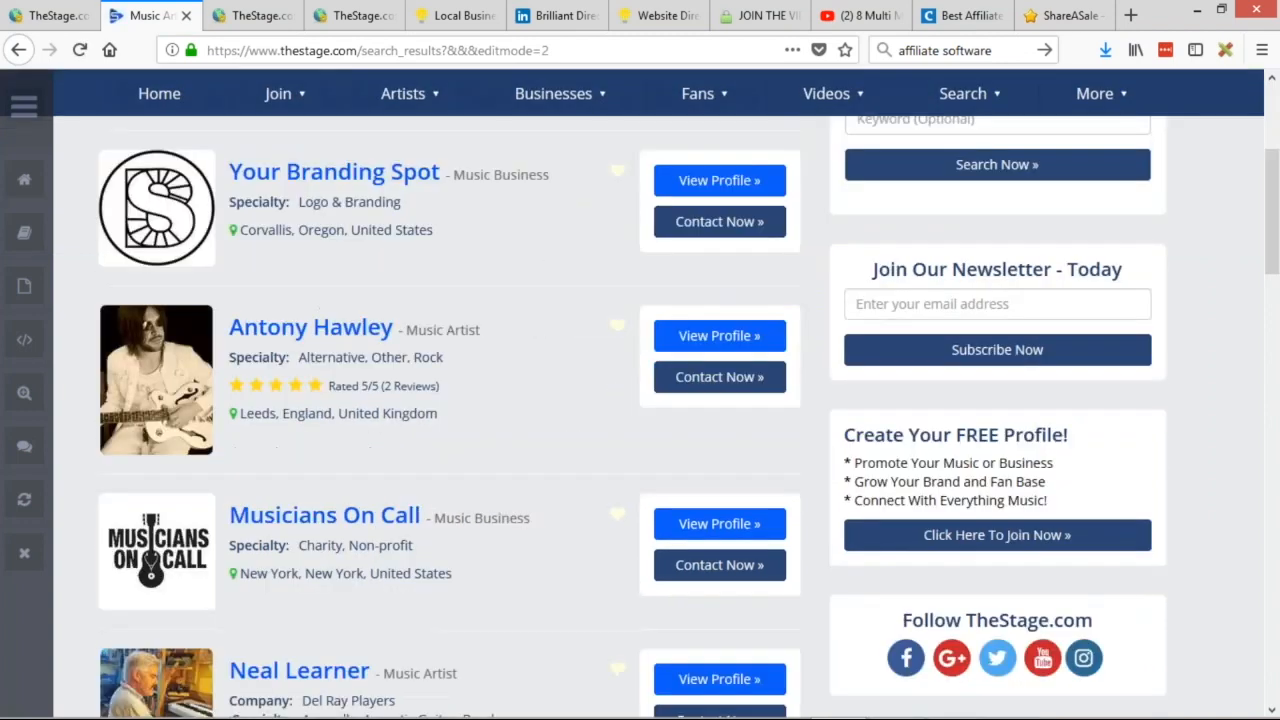
{"action": "scroll", "coordinate": [860, 419], "scroll_direction": "up", "scroll_amount": 12}
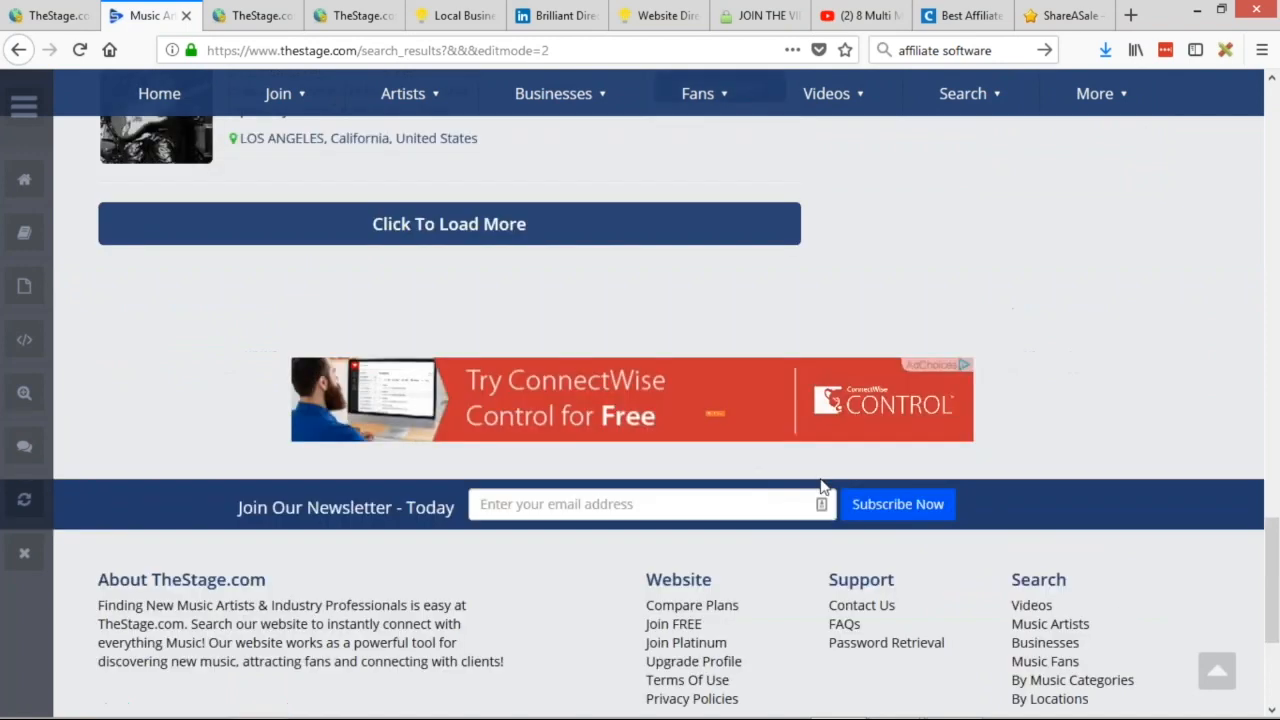
{"action": "scroll", "coordinate": [829, 563], "scroll_direction": "up", "scroll_amount": 8}
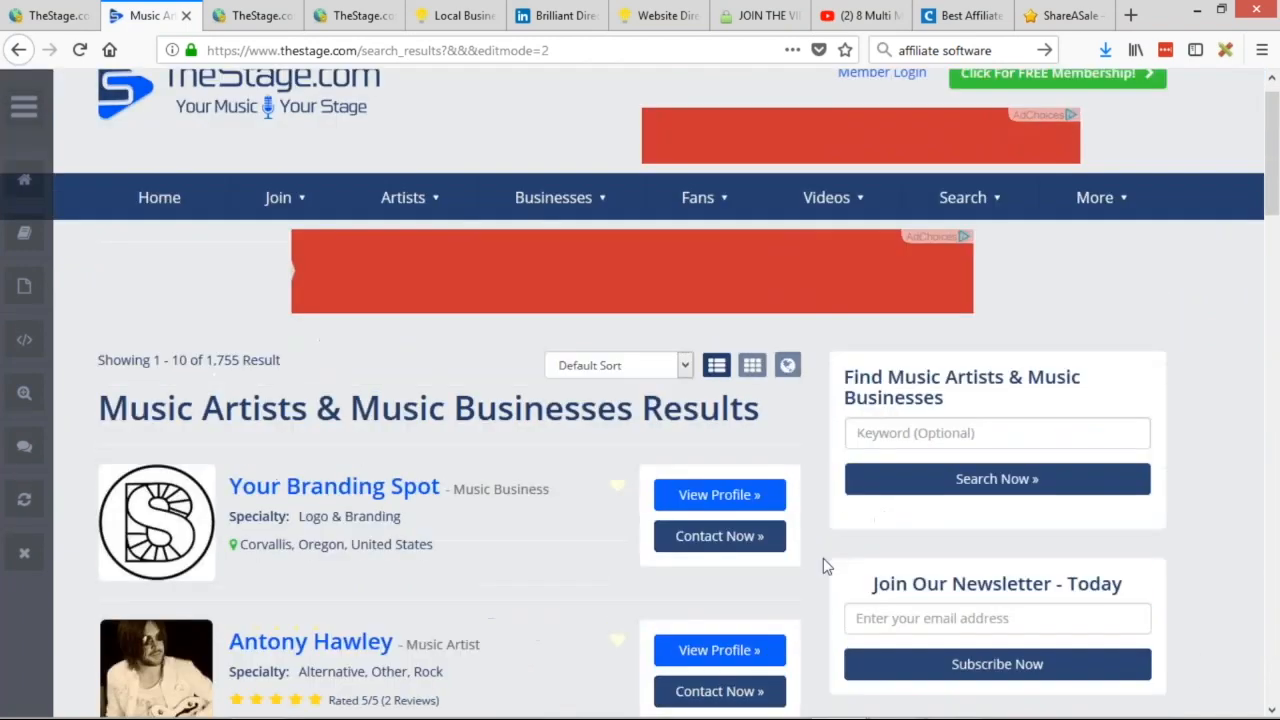
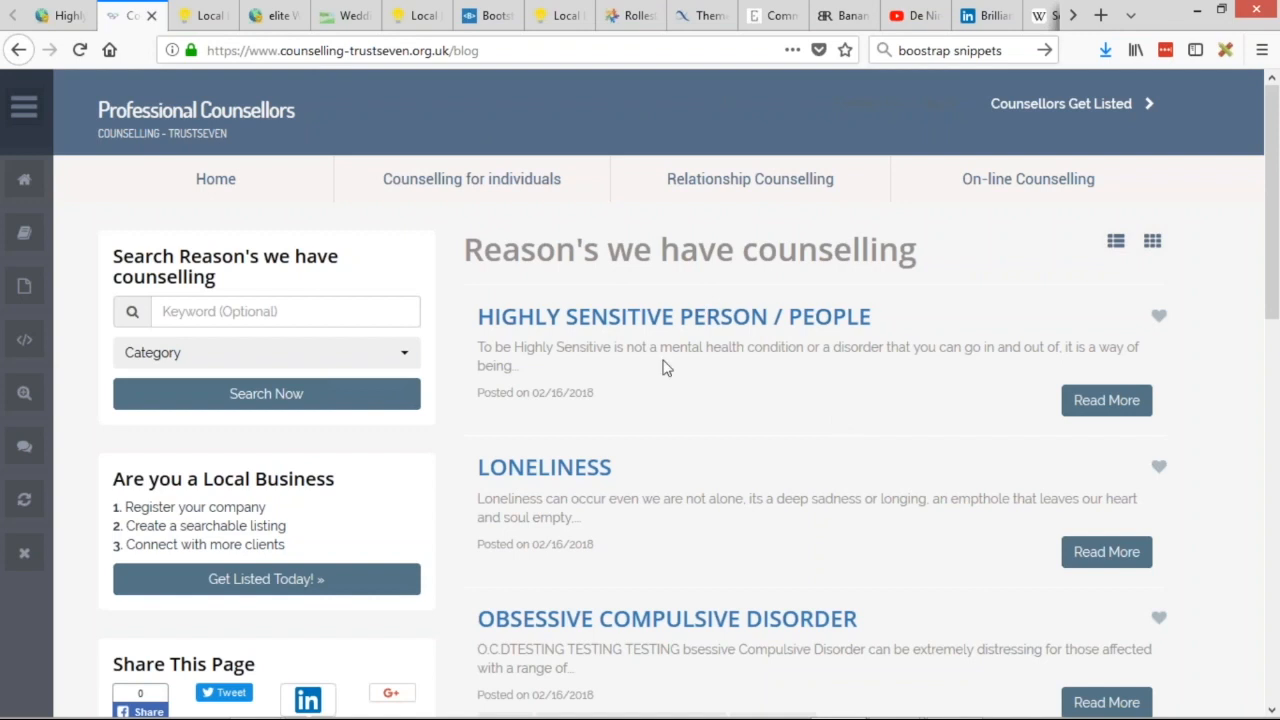
Examine the Posted on date under the first post and preview the Highly Sensitive Person article.
{"action": "left_click_drag", "start_coordinate": [480, 400], "coordinate": [748, 378]}
{"action": "scroll", "coordinate": [748, 378], "scroll_direction": "down", "scroll_amount": 2}
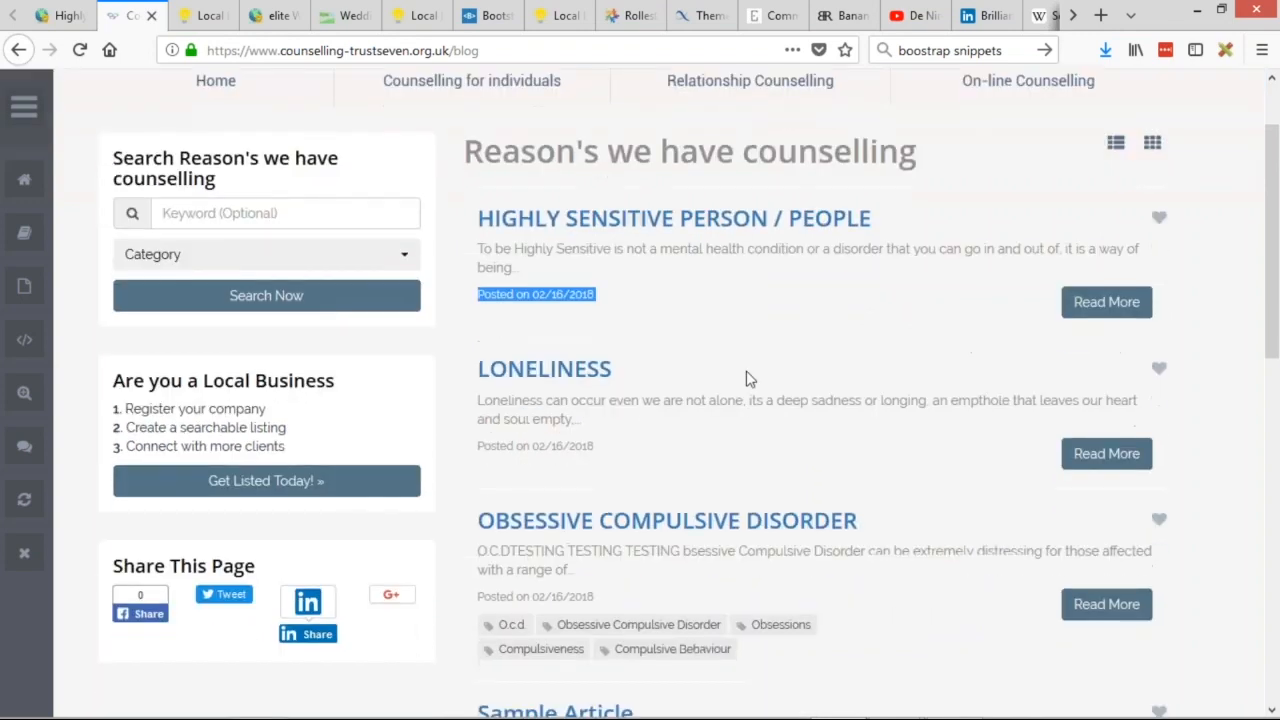
{"action": "scroll", "coordinate": [754, 380], "scroll_direction": "up", "scroll_amount": 2}
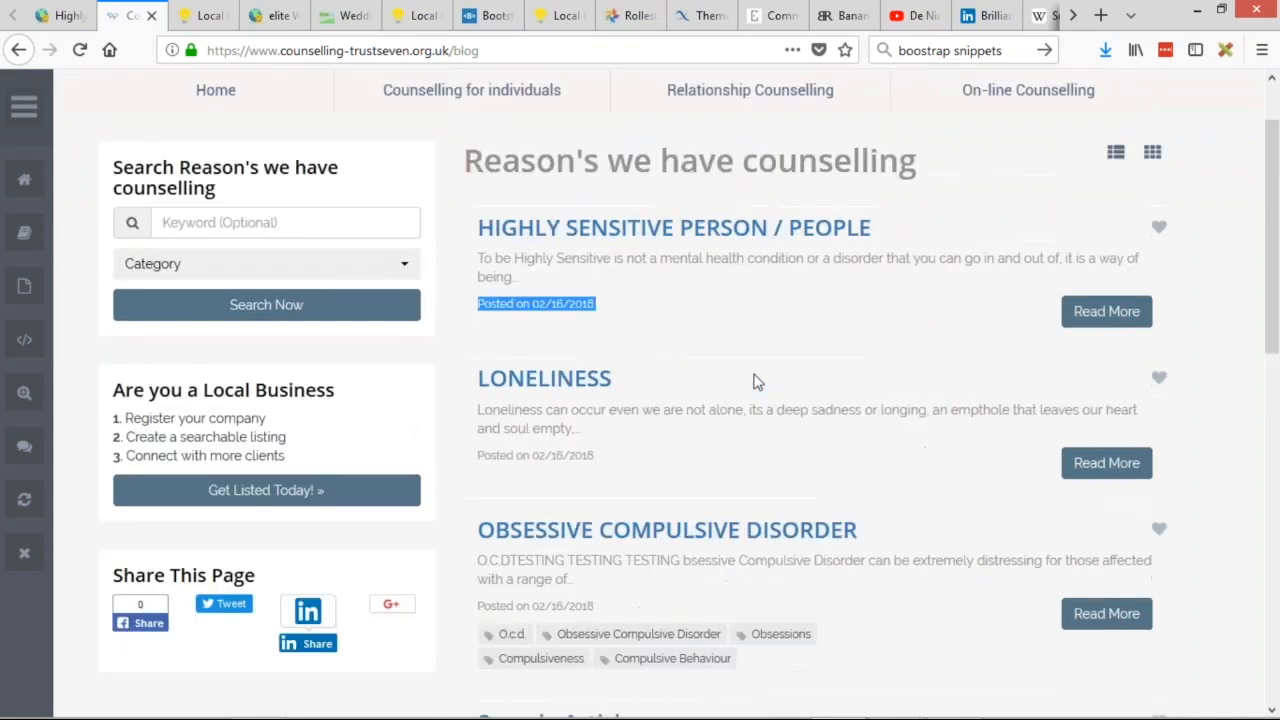
{"action": "scroll", "coordinate": [669, 300], "scroll_direction": "down", "scroll_amount": 1}
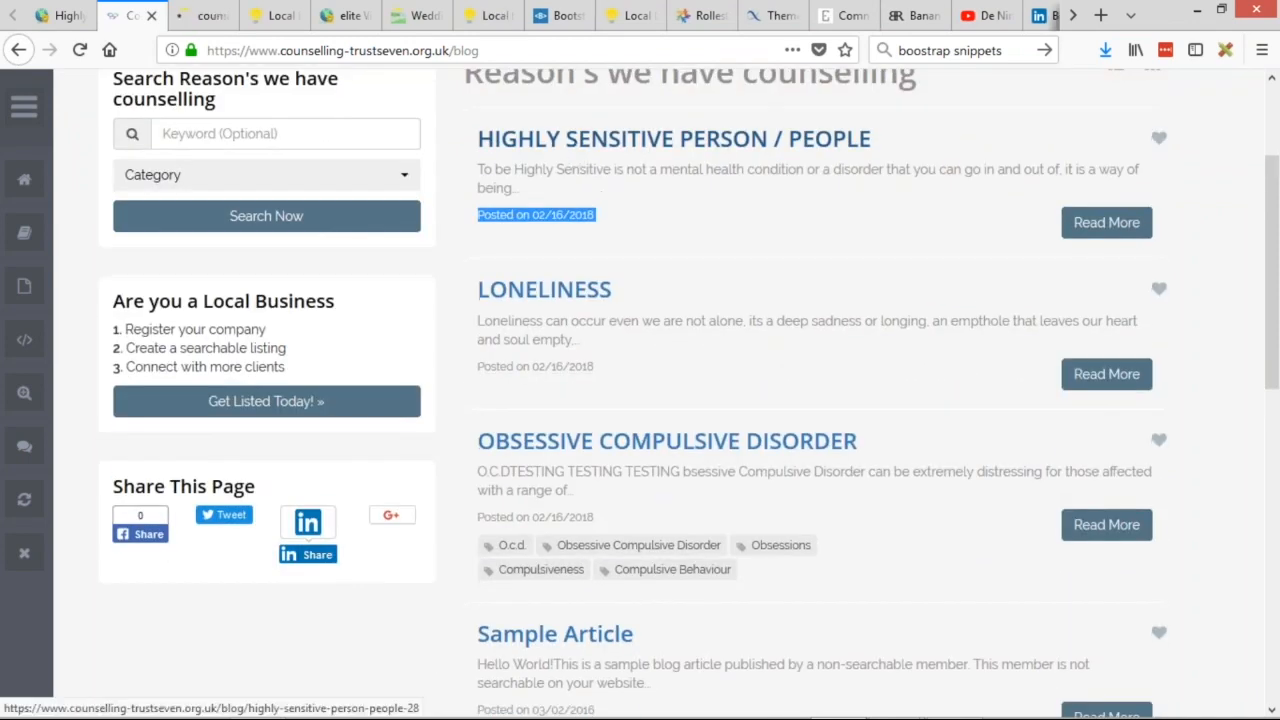
{"action": "left_click", "coordinate": [578, 140]}
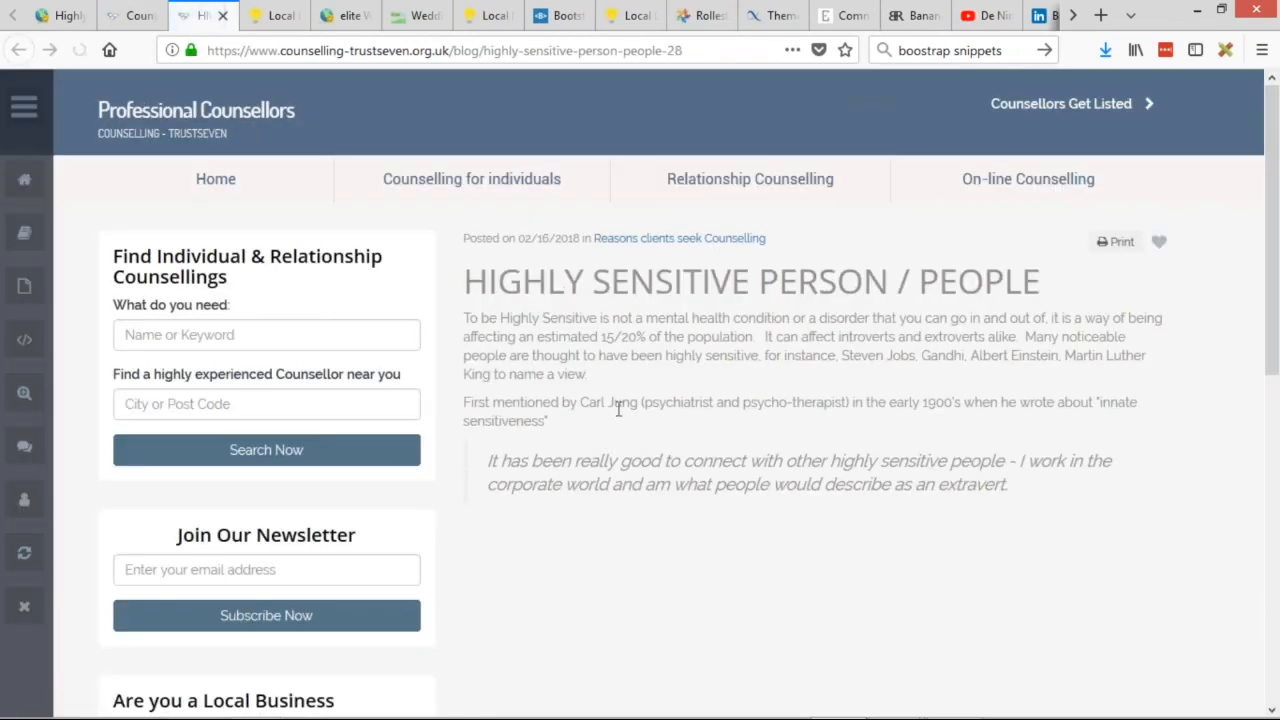
{"action": "key", "text": "alt+Left"}
Review the first post's date line and excerpt on the blog listing, then return to the admin dashboard.
{"action": "scroll", "coordinate": [724, 253], "scroll_direction": "up", "scroll_amount": 3}
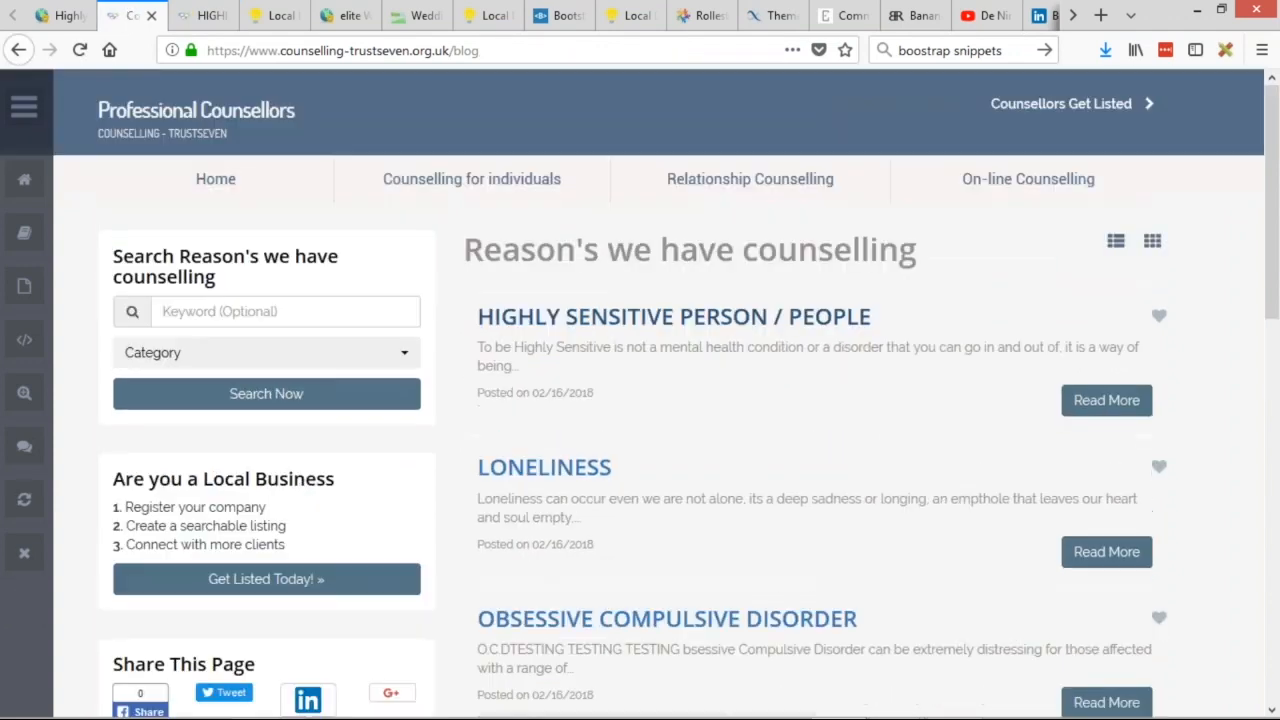
{"action": "left_click_drag", "start_coordinate": [481, 394], "coordinate": [638, 407]}
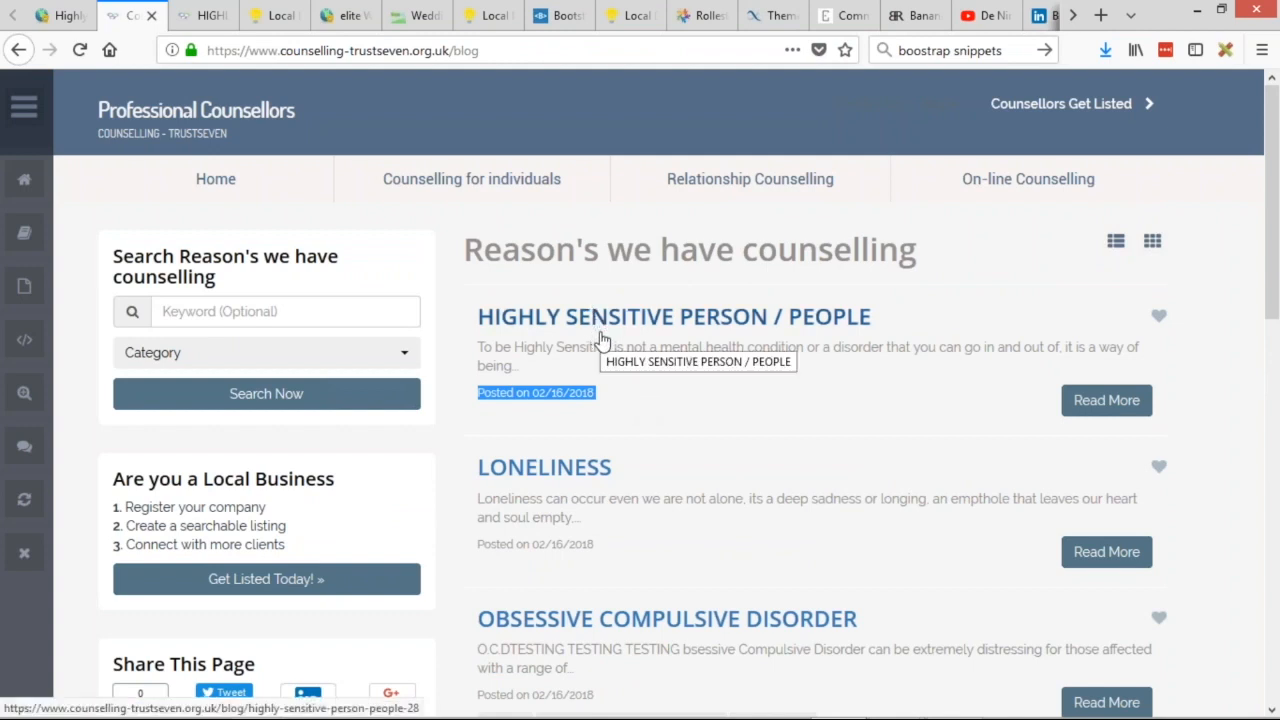
{"action": "scroll", "coordinate": [842, 336], "scroll_direction": "down", "scroll_amount": 1}
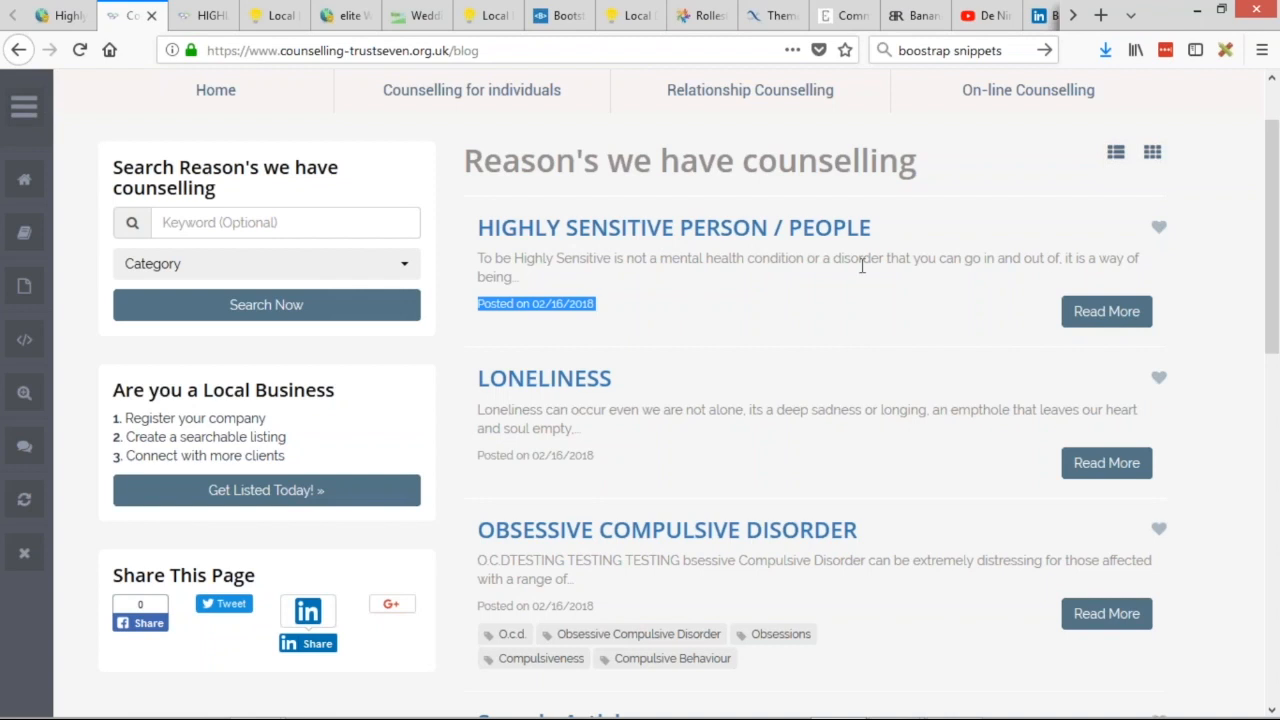
{"action": "left_click_drag", "start_coordinate": [523, 279], "coordinate": [480, 262]}
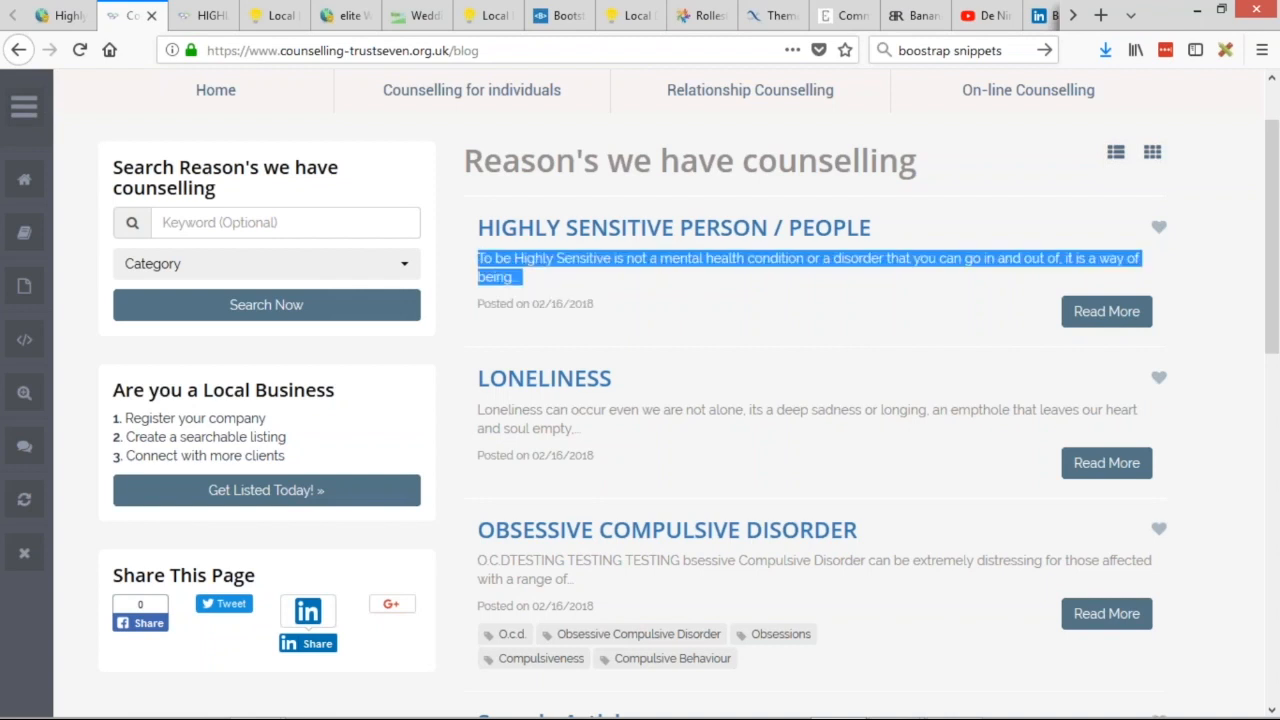
{"action": "left_click", "coordinate": [659, 263]}
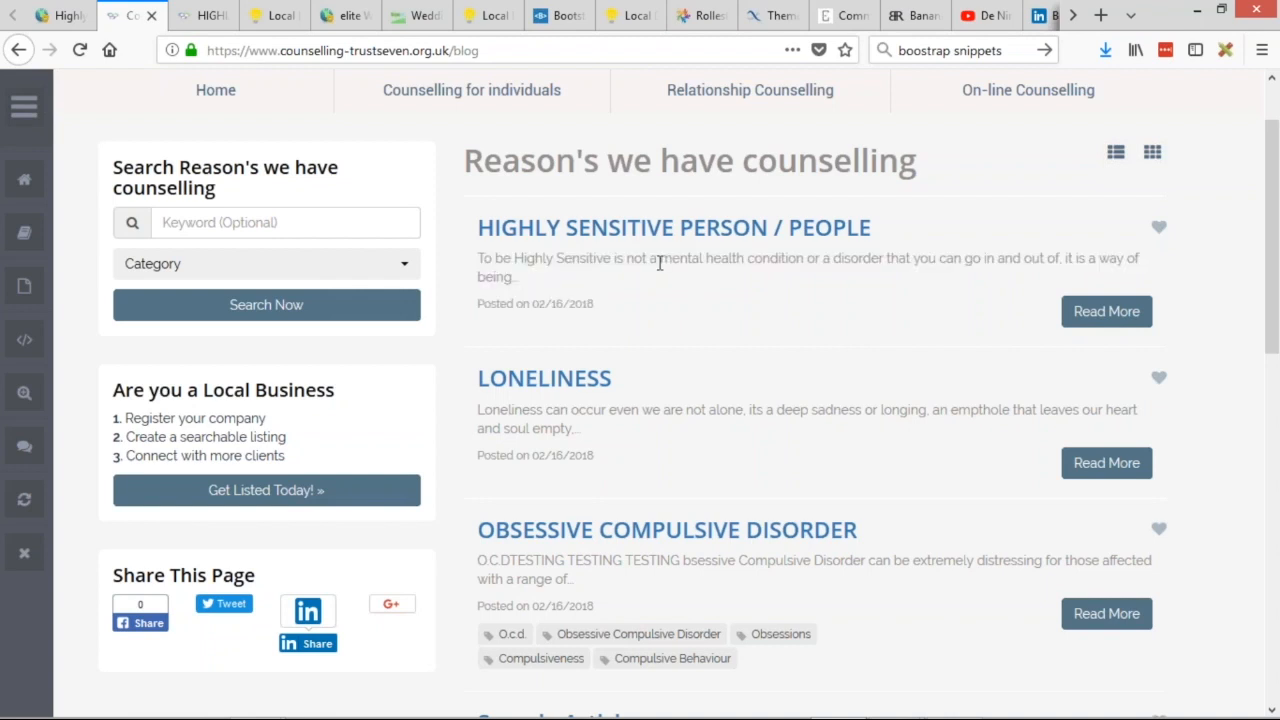
{"action": "left_click", "coordinate": [86, 20]}
Edit the What's concerning you? post type and scroll Search Results Design down to the Page Loop code.
{"action": "mouse_move", "coordinate": [60, 216]}
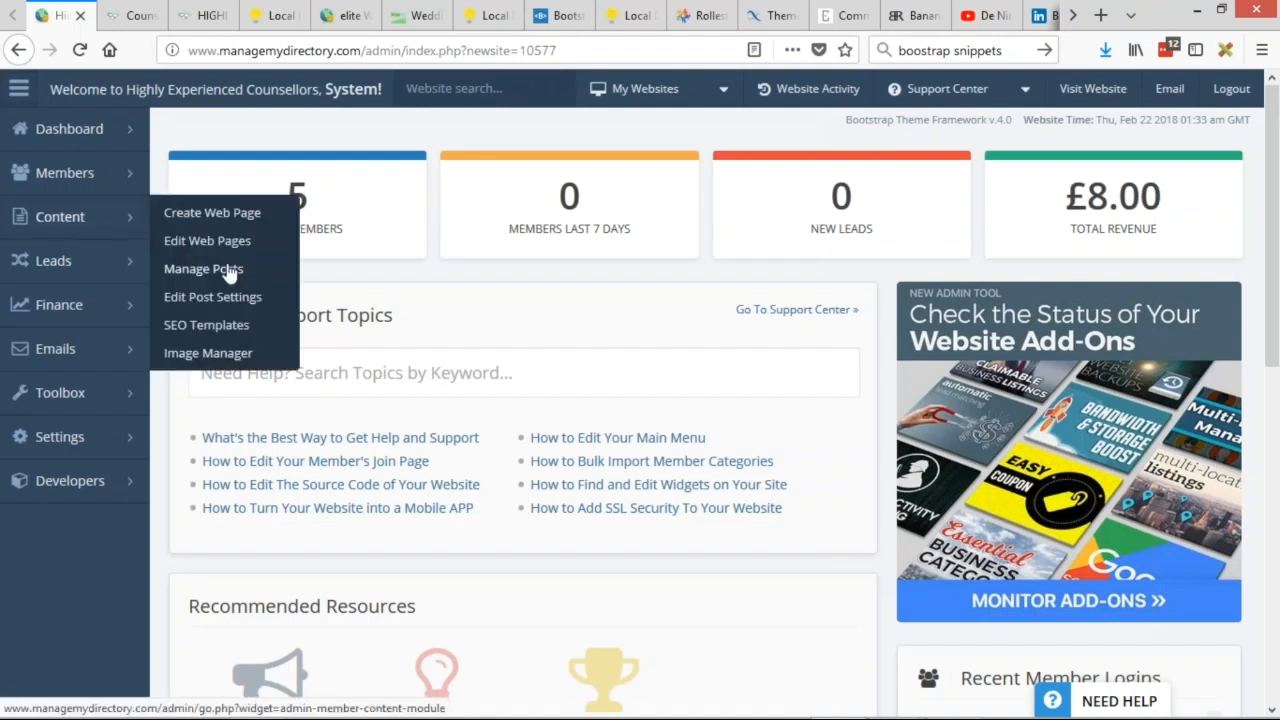
{"action": "left_click", "coordinate": [248, 300]}
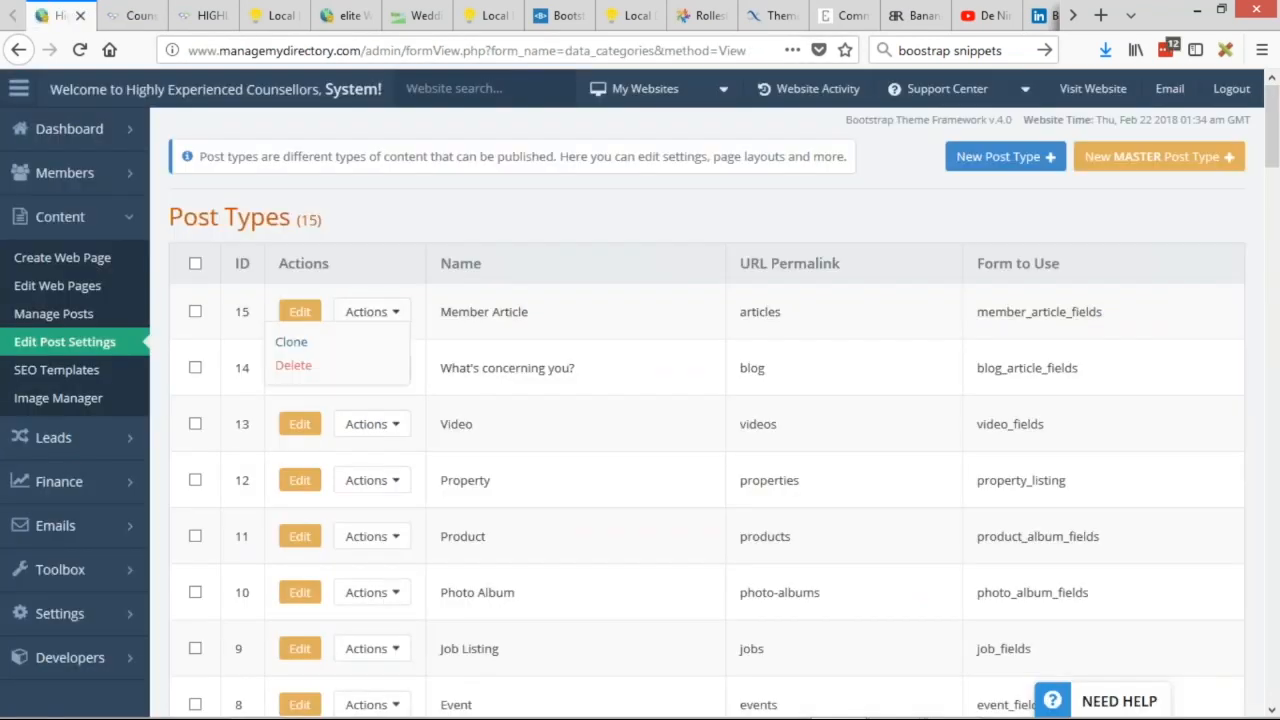
{"action": "left_click", "coordinate": [299, 368]}
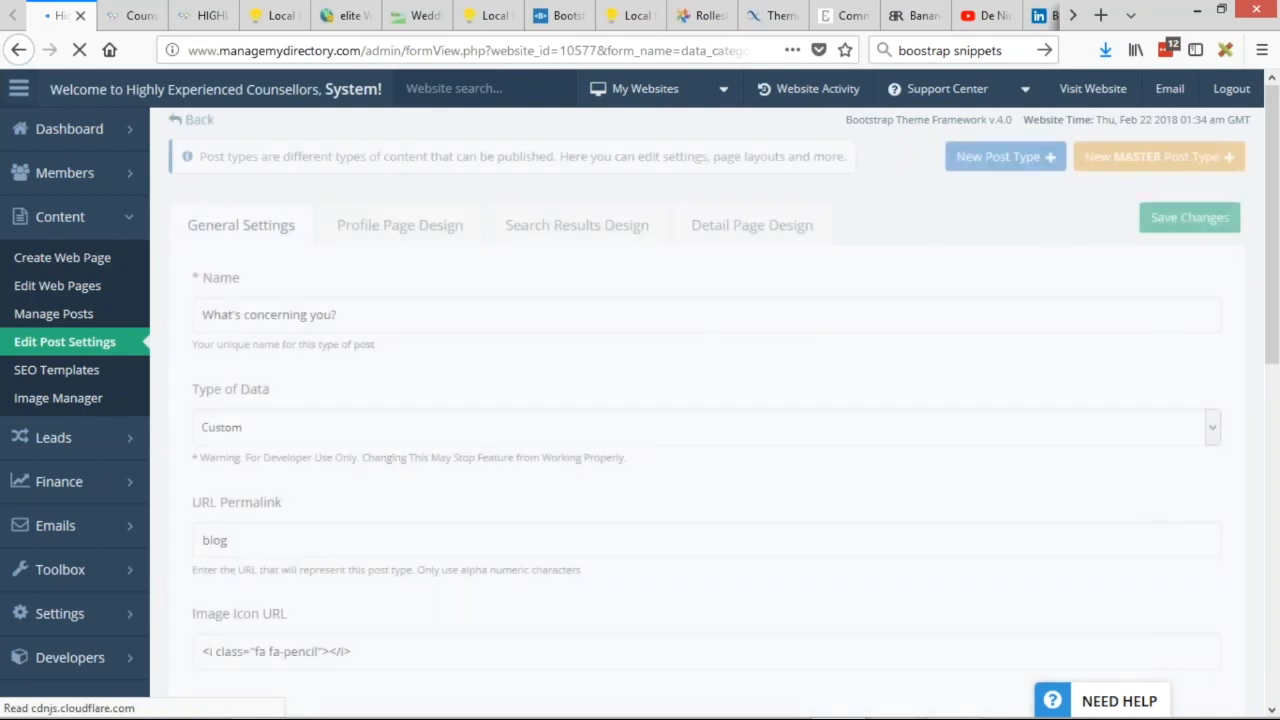
{"action": "left_click", "coordinate": [570, 230]}
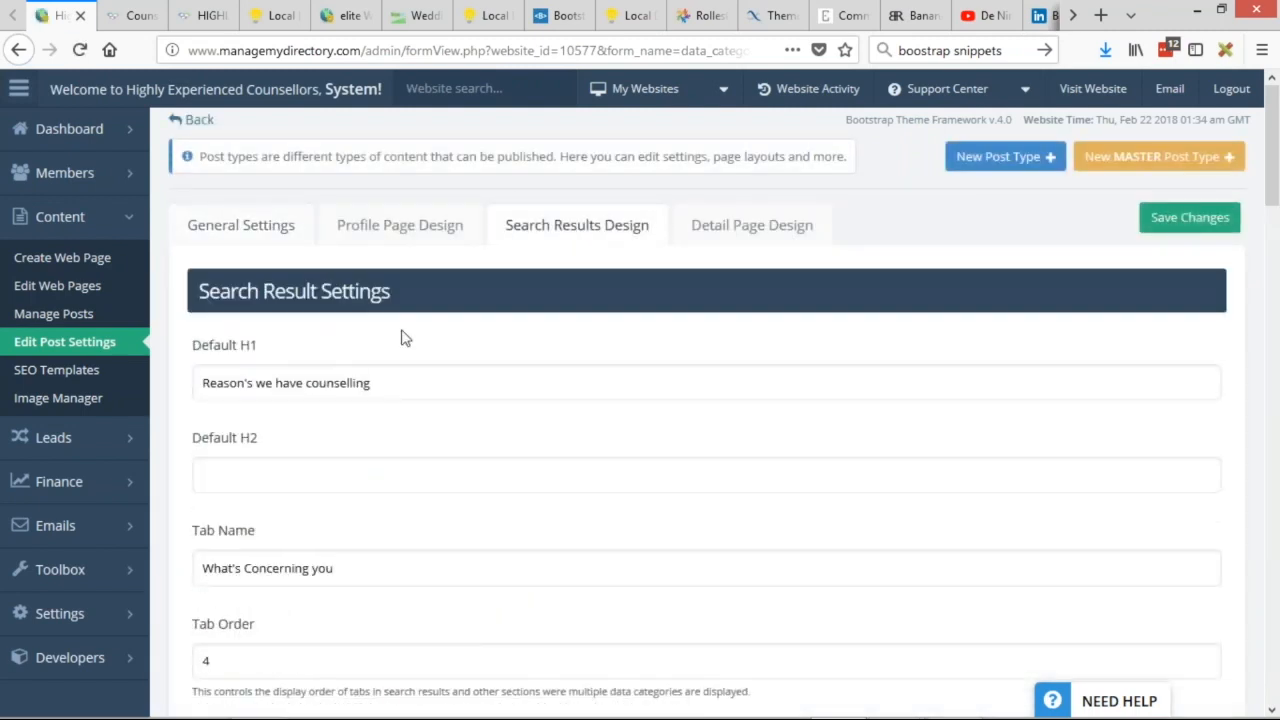
{"action": "scroll", "coordinate": [857, 229], "scroll_direction": "down", "scroll_amount": 2}
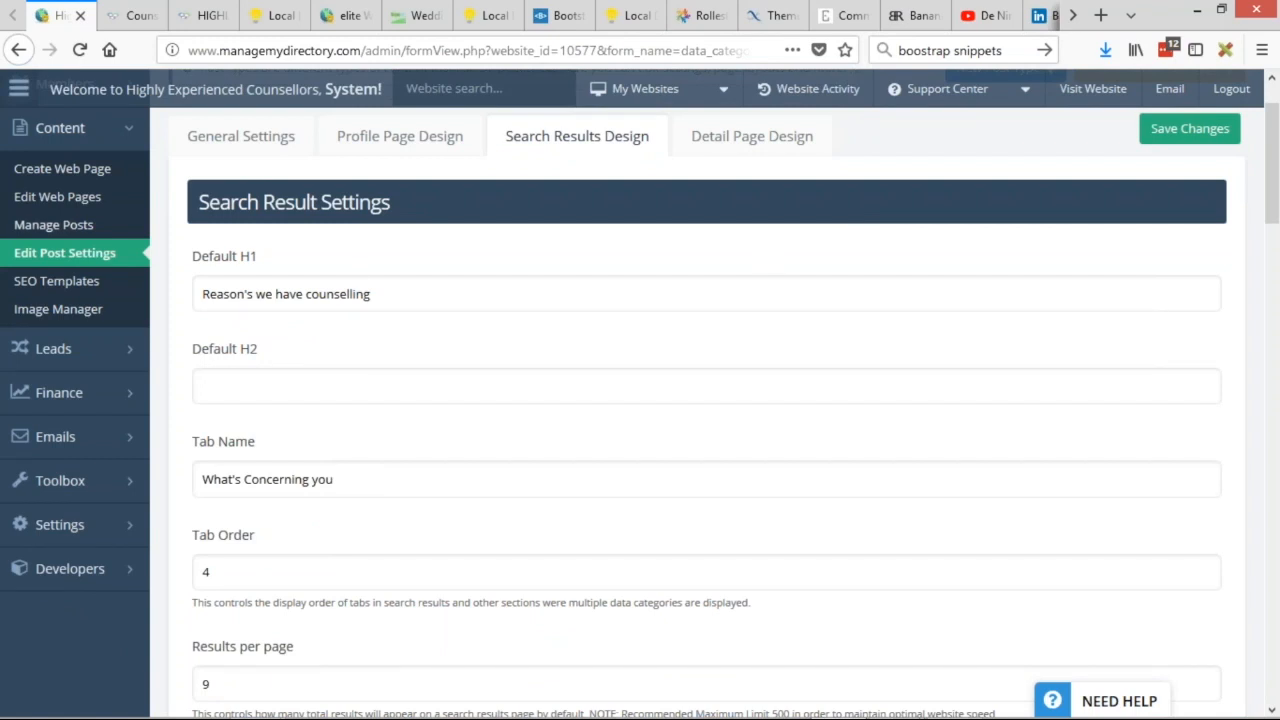
{"action": "scroll", "coordinate": [171, 215], "scroll_direction": "down", "scroll_amount": 5}
{"action": "scroll", "coordinate": [170, 215], "scroll_direction": "down", "scroll_amount": 8}
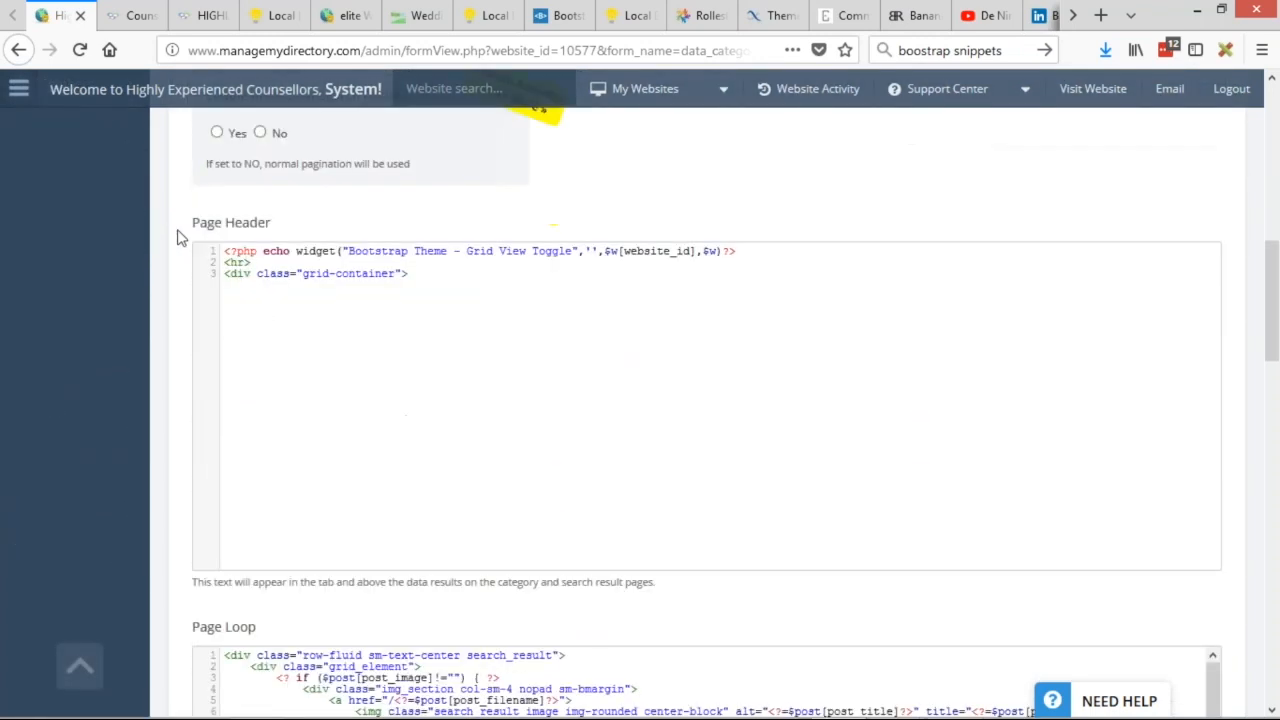
{"action": "scroll", "coordinate": [466, 362], "scroll_direction": "down", "scroll_amount": 4}
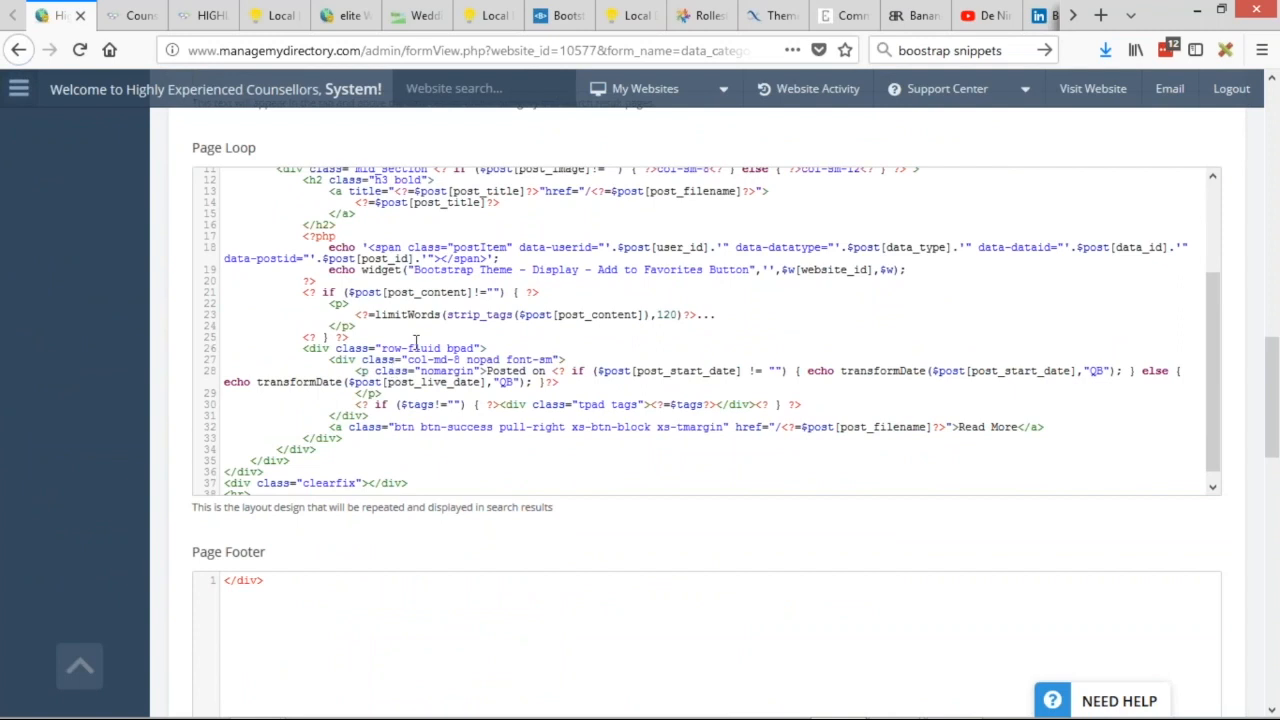
Raise the excerpt limitWords value in the Page Loop from 120 to 300.
{"action": "left_click", "coordinate": [504, 316], "text": "shift"}
{"action": "left_click", "coordinate": [592, 326]}
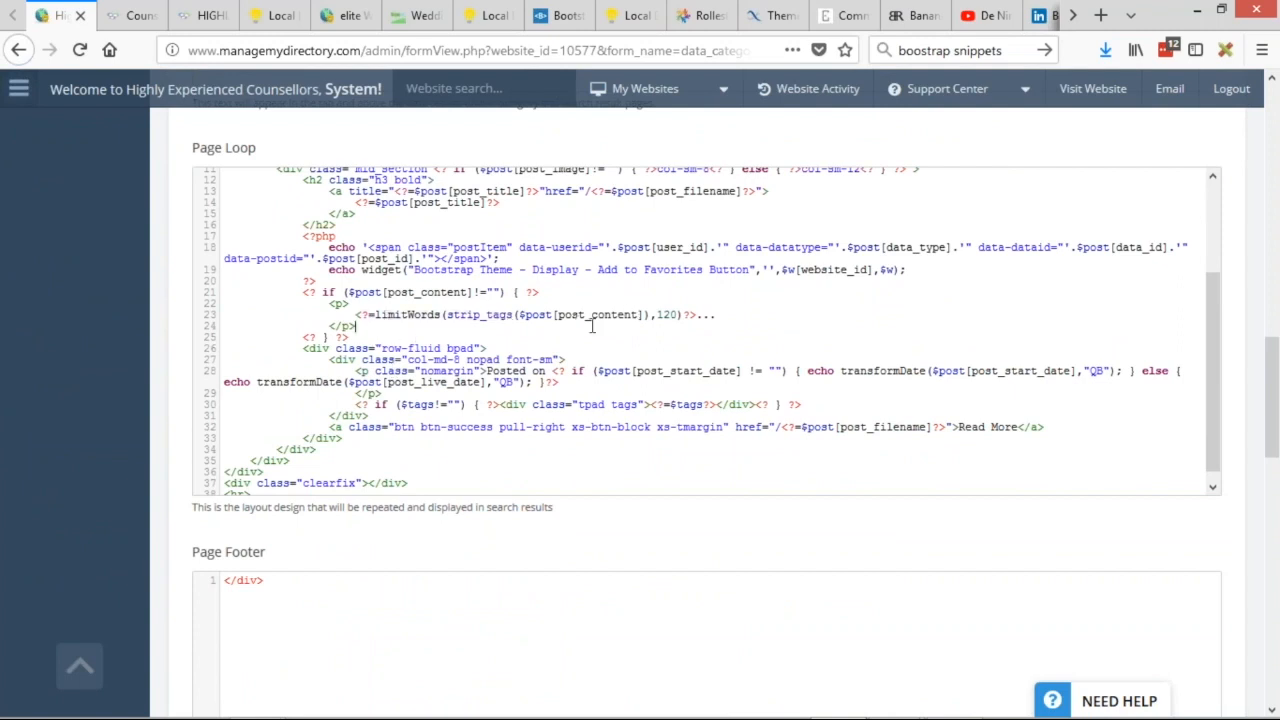
{"action": "double_click", "coordinate": [668, 316]}
{"action": "type", "text": "300"}
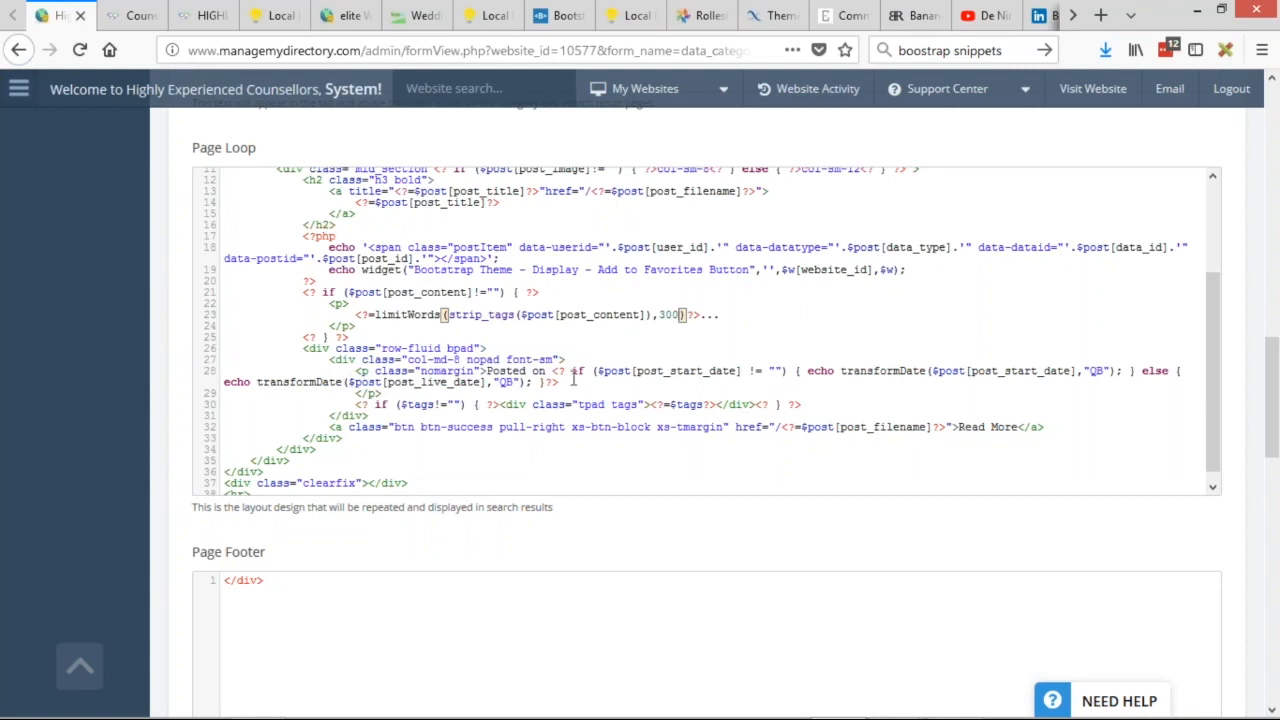
Delete the Posted on date line and its closing </p> from the Page Loop and save.
{"action": "left_click_drag", "start_coordinate": [573, 377], "coordinate": [415, 372]}
{"action": "left_click", "coordinate": [415, 372]}
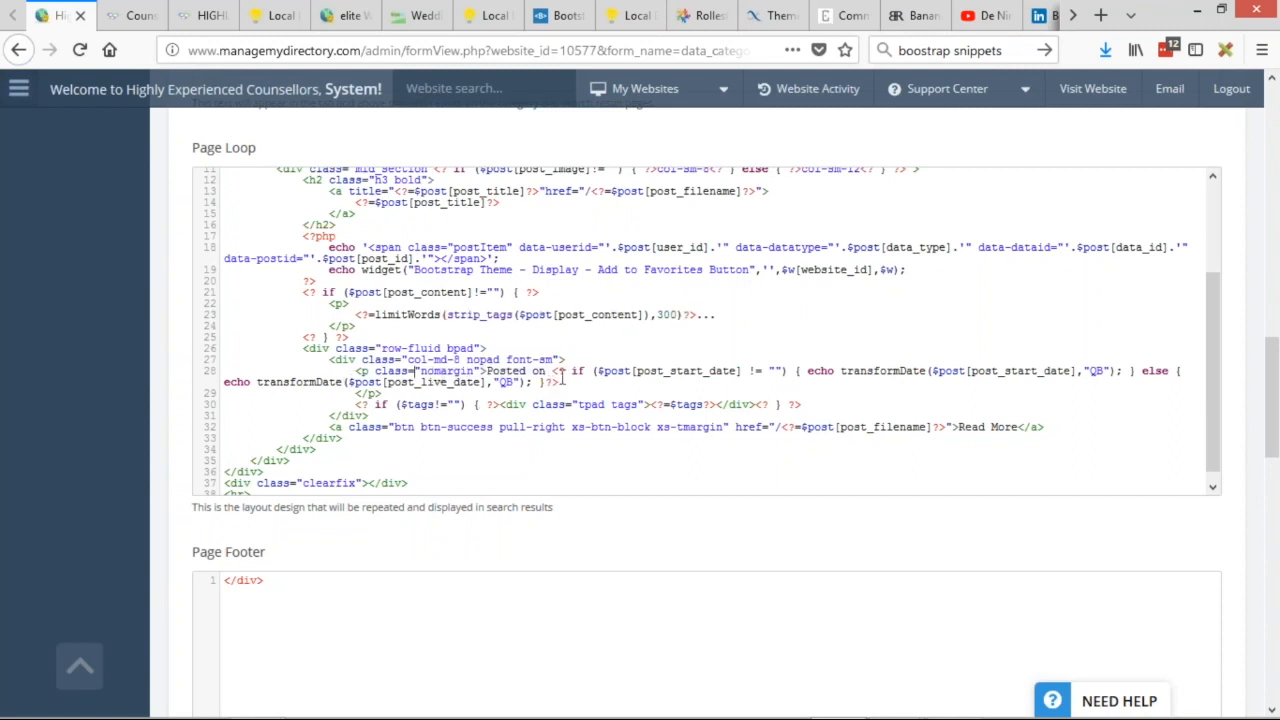
{"action": "left_click_drag", "start_coordinate": [510, 372], "coordinate": [148, 385]}
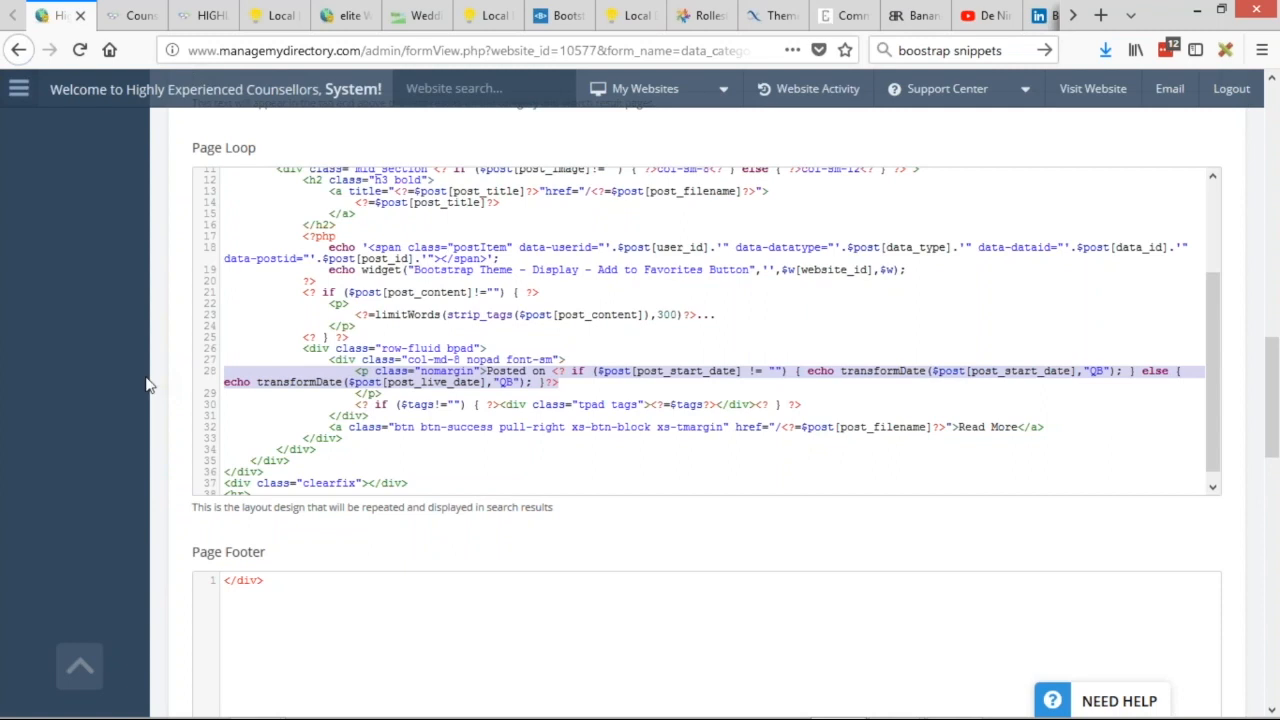
{"action": "key", "text": "BackSpace"}
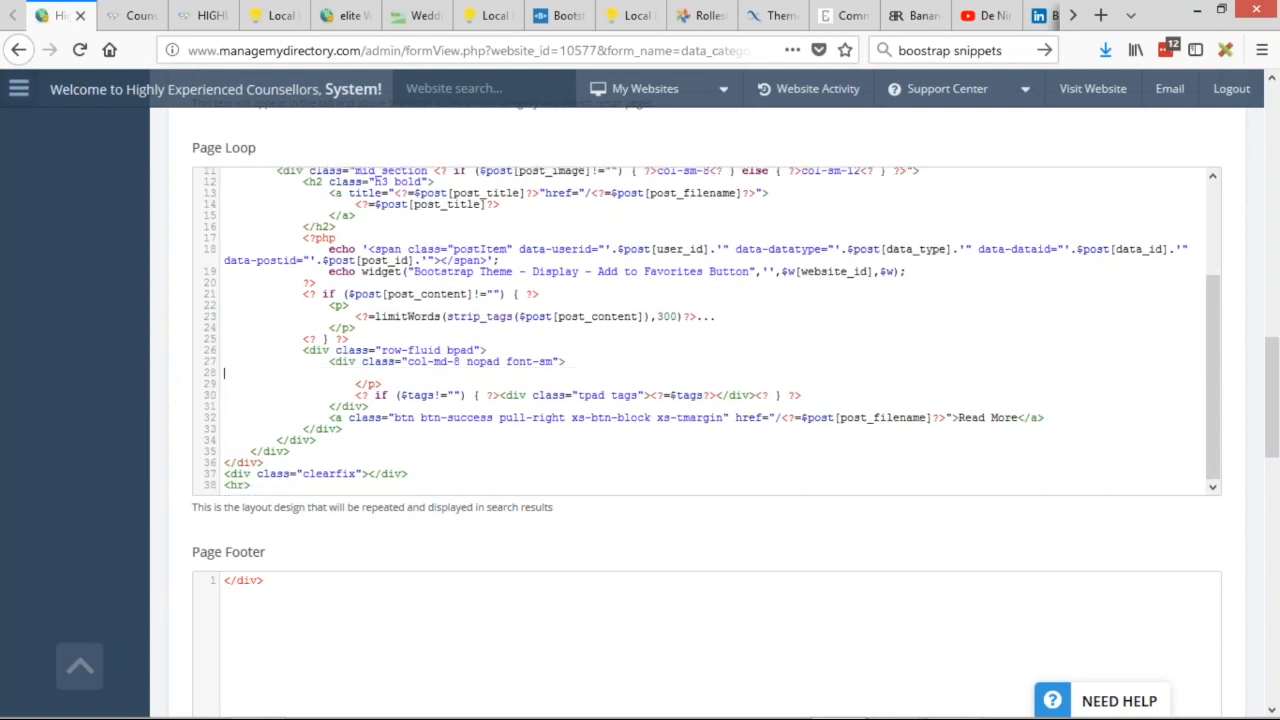
{"action": "left_click_drag", "start_coordinate": [383, 385], "coordinate": [224, 385]}
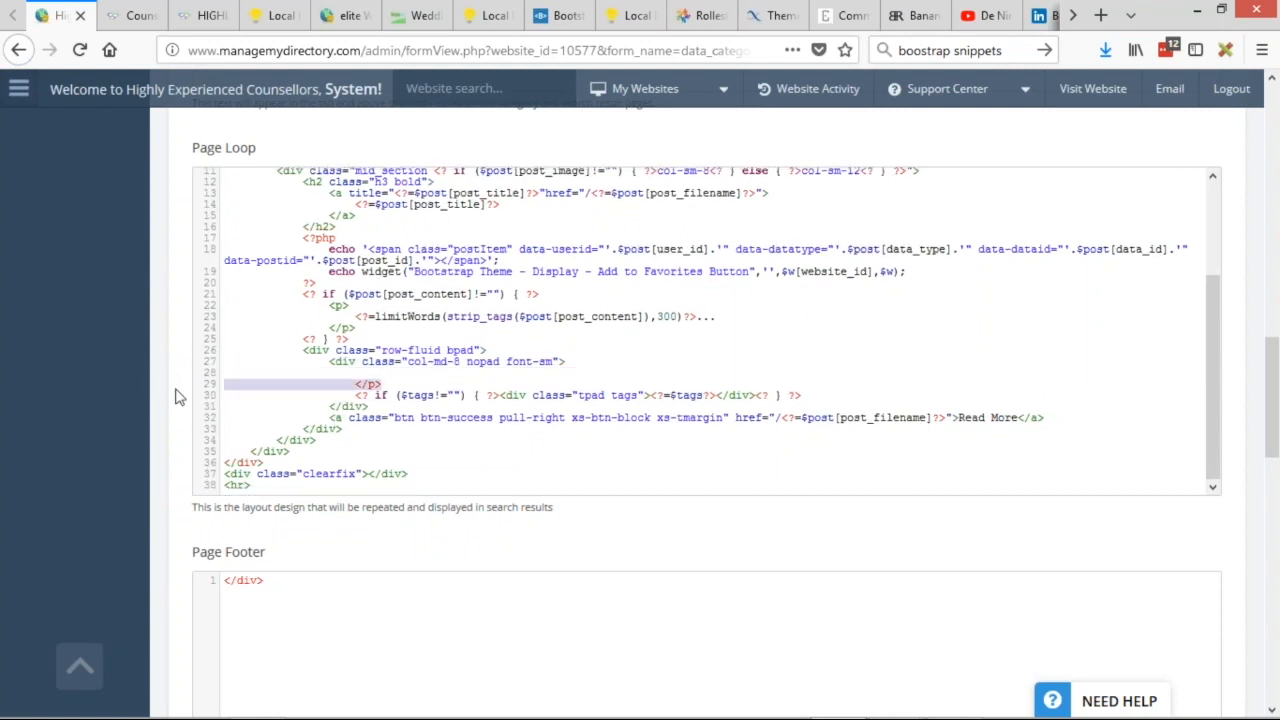
{"action": "key", "text": "BackSpace"}
{"action": "key", "text": "BackSpace"}
{"action": "key", "text": "BackSpace"}
{"action": "key", "text": "ctrl+s"}
{"action": "left_click", "coordinate": [122, 16]}
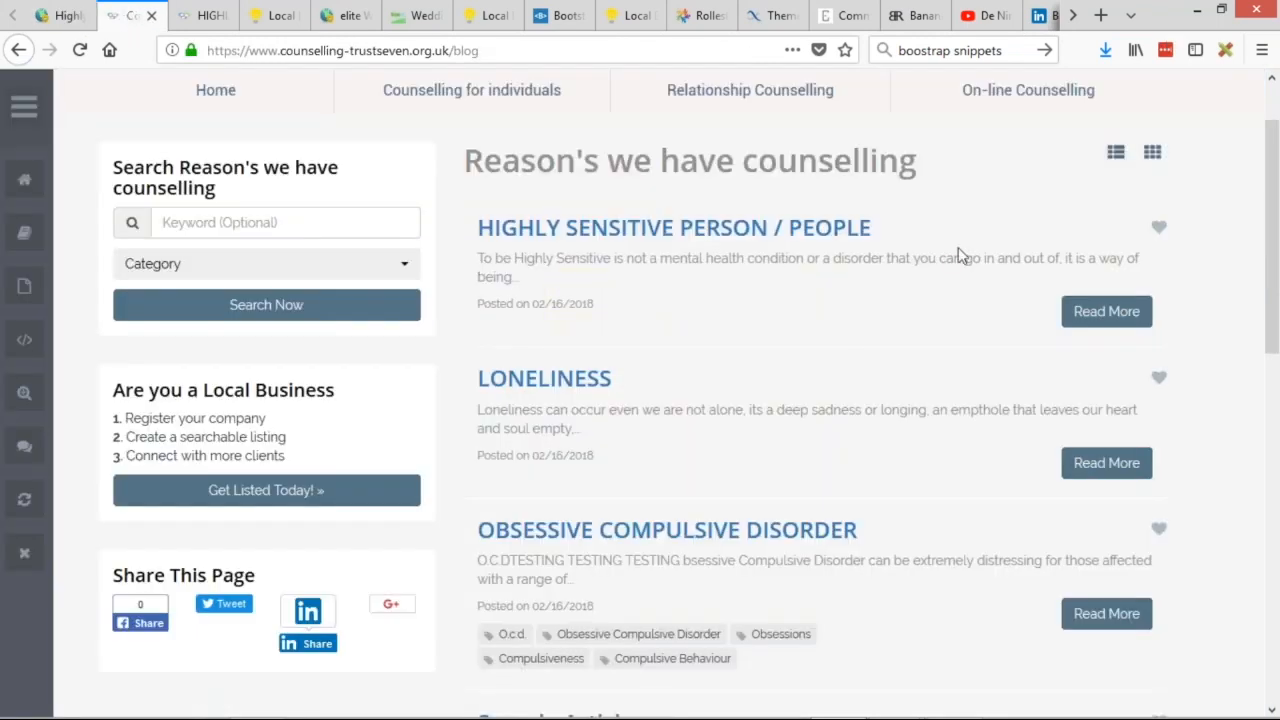
Reload the blog listing and check that the first excerpt is longer and shows no date.
{"action": "left_click", "coordinate": [80, 50]}
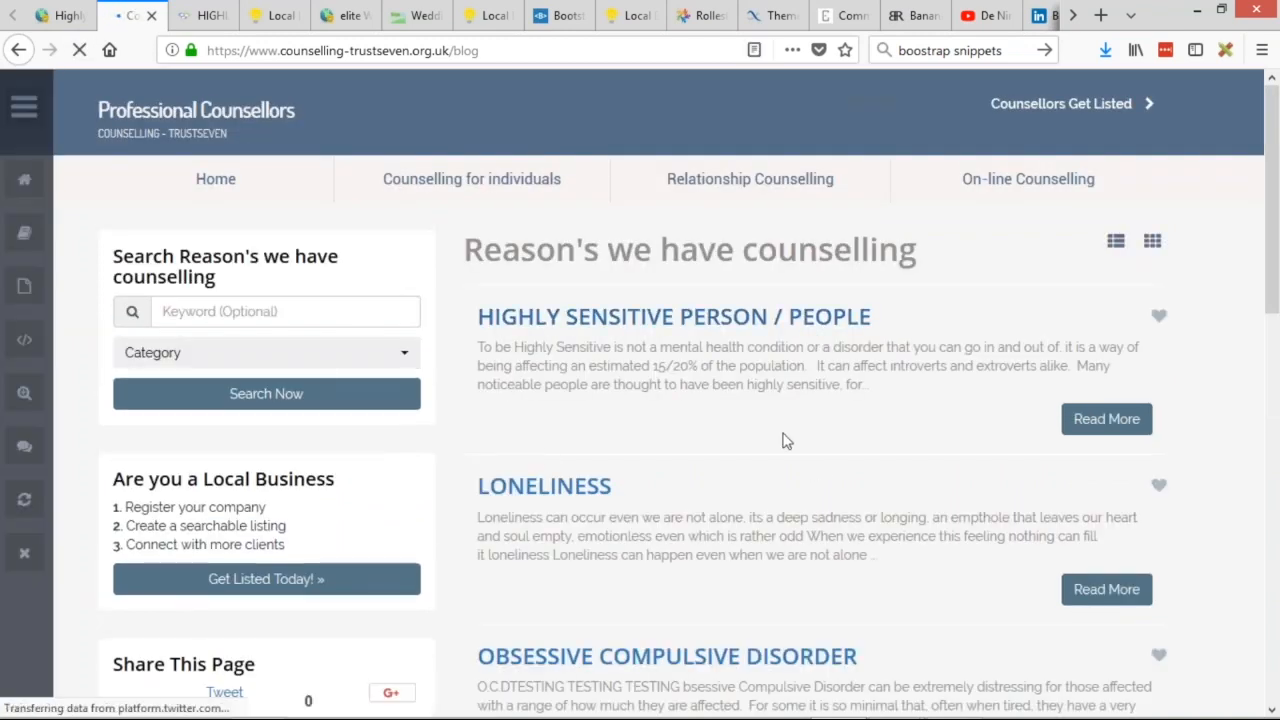
{"action": "left_click_drag", "start_coordinate": [874, 386], "coordinate": [834, 384]}
{"action": "left_click_drag", "start_coordinate": [737, 366], "coordinate": [728, 366]}
{"action": "mouse_move", "coordinate": [480, 347]}
{"action": "left_mouse_down"}
{"action": "mouse_move", "coordinate": [540, 385]}
{"action": "mouse_move", "coordinate": [826, 366]}
{"action": "mouse_move", "coordinate": [909, 400]}
{"action": "mouse_move", "coordinate": [495, 347]}
{"action": "left_mouse_up"}
{"action": "left_click", "coordinate": [845, 365]}
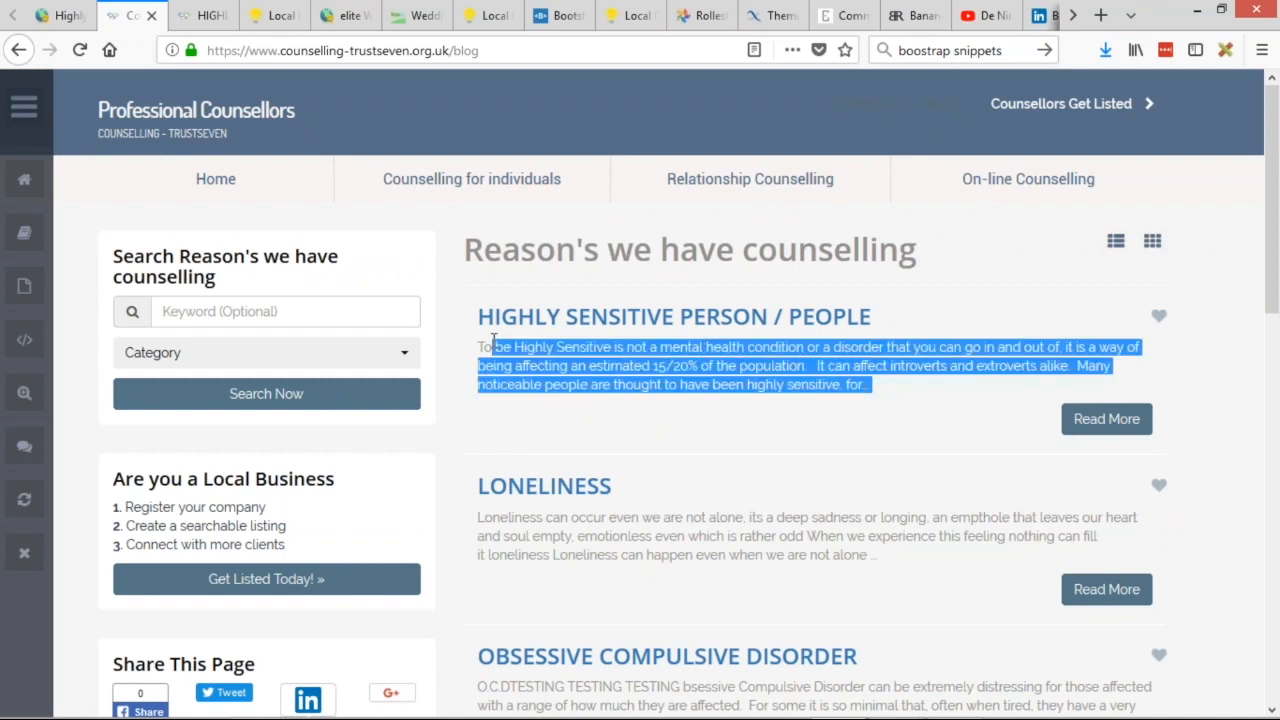
{"action": "left_click", "coordinate": [513, 346]}
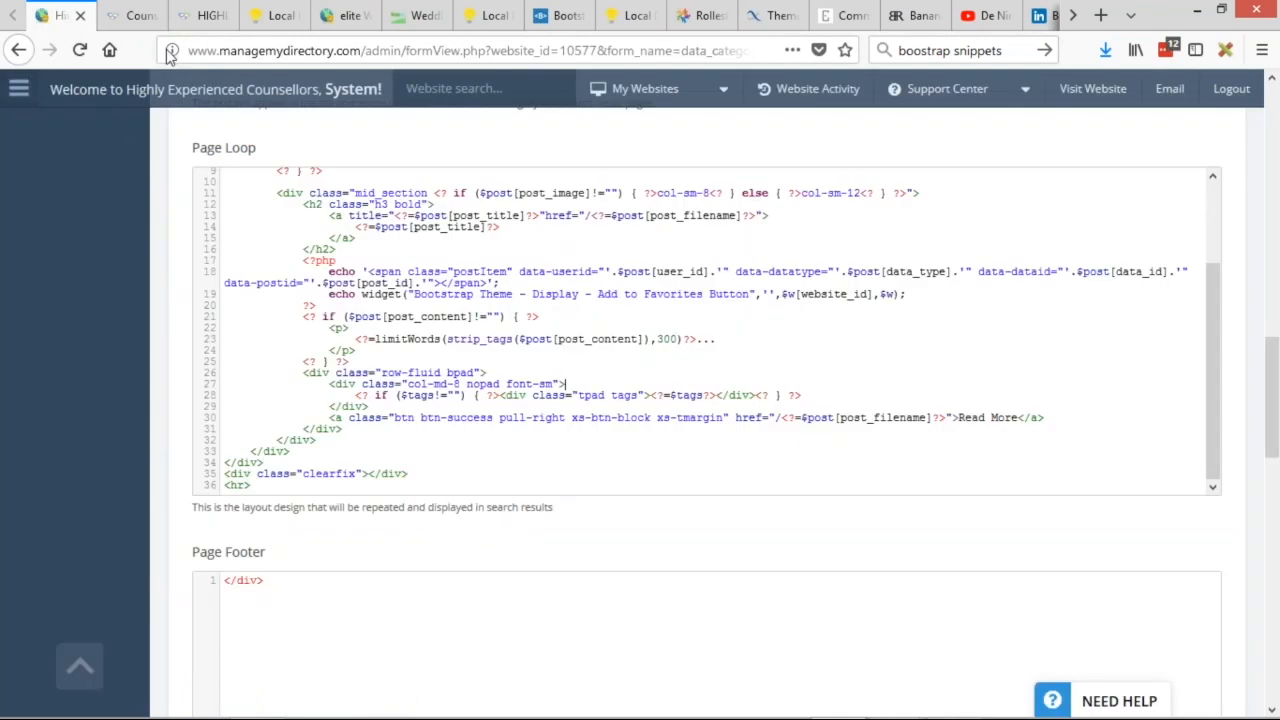
{"action": "left_click", "coordinate": [60, 15]}
Change the excerpt limit to 400 and cut the Posted on line from the Detail Page Design layout.
{"action": "type", "text": "4"}
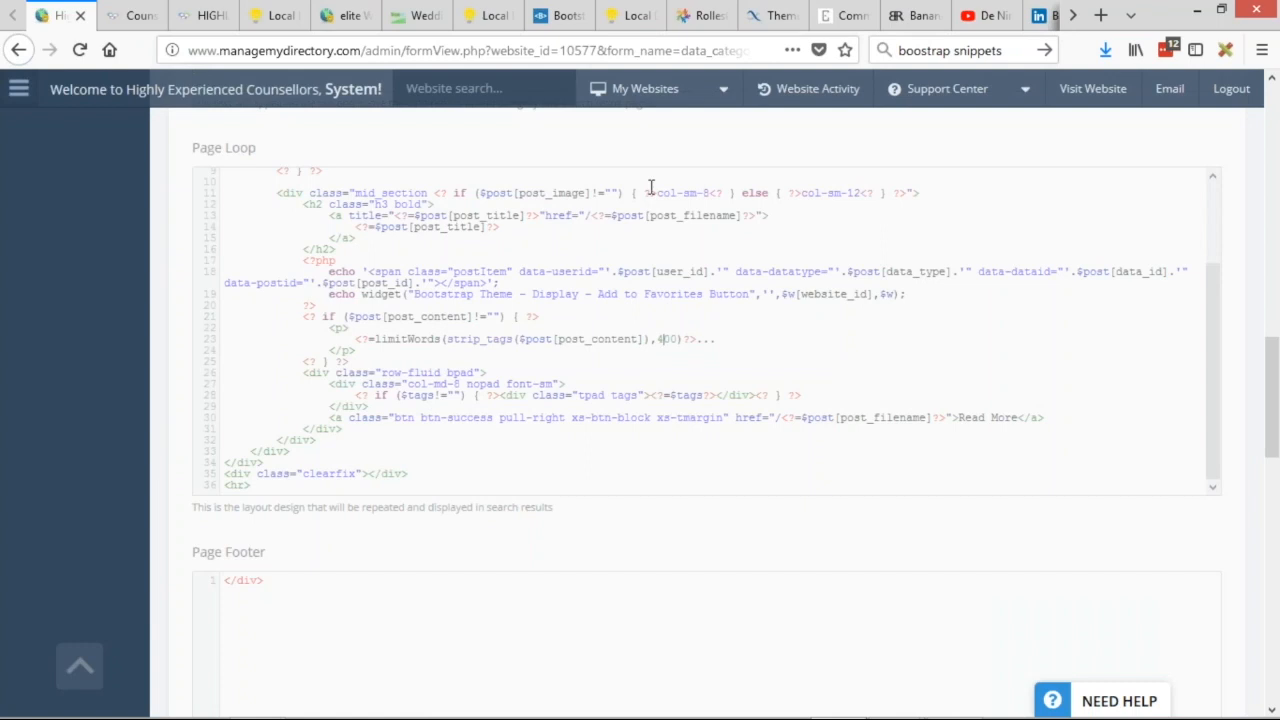
{"action": "scroll", "coordinate": [603, 290], "scroll_direction": "up", "scroll_amount": 15}
{"action": "left_click", "coordinate": [762, 230]}
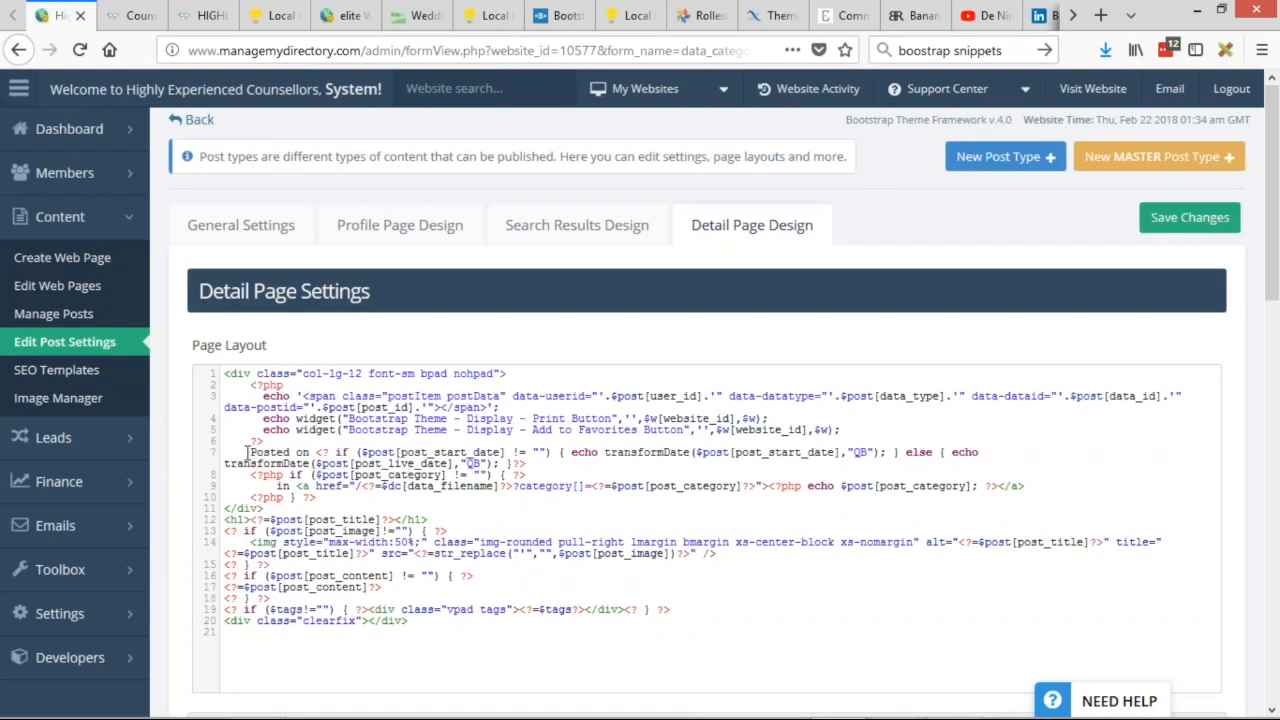
{"action": "left_click_drag", "start_coordinate": [244, 452], "coordinate": [555, 463]}
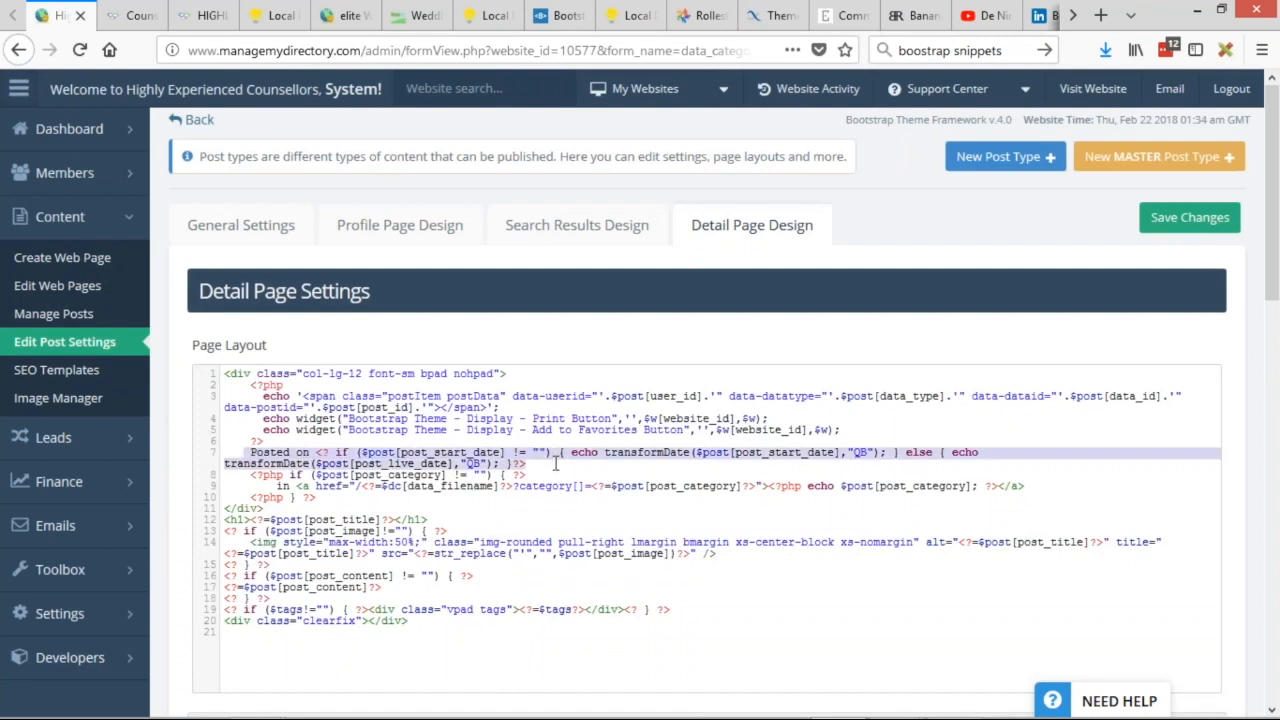
{"action": "key", "text": "ctrl+x"}
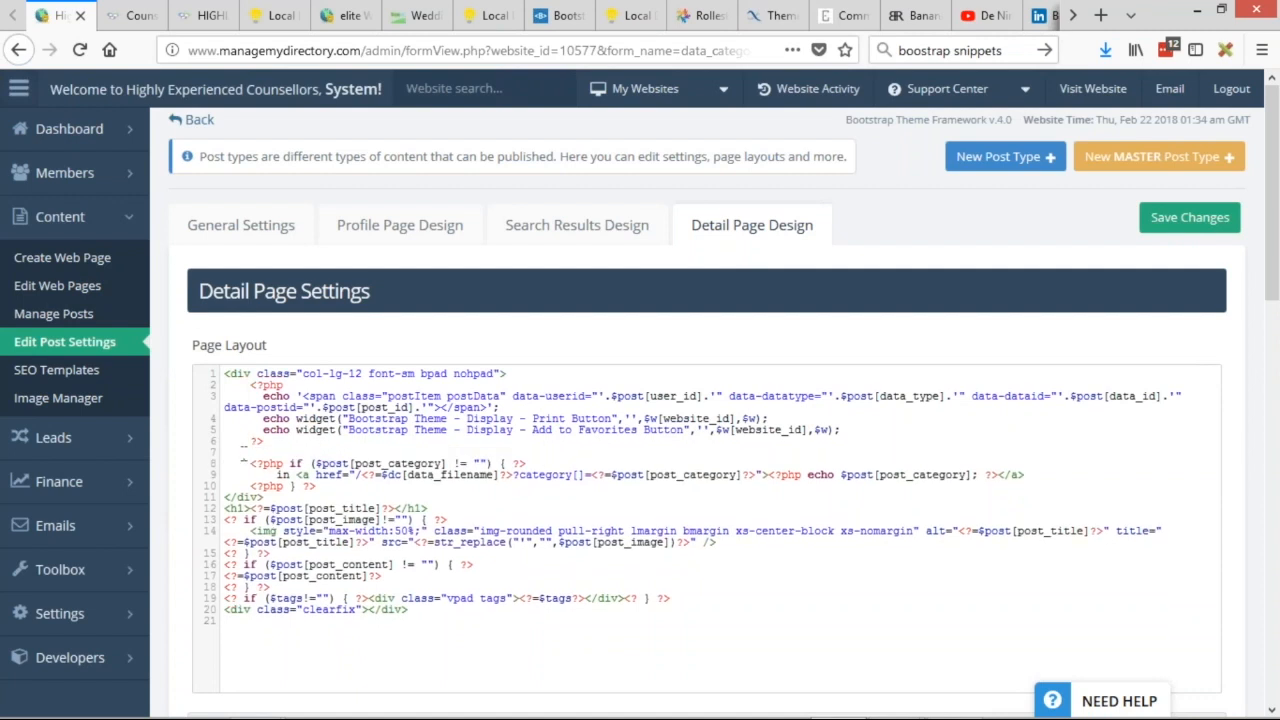
{"action": "key", "text": "BackSpace"}
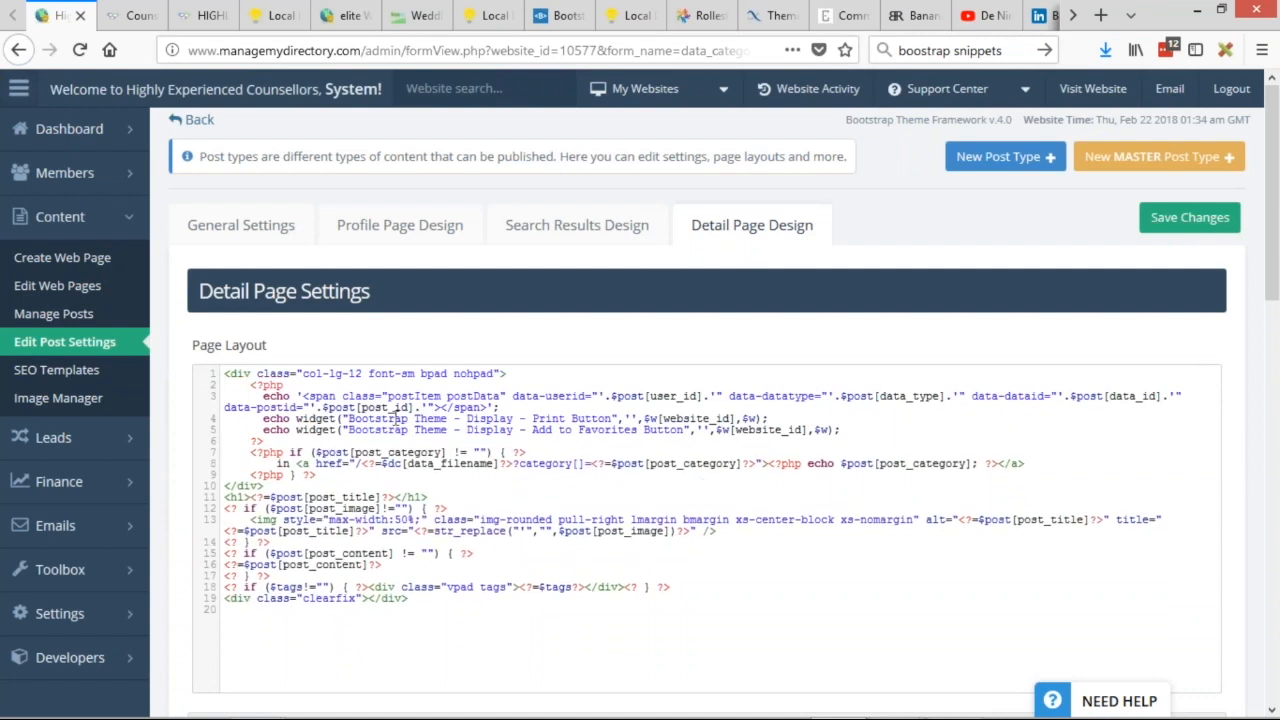
Open the Highly Sensitive Person post on the live blog and check its category line.
{"action": "left_click", "coordinate": [130, 15]}
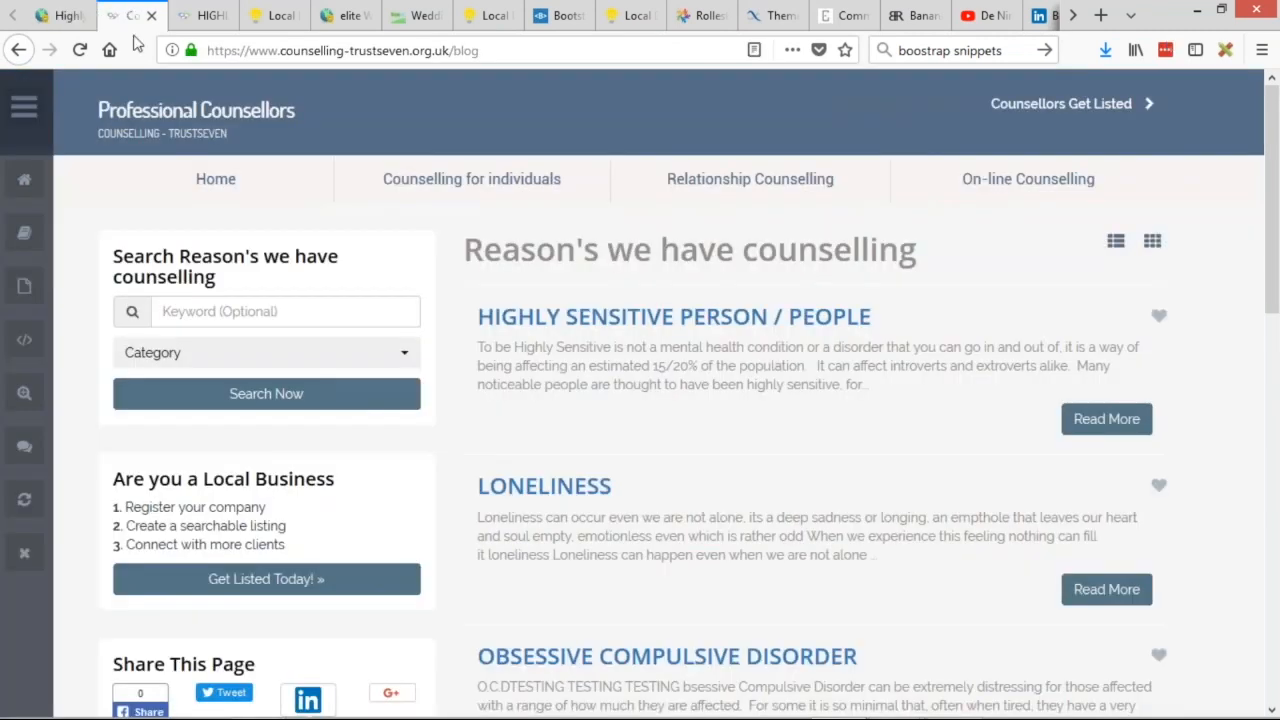
{"action": "left_click", "coordinate": [558, 318]}
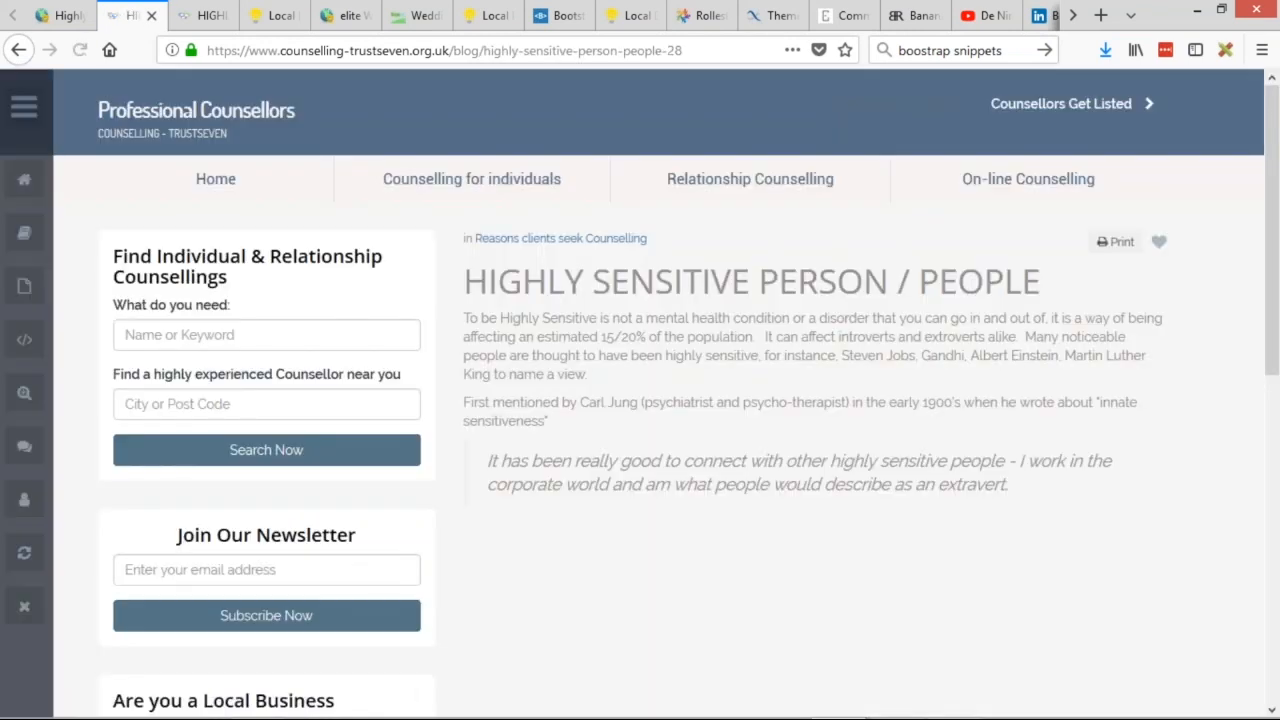
{"action": "left_click_drag", "start_coordinate": [476, 240], "coordinate": [648, 240]}
{"action": "key", "text": "ctrl+a"}
Delete the post_category link block (lines 7-9) from the Detail Page Design layout, leaving 17 lines.
{"action": "left_click", "coordinate": [470, 240]}
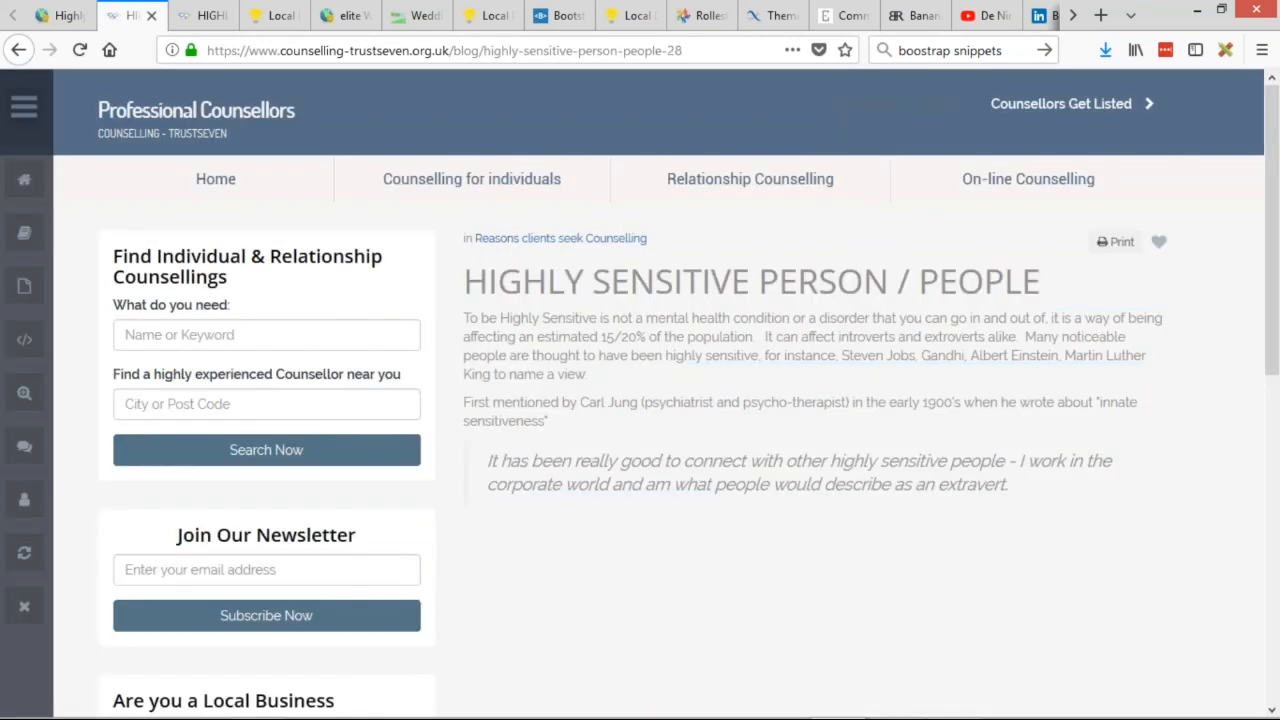
{"action": "left_click", "coordinate": [45, 17]}
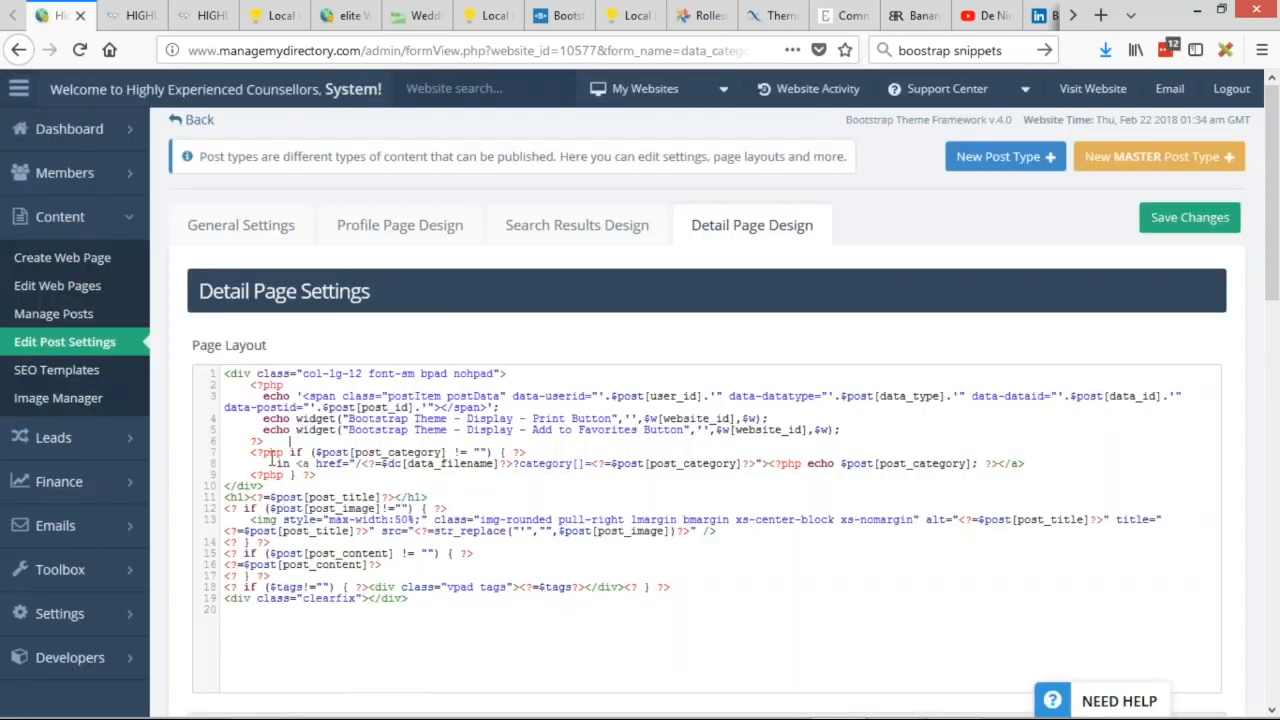
{"action": "left_click_drag", "start_coordinate": [317, 476], "coordinate": [222, 455]}
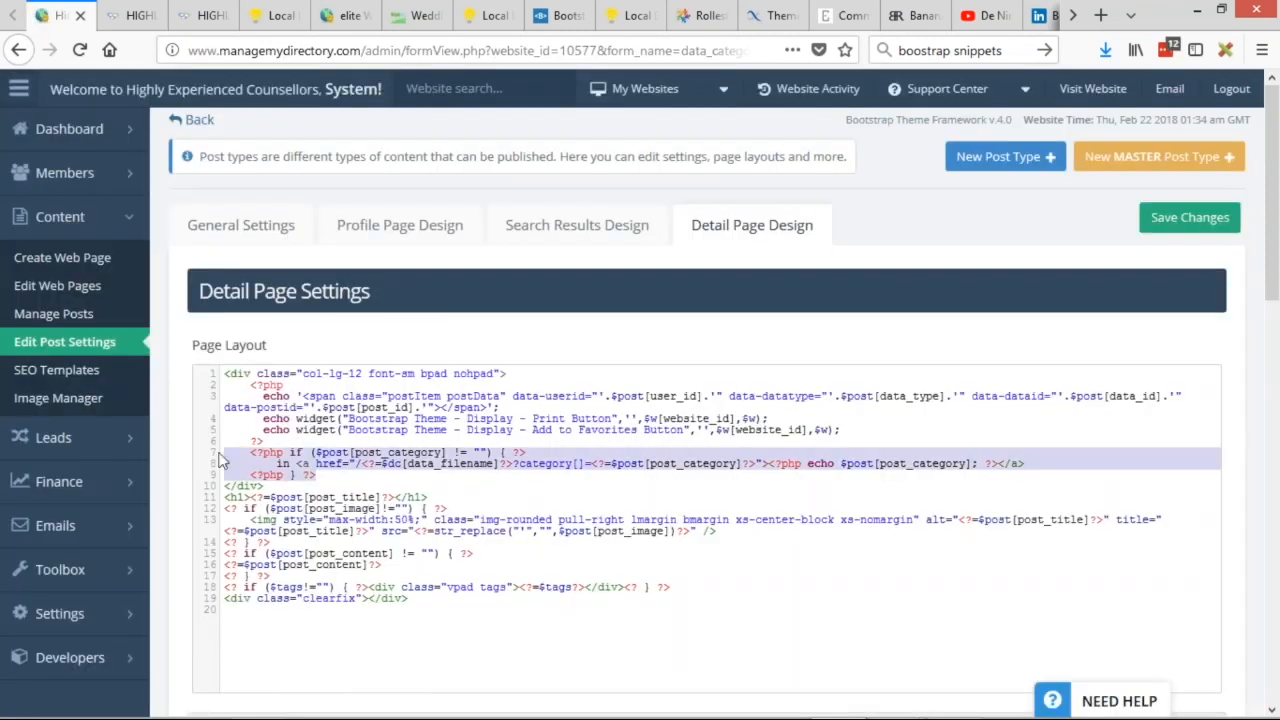
{"action": "key", "text": "ctrl+x"}
{"action": "key", "text": "BackSpace"}
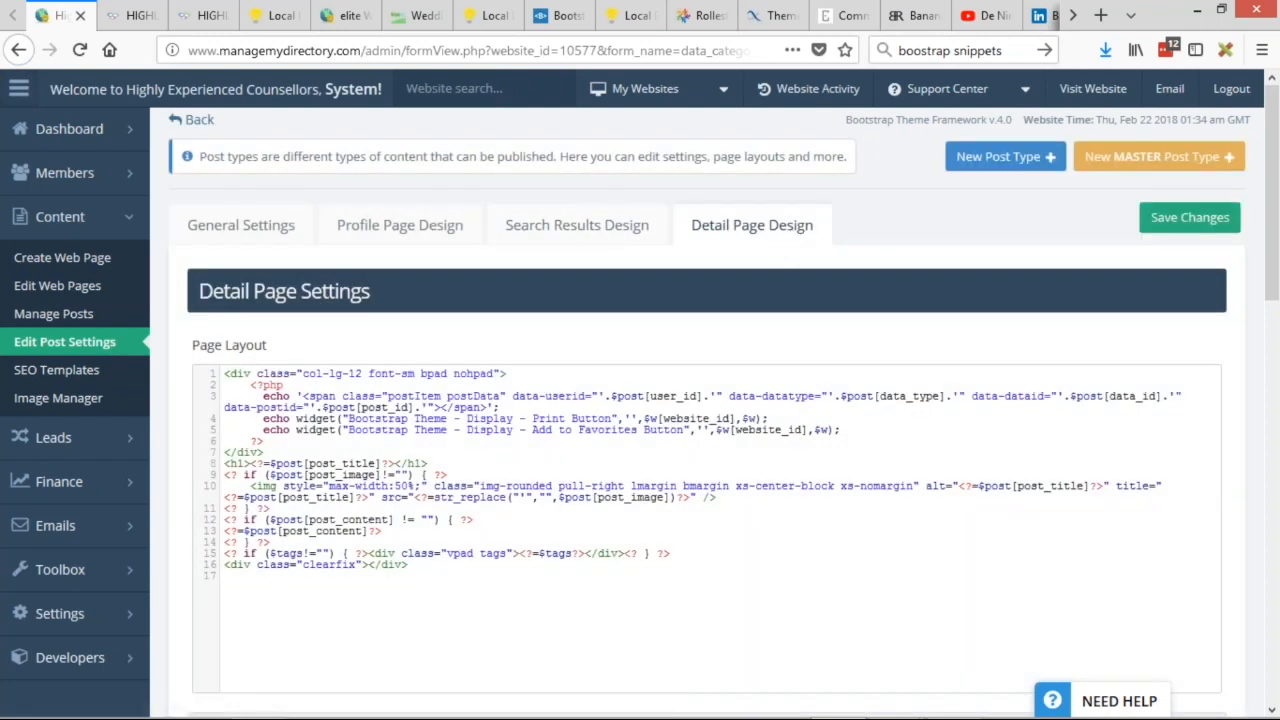
{"action": "scroll", "coordinate": [523, 342], "scroll_direction": "down", "scroll_amount": 2}
Restore the Blog Article default code, then reload the Highly Sensitive Person post on the live site.
{"action": "scroll", "coordinate": [523, 342], "scroll_direction": "down", "scroll_amount": 5}
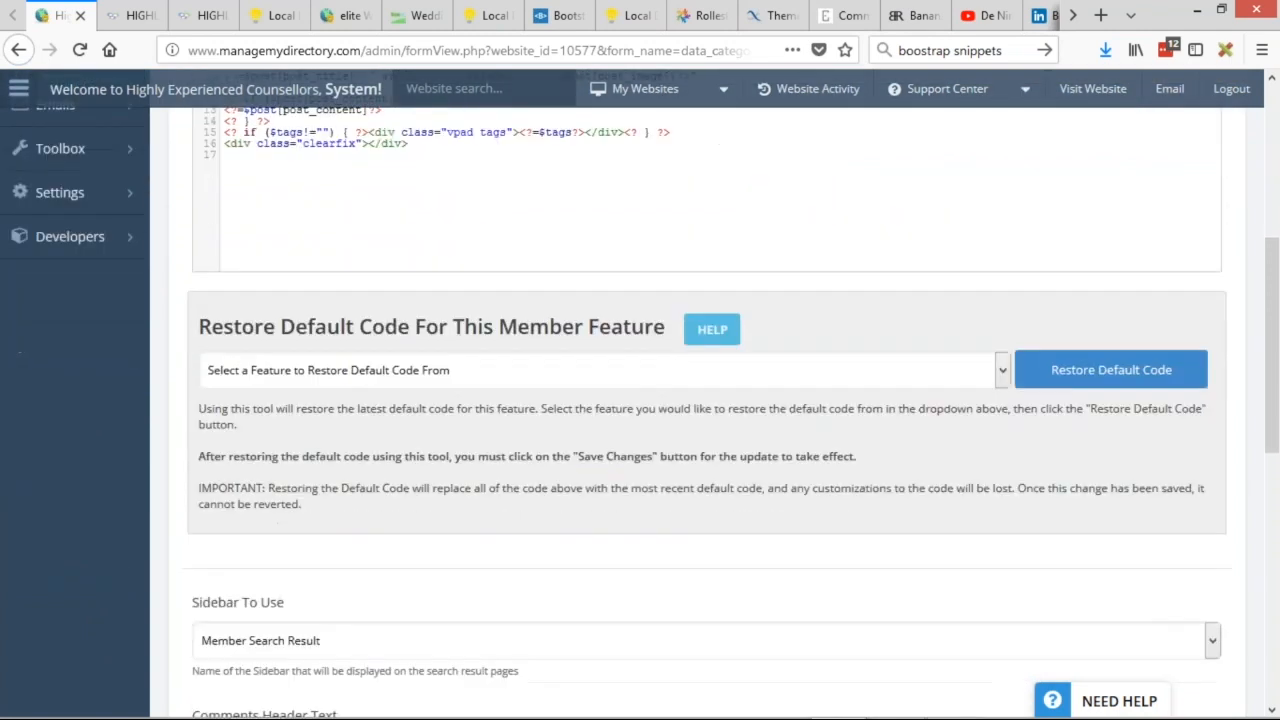
{"action": "left_click_drag", "start_coordinate": [200, 300], "coordinate": [592, 287]}
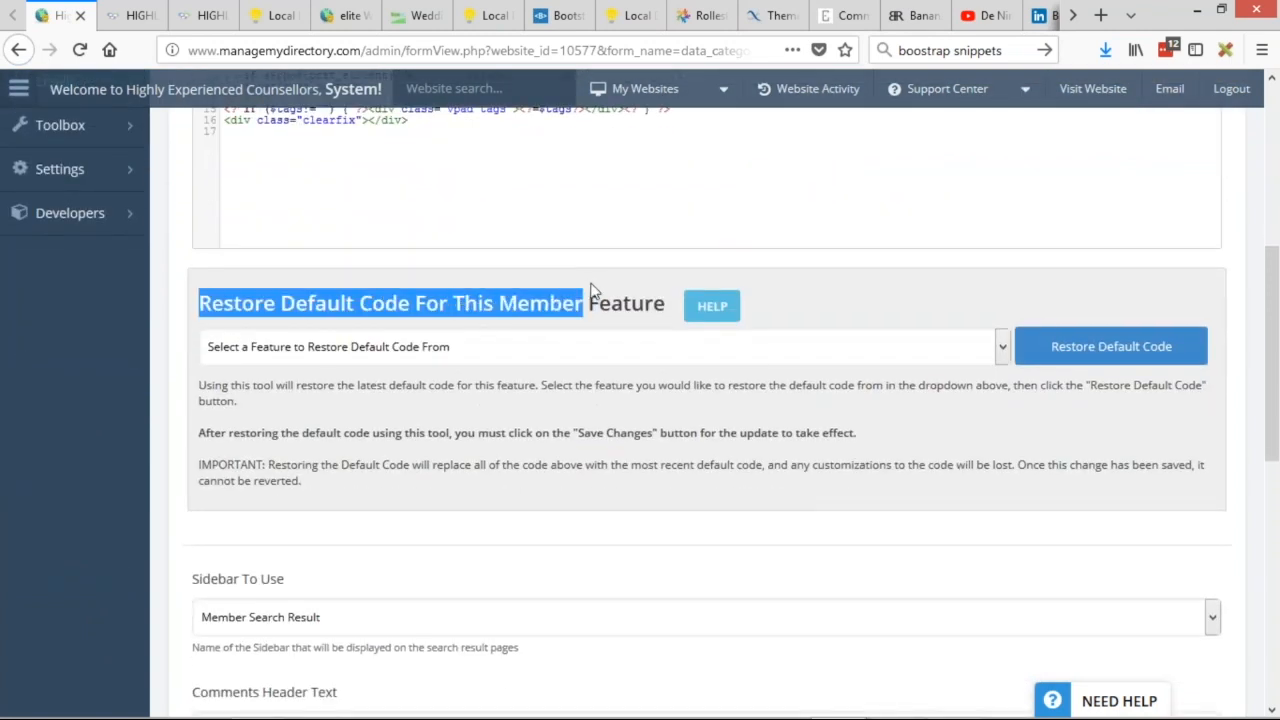
{"action": "left_click", "coordinate": [210, 300]}
{"action": "left_click", "coordinate": [303, 350]}
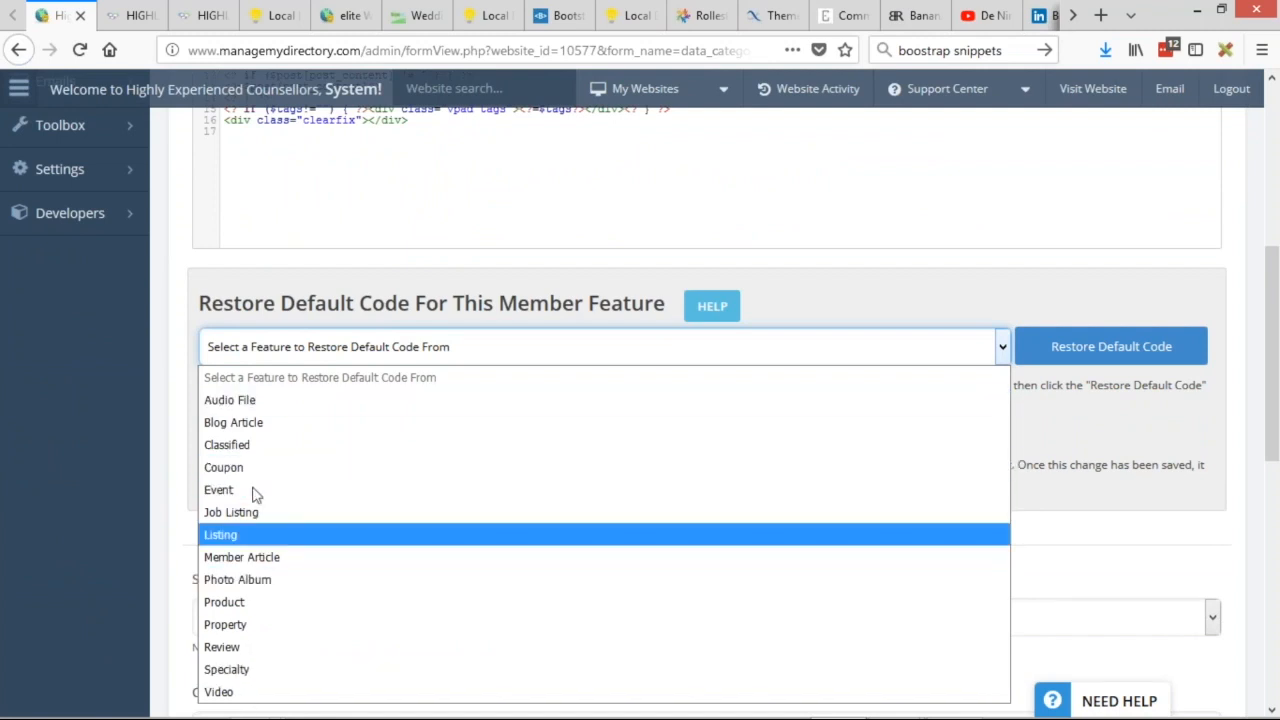
{"action": "left_click", "coordinate": [232, 424]}
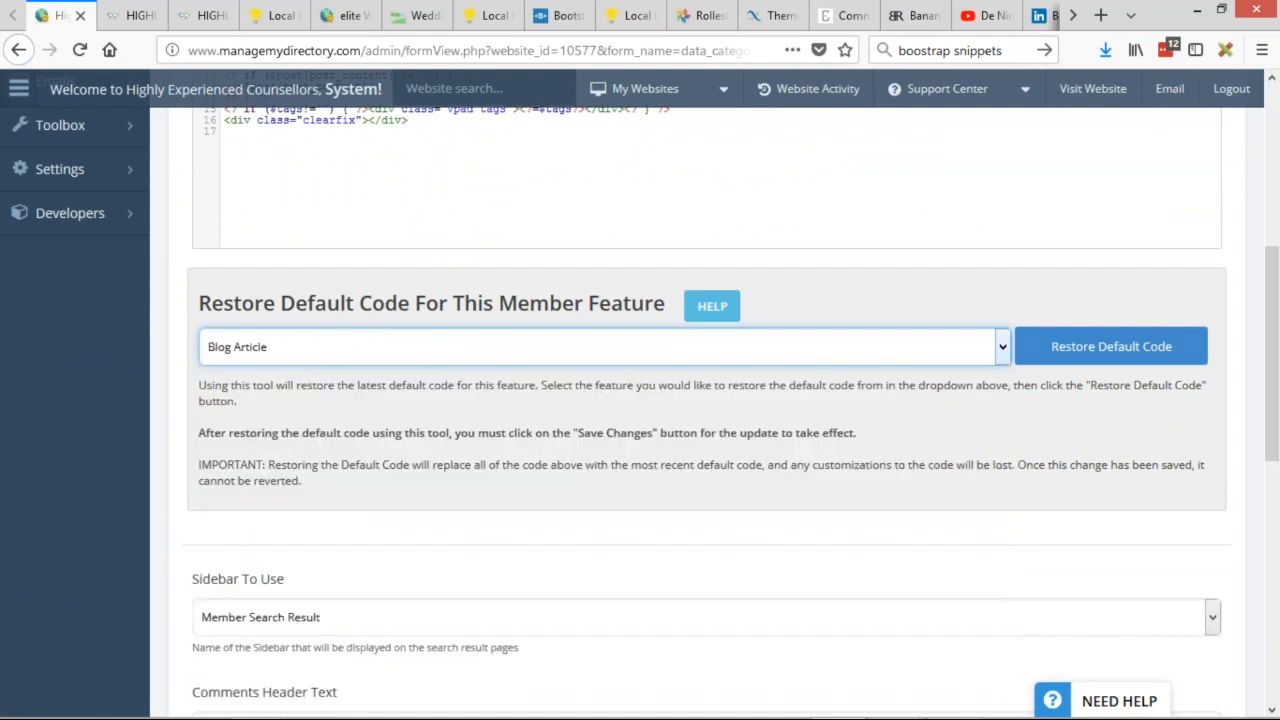
{"action": "left_click", "coordinate": [1131, 355]}
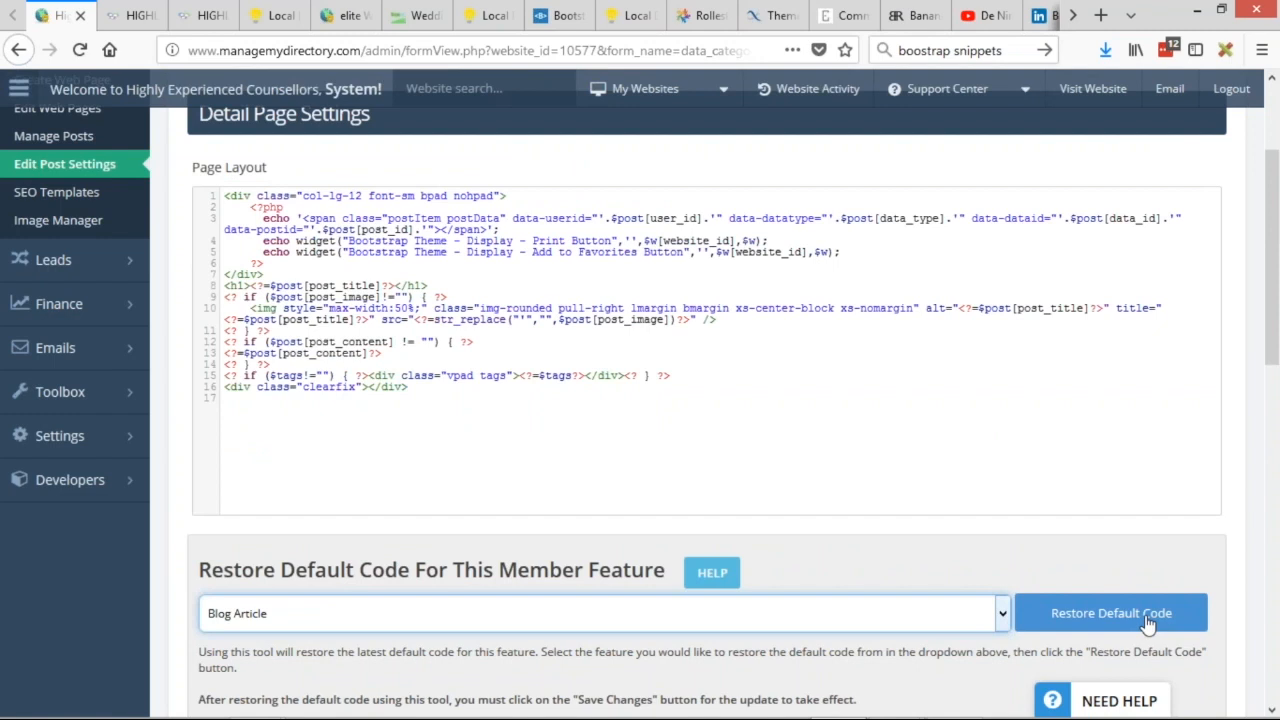
{"action": "left_click", "coordinate": [594, 399]}
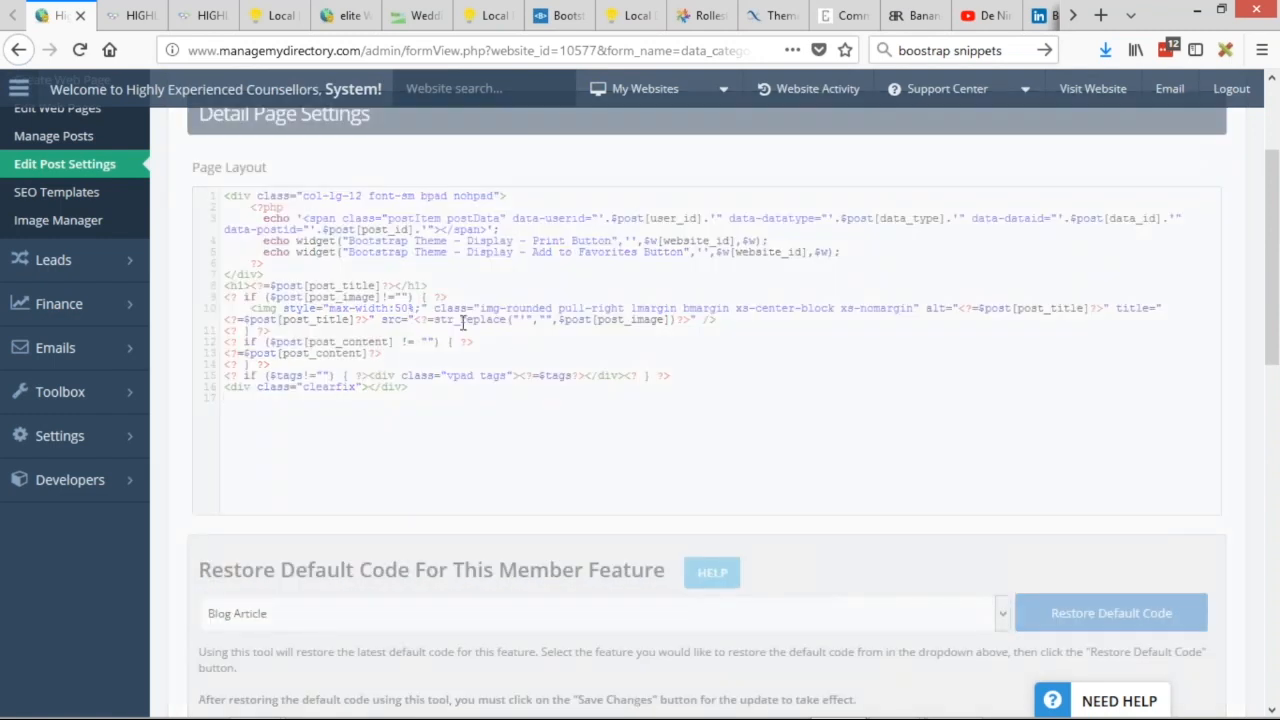
{"action": "left_click", "coordinate": [196, 16]}
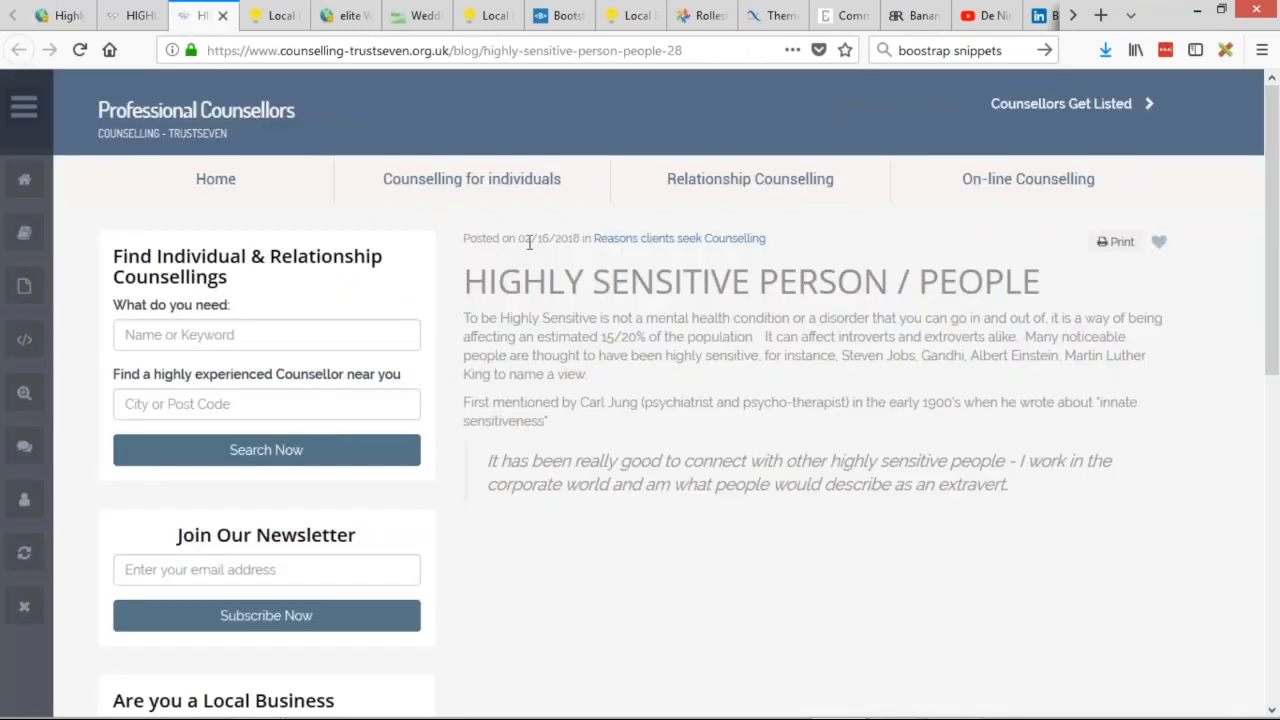
{"action": "left_click", "coordinate": [81, 50]}
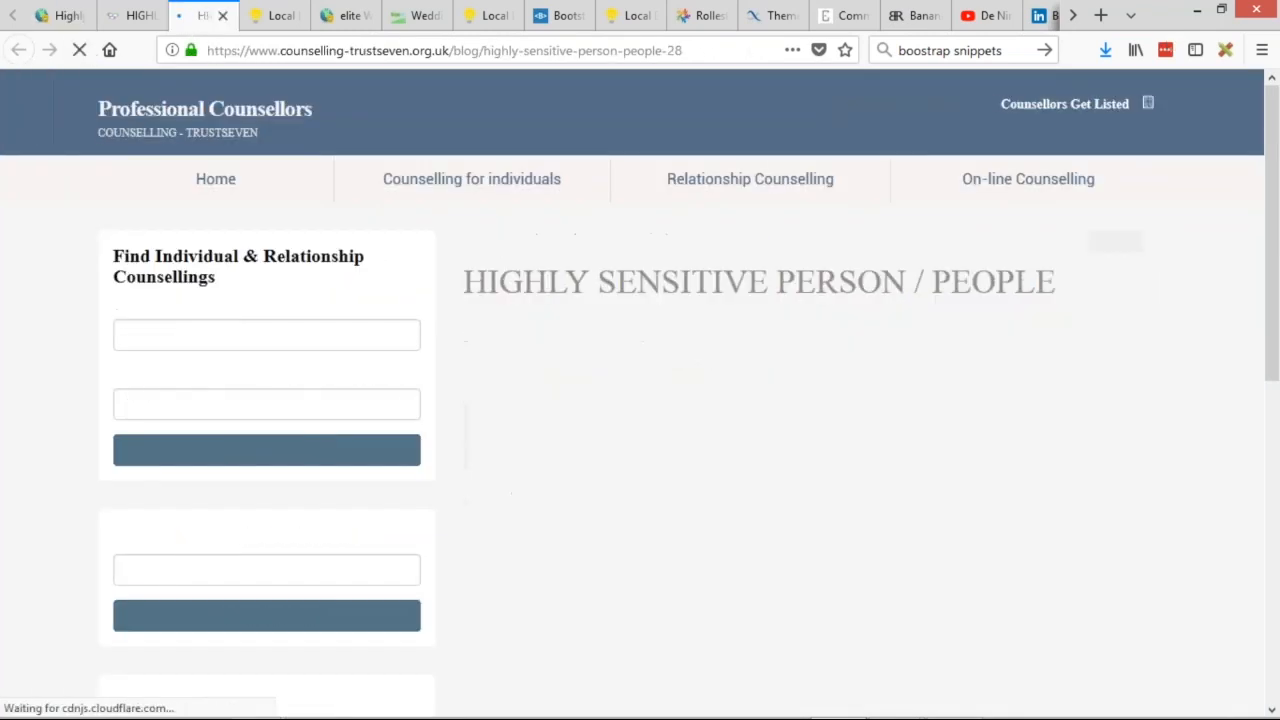
Inspect the post text and browse the Reasons clients seek Counselling post list.
{"action": "left_click_drag", "start_coordinate": [465, 282], "coordinate": [1040, 282]}
{"action": "left_click", "coordinate": [523, 343]}
{"action": "left_click_drag", "start_coordinate": [479, 318], "coordinate": [1008, 484]}
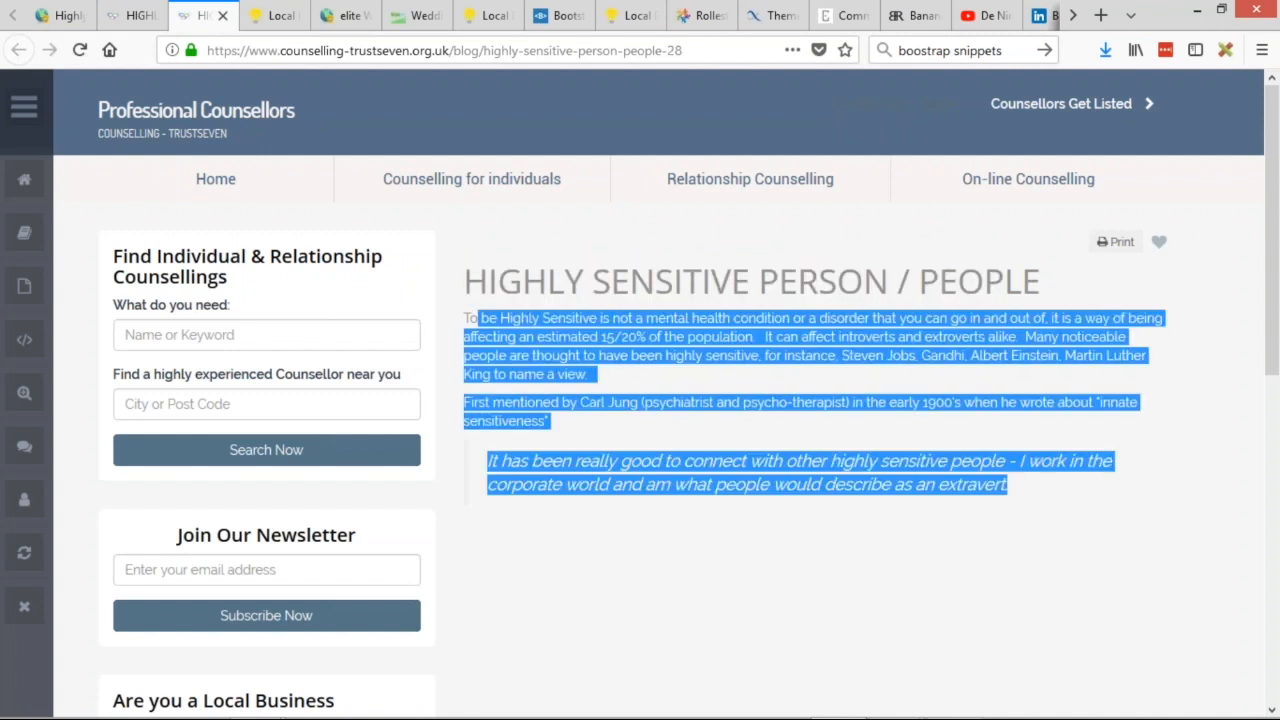
{"action": "left_click", "coordinate": [138, 15]}
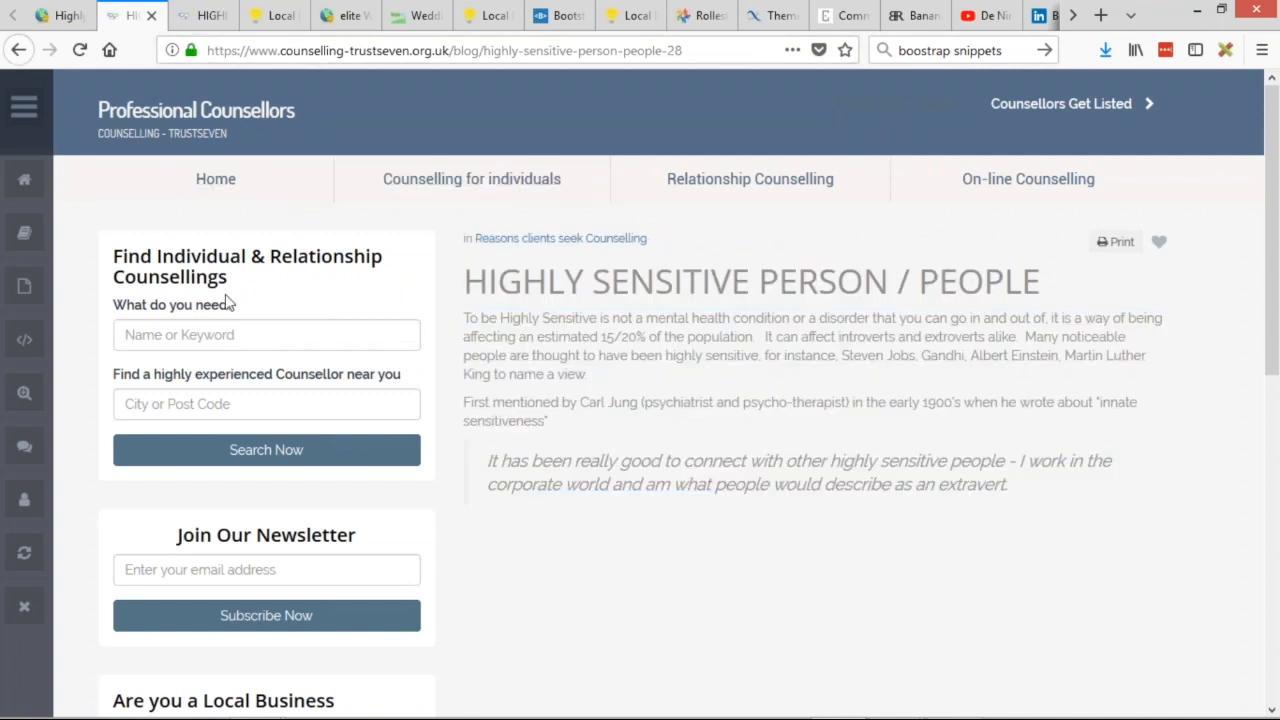
{"action": "left_click", "coordinate": [560, 238]}
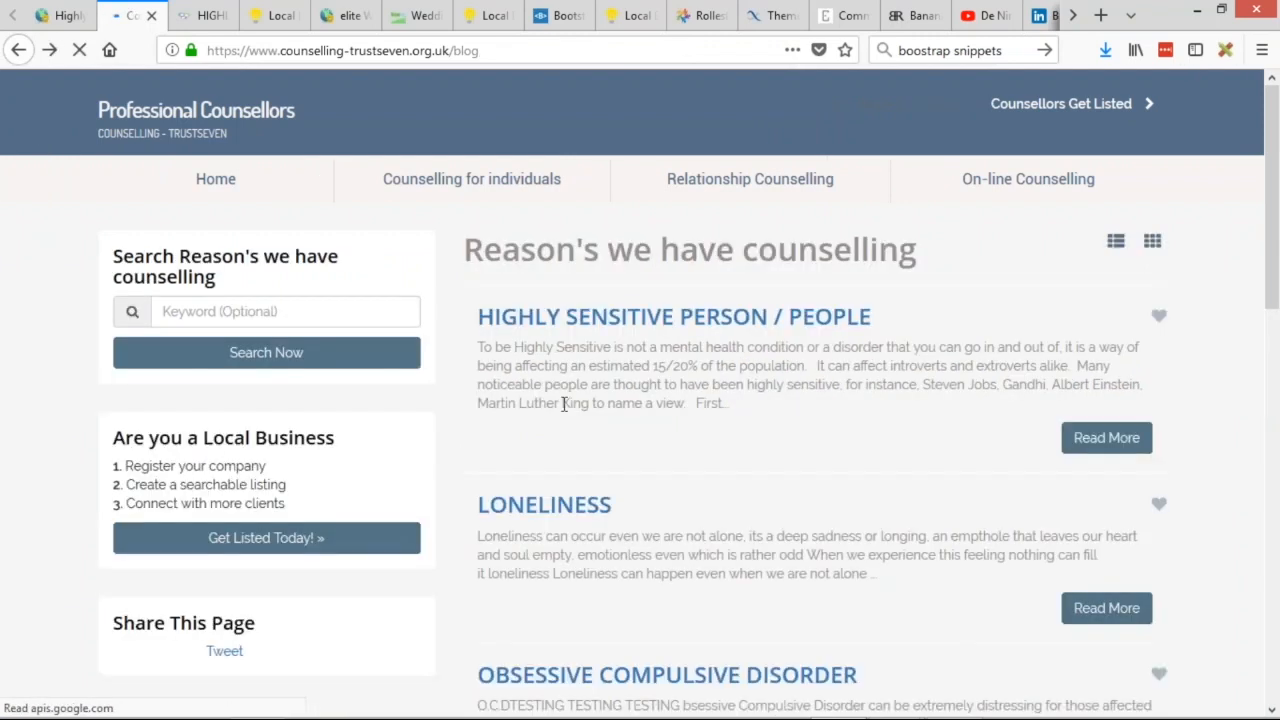
{"action": "scroll", "coordinate": [760, 415], "scroll_direction": "down", "scroll_amount": 1}
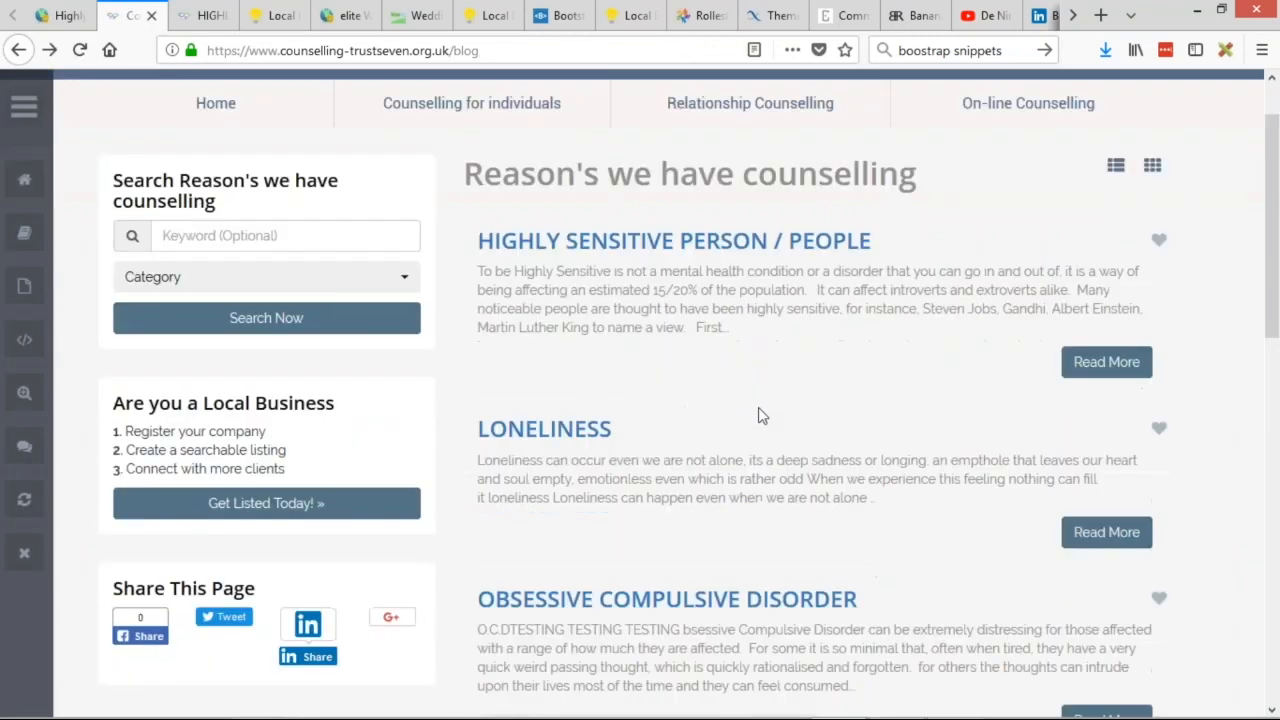
{"action": "scroll", "coordinate": [760, 415], "scroll_direction": "down", "scroll_amount": 5}
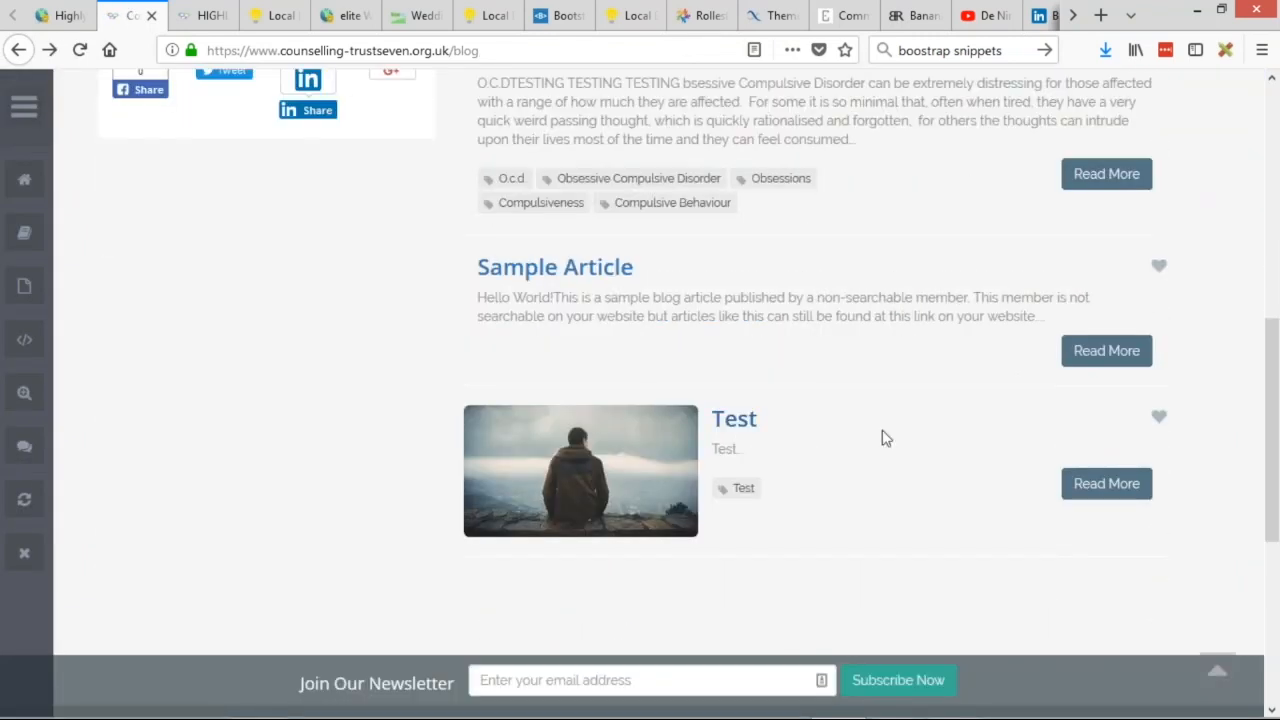
{"action": "scroll", "coordinate": [885, 440], "scroll_direction": "up", "scroll_amount": 6}
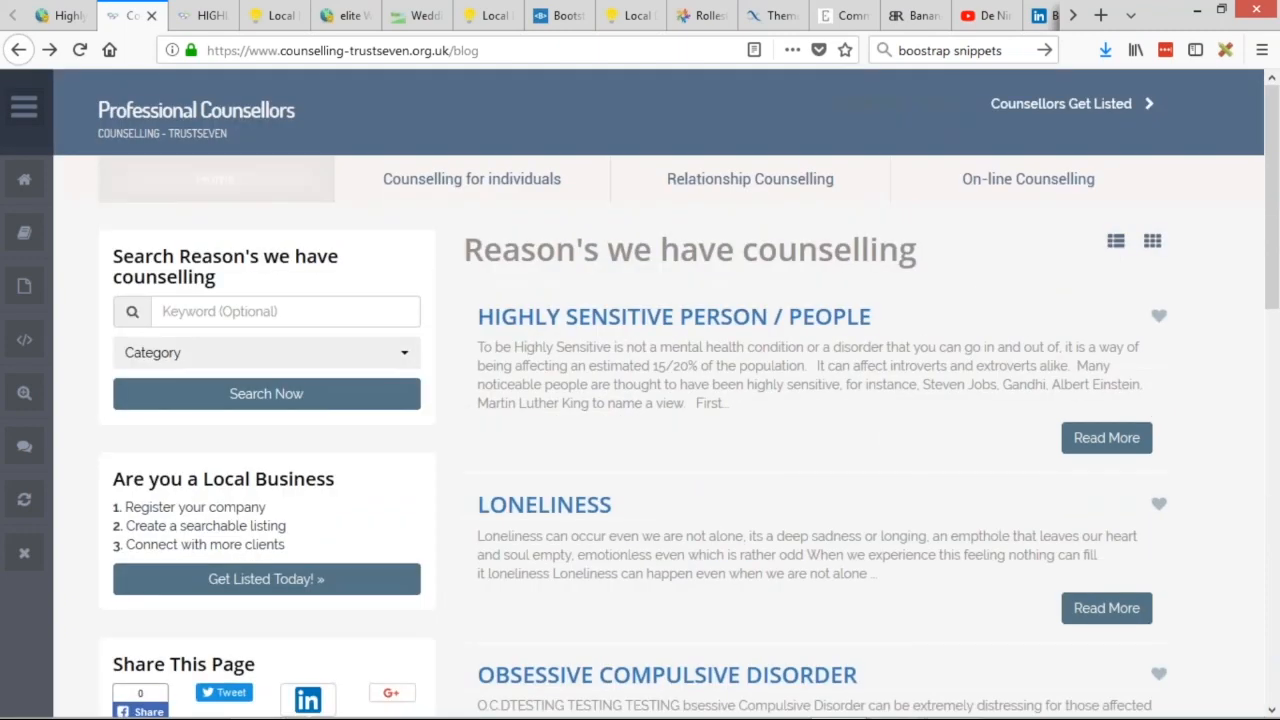
Reveal the invisible Contact Us and log in header links on the home page, then open admin Design Settings.
{"action": "left_click", "coordinate": [233, 118]}
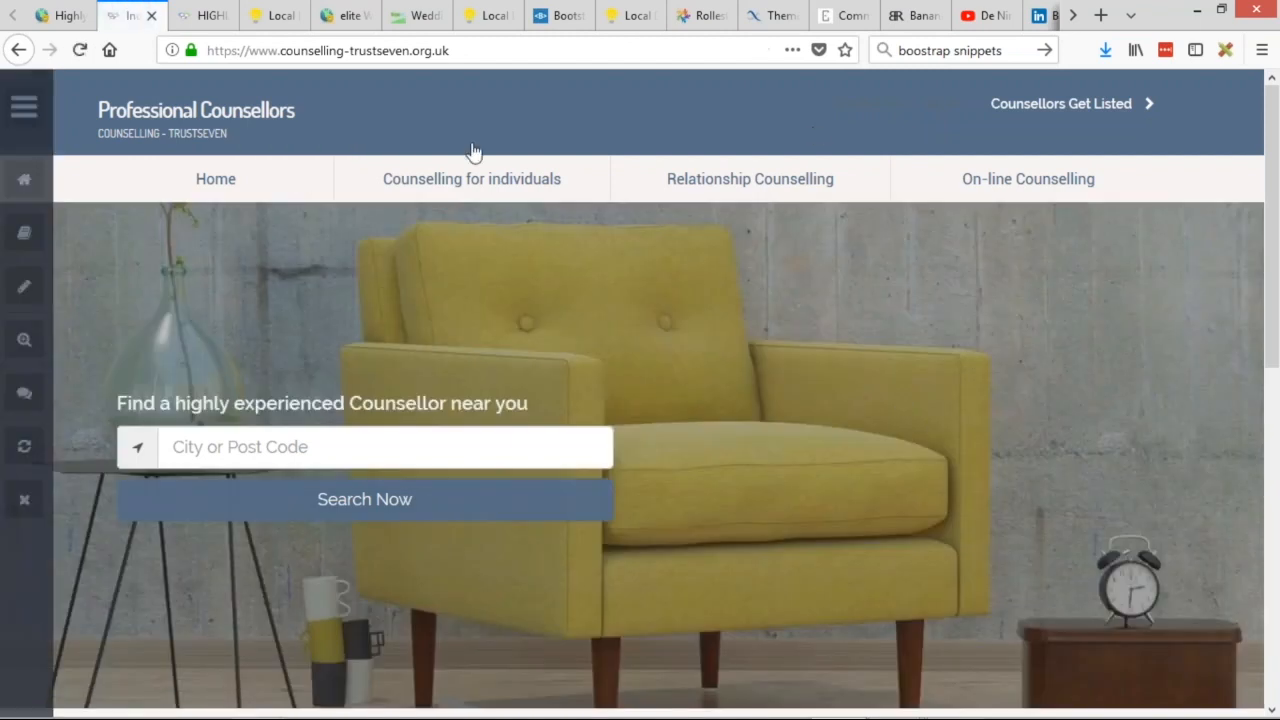
{"action": "left_click_drag", "start_coordinate": [822, 121], "coordinate": [958, 118]}
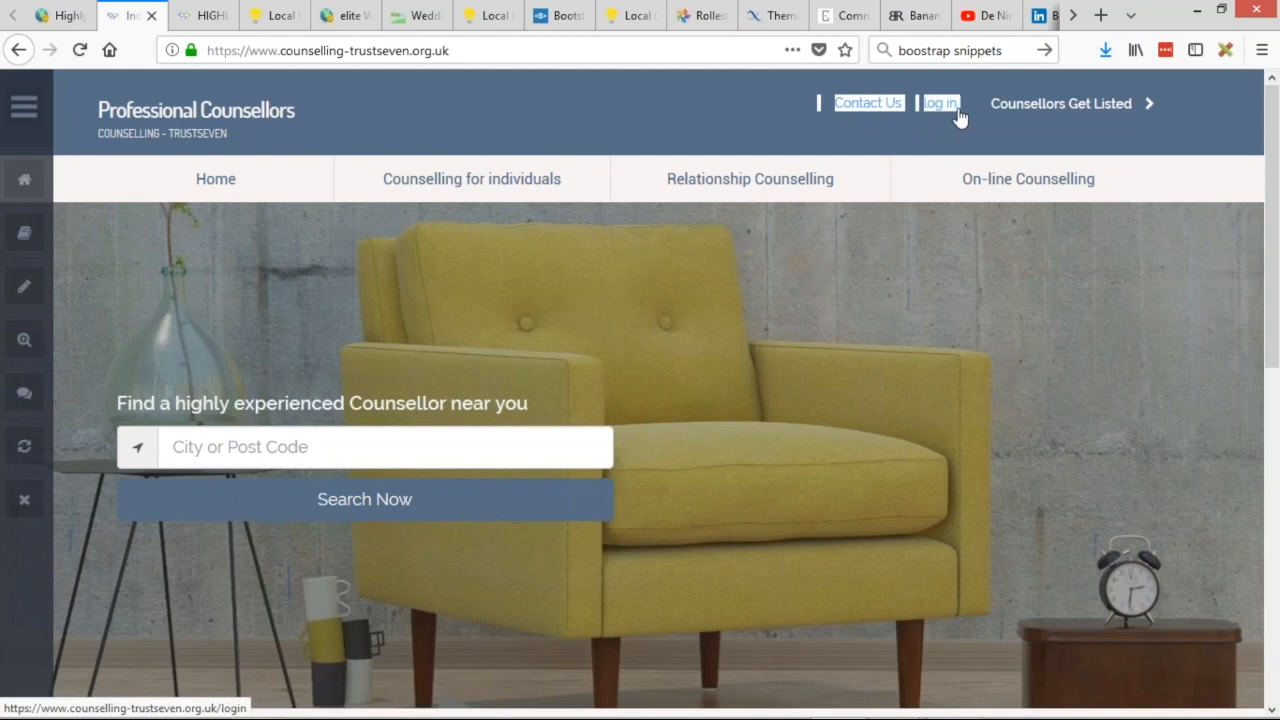
{"action": "left_click", "coordinate": [947, 127]}
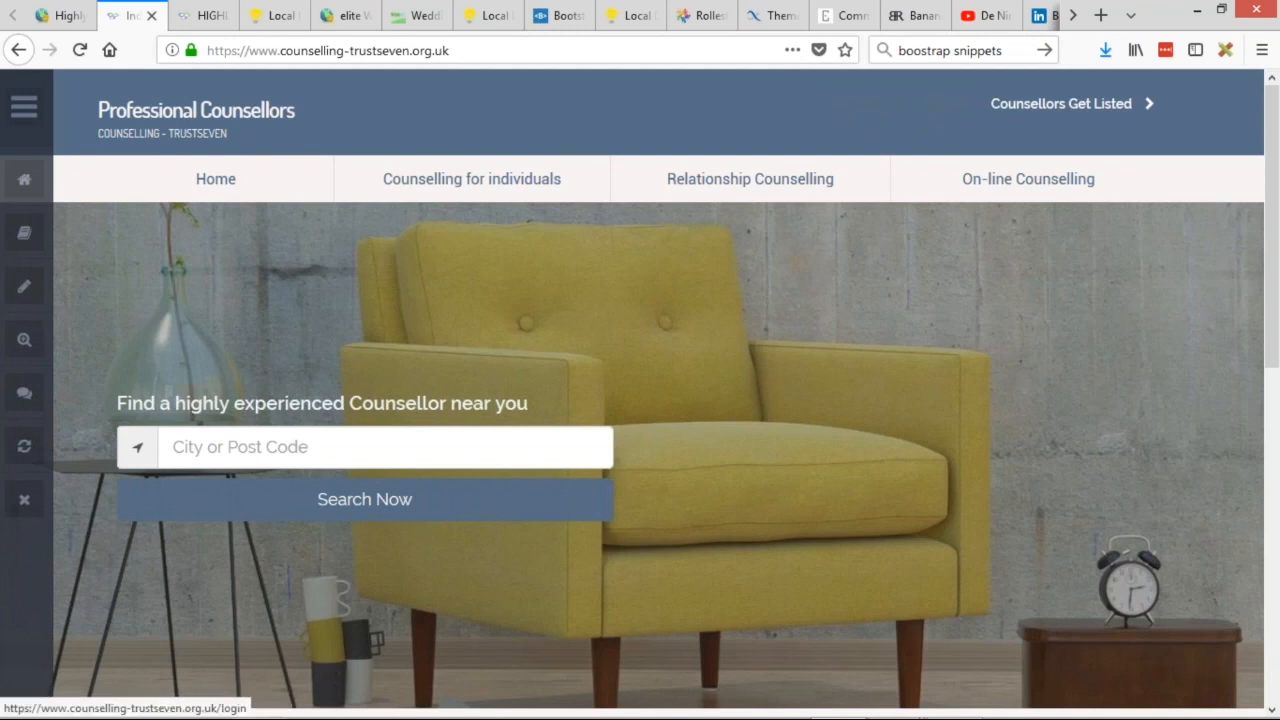
{"action": "left_click", "coordinate": [64, 18]}
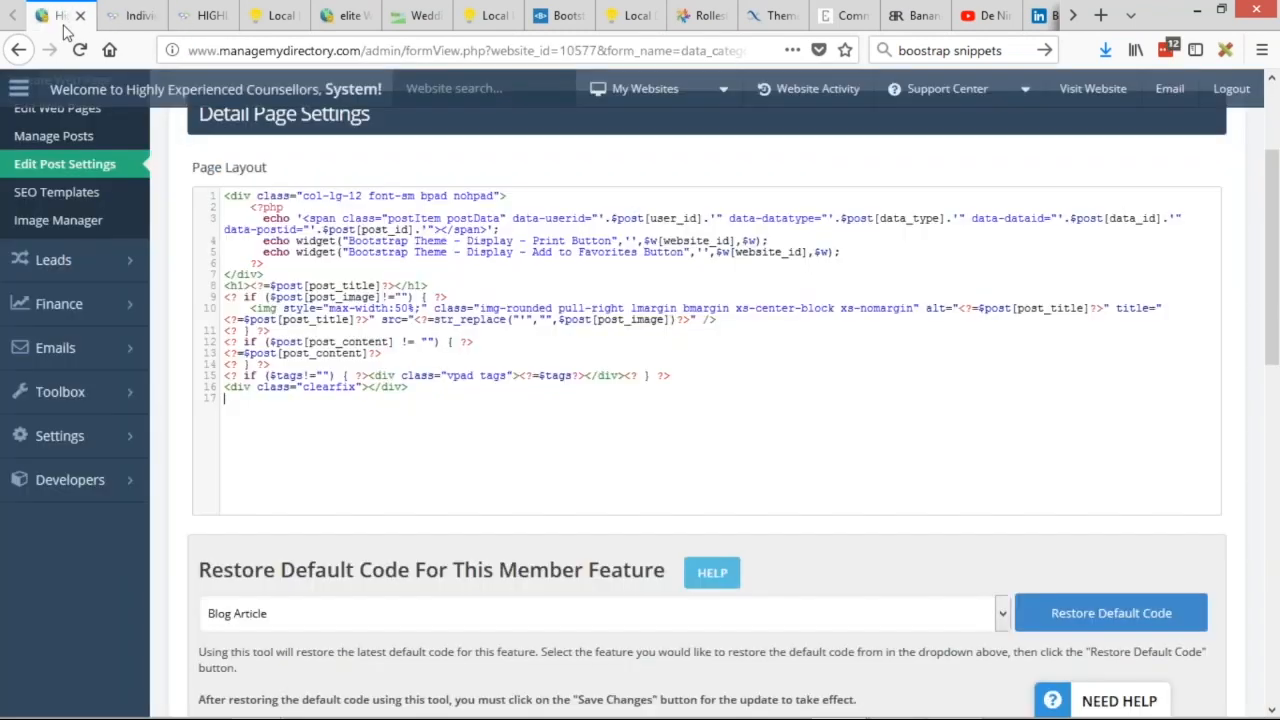
{"action": "mouse_move", "coordinate": [100, 436]}
{"action": "left_click", "coordinate": [183, 463]}
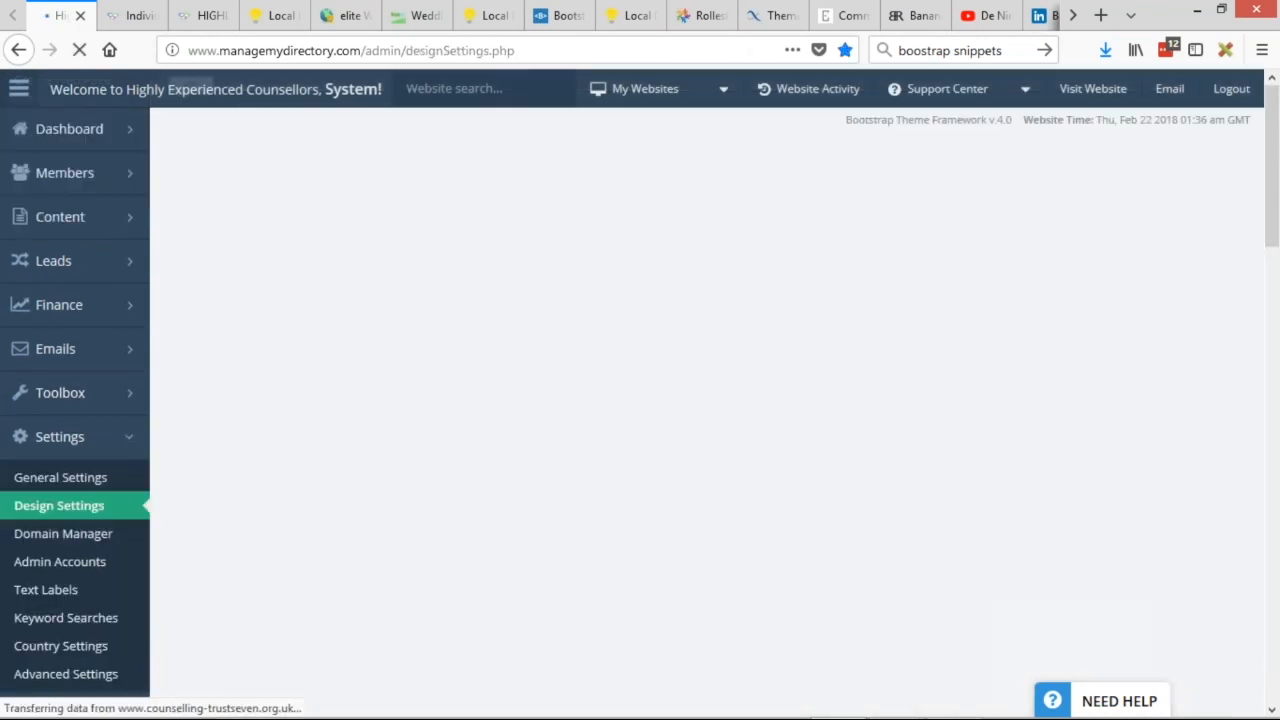
Set the Header Design Link & Font Color to white and save the design changes.
{"action": "left_click", "coordinate": [130, 15]}
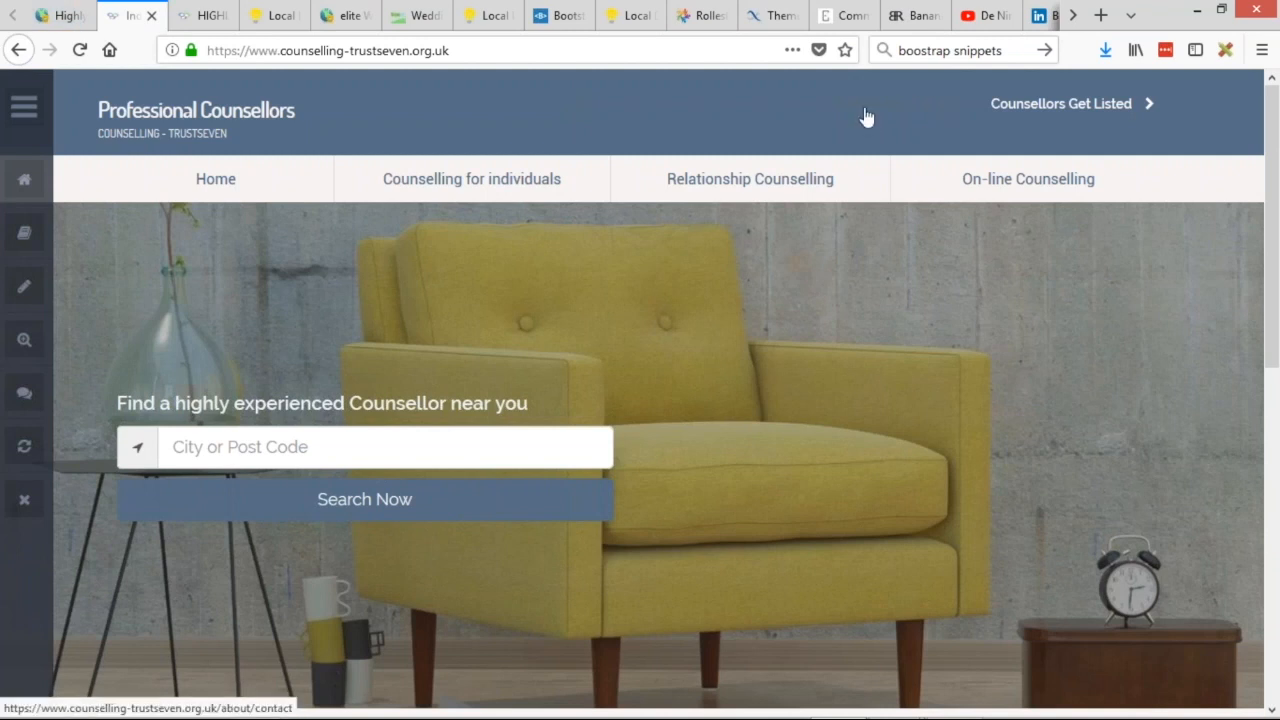
{"action": "left_click", "coordinate": [60, 15]}
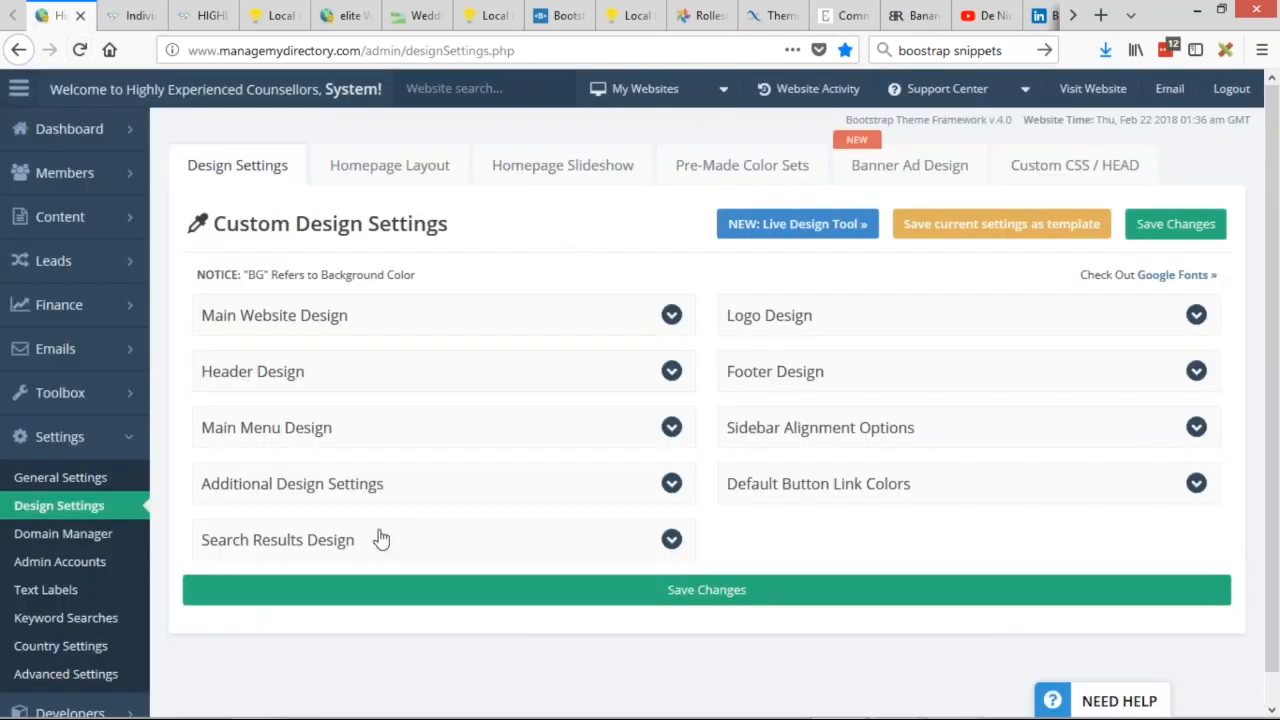
{"action": "left_click", "coordinate": [252, 371]}
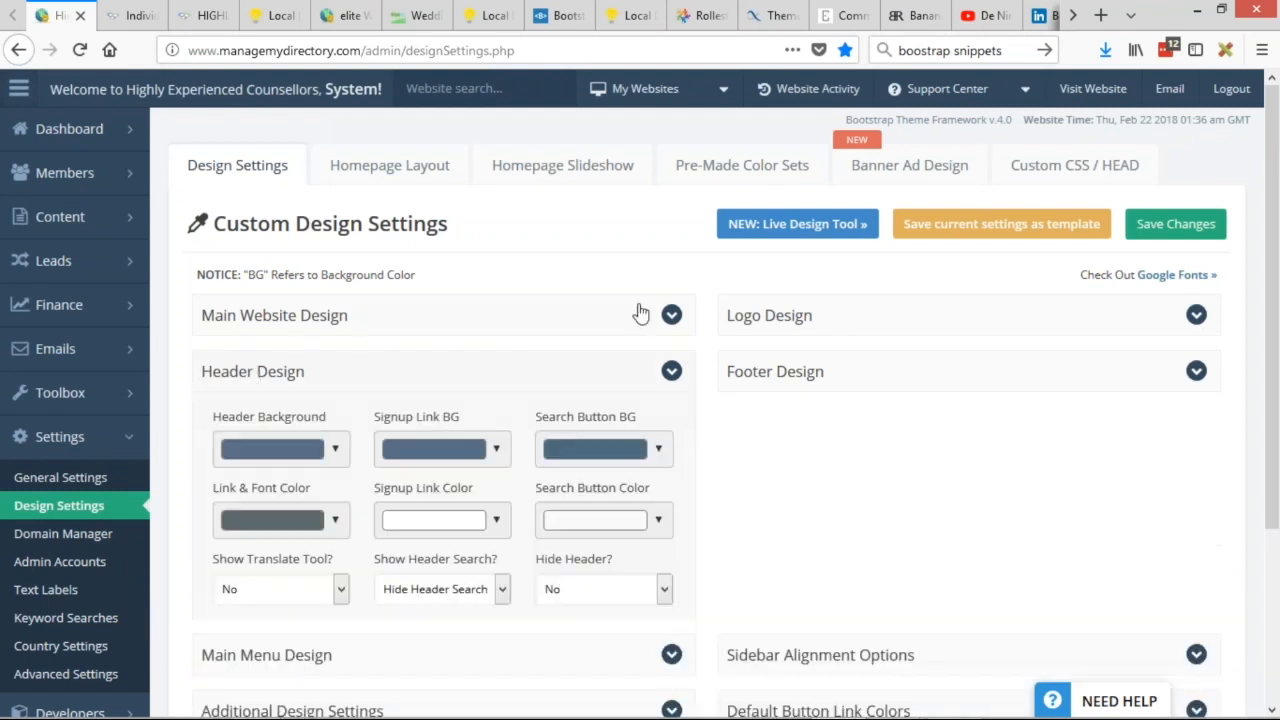
{"action": "scroll", "coordinate": [641, 313], "scroll_direction": "down", "scroll_amount": 2}
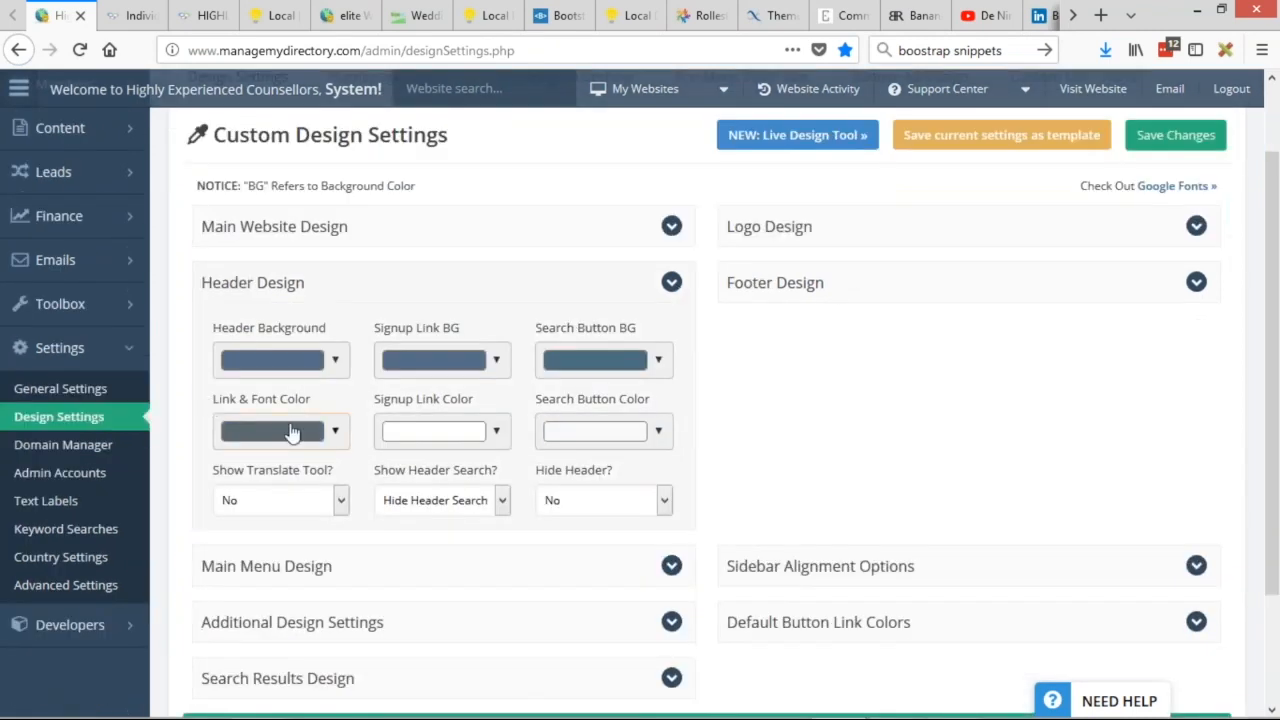
{"action": "left_click", "coordinate": [291, 430]}
{"action": "left_click", "coordinate": [262, 462]}
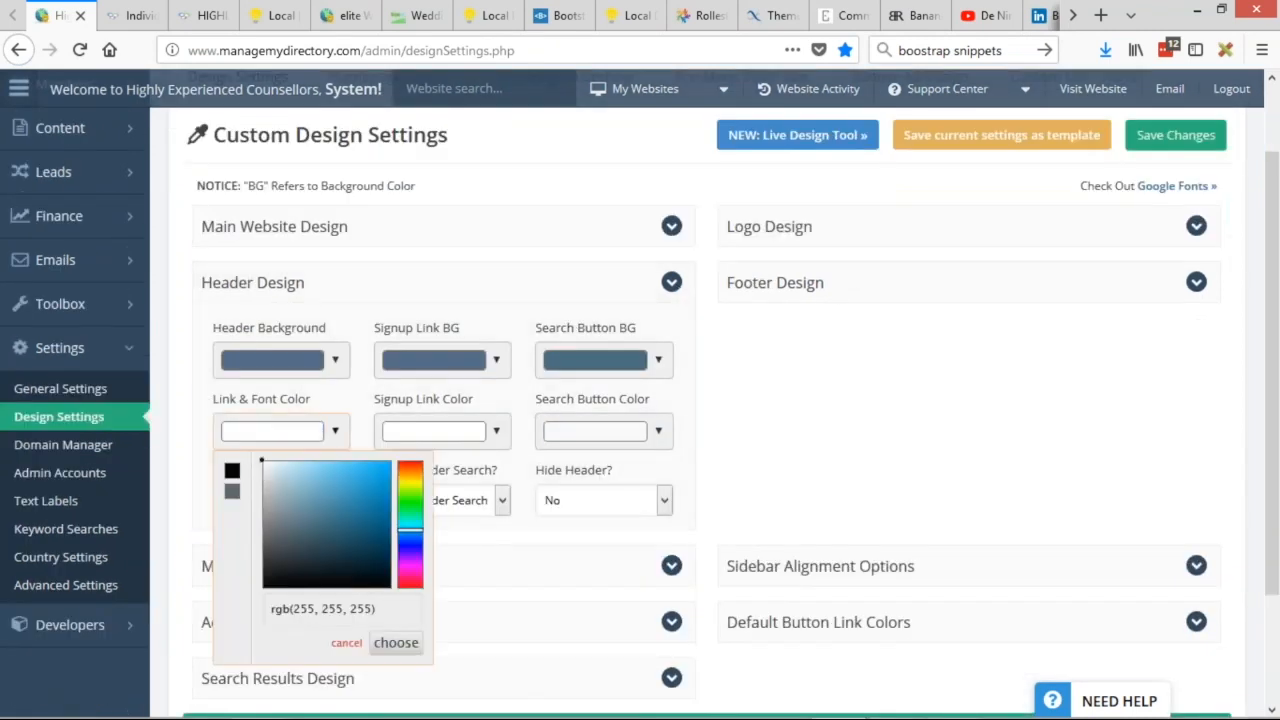
{"action": "left_click", "coordinate": [413, 645]}
{"action": "left_click", "coordinate": [1177, 134]}
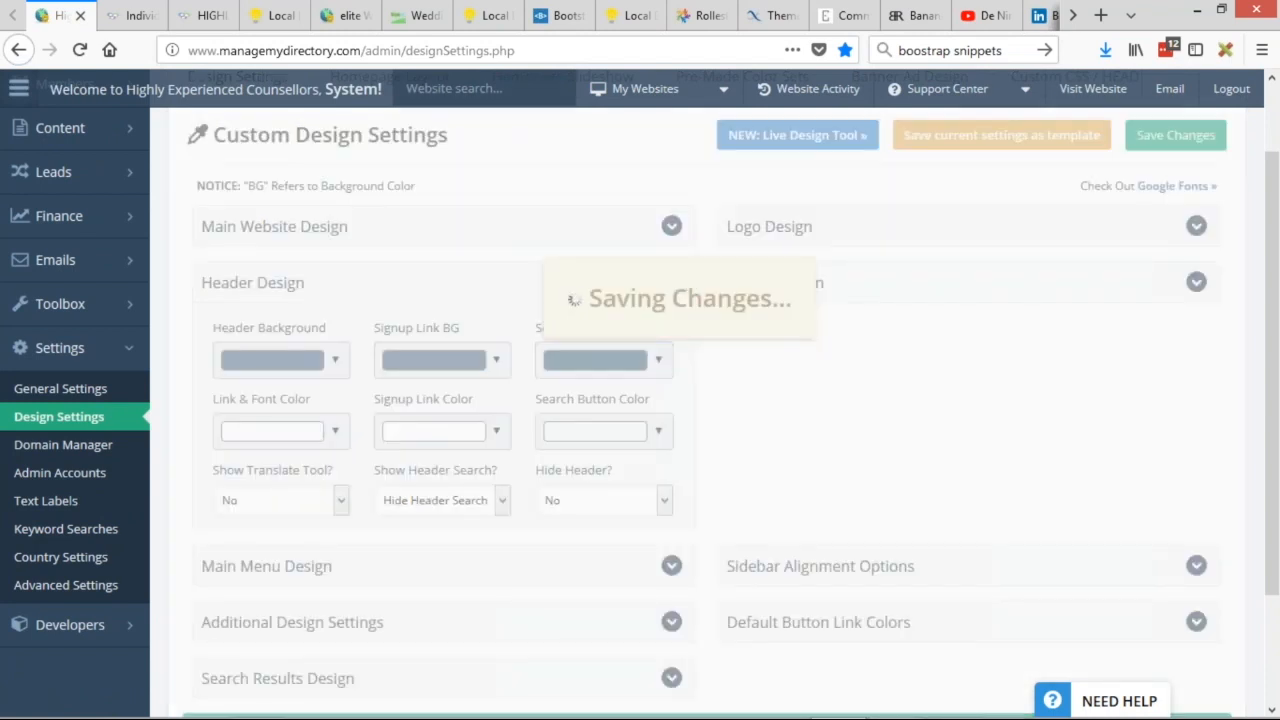
Reload the live site to confirm the Contact Us and log in links appear white.
{"action": "left_click", "coordinate": [139, 15]}
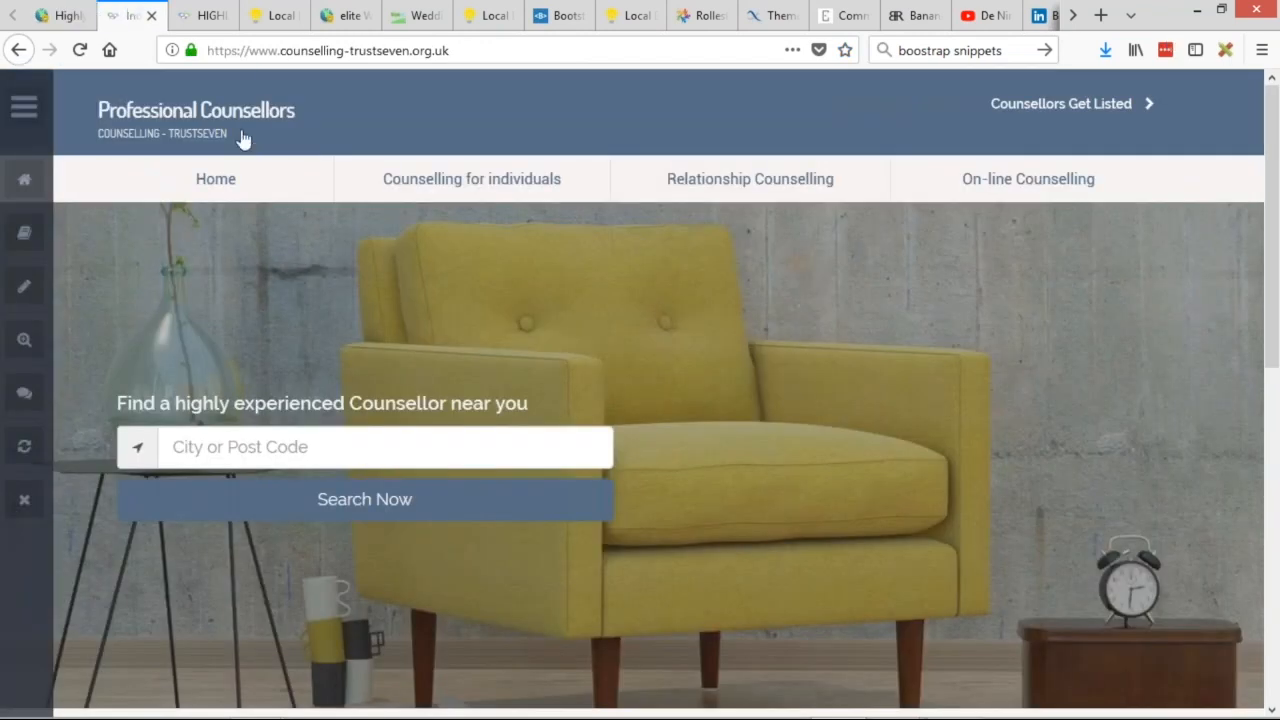
{"action": "left_click", "coordinate": [79, 49]}
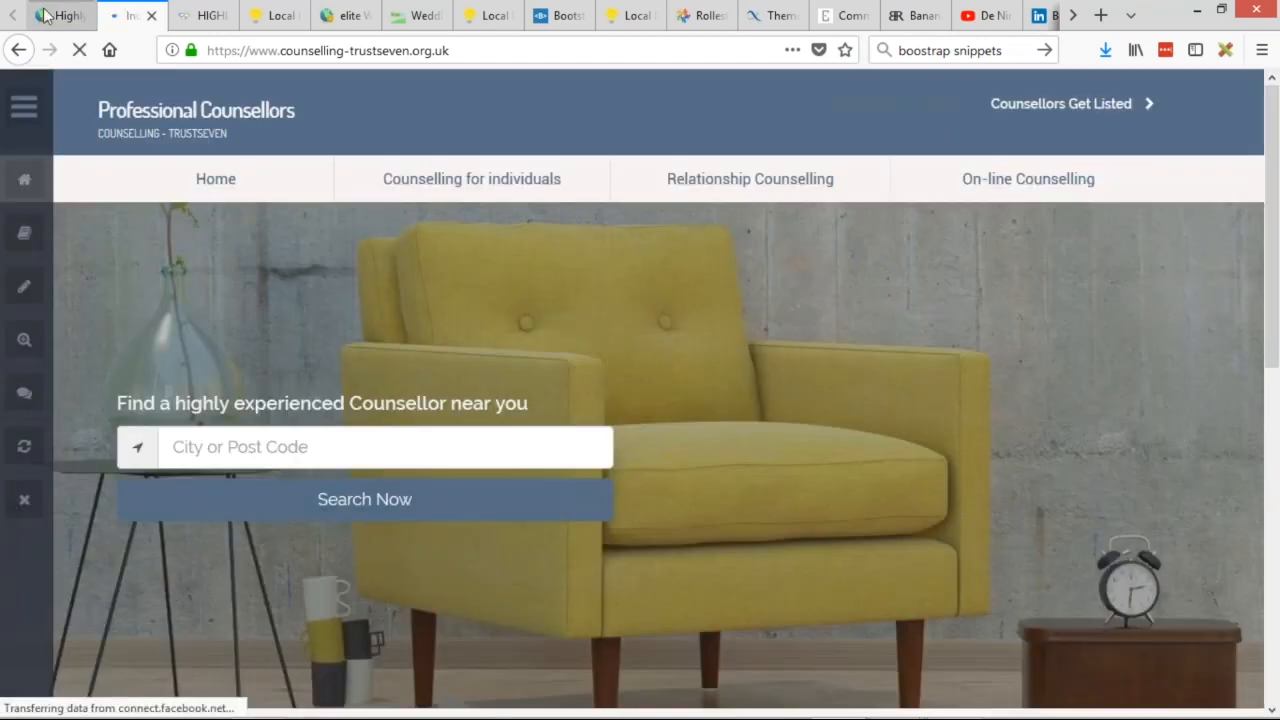
{"action": "left_click", "coordinate": [48, 15]}
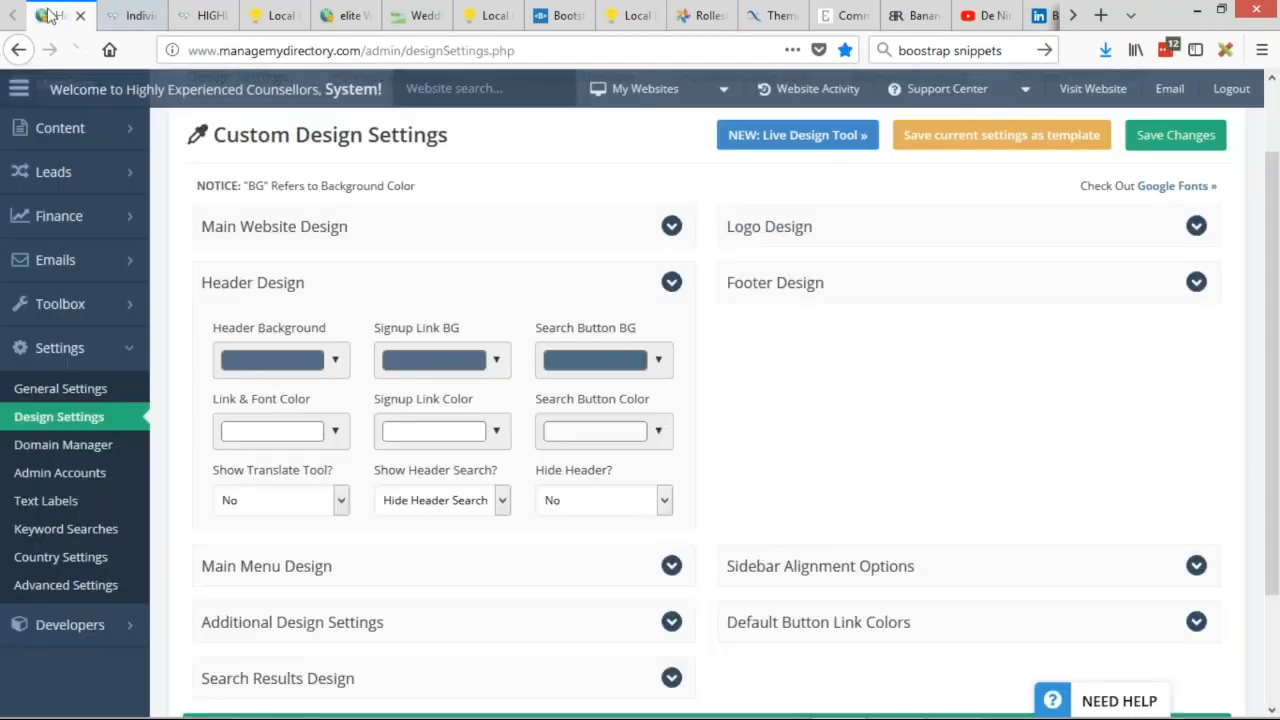
{"action": "left_click", "coordinate": [135, 15]}
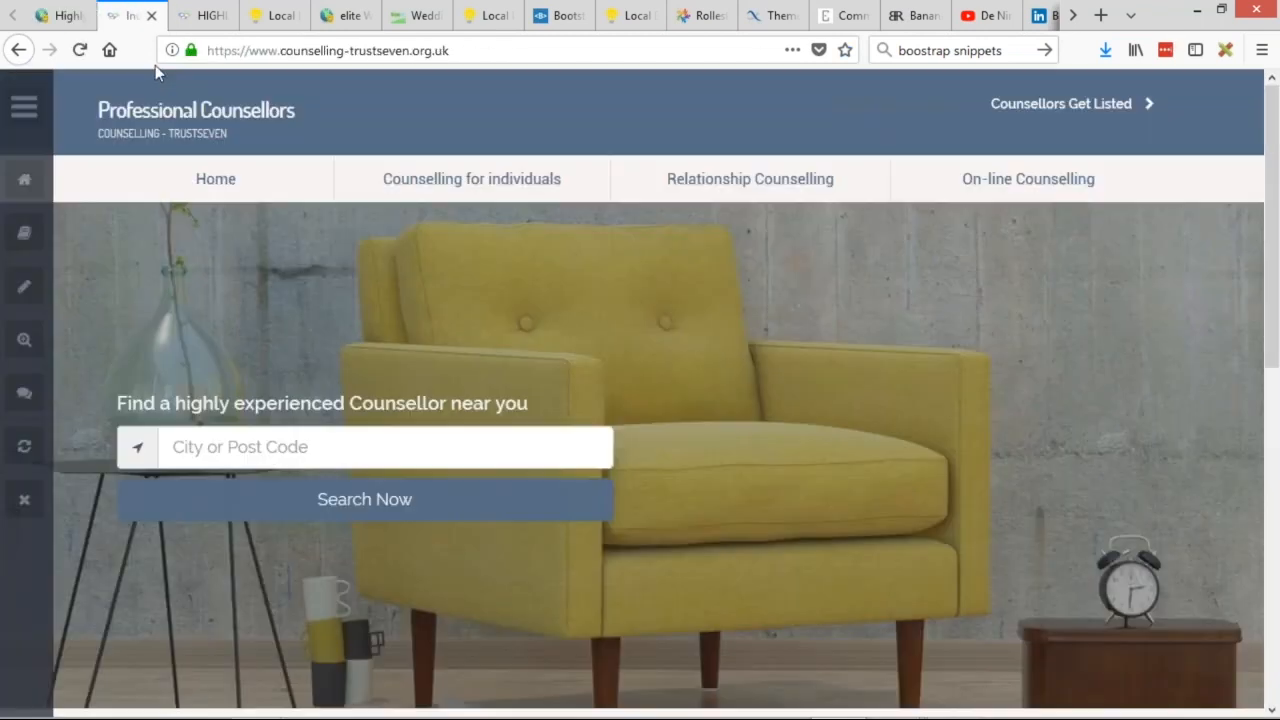
{"action": "left_click", "coordinate": [79, 50]}
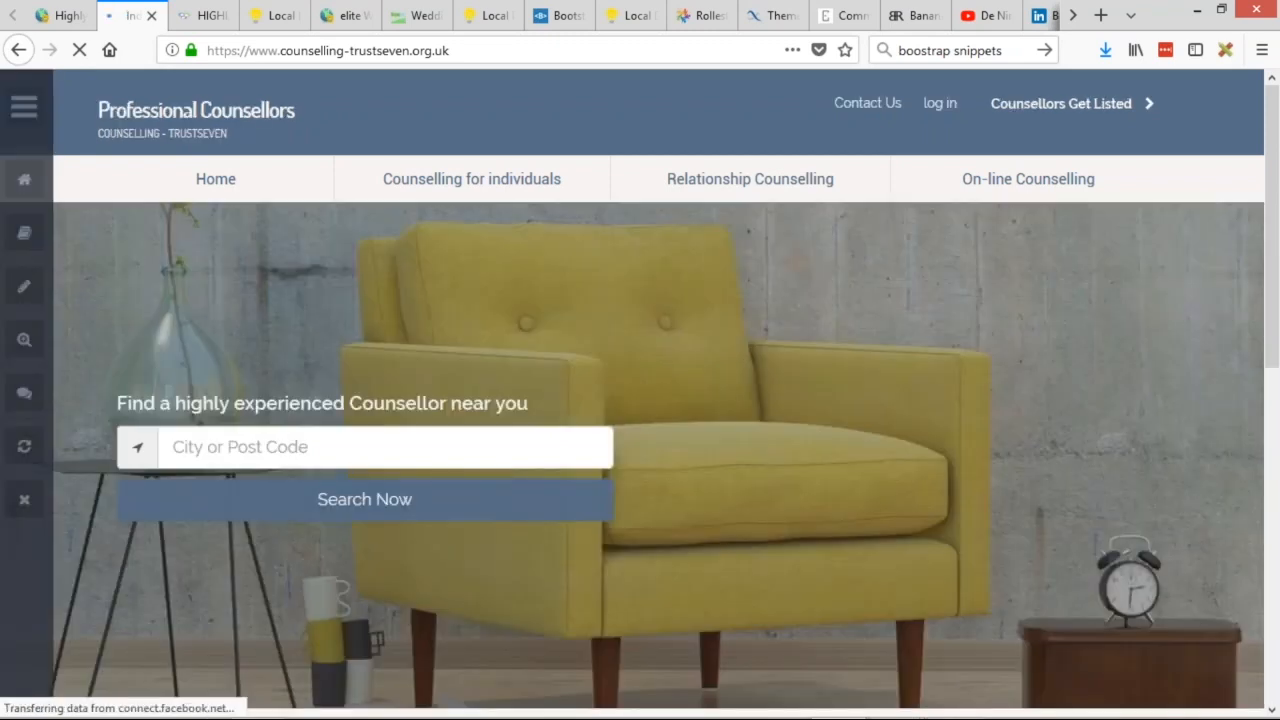